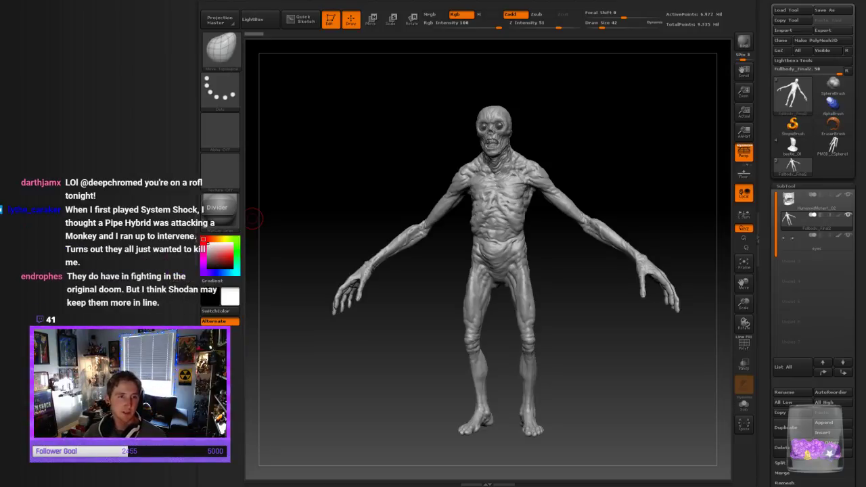
# Quick-save the project
pyautogui.hotkey('ctrl', 's')
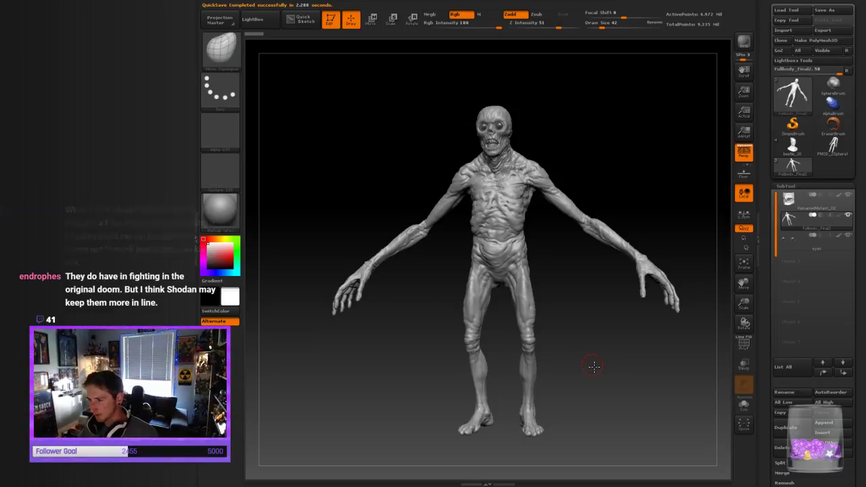
# Examine the full-body mutant sculpt from several angles, checking the hands, arms, torso and head up close
pyautogui.moveTo(593, 366); pyautogui.dragTo(642, 372)
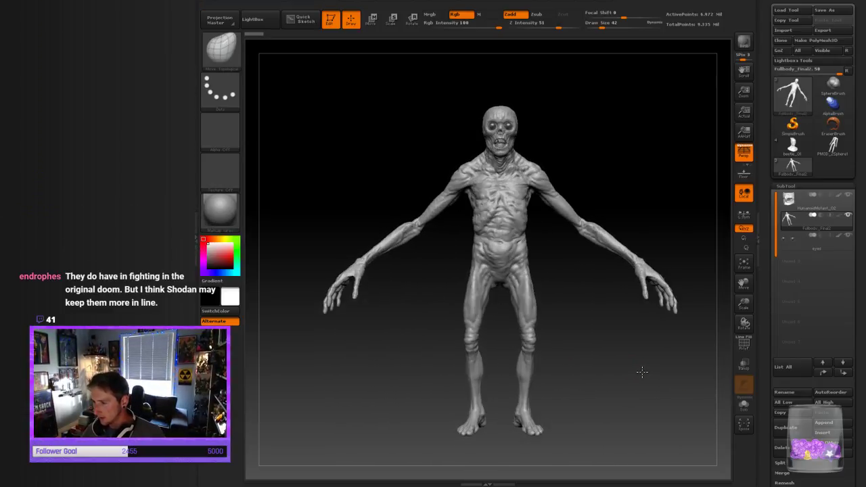
pyautogui.moveTo(747, 301); pyautogui.dragTo(749, 337)
pyautogui.moveTo(644, 296)
pyautogui.keyDown('alt'); pyautogui.mouseDown()
pyautogui.moveTo(613, 379)
pyautogui.moveTo(655, 195)
pyautogui.moveTo(642, 224)
pyautogui.moveTo(665, 231)
pyautogui.moveTo(565, 238)
pyautogui.mouseUp(); pyautogui.keyUp('alt')
pyautogui.moveTo(386, 234)
pyautogui.mouseDown()
pyautogui.moveTo(396, 236)
pyautogui.moveTo(392, 245)
pyautogui.moveTo(452, 246)
pyautogui.moveTo(600, 217)
pyautogui.moveTo(659, 224)
pyautogui.mouseUp()
pyautogui.moveTo(744, 303)
pyautogui.mouseDown()
pyautogui.moveTo(707, 319)
pyautogui.moveTo(664, 476)
pyautogui.mouseUp()
pyautogui.moveTo(636, 274)
pyautogui.mouseDown()
pyautogui.moveTo(669, 261)
pyautogui.moveTo(659, 278)
pyautogui.moveTo(676, 249)
pyautogui.mouseUp()
pyautogui.moveTo(745, 309); pyautogui.dragTo(733, 287)
pyautogui.keyDown('alt'); pyautogui.moveTo(646, 290); pyautogui.dragTo(606, 190); pyautogui.keyUp('alt')
pyautogui.keyDown('alt'); pyautogui.moveTo(614, 303); pyautogui.dragTo(629, 204); pyautogui.keyUp('alt')
pyautogui.moveTo(623, 360); pyautogui.dragTo(673, 365)
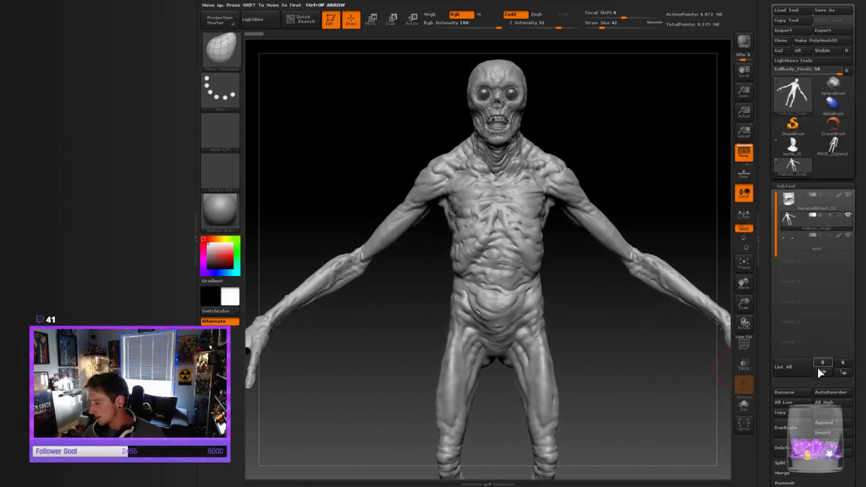
# Open the body subtool's geometry settings and lower it to subdivision level 1
pyautogui.moveTo(769, 366); pyautogui.dragTo(769, 310)
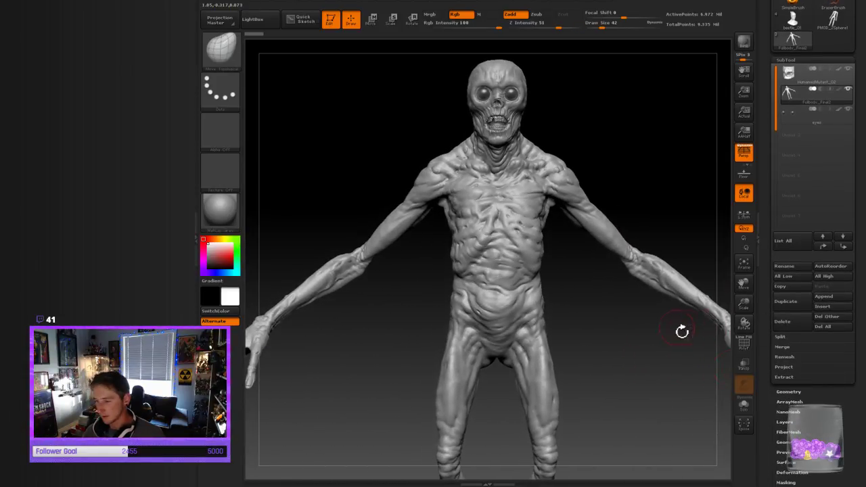
pyautogui.moveTo(656, 360)
pyautogui.mouseDown()
pyautogui.moveTo(640, 367)
pyautogui.moveTo(645, 347)
pyautogui.moveTo(626, 307)
pyautogui.moveTo(669, 147)
pyautogui.moveTo(674, 204)
pyautogui.moveTo(685, 176)
pyautogui.mouseUp()
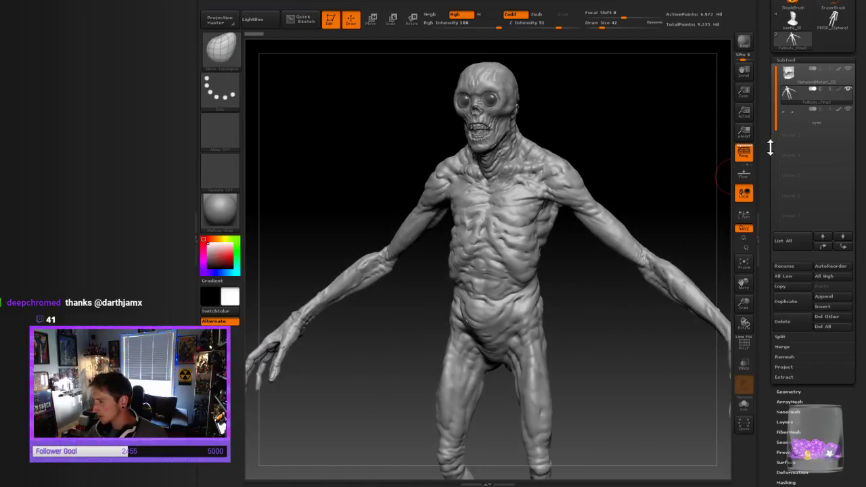
pyautogui.click(791, 391)
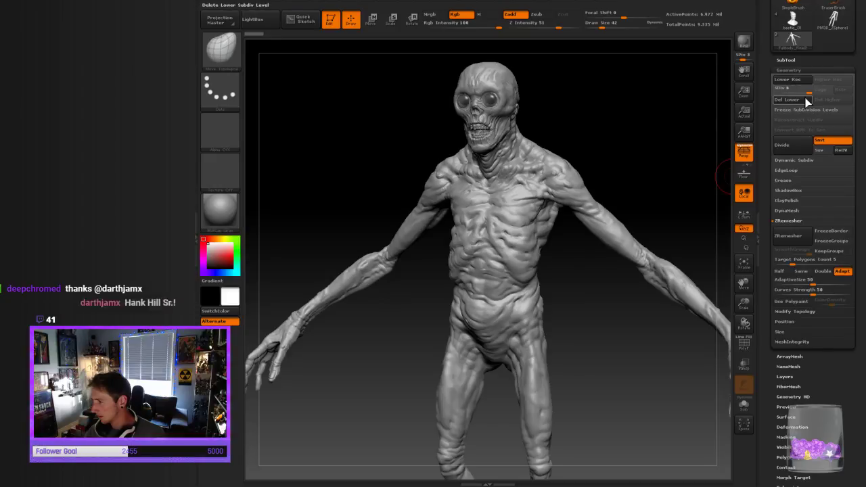
pyautogui.moveTo(667, 169)
pyautogui.mouseDown()
pyautogui.moveTo(658, 156)
pyautogui.moveTo(665, 176)
pyautogui.mouseUp()
pyautogui.moveTo(660, 143); pyautogui.dragTo(651, 151)
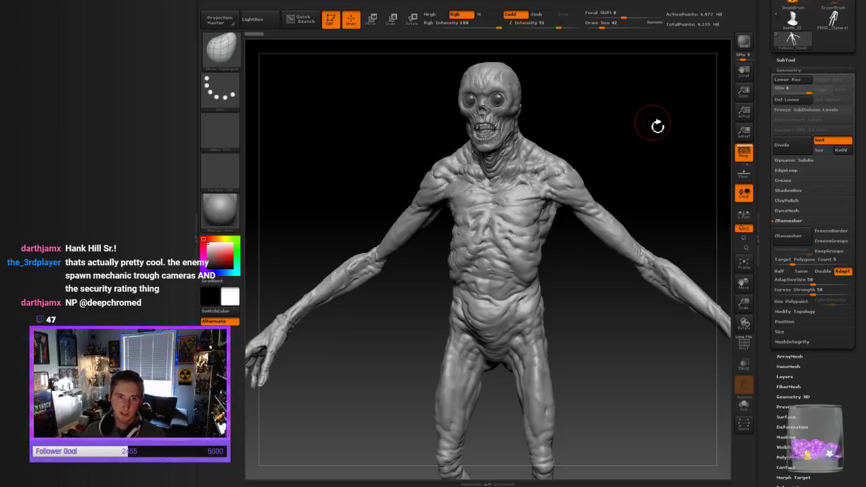
pyautogui.moveTo(805, 93); pyautogui.dragTo(777, 95)
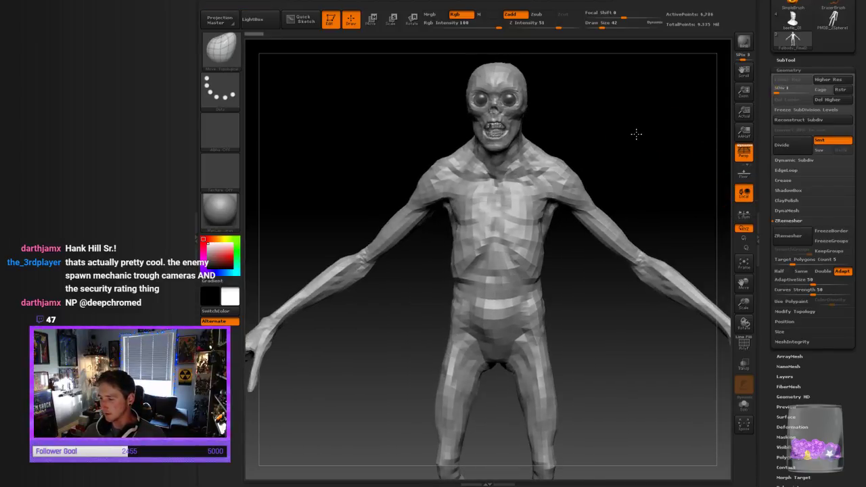
# Turn on the polygon wireframe display for the low-resolution body
pyautogui.click(745, 348)
pyautogui.keyDown('alt'); pyautogui.moveTo(657, 361); pyautogui.dragTo(662, 393); pyautogui.keyUp('alt')
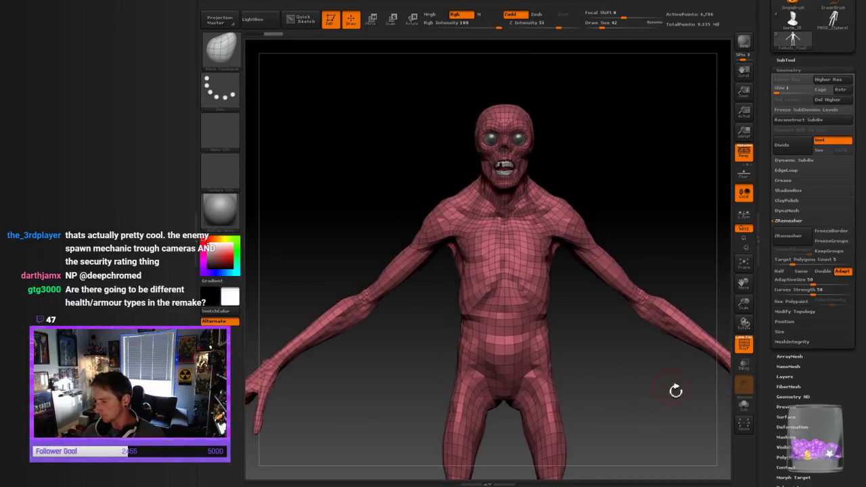
pyautogui.moveTo(747, 306); pyautogui.dragTo(749, 333)
pyautogui.keyDown('alt'); pyautogui.moveTo(647, 335); pyautogui.dragTo(634, 466); pyautogui.keyUp('alt')
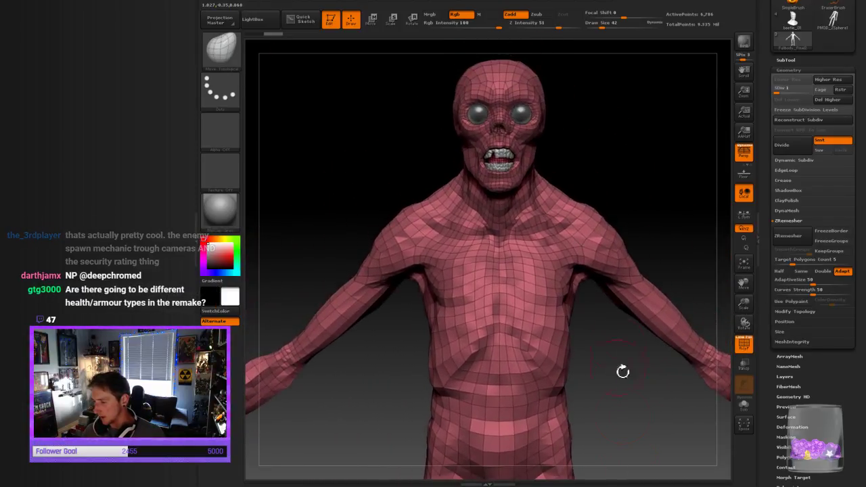
# Examine the body's base topology on the torso, shoulders, legs, feet and head
pyautogui.moveTo(657, 195); pyautogui.dragTo(685, 202)
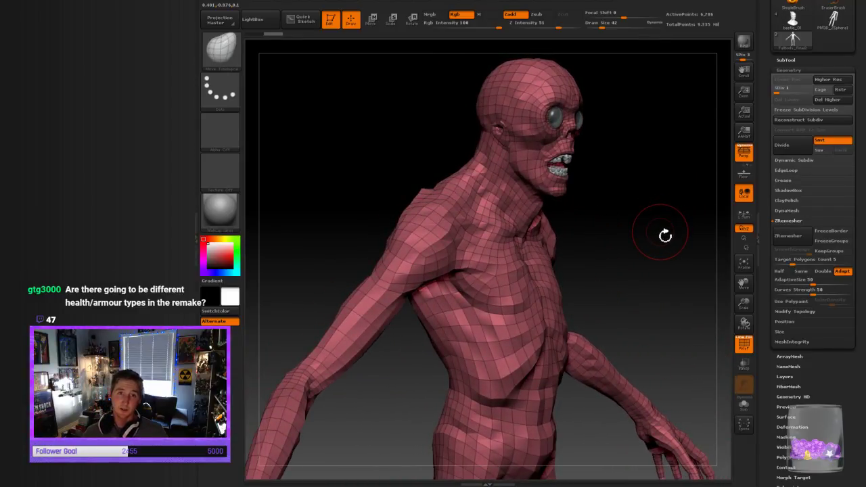
pyautogui.moveTo(299, 200); pyautogui.dragTo(380, 207)
pyautogui.moveTo(674, 172); pyautogui.dragTo(480, 407)
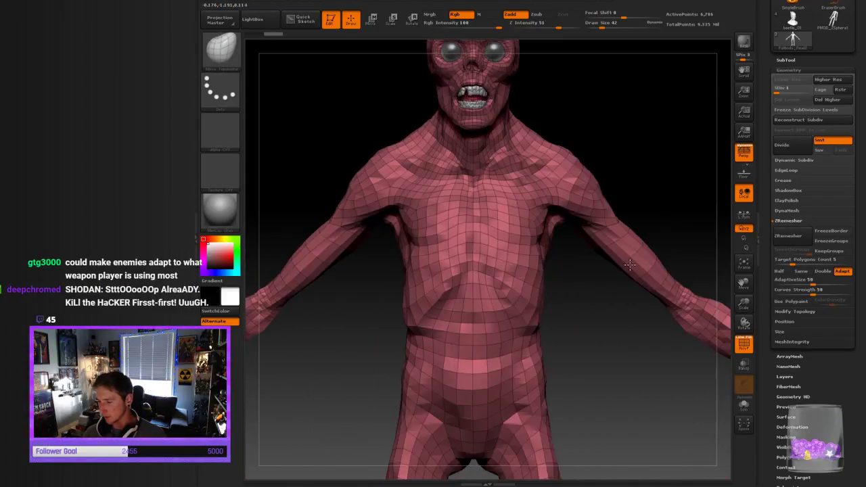
pyautogui.keyDown('alt'); pyautogui.moveTo(624, 385); pyautogui.dragTo(663, 169); pyautogui.keyUp('alt')
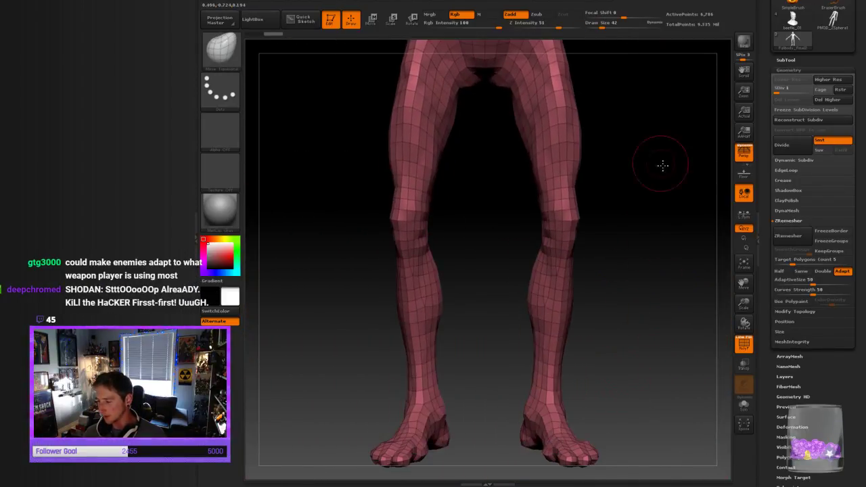
pyautogui.moveTo(669, 216)
pyautogui.mouseDown()
pyautogui.moveTo(601, 222)
pyautogui.moveTo(663, 225)
pyautogui.mouseUp()
pyautogui.keyDown('alt'); pyautogui.moveTo(669, 138); pyautogui.dragTo(669, 182); pyautogui.keyUp('alt')
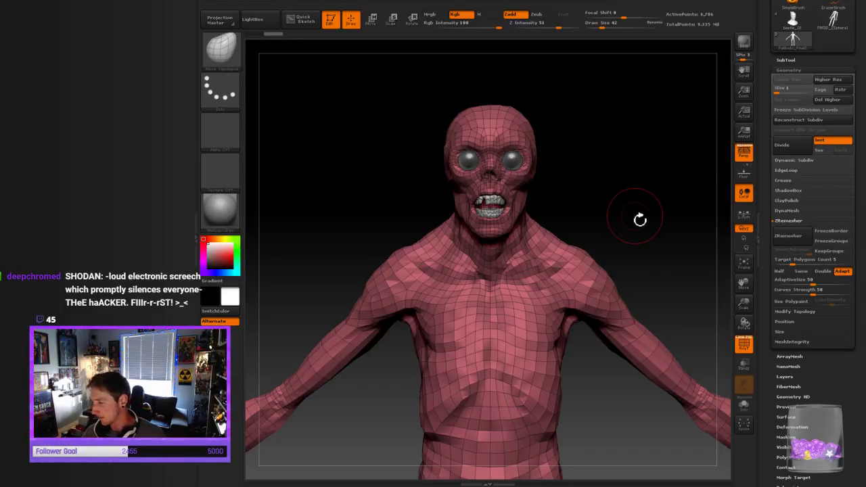
pyautogui.moveTo(659, 194); pyautogui.dragTo(671, 270)
pyautogui.moveTo(742, 303); pyautogui.dragTo(744, 321)
pyautogui.keyDown('alt'); pyautogui.moveTo(658, 111); pyautogui.dragTo(558, 311); pyautogui.keyUp('alt')
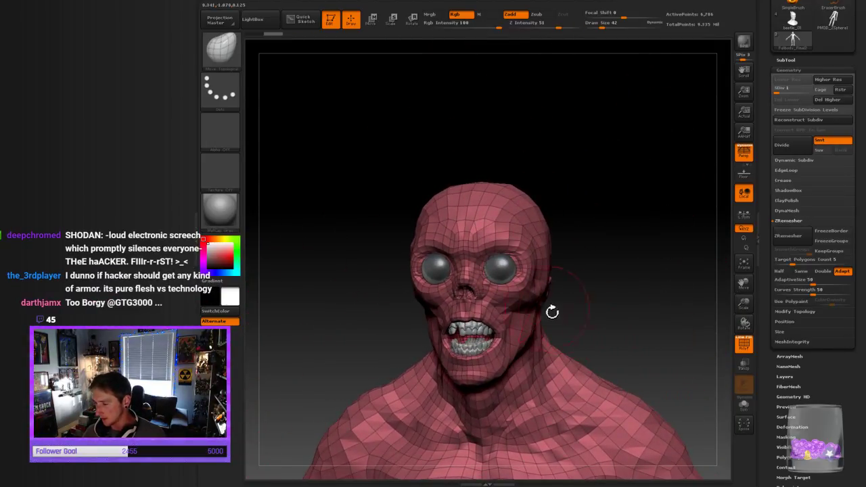
# Hide the eyes subtool and examine the topology of the eye sockets, nose and face up close
pyautogui.click(781, 60)
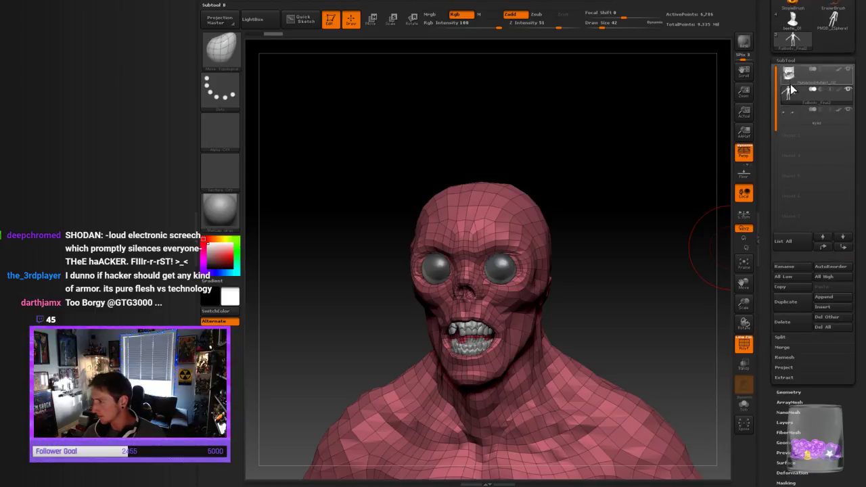
pyautogui.click(849, 111)
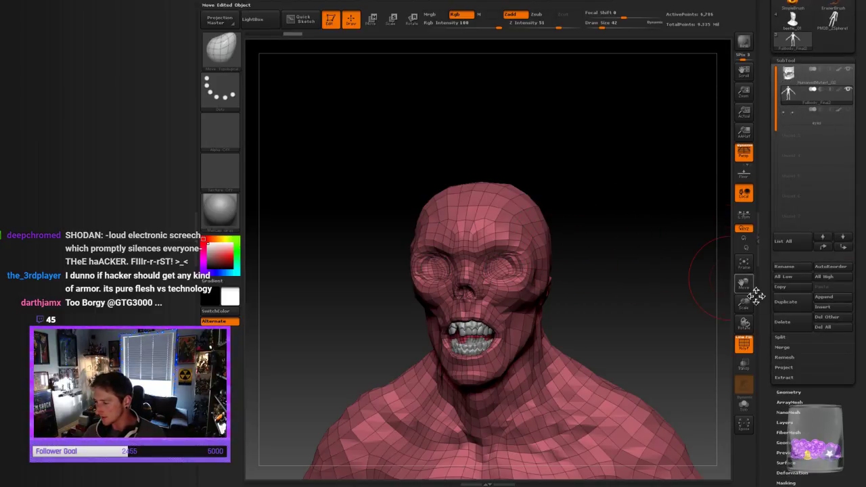
pyautogui.moveTo(740, 302); pyautogui.dragTo(741, 321)
pyautogui.keyDown('alt'); pyautogui.moveTo(684, 77); pyautogui.dragTo(623, 371); pyautogui.keyUp('alt')
pyautogui.moveTo(631, 336); pyautogui.dragTo(644, 330)
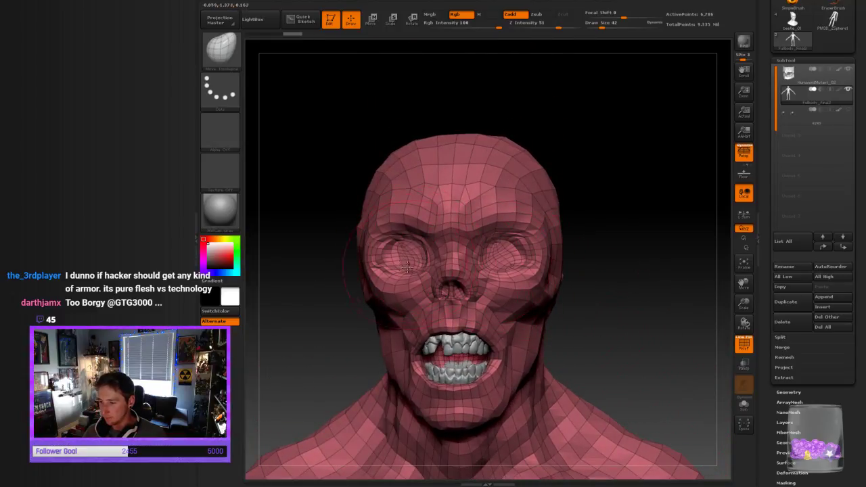
pyautogui.moveTo(661, 281)
pyautogui.mouseDown()
pyautogui.moveTo(667, 265)
pyautogui.moveTo(667, 281)
pyautogui.mouseUp()
pyautogui.moveTo(577, 287); pyautogui.dragTo(574, 300)
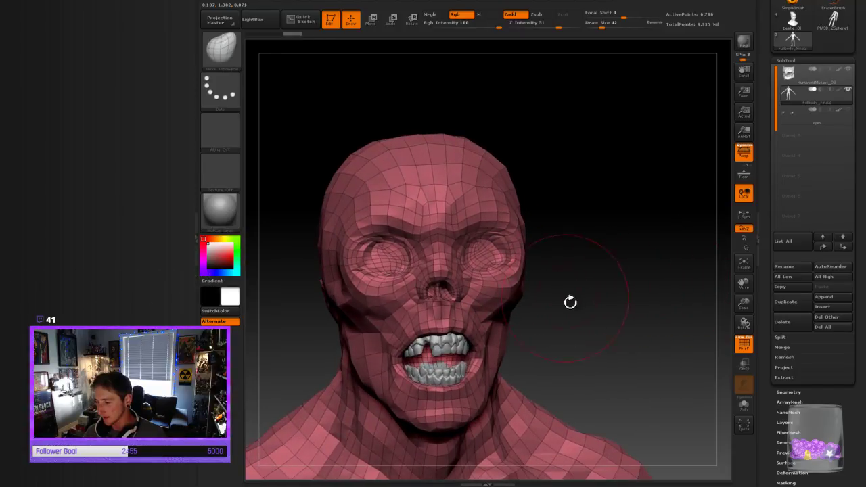
pyautogui.moveTo(661, 295)
pyautogui.mouseDown()
pyautogui.moveTo(651, 300)
pyautogui.moveTo(663, 284)
pyautogui.mouseUp()
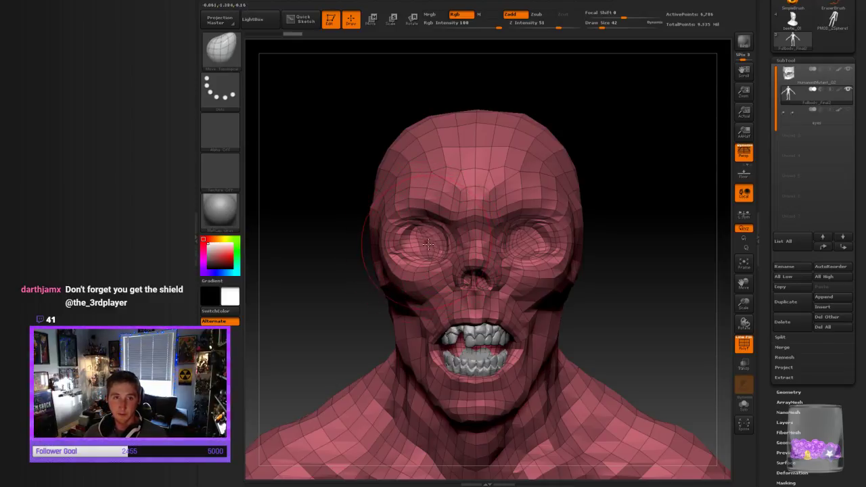
pyautogui.moveTo(655, 308); pyautogui.dragTo(656, 320)
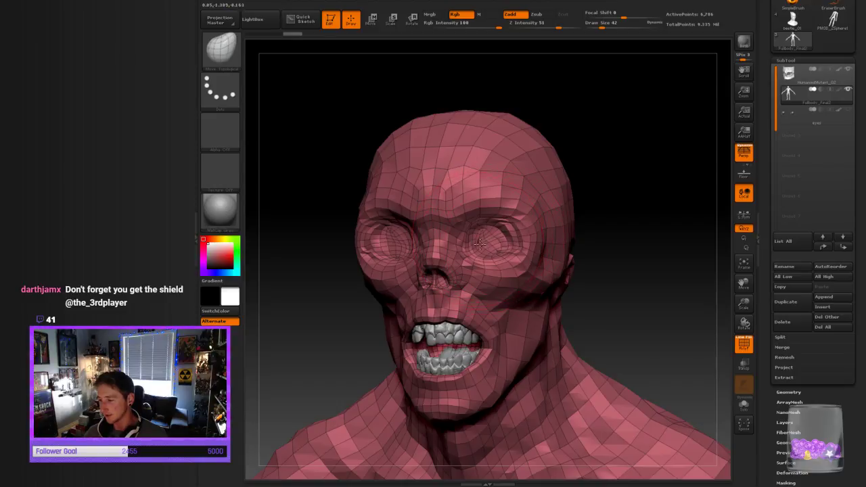
pyautogui.moveTo(697, 284); pyautogui.dragTo(662, 271)
# Hide the teeth subtool and examine the topology of the lips and inner mouth from several angles
pyautogui.moveTo(743, 302); pyautogui.dragTo(683, 203)
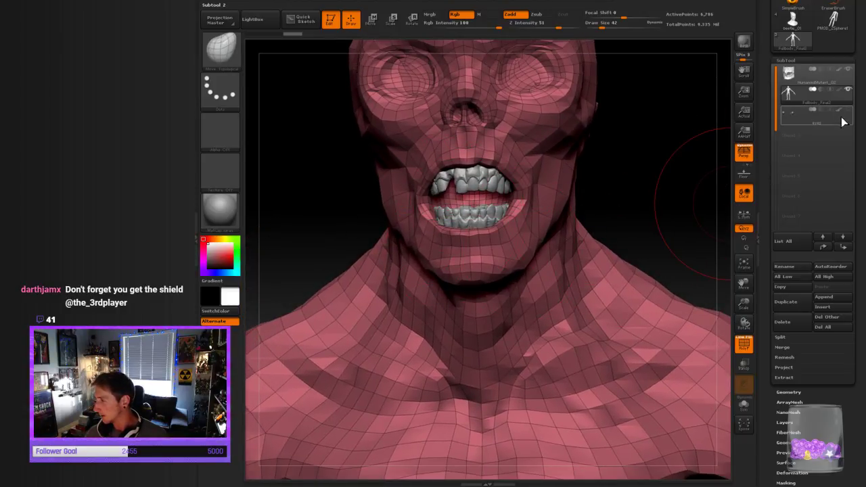
pyautogui.click(848, 70)
pyautogui.moveTo(676, 146); pyautogui.dragTo(666, 261)
pyautogui.moveTo(745, 305); pyautogui.dragTo(744, 315)
pyautogui.moveTo(677, 110)
pyautogui.keyDown('alt'); pyautogui.mouseDown()
pyautogui.moveTo(668, 397)
pyautogui.moveTo(653, 354)
pyautogui.mouseUp(); pyautogui.keyUp('alt')
pyautogui.moveTo(373, 341)
pyautogui.mouseDown()
pyautogui.moveTo(384, 342)
pyautogui.moveTo(318, 331)
pyautogui.mouseUp()
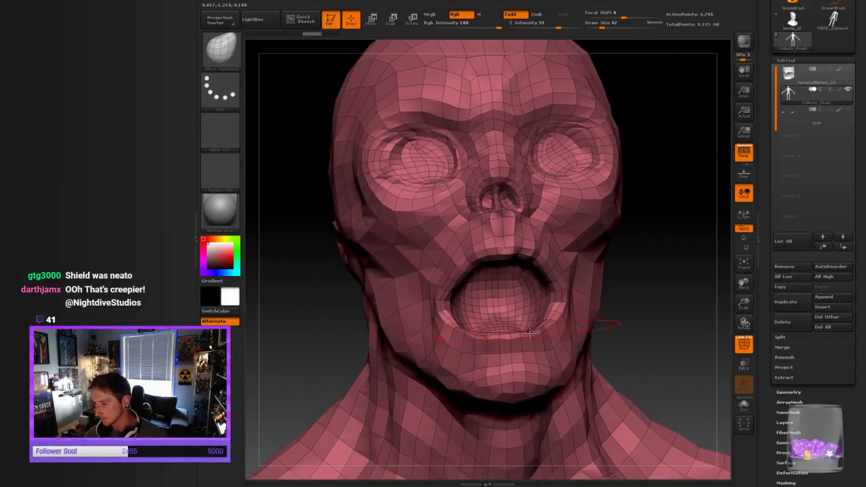
pyautogui.keyDown('shift'); pyautogui.moveTo(653, 318); pyautogui.dragTo(651, 316); pyautogui.keyUp('shift')
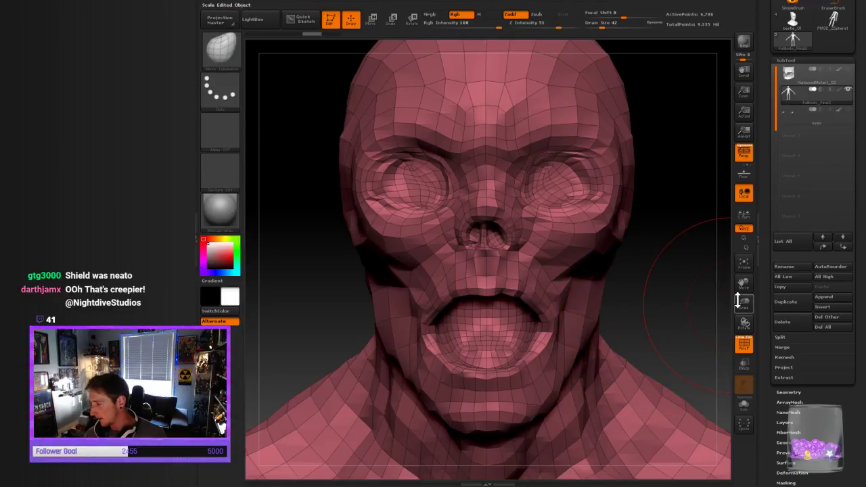
pyautogui.moveTo(743, 304)
pyautogui.mouseDown()
pyautogui.moveTo(728, 284)
pyautogui.moveTo(733, 305)
pyautogui.mouseUp()
pyautogui.moveTo(668, 296)
pyautogui.mouseDown()
pyautogui.moveTo(739, 303)
pyautogui.moveTo(727, 280)
pyautogui.moveTo(653, 304)
pyautogui.mouseUp()
pyautogui.moveTo(743, 304); pyautogui.dragTo(747, 354)
pyautogui.keyDown('alt'); pyautogui.moveTo(666, 210); pyautogui.dragTo(689, 255); pyautogui.keyUp('alt')
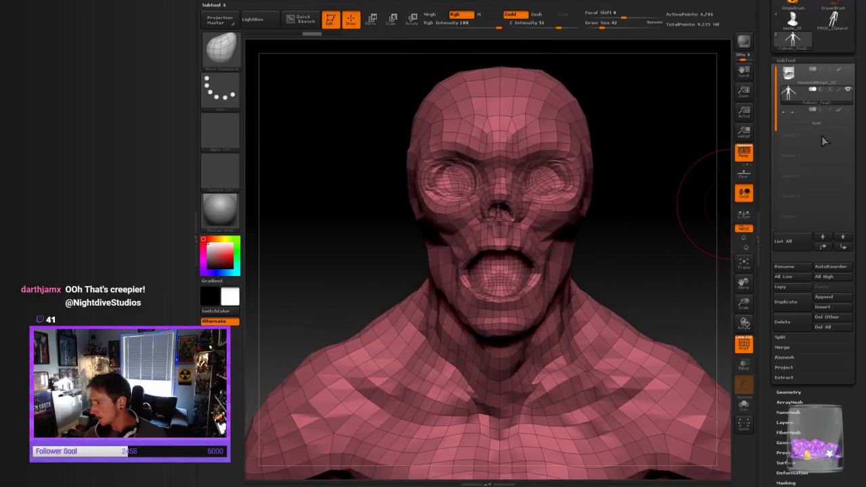
# Show the eyes and teeth subtools again and make the eyes the active subtool
pyautogui.click(850, 117)
pyautogui.moveTo(673, 219); pyautogui.dragTo(672, 296)
pyautogui.moveTo(748, 305); pyautogui.dragTo(751, 253)
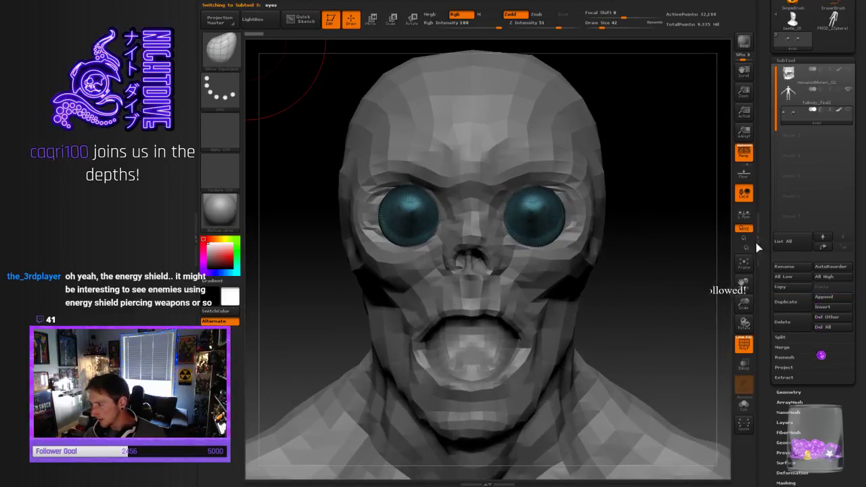
pyautogui.click(848, 70)
pyautogui.moveTo(652, 308); pyautogui.dragTo(679, 278)
# Open the eyes' geometry settings and compare their lower and higher subdivision levels
pyautogui.moveTo(760, 247)
pyautogui.mouseDown()
pyautogui.moveTo(763, 301)
pyautogui.moveTo(761, 240)
pyautogui.mouseUp()
pyautogui.click(789, 330)
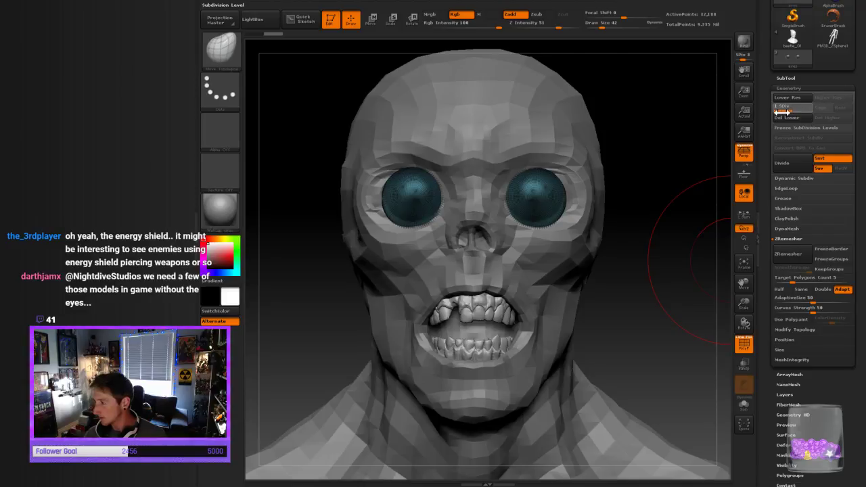
pyautogui.hotkey('shift', 'd')
pyautogui.press('d')
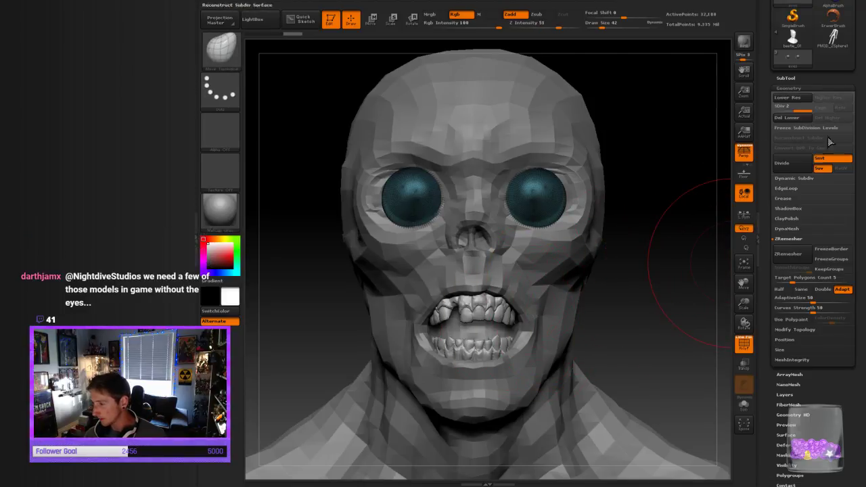
# Make the teeth the active subtool and reduce the brush Draw Size to 6
pyautogui.keyDown('alt'); pyautogui.click(489, 315); pyautogui.keyUp('alt')
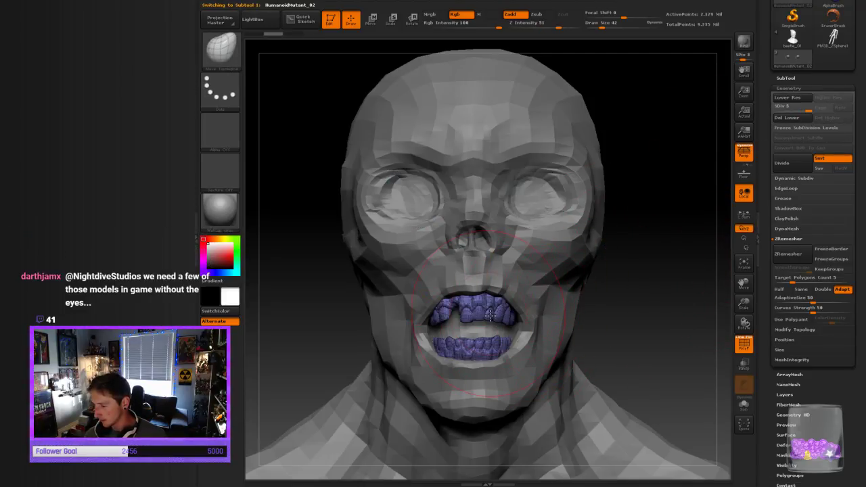
pyautogui.press('[')
pyautogui.press('[')
pyautogui.press('[')
pyautogui.press('[')
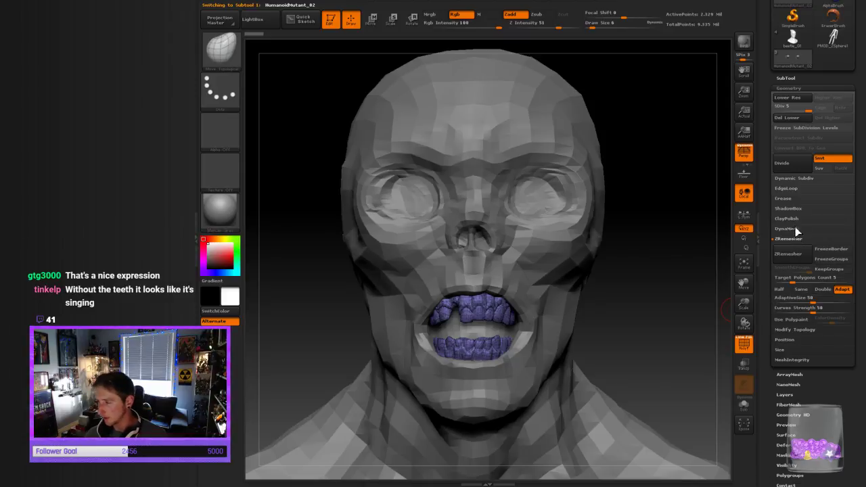
# Lower the teeth to subdivision level 1 and examine their base topology up close
pyautogui.moveTo(803, 112); pyautogui.dragTo(775, 112)
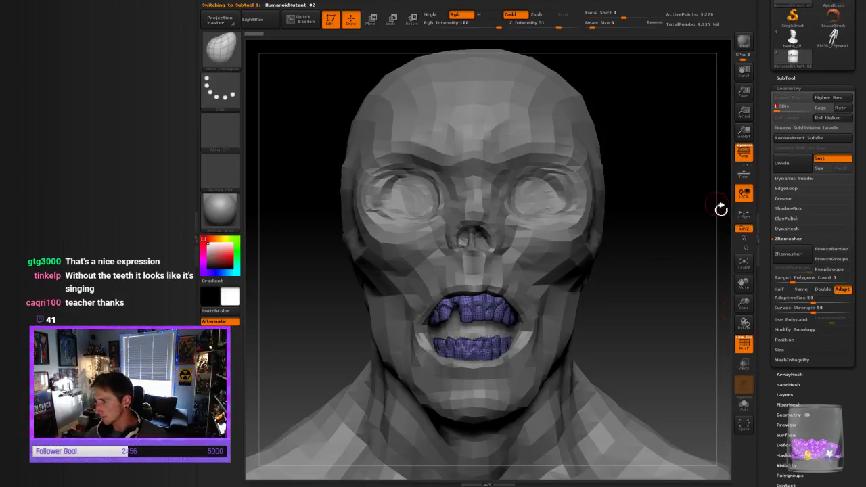
pyautogui.moveTo(743, 301); pyautogui.dragTo(705, 280)
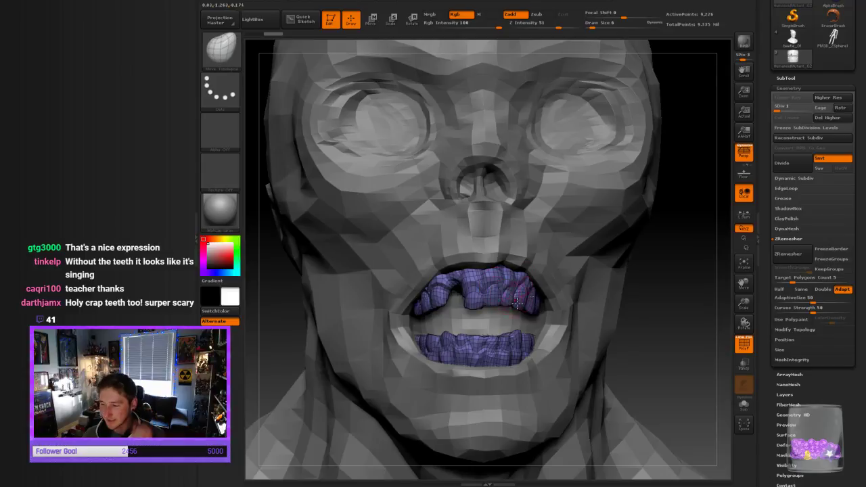
pyautogui.moveTo(682, 332); pyautogui.dragTo(702, 334)
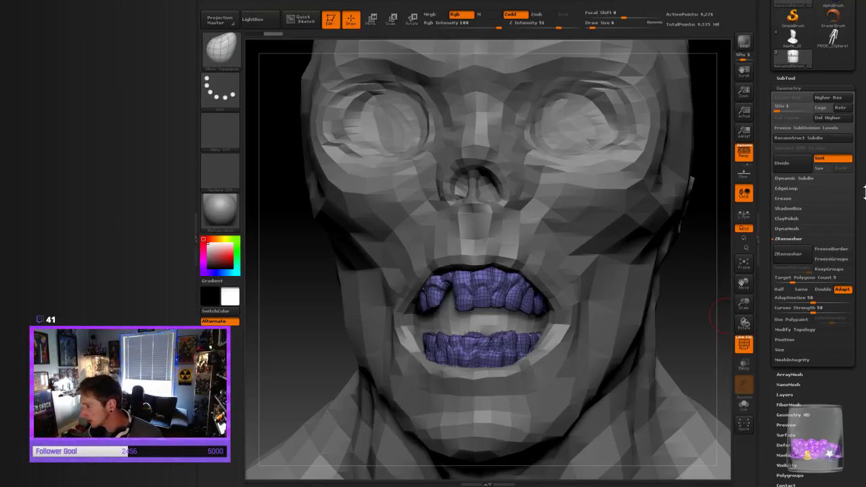
# Raise the teeth to subdivision level 5
pyautogui.click(782, 110)
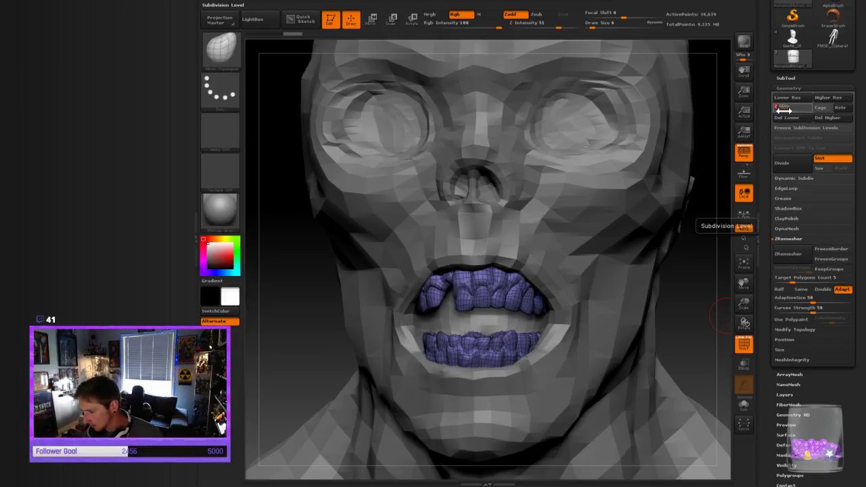
pyautogui.moveTo(783, 110); pyautogui.dragTo(812, 115)
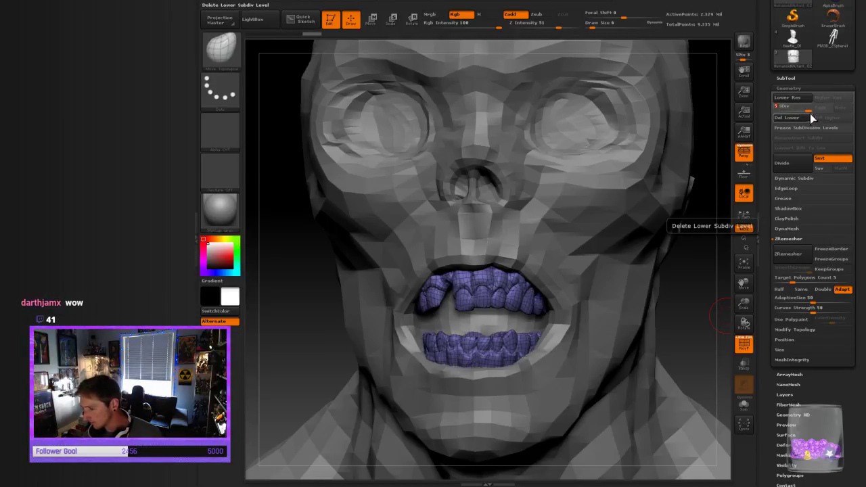
# Lower the teeth to subdivision level 1
pyautogui.click(774, 110)
pyautogui.moveTo(707, 274); pyautogui.dragTo(684, 294)
pyautogui.scroll(3, 773, 78)
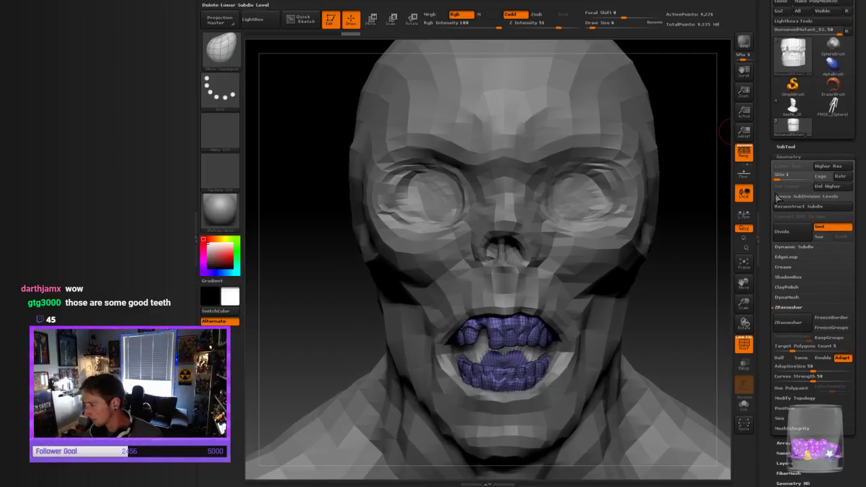
pyautogui.scroll(2, 801, 81)
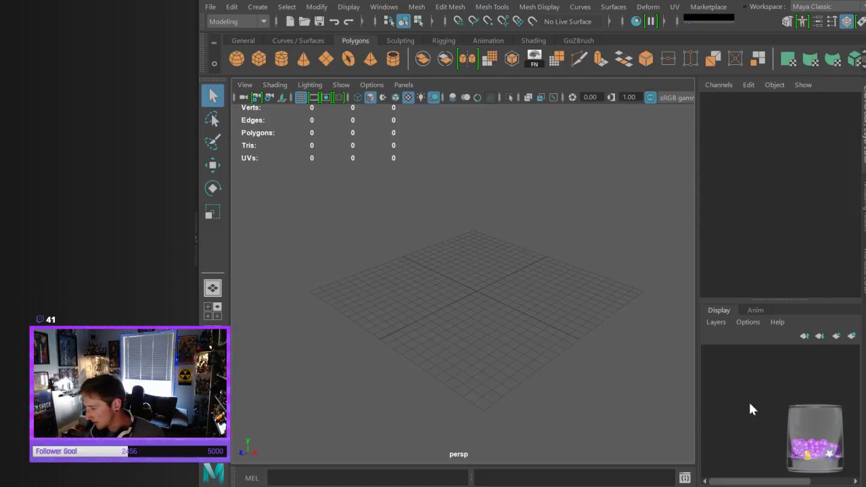
# Switch to Maya, frame the imported low-resolution teeth in the perspective view and select the mesh
pyautogui.keyDown('alt'); pyautogui.moveTo(557, 294); pyautogui.dragTo(554, 294, button='right'); pyautogui.keyUp('alt')
pyautogui.scroll(-10, 554, 294)
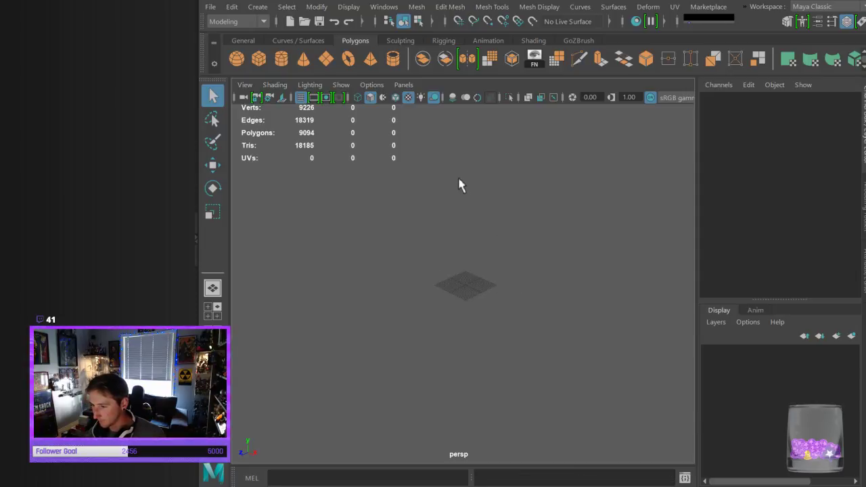
pyautogui.press('a')
pyautogui.click(479, 274)
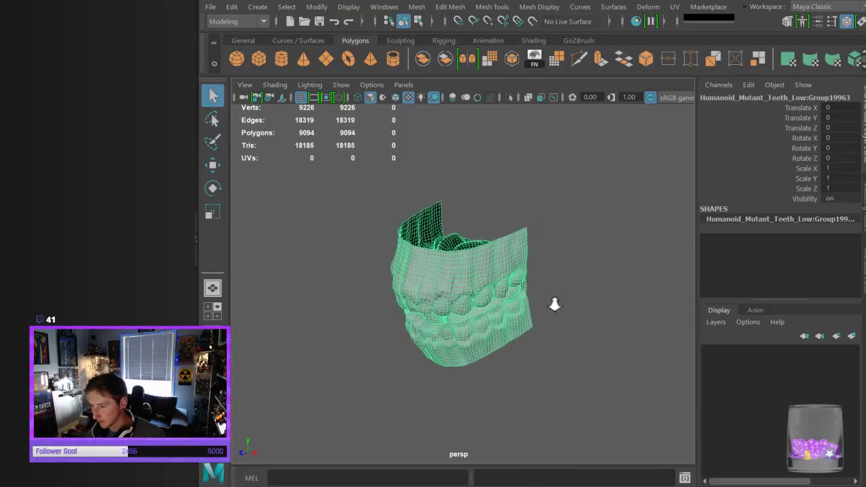
# Check the teeth mesh's position and scale against the scene grid, and frame the mesh again
pyautogui.scroll(-6, 560, 305)
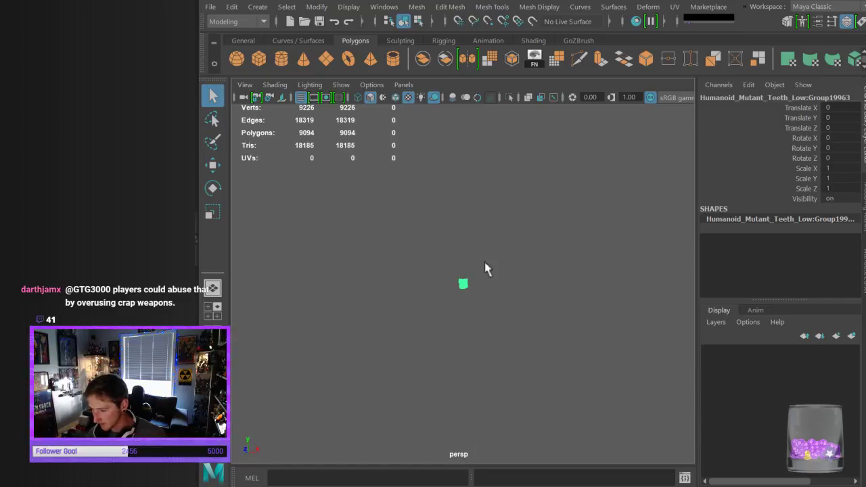
pyautogui.keyDown('alt'); pyautogui.moveTo(487, 259); pyautogui.dragTo(491, 243); pyautogui.keyUp('alt')
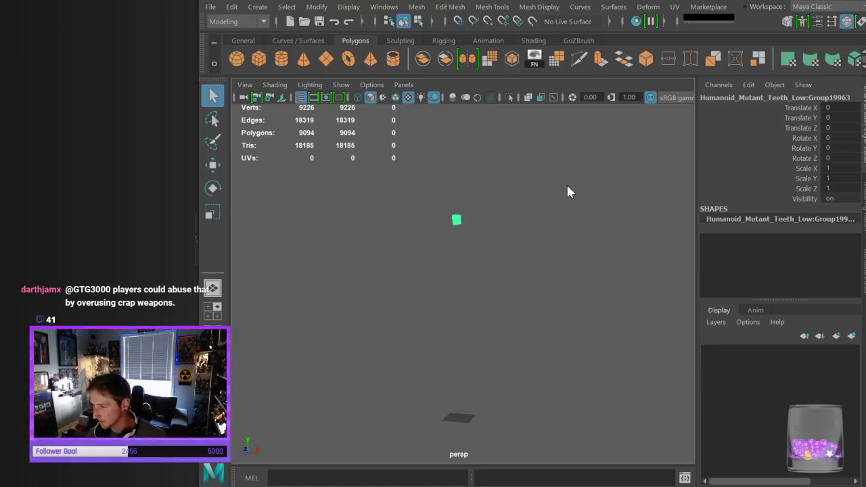
pyautogui.press('Return')
pyautogui.click(493, 365)
pyautogui.keyDown('alt'); pyautogui.moveTo(536, 215); pyautogui.dragTo(508, 186); pyautogui.keyUp('alt')
pyautogui.click(506, 211)
pyautogui.click(457, 225)
pyautogui.press('f')
pyautogui.click(500, 168)
pyautogui.click(489, 269)
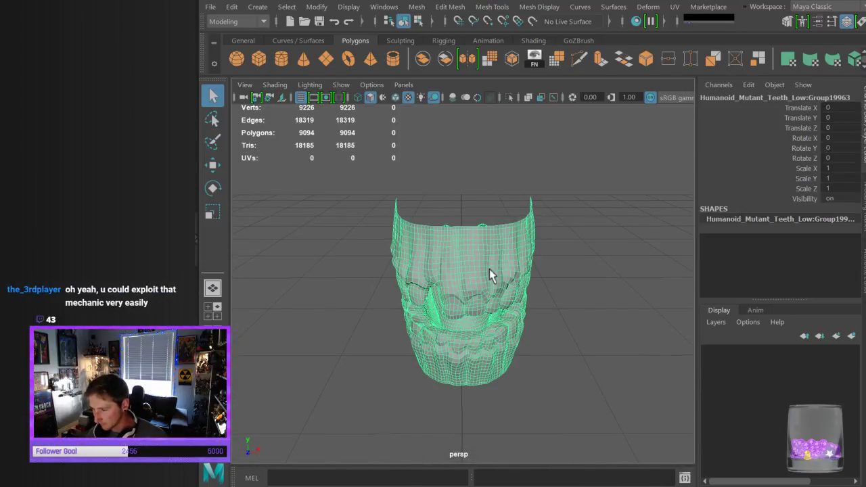
# Examine the teeth mesh's polygon density and shape from the front and sides, with and without its wireframe
pyautogui.keyDown('alt'); pyautogui.moveTo(508, 264); pyautogui.dragTo(520, 216); pyautogui.keyUp('alt')
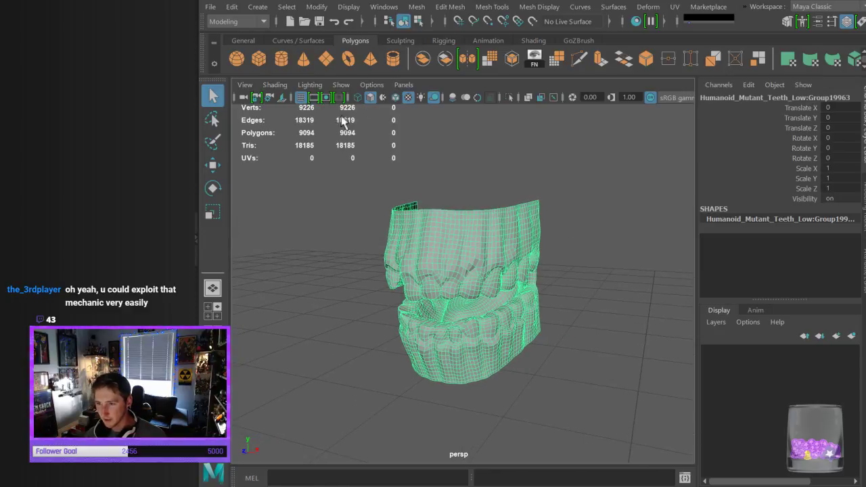
pyautogui.keyDown('alt'); pyautogui.moveTo(666, 328); pyautogui.dragTo(644, 299); pyautogui.keyUp('alt')
pyautogui.keyDown('alt'); pyautogui.moveTo(652, 297); pyautogui.dragTo(595, 290); pyautogui.keyUp('alt')
pyautogui.scroll(8, 543, 273)
pyautogui.scroll(-8, 529, 269)
pyautogui.keyDown('alt'); pyautogui.moveTo(526, 259); pyautogui.dragTo(506, 279); pyautogui.keyUp('alt')
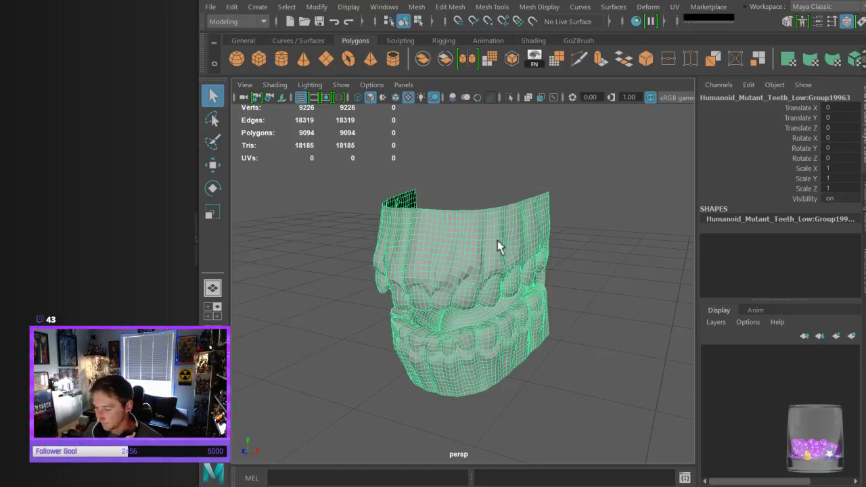
pyautogui.click(565, 261)
pyautogui.keyDown('alt'); pyautogui.moveTo(564, 261); pyautogui.dragTo(586, 249); pyautogui.keyUp('alt')
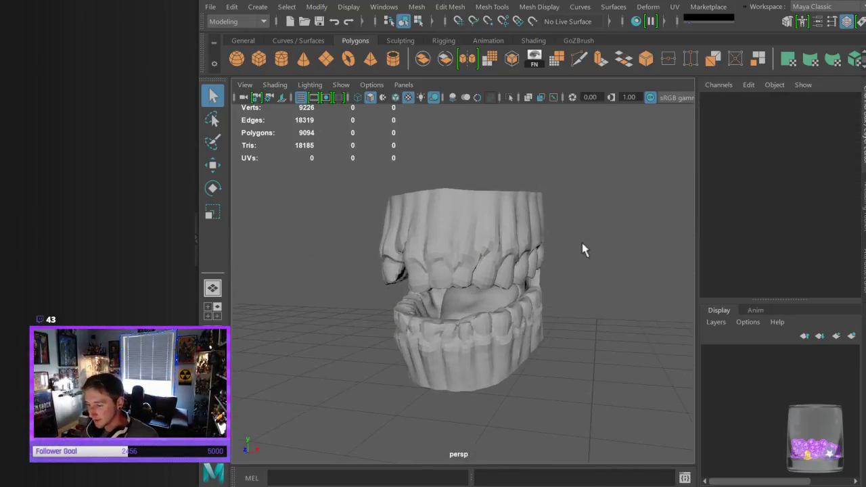
pyautogui.click(402, 272)
pyautogui.keyDown('alt'); pyautogui.moveTo(365, 287); pyautogui.dragTo(450, 277); pyautogui.keyUp('alt')
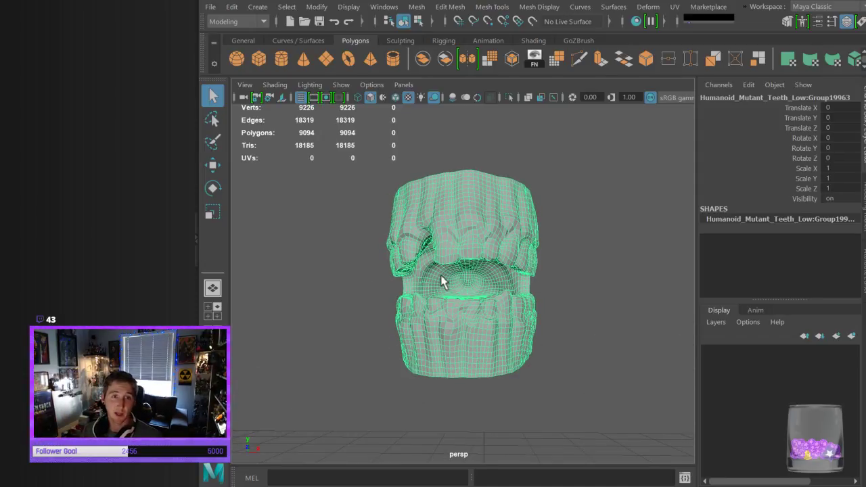
pyautogui.keyDown('alt'); pyautogui.moveTo(411, 272); pyautogui.dragTo(394, 291); pyautogui.keyUp('alt')
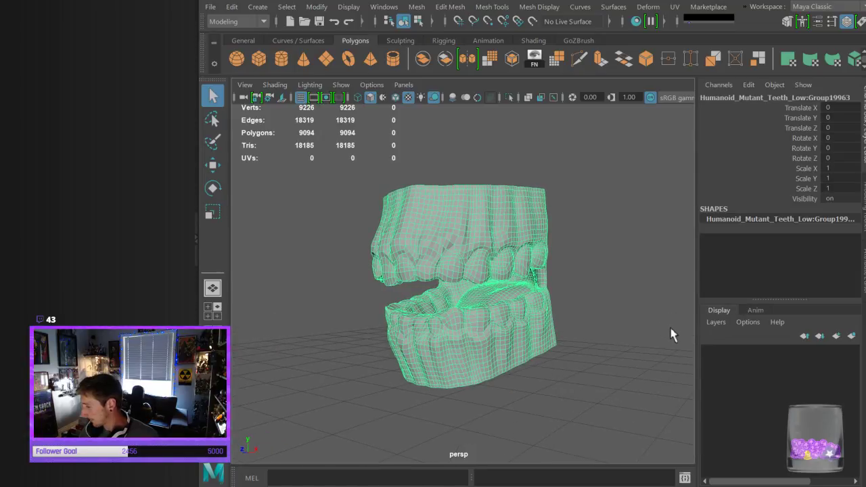
# Open the Modeling Toolkit for the selected teeth mesh
pyautogui.click(863, 230)
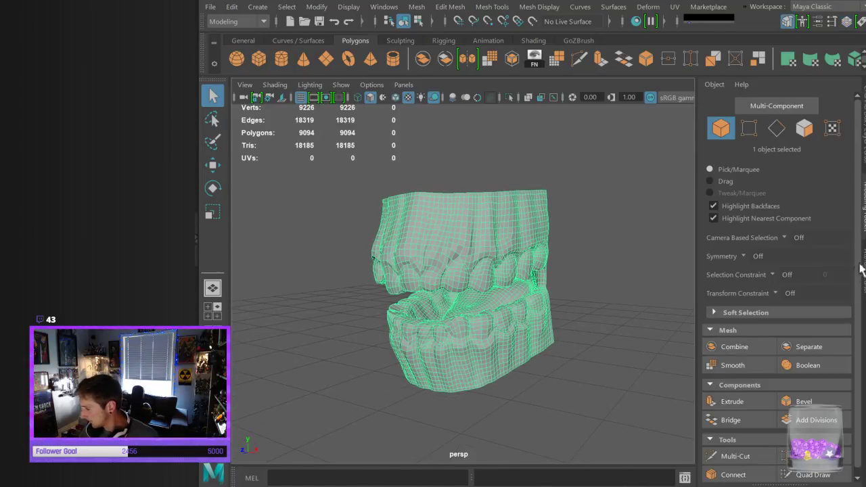
pyautogui.scroll(-1, 802, 218)
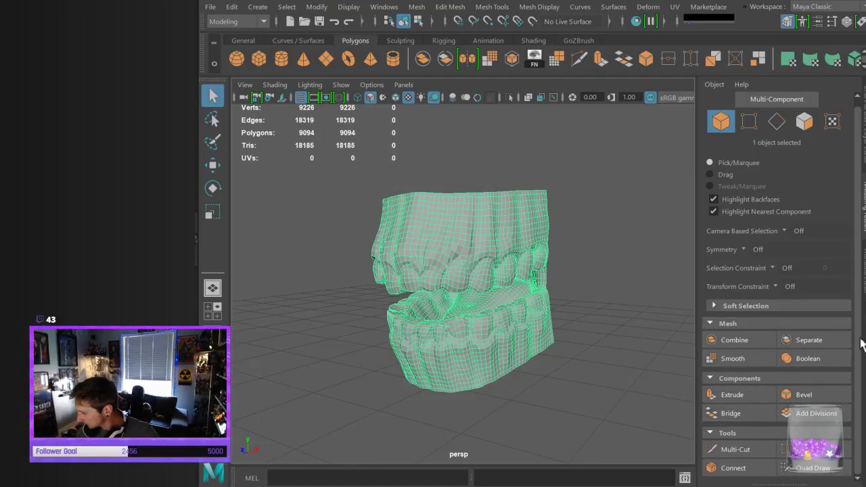
pyautogui.scroll(1, 860, 343)
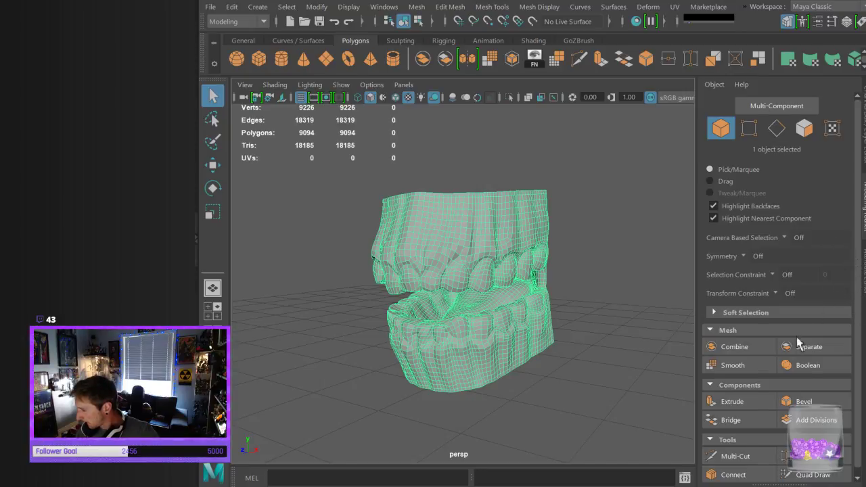
pyautogui.scroll(-1, 800, 338)
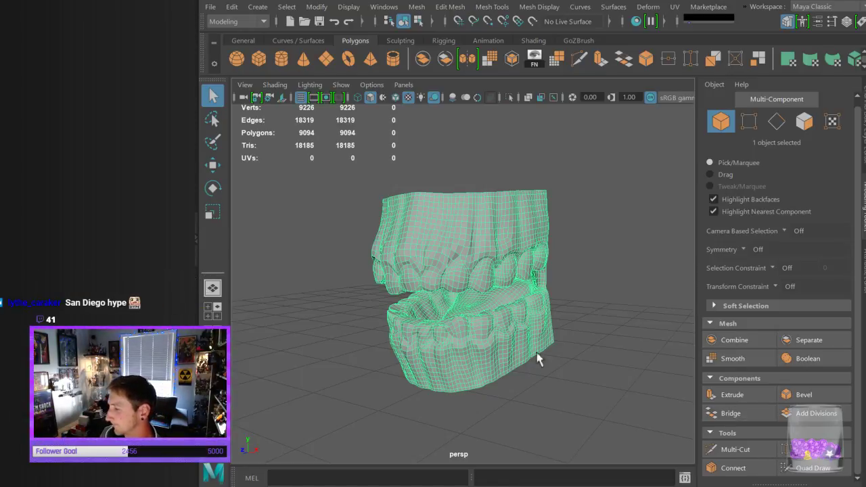
# Deselect the teeth and inspect the shaded upper and lower rows up close
pyautogui.click(594, 357)
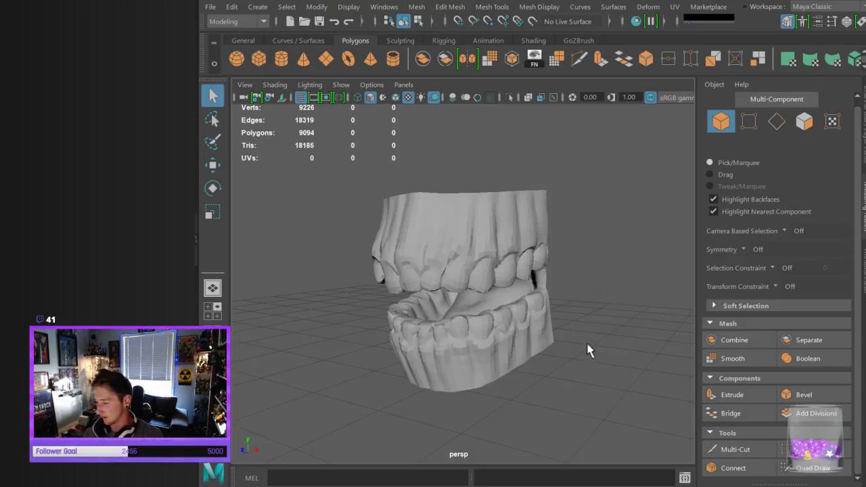
pyautogui.keyDown('alt'); pyautogui.moveTo(572, 399); pyautogui.dragTo(583, 345); pyautogui.keyUp('alt')
pyautogui.scroll(5, 574, 342)
pyautogui.scroll(-5, 575, 332)
pyautogui.scroll(5, 583, 344)
pyautogui.keyDown('alt'); pyautogui.moveTo(583, 344); pyautogui.dragTo(596, 331, button='middle'); pyautogui.keyUp('alt')
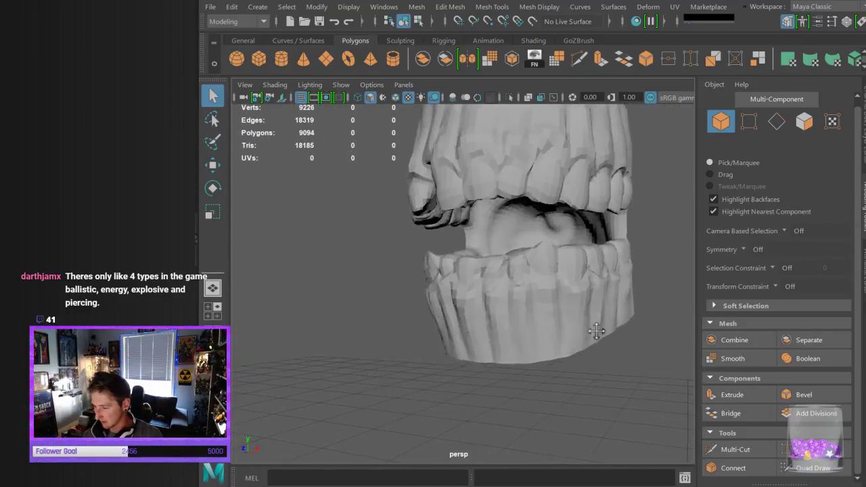
pyautogui.keyDown('alt'); pyautogui.moveTo(596, 330); pyautogui.dragTo(595, 338); pyautogui.keyUp('alt')
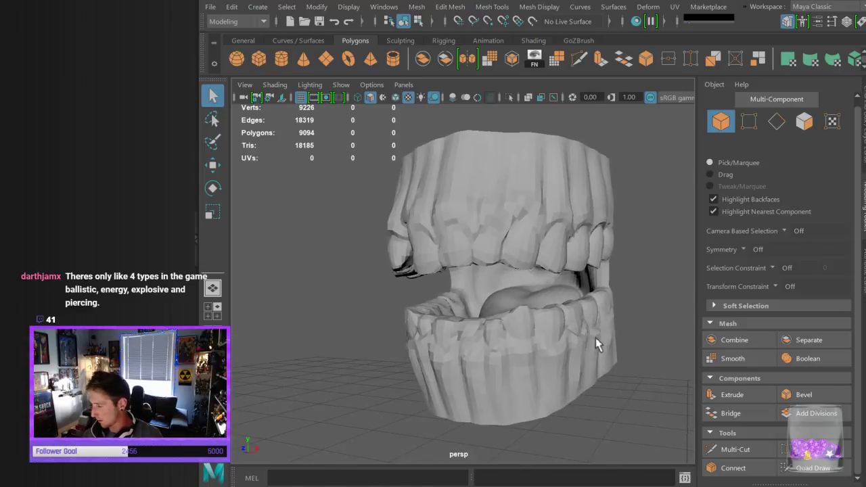
pyautogui.click(813, 468)
pyautogui.moveTo(859, 344); pyautogui.dragTo(861, 452)
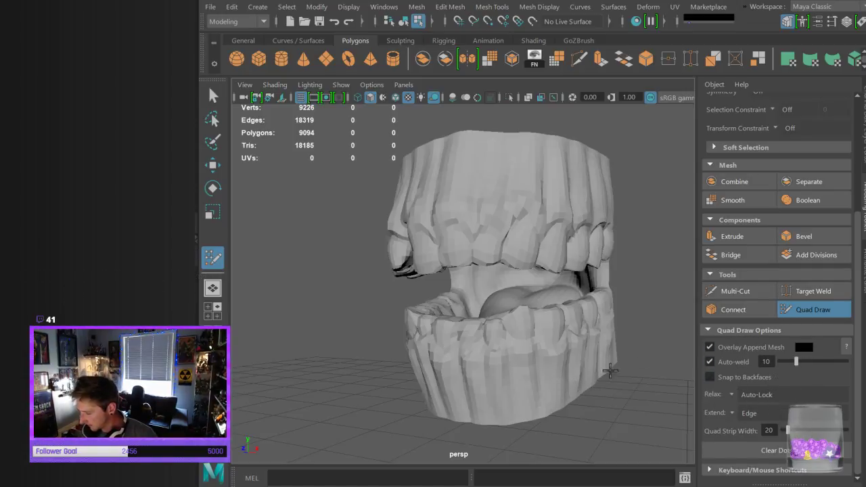
pyautogui.press('q')
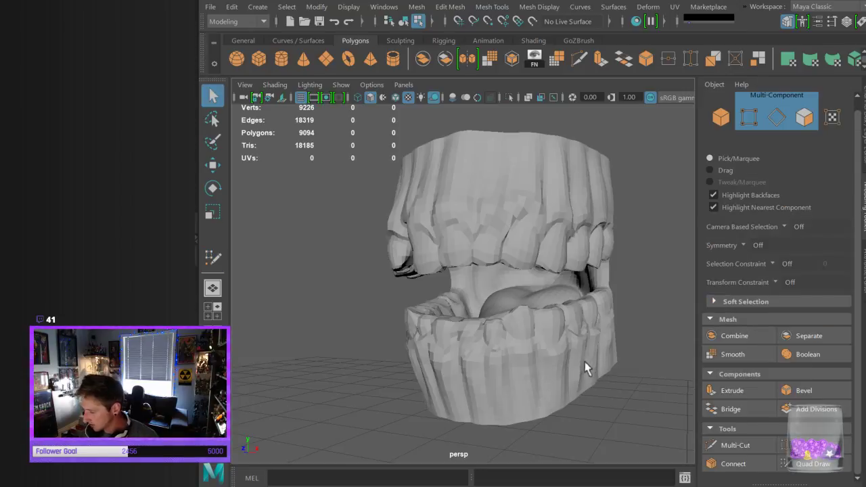
pyautogui.click(586, 366)
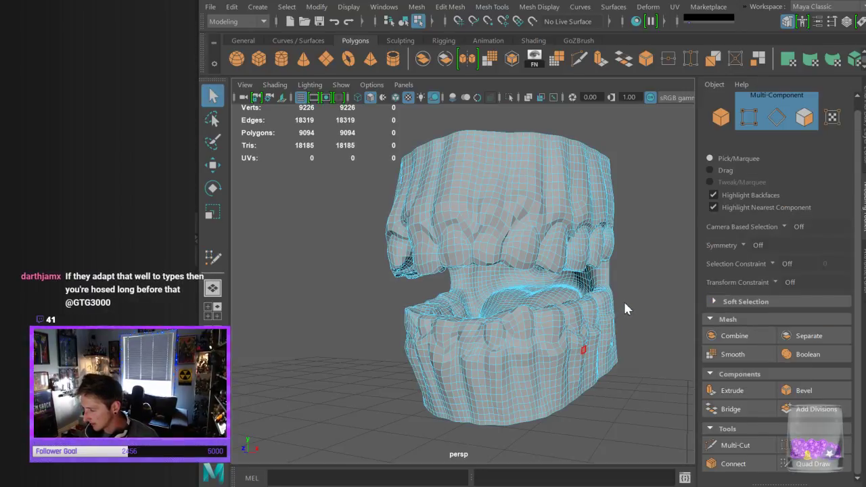
pyautogui.press('F8')
pyautogui.click(628, 236)
pyautogui.click(591, 316)
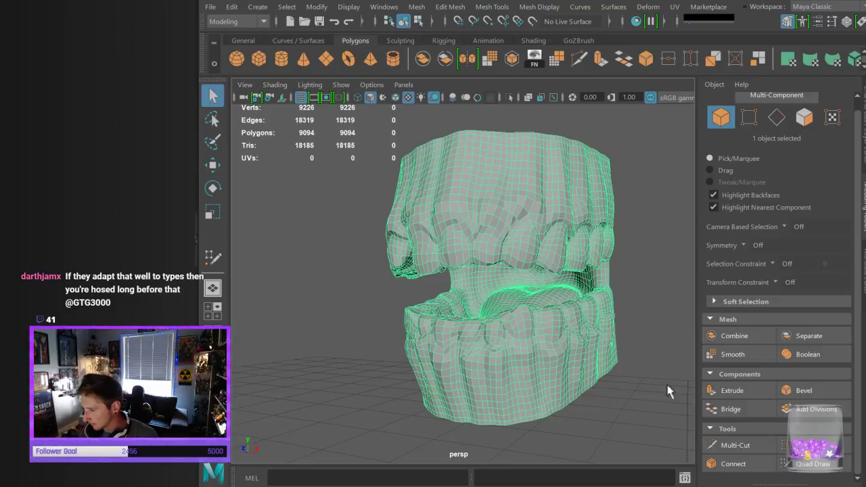
pyautogui.click(813, 466)
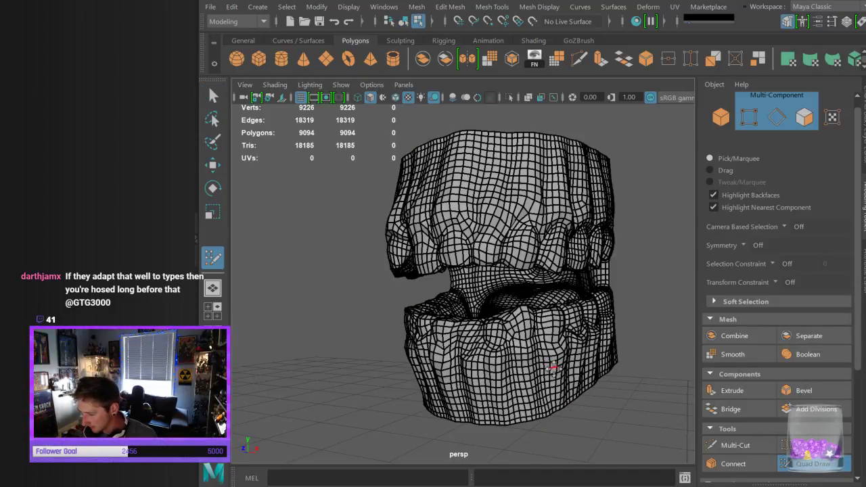
pyautogui.click(814, 466)
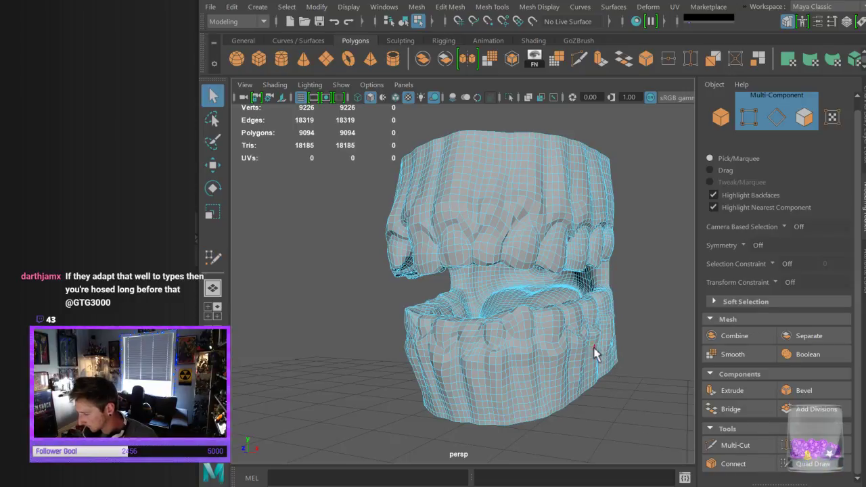
pyautogui.press('F8')
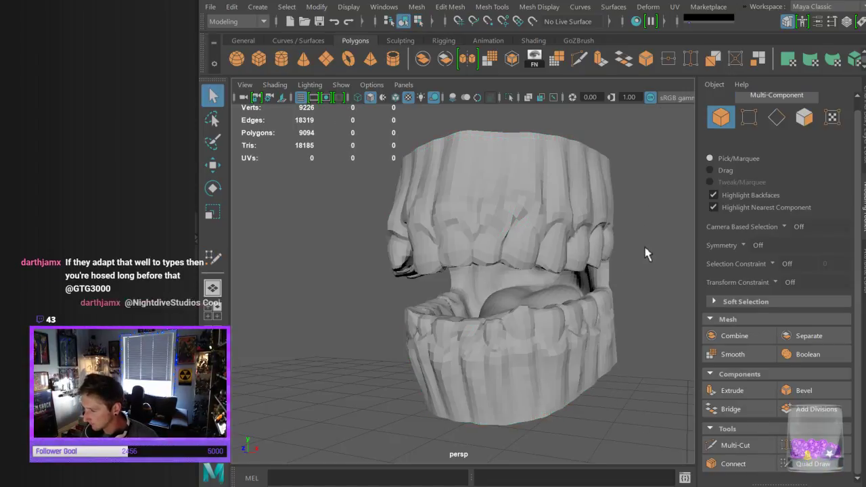
# Select the teeth mesh and create a display layer named teeth_hi
pyautogui.click(592, 263)
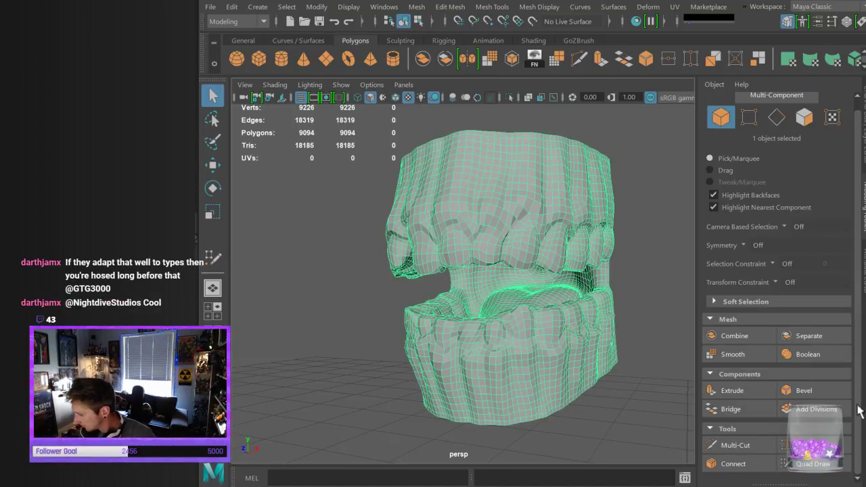
pyautogui.click(864, 135)
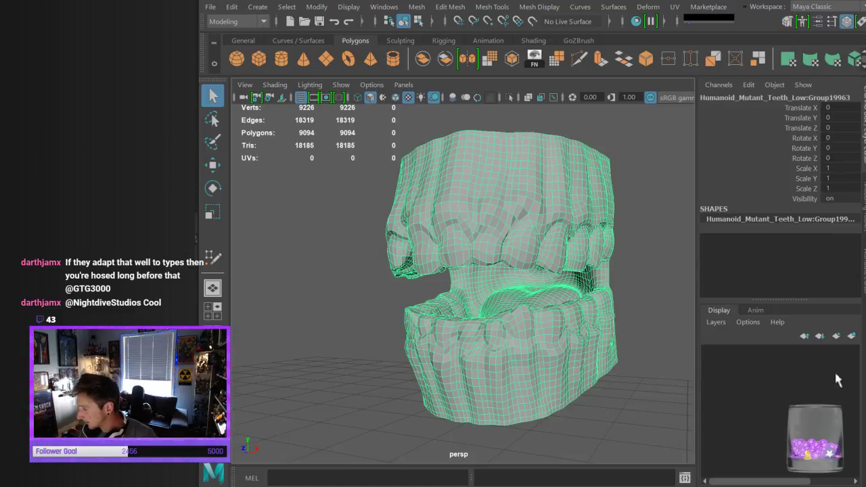
pyautogui.click(837, 337)
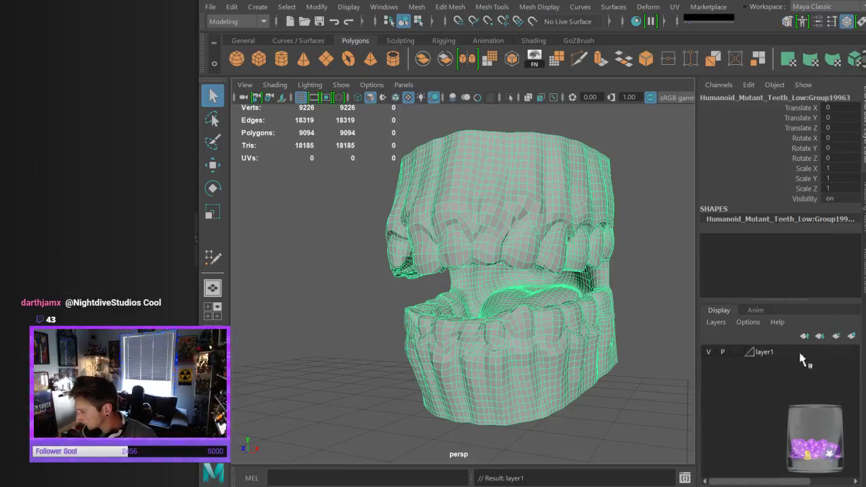
pyautogui.click(771, 357)
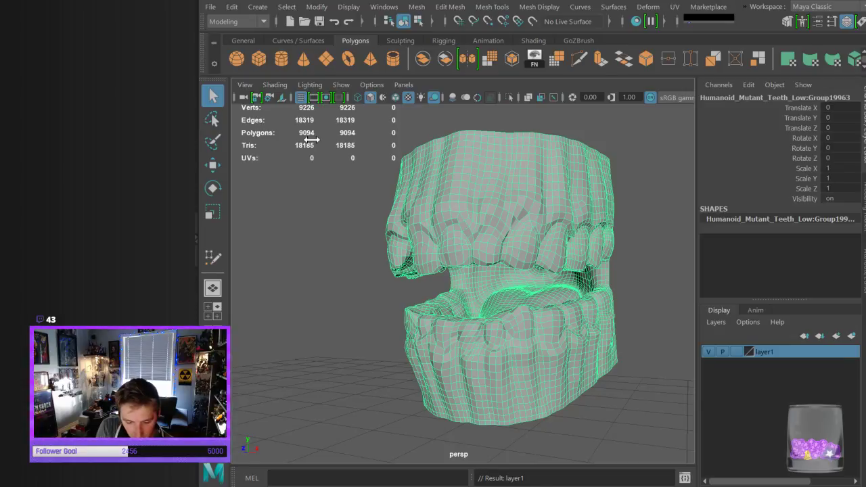
pyautogui.click(392, 248)
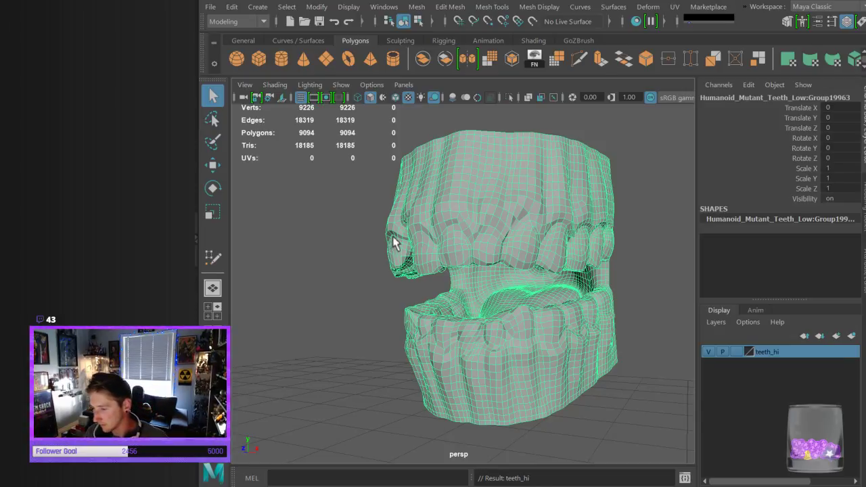
# Add the teeth mesh to the teeth_hi layer and set the layer's display type to reference
pyautogui.click(788, 226)
pyautogui.click(723, 352)
pyautogui.click(735, 352)
pyautogui.click(736, 352)
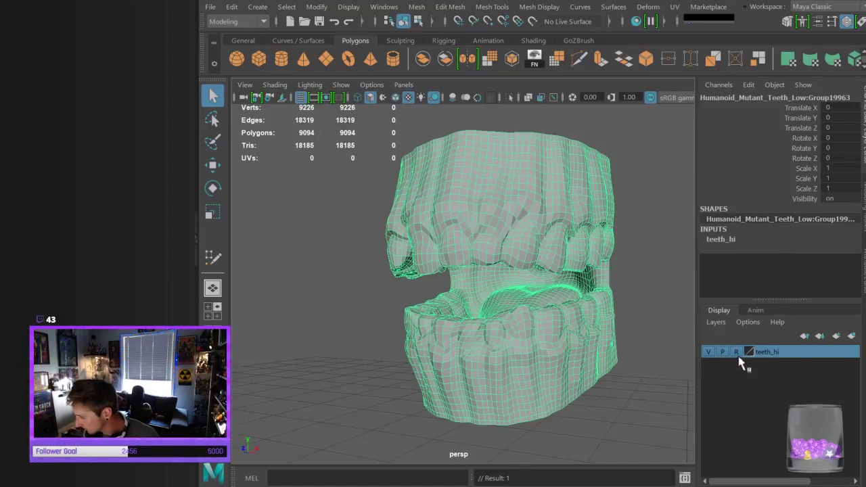
# Take the teeth_hi layer out of reference display, select the teeth mesh and open the Modeling Toolkit
pyautogui.click(679, 384)
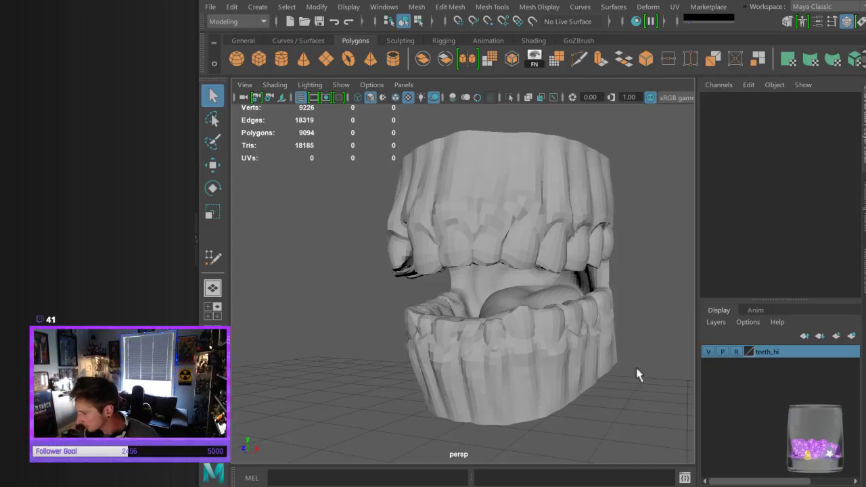
pyautogui.click(582, 370)
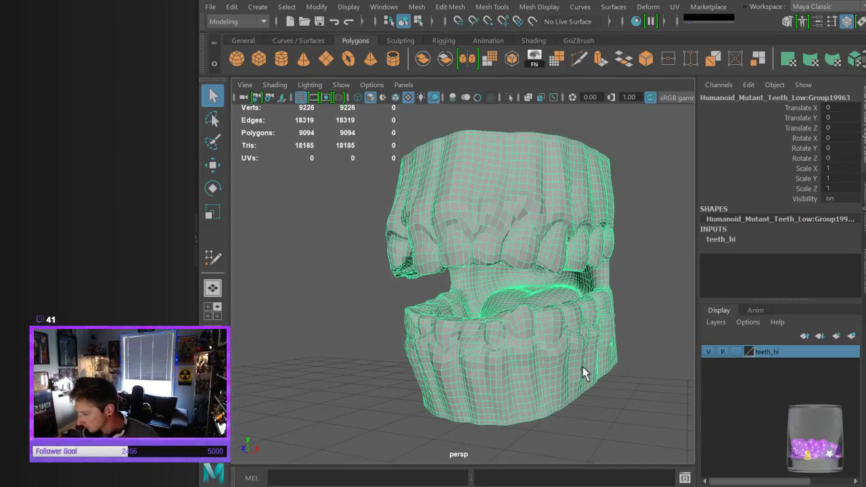
pyautogui.click(861, 220)
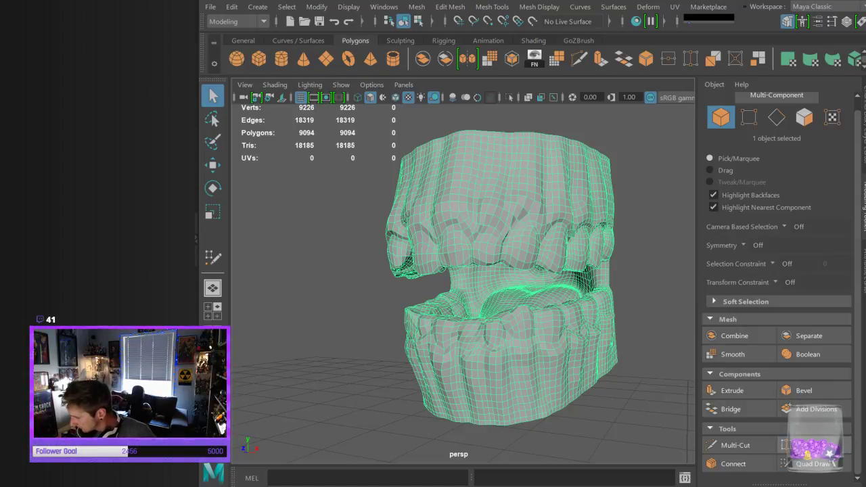
# Try Quad Draw with the teeth mesh deselected and review its options
pyautogui.moveTo(799, 484)
pyautogui.mouseDown()
pyautogui.moveTo(798, 448)
pyautogui.moveTo(781, 464)
pyautogui.moveTo(781, 483)
pyautogui.mouseUp()
pyautogui.click(636, 382)
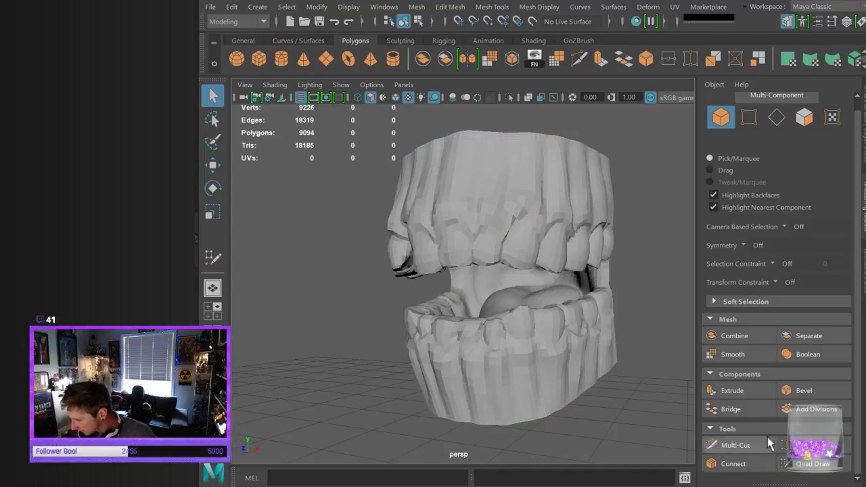
pyautogui.click(788, 462)
pyautogui.moveTo(856, 287); pyautogui.dragTo(859, 424)
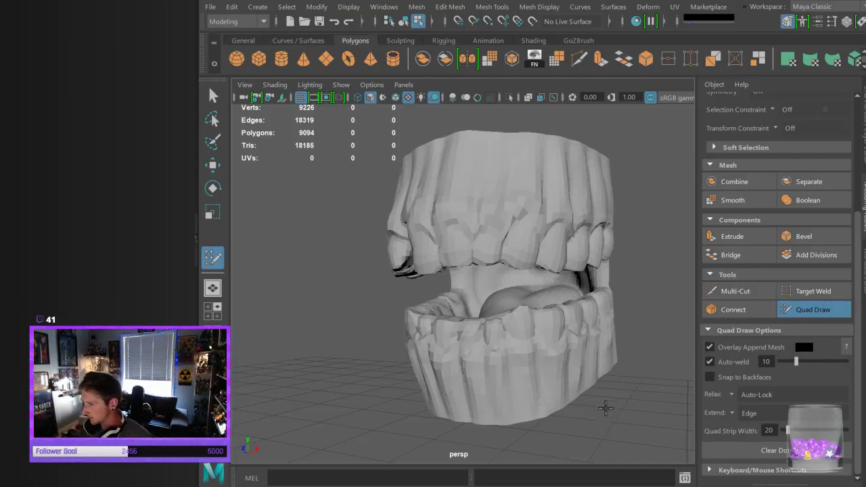
pyautogui.keyDown('alt'); pyautogui.moveTo(622, 350); pyautogui.dragTo(610, 359, button='middle'); pyautogui.keyUp('alt')
pyautogui.moveTo(610, 359)
pyautogui.keyDown('alt'); pyautogui.mouseDown()
pyautogui.moveTo(604, 353)
pyautogui.moveTo(622, 371)
pyautogui.moveTo(613, 374)
pyautogui.mouseUp(); pyautogui.keyUp('alt')
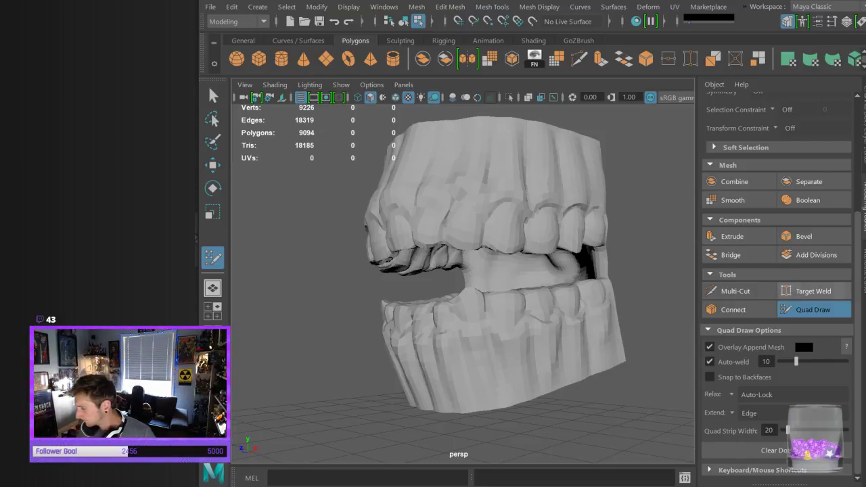
pyautogui.keyDown('alt'); pyautogui.moveTo(547, 349); pyautogui.dragTo(577, 285); pyautogui.keyUp('alt')
pyautogui.keyDown('alt'); pyautogui.moveTo(576, 285); pyautogui.dragTo(460, 286, button='right'); pyautogui.keyUp('alt')
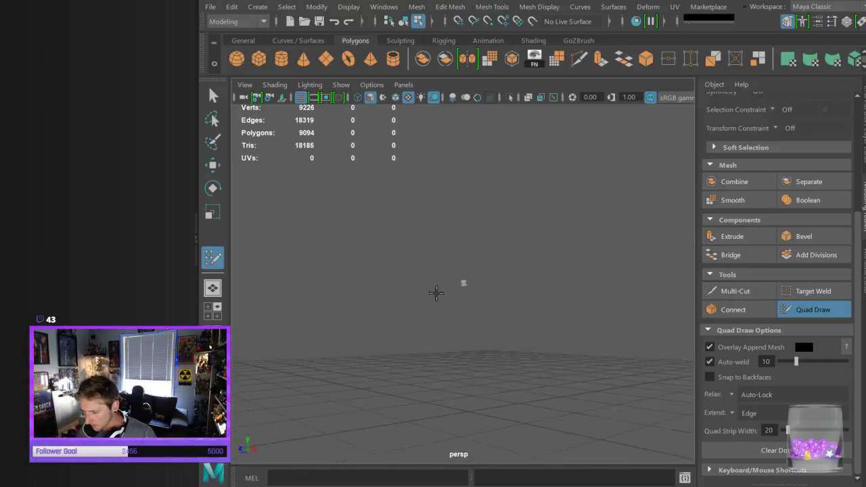
pyautogui.keyDown('alt'); pyautogui.moveTo(486, 312); pyautogui.dragTo(457, 284, button='right'); pyautogui.keyUp('alt')
pyautogui.press('q')
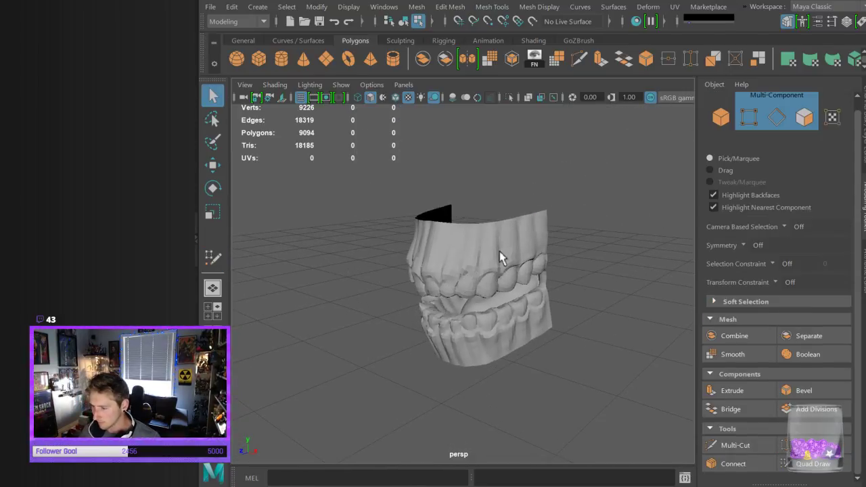
# Try Quad Draw directly on the selected teeth mesh and place a dot beside it
pyautogui.click(500, 255)
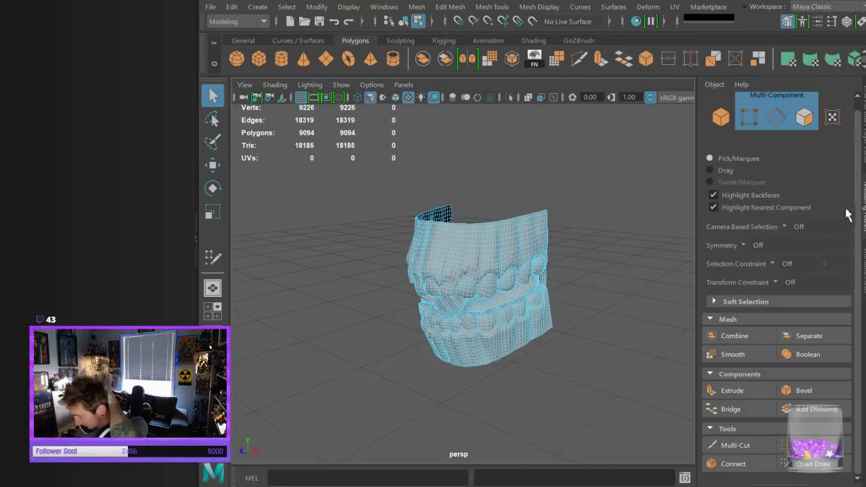
pyautogui.scroll(1, 860, 197)
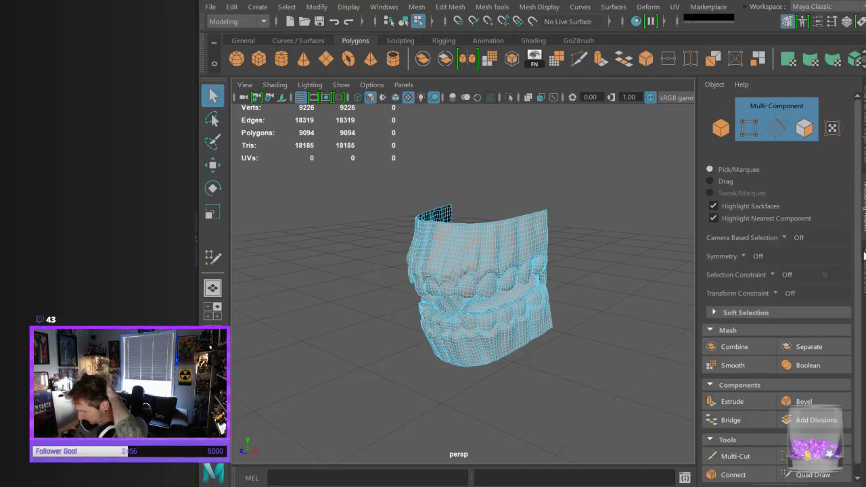
pyautogui.click(864, 255)
pyautogui.click(863, 198)
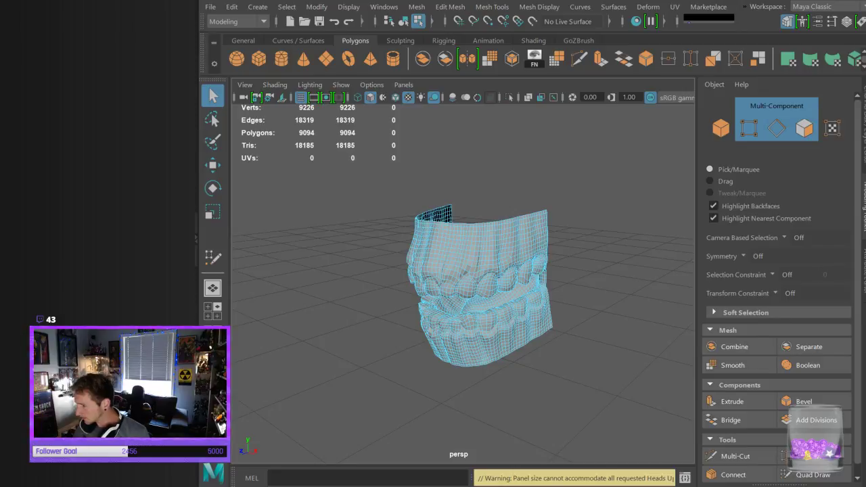
pyautogui.click(712, 329)
pyautogui.click(711, 329)
pyautogui.scroll(-1, 713, 335)
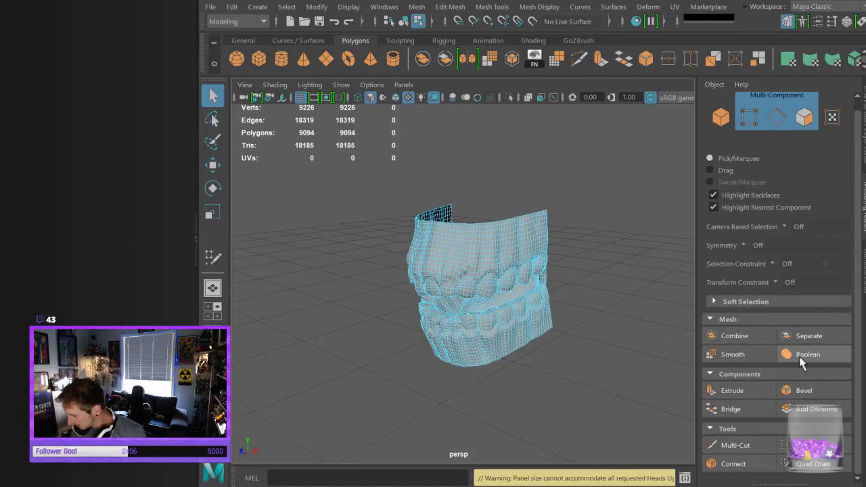
pyautogui.click(791, 467)
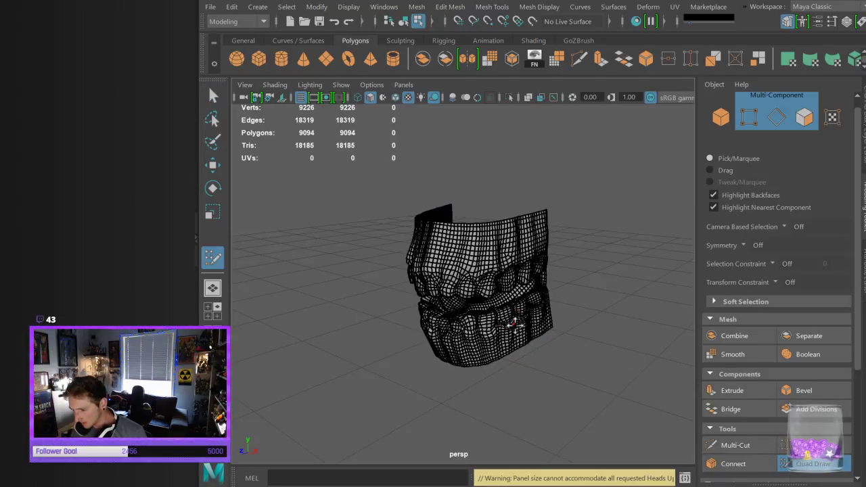
pyautogui.scroll(2, 579, 282)
pyautogui.scroll(-1, 576, 280)
pyautogui.click(817, 464)
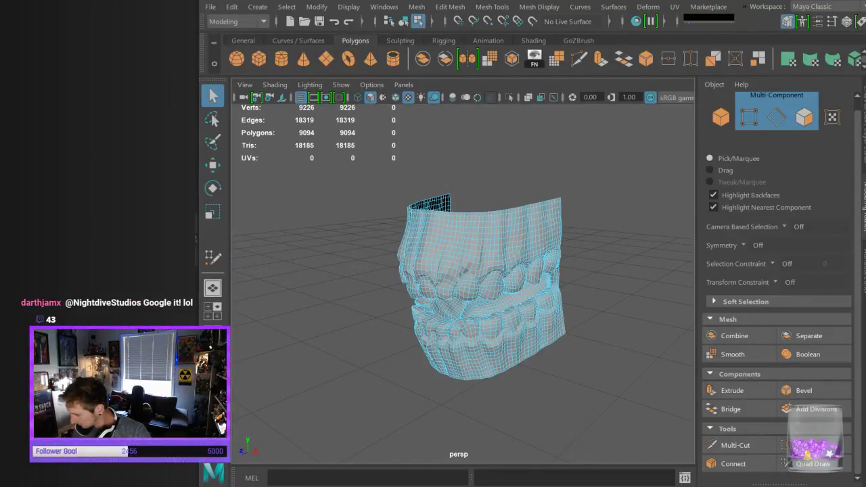
pyautogui.click(812, 463)
pyautogui.scroll(-3, 778, 406)
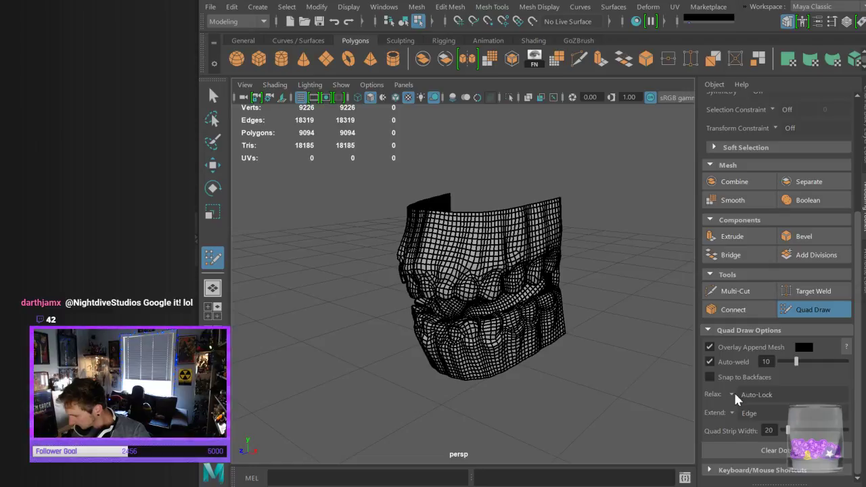
pyautogui.click(647, 262)
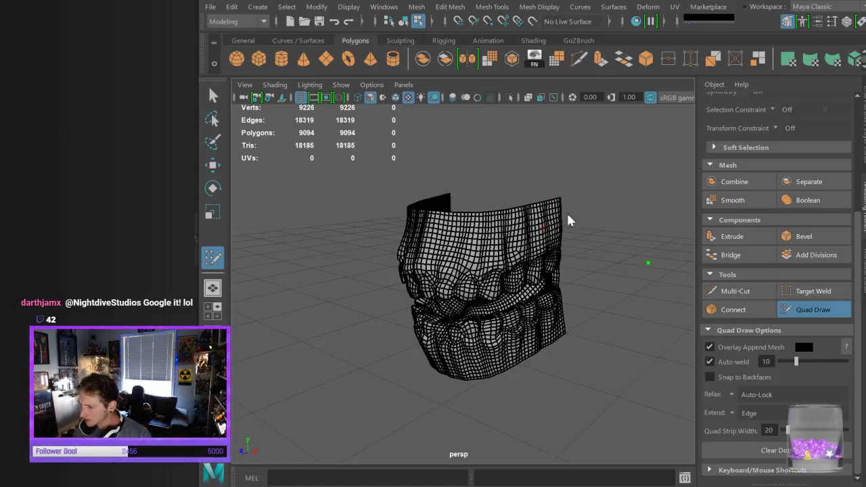
pyautogui.press('q')
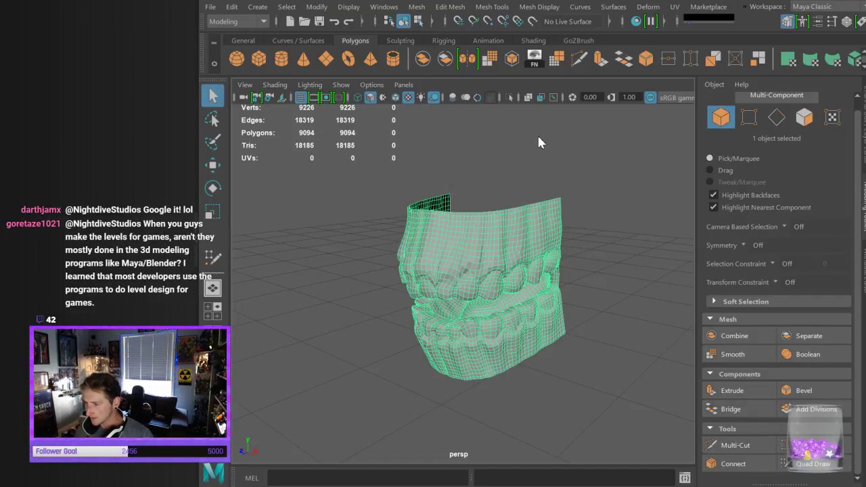
# Select the teeth mesh, make it the live surface and activate Quad Draw
pyautogui.click(557, 148)
pyautogui.click(557, 224)
pyautogui.keyDown('alt'); pyautogui.moveTo(576, 225); pyautogui.dragTo(596, 205, button='middle'); pyautogui.keyUp('alt')
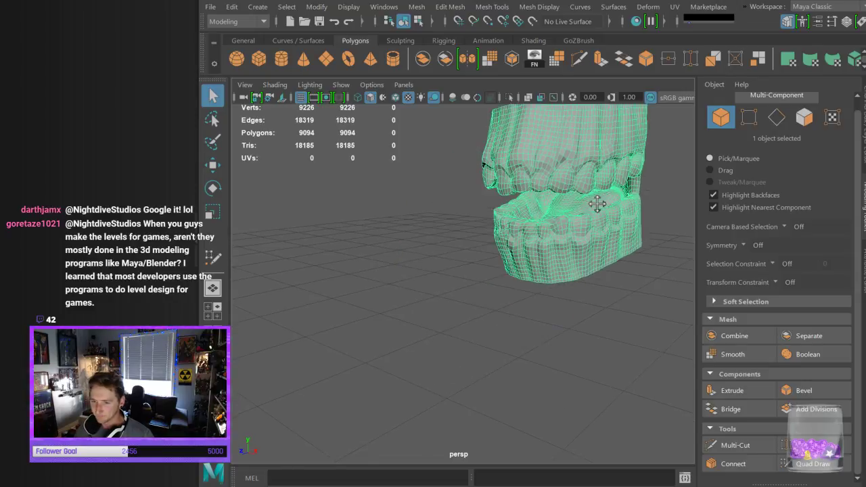
pyautogui.press('f')
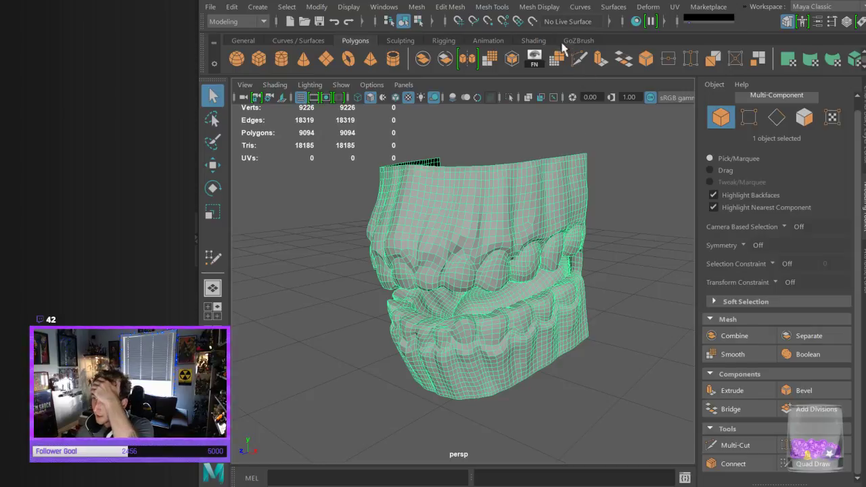
pyautogui.click(532, 22)
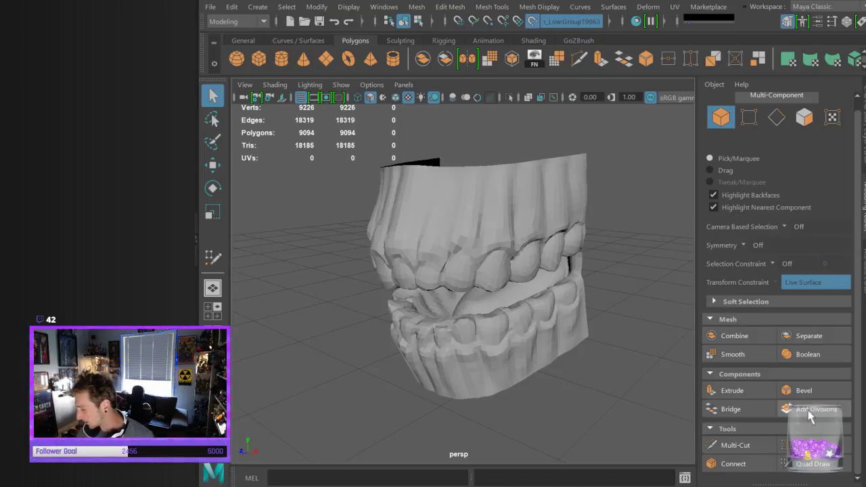
pyautogui.click(812, 463)
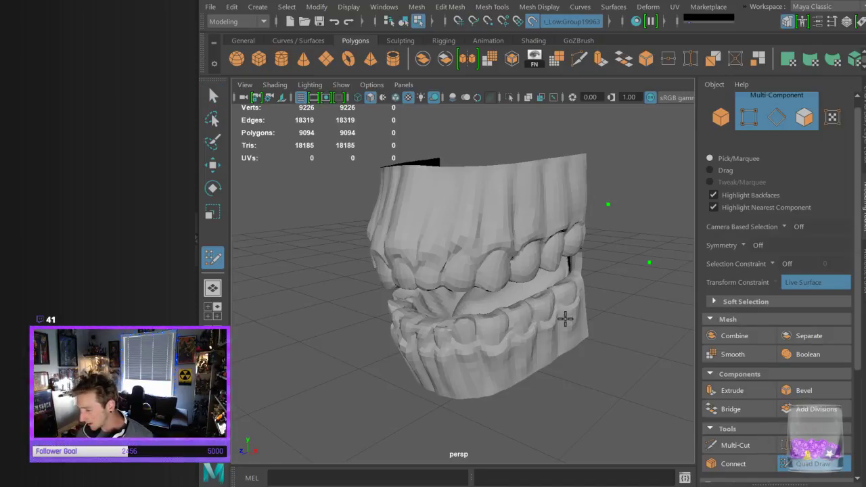
# Position a Quad Draw dot on the upper edge of the upper gum, above the side teeth
pyautogui.click(647, 263)
pyautogui.press('f')
pyautogui.keyDown('alt'); pyautogui.moveTo(628, 279); pyautogui.dragTo(598, 307); pyautogui.keyUp('alt')
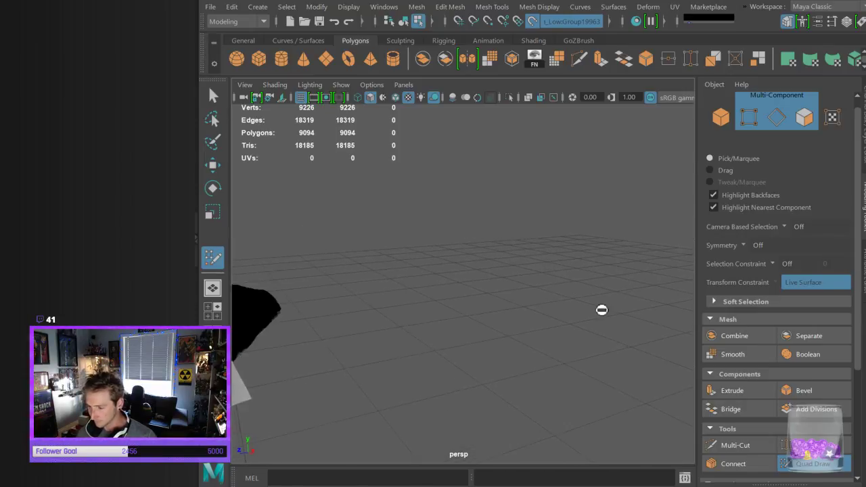
pyautogui.press('a')
pyautogui.press('f')
pyautogui.keyDown('alt'); pyautogui.moveTo(457, 287); pyautogui.dragTo(457, 239); pyautogui.keyUp('alt')
pyautogui.moveTo(458, 239)
pyautogui.keyDown('alt'); pyautogui.mouseDown(button='right')
pyautogui.moveTo(384, 175)
pyautogui.moveTo(479, 255)
pyautogui.moveTo(466, 244)
pyautogui.mouseUp(button='right'); pyautogui.keyUp('alt')
pyautogui.keyDown('alt'); pyautogui.moveTo(466, 244); pyautogui.dragTo(477, 256); pyautogui.keyUp('alt')
pyautogui.keyDown('alt'); pyautogui.moveTo(478, 256); pyautogui.dragTo(479, 265, button='right'); pyautogui.keyUp('alt')
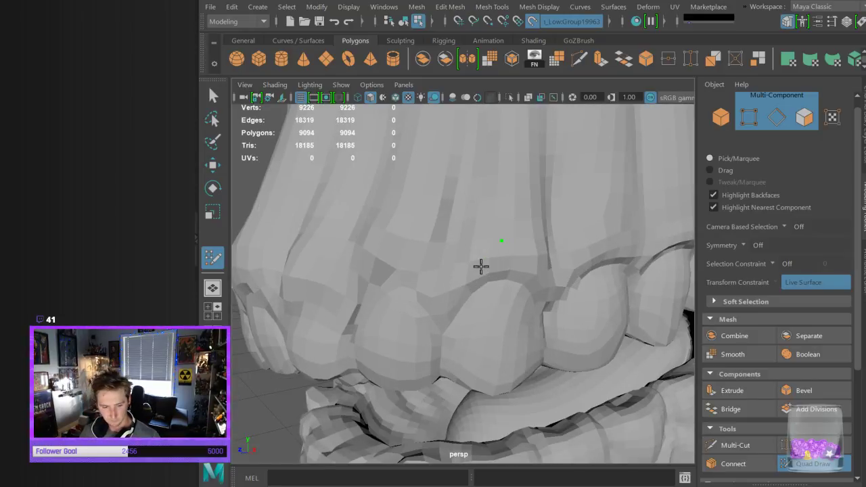
pyautogui.keyDown('alt'); pyautogui.moveTo(564, 257); pyautogui.dragTo(562, 282, button='right'); pyautogui.keyUp('alt')
pyautogui.keyDown('alt'); pyautogui.moveTo(562, 282); pyautogui.dragTo(561, 255, button='middle'); pyautogui.keyUp('alt')
pyautogui.keyDown('alt'); pyautogui.moveTo(561, 255); pyautogui.dragTo(561, 266, button='right'); pyautogui.keyUp('alt')
pyautogui.moveTo(497, 258); pyautogui.dragTo(502, 158)
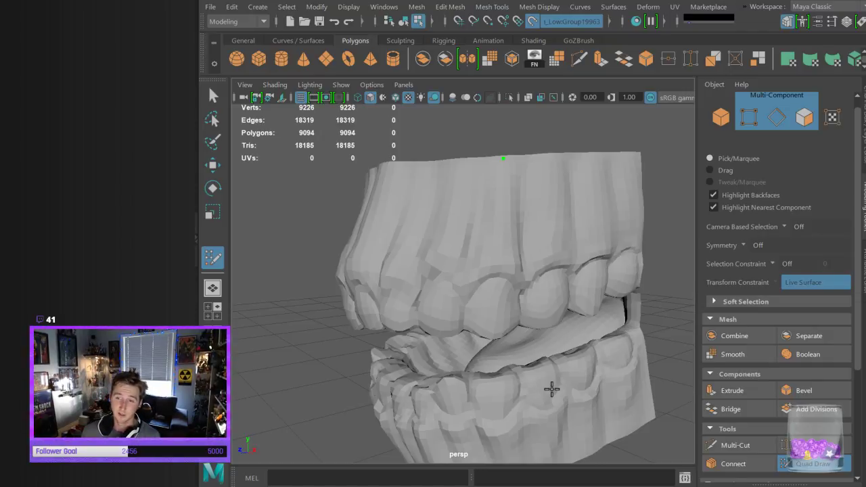
# Place four dots at the back end of the upper gum, above the rear teeth, and fill them with a quad
pyautogui.scroll(2, 595, 327)
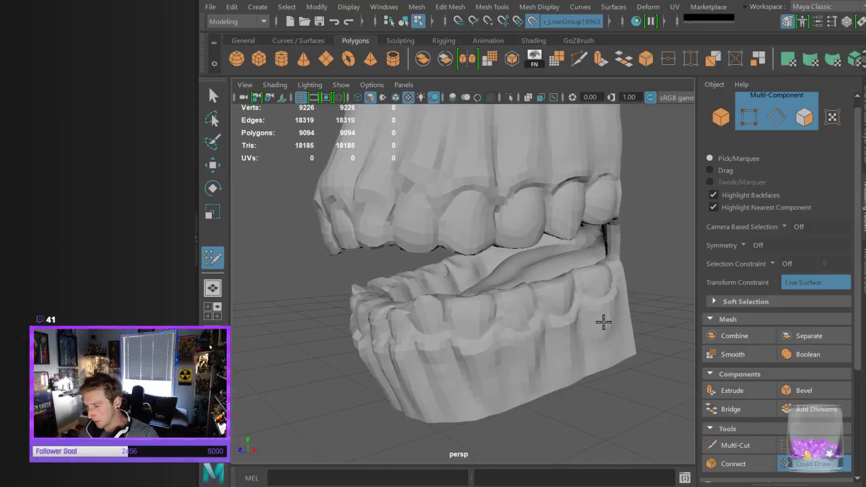
pyautogui.scroll(-6, 592, 308)
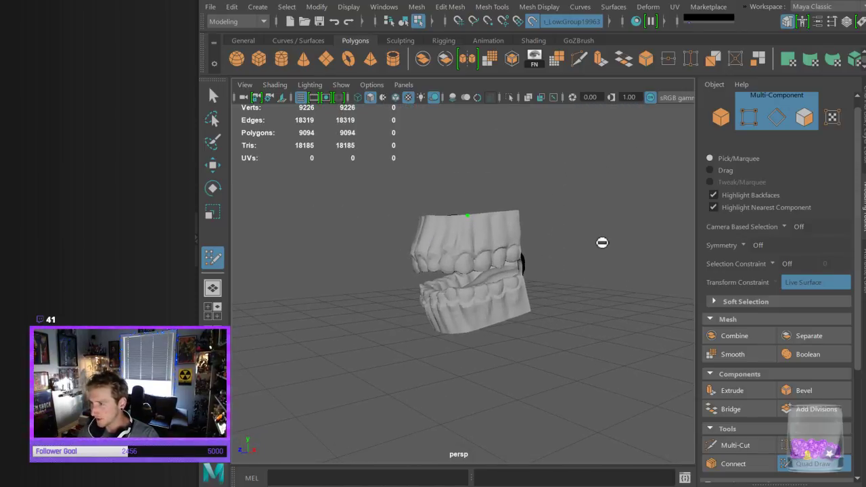
pyautogui.keyDown('alt'); pyautogui.moveTo(587, 287); pyautogui.dragTo(595, 326, button='middle'); pyautogui.keyUp('alt')
pyautogui.keyDown('alt'); pyautogui.moveTo(595, 327); pyautogui.dragTo(598, 345, button='right'); pyautogui.keyUp('alt')
pyautogui.keyDown('alt'); pyautogui.moveTo(611, 283); pyautogui.dragTo(598, 264); pyautogui.keyUp('alt')
pyautogui.keyDown('alt'); pyautogui.moveTo(598, 264); pyautogui.dragTo(601, 296, button='right'); pyautogui.keyUp('alt')
pyautogui.keyDown('alt'); pyautogui.moveTo(602, 296); pyautogui.dragTo(577, 294); pyautogui.keyUp('alt')
pyautogui.keyDown('alt'); pyautogui.moveTo(577, 293); pyautogui.dragTo(590, 329, button='right'); pyautogui.keyUp('alt')
pyautogui.keyDown('alt'); pyautogui.moveTo(590, 328); pyautogui.dragTo(581, 297, button='middle'); pyautogui.keyUp('alt')
pyautogui.keyDown('alt'); pyautogui.moveTo(582, 298); pyautogui.dragTo(584, 298, button='right'); pyautogui.keyUp('alt')
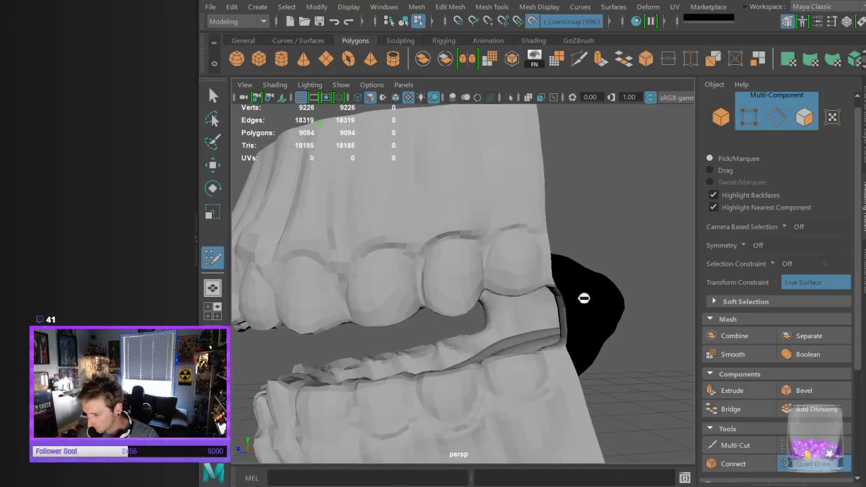
pyautogui.keyDown('alt'); pyautogui.moveTo(584, 297); pyautogui.dragTo(587, 297, button='middle'); pyautogui.keyUp('alt')
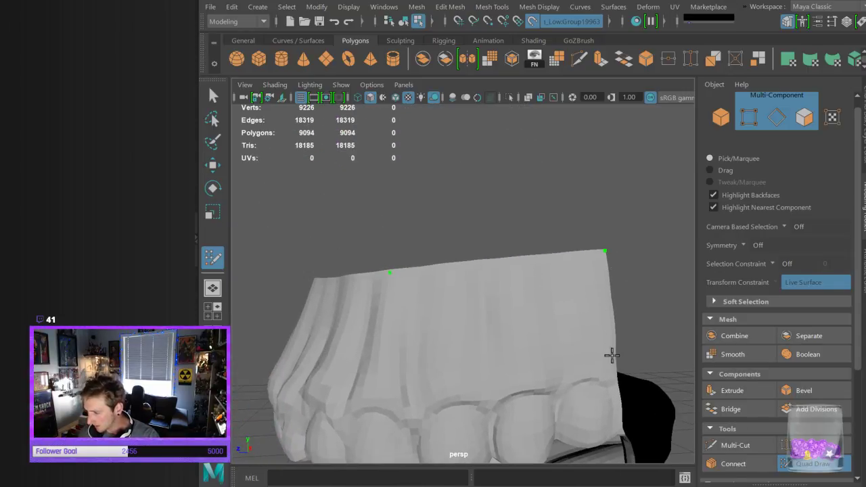
pyautogui.click(522, 373)
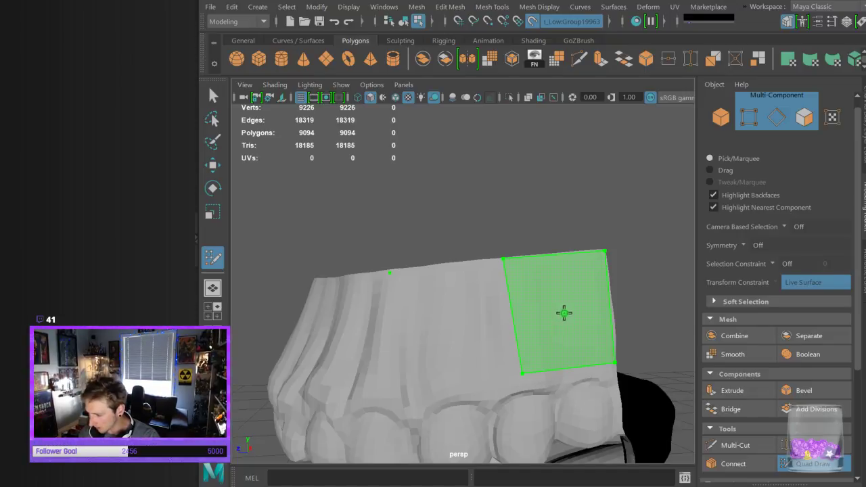
pyautogui.keyDown('shift'); pyautogui.click(562, 311); pyautogui.keyUp('shift')
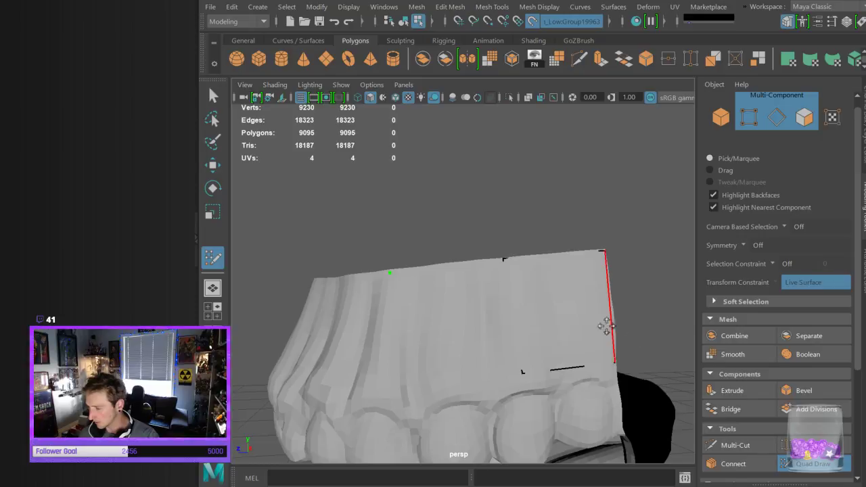
# Insert a horizontal edge loop across the rear gum quad and adjust the vertices on its front side
pyautogui.scroll(-5, 610, 292)
pyautogui.keyDown('alt'); pyautogui.moveTo(610, 291); pyautogui.dragTo(629, 301); pyautogui.keyUp('alt')
pyautogui.scroll(3, 621, 319)
pyautogui.scroll(4, 621, 320)
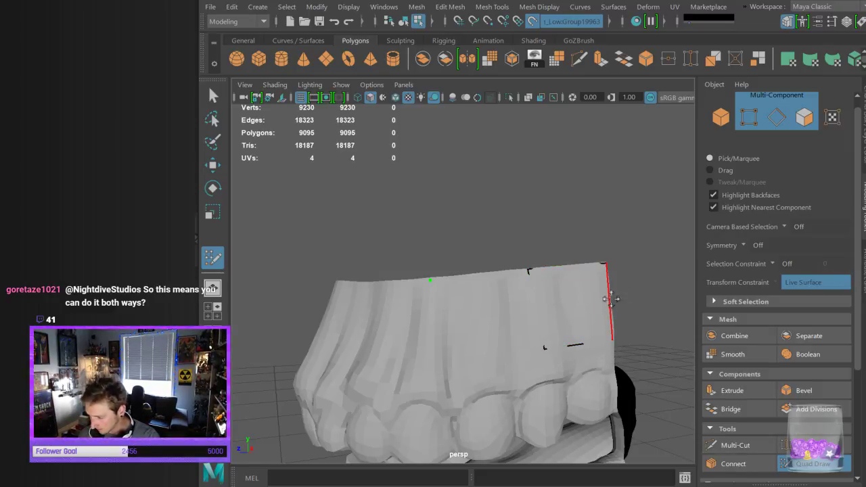
pyautogui.keyDown('alt'); pyautogui.moveTo(647, 312); pyautogui.dragTo(632, 312); pyautogui.keyUp('alt')
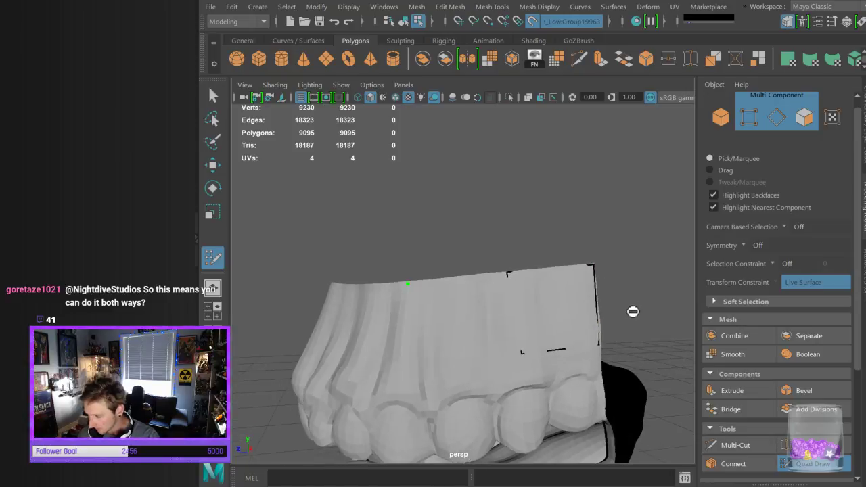
pyautogui.keyDown('ctrl'); pyautogui.click(594, 307); pyautogui.keyUp('ctrl')
pyautogui.moveTo(516, 313); pyautogui.dragTo(515, 315)
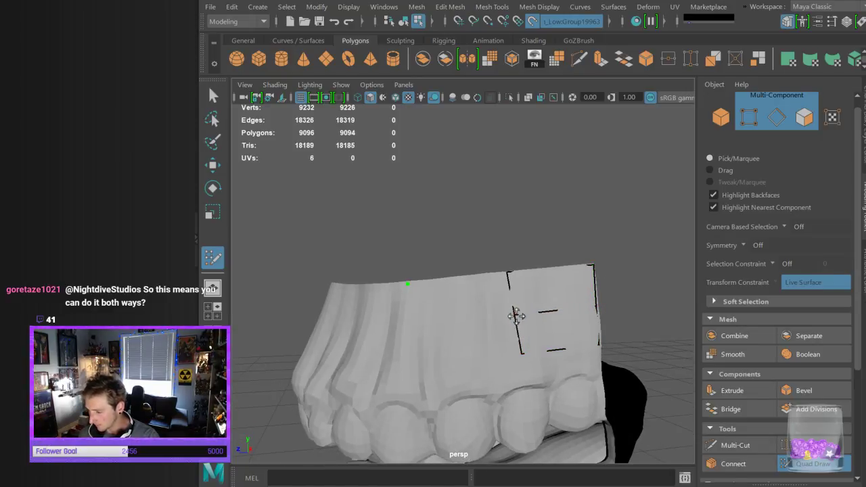
pyautogui.moveTo(521, 353); pyautogui.dragTo(518, 353)
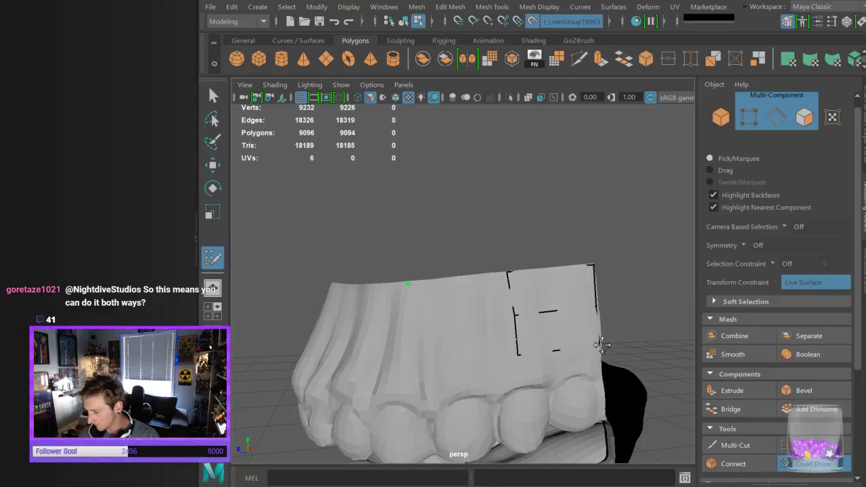
# Place a dot below the existing one on the upper gum and fill a quad connecting them to the rear patch
pyautogui.keyDown('alt'); pyautogui.moveTo(629, 334); pyautogui.dragTo(657, 321); pyautogui.keyUp('alt')
pyautogui.keyDown('alt'); pyautogui.moveTo(653, 332); pyautogui.dragTo(632, 324, button='middle'); pyautogui.keyUp('alt')
pyautogui.keyDown('alt'); pyautogui.moveTo(632, 324); pyautogui.dragTo(635, 345); pyautogui.keyUp('alt')
pyautogui.click(346, 261)
pyautogui.keyDown('shift'); pyautogui.click(405, 242); pyautogui.keyUp('shift')
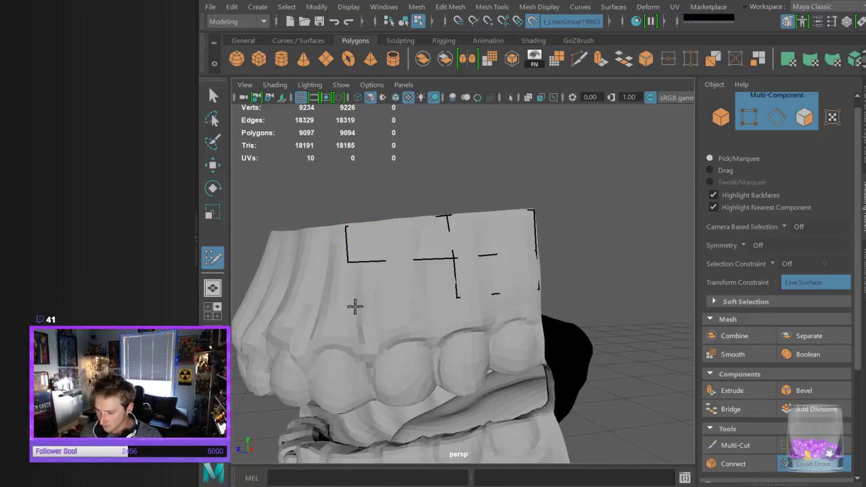
# Fill the open quad below the rear gum patch and adjust the vertex on its upper edge
pyautogui.keyDown('shift'); pyautogui.click(396, 286); pyautogui.keyUp('shift')
pyautogui.moveTo(562, 300)
pyautogui.keyDown('alt'); pyautogui.mouseDown()
pyautogui.moveTo(609, 304)
pyautogui.moveTo(596, 318)
pyautogui.mouseUp(); pyautogui.keyUp('alt')
pyautogui.moveTo(600, 274); pyautogui.dragTo(595, 273)
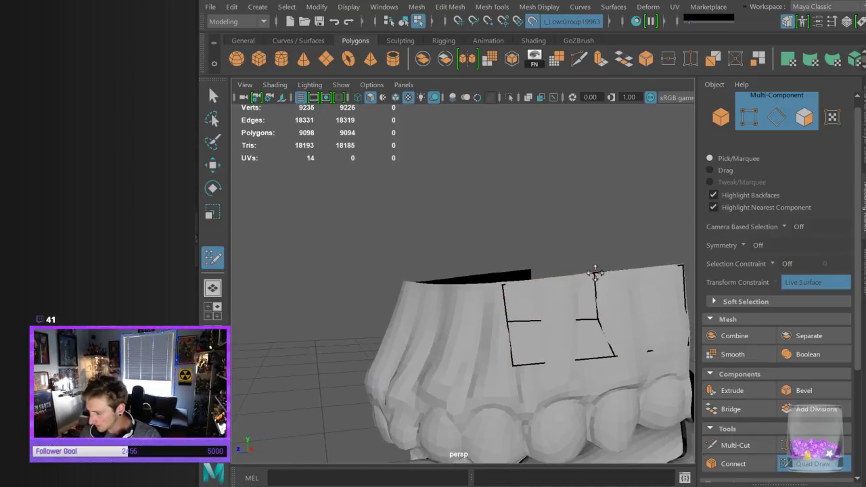
# Check the gum patch from several angles and examine the Quad Draw options
pyautogui.scroll(-5, 638, 360)
pyautogui.keyDown('alt'); pyautogui.moveTo(638, 360); pyautogui.dragTo(679, 361); pyautogui.keyUp('alt')
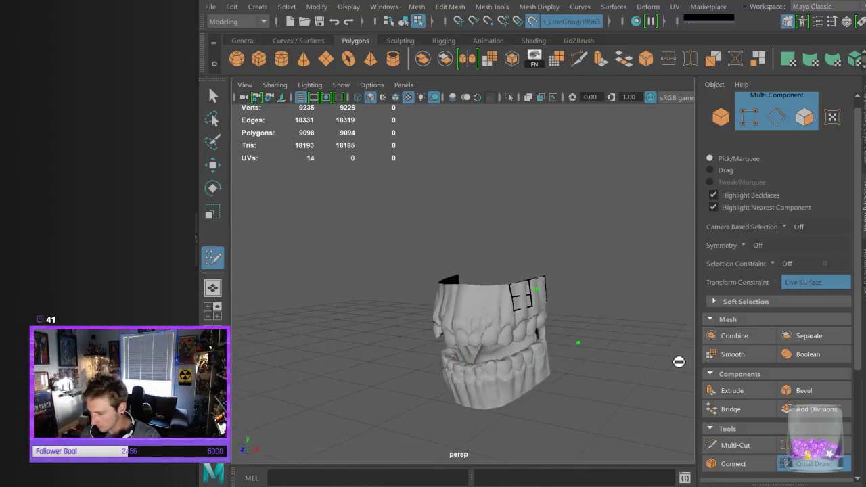
pyautogui.scroll(3, 643, 363)
pyautogui.keyDown('alt'); pyautogui.moveTo(565, 345); pyautogui.dragTo(599, 349); pyautogui.keyUp('alt')
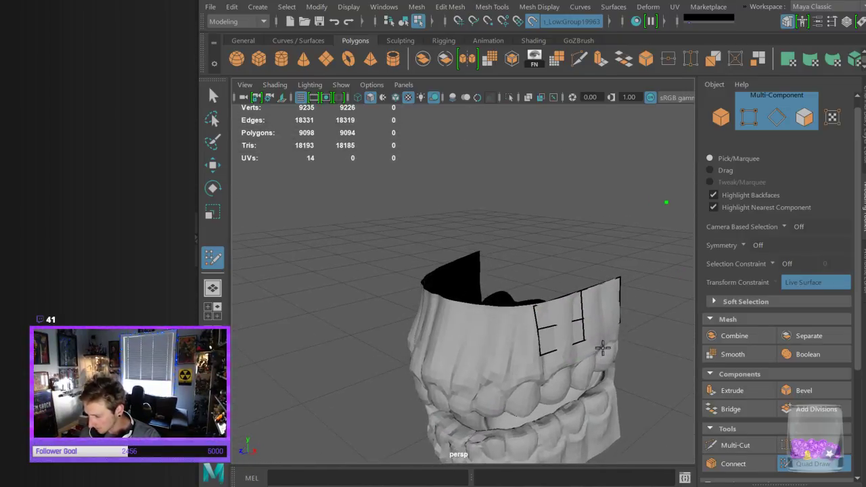
pyautogui.keyDown('alt'); pyautogui.moveTo(655, 220); pyautogui.dragTo(571, 289, button='right'); pyautogui.keyUp('alt')
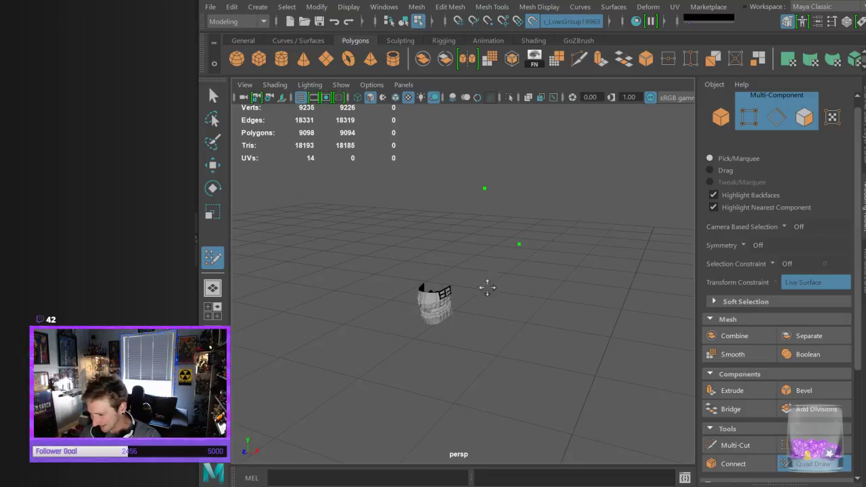
pyautogui.click(519, 244)
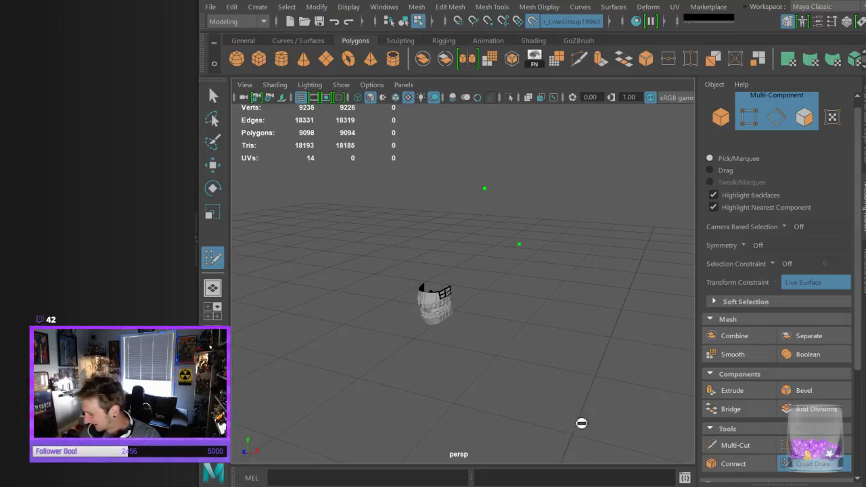
pyautogui.scroll(-4, 859, 402)
pyautogui.scroll(-2, 861, 446)
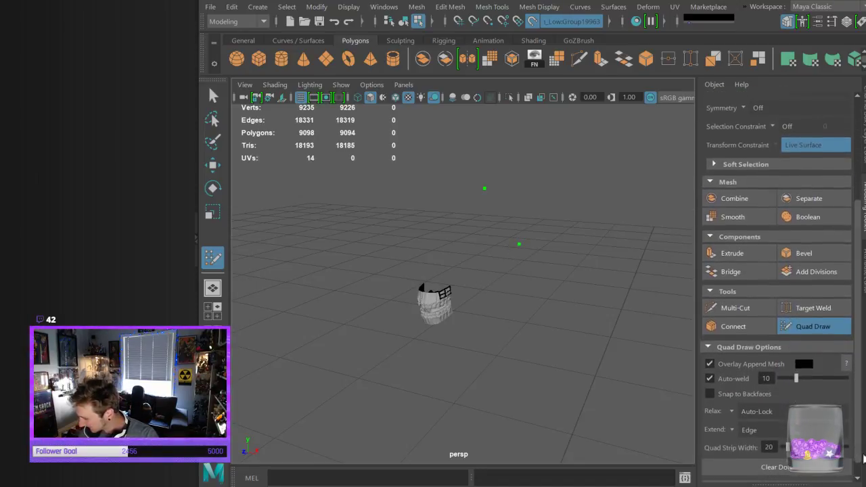
pyautogui.scroll(-1, 863, 465)
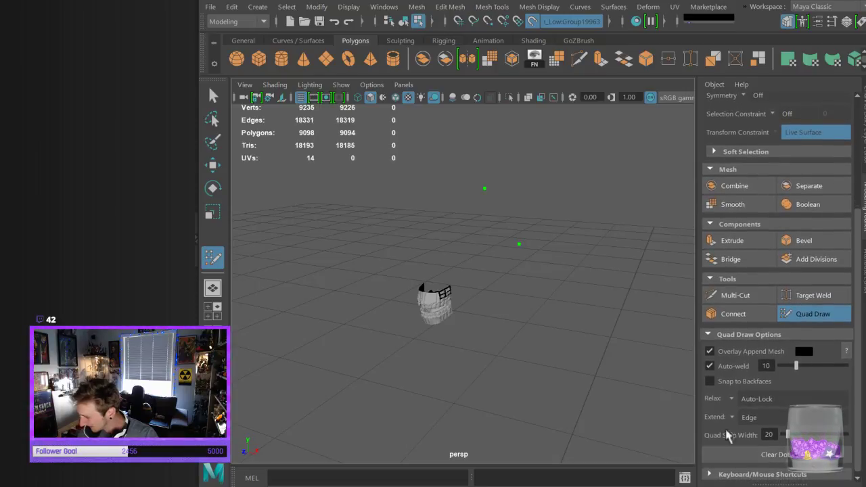
# Place two columns of three dots across the front of the upper gum, ahead of the side patch
pyautogui.keyDown('alt'); pyautogui.moveTo(427, 303); pyautogui.dragTo(583, 328, button='right'); pyautogui.keyUp('alt')
pyautogui.keyDown('alt'); pyautogui.moveTo(583, 328); pyautogui.dragTo(616, 320); pyautogui.keyUp('alt')
pyautogui.click(483, 261)
pyautogui.click(483, 299)
pyautogui.click(512, 297)
pyautogui.keyDown('alt'); pyautogui.moveTo(598, 281); pyautogui.dragTo(563, 282); pyautogui.keyUp('alt')
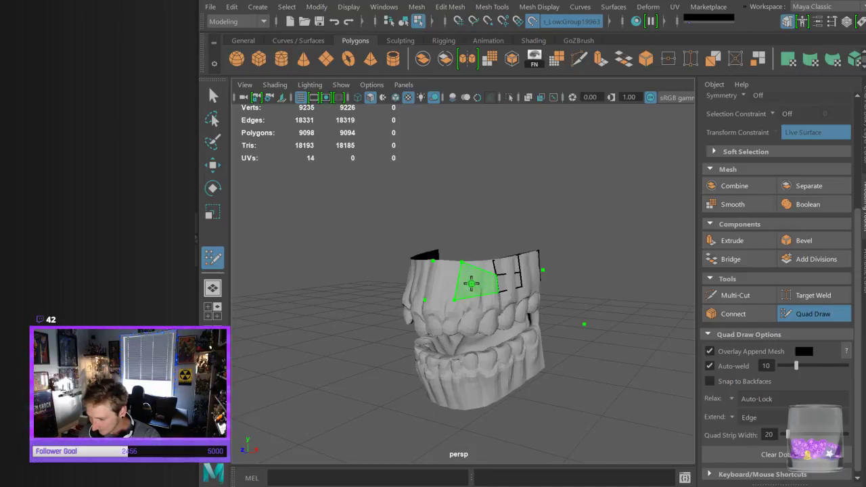
pyautogui.click(460, 279)
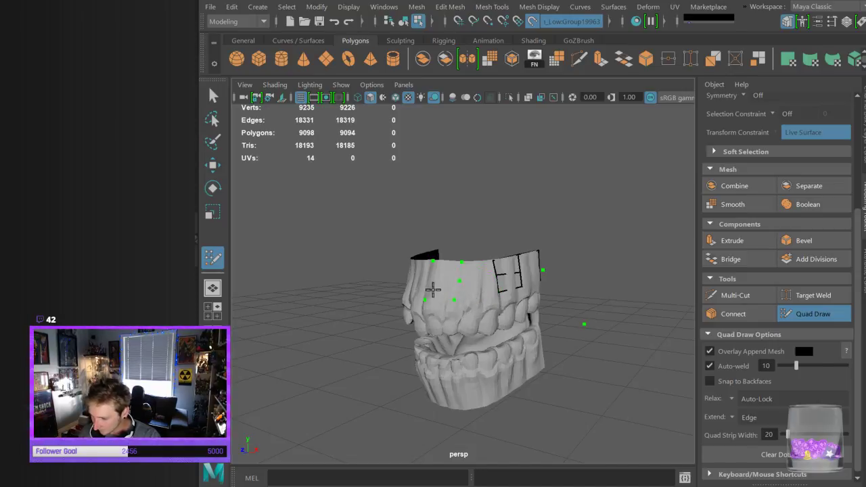
# Fill four quads between the front dot columns and the side patch of the upper gum
pyautogui.keyDown('shift'); pyautogui.click(480, 272); pyautogui.keyUp('shift')
pyautogui.keyDown('shift'); pyautogui.click(479, 293); pyautogui.keyUp('shift')
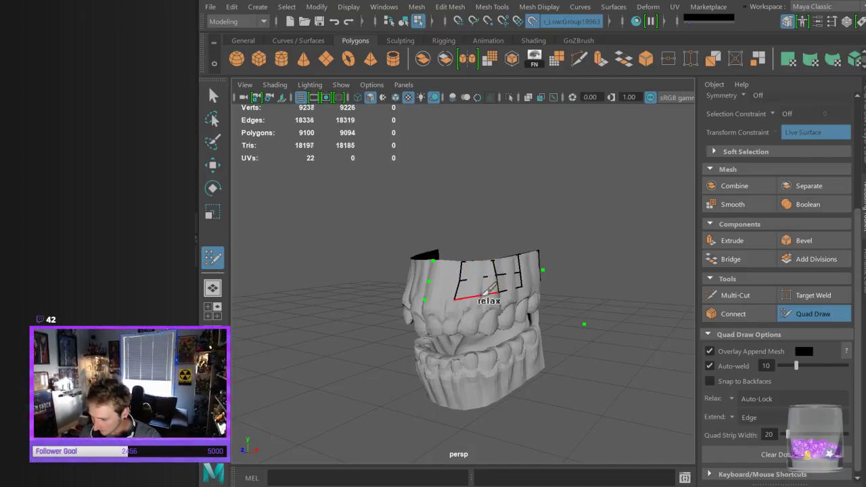
pyautogui.keyDown('shift'); pyautogui.click(444, 293); pyautogui.keyUp('shift')
pyautogui.keyDown('shift'); pyautogui.click(447, 270); pyautogui.keyUp('shift')
# Reposition the vertices where the new front quads meet the side patch to even out their spacing
pyautogui.keyDown('alt'); pyautogui.moveTo(533, 286); pyautogui.dragTo(560, 293, button='right'); pyautogui.keyUp('alt')
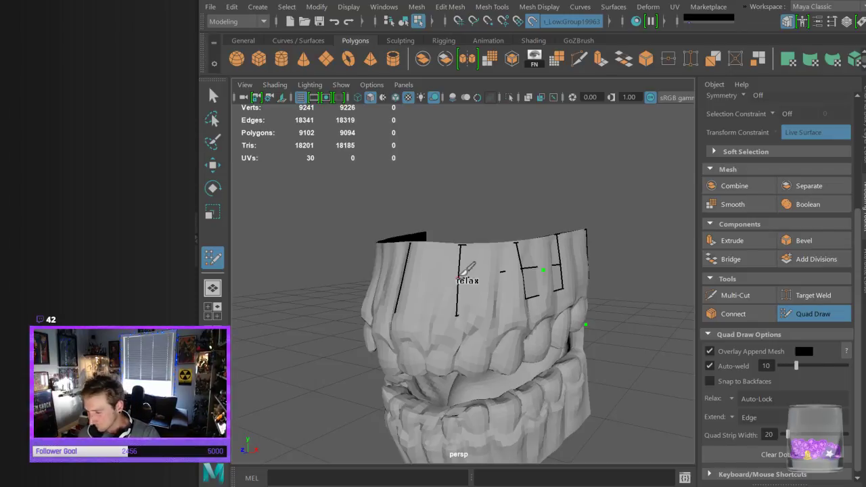
pyautogui.moveTo(528, 296); pyautogui.dragTo(518, 300)
pyautogui.moveTo(523, 271); pyautogui.dragTo(518, 271)
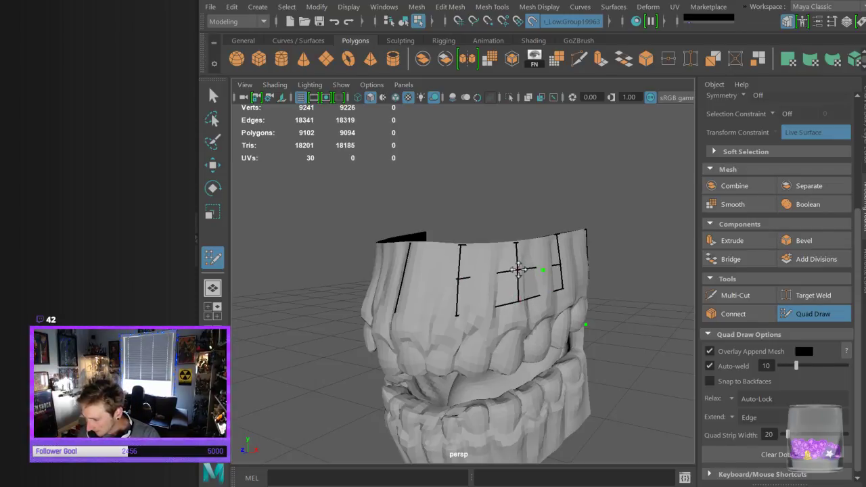
pyautogui.keyDown('alt'); pyautogui.moveTo(629, 279); pyautogui.dragTo(584, 283); pyautogui.keyUp('alt')
pyautogui.moveTo(518, 265)
pyautogui.mouseDown()
pyautogui.moveTo(502, 266)
pyautogui.moveTo(498, 291)
pyautogui.mouseUp()
pyautogui.moveTo(516, 234)
pyautogui.mouseDown()
pyautogui.moveTo(497, 237)
pyautogui.moveTo(579, 268)
pyautogui.moveTo(567, 267)
pyautogui.mouseUp()
# Insert a vertical edge loop through the side gum quads and lower the bottom-row vertices toward the teeth
pyautogui.keyDown('ctrl'); pyautogui.click(482, 268); pyautogui.keyUp('ctrl')
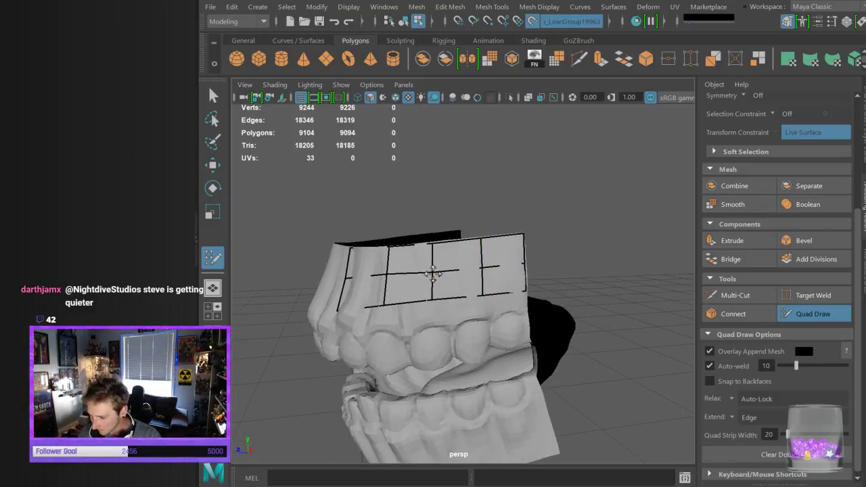
pyautogui.moveTo(482, 296); pyautogui.dragTo(485, 311)
pyautogui.moveTo(433, 301); pyautogui.dragTo(435, 321)
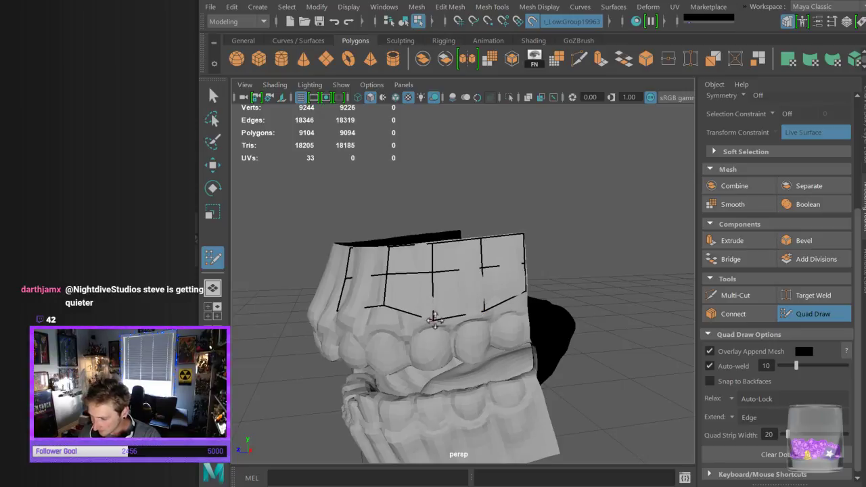
pyautogui.moveTo(497, 318)
pyautogui.keyDown('alt'); pyautogui.mouseDown()
pyautogui.moveTo(559, 315)
pyautogui.moveTo(467, 292)
pyautogui.moveTo(469, 312)
pyautogui.moveTo(540, 309)
pyautogui.mouseUp(); pyautogui.keyUp('alt')
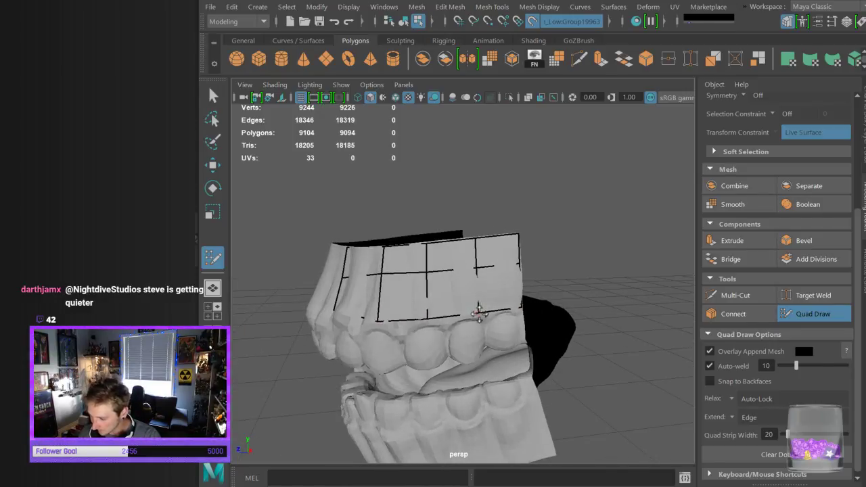
# Place pairs of dots along the upper and lower edges of the upper gum on the opposite side
pyautogui.keyDown('alt'); pyautogui.moveTo(474, 312); pyautogui.dragTo(543, 325); pyautogui.keyUp('alt')
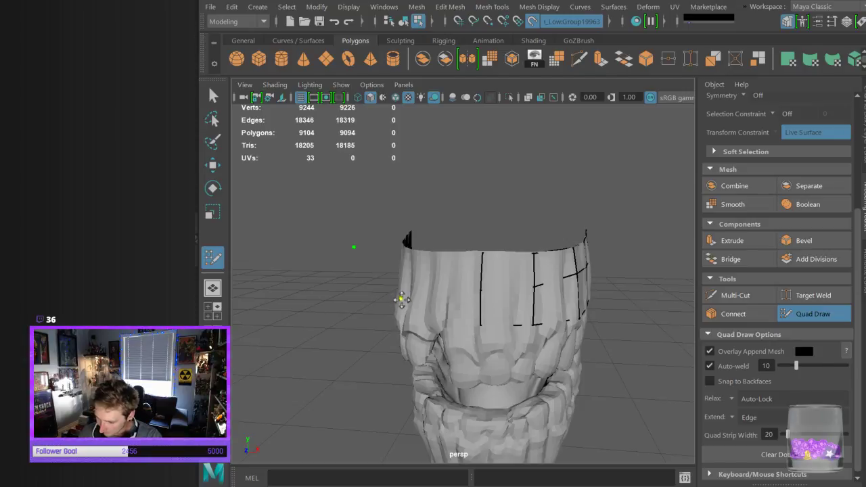
pyautogui.keyDown('alt'); pyautogui.moveTo(355, 249); pyautogui.dragTo(431, 257); pyautogui.keyUp('alt')
pyautogui.keyDown('alt'); pyautogui.moveTo(431, 257); pyautogui.dragTo(409, 257, button='right'); pyautogui.keyUp('alt')
pyautogui.keyDown('alt'); pyautogui.moveTo(563, 245); pyautogui.dragTo(577, 246); pyautogui.keyUp('alt')
pyautogui.keyDown('alt'); pyautogui.moveTo(607, 270); pyautogui.dragTo(628, 287); pyautogui.keyUp('alt')
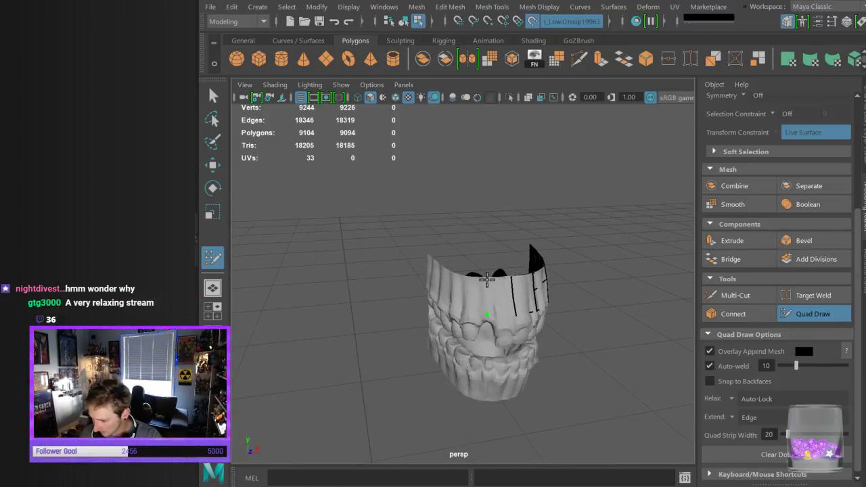
pyautogui.keyDown('alt'); pyautogui.moveTo(498, 351); pyautogui.dragTo(532, 333); pyautogui.keyUp('alt')
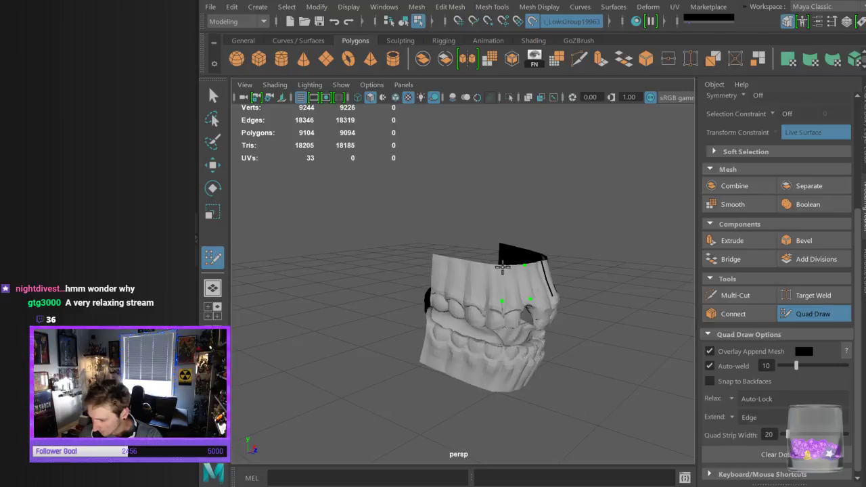
pyautogui.click(467, 296)
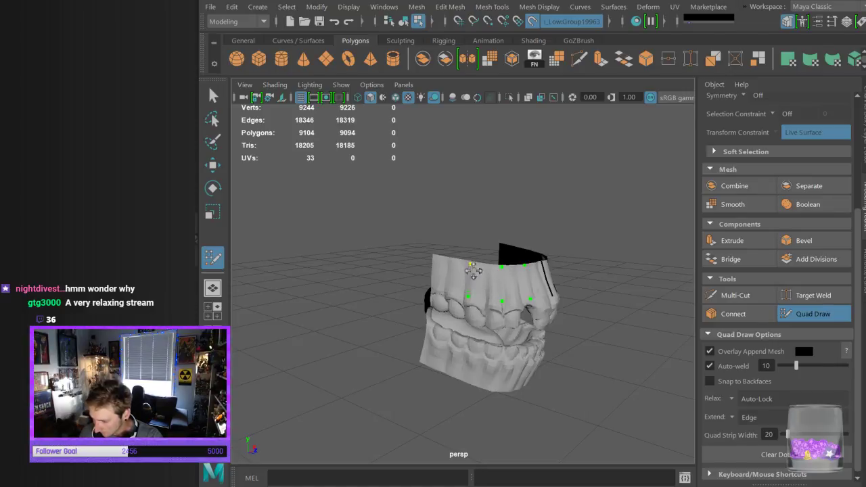
# Fill three quads between the dot pairs on the opposite side and insert a horizontal edge loop through them
pyautogui.keyDown('shift'); pyautogui.click(445, 276); pyautogui.keyUp('shift')
pyautogui.keyDown('shift'); pyautogui.click(493, 286); pyautogui.keyUp('shift')
pyautogui.keyDown('shift'); pyautogui.click(517, 285); pyautogui.keyUp('shift')
pyautogui.keyDown('alt'); pyautogui.moveTo(602, 272); pyautogui.dragTo(578, 294); pyautogui.keyUp('alt')
pyautogui.keyDown('ctrl'); pyautogui.click(478, 300); pyautogui.keyUp('ctrl')
# Fill the two quads that join the opposite side's strip to the front gum patch
pyautogui.keyDown('shift'); pyautogui.click(498, 289); pyautogui.keyUp('shift')
pyautogui.keyDown('shift'); pyautogui.click(500, 311); pyautogui.keyUp('shift')
pyautogui.keyDown('alt'); pyautogui.moveTo(605, 347); pyautogui.dragTo(585, 334); pyautogui.keyUp('alt')
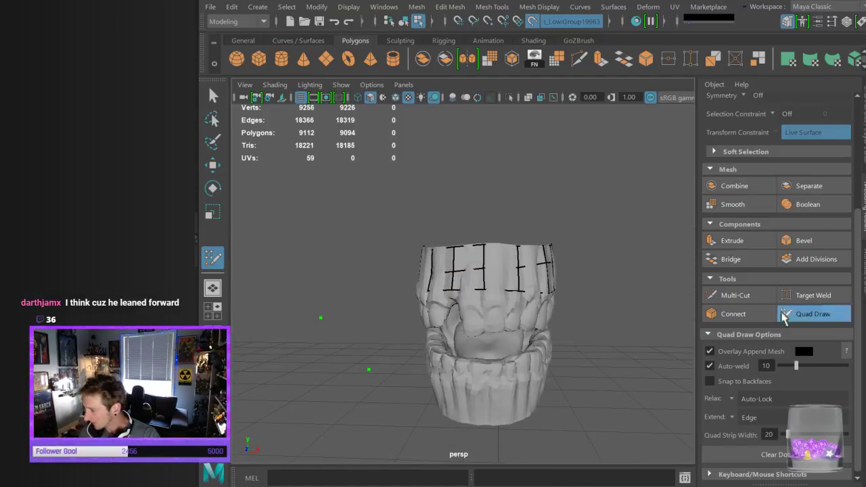
# Set the teeth_hi display layer to template mode so the sculpt shows as a wireframe behind the low-poly mesh
pyautogui.click(864, 140)
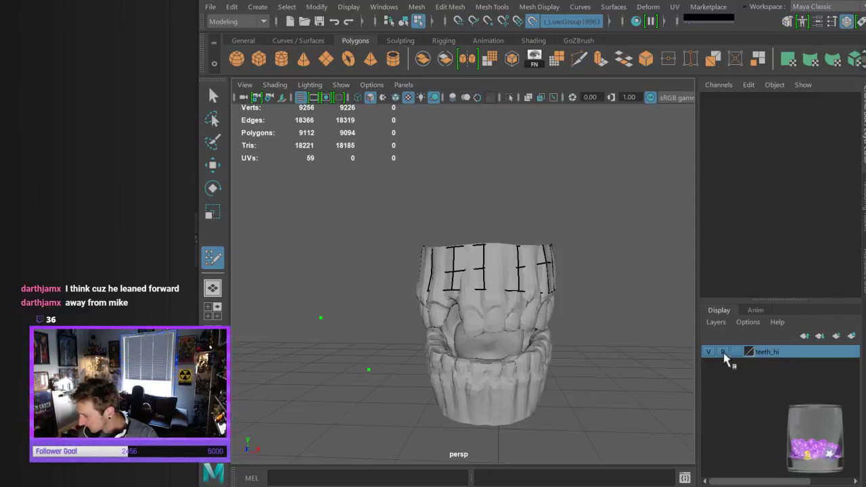
pyautogui.click(736, 352)
pyautogui.keyDown('alt'); pyautogui.moveTo(678, 369); pyautogui.dragTo(620, 356); pyautogui.keyUp('alt')
pyautogui.keyDown('alt'); pyautogui.moveTo(620, 356); pyautogui.dragTo(626, 373, button='right'); pyautogui.keyUp('alt')
pyautogui.keyDown('alt'); pyautogui.moveTo(625, 374); pyautogui.dragTo(643, 365); pyautogui.keyUp('alt')
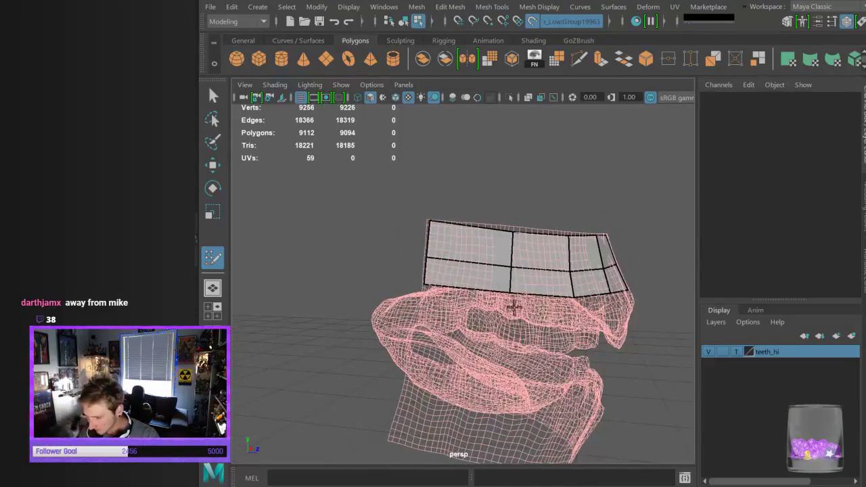
# Insert a vertical edge loop in the rear quads of the opposite side and adjust the vertices around the gum strip
pyautogui.click(466, 261)
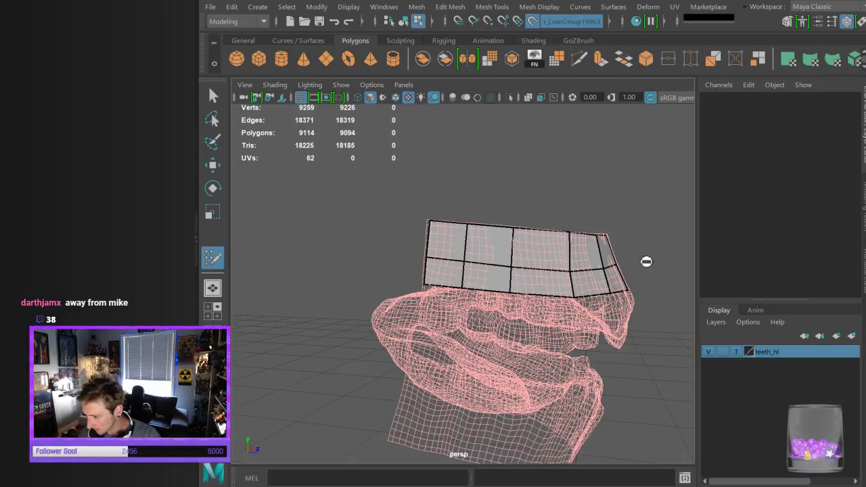
pyautogui.keyDown('alt'); pyautogui.moveTo(643, 257); pyautogui.dragTo(521, 270); pyautogui.keyUp('alt')
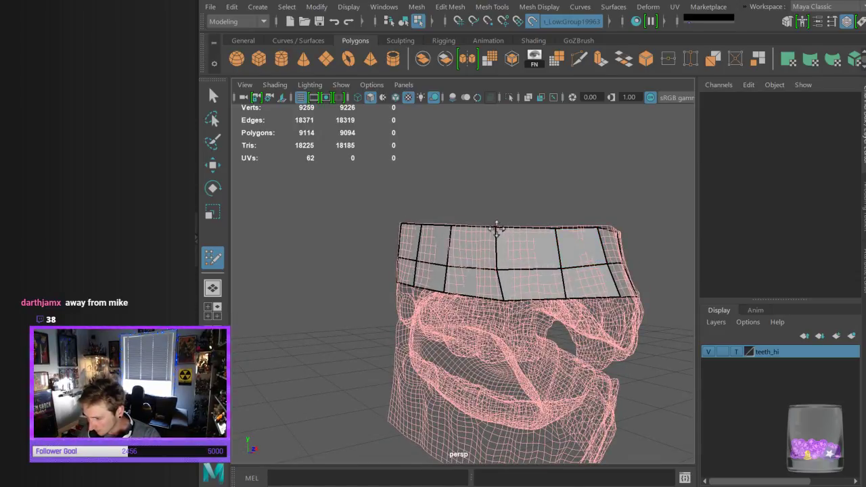
pyautogui.moveTo(521, 288)
pyautogui.keyDown('alt'); pyautogui.mouseDown()
pyautogui.moveTo(557, 251)
pyautogui.moveTo(507, 286)
pyautogui.mouseUp(); pyautogui.keyUp('alt')
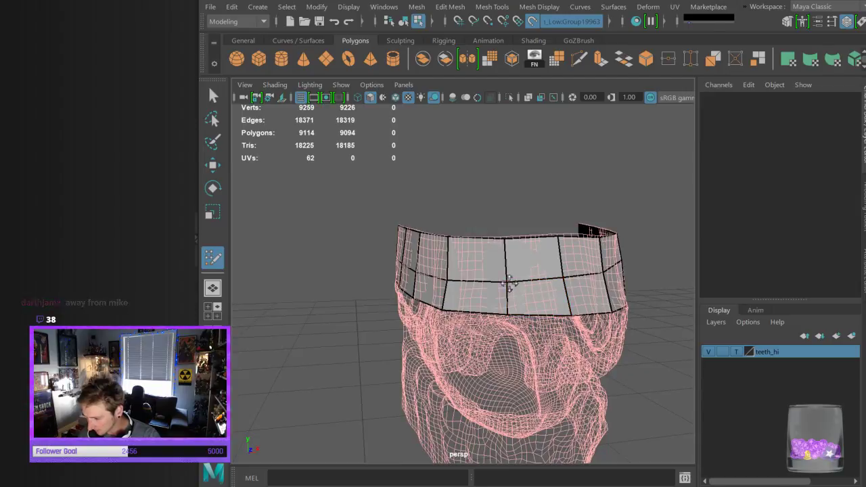
pyautogui.keyDown('alt'); pyautogui.moveTo(630, 243); pyautogui.dragTo(599, 237); pyautogui.keyUp('alt')
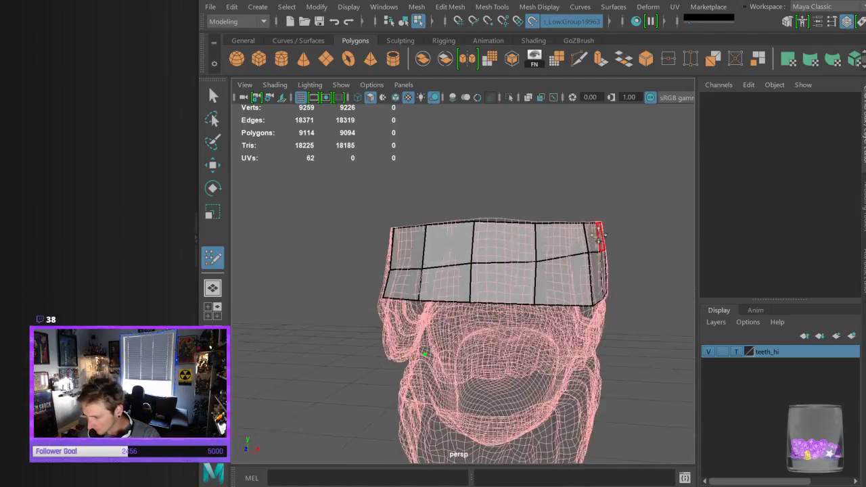
pyautogui.moveTo(480, 228); pyautogui.dragTo(482, 218)
pyautogui.keyDown('alt'); pyautogui.moveTo(635, 305); pyautogui.dragTo(522, 303); pyautogui.keyUp('alt')
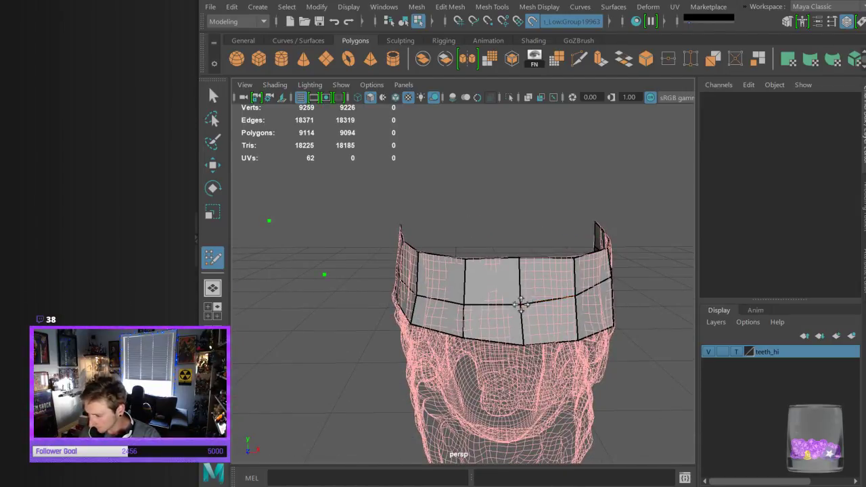
pyautogui.keyDown('alt'); pyautogui.moveTo(463, 296); pyautogui.dragTo(504, 276); pyautogui.keyUp('alt')
pyautogui.moveTo(451, 278); pyautogui.dragTo(481, 269)
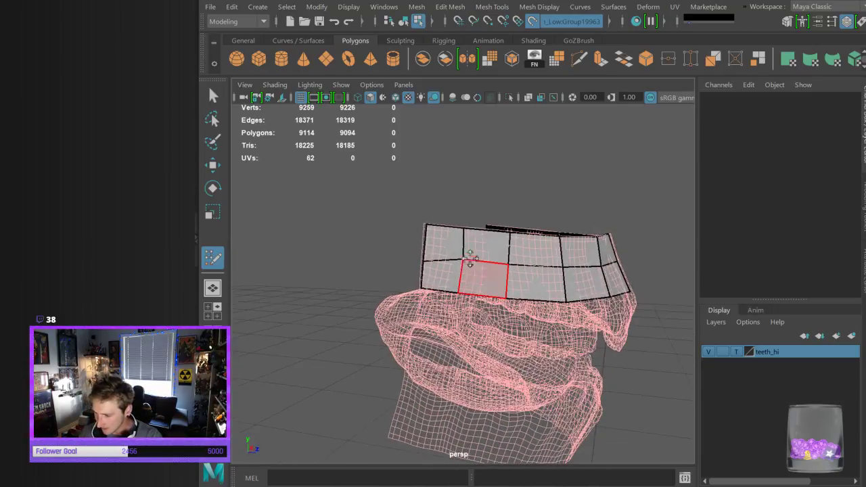
pyautogui.moveTo(427, 224); pyautogui.dragTo(426, 222)
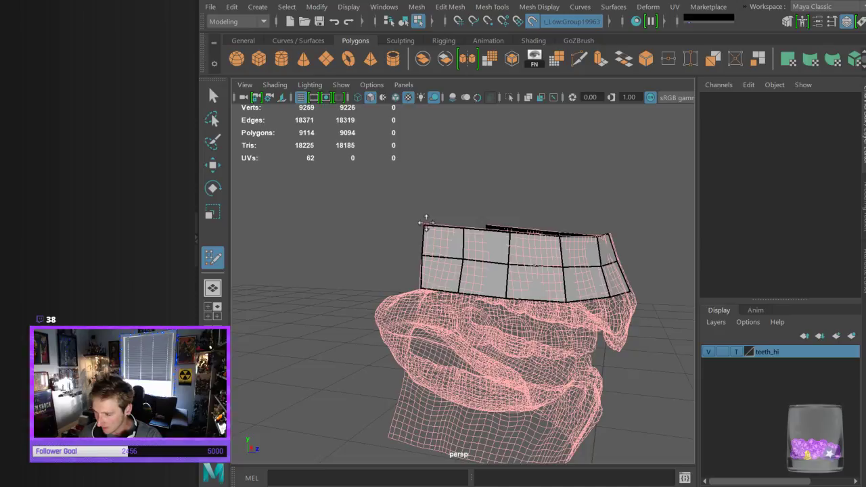
pyautogui.keyDown('alt'); pyautogui.moveTo(594, 390); pyautogui.dragTo(579, 388); pyautogui.keyUp('alt')
pyautogui.keyDown('alt'); pyautogui.moveTo(580, 388); pyautogui.dragTo(554, 369, button='right'); pyautogui.keyUp('alt')
pyautogui.keyDown('alt'); pyautogui.moveTo(555, 370); pyautogui.dragTo(594, 334); pyautogui.keyUp('alt')
pyautogui.keyDown('alt'); pyautogui.moveTo(594, 334); pyautogui.dragTo(590, 359, button='right'); pyautogui.keyUp('alt')
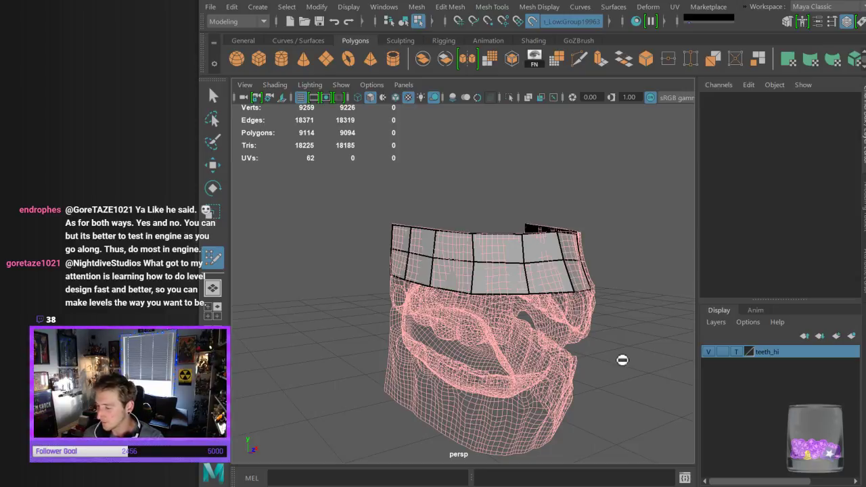
pyautogui.keyDown('alt'); pyautogui.moveTo(604, 362); pyautogui.dragTo(524, 331, button='middle'); pyautogui.keyUp('alt')
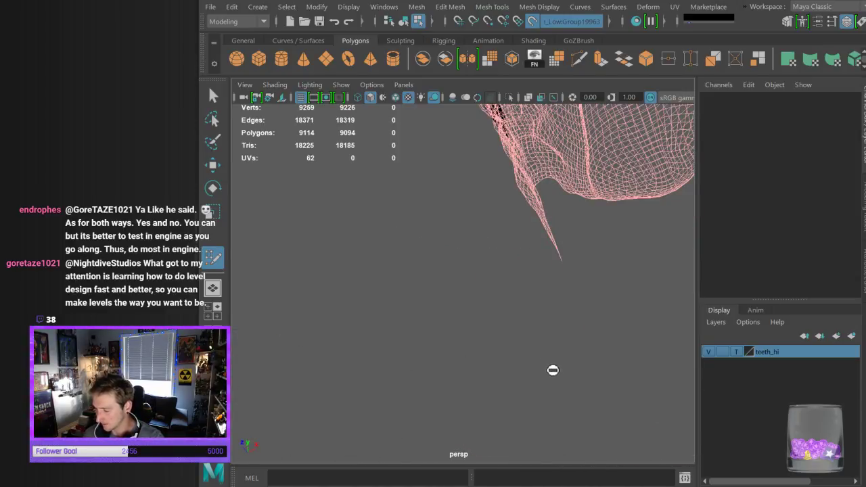
# Leave Quad Draw, select the low-poly gum mesh in object mode, and restart Quad Draw on it
pyautogui.press('q')
pyautogui.keyDown('alt'); pyautogui.moveTo(579, 362); pyautogui.dragTo(585, 291); pyautogui.keyUp('alt')
pyautogui.keyDown('alt'); pyautogui.moveTo(585, 290); pyautogui.dragTo(596, 370, button='middle'); pyautogui.keyUp('alt')
pyautogui.keyDown('alt'); pyautogui.moveTo(596, 371); pyautogui.dragTo(514, 321, button='right'); pyautogui.keyUp('alt')
pyautogui.keyDown('alt'); pyautogui.moveTo(568, 359); pyautogui.dragTo(539, 347); pyautogui.keyUp('alt')
pyautogui.keyDown('alt'); pyautogui.moveTo(539, 347); pyautogui.dragTo(539, 292, button='right'); pyautogui.keyUp('alt')
pyautogui.click(539, 295)
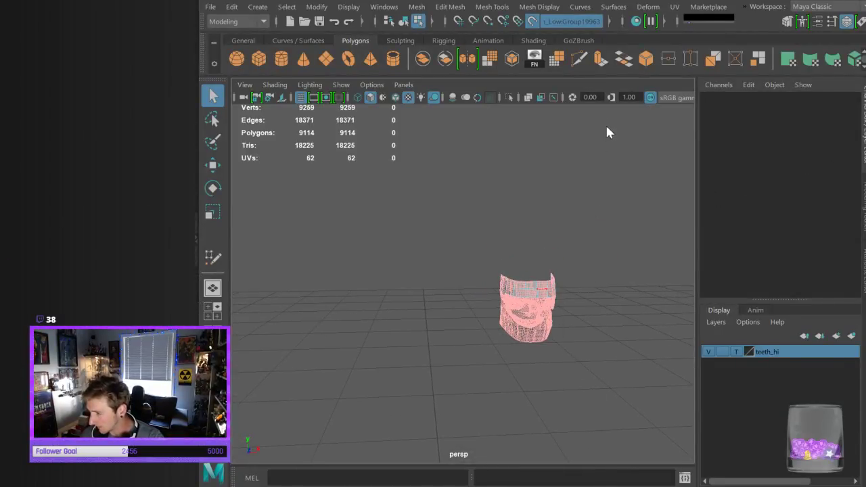
pyautogui.press('F8')
pyautogui.click(592, 350)
pyautogui.click(547, 289)
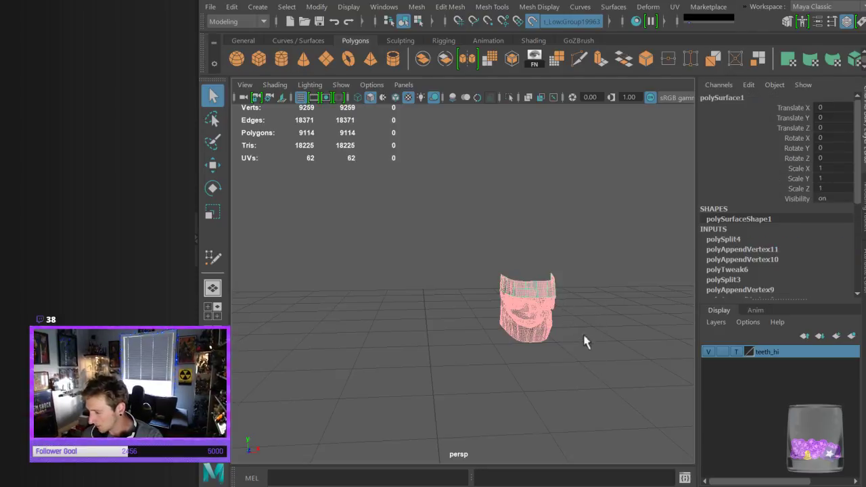
pyautogui.click(786, 21)
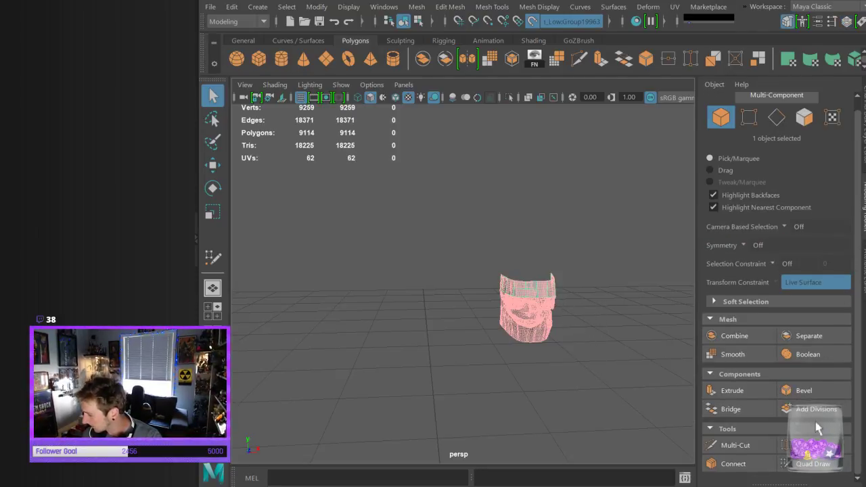
pyautogui.click(814, 464)
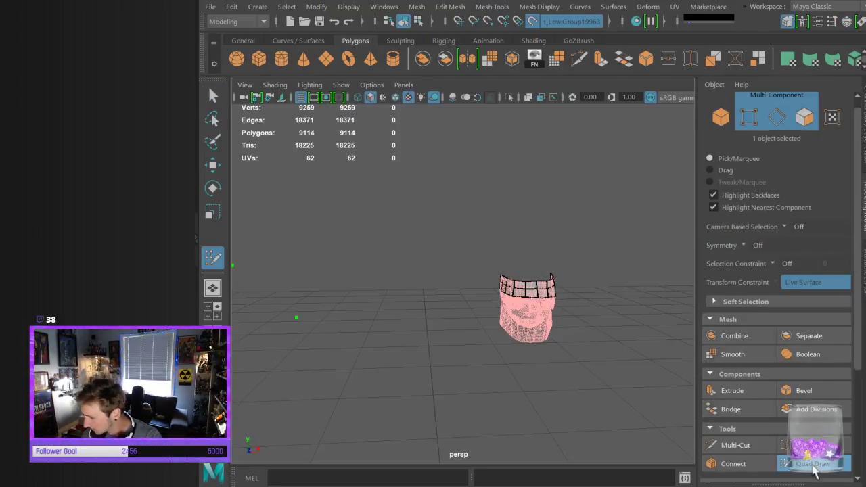
# Delete the two stray Quad Draw points lying in empty space away from the gum mesh
pyautogui.keyDown('ctrl'); pyautogui.keyDown('shift'); pyautogui.click(297, 319); pyautogui.keyUp('shift'); pyautogui.keyUp('ctrl')
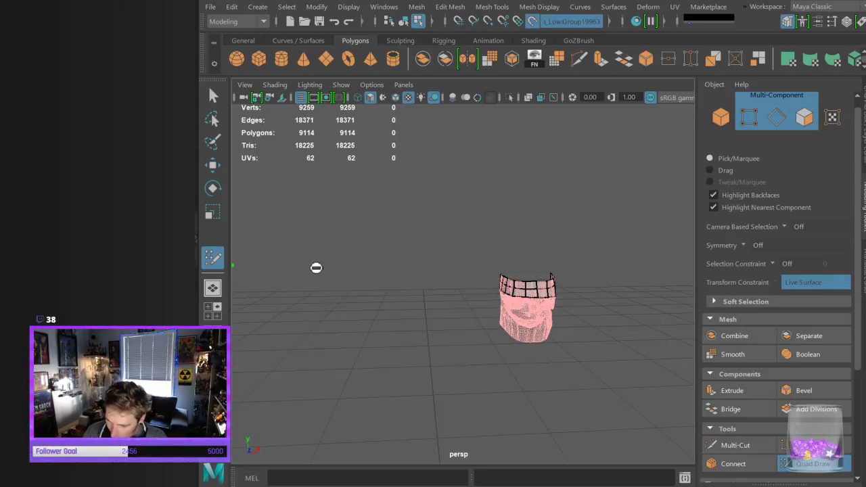
pyautogui.keyDown('alt'); pyautogui.moveTo(318, 269); pyautogui.dragTo(327, 270); pyautogui.keyUp('alt')
pyautogui.keyDown('ctrl'); pyautogui.keyDown('shift'); pyautogui.click(236, 269); pyautogui.keyUp('shift'); pyautogui.keyUp('ctrl')
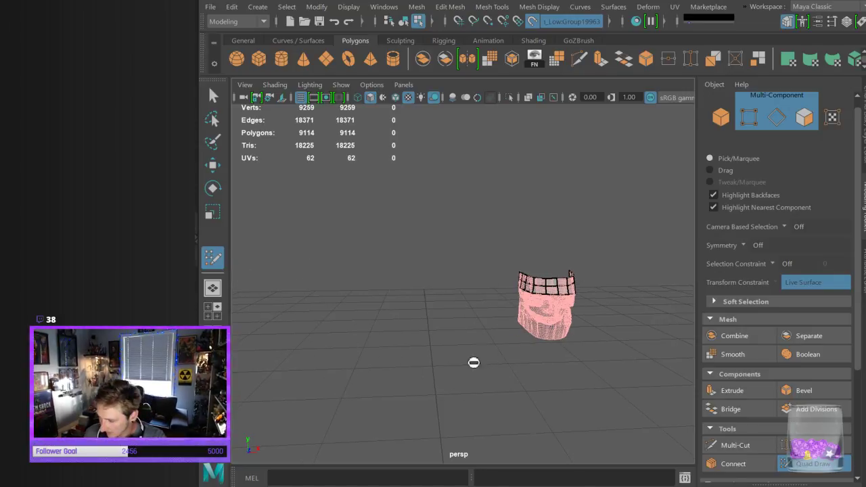
pyautogui.keyDown('alt'); pyautogui.moveTo(479, 361); pyautogui.dragTo(454, 370); pyautogui.keyUp('alt')
pyautogui.keyDown('alt'); pyautogui.moveTo(499, 363); pyautogui.dragTo(543, 383, button='right'); pyautogui.keyUp('alt')
pyautogui.moveTo(543, 383)
pyautogui.keyDown('alt'); pyautogui.mouseDown()
pyautogui.moveTo(570, 377)
pyautogui.moveTo(555, 380)
pyautogui.mouseUp(); pyautogui.keyUp('alt')
# Set the teeth_hi display layer to reference mode so the sculpt shows shaded, keeping Overlay Append Mesh enabled
pyautogui.moveTo(856, 304); pyautogui.dragTo(857, 419)
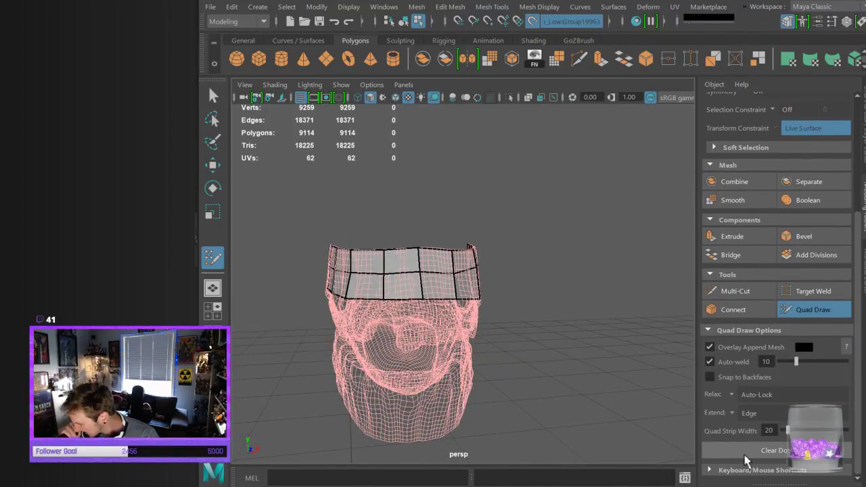
pyautogui.click(864, 146)
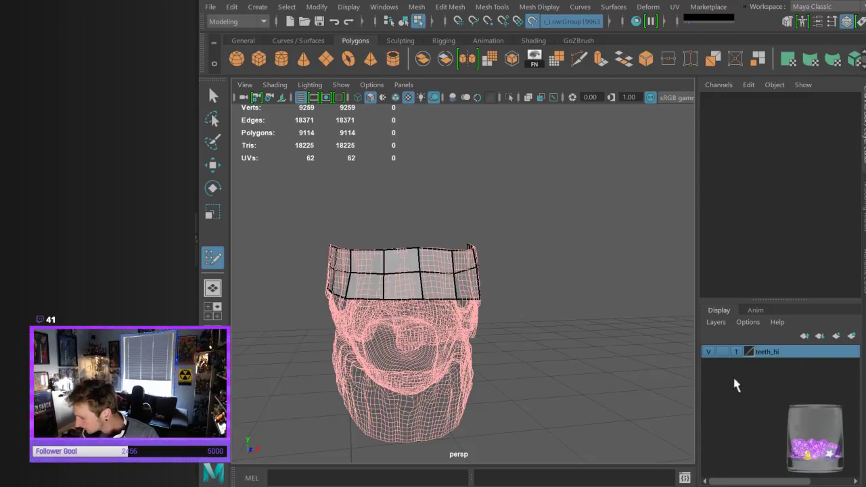
pyautogui.click(736, 352)
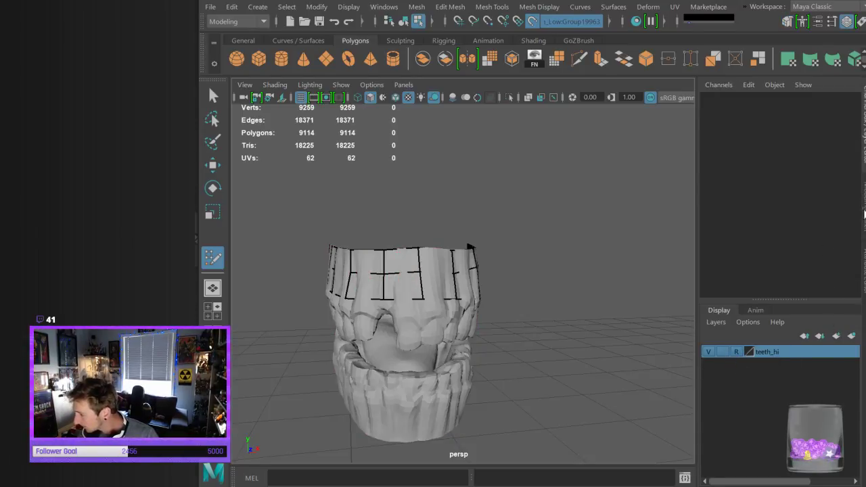
pyautogui.click(863, 214)
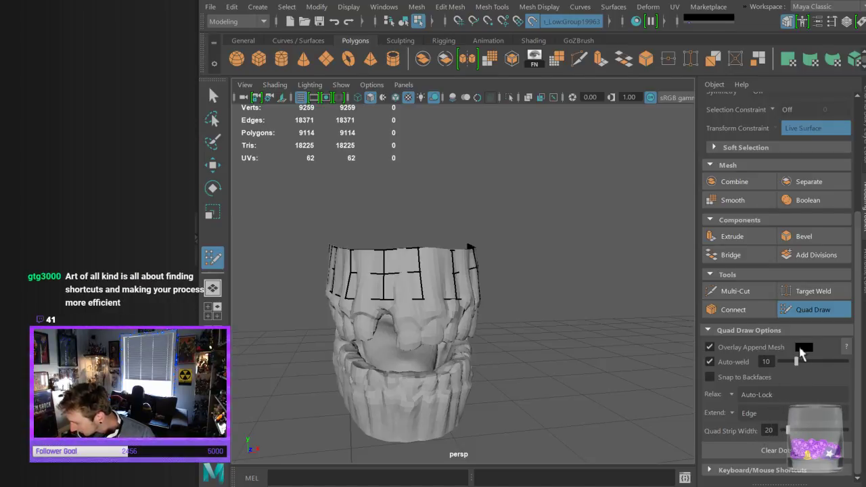
pyautogui.click(709, 347)
pyautogui.click(708, 347)
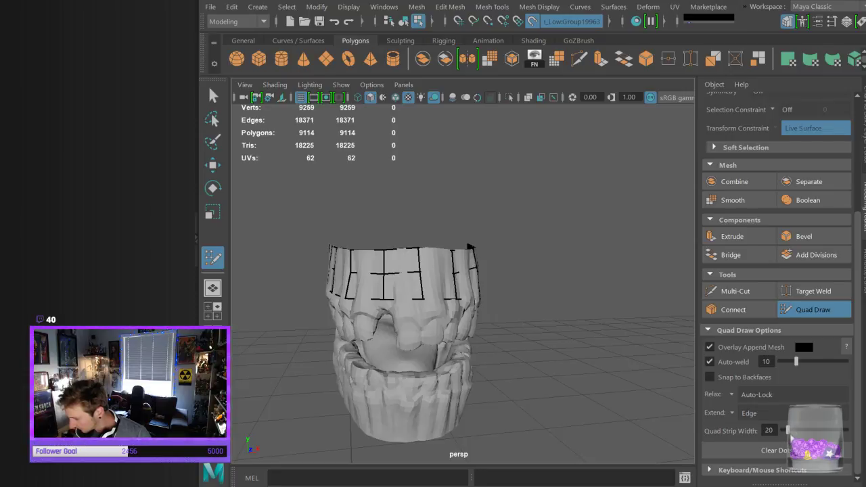
# Place points along the lower edge of the rearmost upper teeth and fill two quads joining them to the gum strip
pyautogui.keyDown('alt'); pyautogui.moveTo(543, 373); pyautogui.dragTo(630, 373); pyautogui.keyUp('alt')
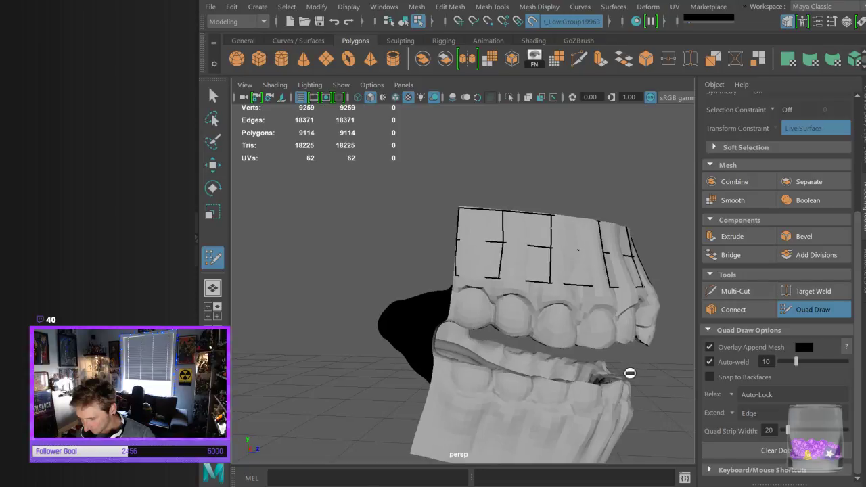
pyautogui.click(451, 315)
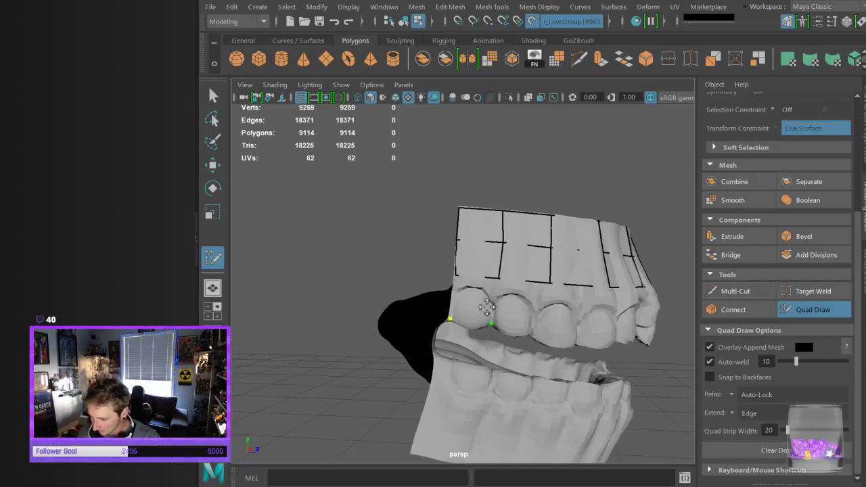
pyautogui.keyDown('shift'); pyautogui.click(481, 308); pyautogui.keyUp('shift')
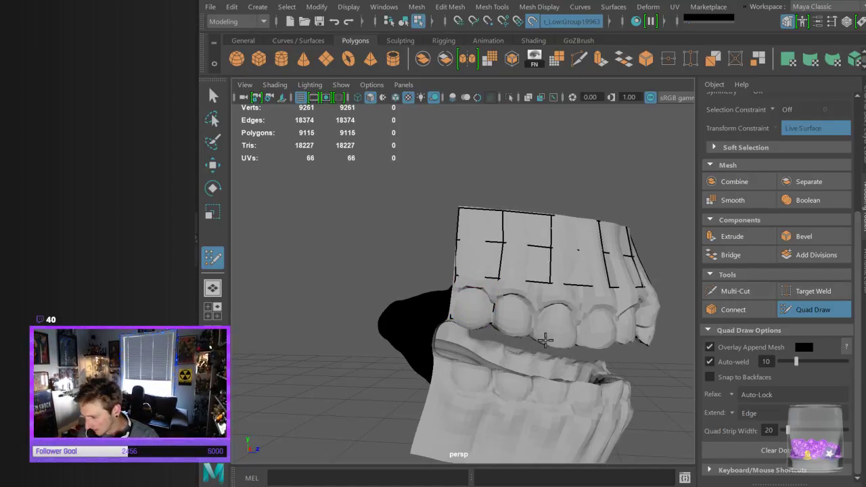
pyautogui.keyDown('shift'); pyautogui.click(524, 309); pyautogui.keyUp('shift')
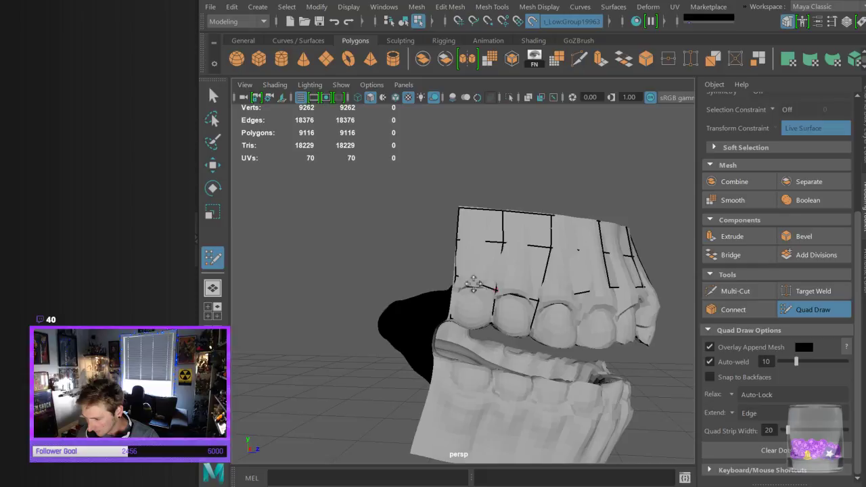
# Insert a vertical edge loop in the side gum strip and move the strip's vertices to line up with the gaps between teeth
pyautogui.keyDown('alt'); pyautogui.moveTo(599, 300); pyautogui.dragTo(551, 298); pyautogui.keyUp('alt')
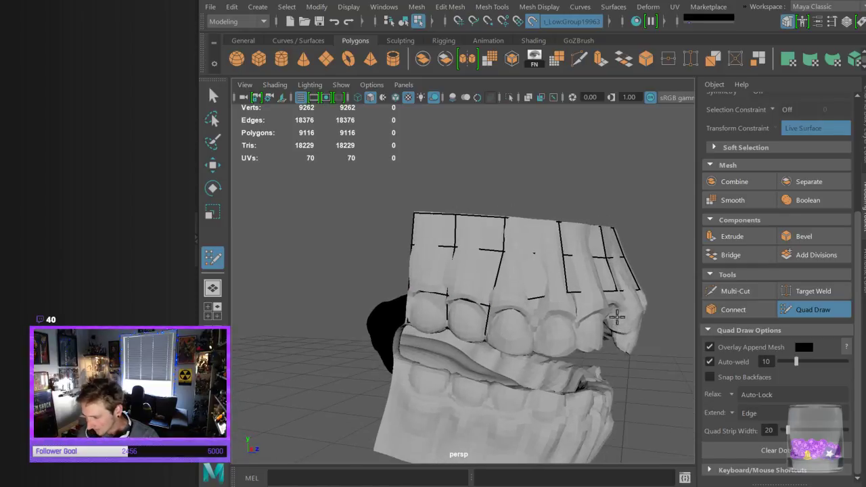
pyautogui.keyDown('ctrl'); pyautogui.click(533, 293); pyautogui.keyUp('ctrl')
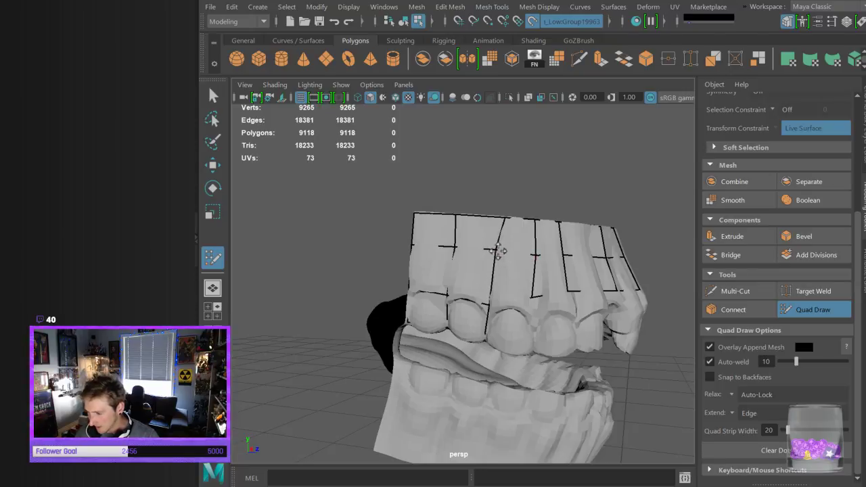
pyautogui.moveTo(504, 217); pyautogui.dragTo(498, 218)
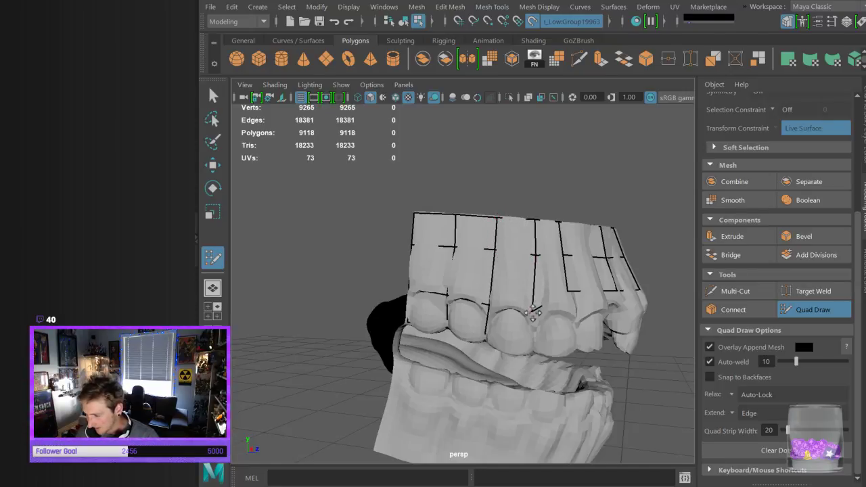
pyautogui.keyDown('alt'); pyautogui.moveTo(534, 317); pyautogui.dragTo(498, 230); pyautogui.keyUp('alt')
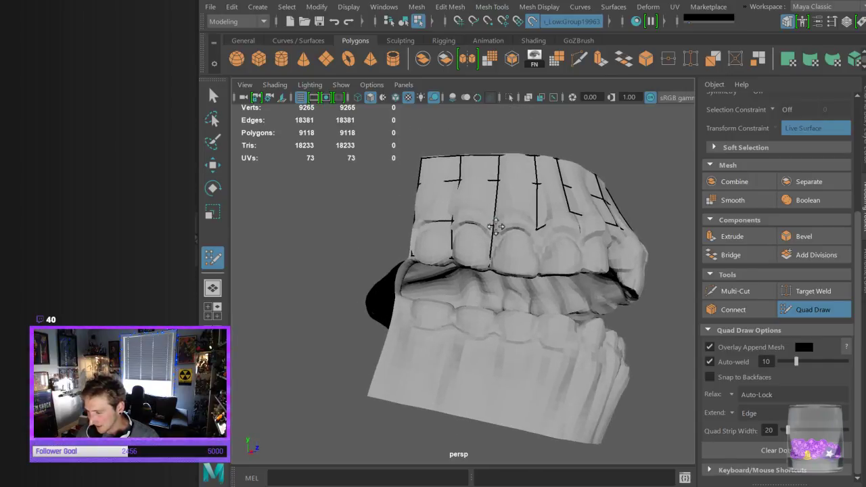
pyautogui.keyDown('alt'); pyautogui.moveTo(582, 350); pyautogui.dragTo(513, 256); pyautogui.keyUp('alt')
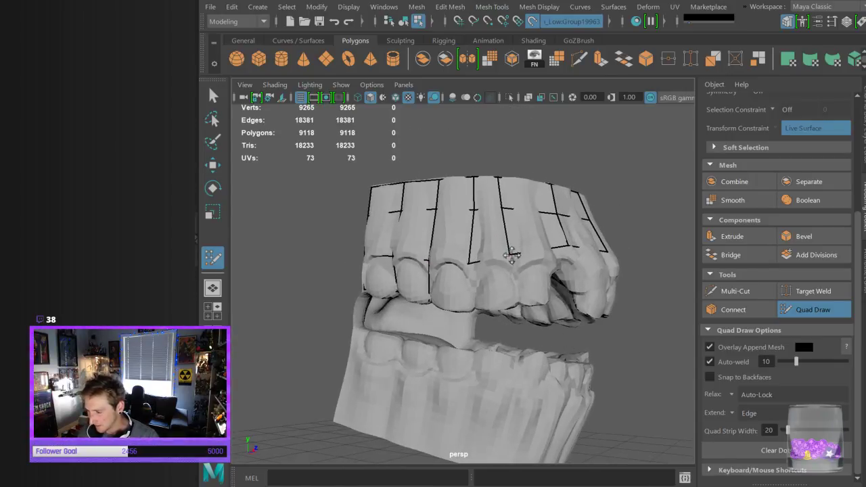
pyautogui.keyDown('alt'); pyautogui.moveTo(518, 201); pyautogui.dragTo(573, 242); pyautogui.keyUp('alt')
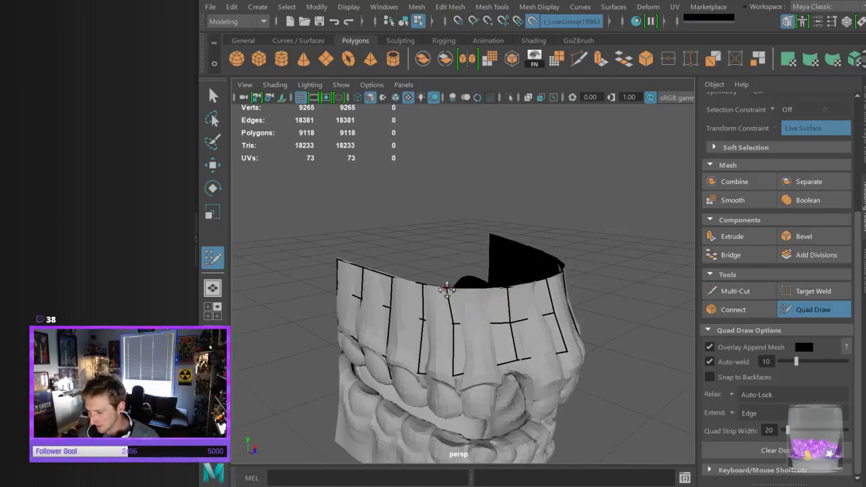
pyautogui.click(467, 290)
pyautogui.moveTo(459, 379); pyautogui.dragTo(472, 377)
pyautogui.moveTo(469, 328); pyautogui.dragTo(574, 347)
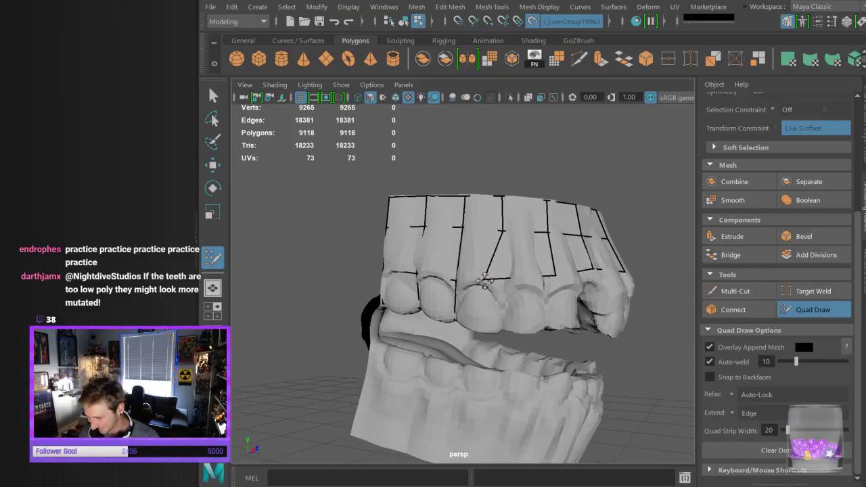
# Continue the tooth row forward by filling three more quads over the upper side teeth, up to the missing-tooth gap
pyautogui.keyDown('alt'); pyautogui.moveTo(503, 270); pyautogui.dragTo(556, 332); pyautogui.keyUp('alt')
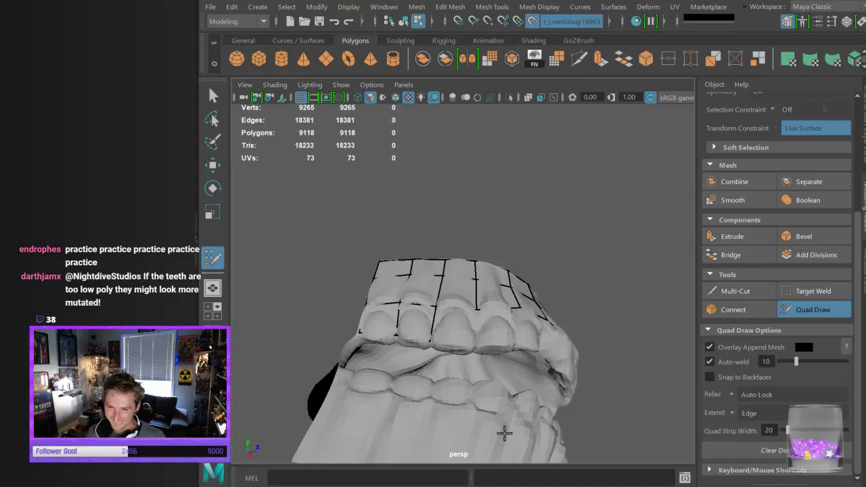
pyautogui.moveTo(583, 374)
pyautogui.keyDown('alt'); pyautogui.mouseDown()
pyautogui.moveTo(477, 376)
pyautogui.moveTo(501, 396)
pyautogui.moveTo(502, 363)
pyautogui.mouseUp(); pyautogui.keyUp('alt')
pyautogui.keyDown('shift'); pyautogui.click(448, 356); pyautogui.keyUp('shift')
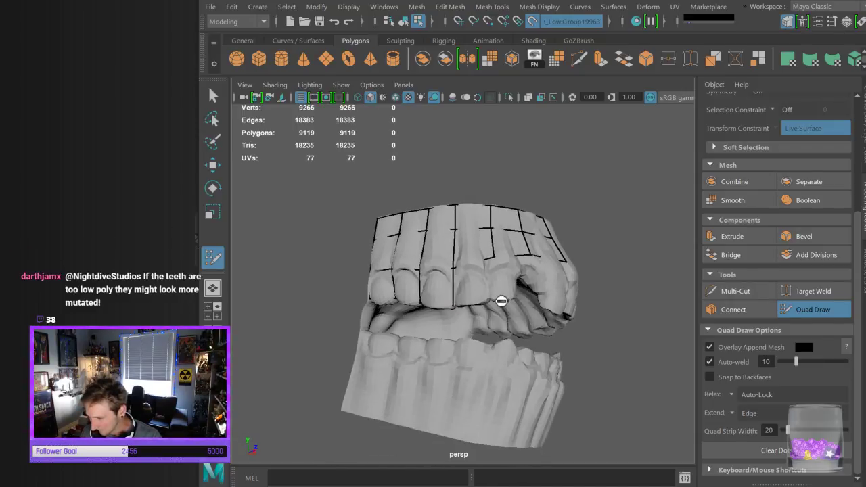
pyautogui.keyDown('shift'); pyautogui.click(476, 291); pyautogui.keyUp('shift')
pyautogui.keyDown('alt'); pyautogui.moveTo(502, 354); pyautogui.dragTo(484, 368); pyautogui.keyUp('alt')
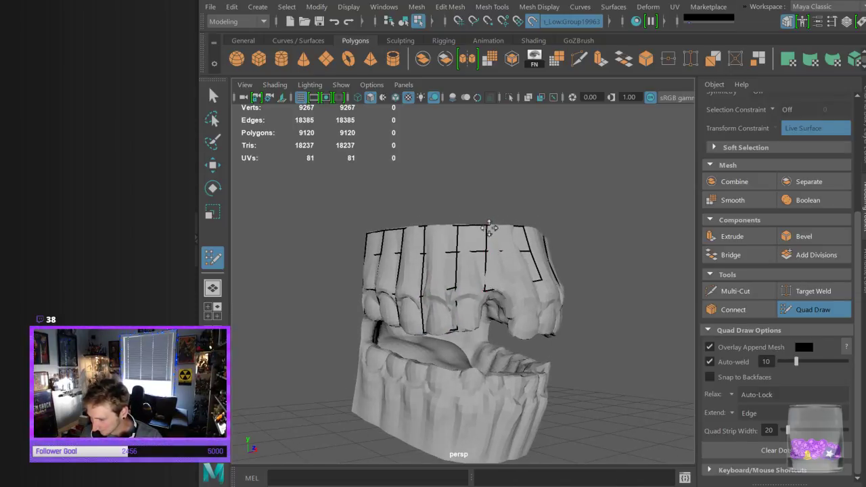
pyautogui.keyDown('shift'); pyautogui.click(475, 312); pyautogui.keyUp('shift')
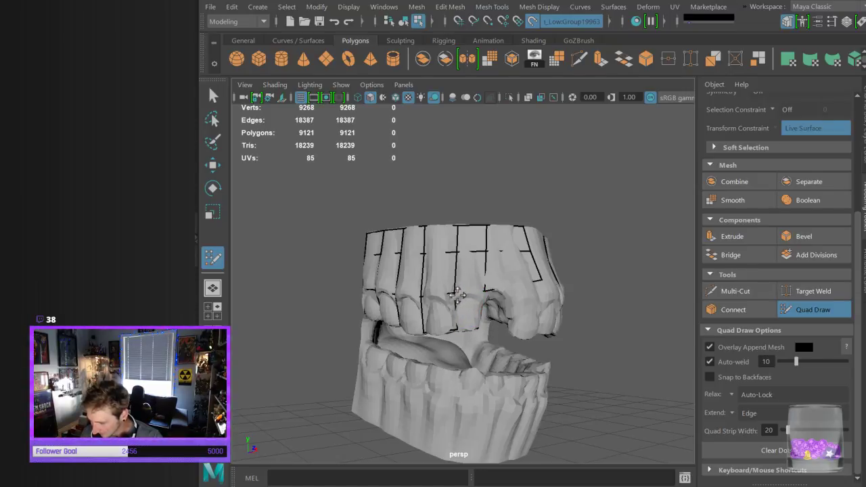
pyautogui.keyDown('alt'); pyautogui.moveTo(457, 294); pyautogui.dragTo(480, 315); pyautogui.keyUp('alt')
# Reposition the vertices on the front of the gum strip and insert a vertical edge loop in its wide front quads
pyautogui.keyDown('alt'); pyautogui.moveTo(533, 299); pyautogui.dragTo(443, 298); pyautogui.keyUp('alt')
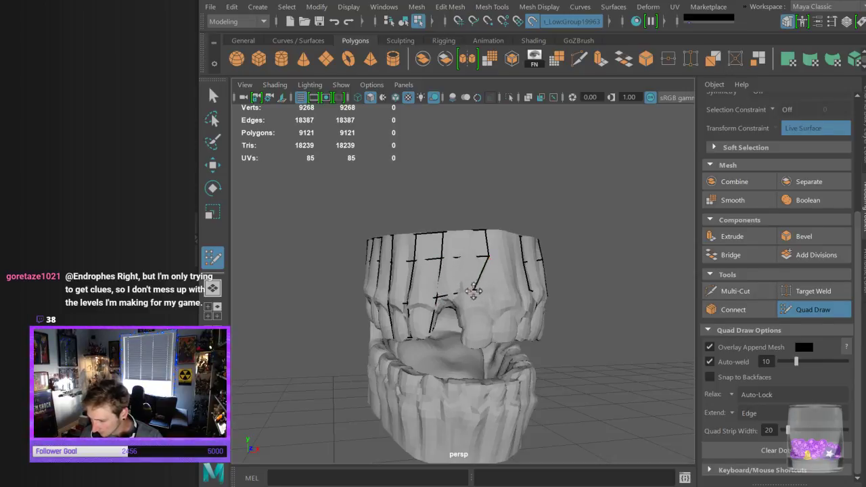
pyautogui.moveTo(488, 257)
pyautogui.mouseDown()
pyautogui.moveTo(472, 257)
pyautogui.moveTo(472, 232)
pyautogui.mouseUp()
pyautogui.moveTo(461, 297); pyautogui.dragTo(459, 296)
pyautogui.moveTo(475, 259)
pyautogui.mouseDown()
pyautogui.moveTo(466, 259)
pyautogui.moveTo(471, 232)
pyautogui.mouseUp()
pyautogui.keyDown('alt'); pyautogui.moveTo(538, 300); pyautogui.dragTo(518, 299); pyautogui.keyUp('alt')
pyautogui.keyDown('shift'); pyautogui.click(471, 291); pyautogui.keyUp('shift')
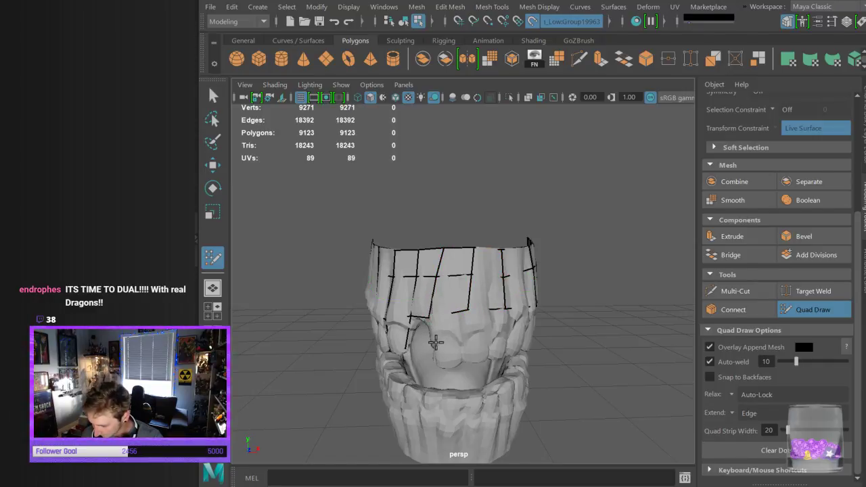
# Place points on the upper front tooth beside the gap and fill two quads stacked over it
pyautogui.click(468, 343)
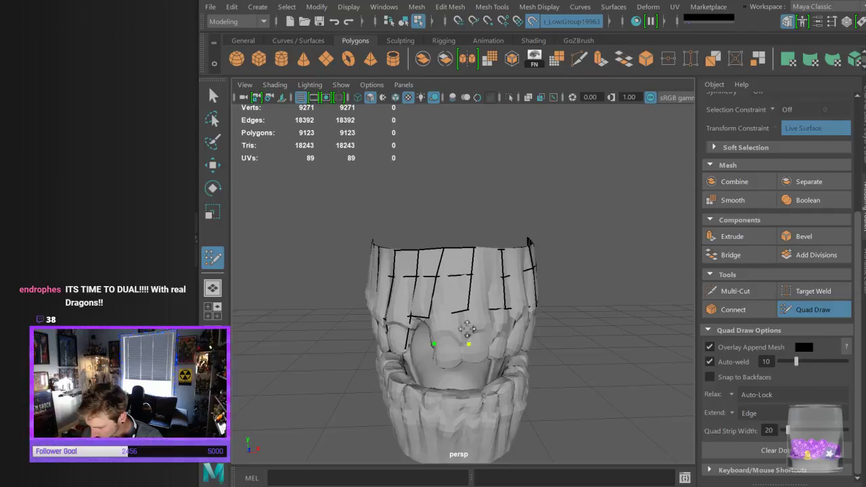
pyautogui.keyDown('shift'); pyautogui.click(452, 337); pyautogui.keyUp('shift')
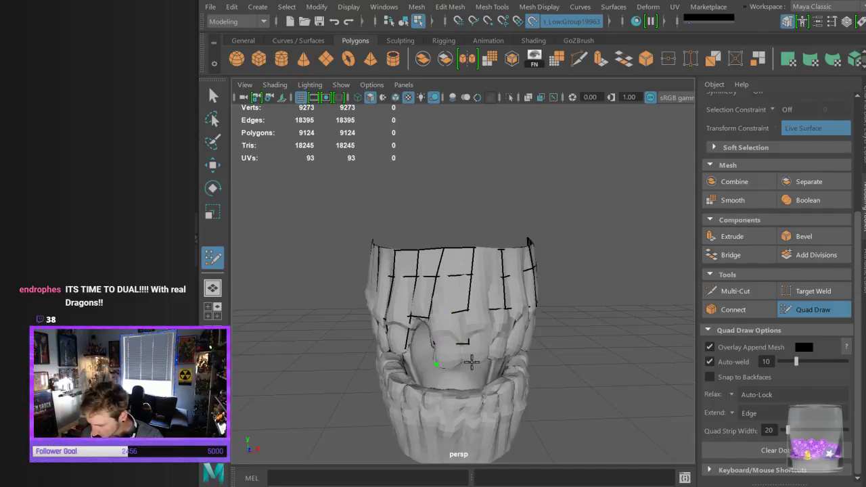
pyautogui.keyDown('shift'); pyautogui.click(470, 369); pyautogui.keyUp('shift')
pyautogui.keyDown('alt'); pyautogui.moveTo(472, 371); pyautogui.dragTo(471, 332); pyautogui.keyUp('alt')
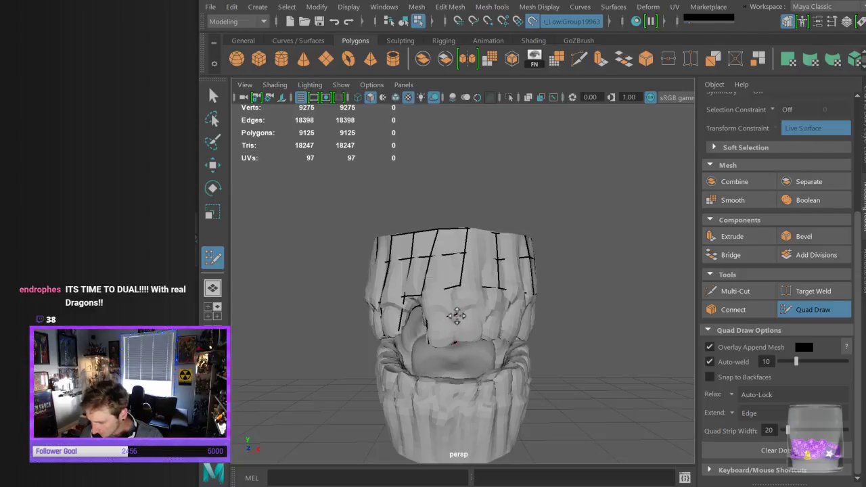
pyautogui.keyDown('alt'); pyautogui.moveTo(428, 306); pyautogui.dragTo(433, 324); pyautogui.keyUp('alt')
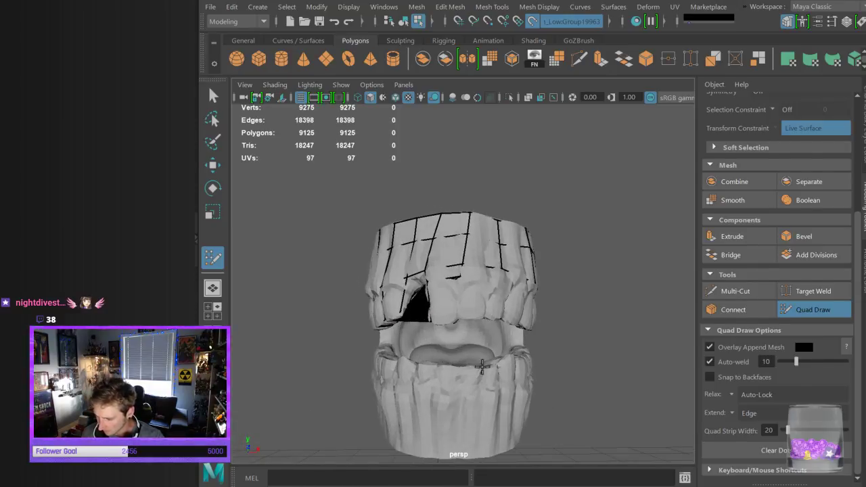
pyautogui.keyDown('alt'); pyautogui.moveTo(495, 363); pyautogui.dragTo(454, 348); pyautogui.keyUp('alt')
pyautogui.moveTo(415, 328)
pyautogui.keyDown('alt'); pyautogui.mouseDown()
pyautogui.moveTo(471, 344)
pyautogui.moveTo(483, 364)
pyautogui.moveTo(481, 331)
pyautogui.moveTo(541, 342)
pyautogui.moveTo(611, 338)
pyautogui.moveTo(600, 326)
pyautogui.moveTo(649, 340)
pyautogui.moveTo(487, 367)
pyautogui.mouseUp(); pyautogui.keyUp('alt')
pyautogui.moveTo(508, 336)
pyautogui.keyDown('alt'); pyautogui.mouseDown(button='right')
pyautogui.moveTo(521, 358)
pyautogui.moveTo(511, 347)
pyautogui.mouseUp(button='right'); pyautogui.keyUp('alt')
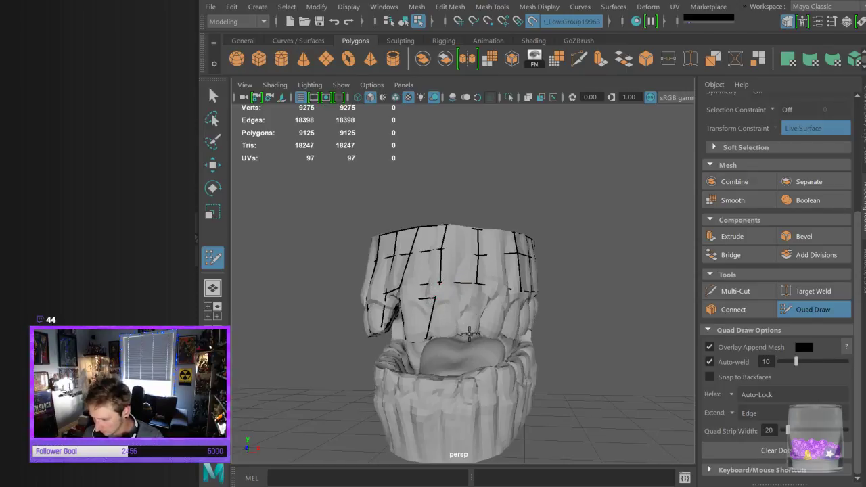
# Place points along the opposite side's upper teeth and fill a row of quads joining them to the gum strip
pyautogui.keyDown('alt'); pyautogui.moveTo(497, 347); pyautogui.dragTo(459, 347); pyautogui.keyUp('alt')
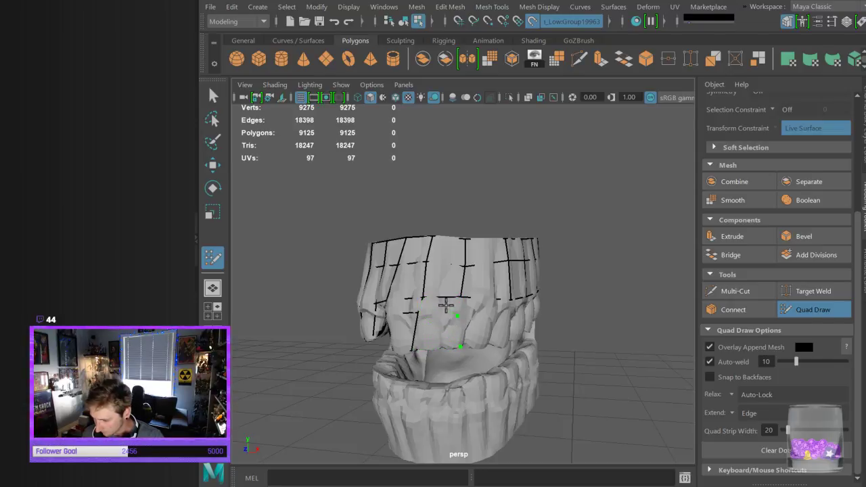
pyautogui.keyDown('shift'); pyautogui.click(443, 306); pyautogui.keyUp('shift')
pyautogui.moveTo(493, 359)
pyautogui.keyDown('alt'); pyautogui.mouseDown()
pyautogui.moveTo(452, 328)
pyautogui.moveTo(498, 316)
pyautogui.mouseUp(); pyautogui.keyUp('alt')
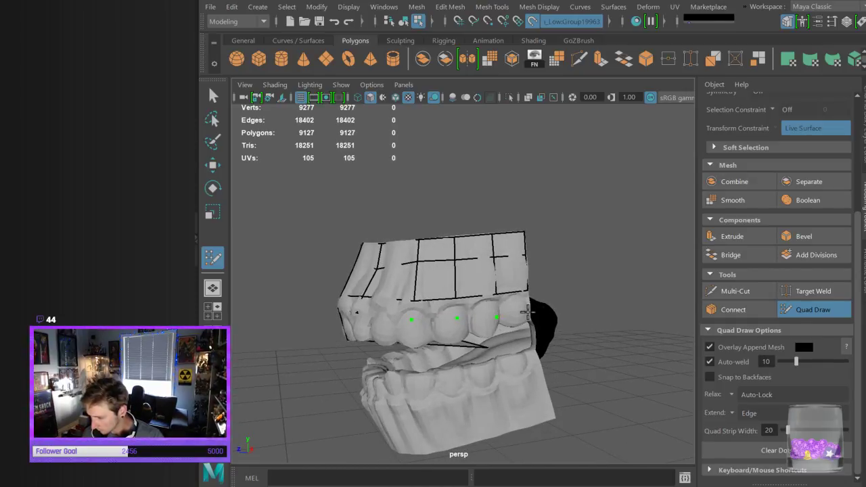
pyautogui.keyDown('shift'); pyautogui.click(513, 310); pyautogui.keyUp('shift')
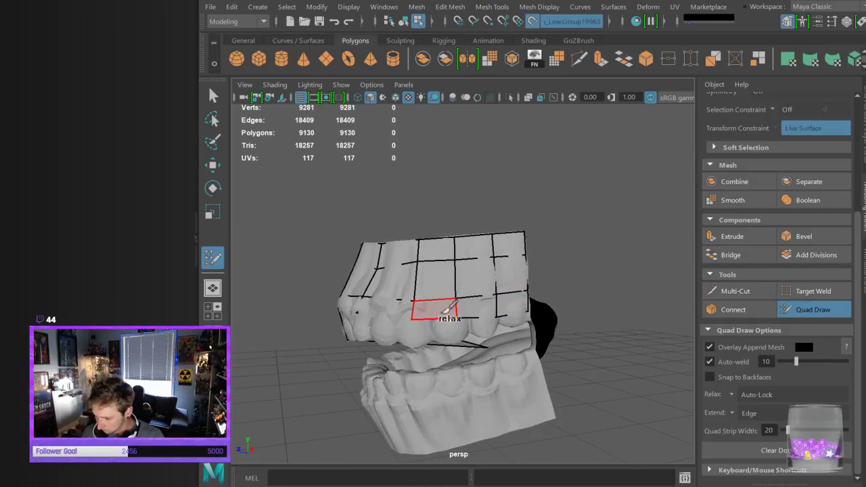
# Fill the remaining quads joining the front teeth to the opposite side's row and insert a vertical edge loop through them
pyautogui.keyDown('alt'); pyautogui.moveTo(414, 321); pyautogui.dragTo(456, 315); pyautogui.keyUp('alt')
pyautogui.keyDown('alt'); pyautogui.moveTo(446, 347); pyautogui.dragTo(467, 342); pyautogui.keyUp('alt')
pyautogui.moveTo(526, 336)
pyautogui.keyDown('alt'); pyautogui.mouseDown()
pyautogui.moveTo(508, 350)
pyautogui.moveTo(470, 332)
pyautogui.mouseUp(); pyautogui.keyUp('alt')
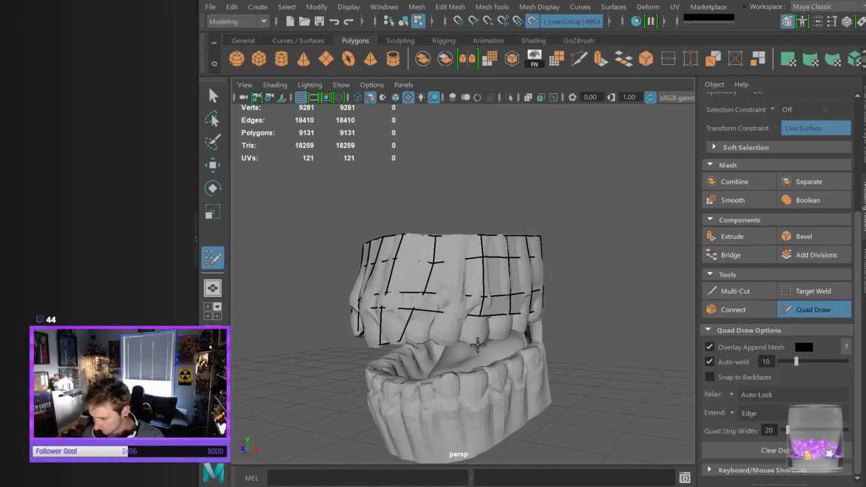
pyautogui.keyDown('shift'); pyautogui.click(449, 330); pyautogui.keyUp('shift')
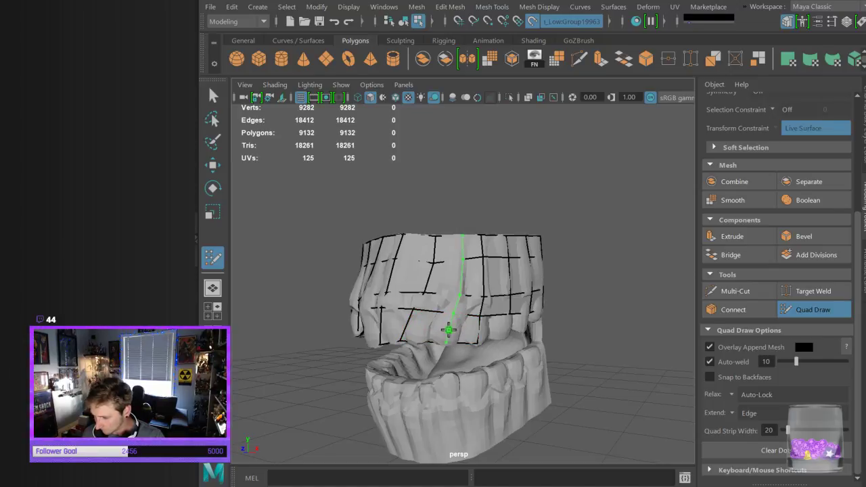
pyautogui.keyDown('ctrl'); pyautogui.click(445, 330); pyautogui.keyUp('ctrl')
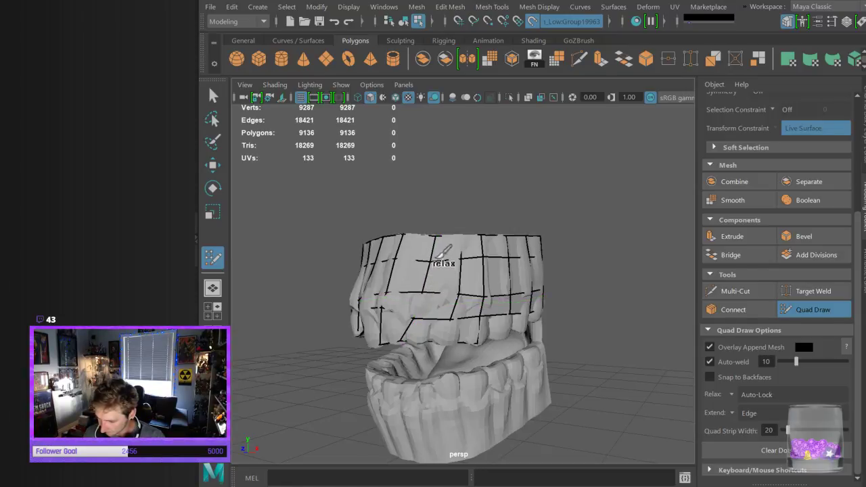
# Relax the gum strip around the front teeth and even out the vertices of its lower front quads
pyautogui.moveTo(472, 272)
pyautogui.keyDown('shift'); pyautogui.mouseDown()
pyautogui.moveTo(466, 291)
pyautogui.moveTo(507, 303)
pyautogui.moveTo(495, 258)
pyautogui.mouseUp(); pyautogui.keyUp('shift')
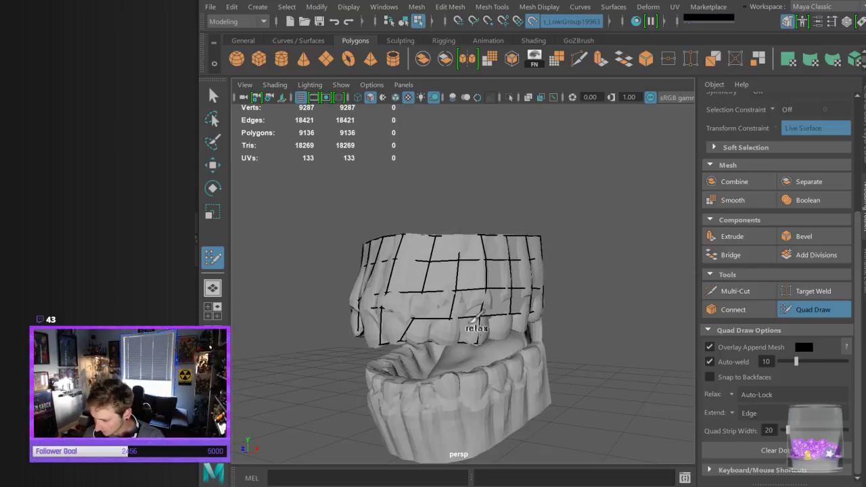
pyautogui.keyDown('alt'); pyautogui.moveTo(571, 363); pyautogui.dragTo(647, 363); pyautogui.keyUp('alt')
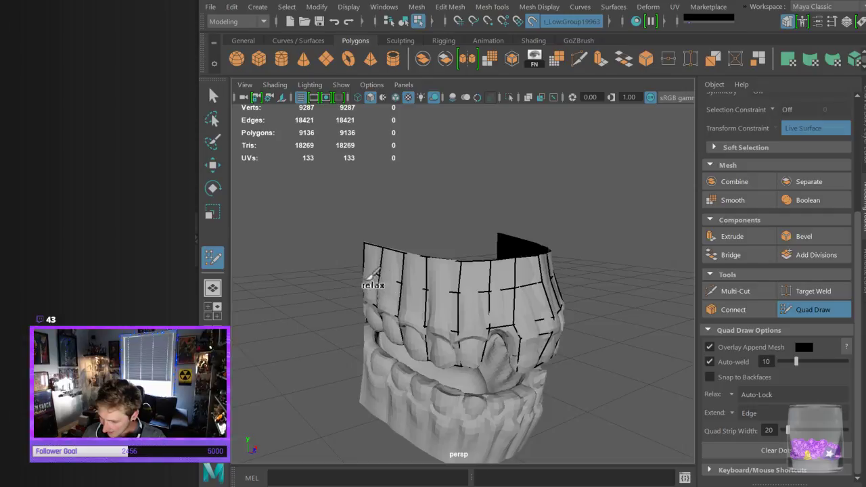
pyautogui.moveTo(576, 364)
pyautogui.keyDown('alt'); pyautogui.mouseDown()
pyautogui.moveTo(582, 347)
pyautogui.moveTo(552, 329)
pyautogui.mouseUp(); pyautogui.keyUp('alt')
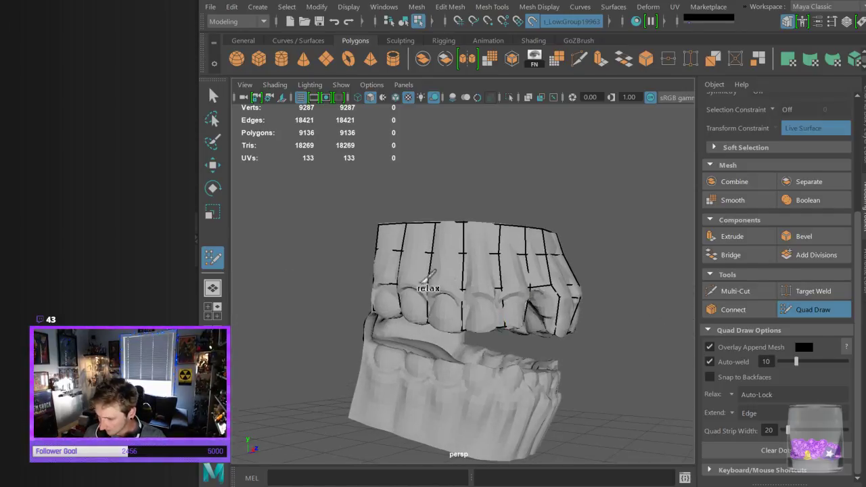
pyautogui.moveTo(618, 332)
pyautogui.keyDown('alt'); pyautogui.mouseDown()
pyautogui.moveTo(577, 332)
pyautogui.moveTo(588, 309)
pyautogui.moveTo(516, 340)
pyautogui.mouseUp(); pyautogui.keyUp('alt')
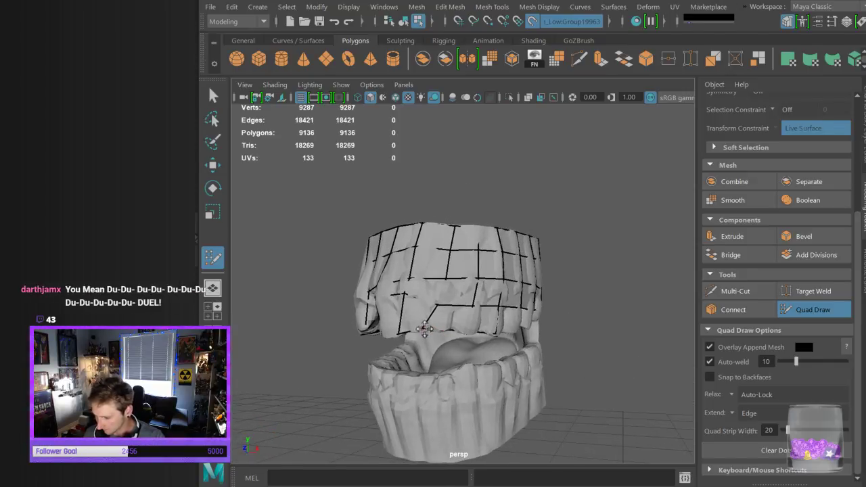
pyautogui.keyDown('alt'); pyautogui.moveTo(459, 333); pyautogui.dragTo(446, 338); pyautogui.keyUp('alt')
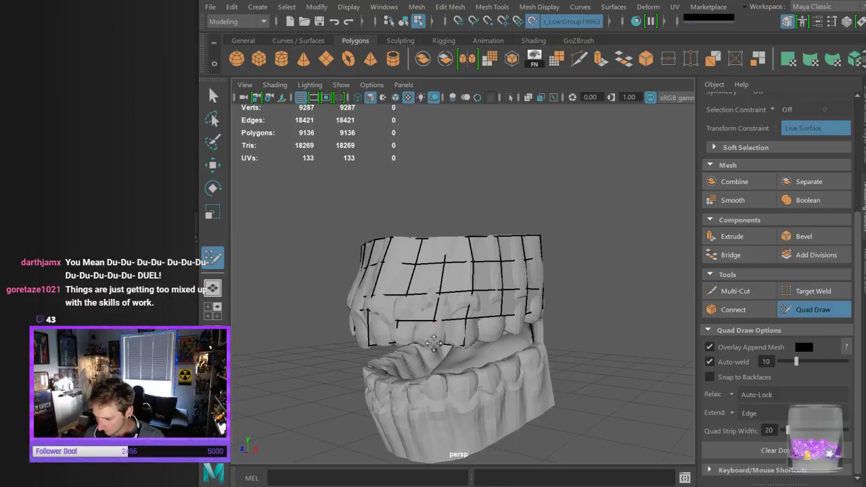
pyautogui.keyDown('alt'); pyautogui.moveTo(433, 344); pyautogui.dragTo(457, 296); pyautogui.keyUp('alt')
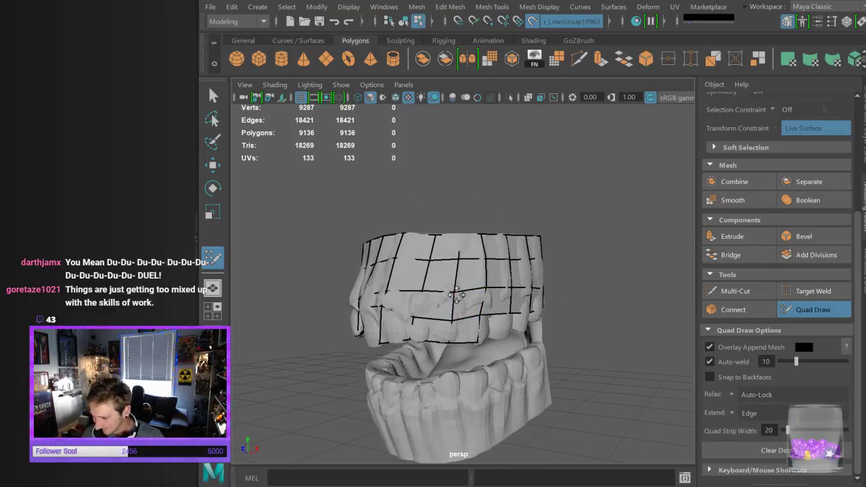
# Fill quads over the remaining upper back teeth on both sides, joining them to the gum strip
pyautogui.moveTo(441, 261)
pyautogui.keyDown('alt'); pyautogui.mouseDown()
pyautogui.moveTo(578, 317)
pyautogui.moveTo(465, 337)
pyautogui.moveTo(488, 335)
pyautogui.mouseUp(); pyautogui.keyUp('alt')
pyautogui.keyDown('shift'); pyautogui.click(449, 330); pyautogui.keyUp('shift')
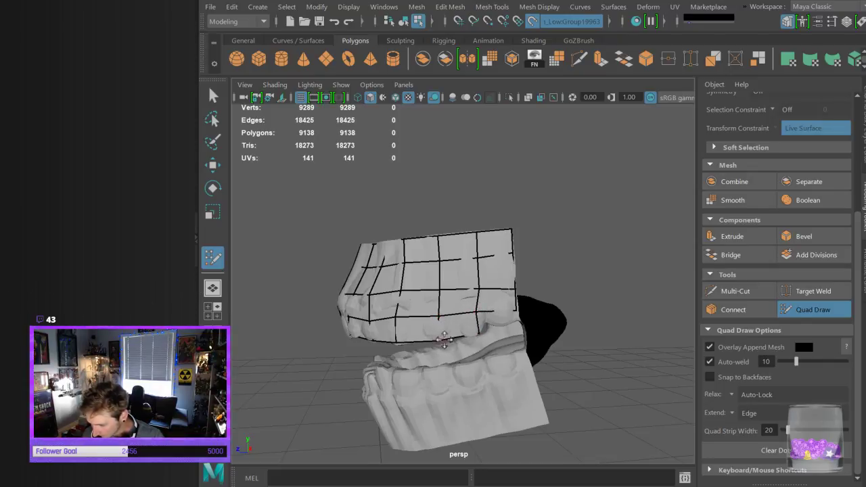
pyautogui.keyDown('alt'); pyautogui.moveTo(440, 338); pyautogui.dragTo(488, 342); pyautogui.keyUp('alt')
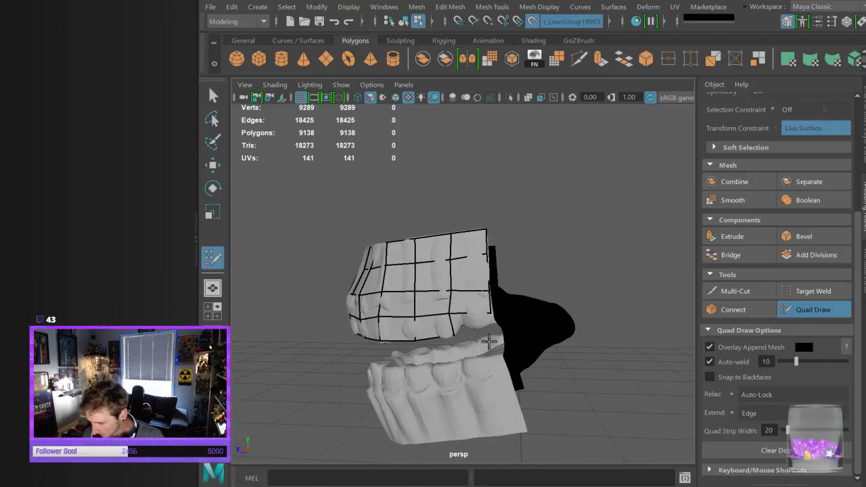
pyautogui.keyDown('alt'); pyautogui.moveTo(524, 367); pyautogui.dragTo(623, 342); pyautogui.keyUp('alt')
pyautogui.keyDown('shift'); pyautogui.click(500, 308); pyautogui.keyUp('shift')
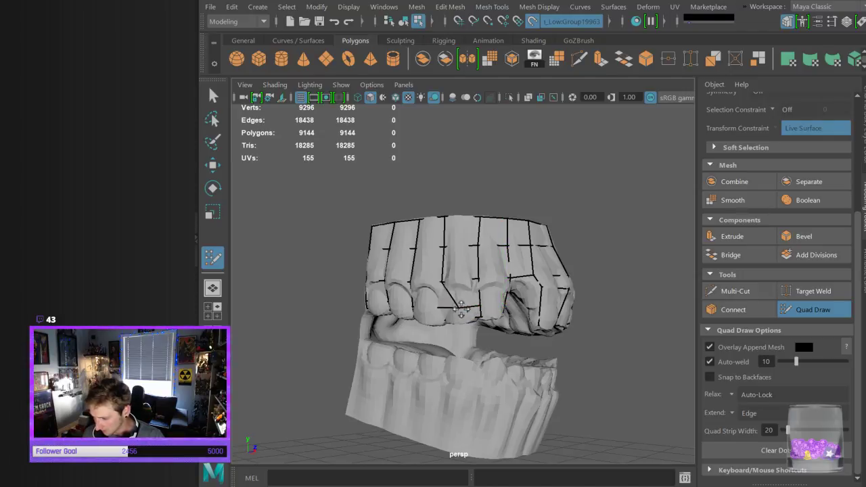
# Reposition the vertices over the middle side teeth behind the gap, spacing the vertical edges evenly
pyautogui.keyDown('alt'); pyautogui.moveTo(459, 309); pyautogui.dragTo(481, 334); pyautogui.keyUp('alt')
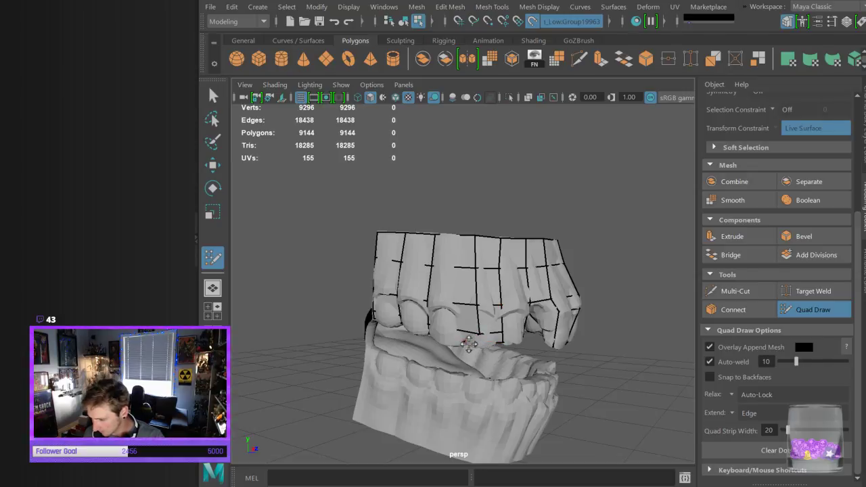
pyautogui.keyDown('alt'); pyautogui.moveTo(485, 367); pyautogui.dragTo(497, 364); pyautogui.keyUp('alt')
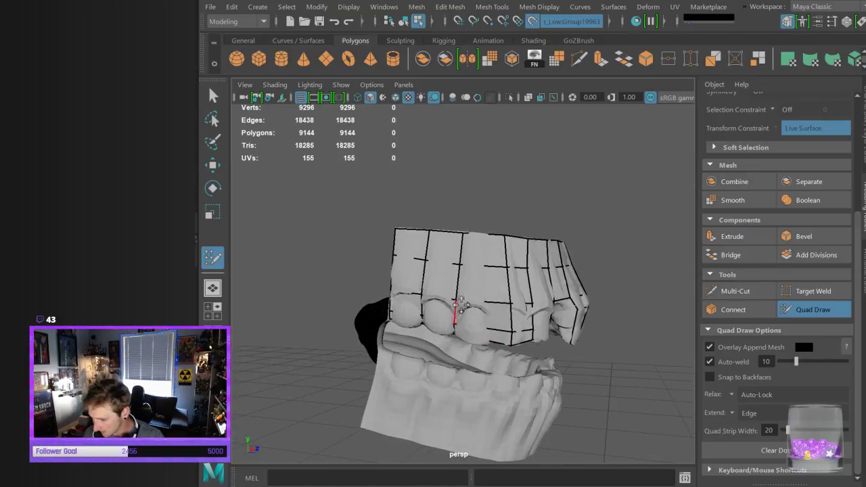
pyautogui.moveTo(466, 236); pyautogui.dragTo(476, 237)
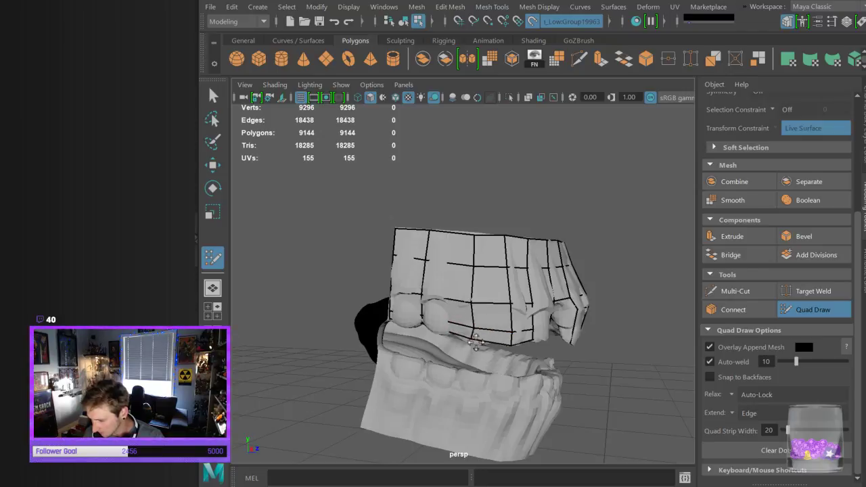
pyautogui.moveTo(477, 346)
pyautogui.mouseDown()
pyautogui.moveTo(474, 367)
pyautogui.moveTo(489, 368)
pyautogui.mouseUp()
pyautogui.moveTo(459, 295); pyautogui.dragTo(464, 297)
pyautogui.moveTo(461, 309)
pyautogui.keyDown('alt'); pyautogui.mouseDown()
pyautogui.moveTo(481, 319)
pyautogui.moveTo(459, 292)
pyautogui.mouseUp(); pyautogui.keyUp('alt')
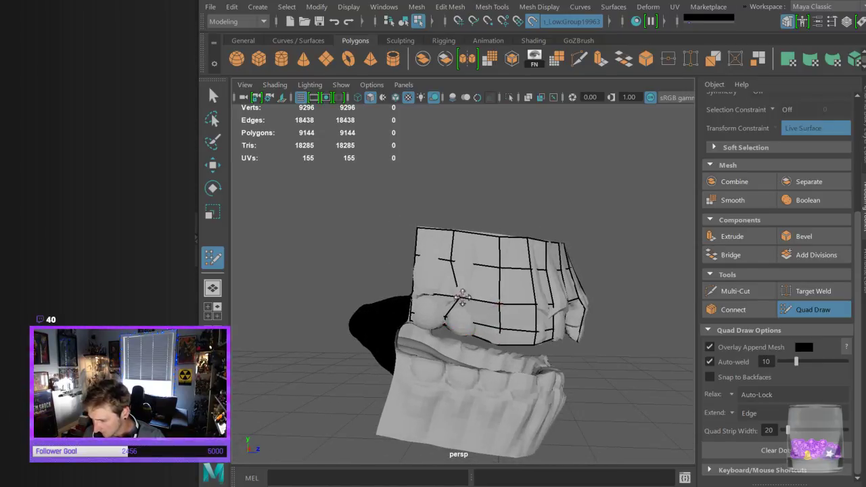
# Shift the rear vertical edges on the gap side forward and align the vertices along the strip's back border
pyautogui.moveTo(448, 231); pyautogui.dragTo(464, 236)
pyautogui.moveTo(446, 318); pyautogui.dragTo(462, 321)
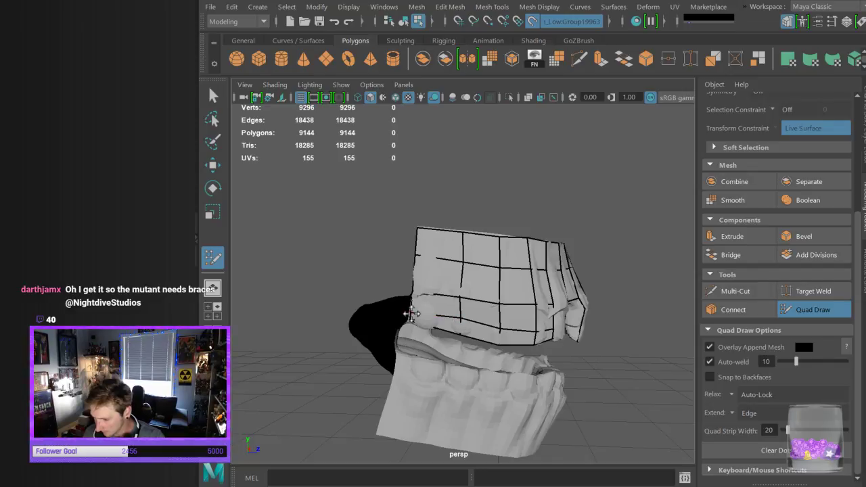
pyautogui.moveTo(415, 323)
pyautogui.keyDown('alt'); pyautogui.mouseDown()
pyautogui.moveTo(514, 355)
pyautogui.moveTo(463, 309)
pyautogui.mouseUp(); pyautogui.keyUp('alt')
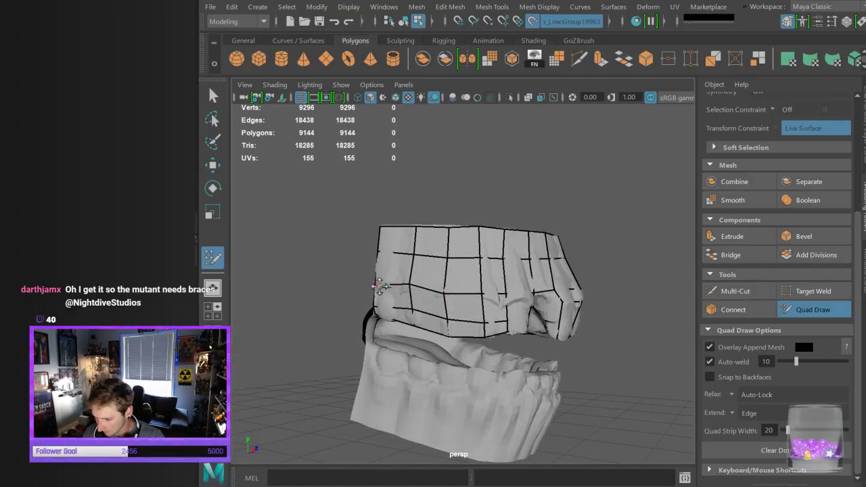
pyautogui.moveTo(447, 363)
pyautogui.keyDown('alt'); pyautogui.mouseDown()
pyautogui.moveTo(464, 357)
pyautogui.moveTo(428, 283)
pyautogui.mouseUp(); pyautogui.keyUp('alt')
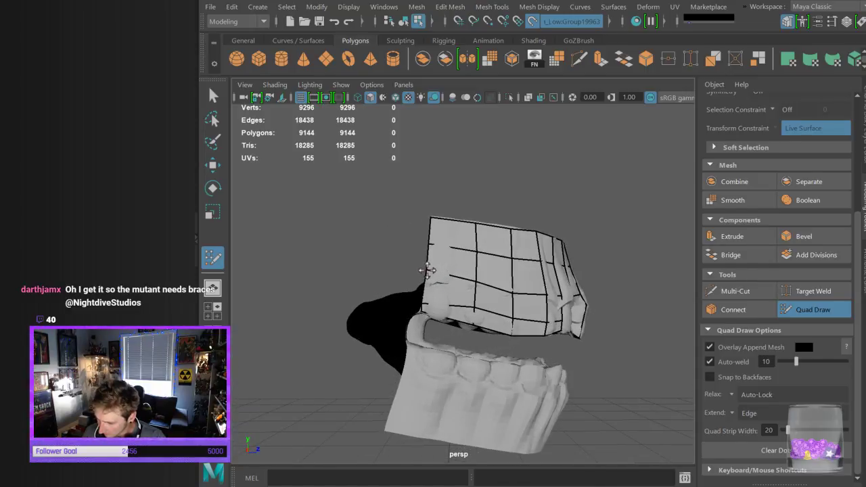
pyautogui.moveTo(561, 353)
pyautogui.keyDown('alt'); pyautogui.mouseDown()
pyautogui.moveTo(433, 295)
pyautogui.moveTo(469, 313)
pyautogui.mouseUp(); pyautogui.keyUp('alt')
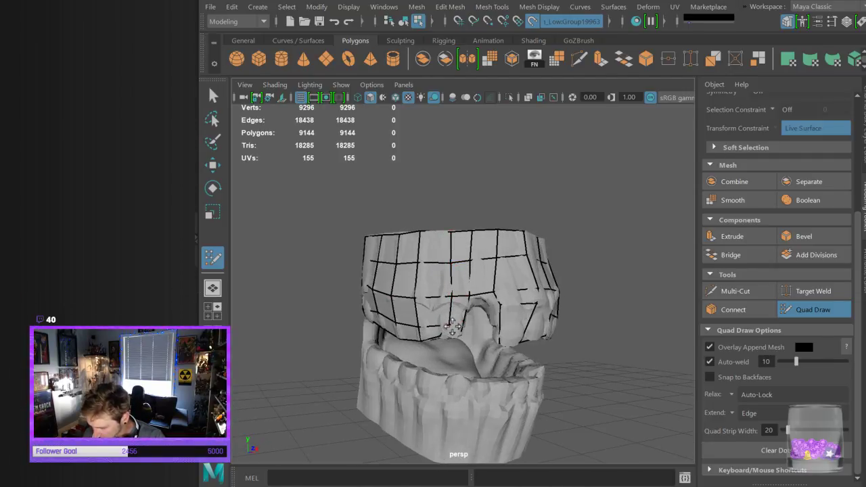
# Adjust the vertices around the gap and front tooth, and insert a vertical edge loop through the front quads
pyautogui.moveTo(443, 334)
pyautogui.keyDown('alt'); pyautogui.mouseDown()
pyautogui.moveTo(435, 326)
pyautogui.moveTo(447, 335)
pyautogui.mouseUp(); pyautogui.keyUp('alt')
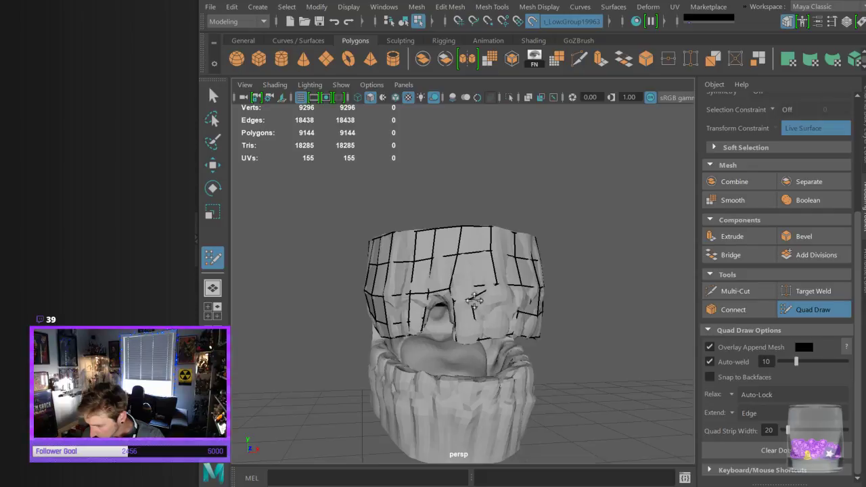
pyautogui.moveTo(485, 301)
pyautogui.keyDown('alt'); pyautogui.mouseDown()
pyautogui.moveTo(459, 298)
pyautogui.moveTo(483, 309)
pyautogui.mouseUp(); pyautogui.keyUp('alt')
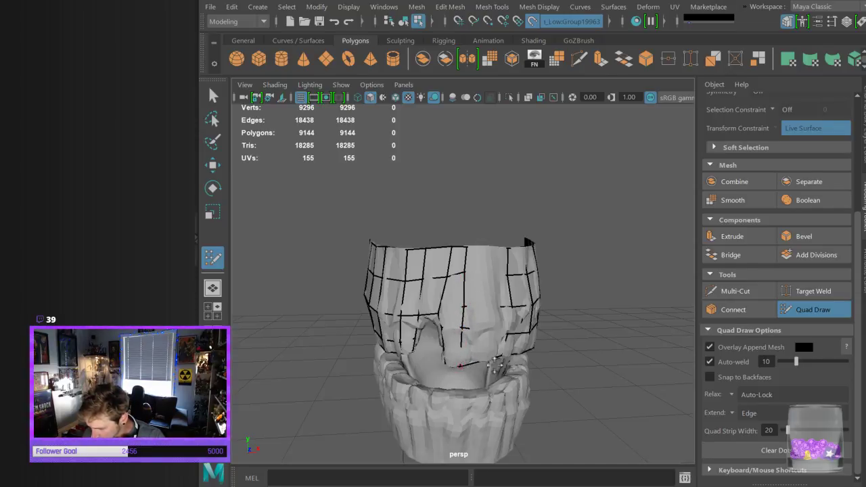
pyautogui.keyDown('alt'); pyautogui.moveTo(471, 364); pyautogui.dragTo(476, 350); pyautogui.keyUp('alt')
pyautogui.keyDown('ctrl'); pyautogui.click(457, 352); pyautogui.keyUp('ctrl')
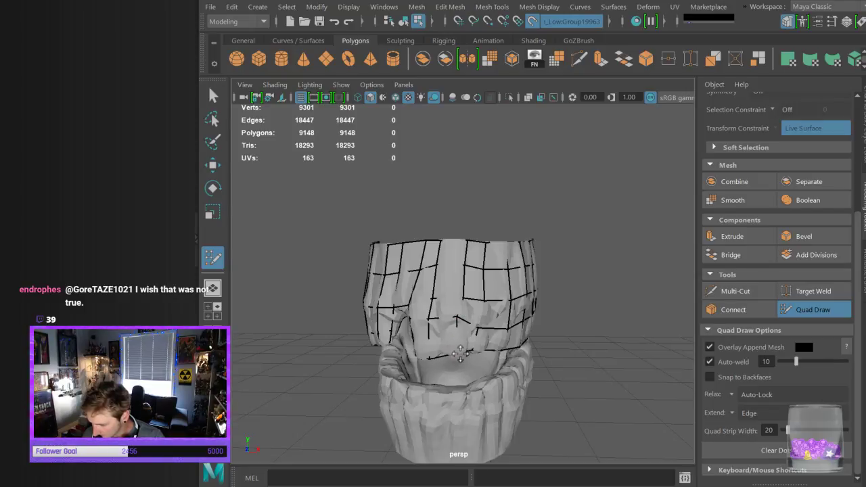
# Reposition the front vertices around the new edge loop, from the gum's upper border down to the tooth edge
pyautogui.keyDown('alt'); pyautogui.moveTo(466, 360); pyautogui.dragTo(474, 355); pyautogui.keyUp('alt')
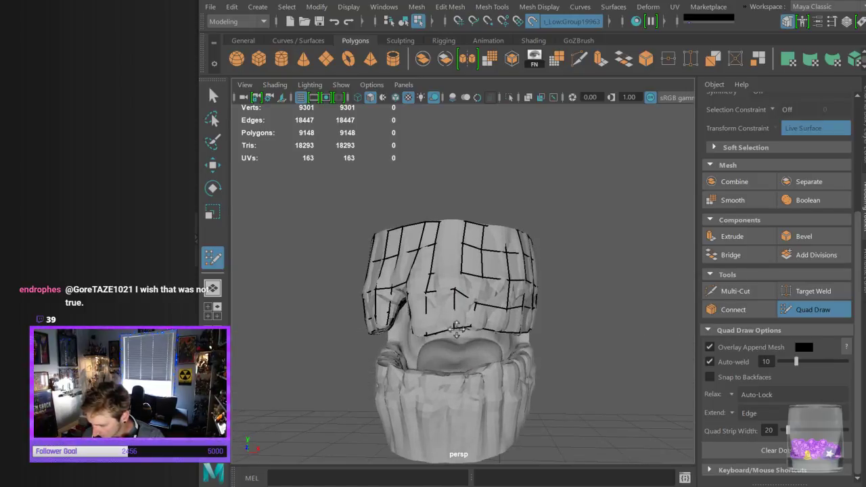
pyautogui.keyDown('alt'); pyautogui.moveTo(462, 324); pyautogui.dragTo(461, 333); pyautogui.keyUp('alt')
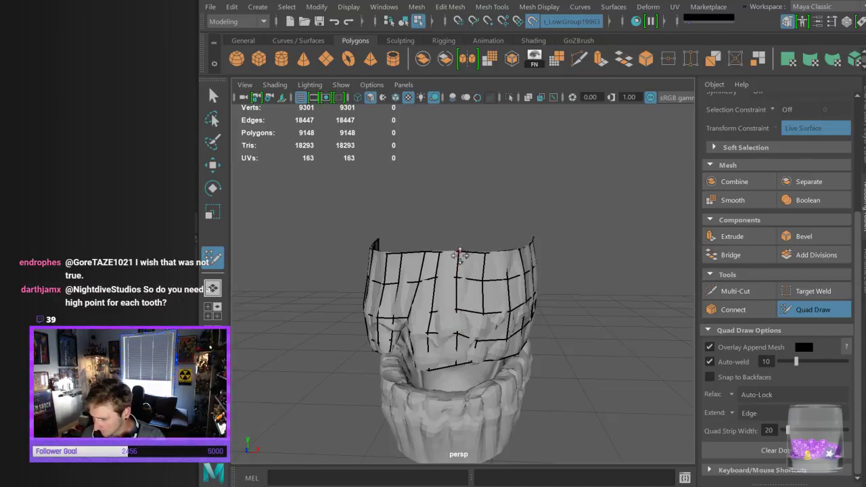
pyautogui.moveTo(459, 296)
pyautogui.keyDown('alt'); pyautogui.mouseDown()
pyautogui.moveTo(502, 307)
pyautogui.moveTo(448, 313)
pyautogui.moveTo(443, 300)
pyautogui.moveTo(458, 291)
pyautogui.moveTo(466, 319)
pyautogui.mouseUp(); pyautogui.keyUp('alt')
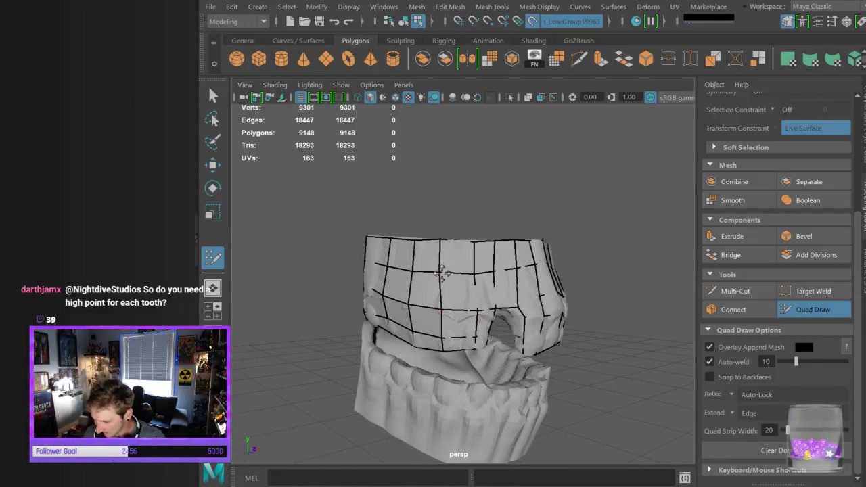
pyautogui.moveTo(588, 365)
pyautogui.keyDown('alt'); pyautogui.mouseDown()
pyautogui.moveTo(558, 374)
pyautogui.moveTo(443, 300)
pyautogui.mouseUp(); pyautogui.keyUp('alt')
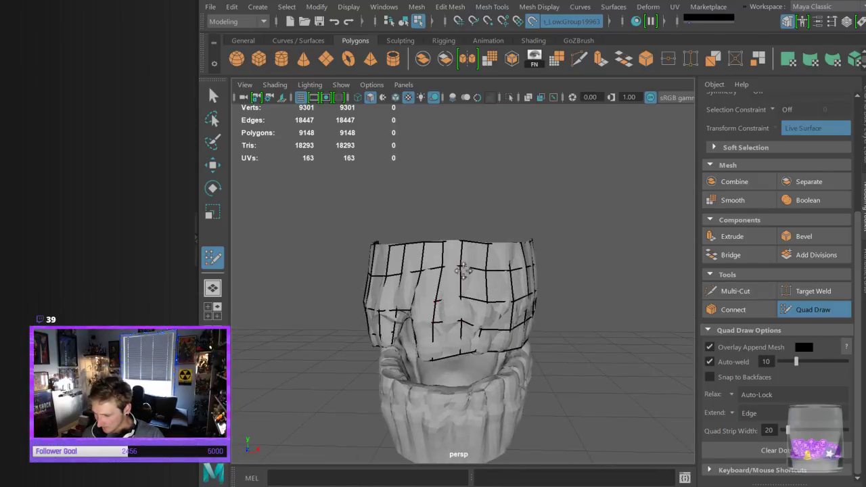
pyautogui.moveTo(464, 245)
pyautogui.keyDown('alt'); pyautogui.mouseDown()
pyautogui.moveTo(548, 329)
pyautogui.moveTo(451, 298)
pyautogui.moveTo(441, 347)
pyautogui.moveTo(450, 326)
pyautogui.mouseUp(); pyautogui.keyUp('alt')
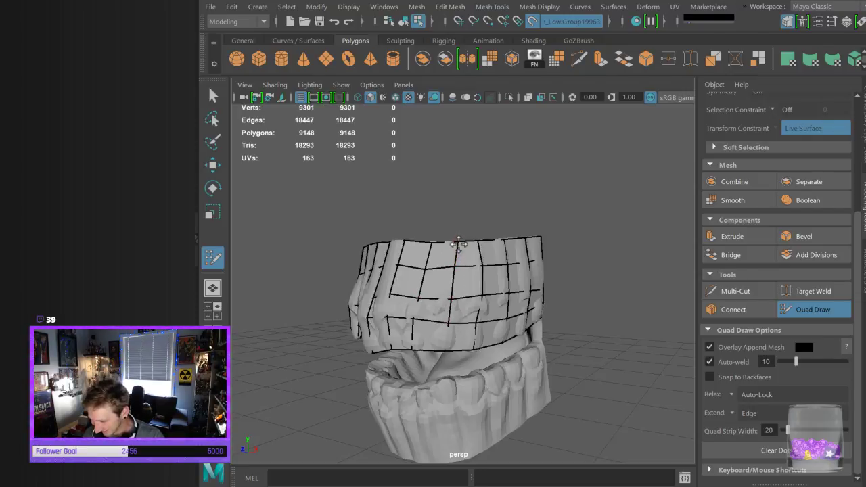
# Reposition the vertical edges along the side opposite the gap, spacing the columns evenly toward the back teeth
pyautogui.keyDown('alt'); pyautogui.moveTo(533, 271); pyautogui.dragTo(450, 265); pyautogui.keyUp('alt')
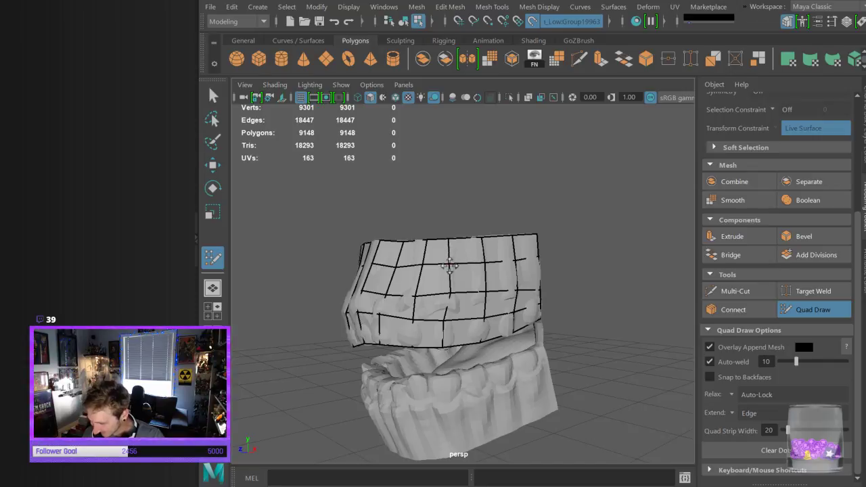
pyautogui.keyDown('alt'); pyautogui.moveTo(532, 335); pyautogui.dragTo(510, 337); pyautogui.keyUp('alt')
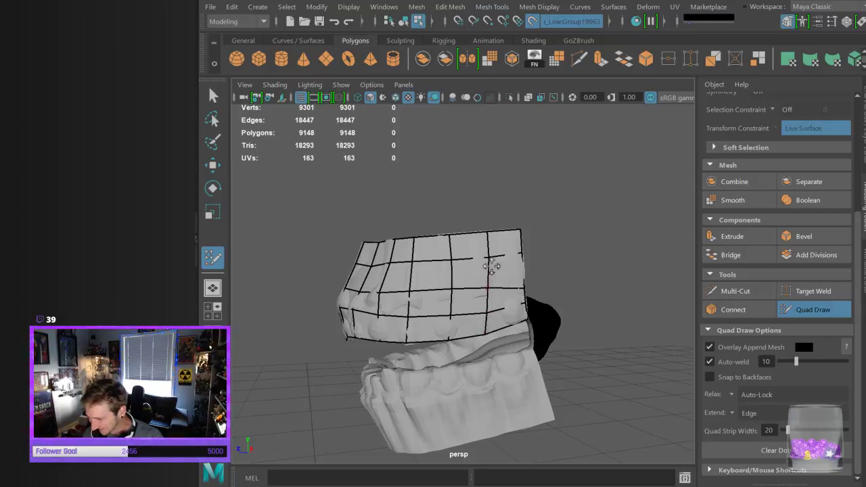
pyautogui.keyDown('alt'); pyautogui.moveTo(499, 251); pyautogui.dragTo(518, 314); pyautogui.keyUp('alt')
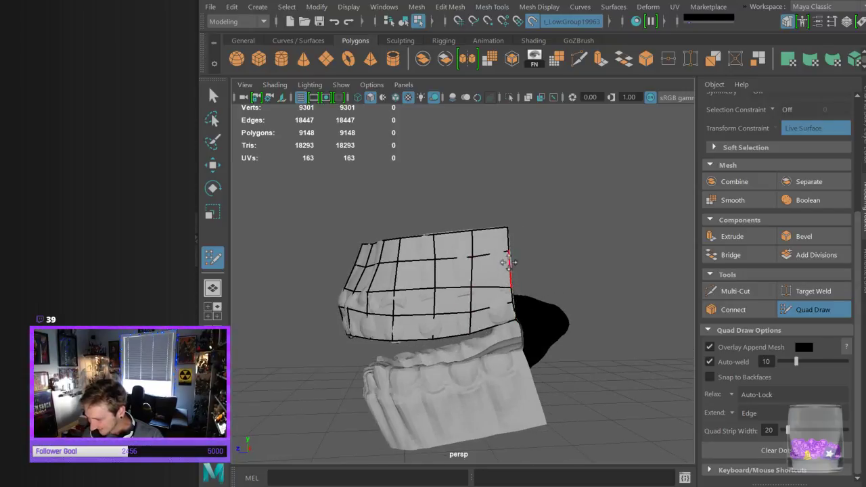
pyautogui.moveTo(508, 253)
pyautogui.keyDown('alt'); pyautogui.mouseDown()
pyautogui.moveTo(553, 302)
pyautogui.moveTo(586, 369)
pyautogui.moveTo(613, 362)
pyautogui.moveTo(551, 360)
pyautogui.mouseUp(); pyautogui.keyUp('alt')
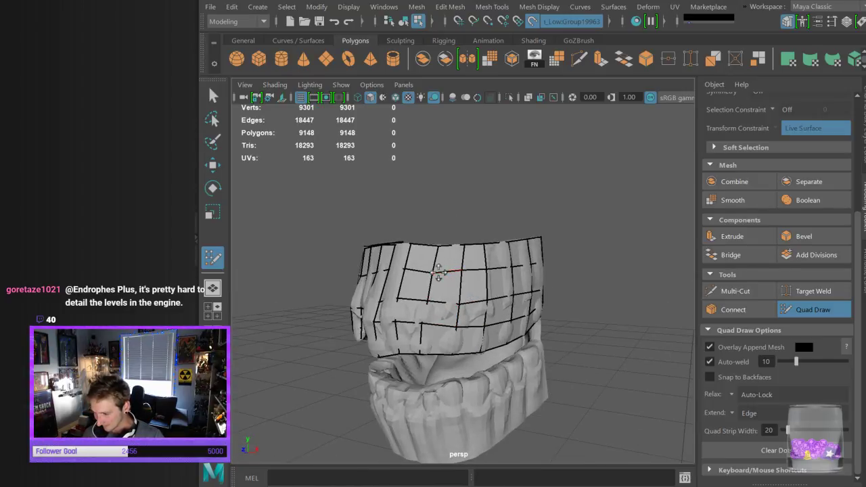
# Even out the vertices of the front columns between the gap and the opposite side's teeth
pyautogui.moveTo(440, 270)
pyautogui.keyDown('alt'); pyautogui.mouseDown()
pyautogui.moveTo(457, 294)
pyautogui.moveTo(499, 288)
pyautogui.mouseUp(); pyautogui.keyUp('alt')
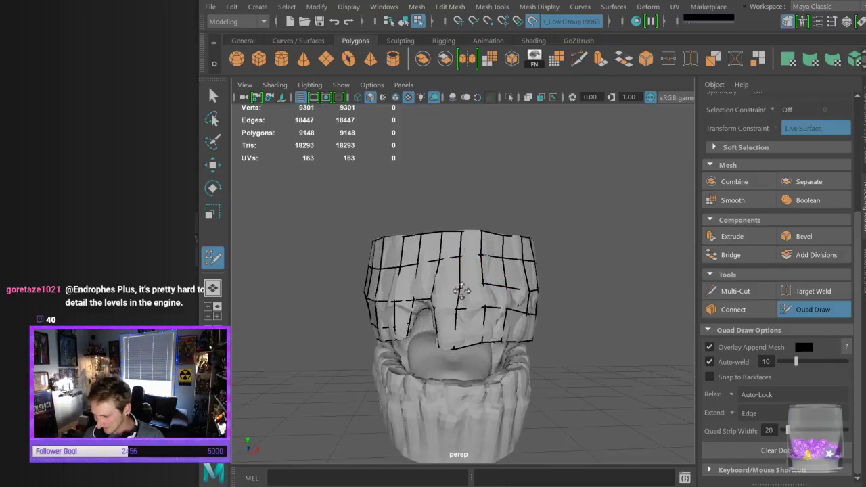
pyautogui.keyDown('alt'); pyautogui.moveTo(479, 256); pyautogui.dragTo(473, 271); pyautogui.keyUp('alt')
pyautogui.keyDown('alt'); pyautogui.moveTo(488, 318); pyautogui.dragTo(464, 274); pyautogui.keyUp('alt')
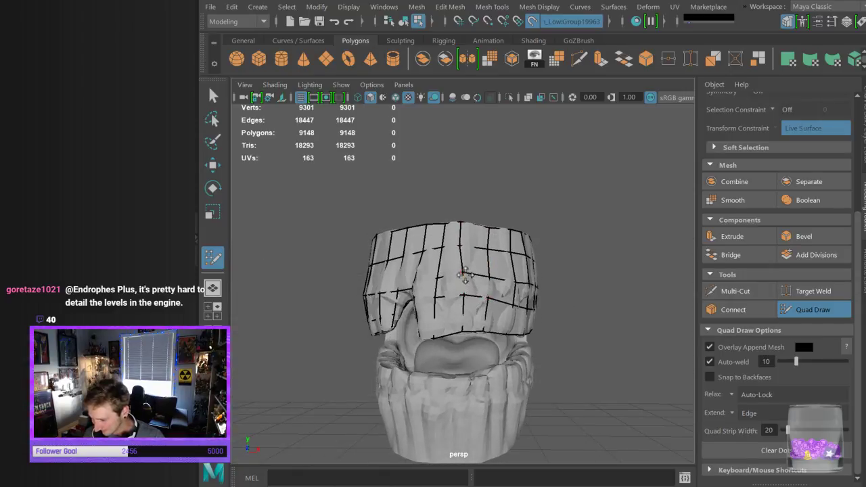
pyautogui.moveTo(478, 331)
pyautogui.keyDown('alt'); pyautogui.mouseDown()
pyautogui.moveTo(507, 332)
pyautogui.moveTo(482, 347)
pyautogui.moveTo(493, 332)
pyautogui.moveTo(540, 358)
pyautogui.moveTo(484, 338)
pyautogui.mouseUp(); pyautogui.keyUp('alt')
# Leave Quad Draw for object selection and select the low-poly upper gum mesh
pyautogui.moveTo(549, 369)
pyautogui.keyDown('alt'); pyautogui.mouseDown()
pyautogui.moveTo(562, 363)
pyautogui.moveTo(552, 364)
pyautogui.mouseUp(); pyautogui.keyUp('alt')
pyautogui.keyDown('alt'); pyautogui.moveTo(545, 363); pyautogui.dragTo(521, 365); pyautogui.keyUp('alt')
pyautogui.keyDown('alt'); pyautogui.moveTo(587, 374); pyautogui.dragTo(566, 367, button='right'); pyautogui.keyUp('alt')
pyautogui.keyDown('alt'); pyautogui.moveTo(566, 367); pyautogui.dragTo(481, 388); pyautogui.keyUp('alt')
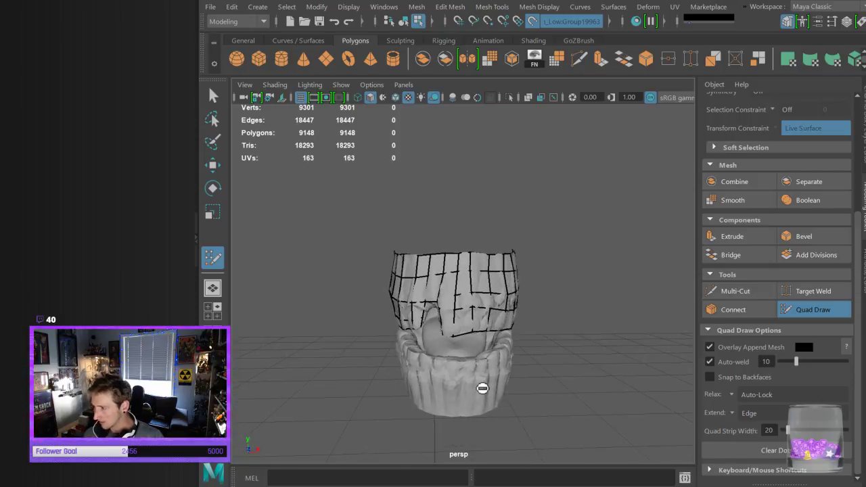
pyautogui.keyDown('alt'); pyautogui.moveTo(582, 359); pyautogui.dragTo(535, 347); pyautogui.keyUp('alt')
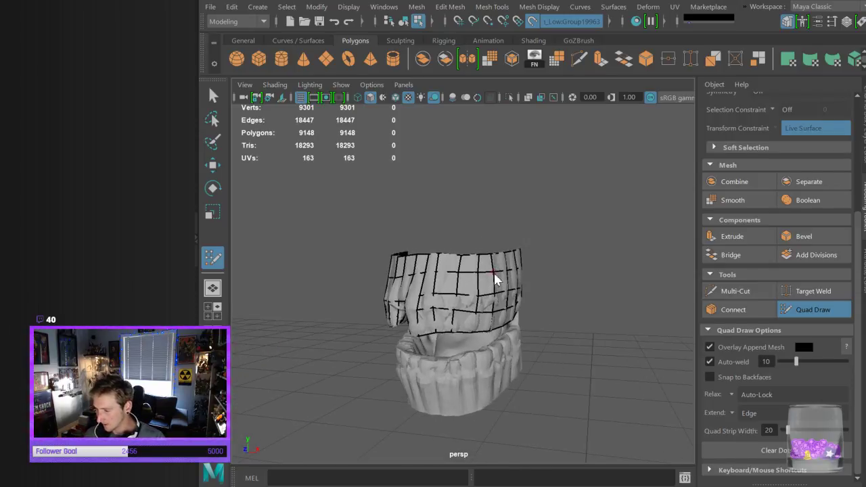
pyautogui.press('q')
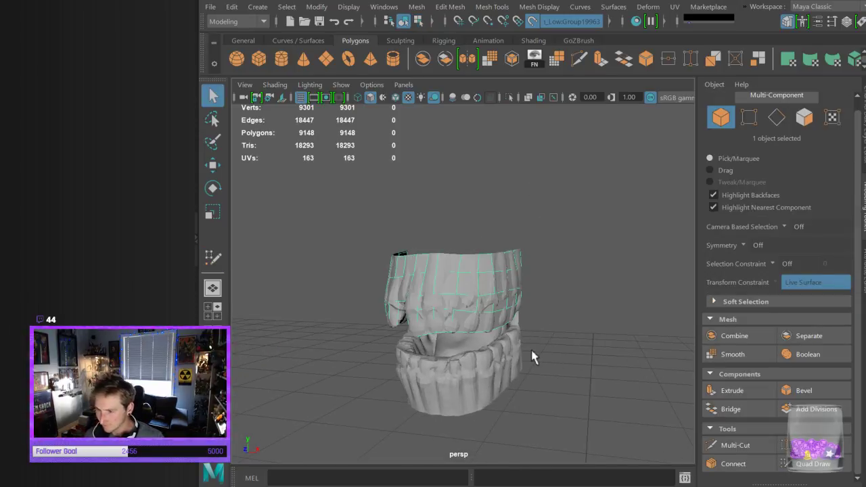
pyautogui.click(562, 317)
pyautogui.click(489, 267)
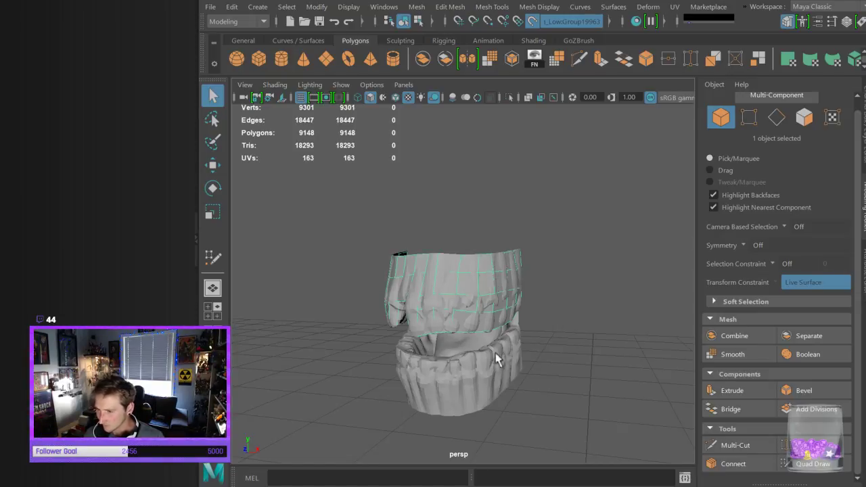
# Hide the teeth_hi layer to isolate the low-poly upper gum mesh, reselect the mesh and examine it
pyautogui.moveTo(564, 373)
pyautogui.keyDown('alt'); pyautogui.mouseDown()
pyautogui.moveTo(571, 384)
pyautogui.moveTo(564, 383)
pyautogui.mouseUp(); pyautogui.keyUp('alt')
pyautogui.click(861, 300)
pyautogui.click(862, 301)
pyautogui.click(861, 169)
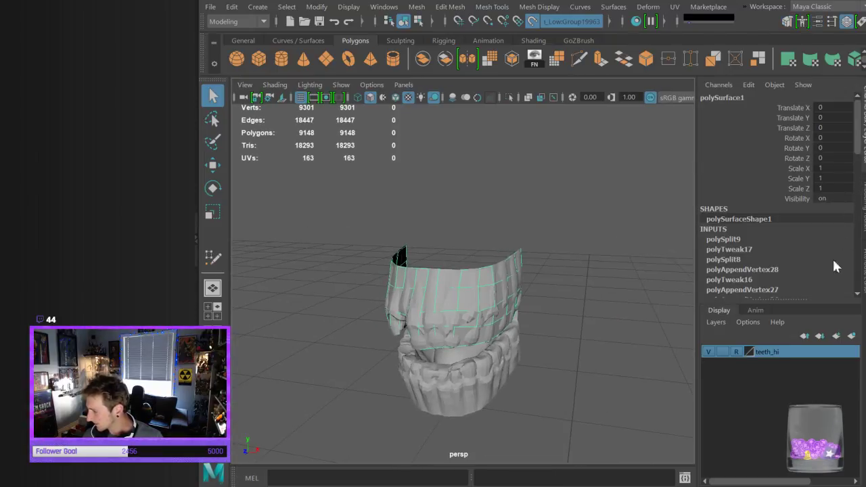
pyautogui.click(708, 353)
pyautogui.click(548, 395)
pyautogui.click(487, 319)
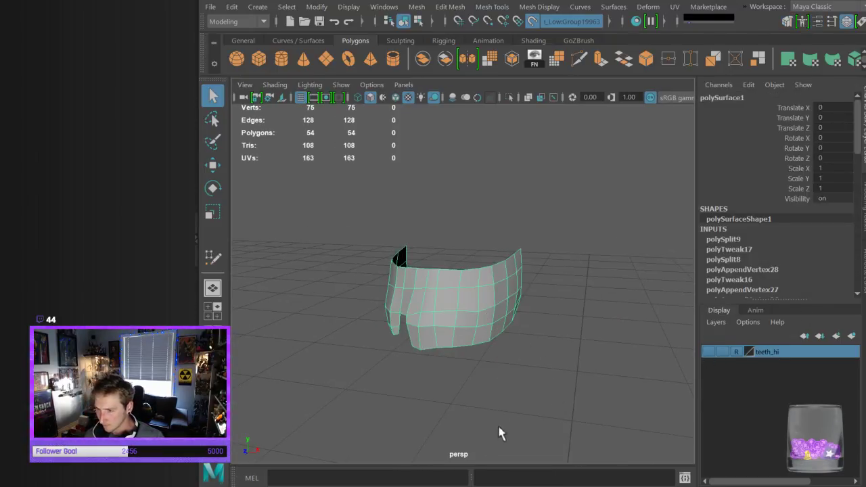
pyautogui.keyDown('alt'); pyautogui.moveTo(542, 416); pyautogui.dragTo(520, 419); pyautogui.keyUp('alt')
pyautogui.click(863, 242)
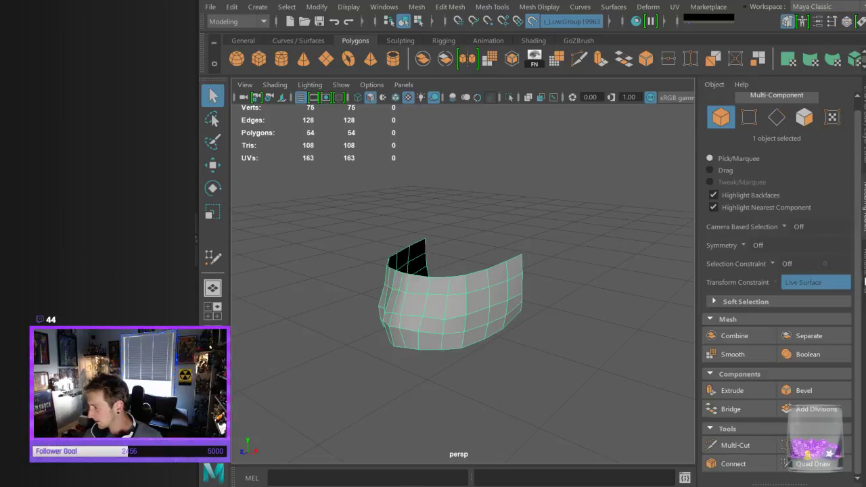
pyautogui.click(863, 274)
pyautogui.click(861, 243)
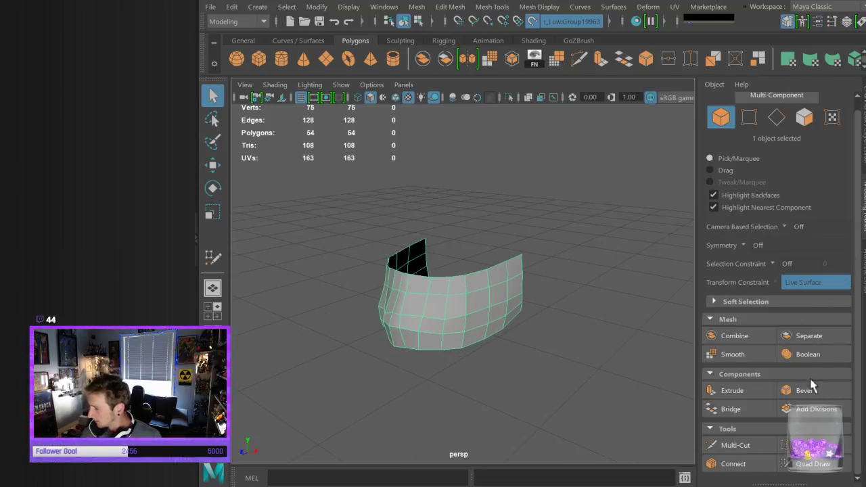
pyautogui.click(863, 205)
pyautogui.click(862, 226)
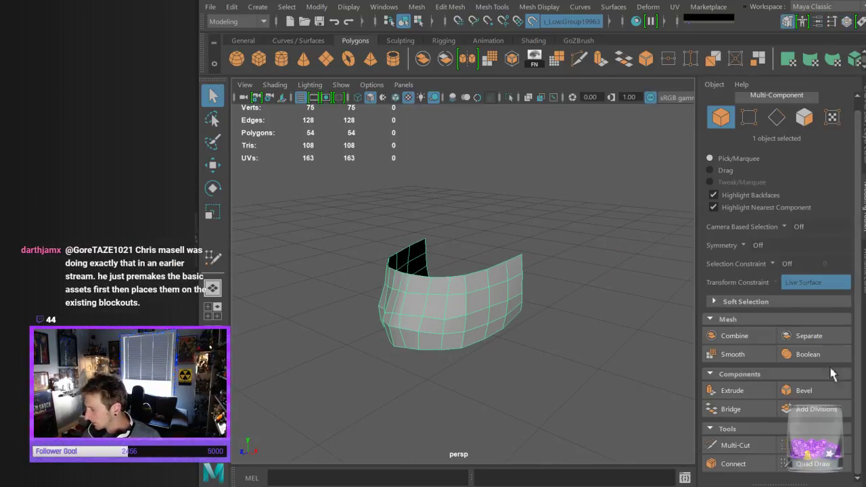
pyautogui.click(786, 443)
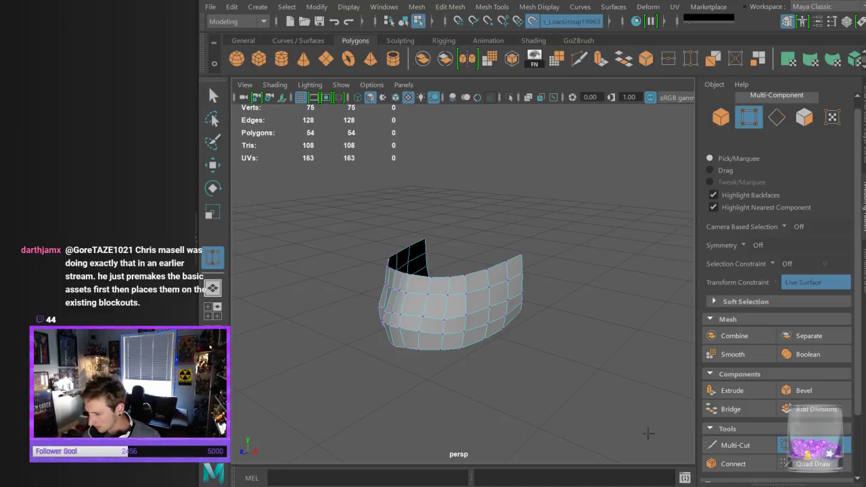
pyautogui.moveTo(543, 250); pyautogui.dragTo(574, 131, button='right')
pyautogui.press('q')
pyautogui.click(553, 259)
pyautogui.click(507, 299)
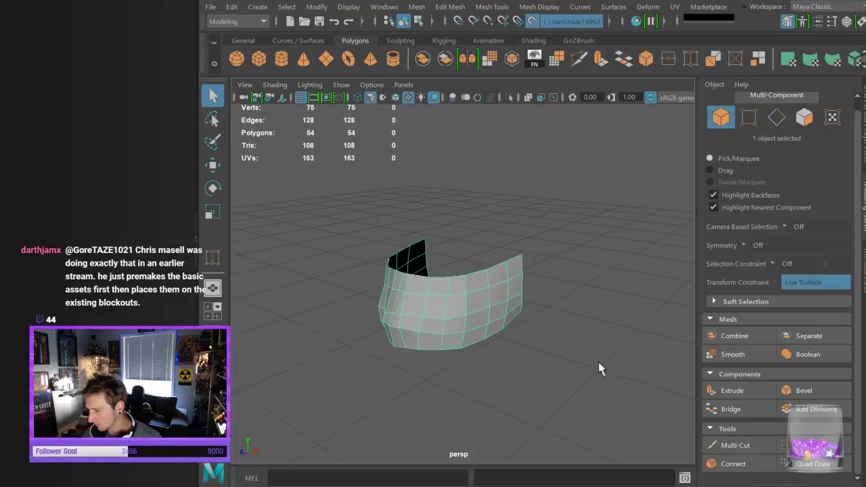
# Show the teeth_hi layer again and reselect the low-poly upper gum mesh
pyautogui.click(863, 287)
pyautogui.click(861, 154)
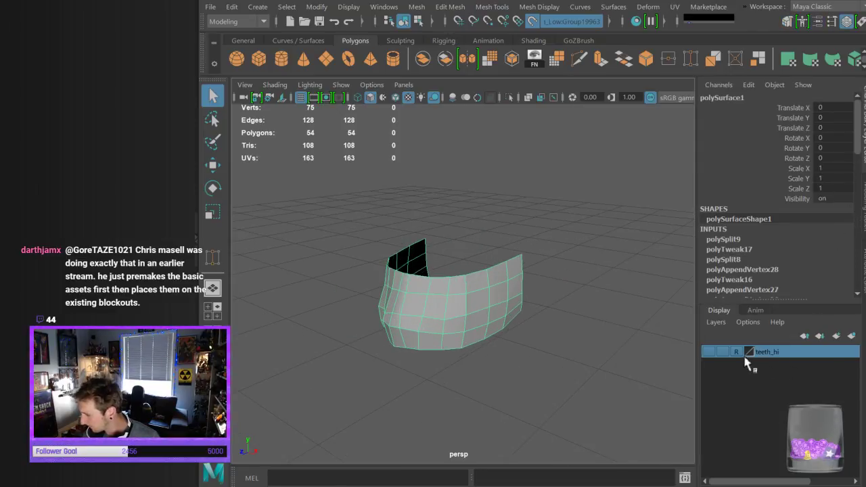
pyautogui.click(708, 352)
pyautogui.click(603, 384)
pyautogui.click(478, 303)
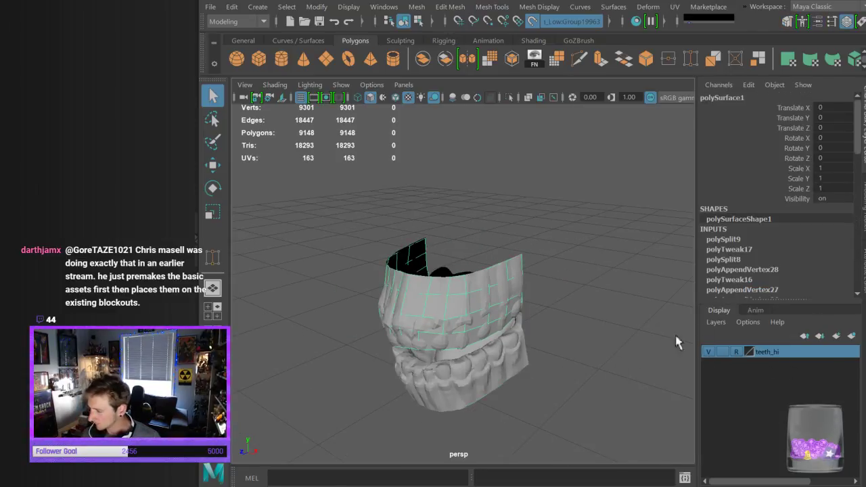
pyautogui.click(862, 209)
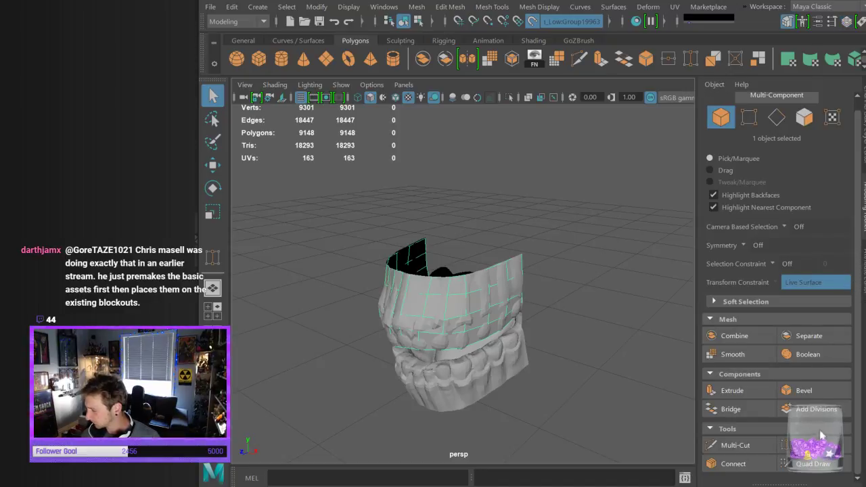
pyautogui.click(812, 464)
pyautogui.moveTo(561, 377)
pyautogui.keyDown('alt'); pyautogui.mouseDown()
pyautogui.moveTo(560, 300)
pyautogui.moveTo(589, 273)
pyautogui.moveTo(601, 303)
pyautogui.moveTo(653, 338)
pyautogui.moveTo(640, 334)
pyautogui.mouseUp(); pyautogui.keyUp('alt')
pyautogui.scroll(5, 609, 323)
pyautogui.keyDown('alt'); pyautogui.moveTo(640, 334); pyautogui.dragTo(646, 343, button='middle'); pyautogui.keyUp('alt')
pyautogui.keyDown('alt'); pyautogui.moveTo(646, 345); pyautogui.dragTo(604, 380); pyautogui.keyUp('alt')
pyautogui.keyDown('alt'); pyautogui.moveTo(604, 380); pyautogui.dragTo(597, 362, button='right'); pyautogui.keyUp('alt')
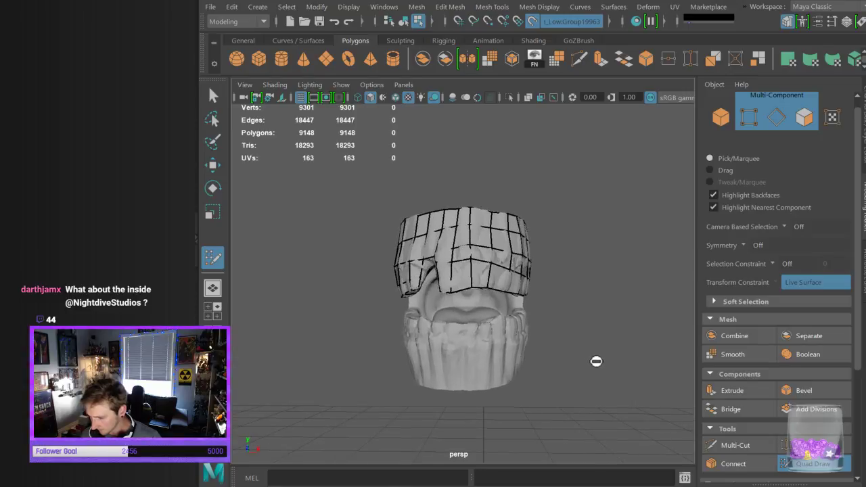
pyautogui.moveTo(526, 226); pyautogui.dragTo(572, 114, button='right')
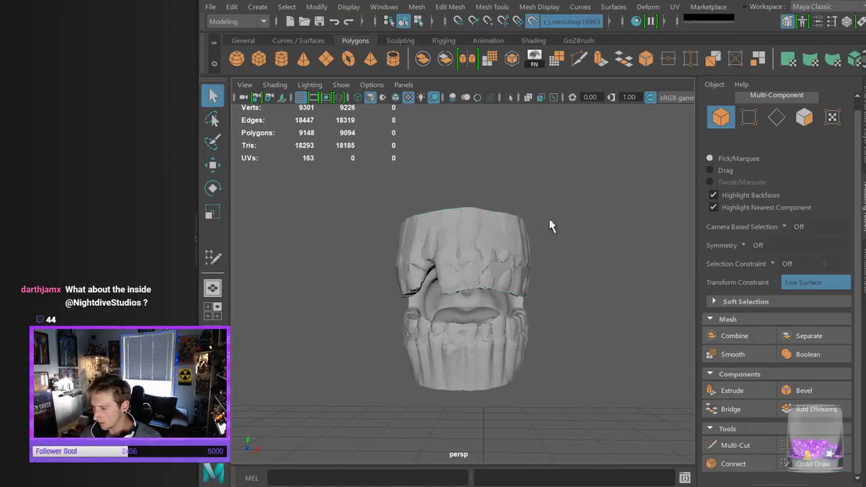
# Make the teeth_hi layer selectable, turn off the live surface and select the high-poly teeth mesh
pyautogui.keyDown('alt'); pyautogui.moveTo(510, 350); pyautogui.dragTo(553, 380); pyautogui.keyUp('alt')
pyautogui.click(863, 270)
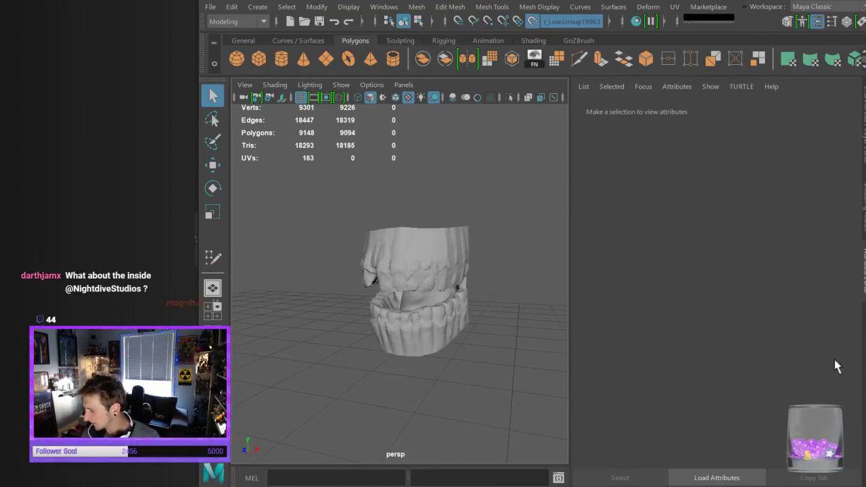
pyautogui.click(863, 267)
pyautogui.click(863, 135)
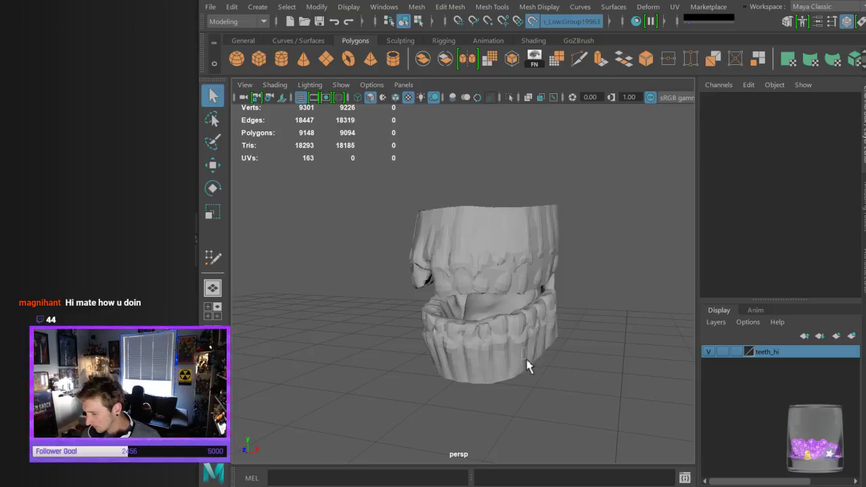
pyautogui.click(534, 22)
pyautogui.click(549, 318)
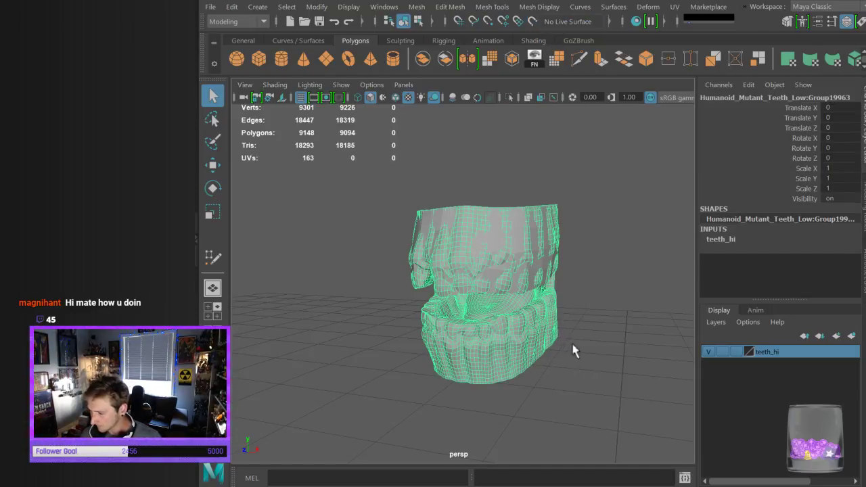
pyautogui.moveTo(592, 370)
pyautogui.keyDown('alt'); pyautogui.mouseDown()
pyautogui.moveTo(610, 359)
pyautogui.moveTo(603, 375)
pyautogui.mouseUp(); pyautogui.keyUp('alt')
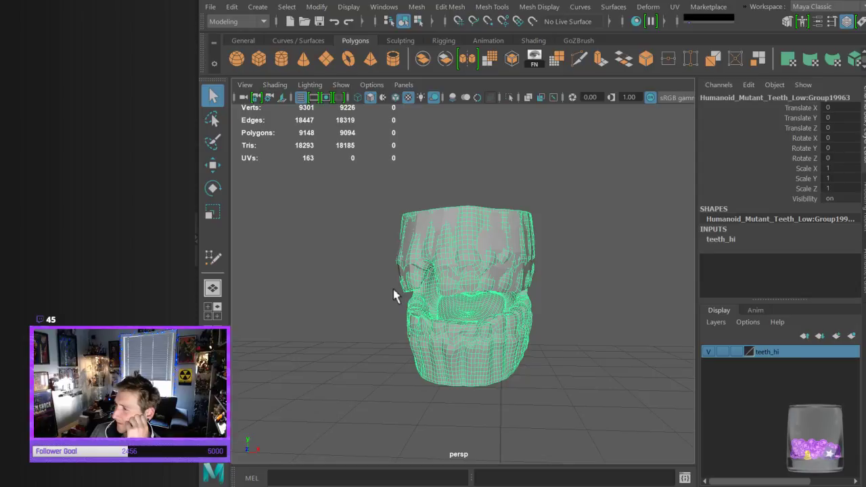
# Rename the high-poly teeth mesh Humanoid_Mutant_Teeth_Low1 and select it
pyautogui.click(863, 65)
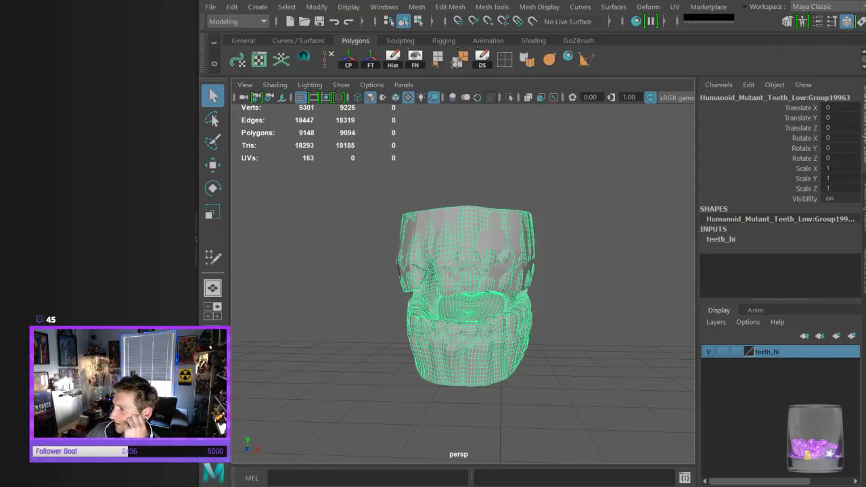
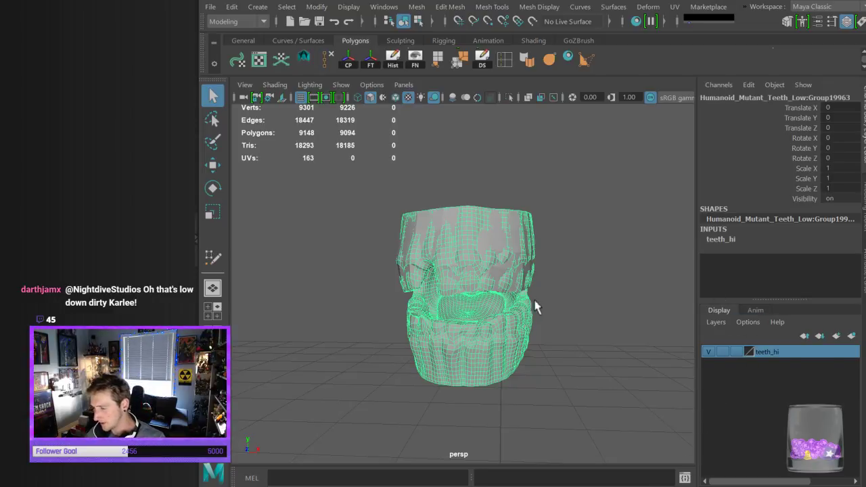
pyautogui.keyDown('alt'); pyautogui.moveTo(541, 338); pyautogui.dragTo(400, 318); pyautogui.keyUp('alt')
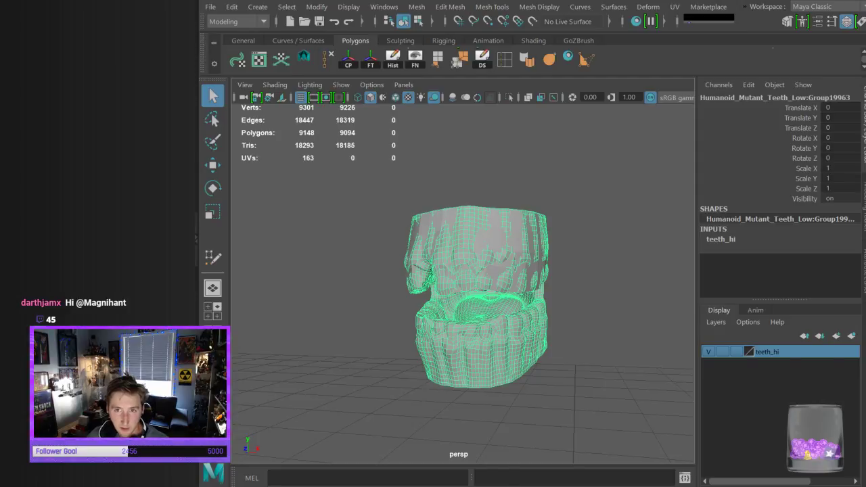
pyautogui.press('Return')
pyautogui.click(338, 299)
pyautogui.click(483, 363)
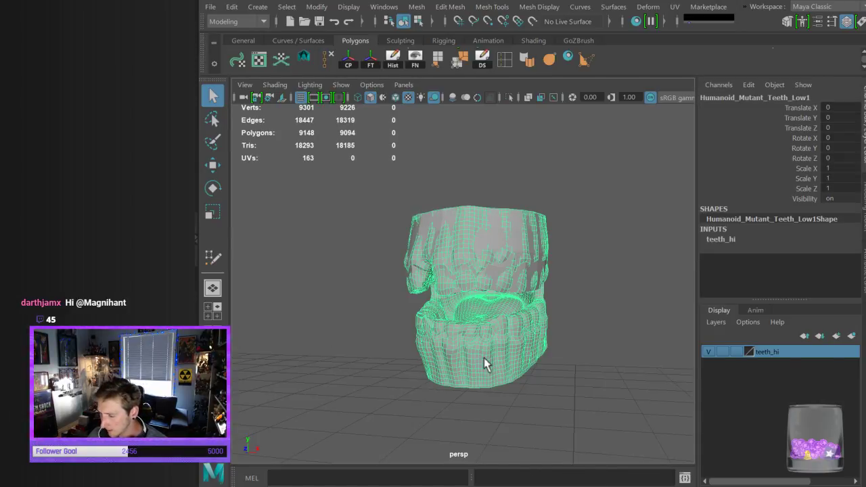
# Duplicate the high-poly teeth mesh, hide the original and select the duplicate
pyautogui.hotkey('ctrl', 'd')
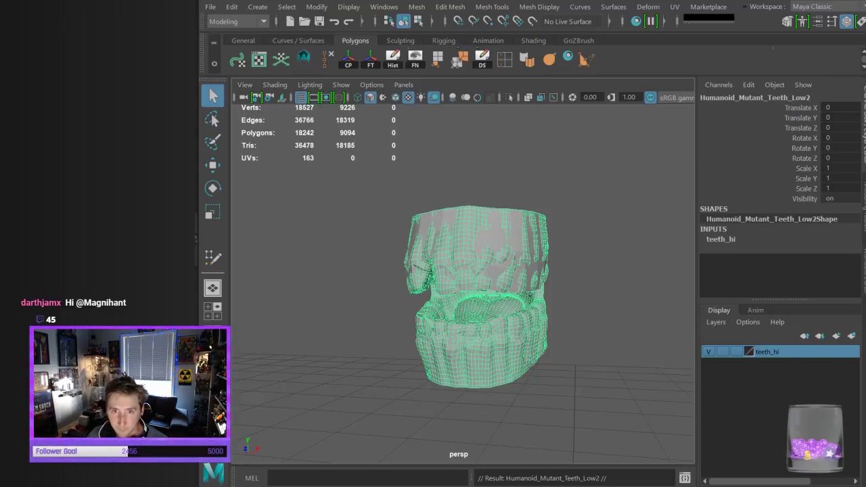
pyautogui.click(483, 363)
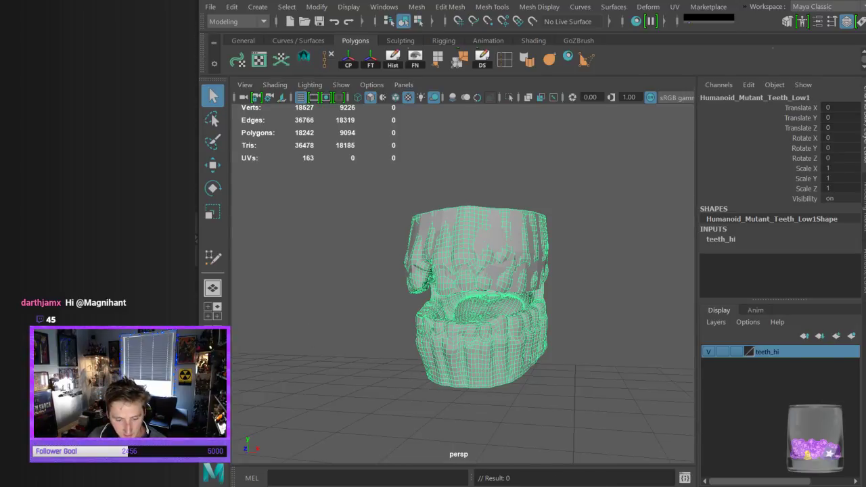
pyautogui.hotkey('ctrl', 'h')
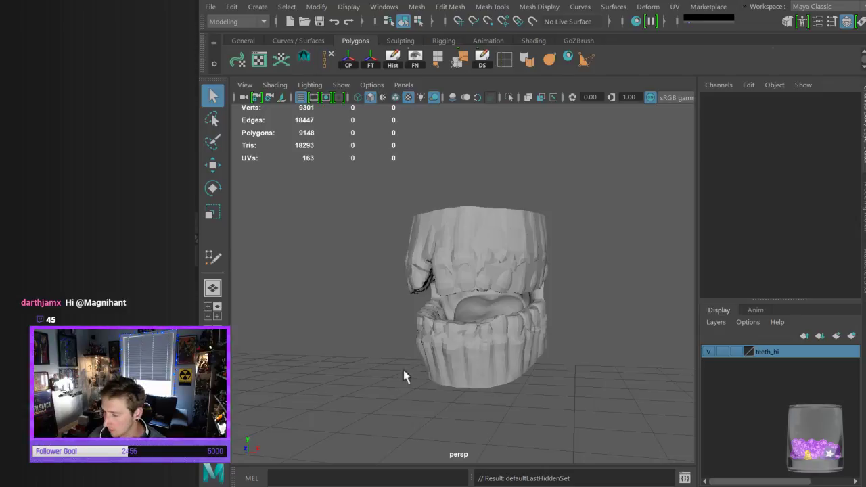
pyautogui.click(503, 356)
pyautogui.moveTo(503, 356)
pyautogui.keyDown('alt'); pyautogui.mouseDown()
pyautogui.moveTo(496, 361)
pyautogui.moveTo(506, 367)
pyautogui.moveTo(494, 359)
pyautogui.mouseUp(); pyautogui.keyUp('alt')
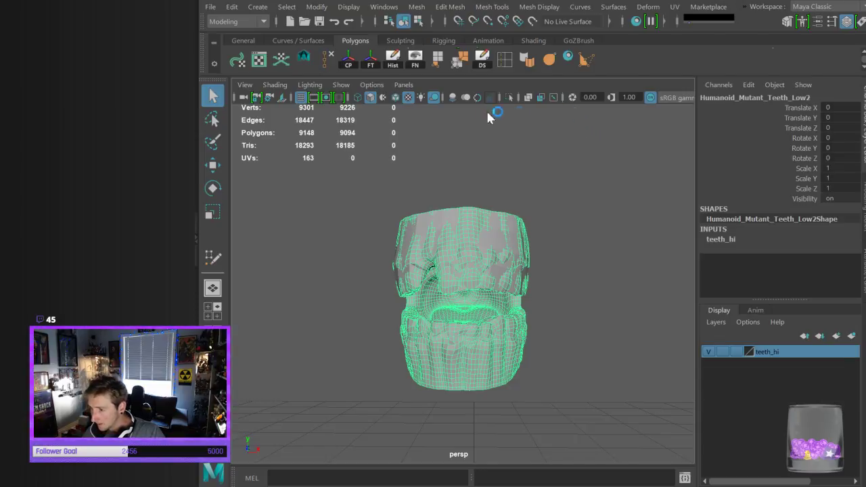
pyautogui.keyDown('alt'); pyautogui.moveTo(558, 284); pyautogui.dragTo(548, 293); pyautogui.keyUp('alt')
pyautogui.moveTo(390, 313); pyautogui.dragTo(561, 423)
pyautogui.keyDown('alt'); pyautogui.moveTo(539, 354); pyautogui.dragTo(479, 332, button='right'); pyautogui.keyUp('alt')
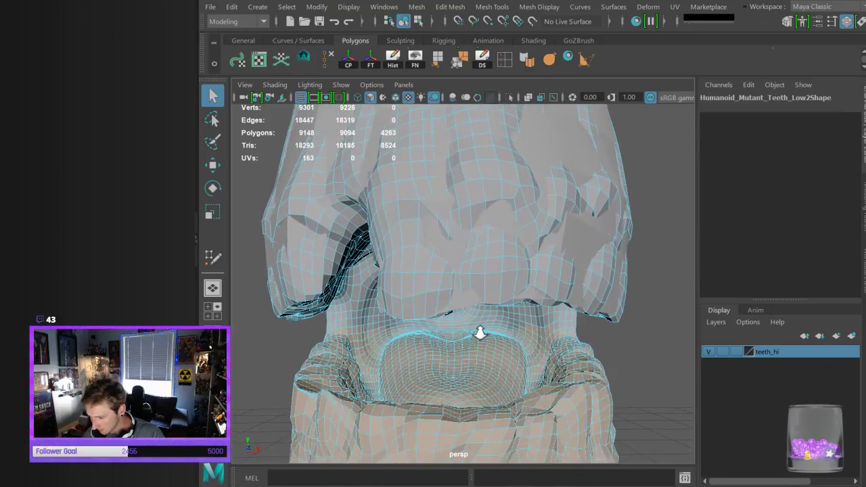
pyautogui.keyDown('shift'); pyautogui.click(414, 329); pyautogui.keyUp('shift')
pyautogui.keyDown('shift'); pyautogui.click(417, 328); pyautogui.keyUp('shift')
pyautogui.keyDown('shift'); pyautogui.click(410, 328); pyautogui.keyUp('shift')
pyautogui.keyDown('shift'); pyautogui.click(417, 329); pyautogui.keyUp('shift')
pyautogui.keyDown('shift'); pyautogui.click(407, 329); pyautogui.keyUp('shift')
pyautogui.keyDown('shift'); pyautogui.click(395, 330); pyautogui.keyUp('shift')
pyautogui.keyDown('shift'); pyautogui.click(389, 326); pyautogui.keyUp('shift')
pyautogui.keyDown('shift'); pyautogui.click(390, 324); pyautogui.keyUp('shift')
pyautogui.keyDown('shift'); pyautogui.click(394, 324); pyautogui.keyUp('shift')
pyautogui.keyDown('shift'); pyautogui.click(399, 330); pyautogui.keyUp('shift')
pyautogui.keyDown('shift'); pyautogui.doubleClick(408, 328); pyautogui.keyUp('shift')
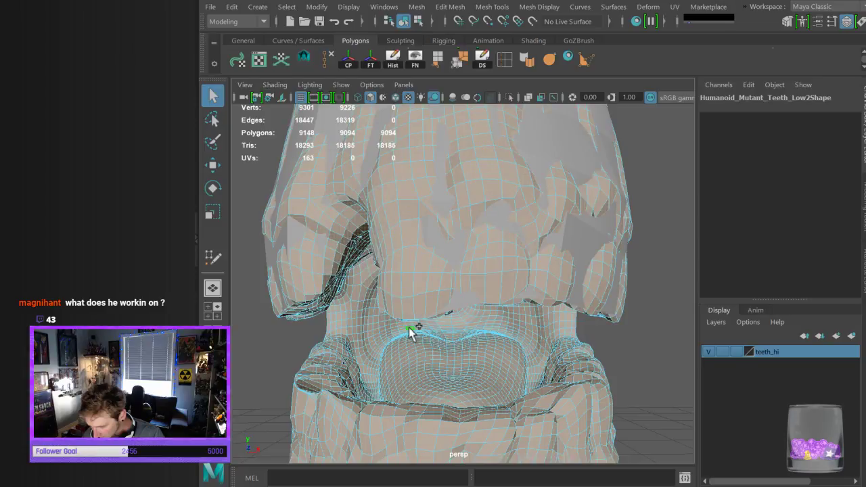
pyautogui.hotkey('ctrl', 'z')
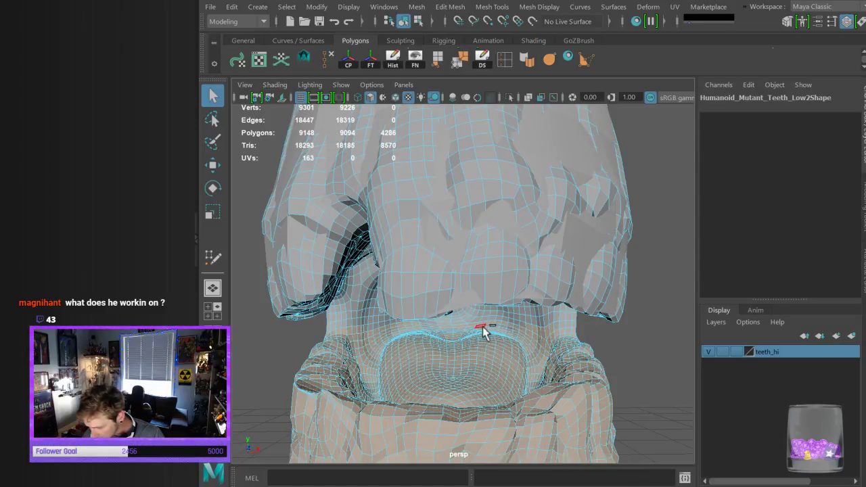
pyautogui.keyDown('ctrl'); pyautogui.moveTo(479, 324); pyautogui.dragTo(516, 351); pyautogui.keyUp('ctrl')
pyautogui.keyDown('alt'); pyautogui.moveTo(589, 410); pyautogui.dragTo(555, 368, button='right'); pyautogui.keyUp('alt')
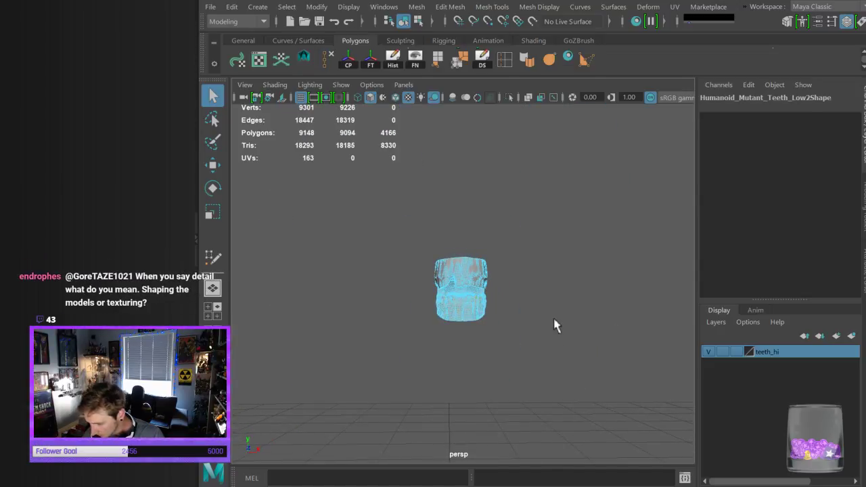
pyautogui.click(553, 326)
# Delete all faces of the lower teeth and lower jaw from the duplicated high-poly mesh
pyautogui.scroll(5, 526, 320)
pyautogui.moveTo(395, 308); pyautogui.dragTo(556, 424)
pyautogui.press('Delete')
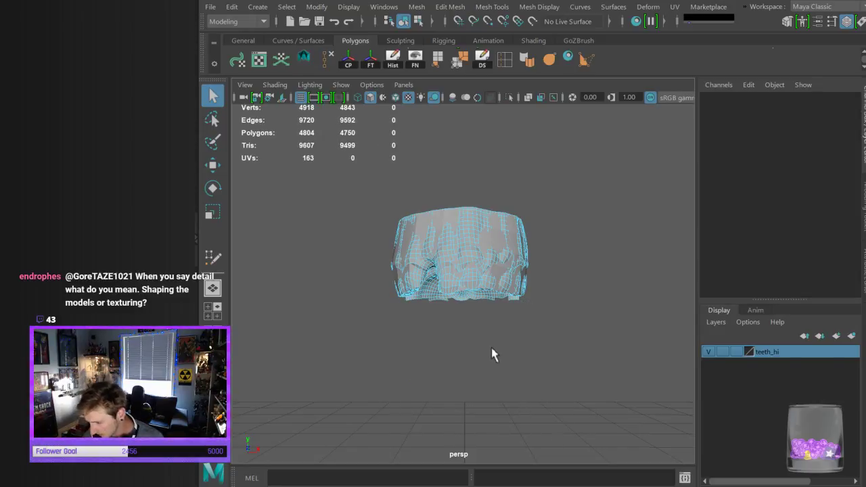
# Delete the leftover face strips protruding below the cut edge of the upper teeth duplicate
pyautogui.scroll(5, 481, 348)
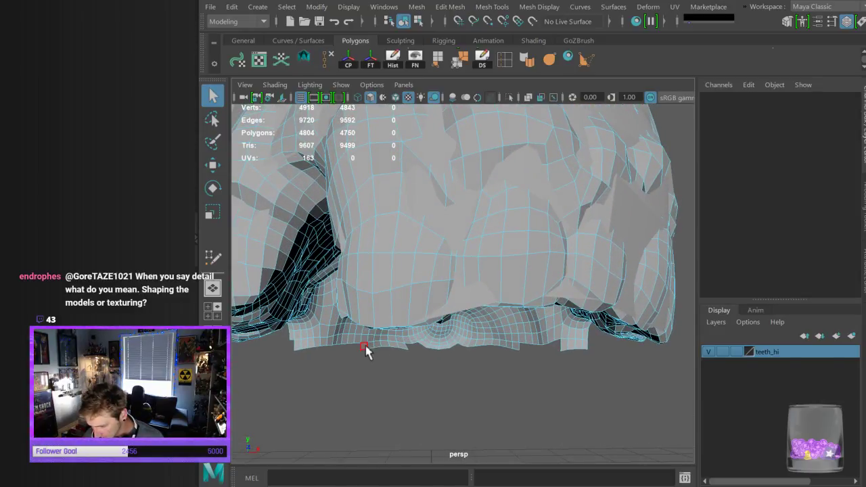
pyautogui.moveTo(364, 350); pyautogui.dragTo(367, 350)
pyautogui.keyDown('shift'); pyautogui.moveTo(561, 340); pyautogui.dragTo(567, 349); pyautogui.keyUp('shift')
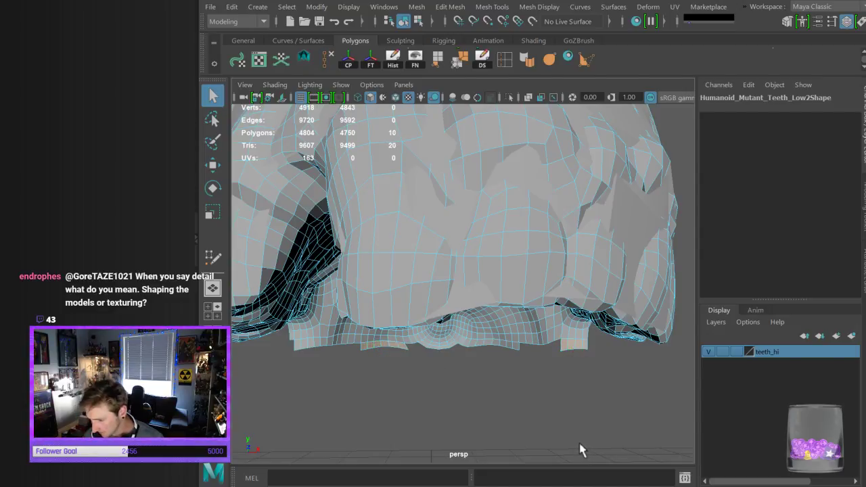
pyautogui.press('Delete')
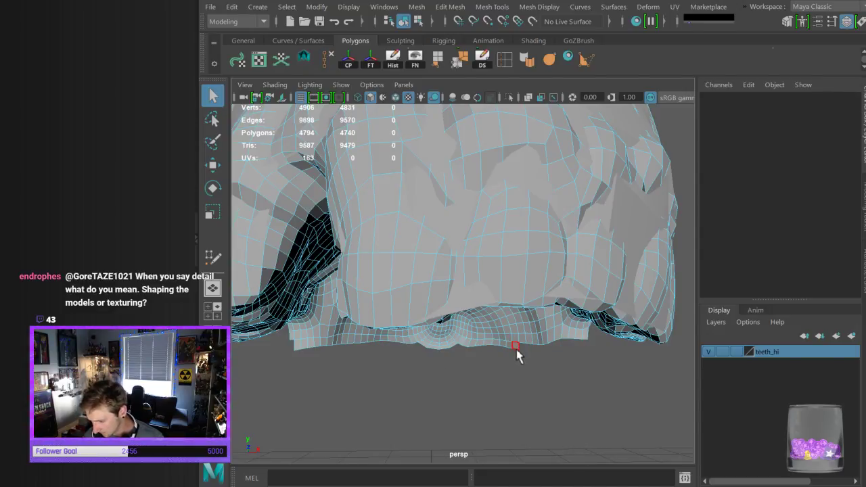
pyautogui.click(515, 347)
pyautogui.keyDown('shift'); pyautogui.doubleClick(510, 347); pyautogui.keyUp('shift')
pyautogui.keyDown('alt'); pyautogui.moveTo(510, 350); pyautogui.dragTo(508, 384); pyautogui.keyUp('alt')
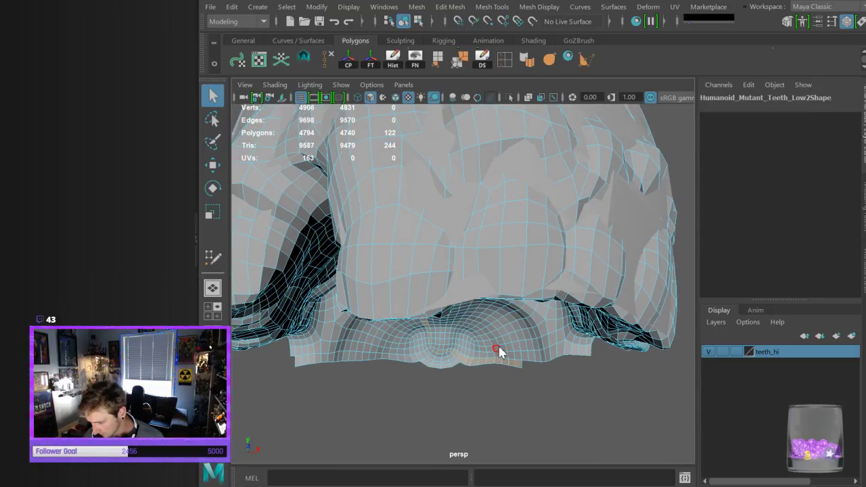
# Return to object selection and make the trimmed upper teeth duplicate the live surface
pyautogui.moveTo(540, 137); pyautogui.dragTo(545, 121, button='right')
pyautogui.click(546, 409)
pyautogui.keyDown('alt'); pyautogui.moveTo(547, 410); pyautogui.dragTo(533, 389, button='right'); pyautogui.keyUp('alt')
pyautogui.keyDown('alt'); pyautogui.moveTo(534, 401); pyautogui.dragTo(528, 394); pyautogui.keyUp('alt')
pyautogui.click(477, 307)
pyautogui.keyDown('alt'); pyautogui.moveTo(497, 298); pyautogui.dragTo(552, 292, button='right'); pyautogui.keyUp('alt')
pyautogui.click(532, 21)
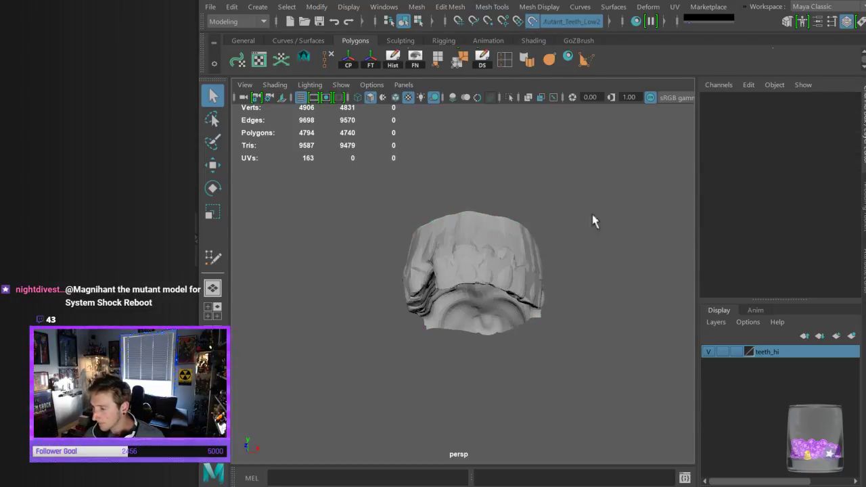
# Select the low-poly teeth mesh and Quad Draw the first quad inward across the biting edge of the upper teeth
pyautogui.click(517, 251)
pyautogui.keyDown('alt'); pyautogui.moveTo(517, 250); pyautogui.dragTo(582, 240); pyautogui.keyUp('alt')
pyautogui.click(857, 215)
pyautogui.click(864, 214)
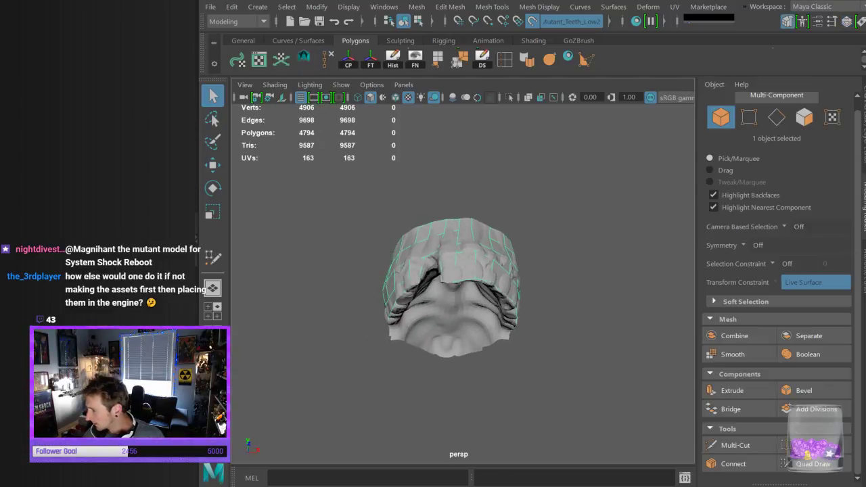
pyautogui.click(812, 463)
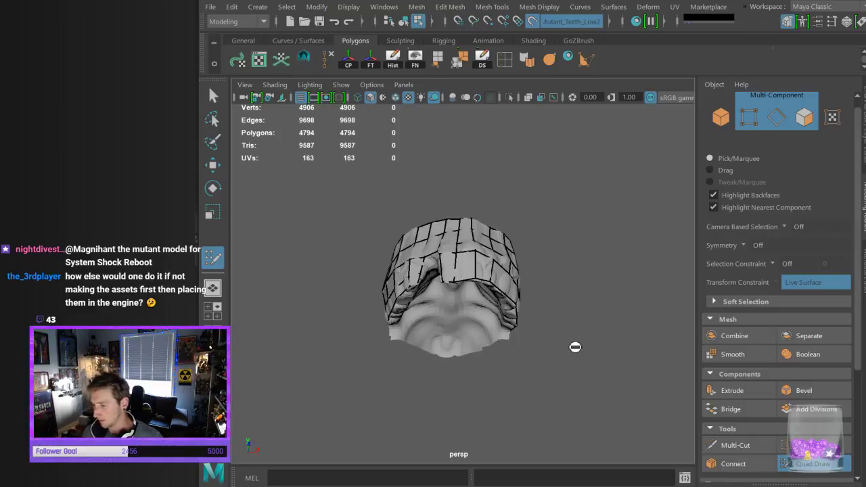
pyautogui.keyDown('alt'); pyautogui.moveTo(567, 330); pyautogui.dragTo(527, 323); pyautogui.keyUp('alt')
pyautogui.keyDown('alt'); pyautogui.moveTo(528, 324); pyautogui.dragTo(641, 293, button='right'); pyautogui.keyUp('alt')
pyautogui.keyDown('alt'); pyautogui.moveTo(641, 294); pyautogui.dragTo(594, 310, button='middle'); pyautogui.keyUp('alt')
pyautogui.moveTo(594, 310)
pyautogui.keyDown('alt'); pyautogui.mouseDown()
pyautogui.moveTo(568, 316)
pyautogui.moveTo(607, 285)
pyautogui.moveTo(601, 280)
pyautogui.moveTo(582, 304)
pyautogui.mouseUp(); pyautogui.keyUp('alt')
pyautogui.keyDown('alt'); pyautogui.moveTo(533, 361); pyautogui.dragTo(560, 347); pyautogui.keyUp('alt')
pyautogui.click(541, 269)
pyautogui.keyDown('shift'); pyautogui.click(563, 274); pyautogui.keyUp('shift')
# Extend the inner quad strip along the biting edges of the upper teeth toward the front teeth
pyautogui.moveTo(589, 247)
pyautogui.keyDown('alt'); pyautogui.mouseDown()
pyautogui.moveTo(532, 257)
pyautogui.moveTo(541, 241)
pyautogui.moveTo(533, 231)
pyautogui.moveTo(605, 236)
pyautogui.moveTo(567, 223)
pyautogui.moveTo(581, 321)
pyautogui.moveTo(513, 328)
pyautogui.moveTo(530, 326)
pyautogui.mouseUp(); pyautogui.keyUp('alt')
pyautogui.keyDown('shift'); pyautogui.click(547, 271); pyautogui.keyUp('shift')
pyautogui.keyDown('shift'); pyautogui.click(534, 319); pyautogui.keyUp('shift')
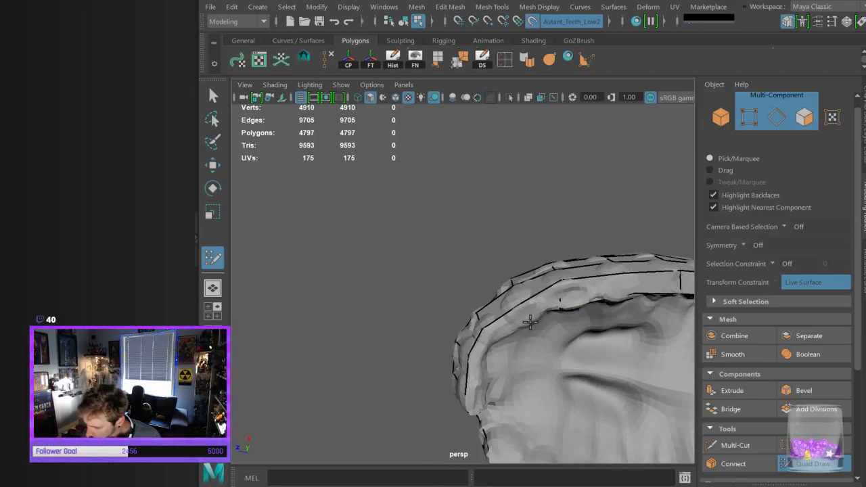
pyautogui.keyDown('shift'); pyautogui.click(536, 311); pyautogui.keyUp('shift')
pyautogui.keyDown('alt'); pyautogui.moveTo(529, 348); pyautogui.dragTo(549, 317); pyautogui.keyUp('alt')
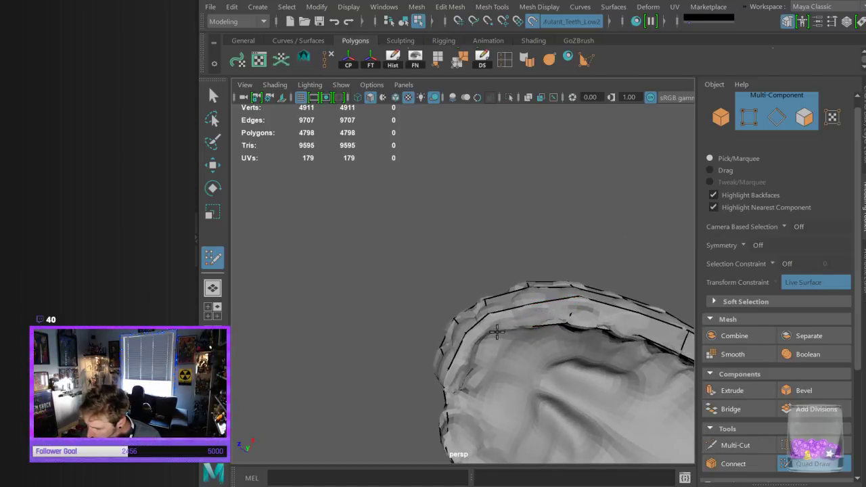
pyautogui.keyDown('shift'); pyautogui.click(508, 323); pyautogui.keyUp('shift')
pyautogui.keyDown('alt'); pyautogui.moveTo(510, 350); pyautogui.dragTo(543, 307); pyautogui.keyUp('alt')
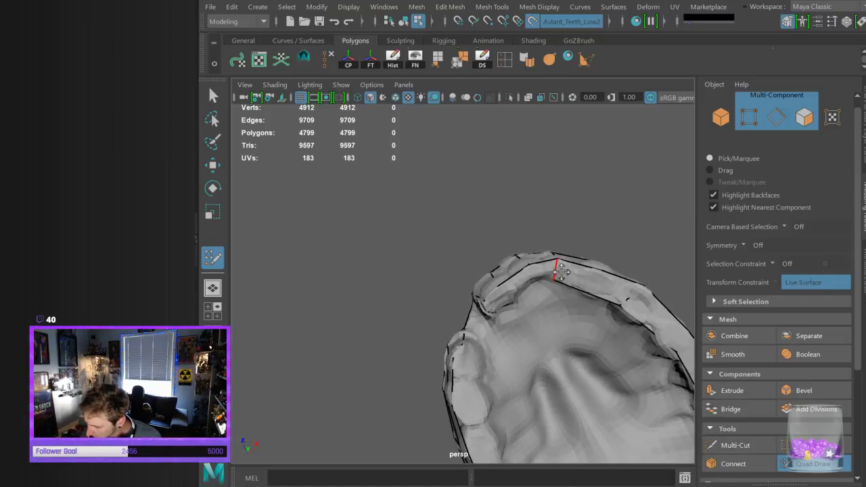
pyautogui.keyDown('shift'); pyautogui.click(541, 278); pyautogui.keyUp('shift')
pyautogui.moveTo(510, 287)
pyautogui.keyDown('alt'); pyautogui.mouseDown()
pyautogui.moveTo(497, 291)
pyautogui.moveTo(534, 291)
pyautogui.moveTo(538, 308)
pyautogui.mouseUp(); pyautogui.keyUp('alt')
pyautogui.keyDown('shift'); pyautogui.click(534, 305); pyautogui.keyUp('shift')
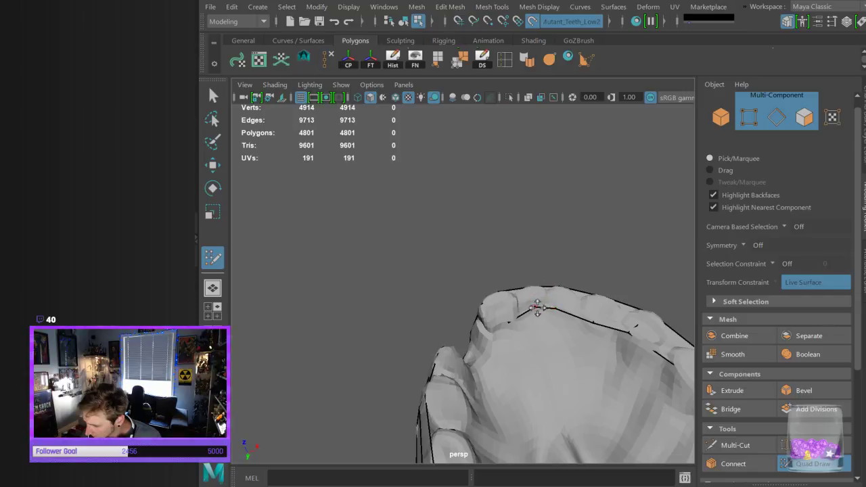
# Refine the strip's vertices with Quad Draw so they follow the biting edges of the upper teeth
pyautogui.keyDown('alt'); pyautogui.moveTo(566, 263); pyautogui.dragTo(503, 257); pyautogui.keyUp('alt')
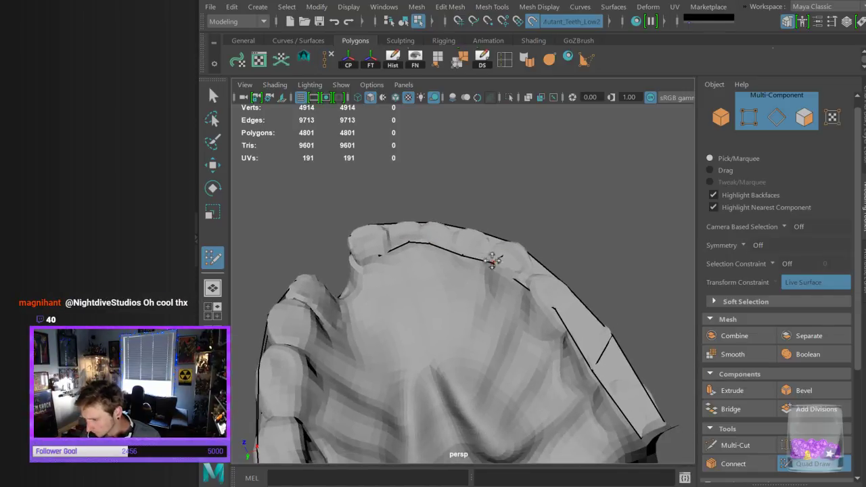
pyautogui.keyDown('alt'); pyautogui.moveTo(471, 207); pyautogui.dragTo(487, 254); pyautogui.keyUp('alt')
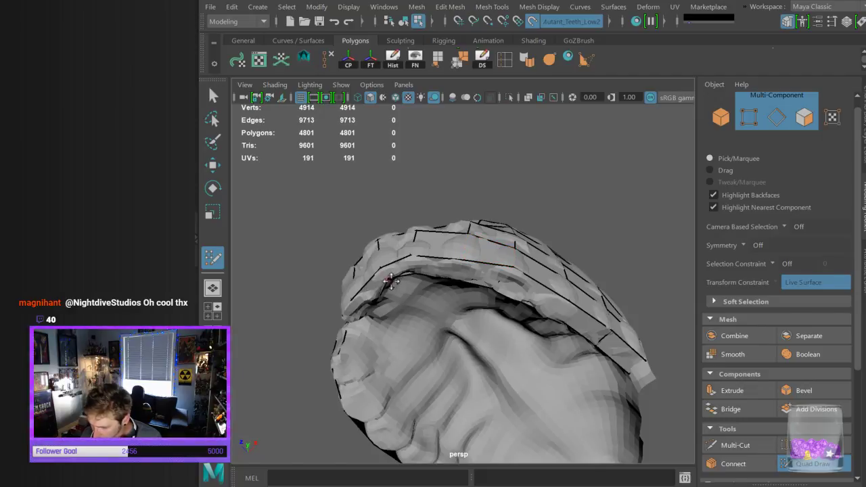
pyautogui.keyDown('alt'); pyautogui.moveTo(414, 276); pyautogui.dragTo(464, 257); pyautogui.keyUp('alt')
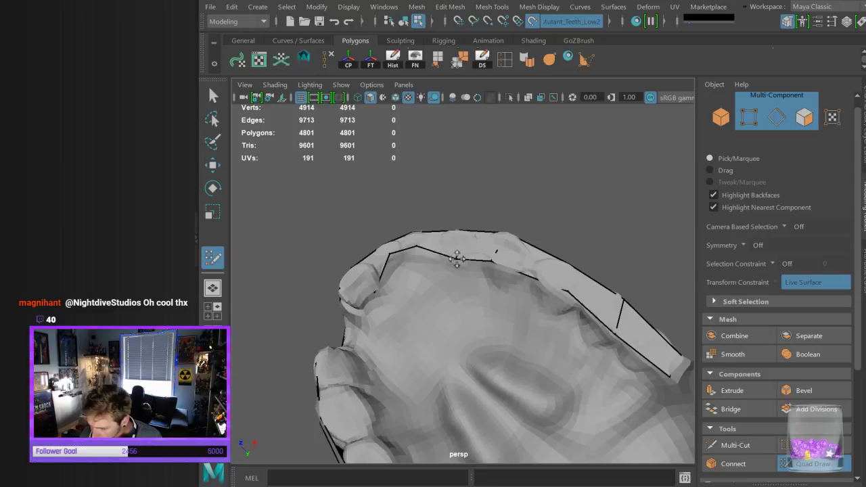
pyautogui.keyDown('alt'); pyautogui.moveTo(495, 221); pyautogui.dragTo(399, 260); pyautogui.keyUp('alt')
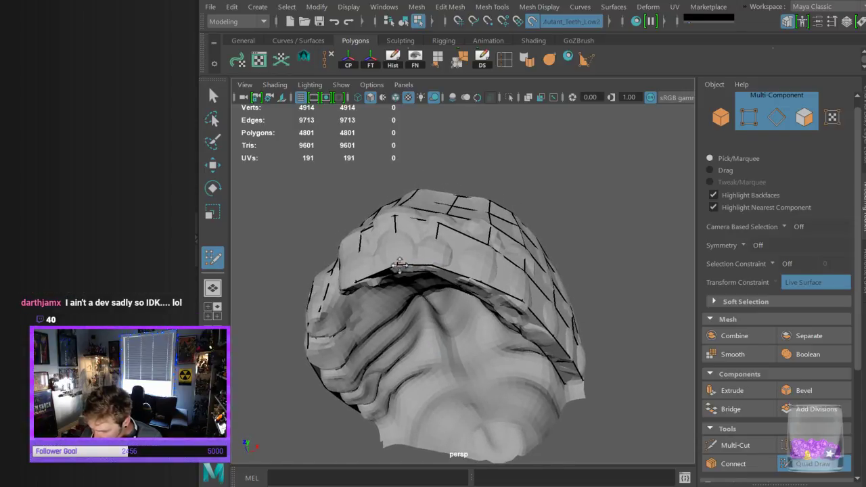
pyautogui.keyDown('alt'); pyautogui.moveTo(467, 267); pyautogui.dragTo(523, 298); pyautogui.keyUp('alt')
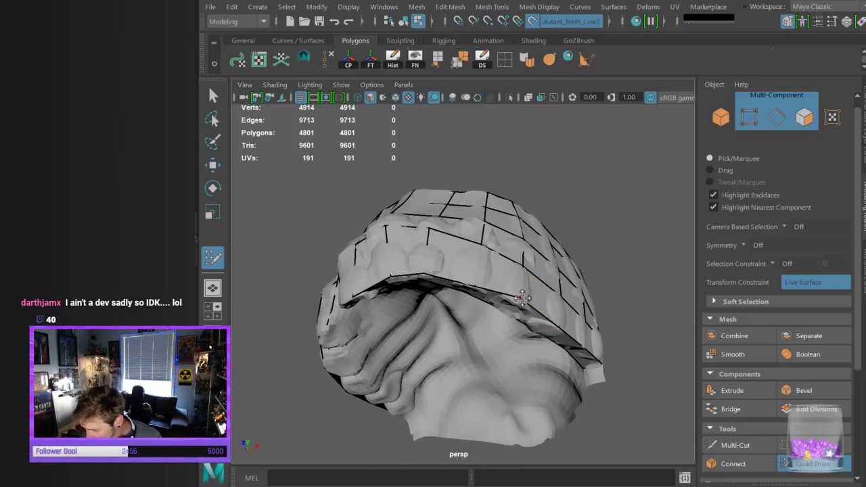
pyautogui.keyDown('alt'); pyautogui.moveTo(605, 279); pyautogui.dragTo(579, 274); pyautogui.keyUp('alt')
pyautogui.keyDown('alt'); pyautogui.moveTo(656, 237); pyautogui.dragTo(508, 261, button='middle'); pyautogui.keyUp('alt')
pyautogui.keyDown('alt'); pyautogui.moveTo(508, 297); pyautogui.dragTo(552, 307); pyautogui.keyUp('alt')
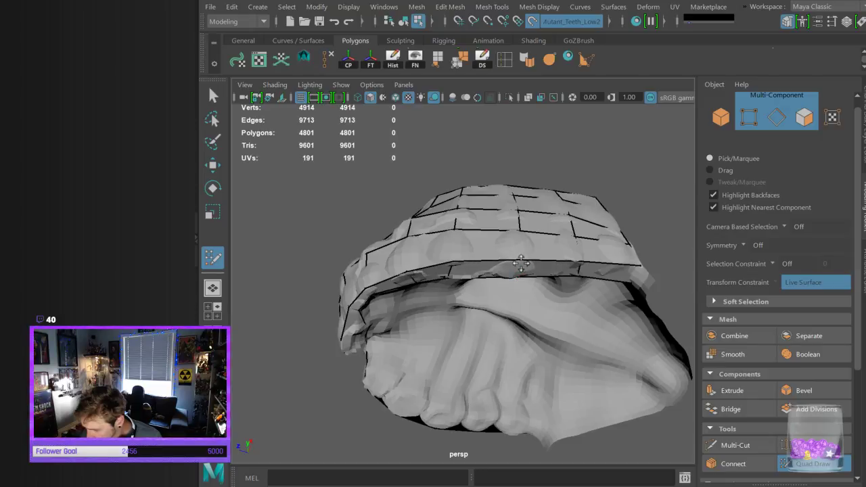
pyautogui.keyDown('alt'); pyautogui.moveTo(520, 269); pyautogui.dragTo(566, 242); pyautogui.keyUp('alt')
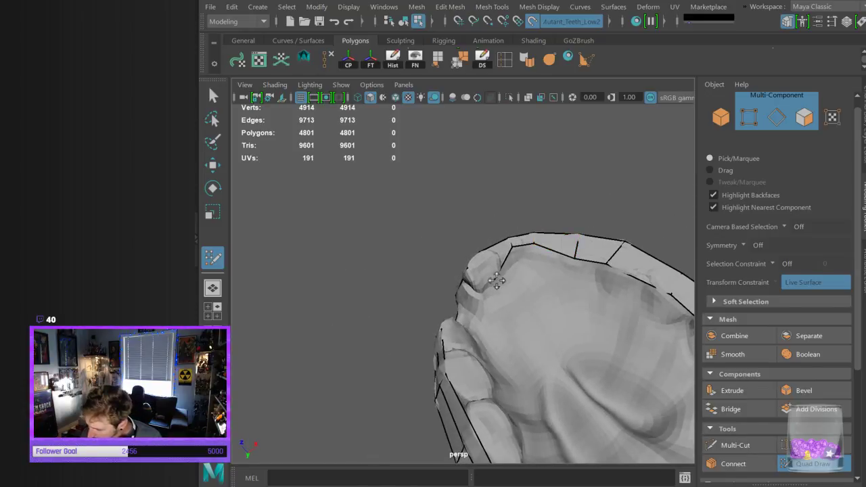
pyautogui.moveTo(492, 274)
pyautogui.keyDown('alt'); pyautogui.mouseDown()
pyautogui.moveTo(559, 290)
pyautogui.moveTo(497, 286)
pyautogui.moveTo(556, 282)
pyautogui.moveTo(570, 265)
pyautogui.moveTo(553, 249)
pyautogui.moveTo(547, 298)
pyautogui.moveTo(498, 315)
pyautogui.mouseUp(); pyautogui.keyUp('alt')
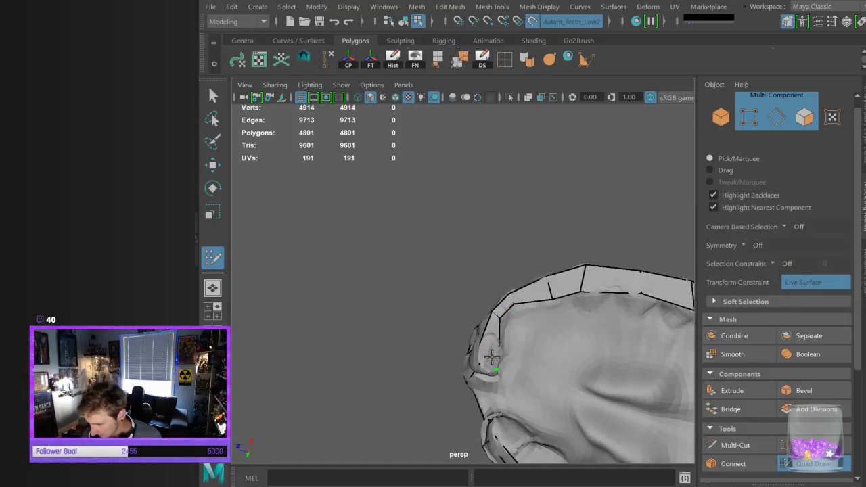
# Add a quad across the biting edge of the front tooth beside the missing-tooth gap
pyautogui.keyDown('shift'); pyautogui.click(491, 356); pyautogui.keyUp('shift')
pyautogui.moveTo(556, 344)
pyautogui.keyDown('alt'); pyautogui.mouseDown()
pyautogui.moveTo(521, 336)
pyautogui.moveTo(507, 315)
pyautogui.moveTo(476, 338)
pyautogui.mouseUp(); pyautogui.keyUp('alt')
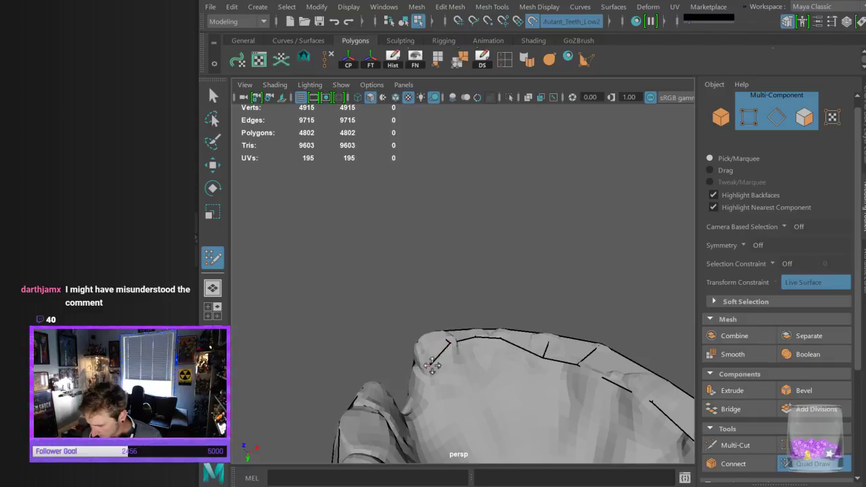
pyautogui.keyDown('alt'); pyautogui.moveTo(425, 349); pyautogui.dragTo(505, 326); pyautogui.keyUp('alt')
pyautogui.keyDown('alt'); pyautogui.moveTo(566, 326); pyautogui.dragTo(633, 370); pyautogui.keyUp('alt')
pyautogui.keyDown('alt'); pyautogui.moveTo(633, 370); pyautogui.dragTo(605, 363, button='right'); pyautogui.keyUp('alt')
pyautogui.keyDown('alt'); pyautogui.moveTo(604, 363); pyautogui.dragTo(623, 378); pyautogui.keyUp('alt')
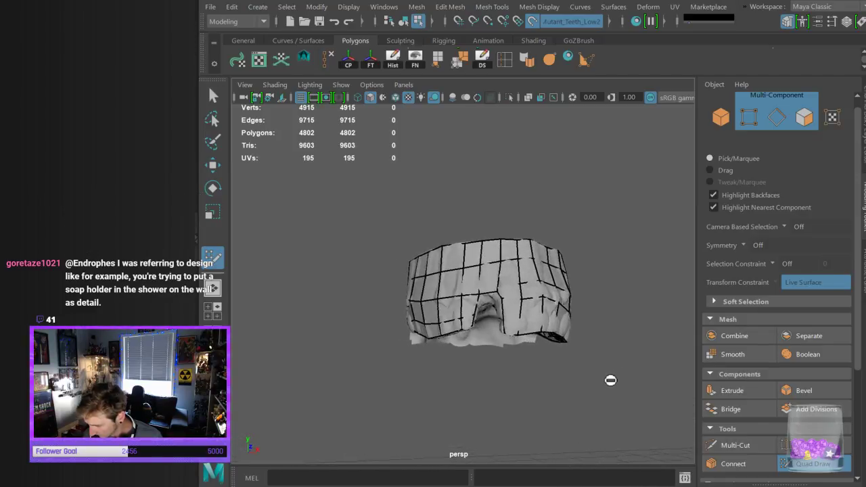
pyautogui.keyDown('alt'); pyautogui.moveTo(608, 371); pyautogui.dragTo(568, 357, button='right'); pyautogui.keyUp('alt')
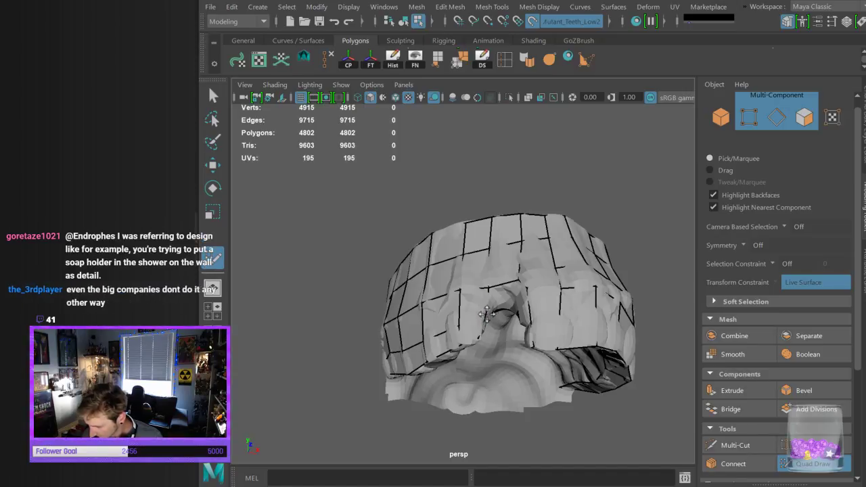
# Quad Draw two adjoining quads on the palate just behind the missing-tooth gap and the neighbouring front tooth
pyautogui.keyDown('alt'); pyautogui.moveTo(488, 312); pyautogui.dragTo(518, 278); pyautogui.keyUp('alt')
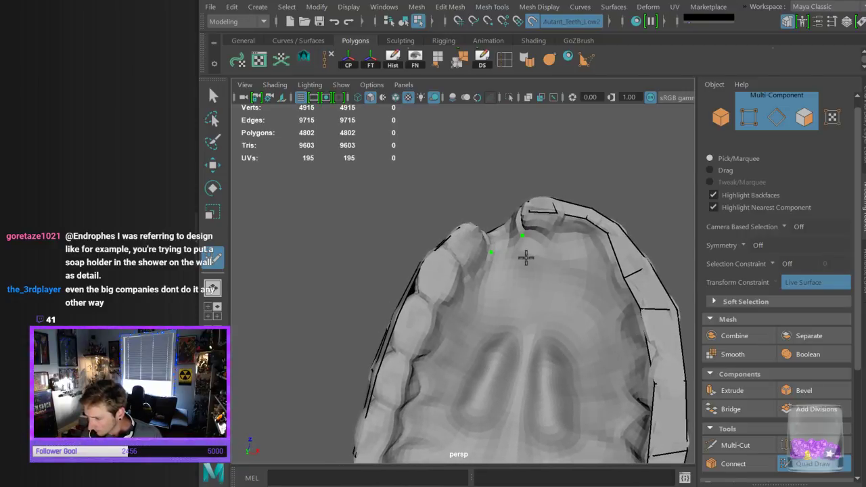
pyautogui.click(499, 276)
pyautogui.keyDown('shift'); pyautogui.click(513, 260); pyautogui.keyUp('shift')
pyautogui.moveTo(565, 294)
pyautogui.keyDown('alt'); pyautogui.mouseDown()
pyautogui.moveTo(521, 271)
pyautogui.moveTo(480, 291)
pyautogui.moveTo(524, 259)
pyautogui.mouseUp(); pyautogui.keyUp('alt')
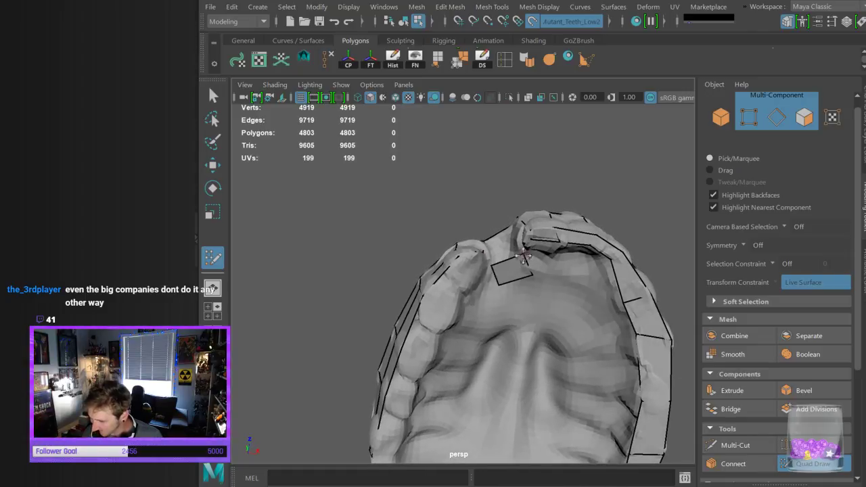
pyautogui.keyDown('alt'); pyautogui.moveTo(549, 261); pyautogui.dragTo(546, 286, button='middle'); pyautogui.keyUp('alt')
pyautogui.moveTo(546, 286)
pyautogui.keyDown('alt'); pyautogui.mouseDown()
pyautogui.moveTo(560, 269)
pyautogui.moveTo(513, 273)
pyautogui.mouseUp(); pyautogui.keyUp('alt')
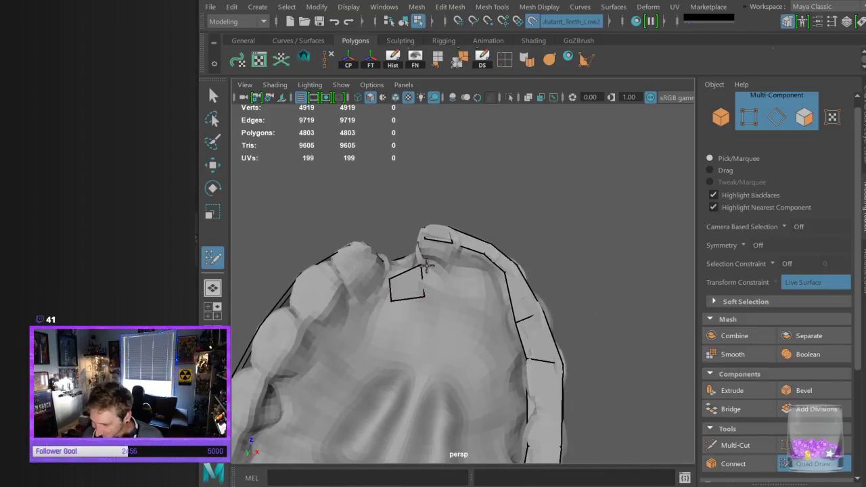
pyautogui.moveTo(422, 270)
pyautogui.keyDown('alt'); pyautogui.mouseDown()
pyautogui.moveTo(475, 276)
pyautogui.moveTo(456, 277)
pyautogui.mouseUp(); pyautogui.keyUp('alt')
pyautogui.click(452, 275)
pyautogui.keyDown('shift'); pyautogui.click(443, 296); pyautogui.keyUp('shift')
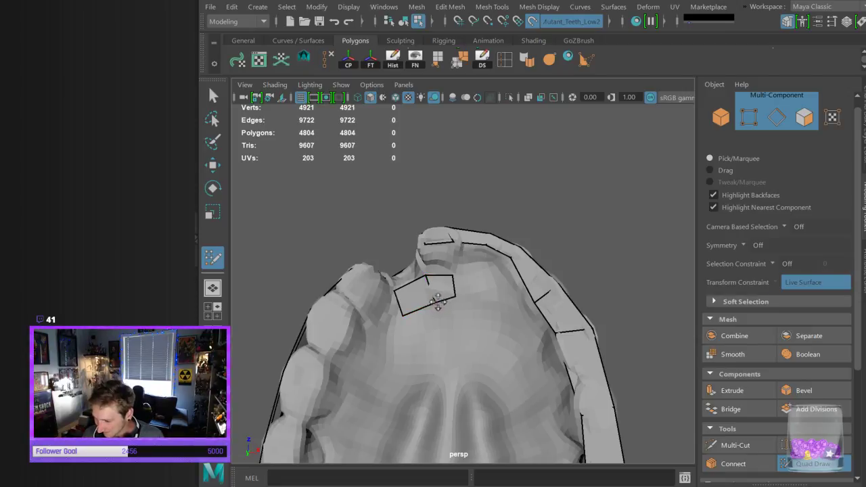
# Fill quads between the palate patch and the front teeth strip, and extend the patch by one quad along the palate
pyautogui.keyDown('alt'); pyautogui.moveTo(487, 190); pyautogui.dragTo(443, 230); pyautogui.keyUp('alt')
pyautogui.keyDown('shift'); pyautogui.click(449, 238); pyautogui.keyUp('shift')
pyautogui.moveTo(479, 282)
pyautogui.keyDown('alt'); pyautogui.mouseDown()
pyautogui.moveTo(487, 294)
pyautogui.moveTo(487, 273)
pyautogui.mouseUp(); pyautogui.keyUp('alt')
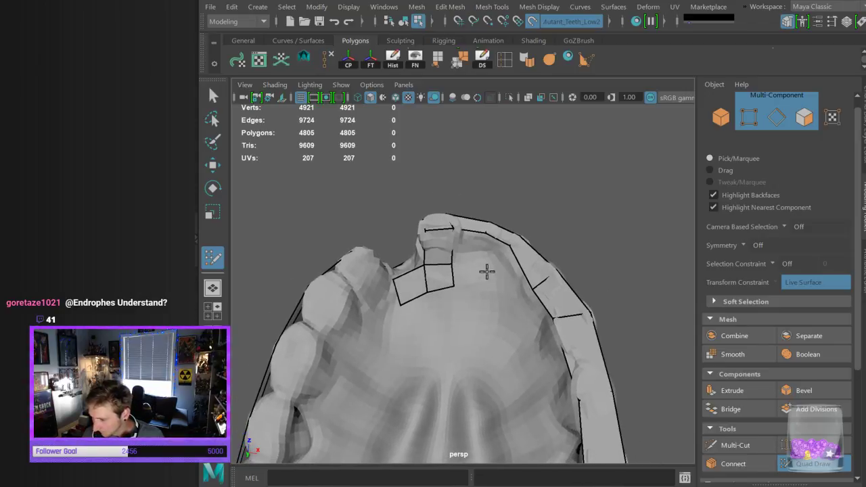
pyautogui.keyDown('shift'); pyautogui.click(469, 249); pyautogui.keyUp('shift')
pyautogui.moveTo(505, 328)
pyautogui.keyDown('alt'); pyautogui.mouseDown()
pyautogui.moveTo(497, 351)
pyautogui.moveTo(512, 338)
pyautogui.moveTo(487, 322)
pyautogui.mouseUp(); pyautogui.keyUp('alt')
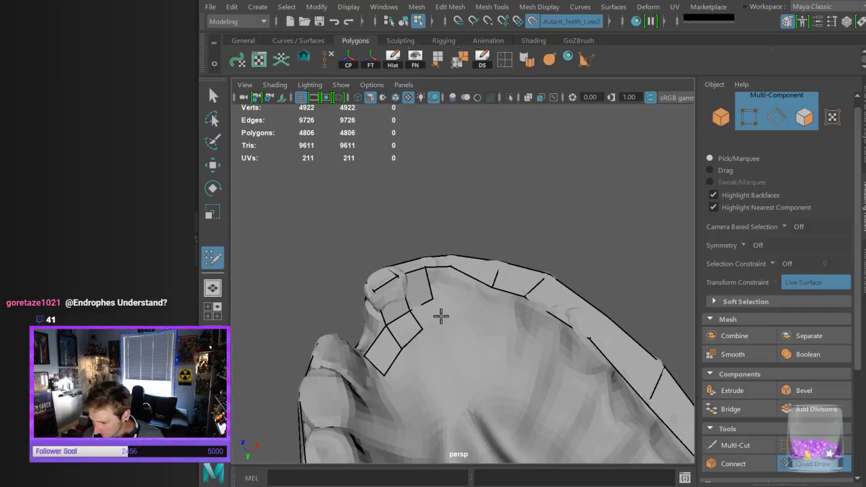
pyautogui.keyDown('shift'); pyautogui.click(427, 313); pyautogui.keyUp('shift')
pyautogui.moveTo(456, 364)
pyautogui.keyDown('alt'); pyautogui.mouseDown()
pyautogui.moveTo(439, 349)
pyautogui.moveTo(454, 336)
pyautogui.moveTo(449, 352)
pyautogui.moveTo(462, 292)
pyautogui.mouseUp(); pyautogui.keyUp('alt')
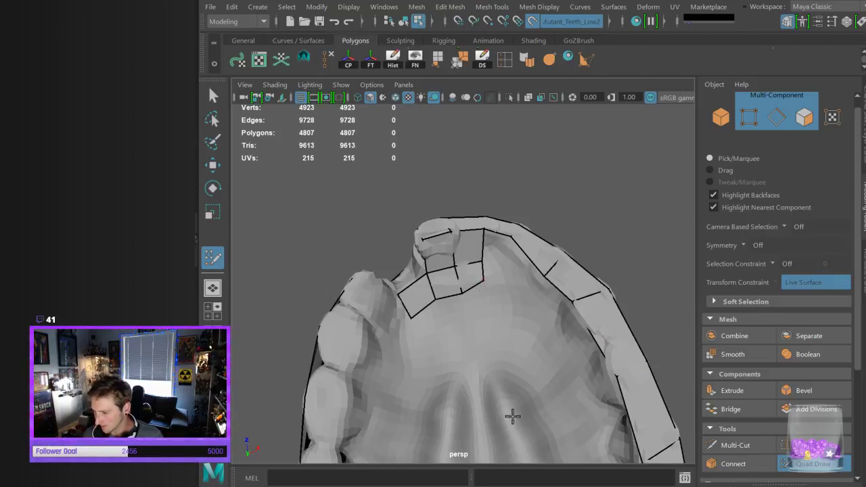
# Leave Quad Draw, return to object selection and save the scene
pyautogui.scroll(-6, 504, 341)
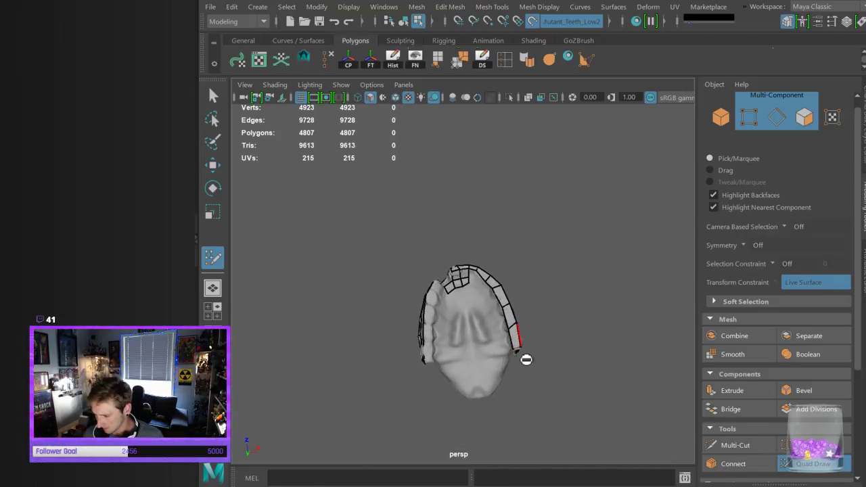
pyautogui.keyDown('alt'); pyautogui.moveTo(526, 359); pyautogui.dragTo(541, 419); pyautogui.keyUp('alt')
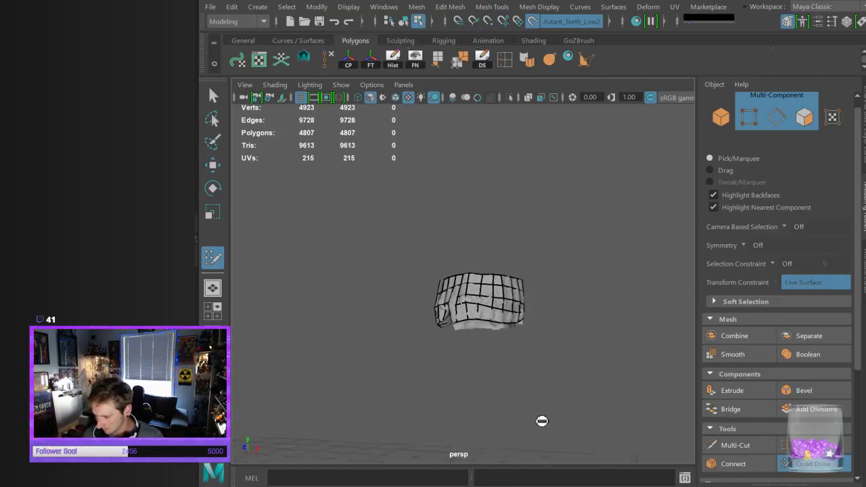
pyautogui.moveTo(545, 220); pyautogui.dragTo(627, 133, button='right')
pyautogui.press('q')
pyautogui.click(524, 282)
pyautogui.click(501, 286)
pyautogui.click(451, 202)
pyautogui.click(211, 8)
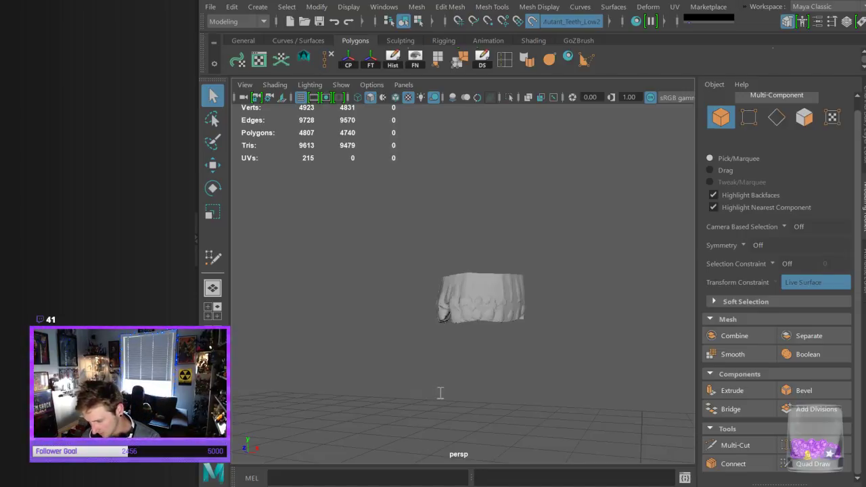
pyautogui.hotkey('ctrl', 's')
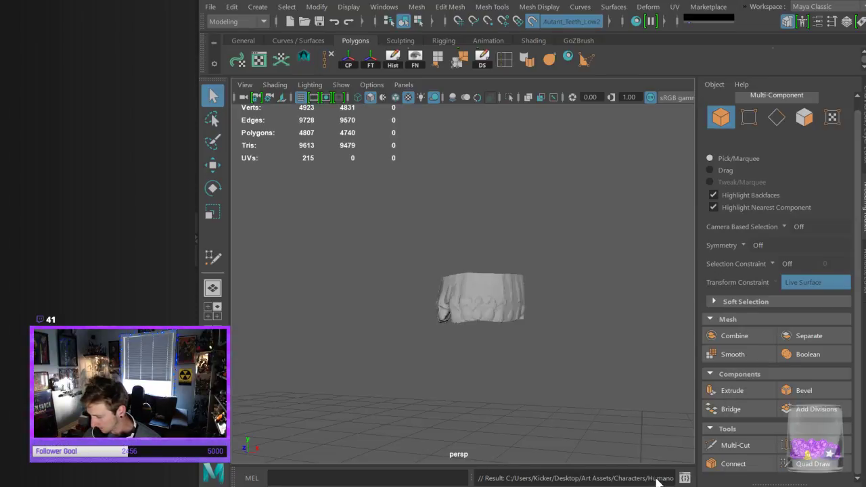
# Select the low-poly teeth mesh and delete its construction history
pyautogui.click(511, 317)
pyautogui.keyDown('alt'); pyautogui.moveTo(593, 293); pyautogui.dragTo(574, 276, button='middle'); pyautogui.keyUp('alt')
pyautogui.keyDown('alt'); pyautogui.moveTo(573, 283); pyautogui.dragTo(577, 319, button='right'); pyautogui.keyUp('alt')
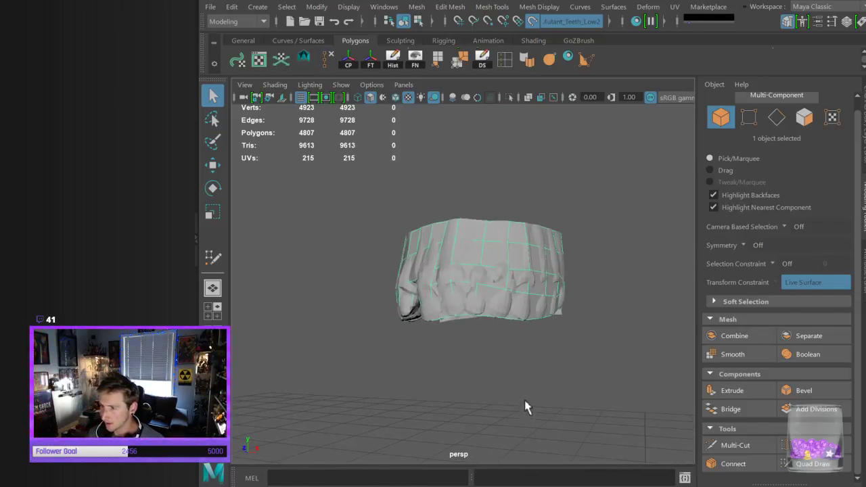
pyautogui.click(393, 58)
# Resume Quad Draw on the low-poly mesh and smooth out the rear edge vertices of the palate patch
pyautogui.click(591, 263)
pyautogui.click(539, 263)
pyautogui.click(808, 463)
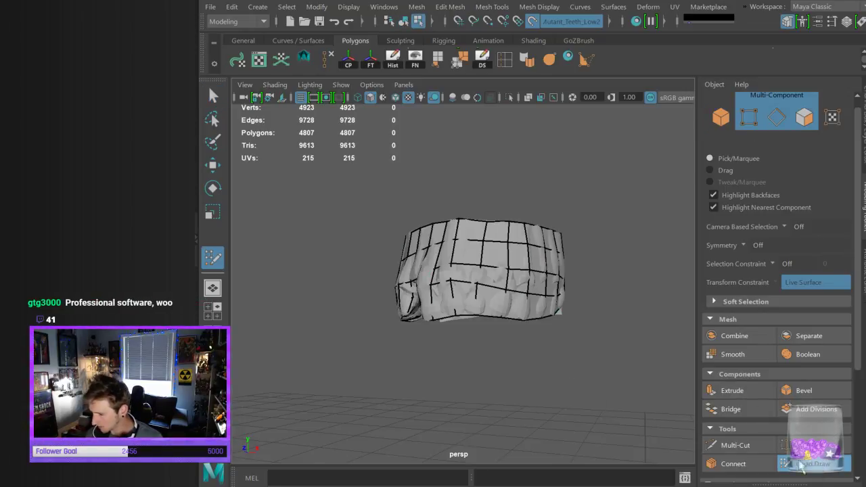
pyautogui.keyDown('alt'); pyautogui.moveTo(543, 383); pyautogui.dragTo(553, 305); pyautogui.keyUp('alt')
pyautogui.scroll(5, 556, 317)
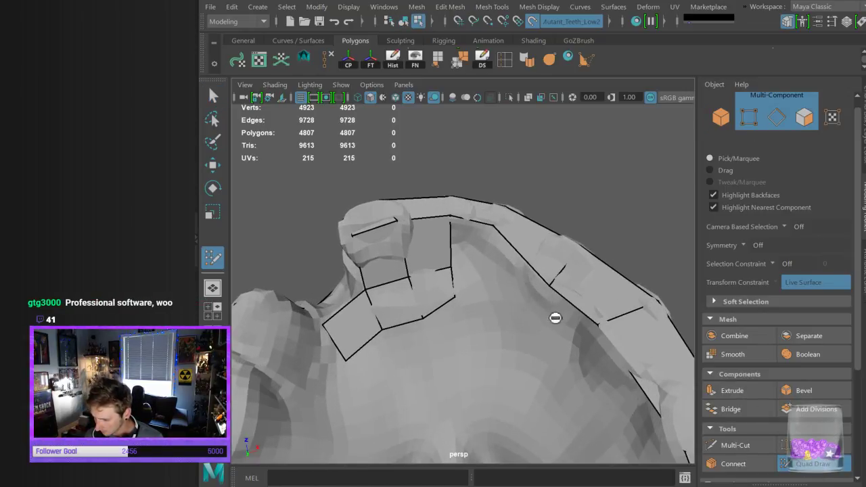
pyautogui.click(419, 311)
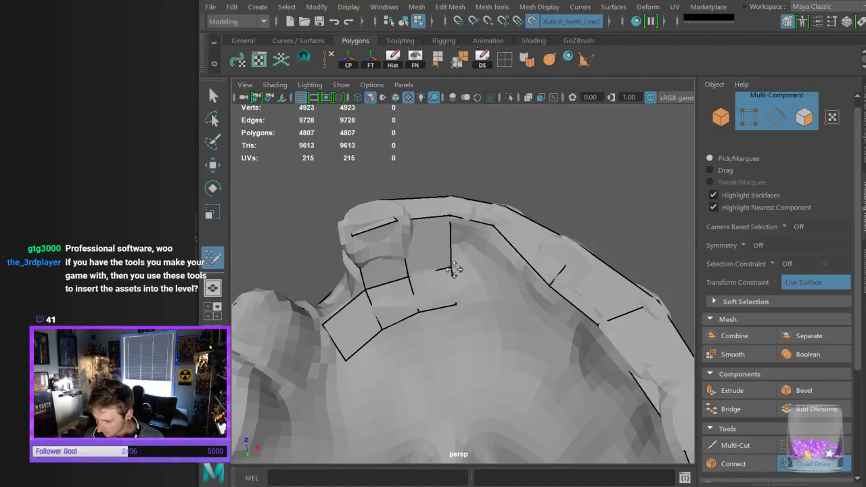
# Quad Draw two faces inside the missing-tooth gap between the outer gum and the palate patch
pyautogui.scroll(-6, 604, 224)
pyautogui.keyDown('alt'); pyautogui.moveTo(602, 224); pyautogui.dragTo(631, 283); pyautogui.keyUp('alt')
pyautogui.scroll(5, 572, 284)
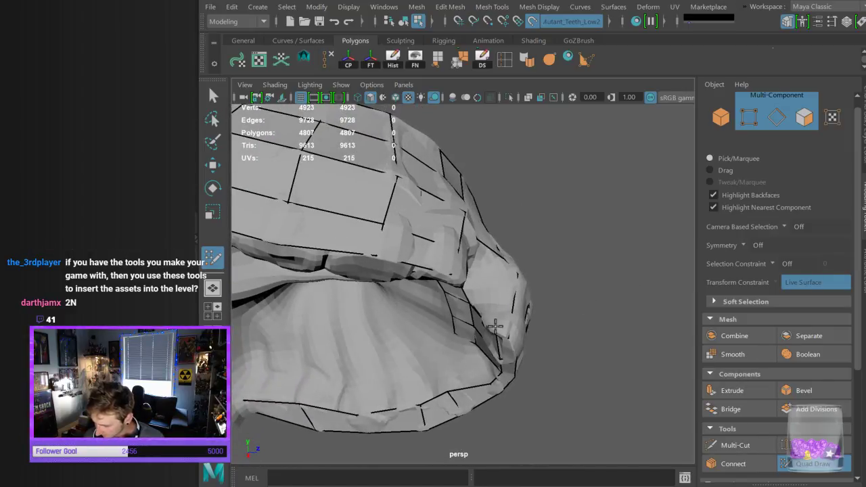
pyautogui.keyDown('alt'); pyautogui.moveTo(572, 304); pyautogui.dragTo(514, 297); pyautogui.keyUp('alt')
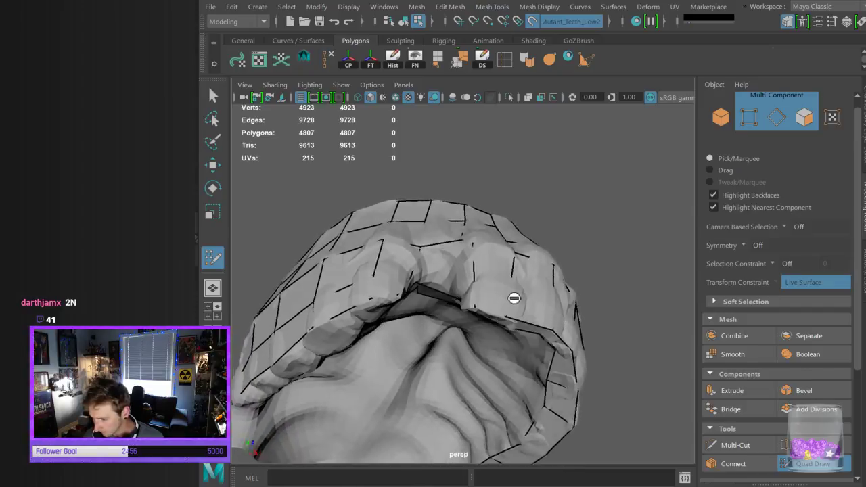
pyautogui.moveTo(485, 284)
pyautogui.keyDown('alt'); pyautogui.mouseDown()
pyautogui.moveTo(494, 219)
pyautogui.moveTo(455, 270)
pyautogui.moveTo(491, 252)
pyautogui.moveTo(466, 272)
pyautogui.mouseUp(); pyautogui.keyUp('alt')
pyautogui.keyDown('shift'); pyautogui.click(462, 280); pyautogui.keyUp('shift')
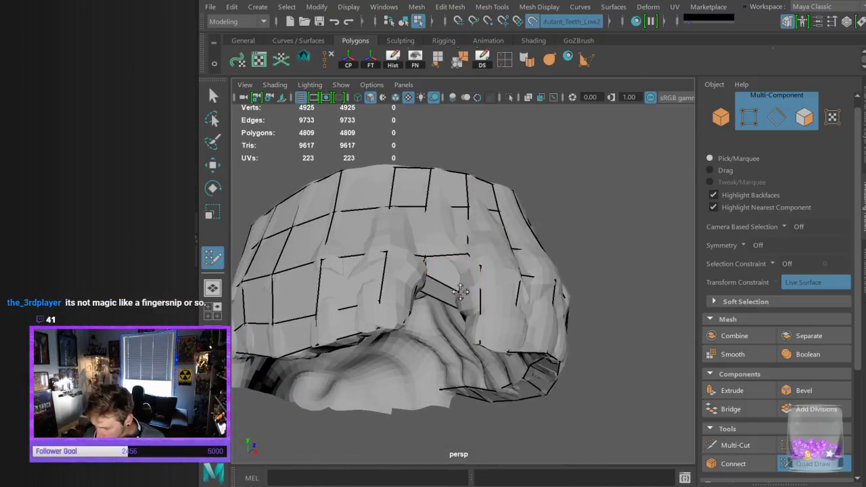
# Inspect the missing-tooth gap and its neighbouring teeth from the front, side and underneath
pyautogui.keyDown('alt'); pyautogui.moveTo(465, 267); pyautogui.dragTo(483, 303); pyautogui.keyUp('alt')
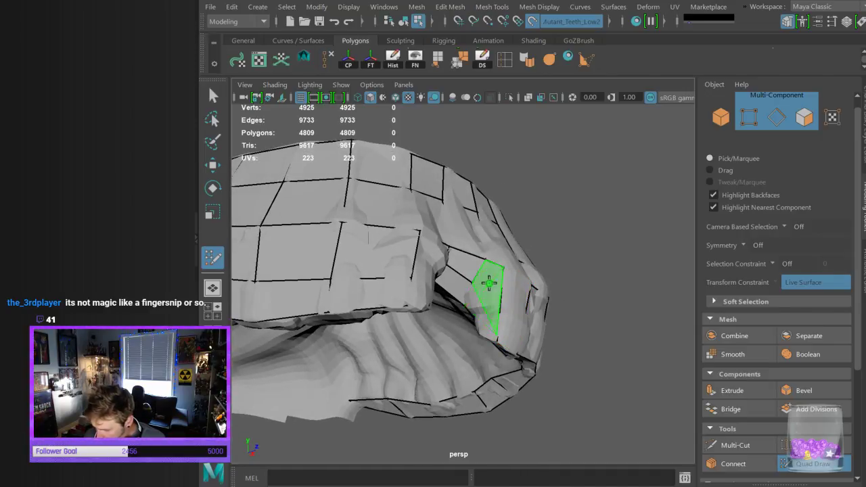
pyautogui.keyDown('alt'); pyautogui.moveTo(534, 321); pyautogui.dragTo(558, 323); pyautogui.keyUp('alt')
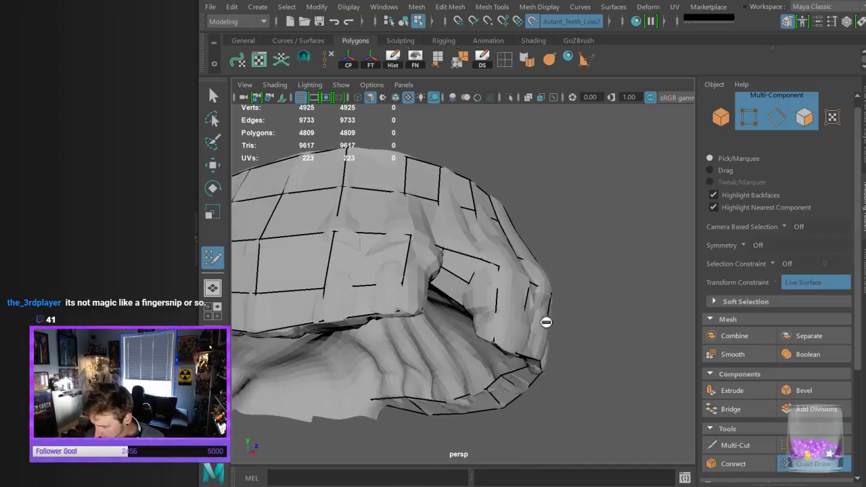
pyautogui.keyDown('alt'); pyautogui.moveTo(487, 293); pyautogui.dragTo(495, 271); pyautogui.keyUp('alt')
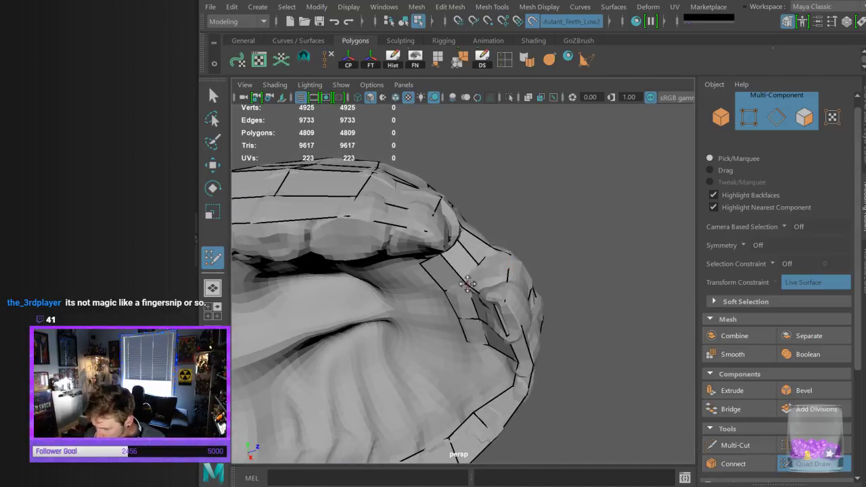
pyautogui.keyDown('alt'); pyautogui.moveTo(475, 265); pyautogui.dragTo(424, 287); pyautogui.keyUp('alt')
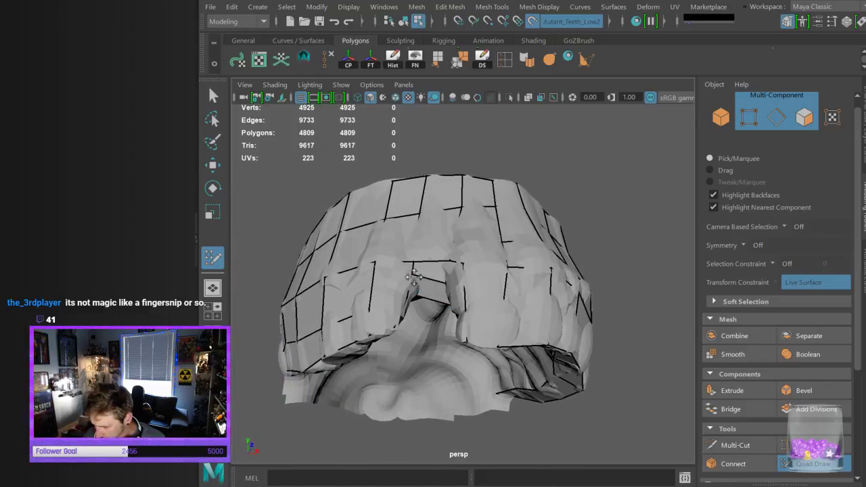
pyautogui.keyDown('alt'); pyautogui.moveTo(507, 396); pyautogui.dragTo(419, 311); pyautogui.keyUp('alt')
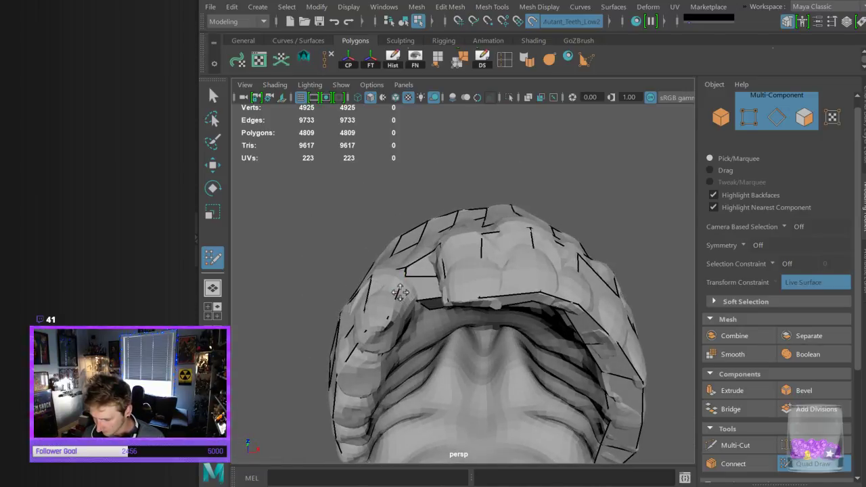
pyautogui.keyDown('alt'); pyautogui.moveTo(406, 275); pyautogui.dragTo(412, 298); pyautogui.keyUp('alt')
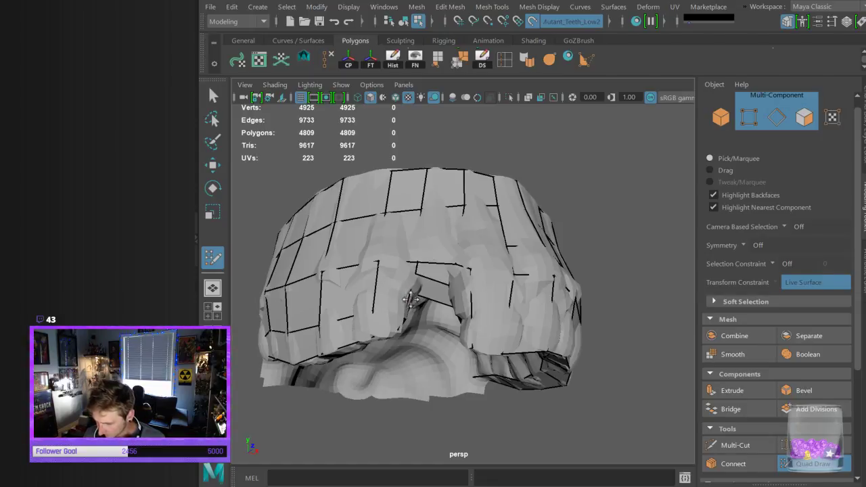
pyautogui.scroll(-4, 510, 349)
pyautogui.scroll(-3, 510, 349)
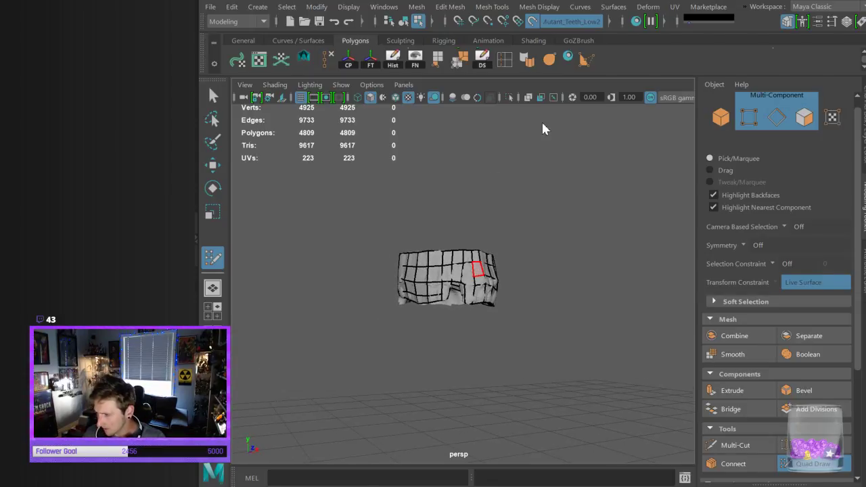
# Leave Quad Draw, return to object selection, turn off the live surface and select the high-poly teeth sculpt
pyautogui.press('q')
pyautogui.press('F8')
pyautogui.scroll(3, 547, 322)
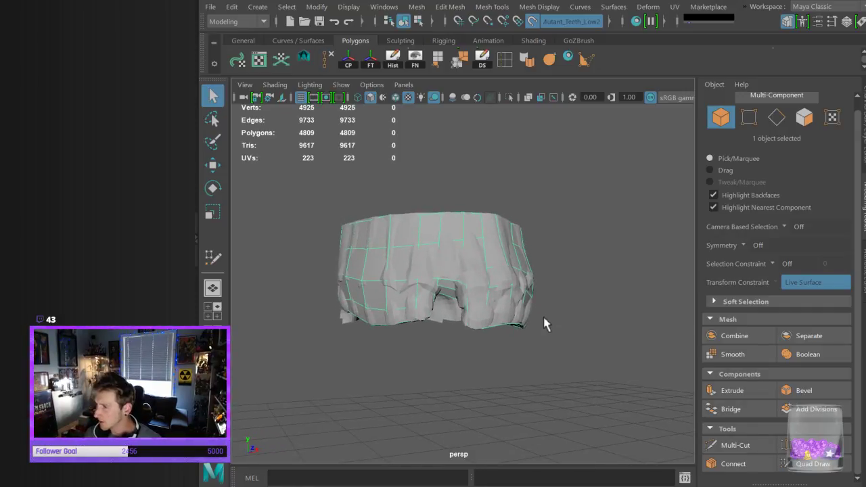
pyautogui.click(532, 20)
pyautogui.click(492, 314)
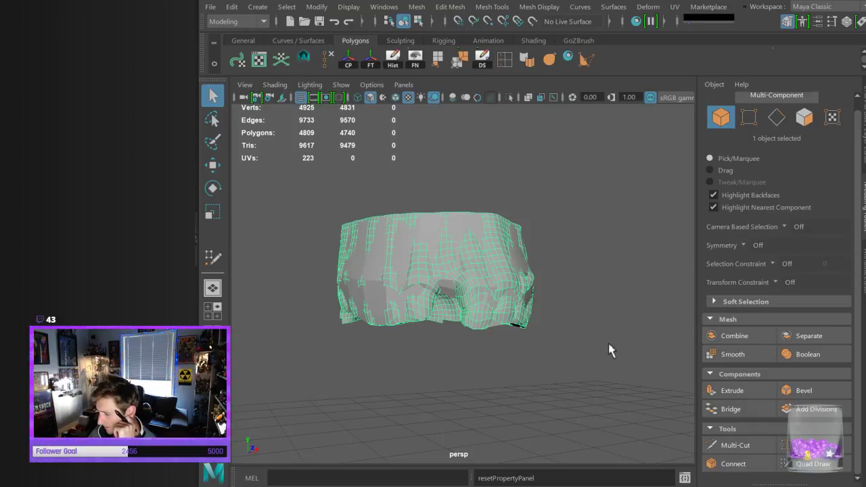
# Create a red phong material and assign it to the high-poly teeth sculpt
pyautogui.click(361, 204)
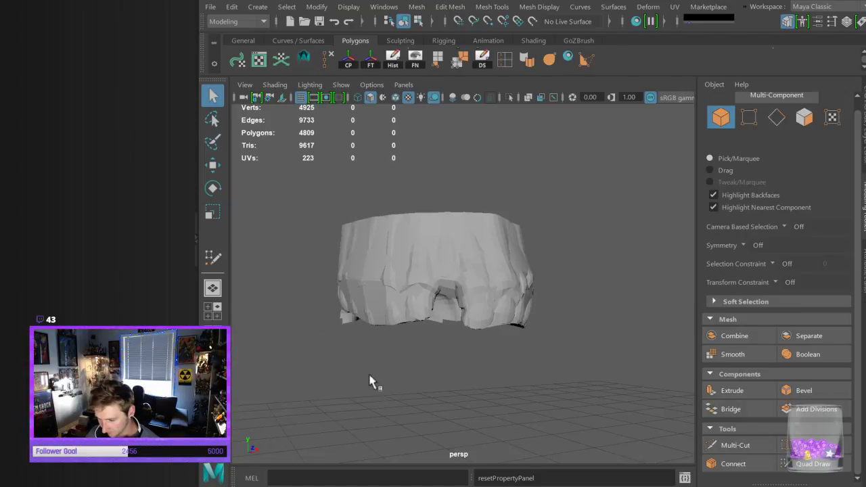
pyautogui.click(337, 392)
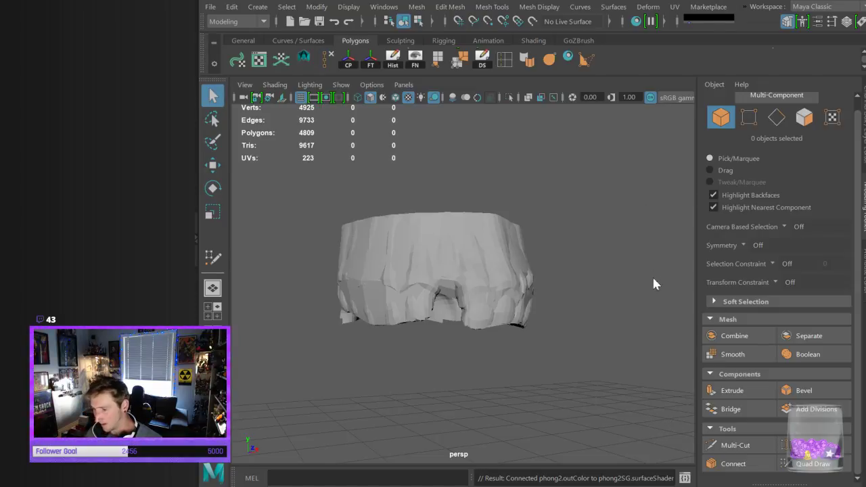
pyautogui.click(466, 264)
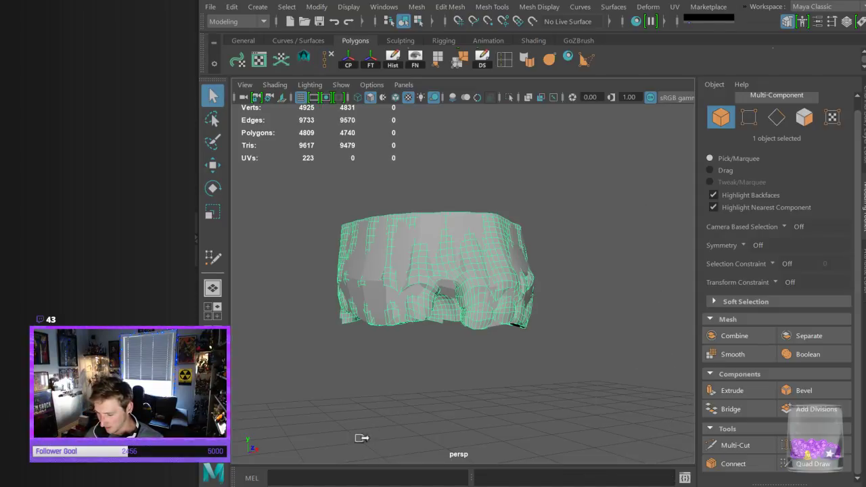
pyautogui.click(578, 294)
pyautogui.keyDown('alt'); pyautogui.moveTo(578, 294); pyautogui.dragTo(556, 238); pyautogui.keyUp('alt')
pyautogui.click(473, 305)
pyautogui.keyDown('alt'); pyautogui.moveTo(473, 305); pyautogui.dragTo(516, 305); pyautogui.keyUp('alt')
pyautogui.click(578, 284)
pyautogui.keyDown('alt'); pyautogui.moveTo(577, 286); pyautogui.dragTo(566, 264, button='middle'); pyautogui.keyUp('alt')
pyautogui.keyDown('alt'); pyautogui.moveTo(566, 264); pyautogui.dragTo(561, 287); pyautogui.keyUp('alt')
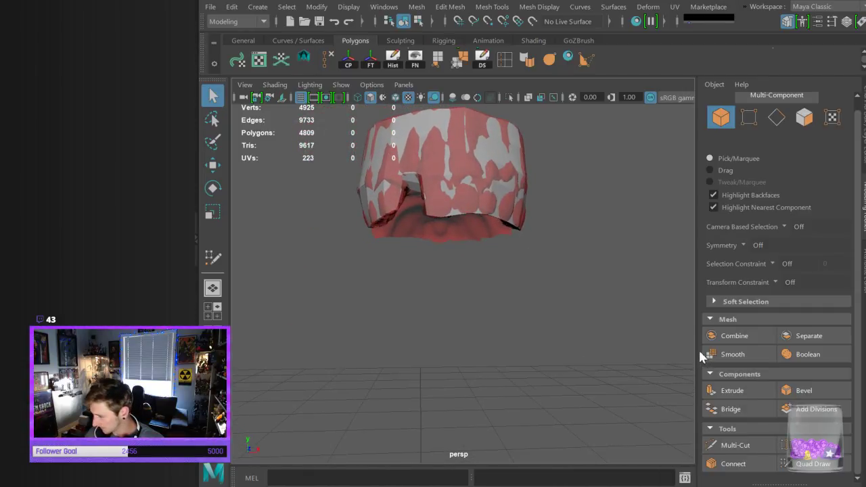
# Make the high-poly teeth sculpt the live surface again and select the low-poly teeth mesh
pyautogui.click(521, 232)
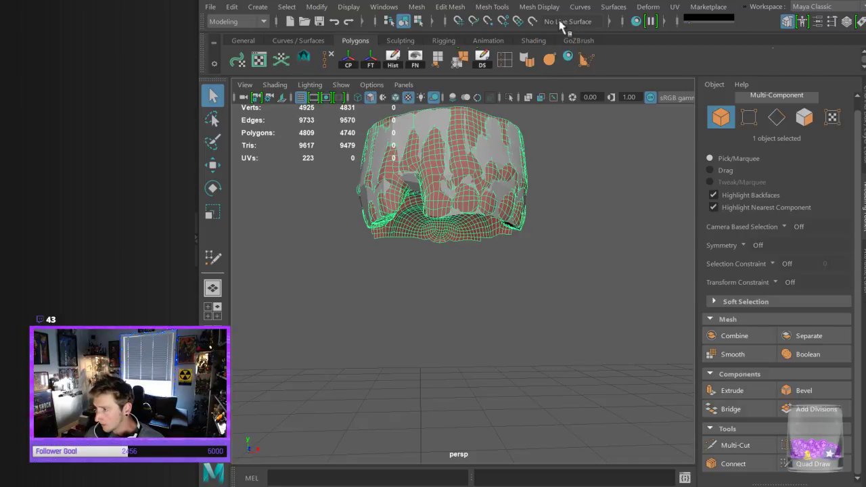
pyautogui.click(532, 21)
pyautogui.click(500, 162)
pyautogui.keyDown('alt'); pyautogui.moveTo(525, 178); pyautogui.dragTo(558, 197); pyautogui.keyUp('alt')
pyautogui.keyDown('alt'); pyautogui.moveTo(558, 196); pyautogui.dragTo(526, 254, button='right'); pyautogui.keyUp('alt')
pyautogui.keyDown('alt'); pyautogui.moveTo(526, 254); pyautogui.dragTo(506, 304); pyautogui.keyUp('alt')
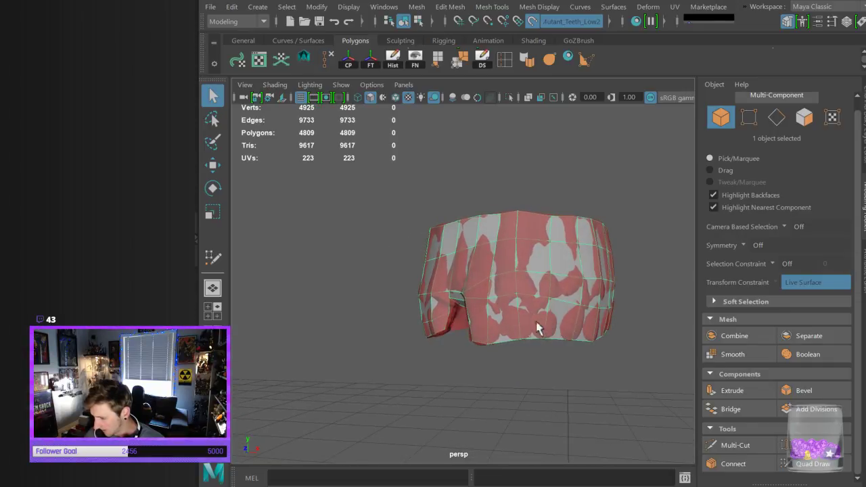
pyautogui.keyDown('alt'); pyautogui.moveTo(468, 327); pyautogui.dragTo(518, 313); pyautogui.keyUp('alt')
pyautogui.keyDown('alt'); pyautogui.moveTo(518, 313); pyautogui.dragTo(517, 311, button='right'); pyautogui.keyUp('alt')
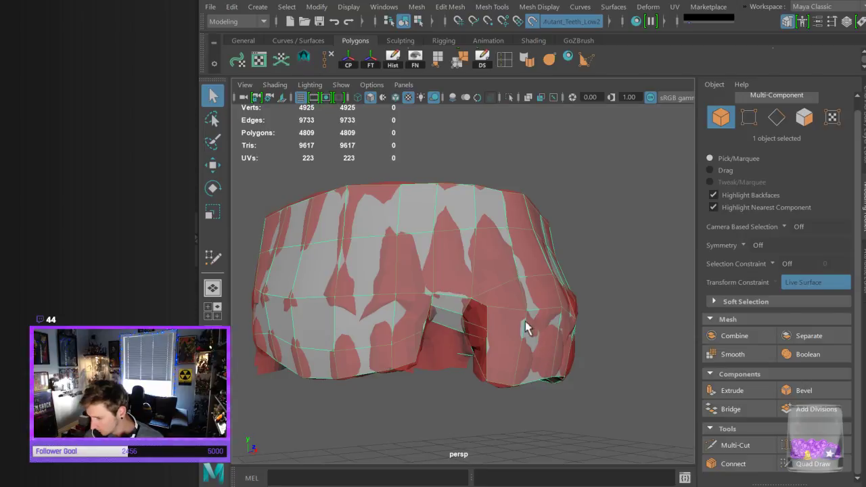
# Multi-Cut the outer face of the tooth beside the gap, through a new point on its gap-side edge, down to the biting edge
pyautogui.press('F9')
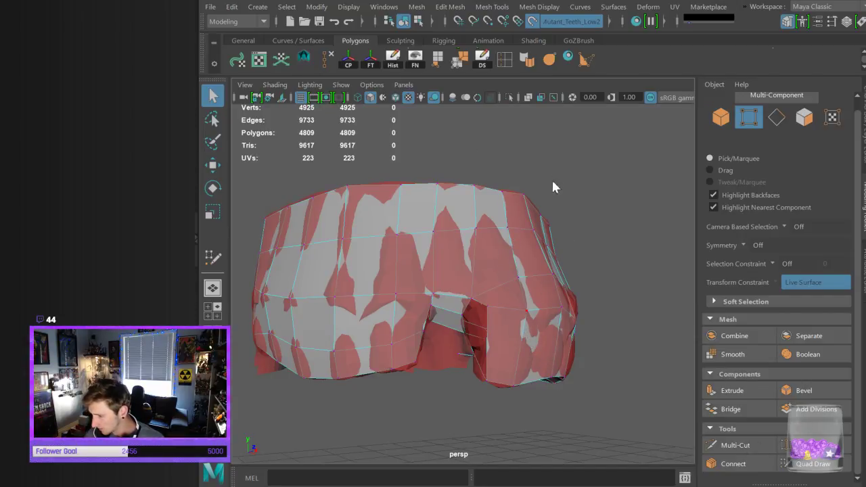
pyautogui.press('F7')
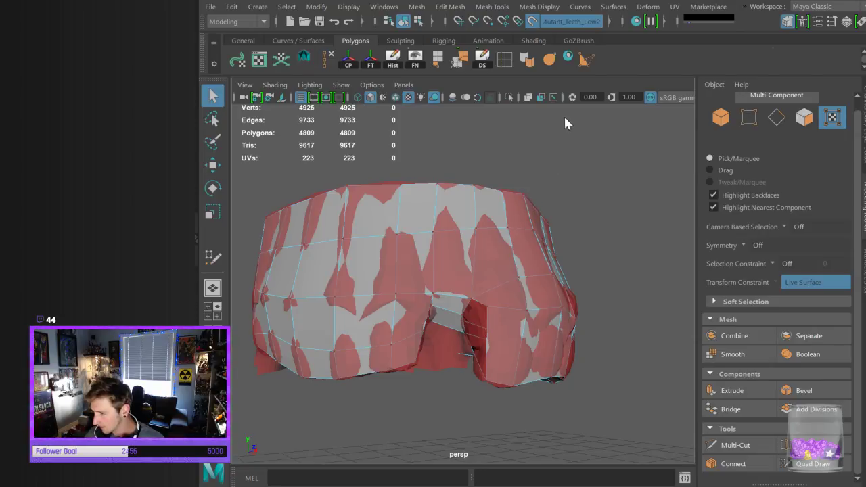
pyautogui.press('F8')
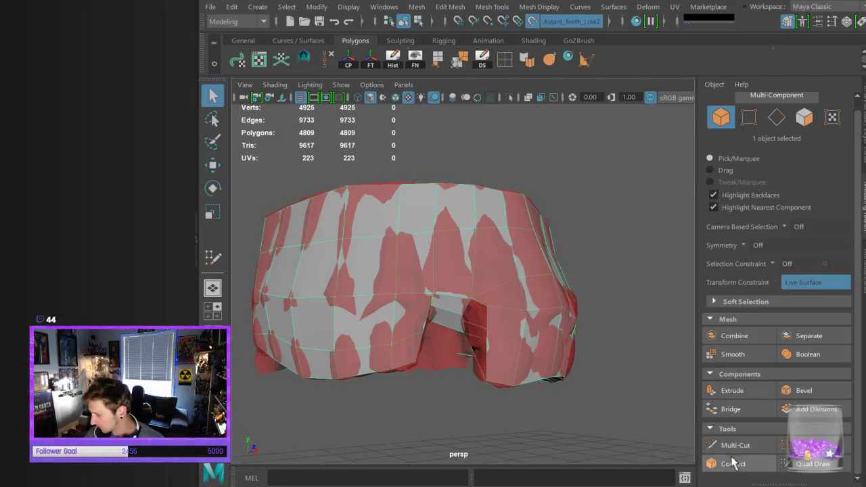
pyautogui.click(732, 446)
pyautogui.click(527, 312)
pyautogui.click(487, 338)
pyautogui.click(487, 339)
pyautogui.click(518, 392)
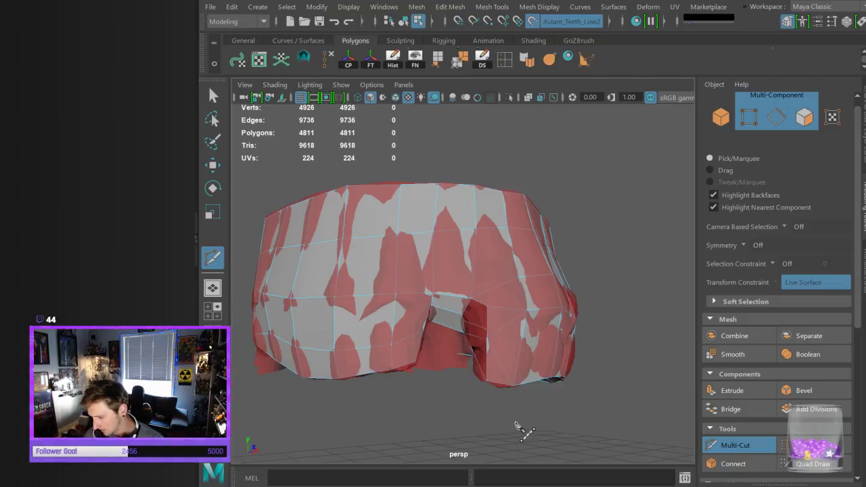
pyautogui.keyDown('alt'); pyautogui.moveTo(515, 426); pyautogui.dragTo(520, 313); pyautogui.keyUp('alt')
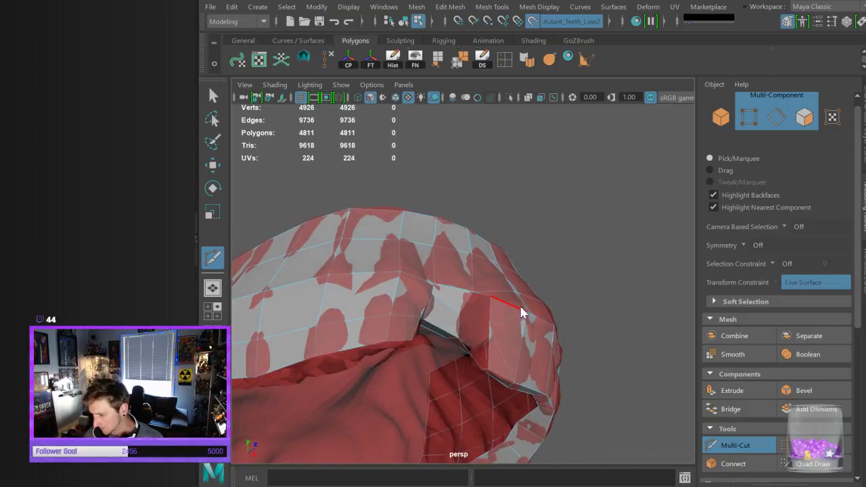
# Switch back to Quad Draw and fill a face on the side wall of the tooth facing the missing-tooth gap
pyautogui.press('q')
pyautogui.click(573, 241)
pyautogui.click(522, 297)
pyautogui.click(735, 445)
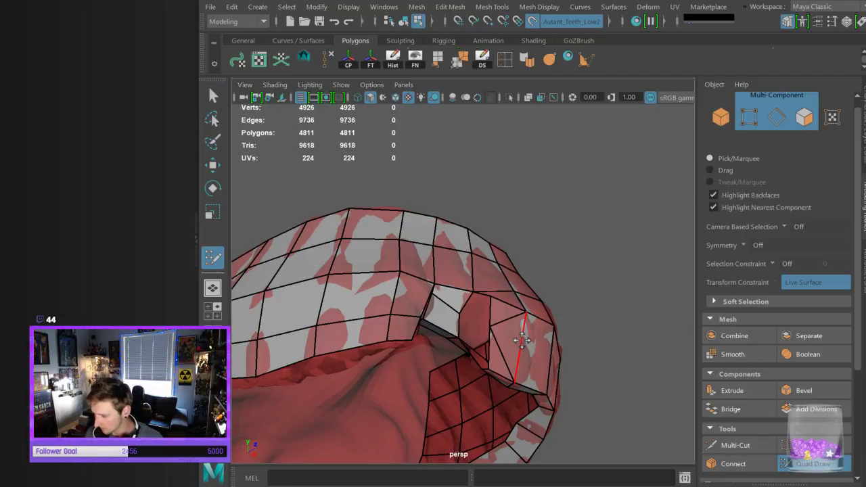
pyautogui.keyDown('alt'); pyautogui.moveTo(606, 332); pyautogui.dragTo(475, 354); pyautogui.keyUp('alt')
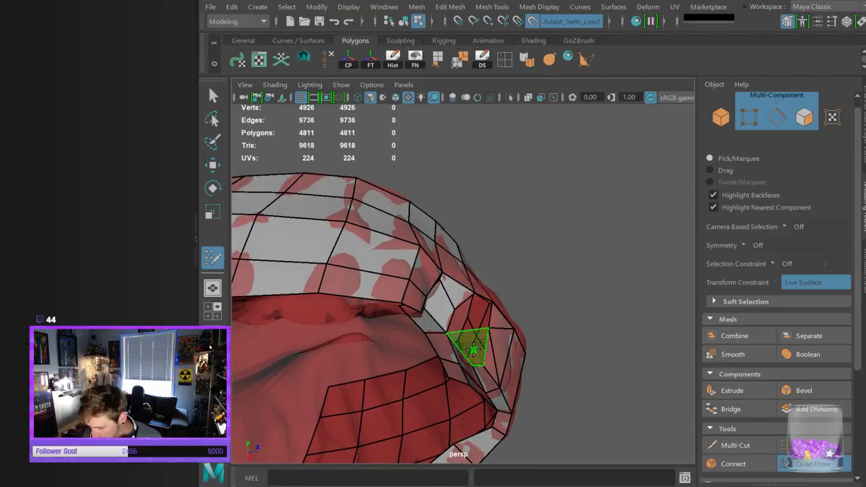
pyautogui.keyDown('alt'); pyautogui.moveTo(574, 367); pyautogui.dragTo(525, 347); pyautogui.keyUp('alt')
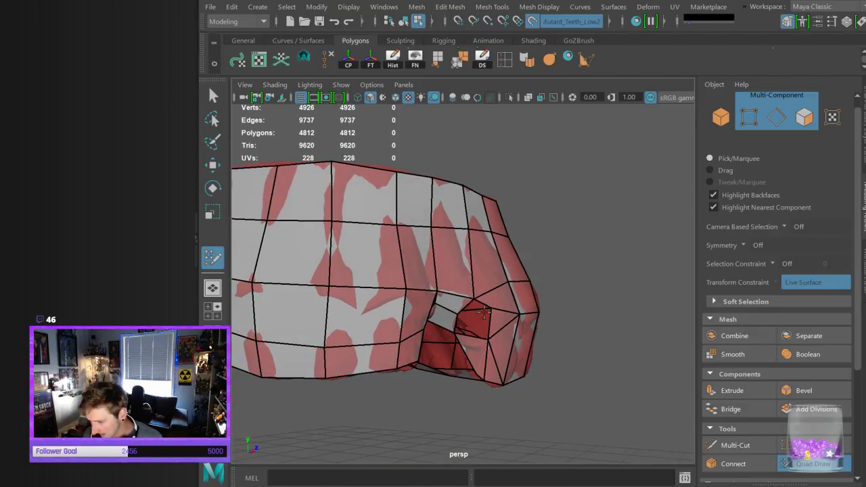
pyautogui.keyDown('alt'); pyautogui.moveTo(575, 323); pyautogui.dragTo(599, 298); pyautogui.keyUp('alt')
pyautogui.moveTo(466, 311)
pyautogui.keyDown('alt'); pyautogui.mouseDown()
pyautogui.moveTo(512, 304)
pyautogui.moveTo(445, 330)
pyautogui.moveTo(564, 331)
pyautogui.mouseUp(); pyautogui.keyUp('alt')
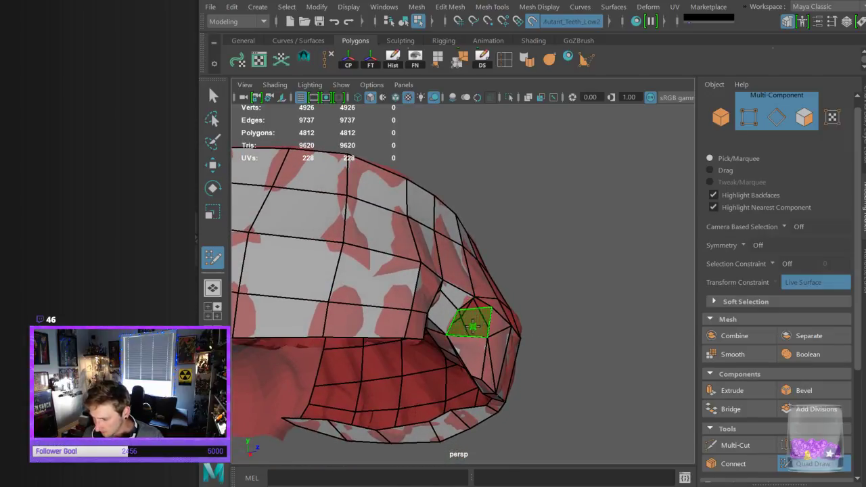
# Adjust the low-poly vertices on the back and biting edge of the tooth beside the gap to follow the sculpt
pyautogui.keyDown('alt'); pyautogui.moveTo(587, 357); pyautogui.dragTo(475, 325); pyautogui.keyUp('alt')
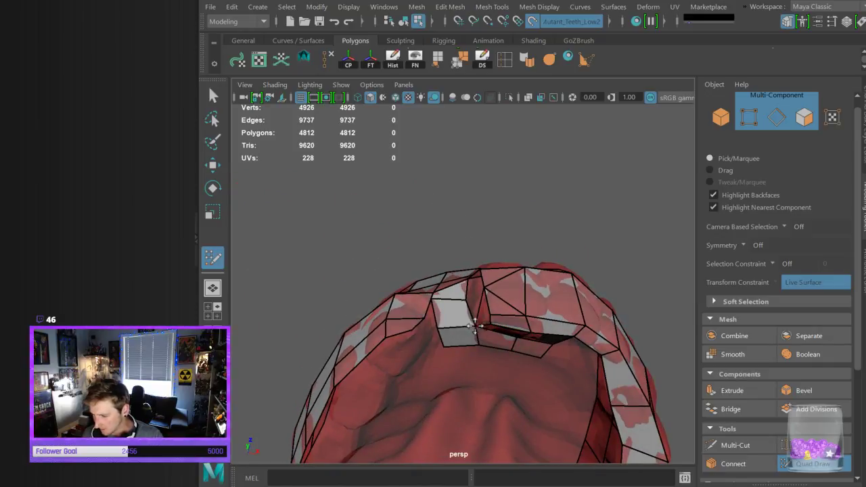
pyautogui.keyDown('alt'); pyautogui.moveTo(507, 351); pyautogui.dragTo(487, 381); pyautogui.keyUp('alt')
pyautogui.keyDown('alt'); pyautogui.moveTo(474, 398); pyautogui.dragTo(516, 351, button='right'); pyautogui.keyUp('alt')
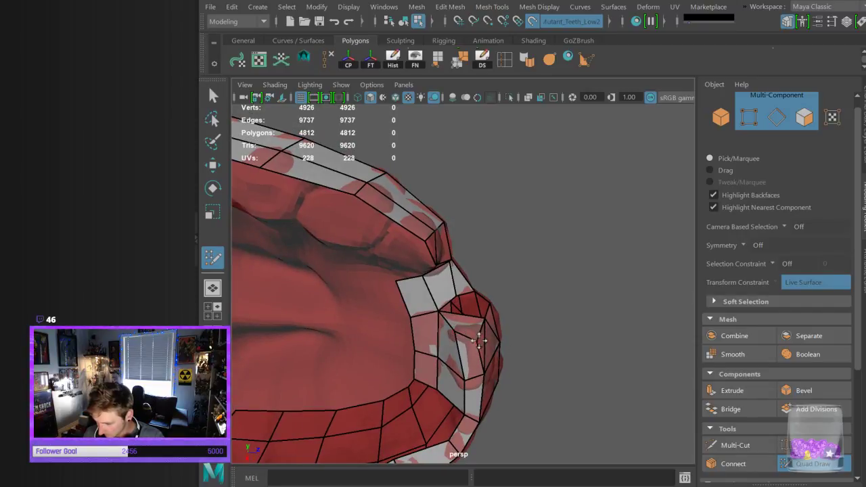
pyautogui.keyDown('alt'); pyautogui.moveTo(540, 330); pyautogui.dragTo(484, 373); pyautogui.keyUp('alt')
pyautogui.keyDown('alt'); pyautogui.moveTo(483, 380); pyautogui.dragTo(564, 400, button='right'); pyautogui.keyUp('alt')
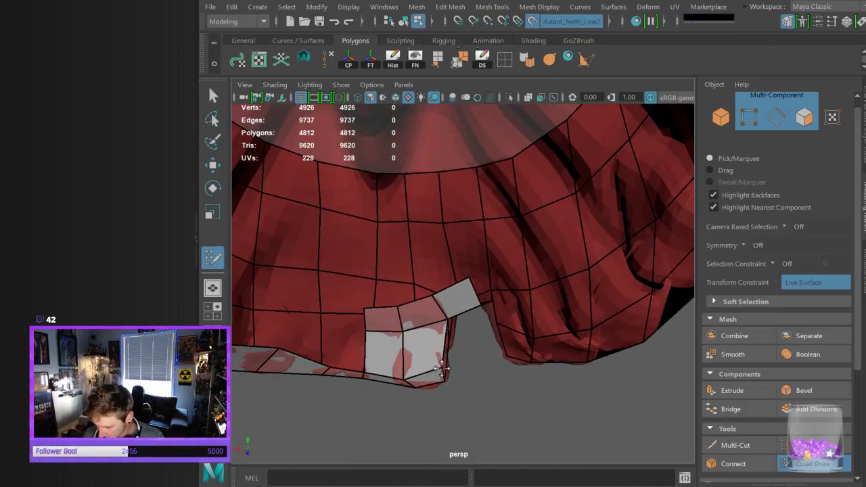
pyautogui.keyDown('alt'); pyautogui.moveTo(445, 369); pyautogui.dragTo(517, 395, button='right'); pyautogui.keyUp('alt')
pyautogui.keyDown('alt'); pyautogui.moveTo(517, 395); pyautogui.dragTo(588, 396); pyautogui.keyUp('alt')
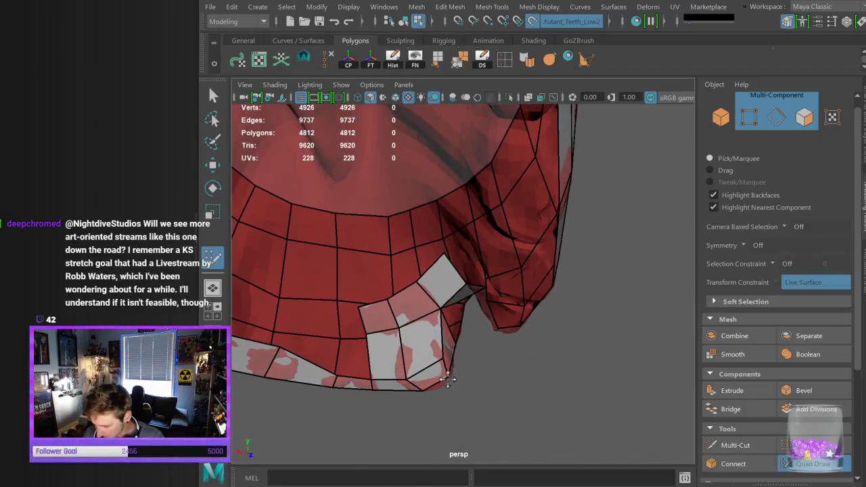
# Relax and reposition the low-poly vertices around the missing-tooth gap, between the tooth wall and the palate patch
pyautogui.keyDown('alt'); pyautogui.moveTo(499, 396); pyautogui.dragTo(429, 313); pyautogui.keyUp('alt')
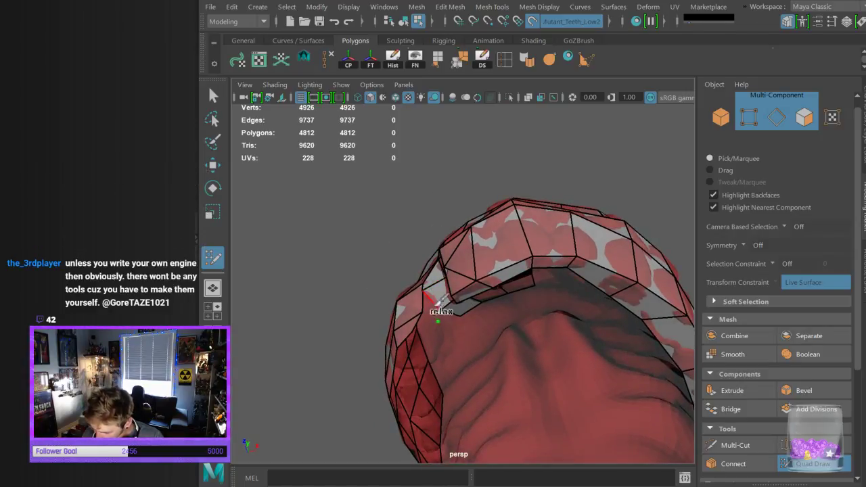
pyautogui.keyDown('alt'); pyautogui.moveTo(413, 366); pyautogui.dragTo(454, 366); pyautogui.keyUp('alt')
pyautogui.keyDown('alt'); pyautogui.moveTo(475, 359); pyautogui.dragTo(444, 307); pyautogui.keyUp('alt')
pyautogui.keyDown('alt'); pyautogui.moveTo(386, 404); pyautogui.dragTo(460, 360); pyautogui.keyUp('alt')
pyautogui.keyDown('alt'); pyautogui.moveTo(397, 420); pyautogui.dragTo(482, 402); pyautogui.keyUp('alt')
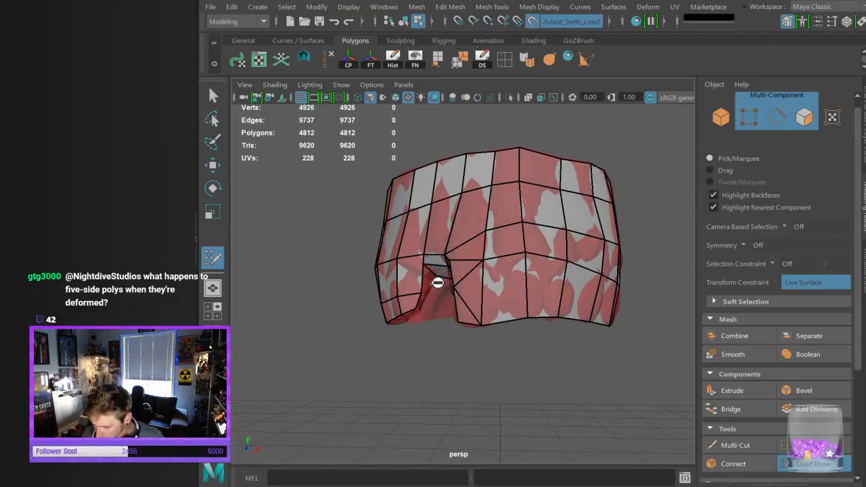
pyautogui.keyDown('alt'); pyautogui.moveTo(440, 353); pyautogui.dragTo(453, 323); pyautogui.keyUp('alt')
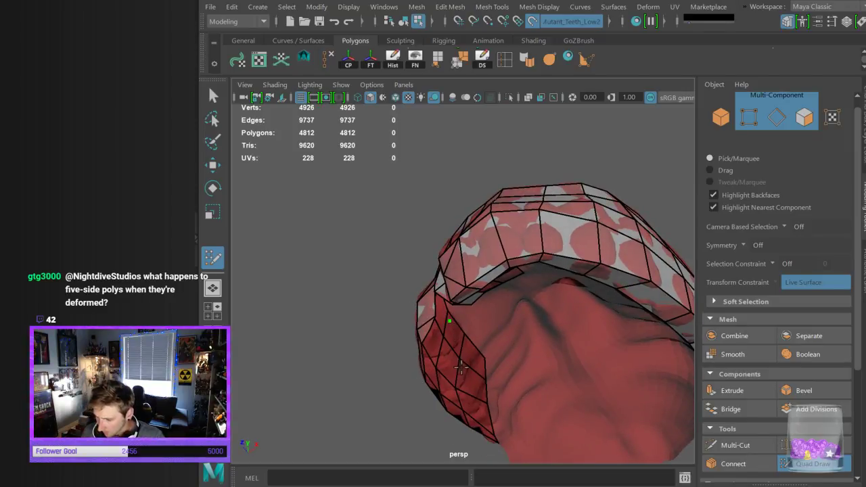
pyautogui.moveTo(508, 339)
pyautogui.keyDown('alt'); pyautogui.mouseDown()
pyautogui.moveTo(534, 359)
pyautogui.moveTo(498, 369)
pyautogui.moveTo(546, 353)
pyautogui.moveTo(532, 364)
pyautogui.moveTo(541, 363)
pyautogui.moveTo(557, 328)
pyautogui.moveTo(577, 321)
pyautogui.moveTo(541, 357)
pyautogui.moveTo(509, 337)
pyautogui.mouseUp(); pyautogui.keyUp('alt')
pyautogui.moveTo(560, 314)
pyautogui.keyDown('alt'); pyautogui.mouseDown()
pyautogui.moveTo(526, 311)
pyautogui.moveTo(522, 324)
pyautogui.moveTo(558, 322)
pyautogui.mouseUp(); pyautogui.keyUp('alt')
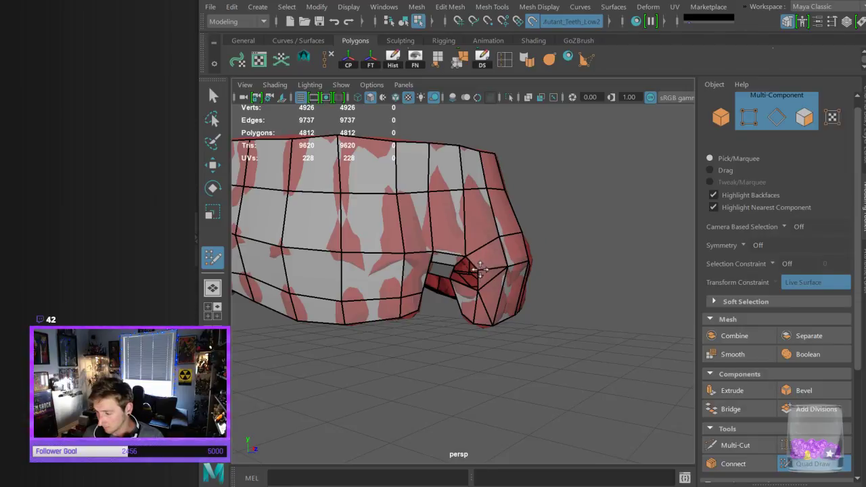
pyautogui.keyDown('alt'); pyautogui.moveTo(535, 285); pyautogui.dragTo(502, 269); pyautogui.keyUp('alt')
pyautogui.keyDown('alt'); pyautogui.moveTo(573, 285); pyautogui.dragTo(415, 302); pyautogui.keyUp('alt')
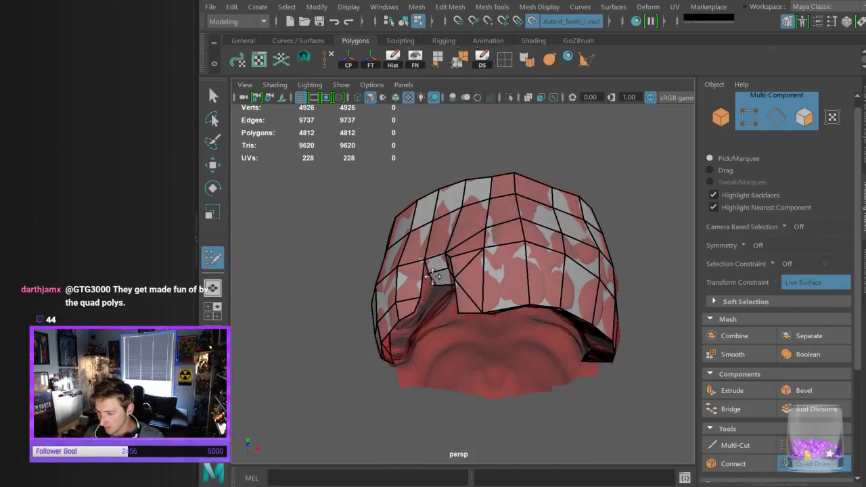
# Quad Draw two faces down the side of the tooth on the opposite side of the gap
pyautogui.scroll(3, 461, 323)
pyautogui.keyDown('alt'); pyautogui.moveTo(486, 340); pyautogui.dragTo(380, 322); pyautogui.keyUp('alt')
pyautogui.keyDown('shift'); pyautogui.click(385, 311); pyautogui.keyUp('shift')
pyautogui.moveTo(392, 356)
pyautogui.keyDown('alt'); pyautogui.mouseDown()
pyautogui.moveTo(457, 370)
pyautogui.moveTo(421, 377)
pyautogui.moveTo(429, 390)
pyautogui.moveTo(524, 377)
pyautogui.moveTo(513, 359)
pyautogui.moveTo(536, 361)
pyautogui.moveTo(495, 385)
pyautogui.moveTo(568, 368)
pyautogui.mouseUp(); pyautogui.keyUp('alt')
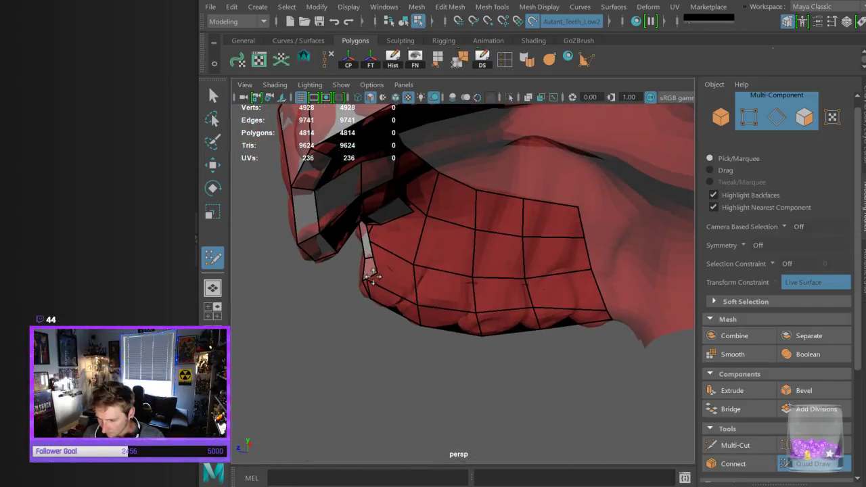
# Quad Draw another face on the strip running from the front tooth across the missing-tooth gap
pyautogui.keyDown('alt'); pyautogui.moveTo(439, 250); pyautogui.dragTo(486, 263); pyautogui.keyUp('alt')
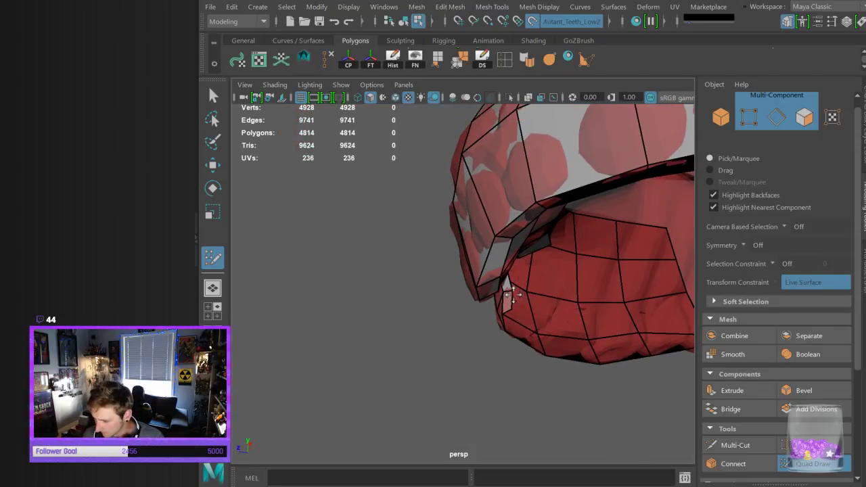
pyautogui.moveTo(512, 291)
pyautogui.keyDown('alt'); pyautogui.mouseDown()
pyautogui.moveTo(501, 334)
pyautogui.moveTo(508, 297)
pyautogui.mouseUp(); pyautogui.keyUp('alt')
pyautogui.click(525, 198)
pyautogui.keyDown('shift'); pyautogui.click(507, 216); pyautogui.keyUp('shift')
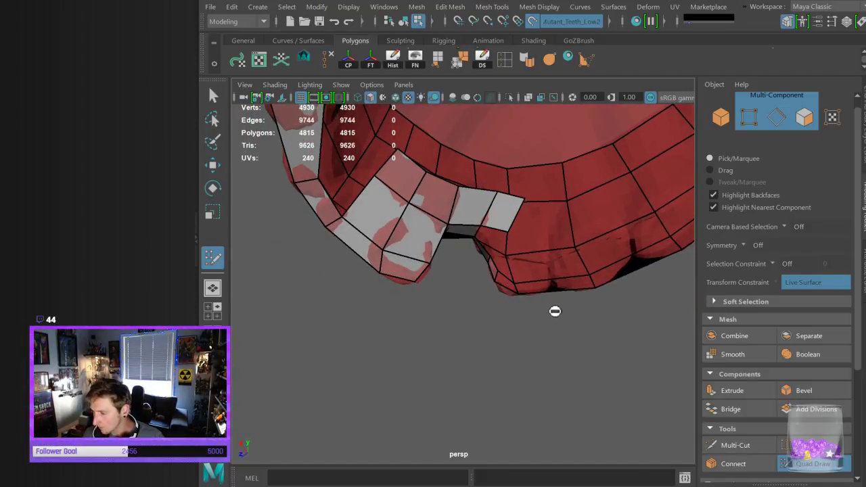
# Quad Draw two faces on the back of the front teeth, extending the patch beside the gap along the biting edge
pyautogui.scroll(-5, 551, 310)
pyautogui.keyDown('alt'); pyautogui.moveTo(543, 307); pyautogui.dragTo(501, 301); pyautogui.keyUp('alt')
pyautogui.scroll(3, 504, 313)
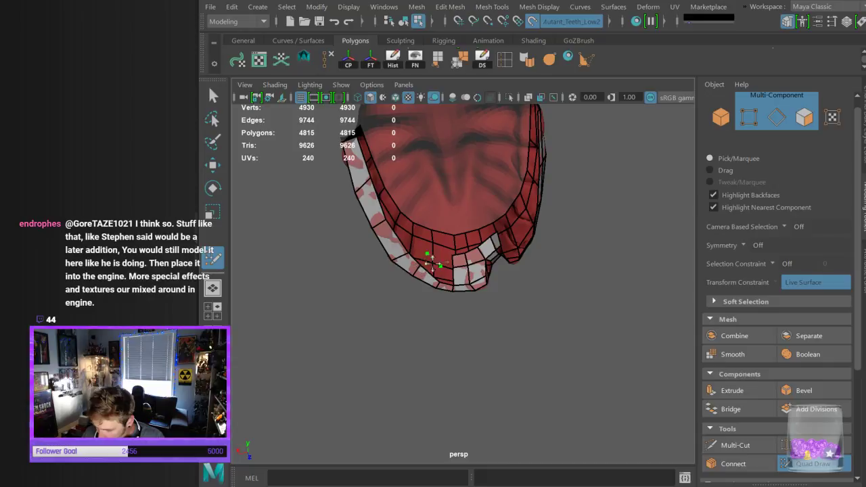
pyautogui.keyDown('shift'); pyautogui.click(432, 268); pyautogui.keyUp('shift')
# Insert an edge loop through the strip of faces spanning the missing-tooth gap
pyautogui.moveTo(480, 329)
pyautogui.keyDown('alt'); pyautogui.mouseDown()
pyautogui.moveTo(444, 343)
pyautogui.moveTo(434, 288)
pyautogui.moveTo(477, 286)
pyautogui.moveTo(494, 270)
pyautogui.moveTo(453, 270)
pyautogui.moveTo(543, 292)
pyautogui.moveTo(659, 290)
pyautogui.moveTo(745, 328)
pyautogui.mouseUp(); pyautogui.keyUp('alt')
pyautogui.scroll(10, 475, 329)
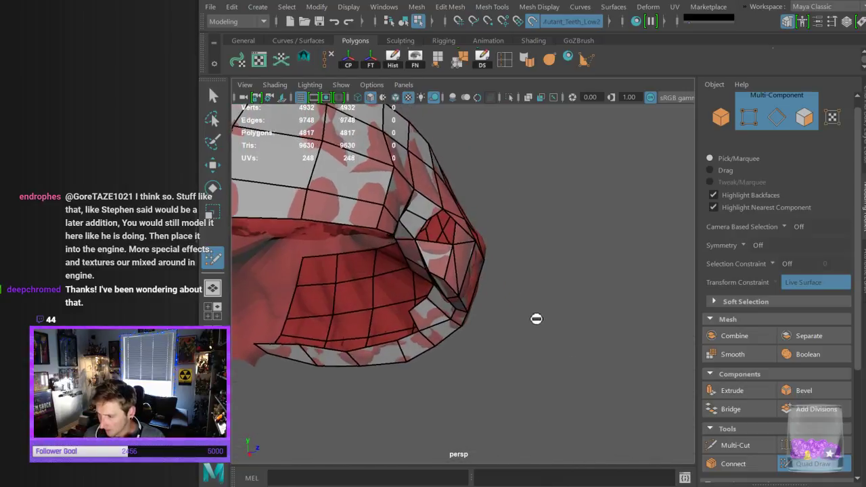
pyautogui.keyDown('alt'); pyautogui.moveTo(537, 318); pyautogui.dragTo(479, 258); pyautogui.keyUp('alt')
pyautogui.keyDown('shift'); pyautogui.click(409, 225); pyautogui.keyUp('shift')
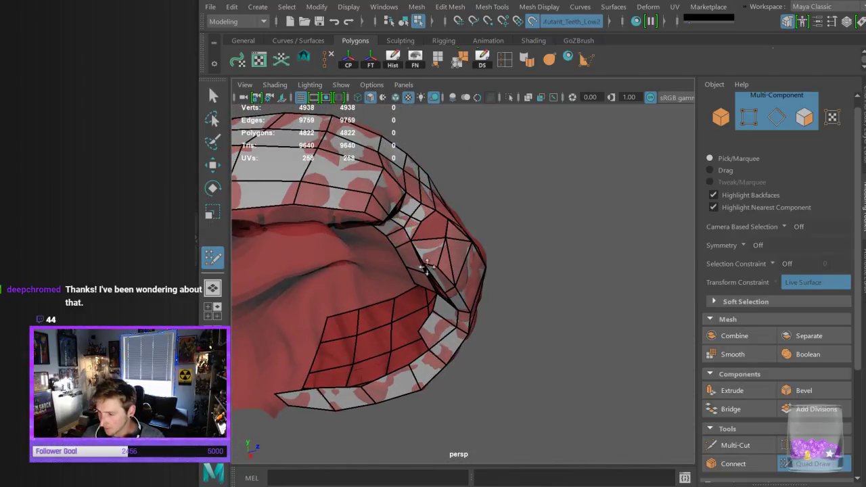
# Fill the remaining hole in the front tooth's wall facing the gap with one quad and one triangle
pyautogui.moveTo(532, 228)
pyautogui.keyDown('alt'); pyautogui.mouseDown()
pyautogui.moveTo(512, 248)
pyautogui.moveTo(524, 230)
pyautogui.moveTo(561, 225)
pyautogui.mouseUp(); pyautogui.keyUp('alt')
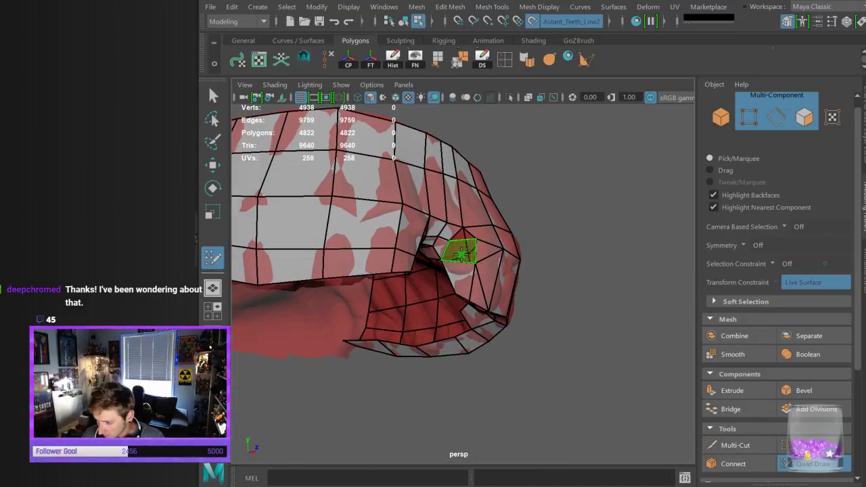
pyautogui.keyDown('shift'); pyautogui.click(461, 253); pyautogui.keyUp('shift')
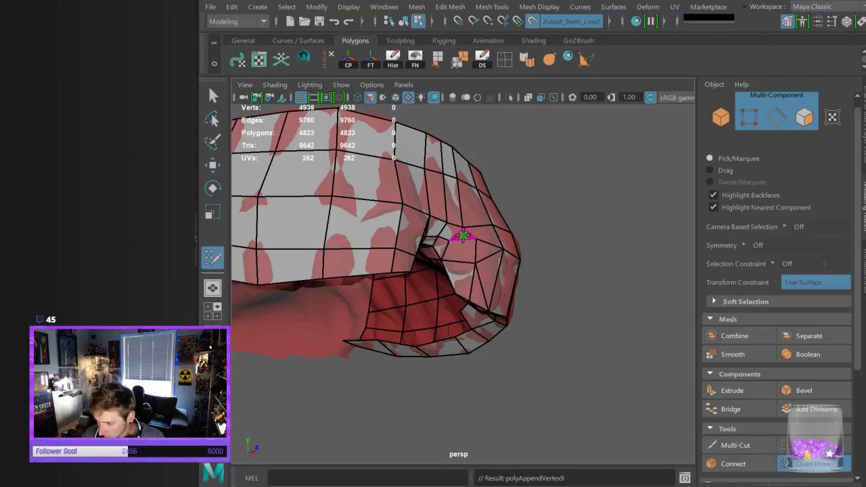
pyautogui.keyDown('alt'); pyautogui.moveTo(577, 271); pyautogui.dragTo(510, 243); pyautogui.keyUp('alt')
pyautogui.scroll(2, 490, 244)
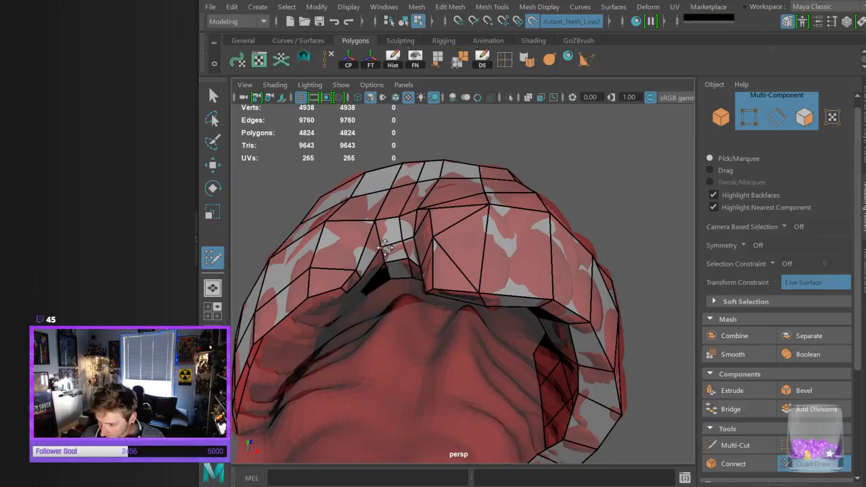
# Examine the low-poly mesh around the missing-tooth gap from the front, from below and from the palate side
pyautogui.keyDown('alt'); pyautogui.moveTo(403, 238); pyautogui.dragTo(440, 216); pyautogui.keyUp('alt')
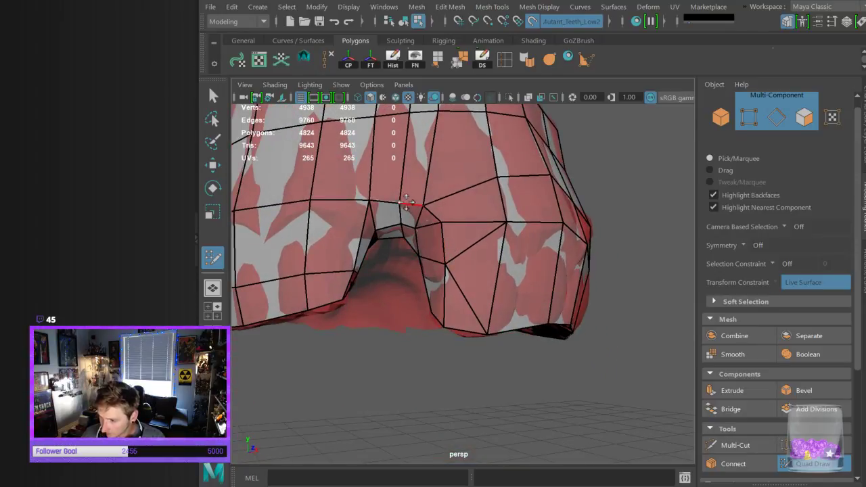
pyautogui.scroll(-4, 443, 196)
pyautogui.scroll(3, 442, 196)
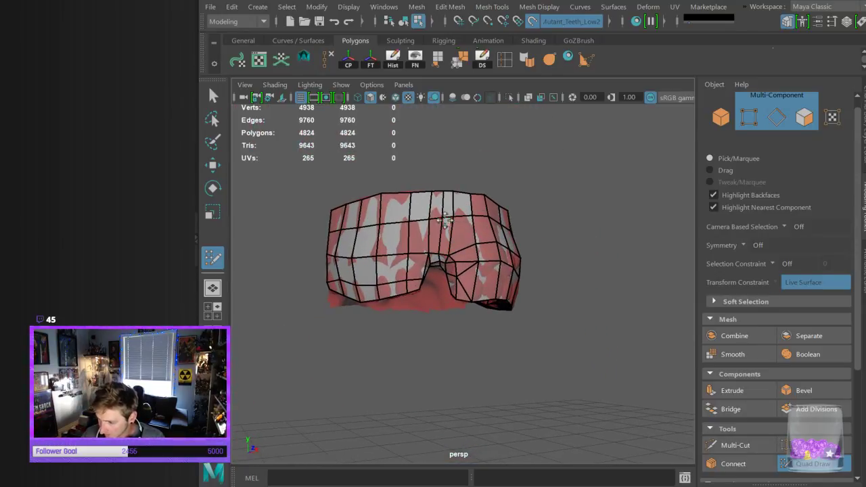
pyautogui.keyDown('alt'); pyautogui.moveTo(458, 212); pyautogui.dragTo(508, 240); pyautogui.keyUp('alt')
pyautogui.keyDown('alt'); pyautogui.moveTo(534, 320); pyautogui.dragTo(528, 331); pyautogui.keyUp('alt')
pyautogui.keyDown('alt'); pyautogui.moveTo(490, 352); pyautogui.dragTo(486, 313); pyautogui.keyUp('alt')
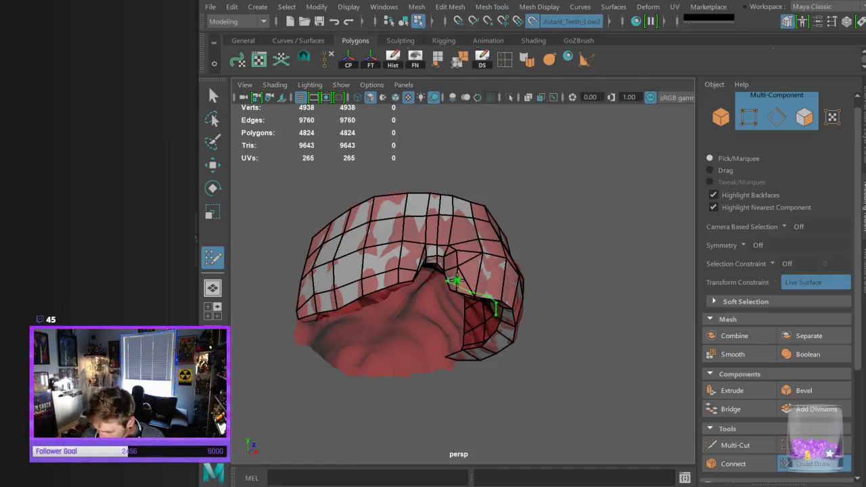
pyautogui.keyDown('alt'); pyautogui.moveTo(459, 277); pyautogui.dragTo(477, 278); pyautogui.keyUp('alt')
pyautogui.keyDown('alt'); pyautogui.moveTo(516, 356); pyautogui.dragTo(499, 297); pyautogui.keyUp('alt')
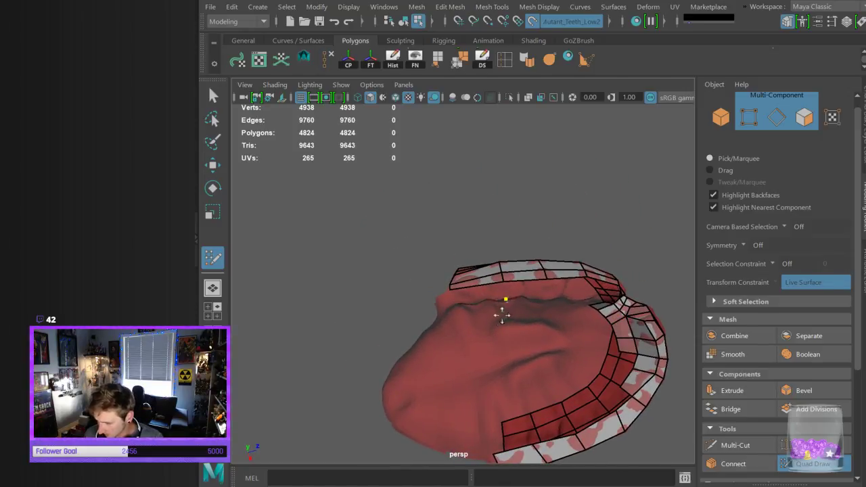
# Quad Draw a row of four faces along the biting surface of the side teeth, from the rear molar to the gap
pyautogui.keyDown('shift'); pyautogui.click(482, 298); pyautogui.keyUp('shift')
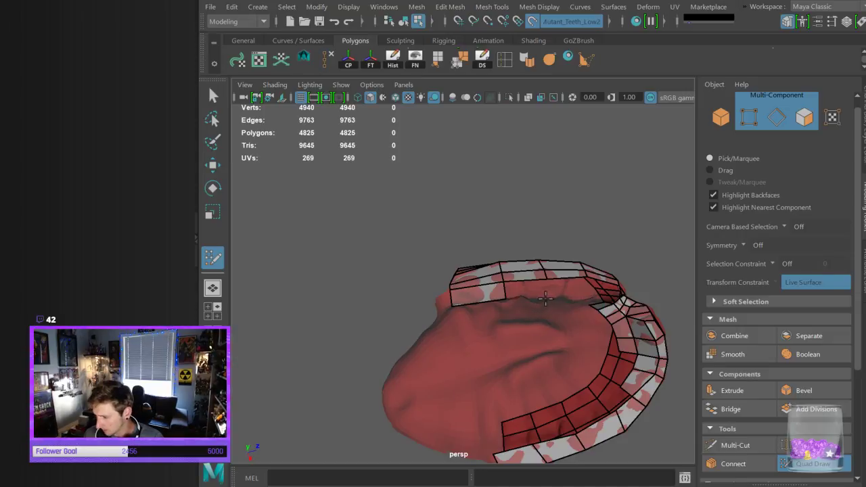
pyautogui.keyDown('shift'); pyautogui.click(556, 324); pyautogui.keyUp('shift')
pyautogui.moveTo(531, 341)
pyautogui.keyDown('alt'); pyautogui.mouseDown()
pyautogui.moveTo(516, 337)
pyautogui.moveTo(519, 328)
pyautogui.moveTo(522, 356)
pyautogui.moveTo(595, 350)
pyautogui.moveTo(605, 305)
pyautogui.mouseUp(); pyautogui.keyUp('alt')
pyautogui.keyDown('shift'); pyautogui.click(518, 306); pyautogui.keyUp('shift')
pyautogui.keyDown('alt'); pyautogui.moveTo(609, 271); pyautogui.dragTo(572, 335, button='middle'); pyautogui.keyUp('alt')
pyautogui.keyDown('alt'); pyautogui.moveTo(493, 325); pyautogui.dragTo(568, 311, button='right'); pyautogui.keyUp('alt')
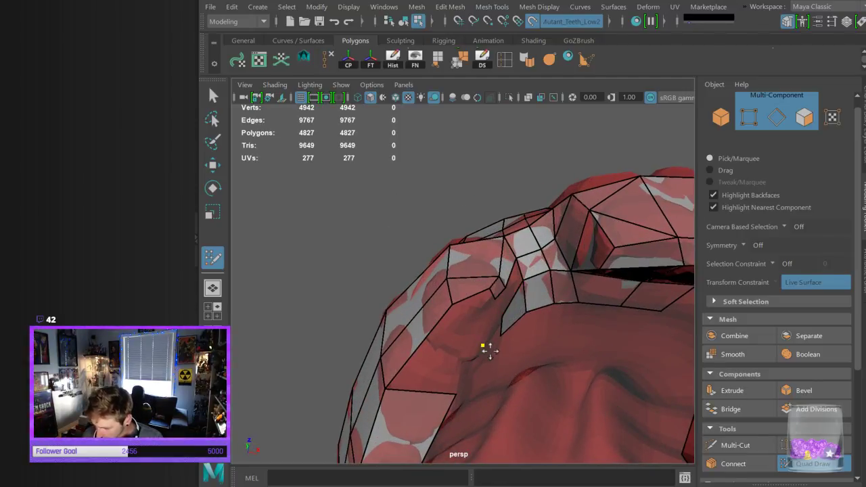
pyautogui.keyDown('shift'); pyautogui.click(444, 359); pyautogui.keyUp('shift')
# Insert an edge loop across the inner face beside the gap and fill the two faces joining it to the tooth's side wall
pyautogui.moveTo(515, 372)
pyautogui.keyDown('alt'); pyautogui.mouseDown()
pyautogui.moveTo(487, 367)
pyautogui.moveTo(472, 379)
pyautogui.moveTo(511, 257)
pyautogui.mouseUp(); pyautogui.keyUp('alt')
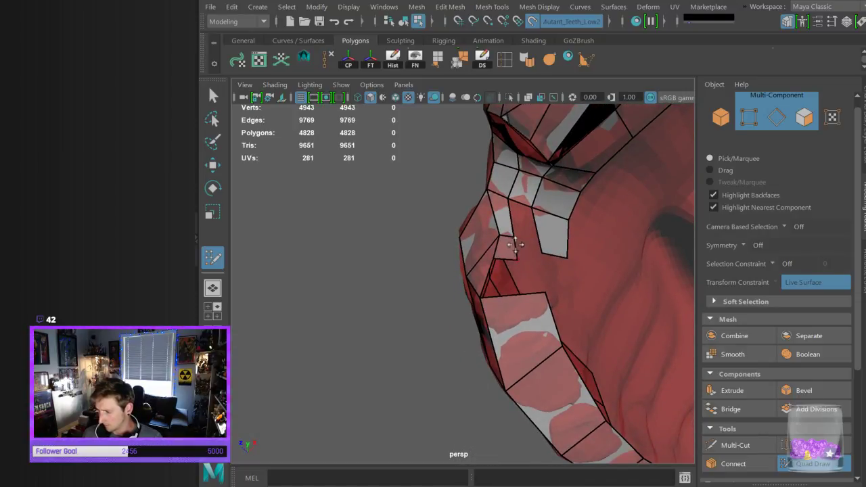
pyautogui.keyDown('ctrl'); pyautogui.click(565, 242); pyautogui.keyUp('ctrl')
pyautogui.keyDown('shift'); pyautogui.click(522, 227); pyautogui.keyUp('shift')
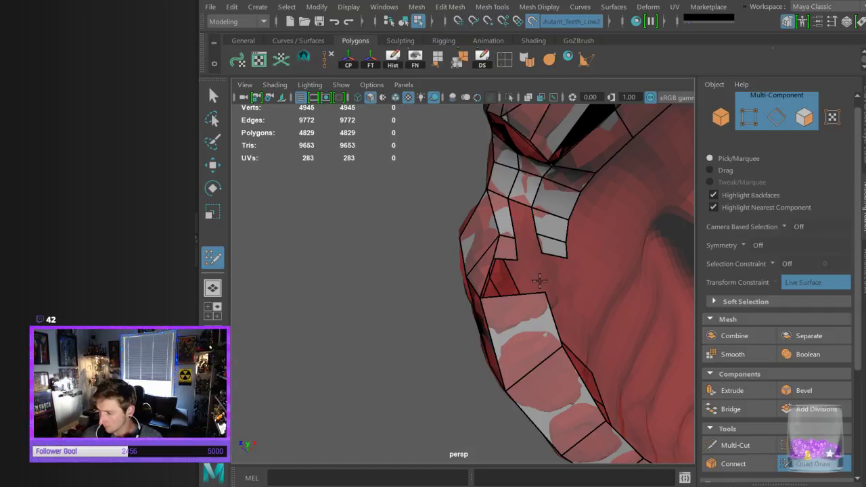
pyautogui.keyDown('shift'); pyautogui.click(528, 247); pyautogui.keyUp('shift')
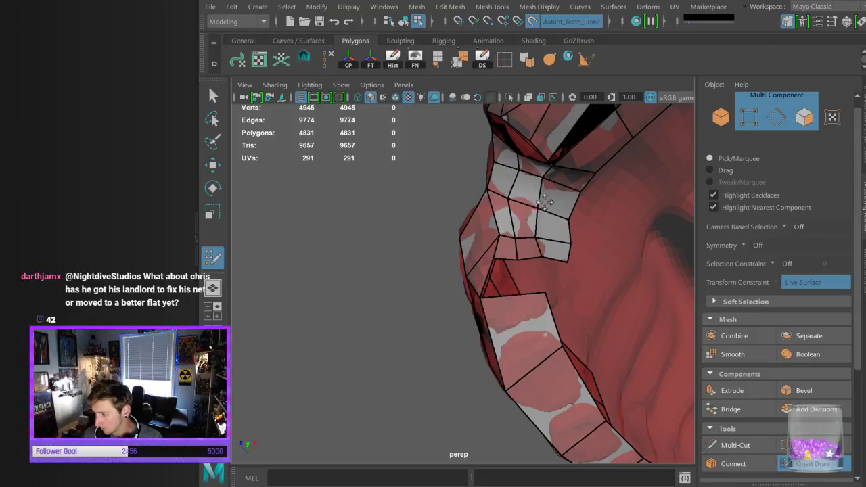
# Insert an edge loop lengthwise through the side teeth's biting-surface row and fill two faces connecting the row to the gap wall
pyautogui.keyDown('alt'); pyautogui.moveTo(545, 257); pyautogui.dragTo(487, 318); pyautogui.keyUp('alt')
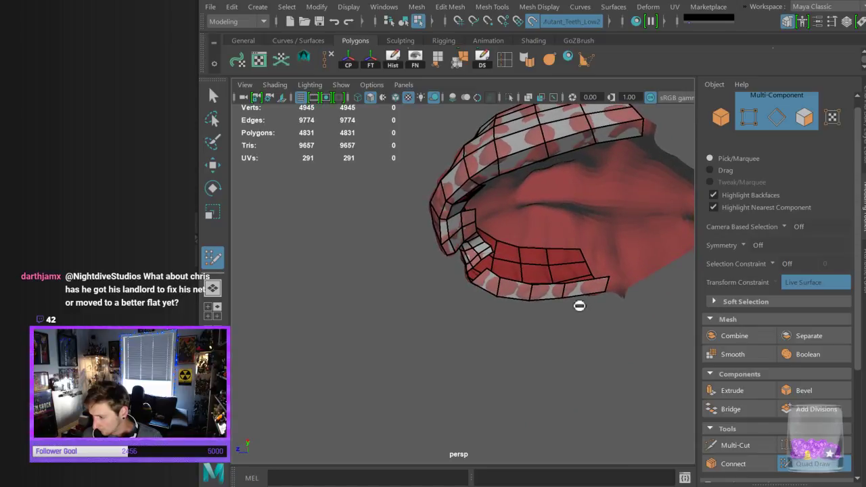
pyautogui.keyDown('ctrl'); pyautogui.click(608, 286); pyautogui.keyUp('ctrl')
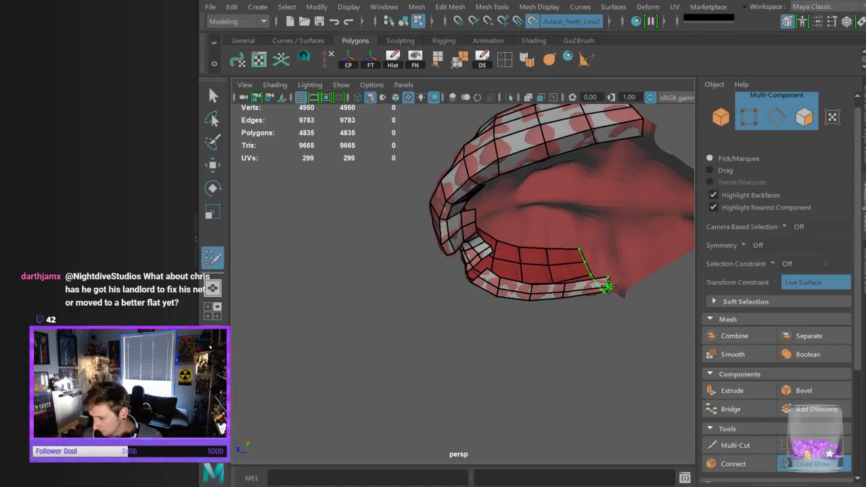
pyautogui.moveTo(556, 256)
pyautogui.keyDown('alt'); pyautogui.mouseDown()
pyautogui.moveTo(556, 228)
pyautogui.moveTo(550, 248)
pyautogui.moveTo(575, 224)
pyautogui.moveTo(597, 230)
pyautogui.mouseUp(); pyautogui.keyUp('alt')
pyautogui.scroll(4, 551, 257)
pyautogui.keyDown('shift'); pyautogui.click(408, 285); pyautogui.keyUp('shift')
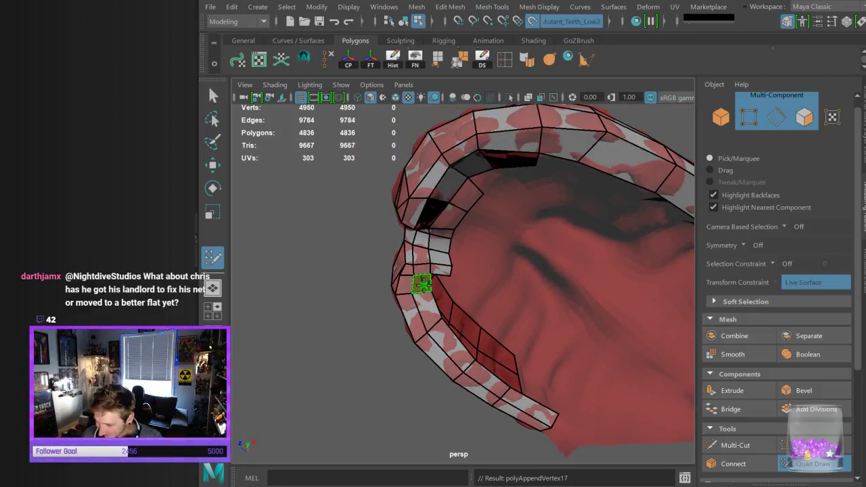
pyautogui.keyDown('shift'); pyautogui.click(422, 285); pyautogui.keyUp('shift')
# Examine how the side teeth's biting surface connects to the gap, from the palate side and from the front
pyautogui.scroll(3, 535, 308)
pyautogui.keyDown('alt'); pyautogui.moveTo(536, 309); pyautogui.dragTo(593, 305); pyautogui.keyUp('alt')
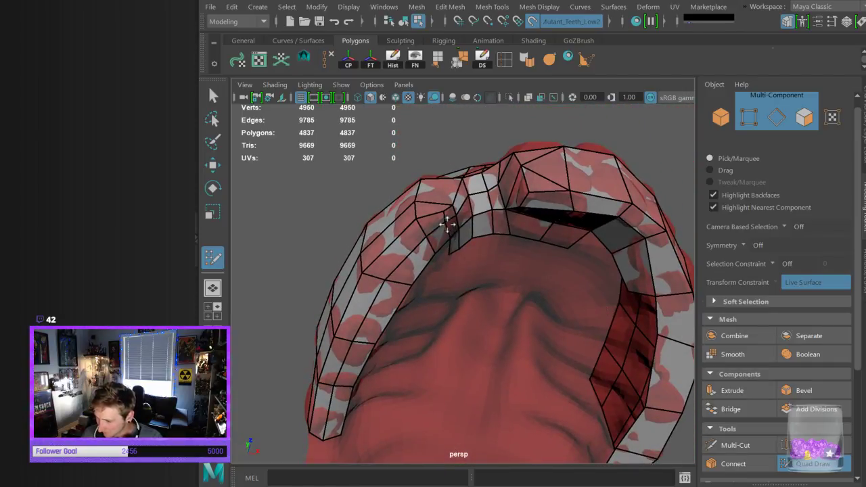
pyautogui.keyDown('alt'); pyautogui.moveTo(480, 238); pyautogui.dragTo(475, 257); pyautogui.keyUp('alt')
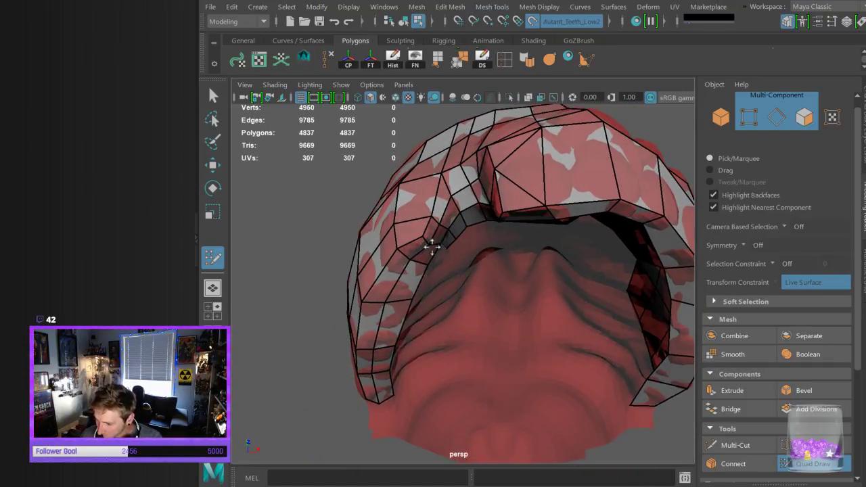
pyautogui.moveTo(426, 240)
pyautogui.keyDown('alt'); pyautogui.mouseDown()
pyautogui.moveTo(466, 250)
pyautogui.moveTo(487, 280)
pyautogui.moveTo(431, 232)
pyautogui.mouseUp(); pyautogui.keyUp('alt')
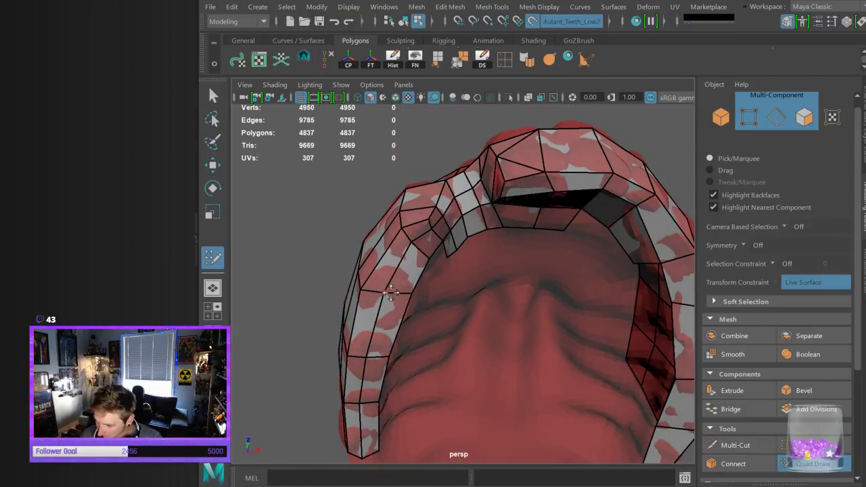
pyautogui.keyDown('alt'); pyautogui.moveTo(387, 294); pyautogui.dragTo(456, 274); pyautogui.keyUp('alt')
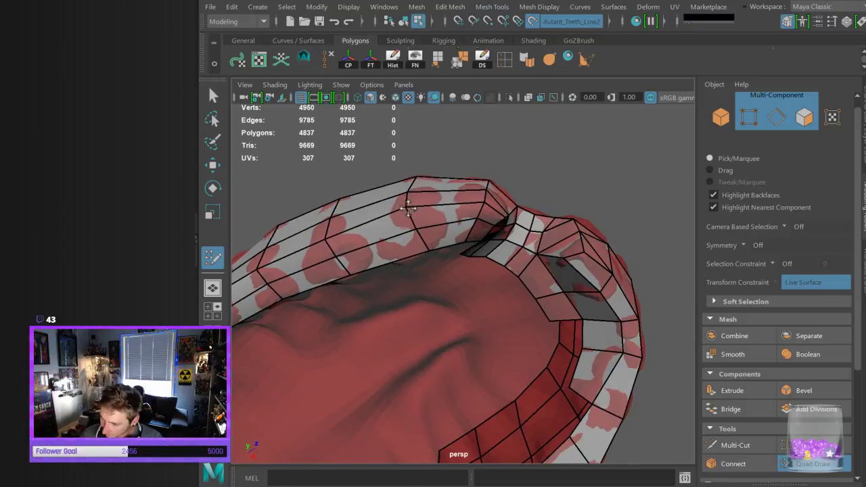
pyautogui.scroll(-5, 513, 300)
pyautogui.keyDown('alt'); pyautogui.moveTo(513, 300); pyautogui.dragTo(394, 356); pyautogui.keyUp('alt')
pyautogui.scroll(5, 437, 349)
pyautogui.keyDown('alt'); pyautogui.moveTo(402, 360); pyautogui.dragTo(446, 297); pyautogui.keyUp('alt')
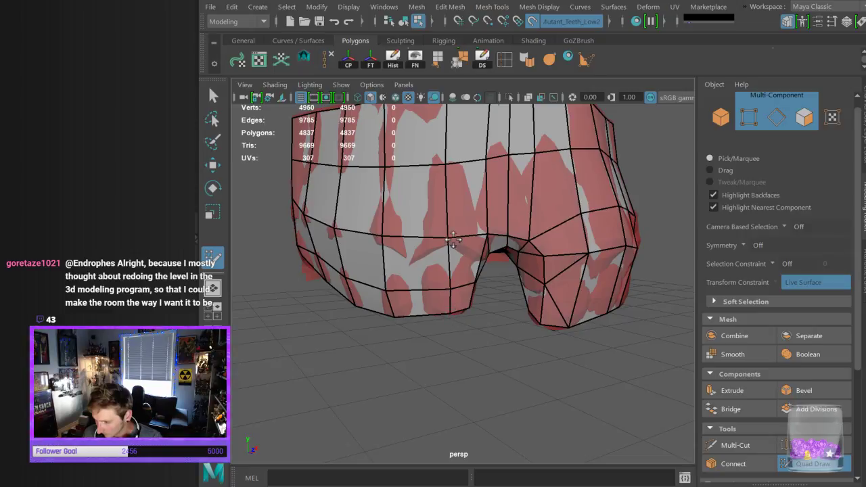
# Quad Draw a row of four faces behind the opposite teeth, from the rear end forward to the front teeth's inner faces
pyautogui.keyDown('alt'); pyautogui.moveTo(546, 342); pyautogui.dragTo(541, 271); pyautogui.keyUp('alt')
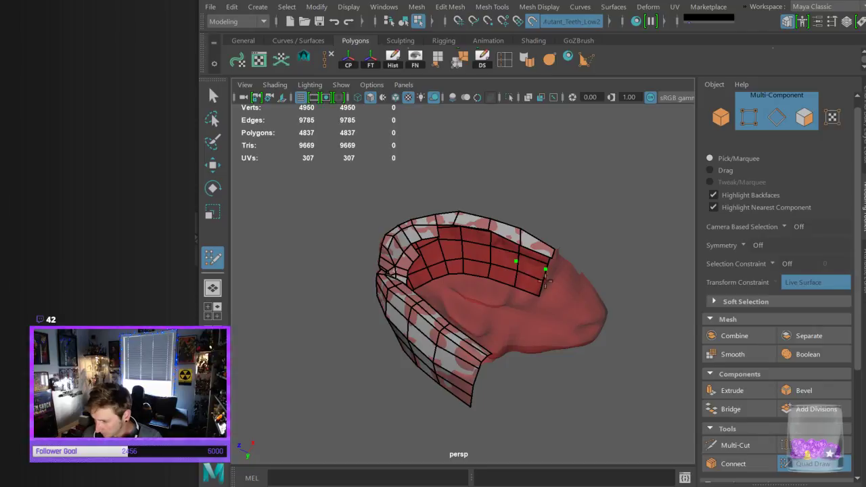
pyautogui.keyDown('alt'); pyautogui.moveTo(539, 310); pyautogui.dragTo(514, 264); pyautogui.keyUp('alt')
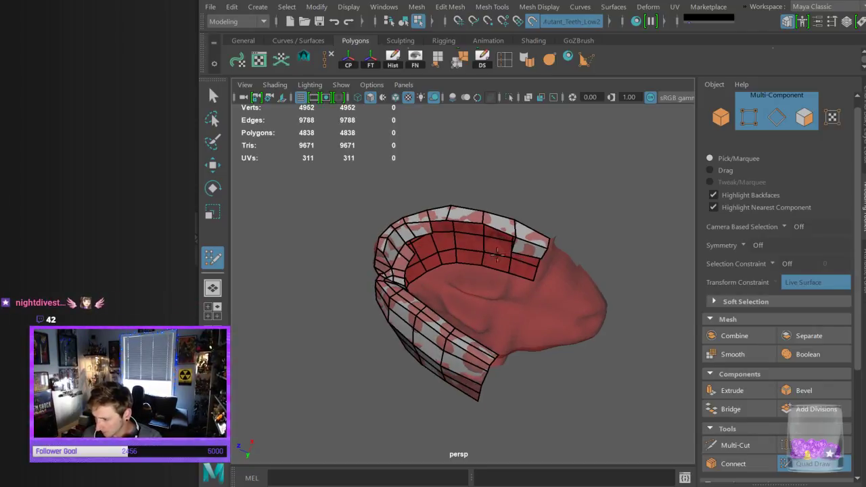
pyautogui.keyDown('shift'); pyautogui.click(499, 241); pyautogui.keyUp('shift')
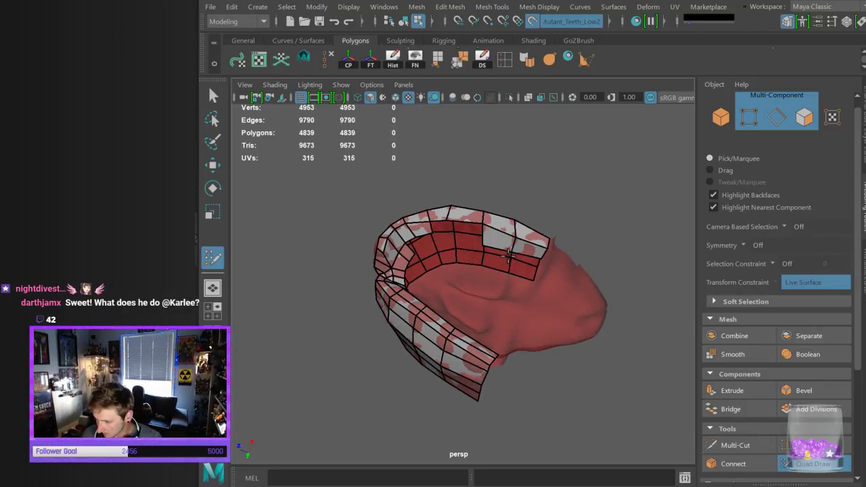
pyautogui.keyDown('alt'); pyautogui.moveTo(485, 264); pyautogui.dragTo(488, 268); pyautogui.keyUp('alt')
pyautogui.keyDown('shift'); pyautogui.click(464, 264); pyautogui.keyUp('shift')
pyautogui.keyDown('alt'); pyautogui.moveTo(509, 302); pyautogui.dragTo(519, 281); pyautogui.keyUp('alt')
pyautogui.keyDown('alt'); pyautogui.moveTo(466, 304); pyautogui.dragTo(517, 292, button='right'); pyautogui.keyUp('alt')
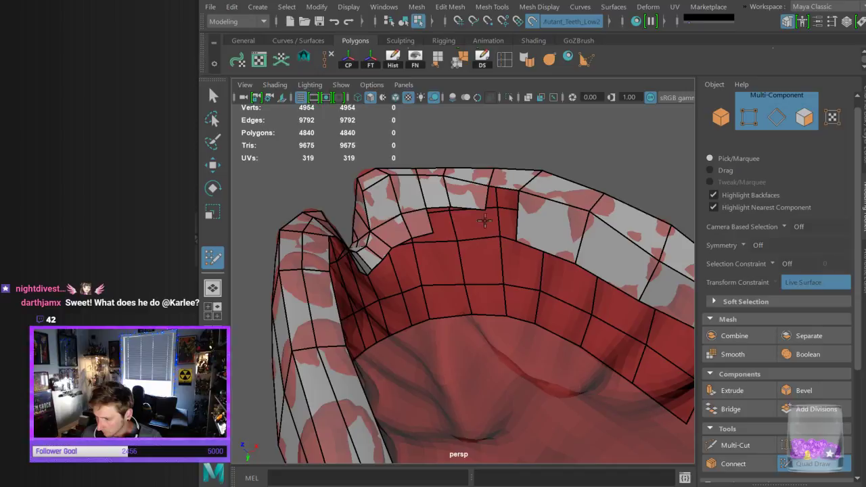
pyautogui.moveTo(426, 244)
pyautogui.keyDown('alt'); pyautogui.mouseDown()
pyautogui.moveTo(437, 294)
pyautogui.moveTo(532, 150)
pyautogui.moveTo(490, 211)
pyautogui.mouseUp(); pyautogui.keyUp('alt')
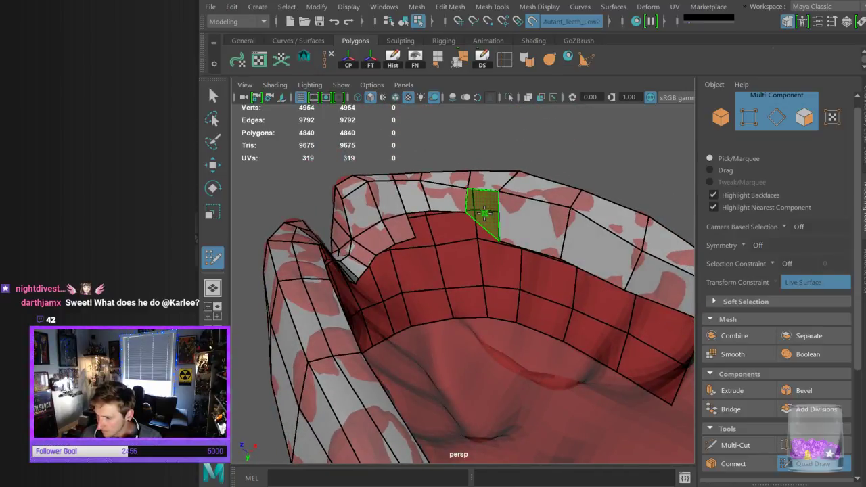
pyautogui.keyDown('shift'); pyautogui.click(479, 211); pyautogui.keyUp('shift')
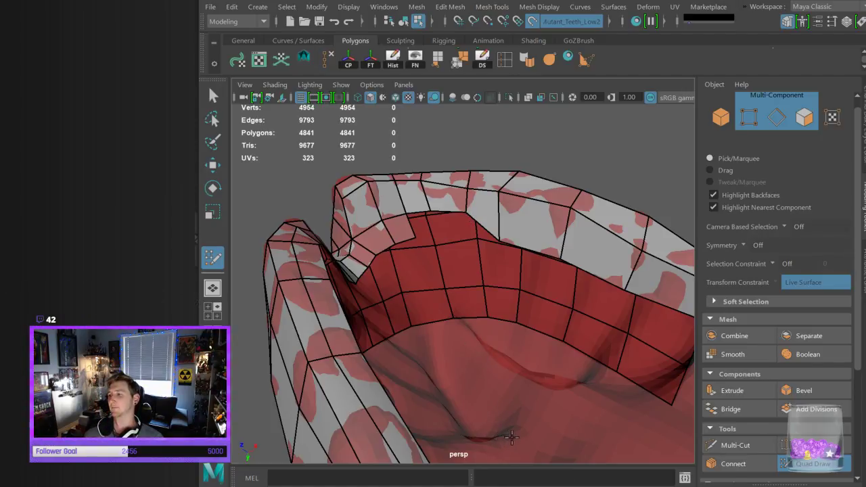
# Reposition the corner vertex where the front teeth's inner faces meet the row behind the opposite teeth
pyautogui.keyDown('alt'); pyautogui.moveTo(494, 322); pyautogui.dragTo(499, 323); pyautogui.keyUp('alt')
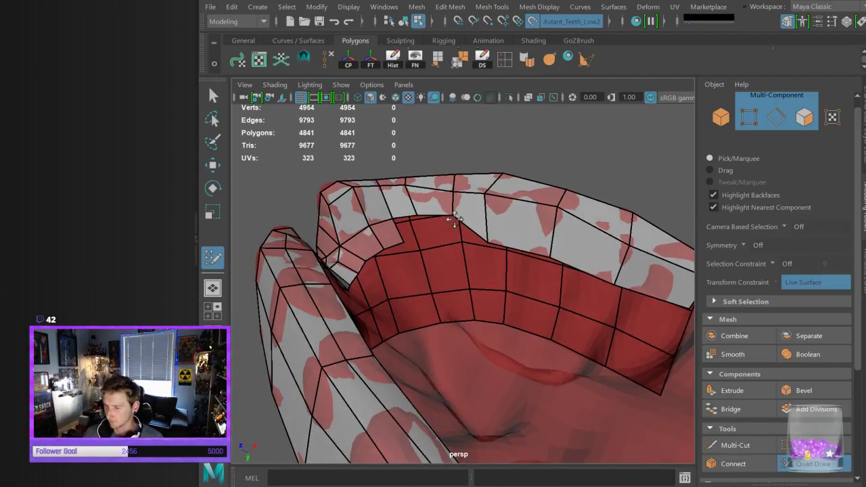
pyautogui.moveTo(455, 212)
pyautogui.mouseDown()
pyautogui.moveTo(455, 235)
pyautogui.moveTo(425, 226)
pyautogui.moveTo(429, 238)
pyautogui.mouseUp()
pyautogui.moveTo(500, 240)
pyautogui.keyDown('alt'); pyautogui.mouseDown()
pyautogui.moveTo(489, 257)
pyautogui.moveTo(500, 249)
pyautogui.moveTo(497, 271)
pyautogui.moveTo(569, 252)
pyautogui.mouseUp(); pyautogui.keyUp('alt')
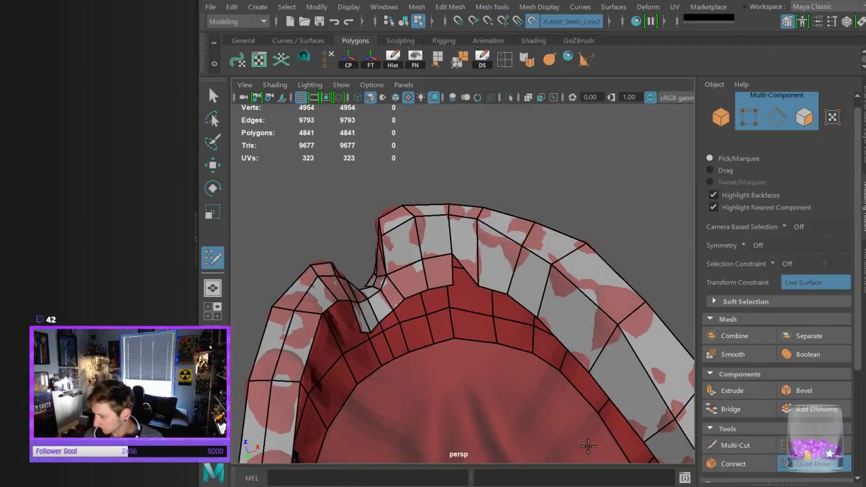
# Multi-Cut edges from the front teeth's inner corner vertex across the adjoining face and down to the neighbouring face's palate-side corner
pyautogui.click(737, 445)
pyautogui.click(478, 259)
pyautogui.click(455, 256)
pyautogui.rightClick(502, 296)
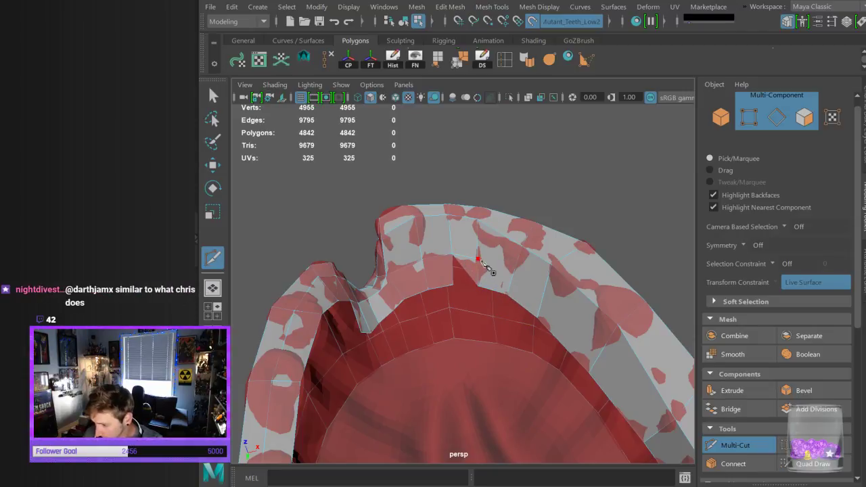
pyautogui.rightClick(524, 256)
pyautogui.click(478, 259)
pyautogui.click(508, 297)
pyautogui.rightClick(514, 308)
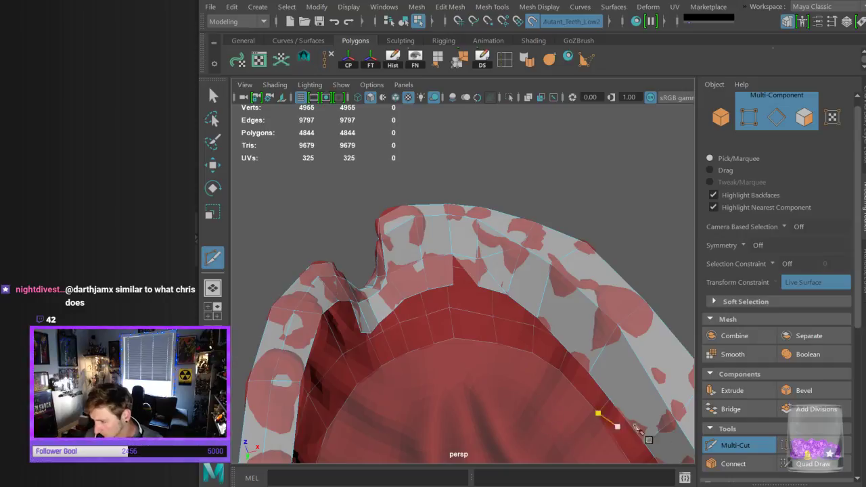
# Append a polygon to close the open area between the front teeth's inner faces above the palate strip
pyautogui.click(813, 464)
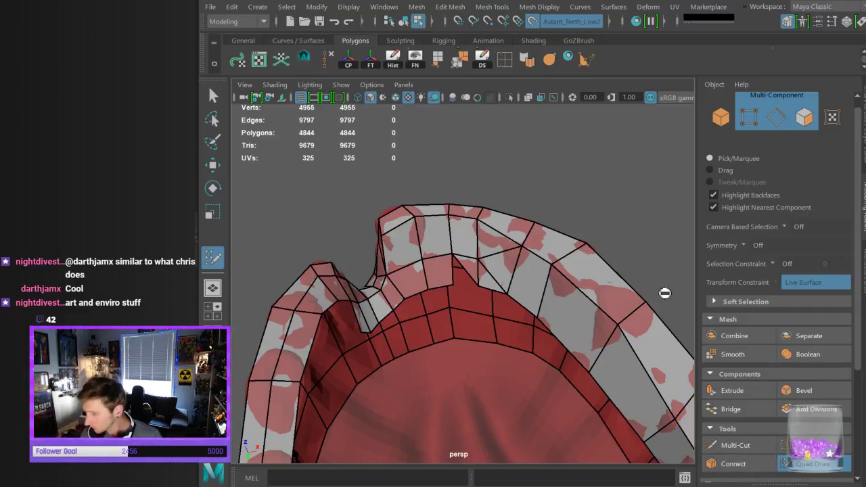
pyautogui.click(438, 59)
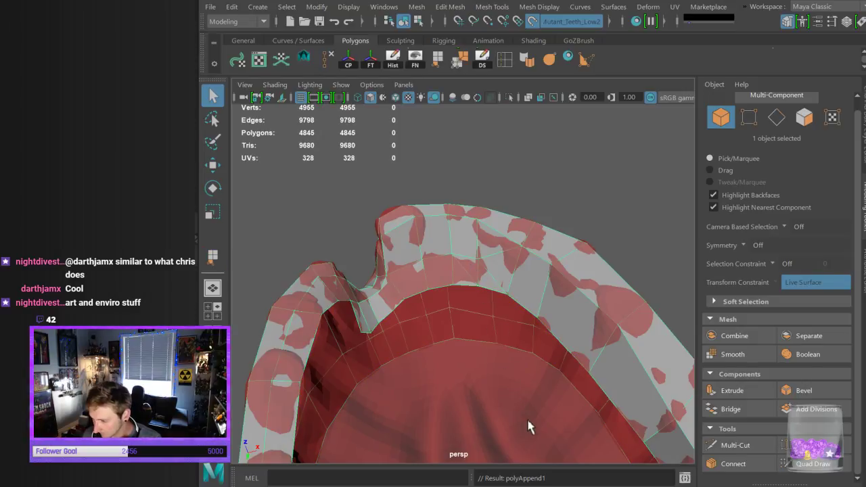
# Quad Draw three faces down the inner wall of the side teeth on the gap's side, from the rear end forward
pyautogui.click(814, 463)
pyautogui.keyDown('alt'); pyautogui.moveTo(579, 314); pyautogui.dragTo(467, 277); pyautogui.keyUp('alt')
pyautogui.click(342, 297)
pyautogui.click(376, 302)
pyautogui.keyDown('shift'); pyautogui.click(367, 284); pyautogui.keyUp('shift')
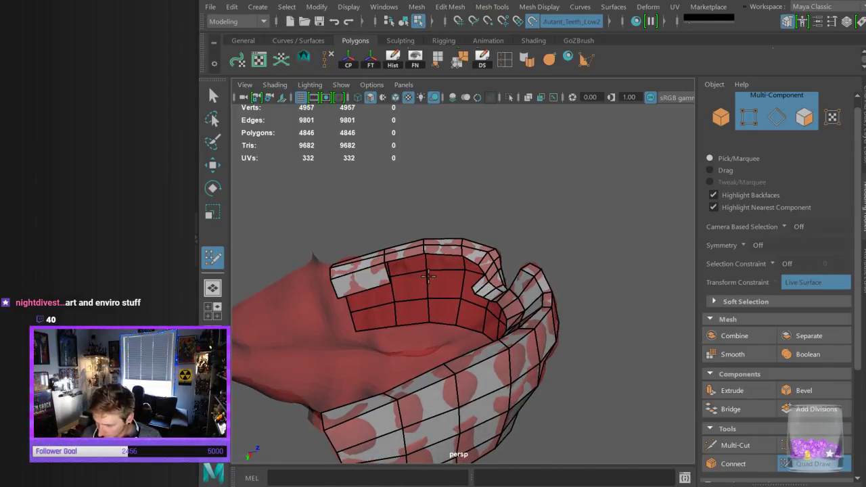
pyautogui.click(426, 274)
pyautogui.keyDown('shift'); pyautogui.click(425, 271); pyautogui.keyUp('shift')
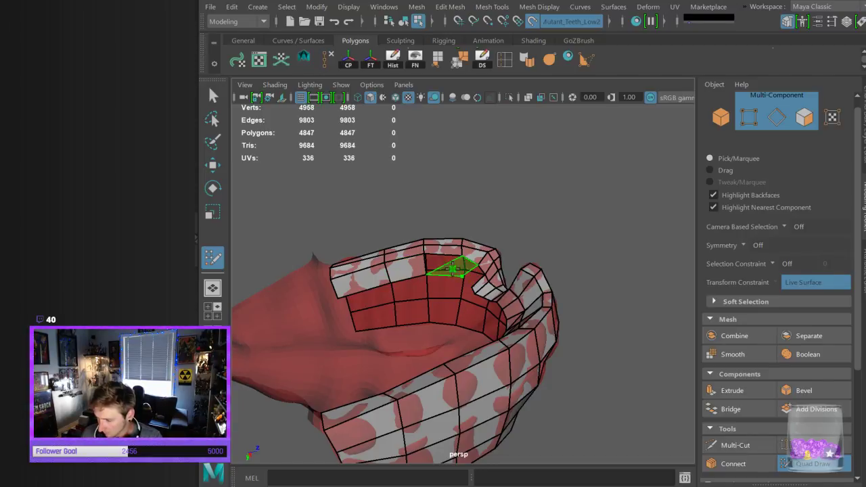
pyautogui.click(462, 276)
pyautogui.keyDown('shift'); pyautogui.click(467, 303); pyautogui.keyUp('shift')
pyautogui.keyDown('alt'); pyautogui.moveTo(467, 303); pyautogui.dragTo(488, 304); pyautogui.keyUp('alt')
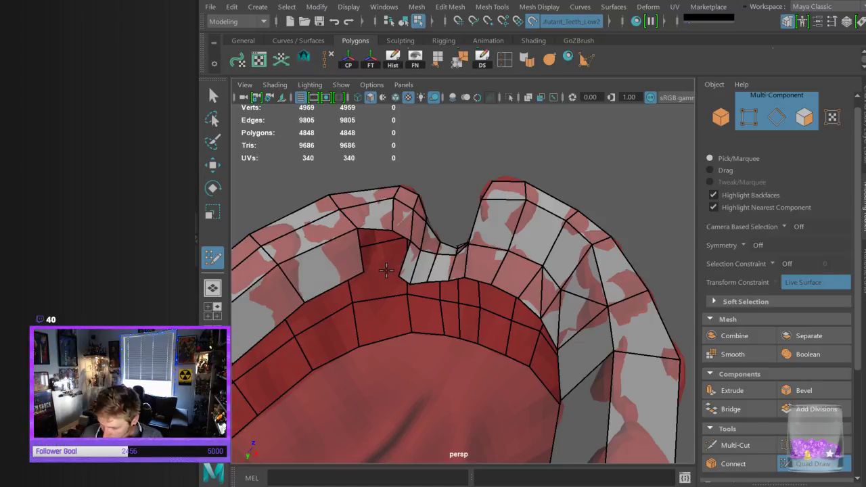
# Quad Draw two more inner-wall faces to join the side teeth's row to the faces behind the missing-tooth gap
pyautogui.keyDown('shift'); pyautogui.click(374, 252); pyautogui.keyUp('shift')
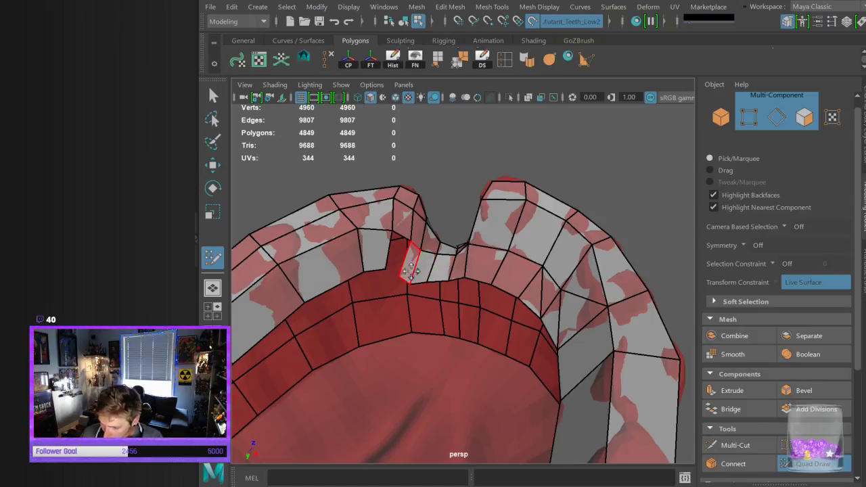
pyautogui.keyDown('shift'); pyautogui.click(397, 252); pyautogui.keyUp('shift')
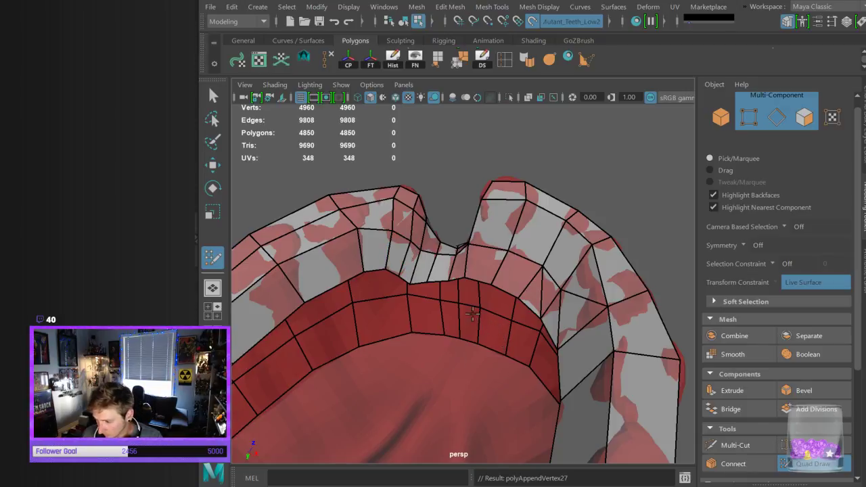
pyautogui.scroll(-10, 502, 346)
pyautogui.keyDown('alt'); pyautogui.moveTo(497, 341); pyautogui.dragTo(481, 315); pyautogui.keyUp('alt')
pyautogui.scroll(5, 481, 318)
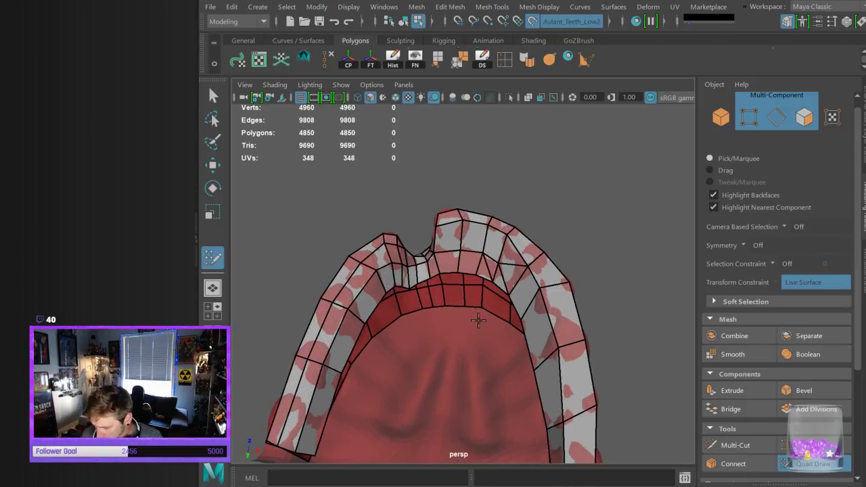
pyautogui.scroll(4, 406, 283)
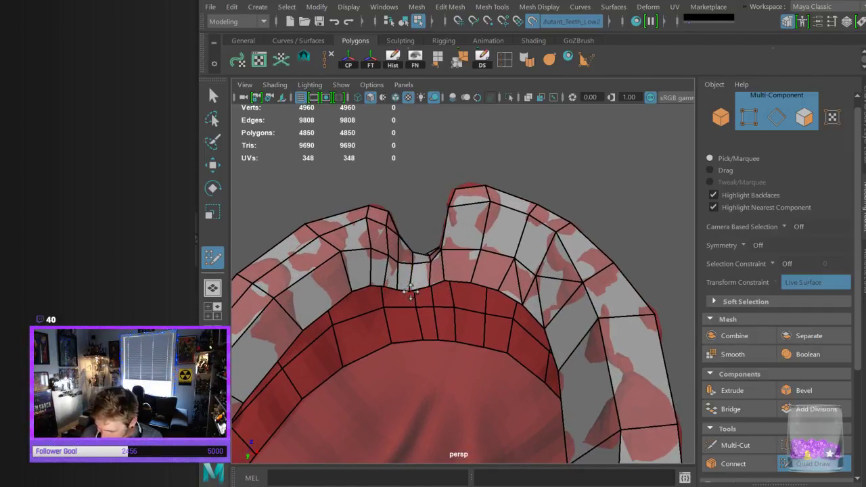
# Split the wide faces at the front curve of the teeth arch with Multi-Cut, then switch back to Quad Draw
pyautogui.keyDown('alt'); pyautogui.moveTo(454, 314); pyautogui.dragTo(440, 291); pyautogui.keyUp('alt')
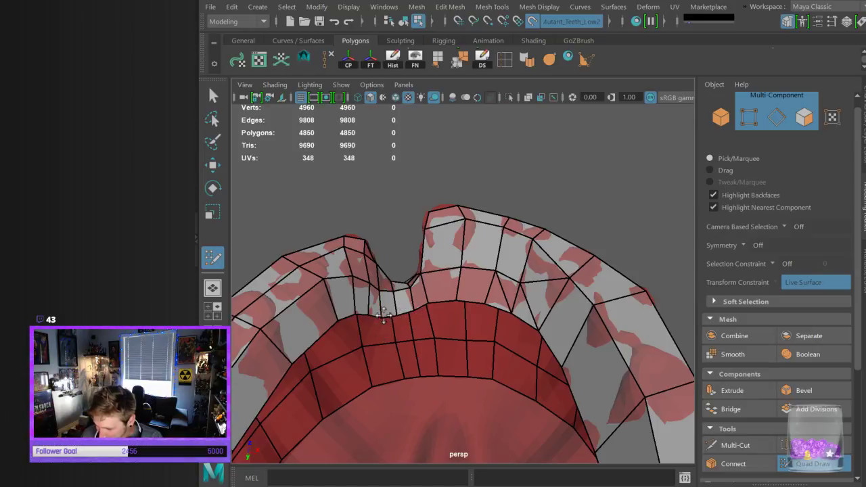
pyautogui.keyDown('alt'); pyautogui.moveTo(382, 315); pyautogui.dragTo(431, 274); pyautogui.keyUp('alt')
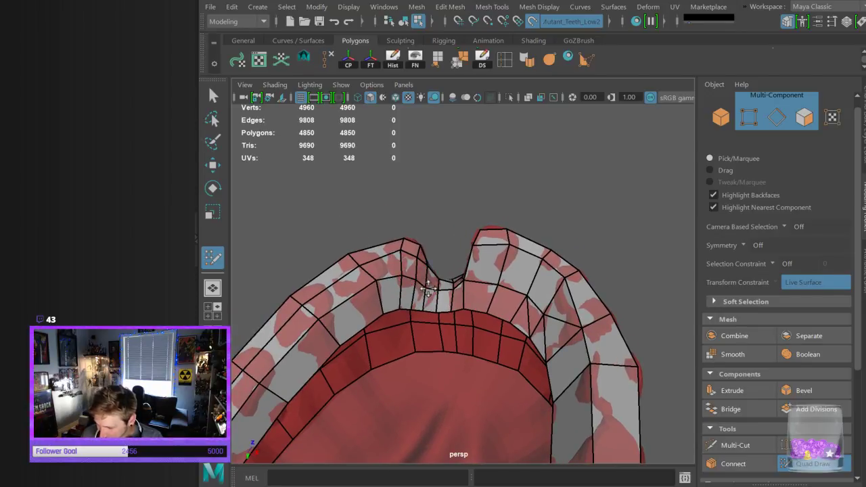
pyautogui.keyDown('alt'); pyautogui.moveTo(440, 292); pyautogui.dragTo(459, 255); pyautogui.keyUp('alt')
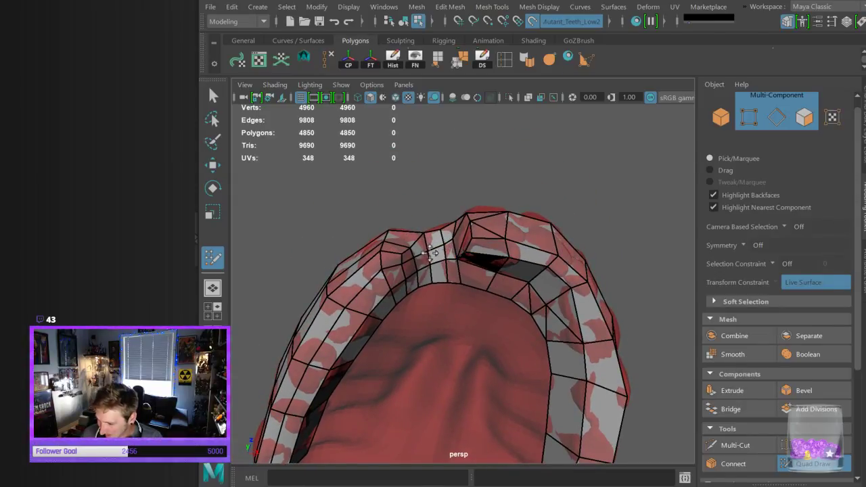
pyautogui.keyDown('alt'); pyautogui.moveTo(485, 184); pyautogui.dragTo(492, 216); pyautogui.keyUp('alt')
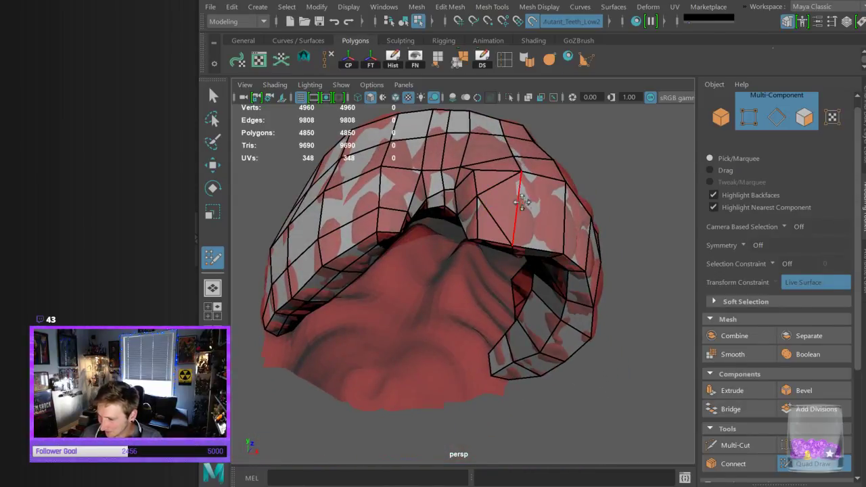
pyautogui.moveTo(546, 231)
pyautogui.keyDown('alt'); pyautogui.mouseDown()
pyautogui.moveTo(549, 329)
pyautogui.moveTo(574, 323)
pyautogui.moveTo(576, 340)
pyautogui.moveTo(540, 360)
pyautogui.moveTo(580, 349)
pyautogui.moveTo(604, 324)
pyautogui.moveTo(590, 312)
pyautogui.mouseUp(); pyautogui.keyUp('alt')
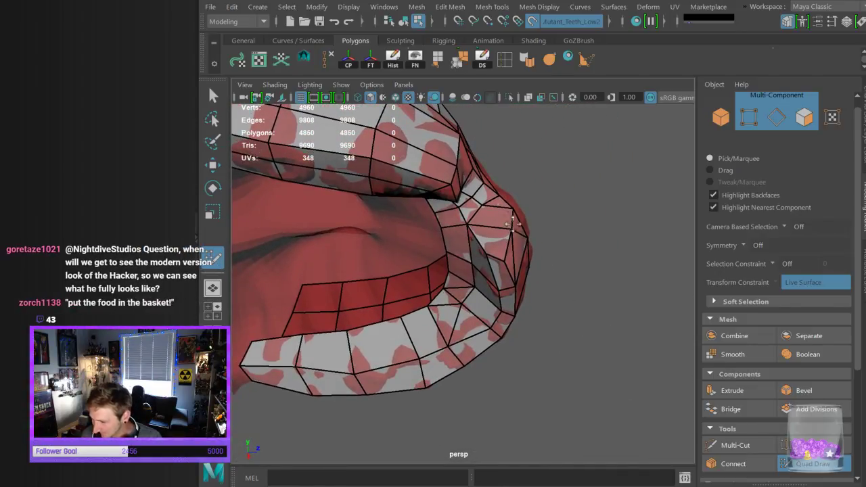
pyautogui.click(733, 445)
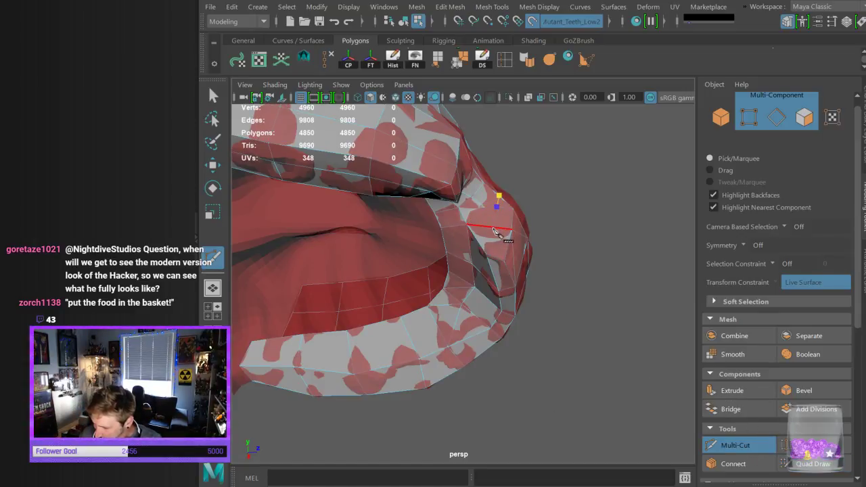
pyautogui.click(818, 466)
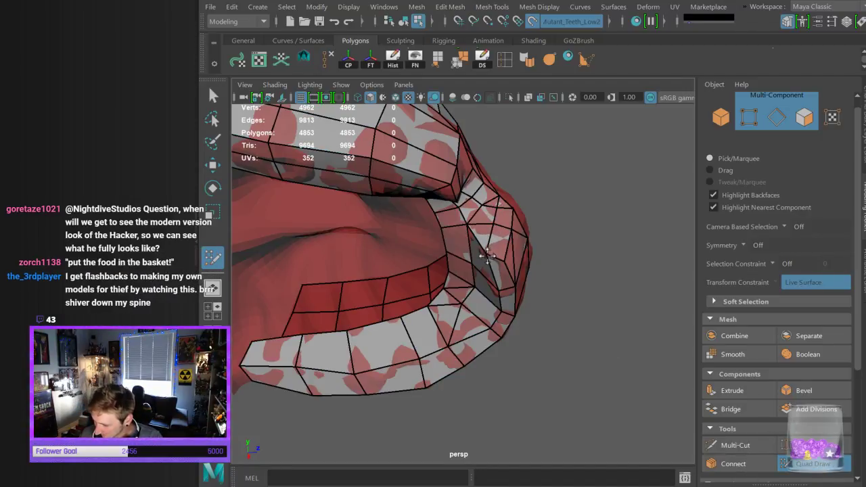
# Examine the topology of the teeth arch from several sides, including the front gap and inner gum wall
pyautogui.keyDown('alt'); pyautogui.moveTo(558, 245); pyautogui.dragTo(610, 297); pyautogui.keyUp('alt')
pyautogui.keyDown('alt'); pyautogui.moveTo(566, 351); pyautogui.dragTo(509, 265); pyautogui.keyUp('alt')
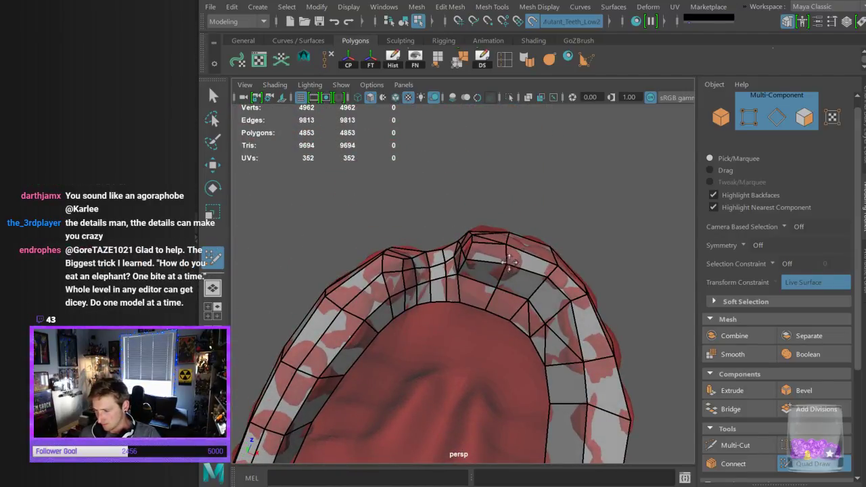
pyautogui.keyDown('alt'); pyautogui.moveTo(517, 313); pyautogui.dragTo(496, 313); pyautogui.keyUp('alt')
pyautogui.keyDown('alt'); pyautogui.moveTo(456, 287); pyautogui.dragTo(538, 346); pyautogui.keyUp('alt')
pyautogui.scroll(4, 538, 346)
pyautogui.keyDown('alt'); pyautogui.moveTo(455, 218); pyautogui.dragTo(487, 263); pyautogui.keyUp('alt')
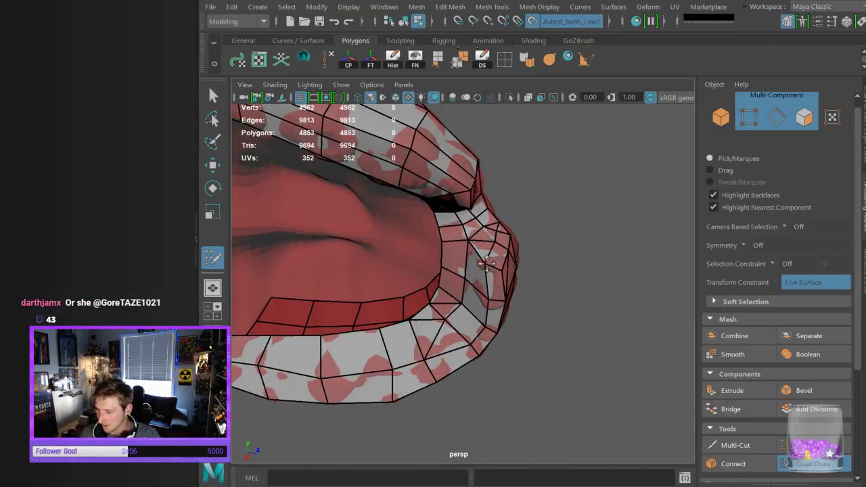
pyautogui.keyDown('alt'); pyautogui.moveTo(545, 279); pyautogui.dragTo(539, 304); pyautogui.keyUp('alt')
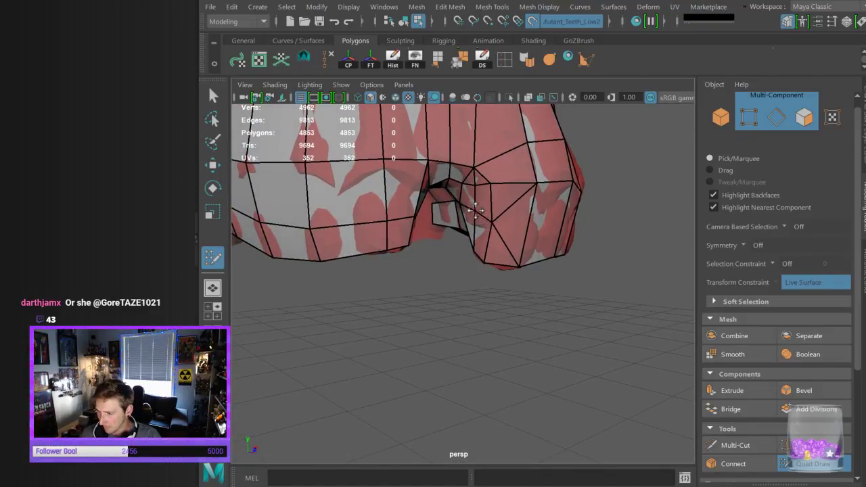
pyautogui.keyDown('alt'); pyautogui.moveTo(503, 243); pyautogui.dragTo(659, 217); pyautogui.keyUp('alt')
pyautogui.keyDown('alt'); pyautogui.moveTo(659, 217); pyautogui.dragTo(560, 250, button='right'); pyautogui.keyUp('alt')
pyautogui.keyDown('alt'); pyautogui.moveTo(560, 250); pyautogui.dragTo(560, 253); pyautogui.keyUp('alt')
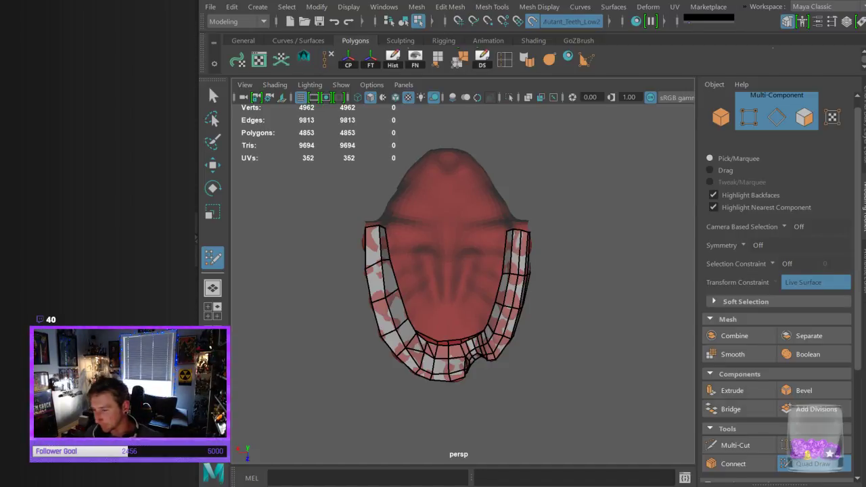
# Fill two wide quads across the palate between the back ends of the teeth arch with Quad Draw
pyautogui.keyDown('alt'); pyautogui.moveTo(545, 332); pyautogui.dragTo(564, 309); pyautogui.keyUp('alt')
pyautogui.keyDown('shift'); pyautogui.click(443, 249); pyautogui.keyUp('shift')
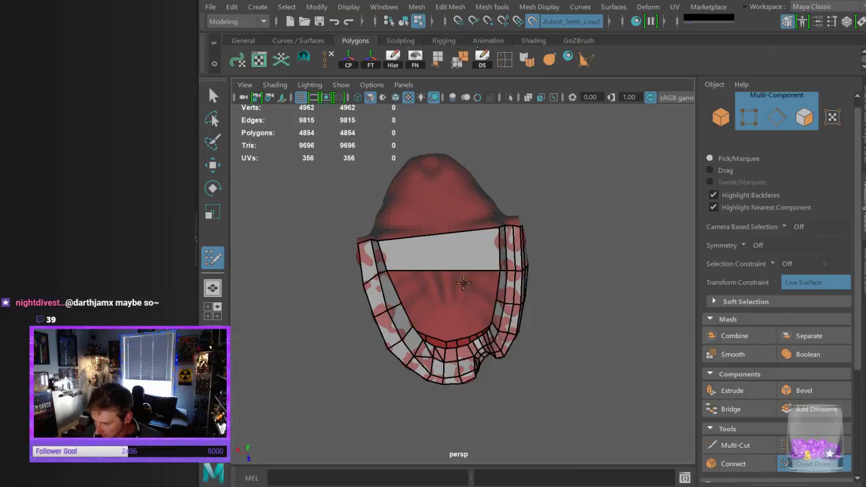
pyautogui.keyDown('shift'); pyautogui.click(448, 277); pyautogui.keyUp('shift')
# Append a third wide quad across the palate in front of the existing two, using Append to Polygon
pyautogui.scroll(3, 568, 291)
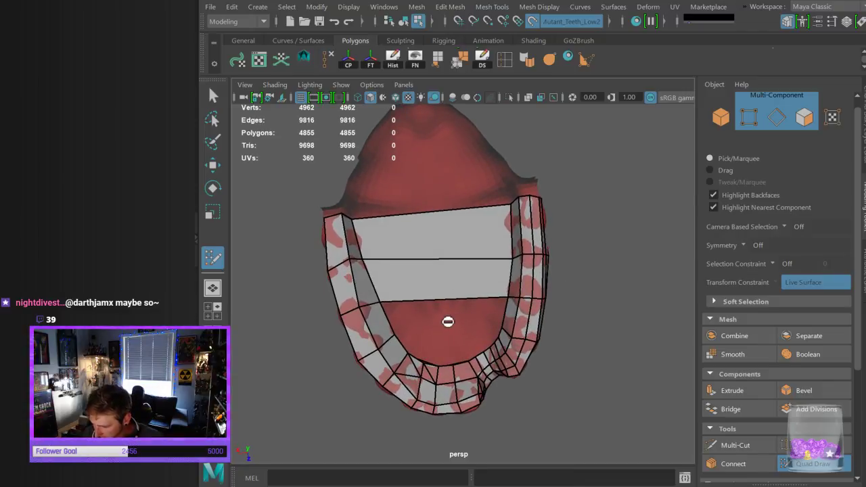
pyautogui.keyDown('alt'); pyautogui.moveTo(587, 319); pyautogui.dragTo(581, 313); pyautogui.keyUp('alt')
pyautogui.scroll(1, 582, 316)
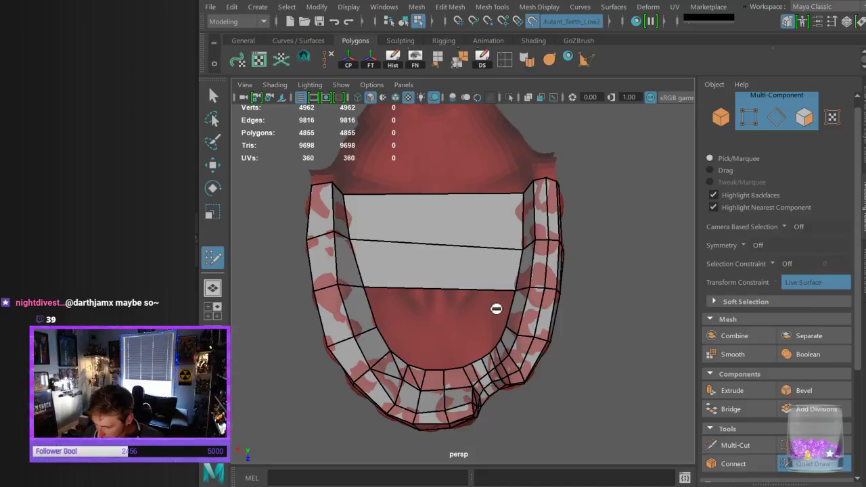
pyautogui.keyDown('alt'); pyautogui.moveTo(566, 344); pyautogui.dragTo(507, 303); pyautogui.keyUp('alt')
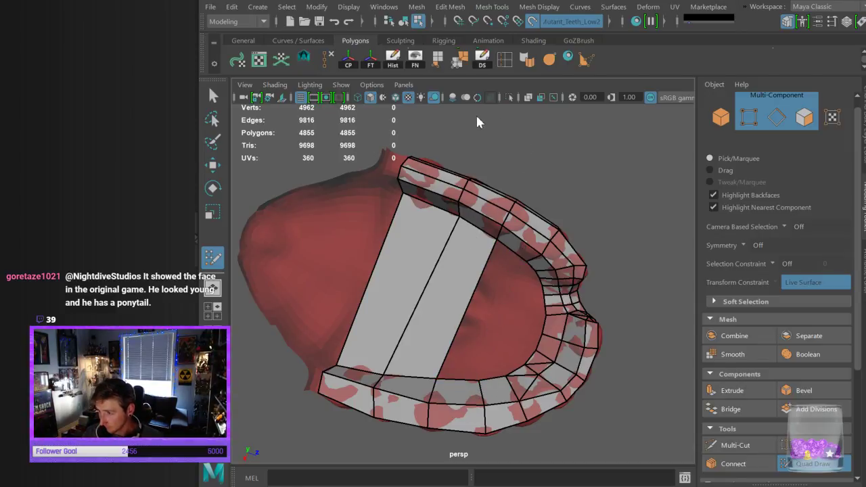
pyautogui.press('F10')
pyautogui.press('q')
pyautogui.click(465, 380)
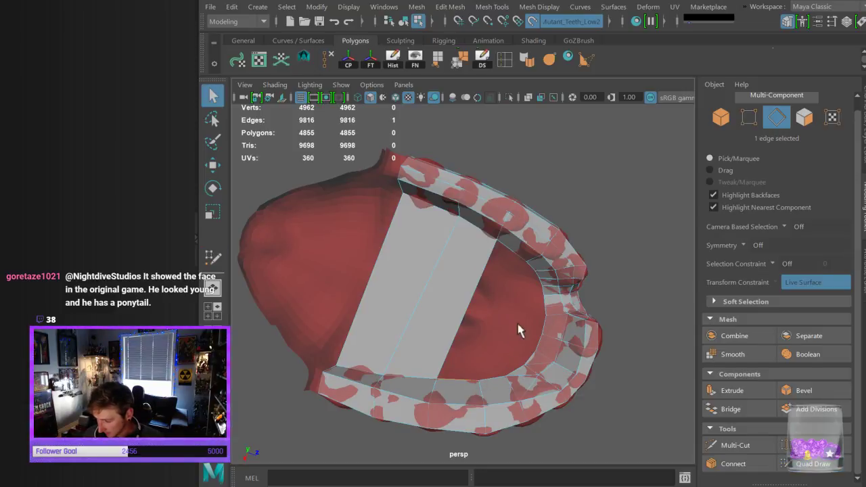
pyautogui.keyDown('shift'); pyautogui.click(435, 245); pyautogui.keyUp('shift')
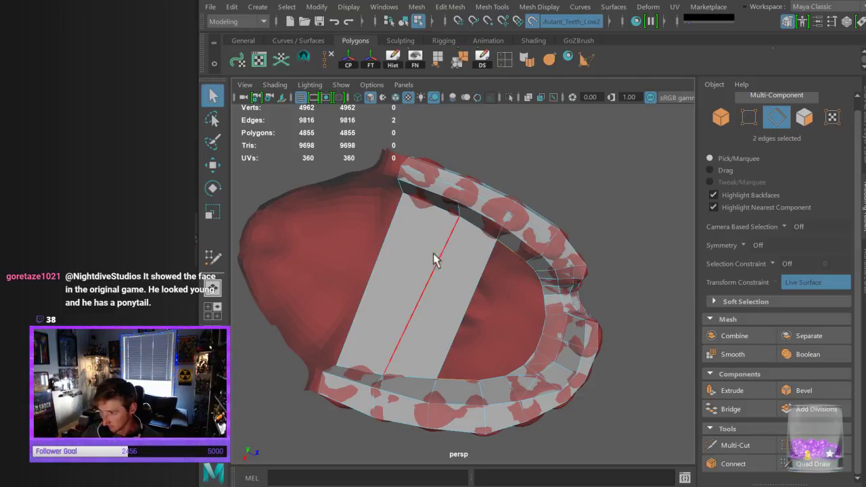
pyautogui.click(436, 59)
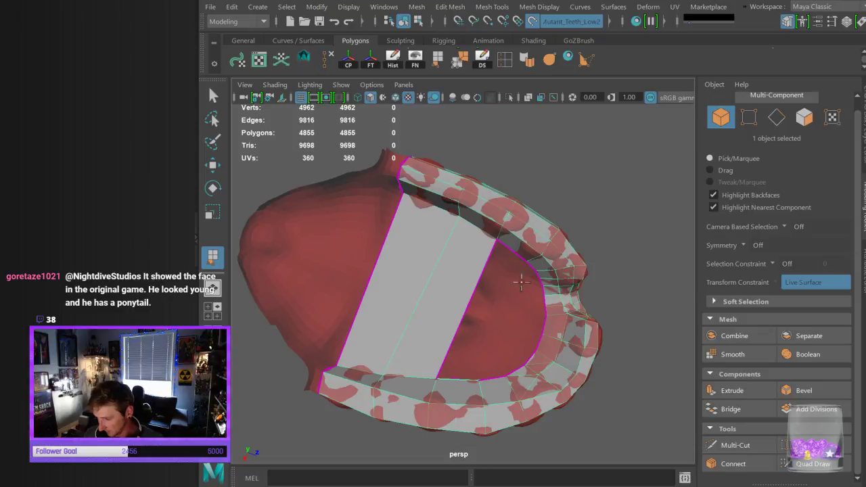
pyautogui.click(514, 252)
pyautogui.press('Return')
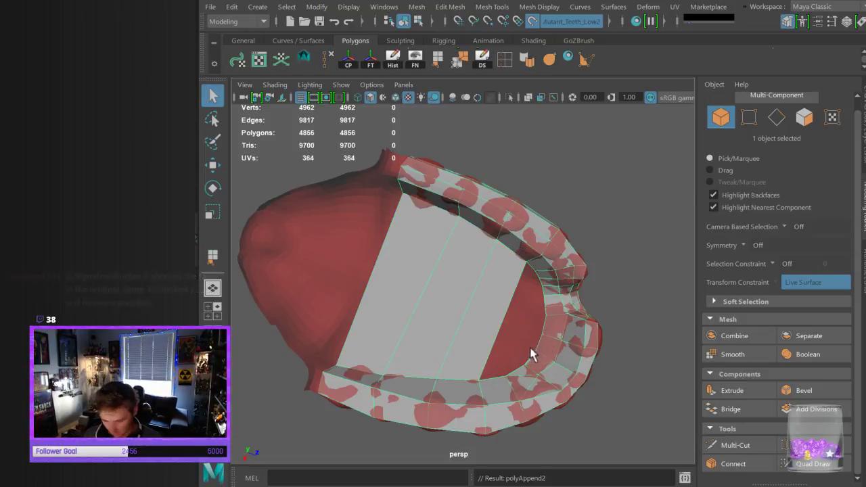
# Append a fourth, narrower quad across the palate toward the front teeth
pyautogui.click(540, 291)
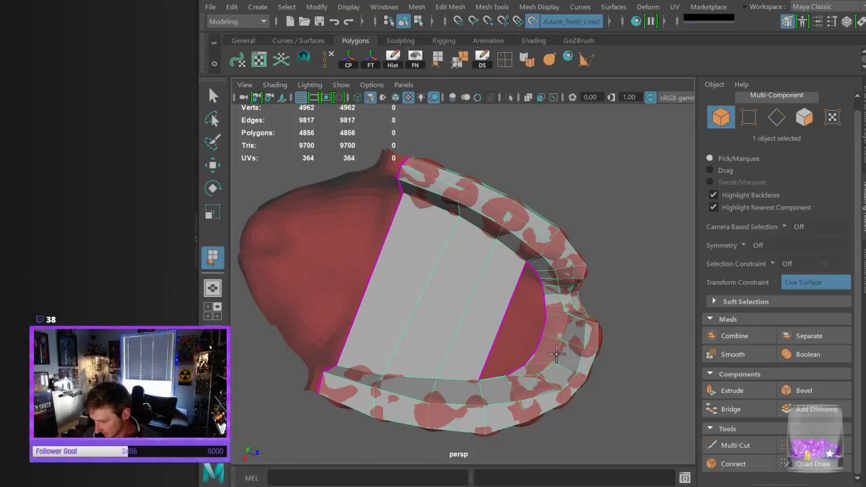
pyautogui.click(543, 305)
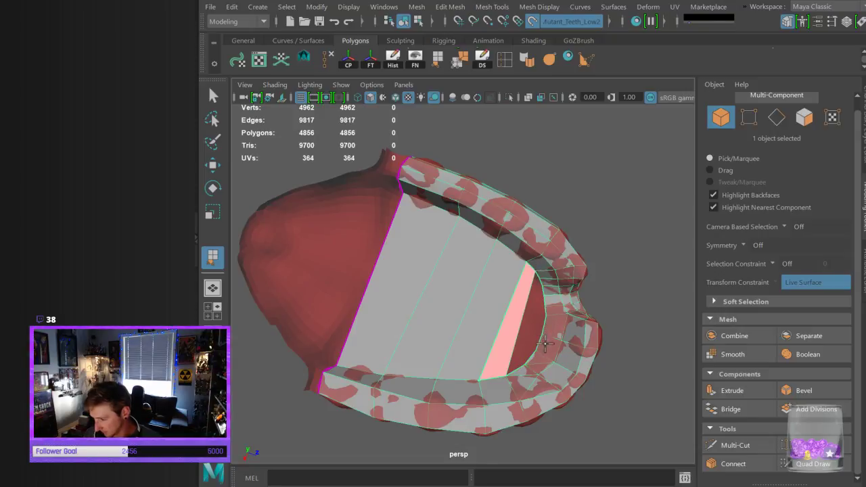
pyautogui.press('q')
# Cut a lengthwise centre line through all four palate quads with Multi-Cut
pyautogui.keyDown('alt'); pyautogui.moveTo(636, 328); pyautogui.dragTo(652, 289); pyautogui.keyUp('alt')
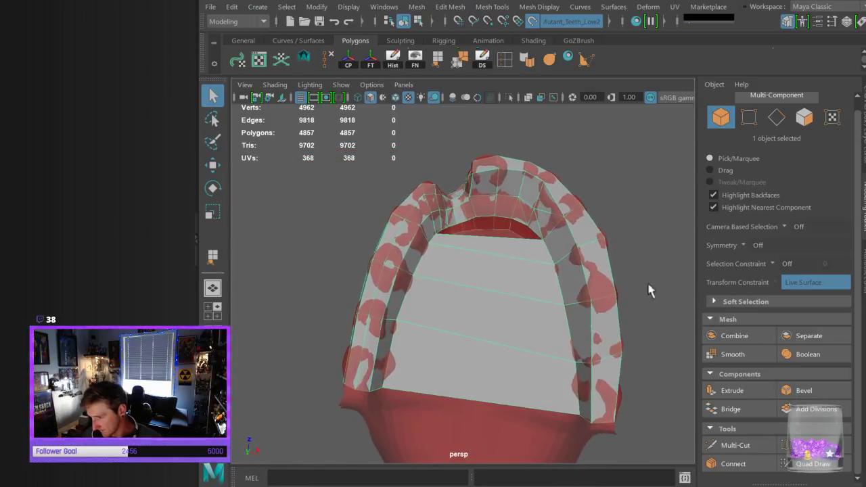
pyautogui.click(730, 444)
pyautogui.click(488, 236)
pyautogui.click(488, 253)
pyautogui.click(486, 289)
pyautogui.click(482, 341)
pyautogui.click(482, 398)
pyautogui.press('Return')
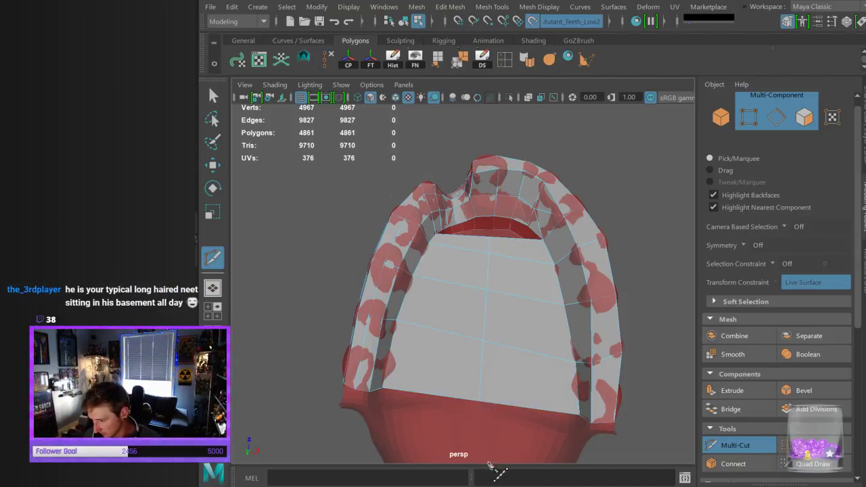
# Adjust the middle vertices of the palate's centre line with Quad Draw so they sit on the sculpt
pyautogui.click(812, 463)
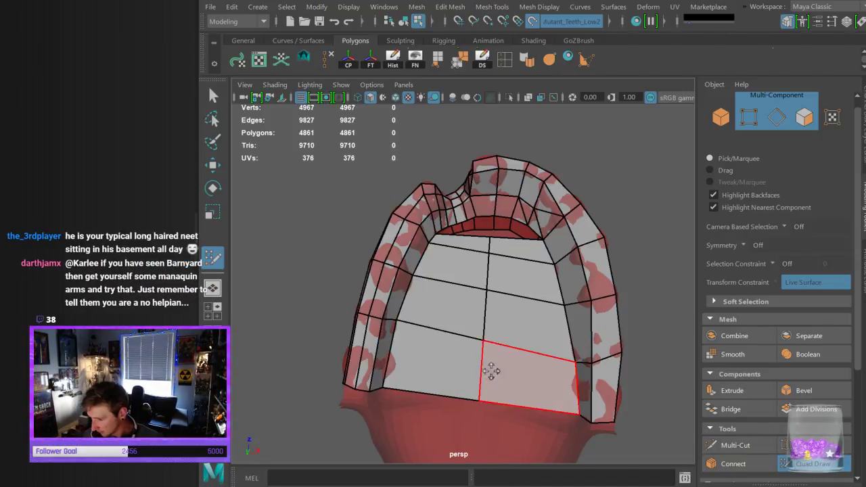
pyautogui.moveTo(483, 343); pyautogui.dragTo(486, 332)
pyautogui.moveTo(490, 289); pyautogui.dragTo(487, 291)
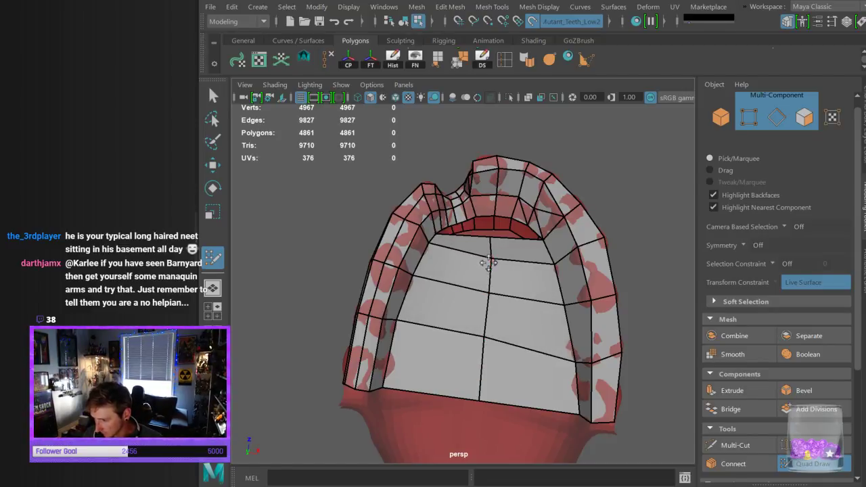
# Insert a lengthwise edge loop on each side of the palate's centre line with Quad Draw
pyautogui.keyDown('alt'); pyautogui.moveTo(488, 262); pyautogui.dragTo(512, 247); pyautogui.keyUp('alt')
pyautogui.keyDown('alt'); pyautogui.moveTo(550, 227); pyautogui.dragTo(456, 322); pyautogui.keyUp('alt')
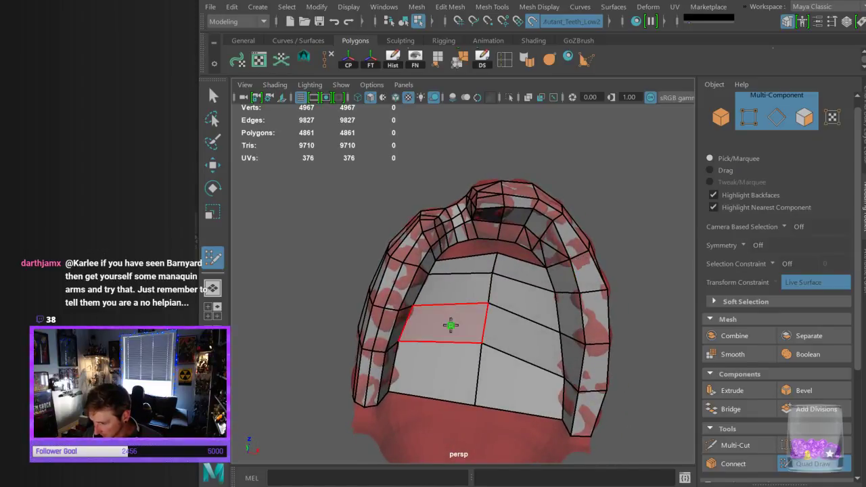
pyautogui.keyDown('ctrl'); pyautogui.click(444, 328); pyautogui.keyUp('ctrl')
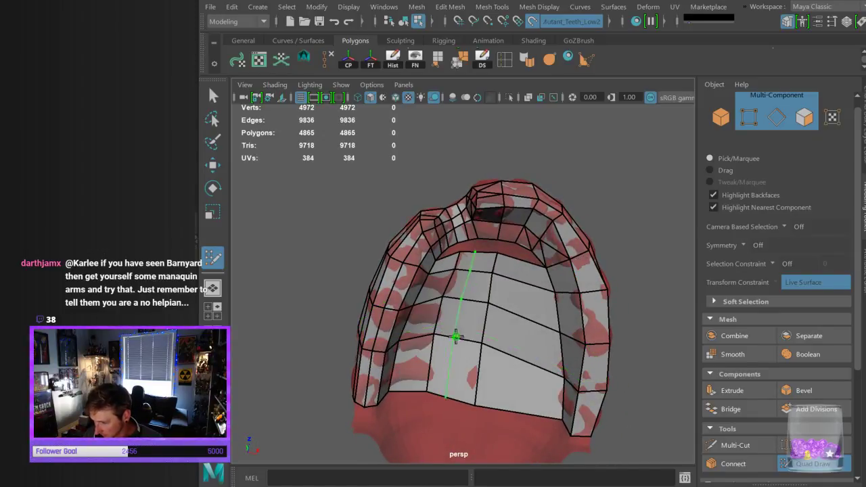
pyautogui.keyDown('ctrl'); pyautogui.click(528, 347); pyautogui.keyUp('ctrl')
# Fill three faces in the gap between the palate's front edge and the inner gum wall
pyautogui.keyDown('alt'); pyautogui.moveTo(528, 347); pyautogui.dragTo(612, 263); pyautogui.keyUp('alt')
pyautogui.scroll(3, 607, 292)
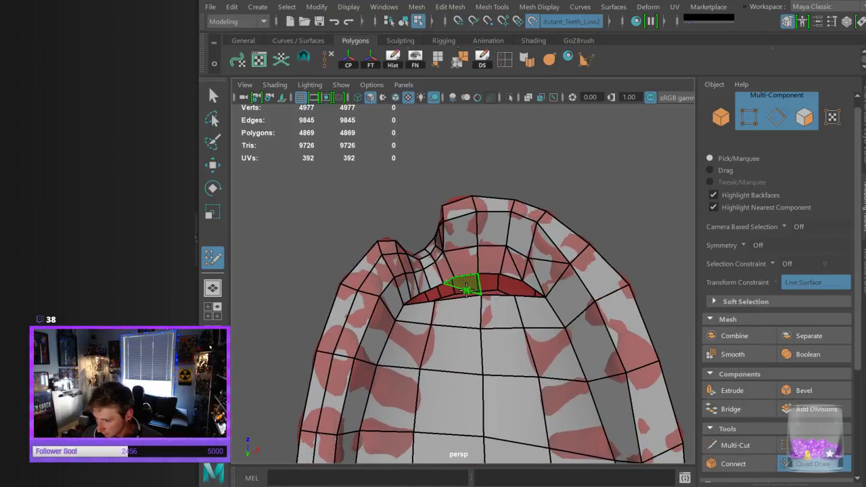
pyautogui.keyDown('shift'); pyautogui.click(465, 292); pyautogui.keyUp('shift')
pyautogui.keyDown('shift'); pyautogui.click(493, 284); pyautogui.keyUp('shift')
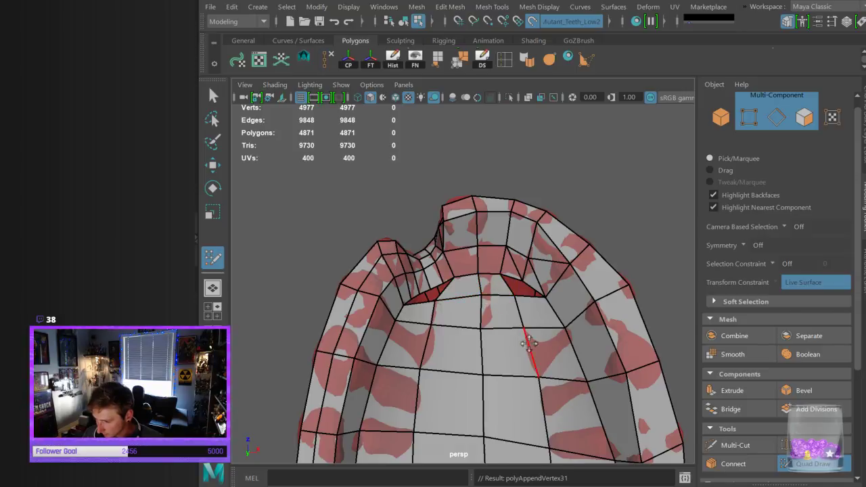
pyautogui.keyDown('shift'); pyautogui.click(522, 288); pyautogui.keyUp('shift')
# Discard the misplaced cut and cut from the palate grid vertex to the border edge of the remaining front gap with Multi-Cut
pyautogui.moveTo(537, 328)
pyautogui.keyDown('alt'); pyautogui.mouseDown()
pyautogui.moveTo(518, 318)
pyautogui.moveTo(444, 329)
pyautogui.moveTo(450, 348)
pyautogui.moveTo(437, 328)
pyautogui.moveTo(437, 340)
pyautogui.moveTo(376, 330)
pyautogui.moveTo(433, 334)
pyautogui.moveTo(462, 360)
pyautogui.mouseUp(); pyautogui.keyUp('alt')
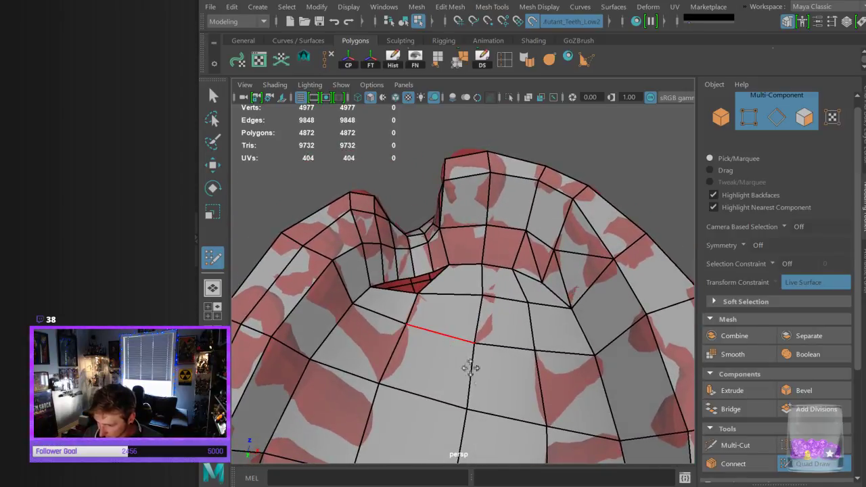
pyautogui.click(748, 447)
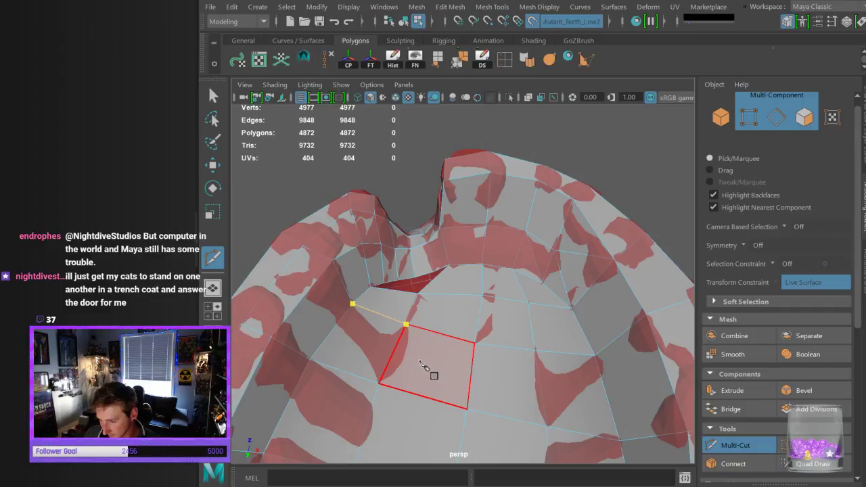
pyautogui.hotkey('ctrl', 'z')
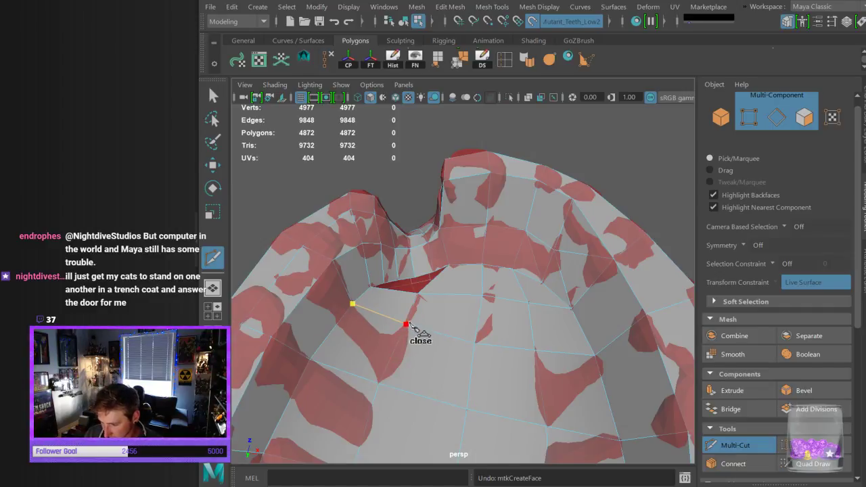
pyautogui.press('Escape')
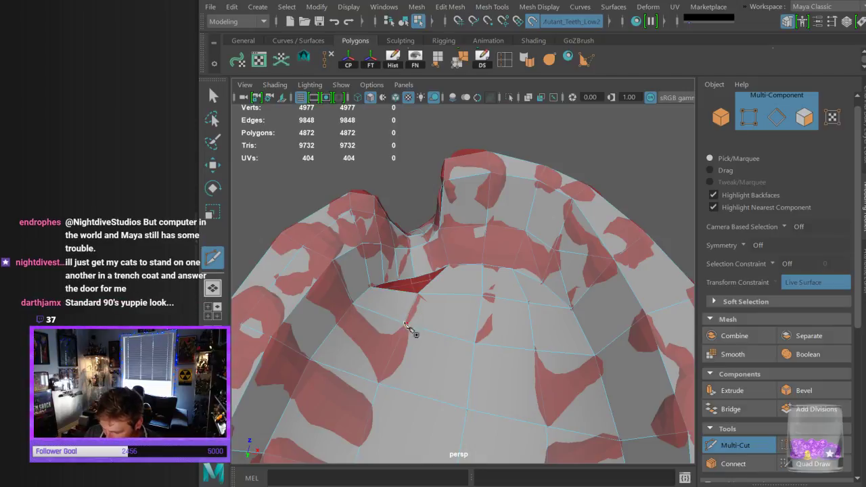
pyautogui.click(405, 324)
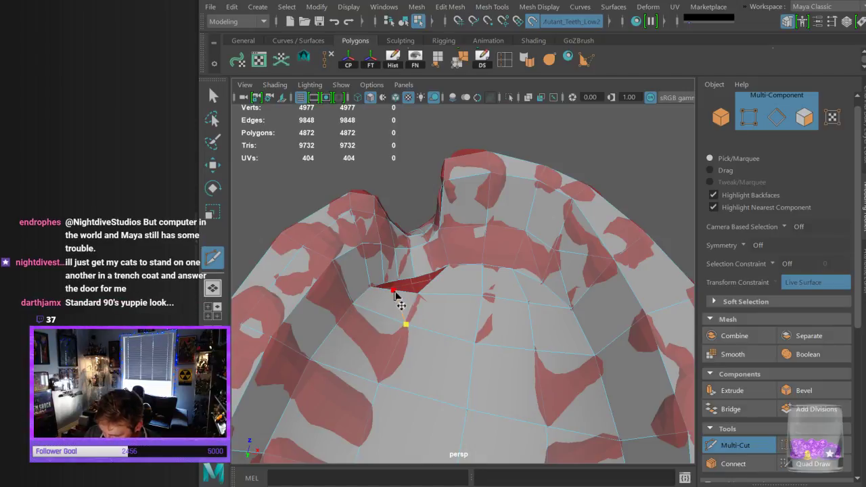
pyautogui.rightClick(397, 303)
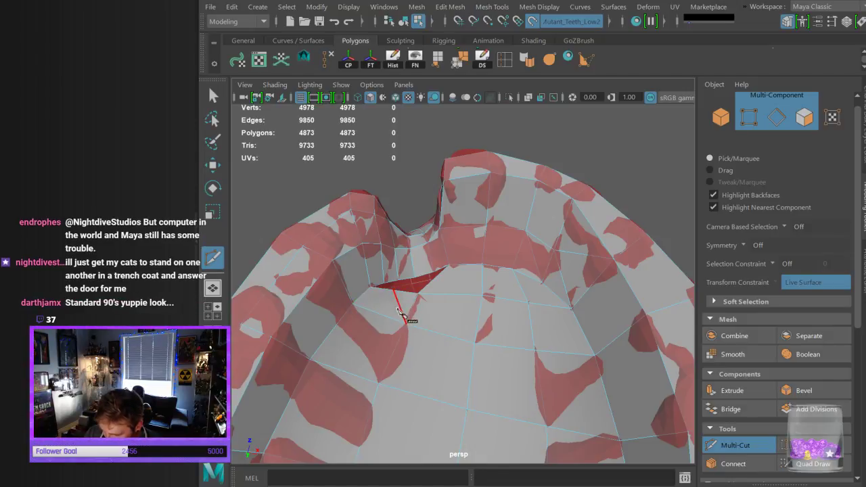
# Finish the Multi-Cut edge across the palate's front face at the border corner beside the remaining gap
pyautogui.click(354, 302)
pyautogui.rightClick(356, 305)
pyautogui.click(815, 452)
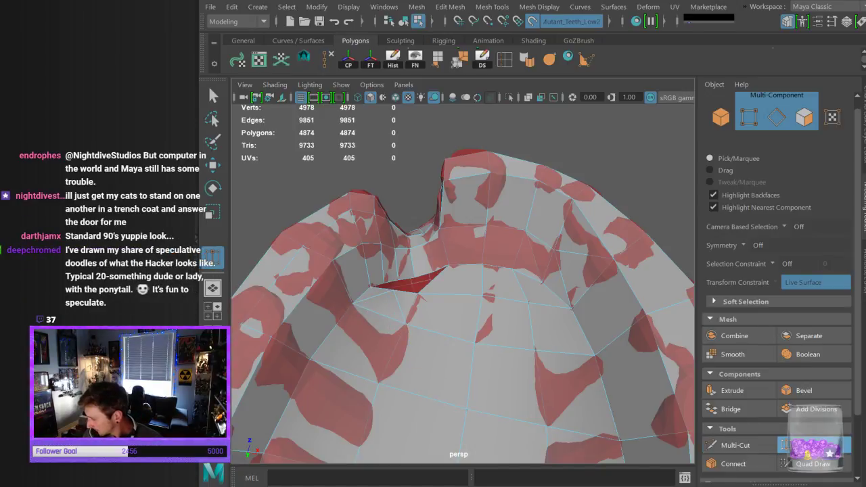
# Fill the remaining gap between the palate's front edge and the inner gum wall with Quad Draw faces
pyautogui.click(782, 462)
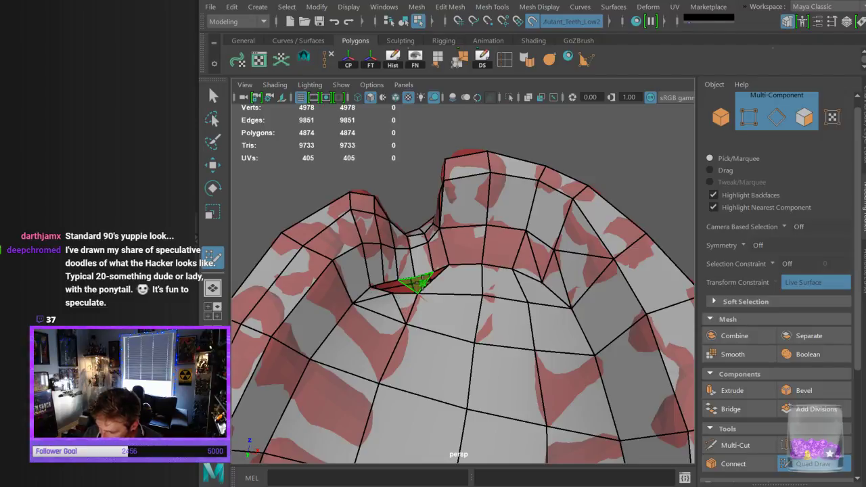
pyautogui.keyDown('alt'); pyautogui.moveTo(435, 323); pyautogui.dragTo(431, 347); pyautogui.keyUp('alt')
pyautogui.keyDown('shift'); pyautogui.click(399, 297); pyautogui.keyUp('shift')
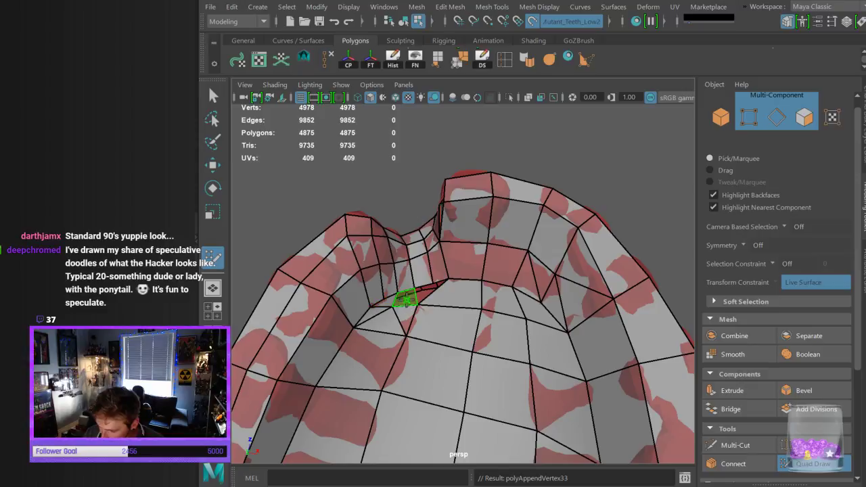
pyautogui.keyDown('shift'); pyautogui.click(422, 291); pyautogui.keyUp('shift')
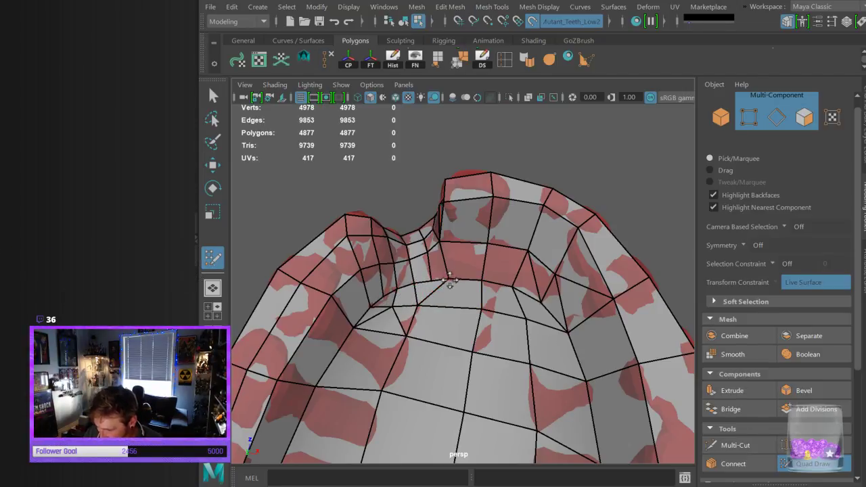
# Examine the closed front of the palate and the gum ridge from several angles
pyautogui.scroll(-8, 536, 368)
pyautogui.scroll(2, 556, 352)
pyautogui.keyDown('alt'); pyautogui.moveTo(575, 359); pyautogui.dragTo(603, 403); pyautogui.keyUp('alt')
pyautogui.keyDown('alt'); pyautogui.moveTo(603, 403); pyautogui.dragTo(477, 229, button='right'); pyautogui.keyUp('alt')
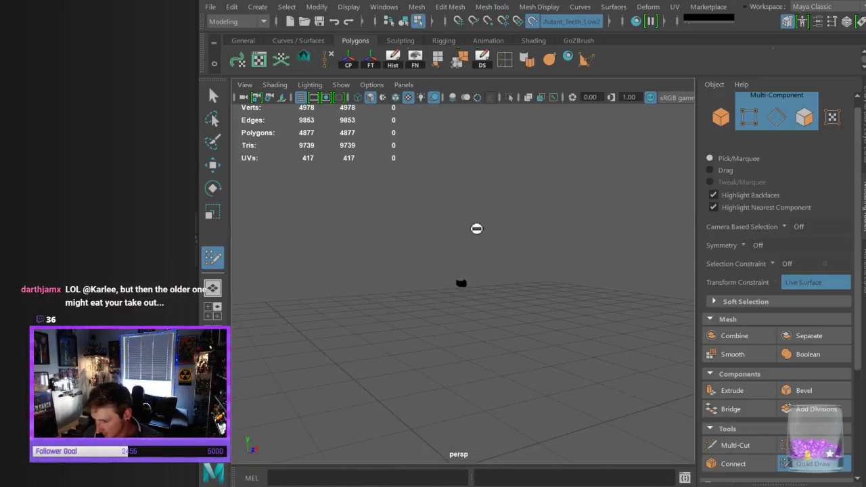
pyautogui.keyDown('alt'); pyautogui.moveTo(515, 363); pyautogui.dragTo(501, 279, button='right'); pyautogui.keyUp('alt')
pyautogui.keyDown('alt'); pyautogui.moveTo(637, 404); pyautogui.dragTo(674, 384, button='right'); pyautogui.keyUp('alt')
pyautogui.keyDown('alt'); pyautogui.moveTo(518, 313); pyautogui.dragTo(559, 348, button='right'); pyautogui.keyUp('alt')
pyautogui.keyDown('alt'); pyautogui.moveTo(558, 348); pyautogui.dragTo(399, 230); pyautogui.keyUp('alt')
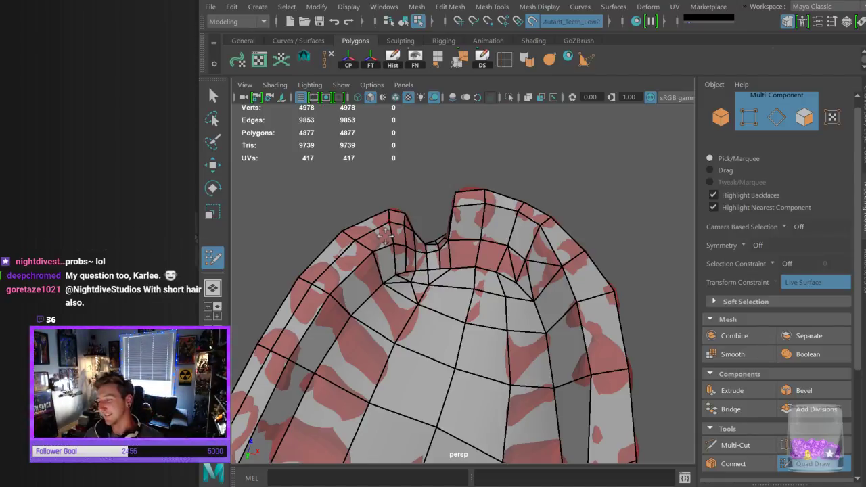
pyautogui.keyDown('alt'); pyautogui.moveTo(553, 199); pyautogui.dragTo(547, 226); pyautogui.keyUp('alt')
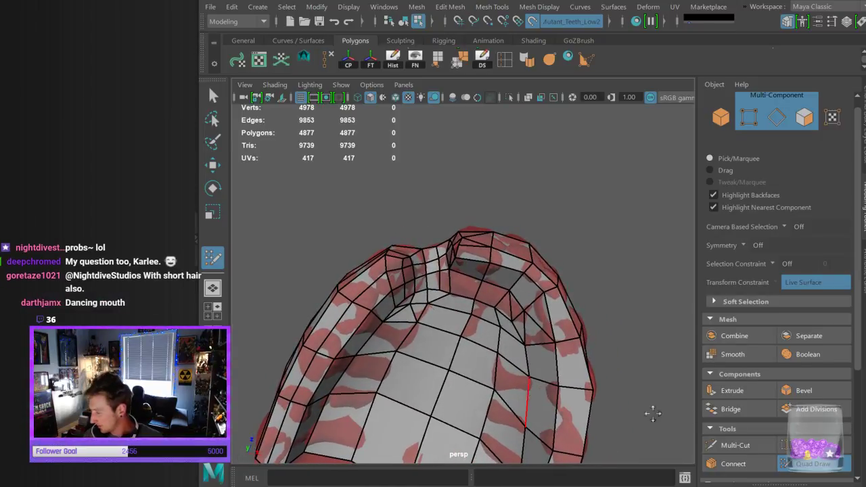
# Cut with Multi-Cut from the side of the front notch across the adjacent tooth's biting edge to the inner wall
pyautogui.click(744, 445)
pyautogui.keyDown('alt'); pyautogui.moveTo(599, 286); pyautogui.dragTo(589, 318); pyautogui.keyUp('alt')
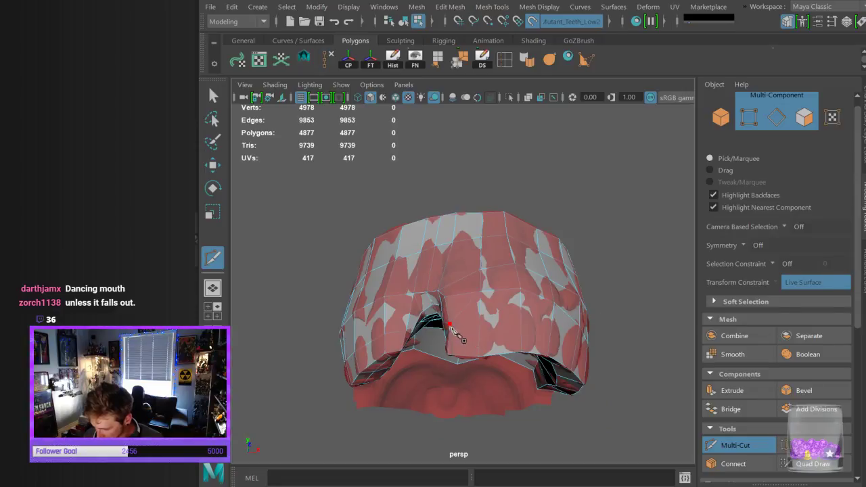
pyautogui.click(461, 356)
pyautogui.keyDown('alt'); pyautogui.moveTo(481, 355); pyautogui.dragTo(476, 270); pyautogui.keyUp('alt')
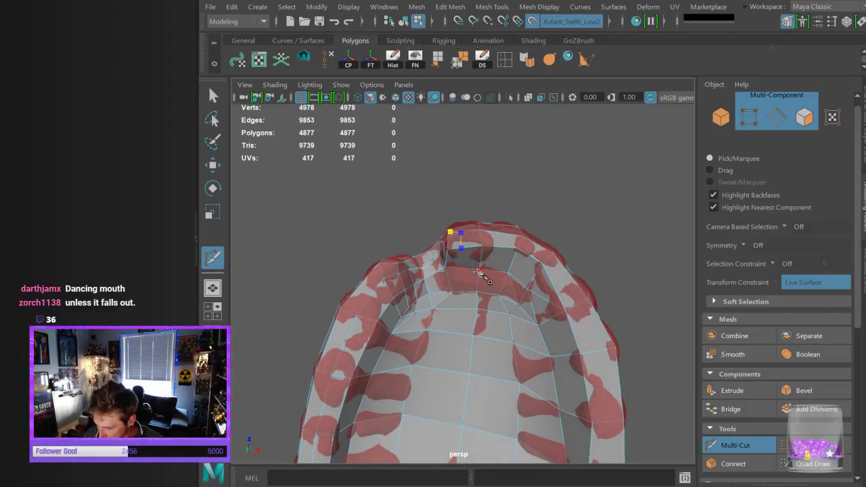
pyautogui.rightClick(481, 274)
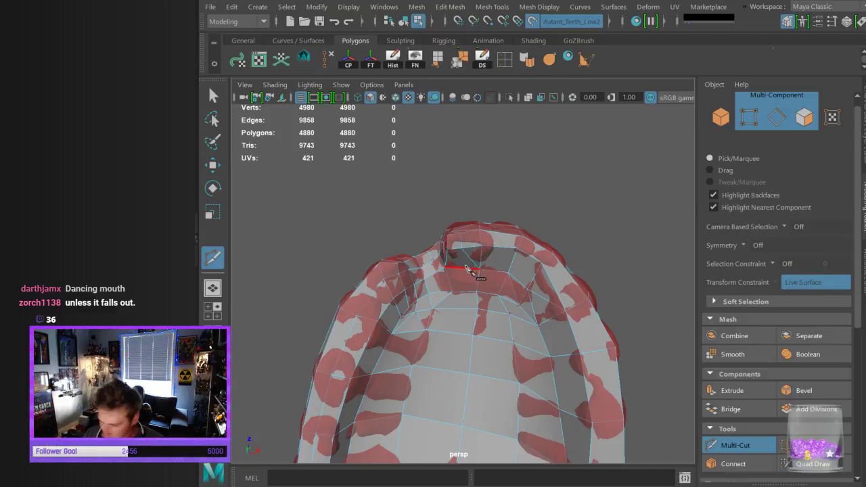
# Cut from the new inner-wall vertex to the corner vertex beside the notch with Multi-Cut
pyautogui.press('g')
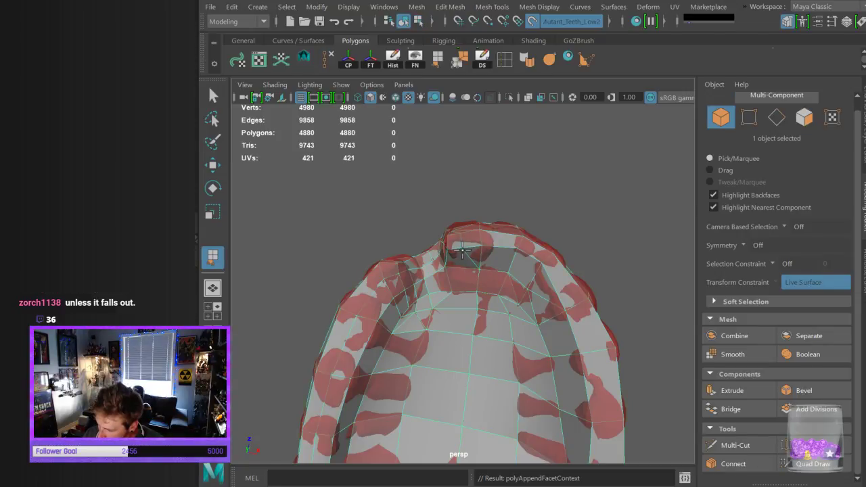
pyautogui.click(737, 445)
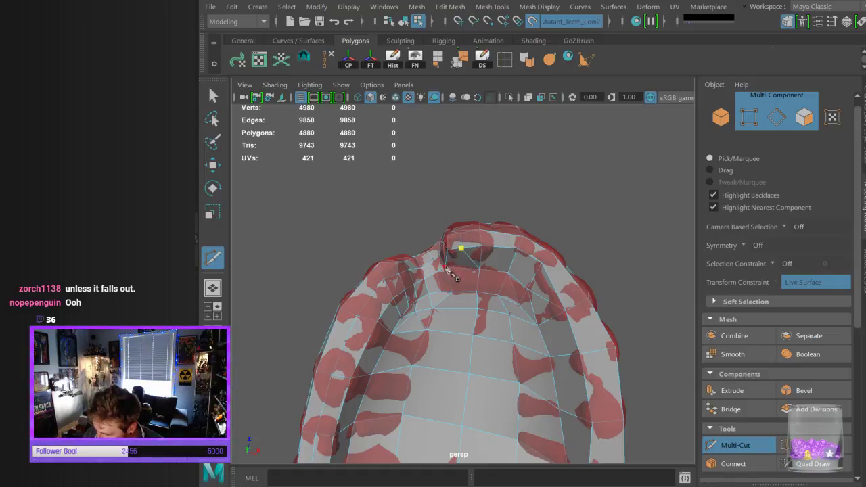
pyautogui.click(812, 464)
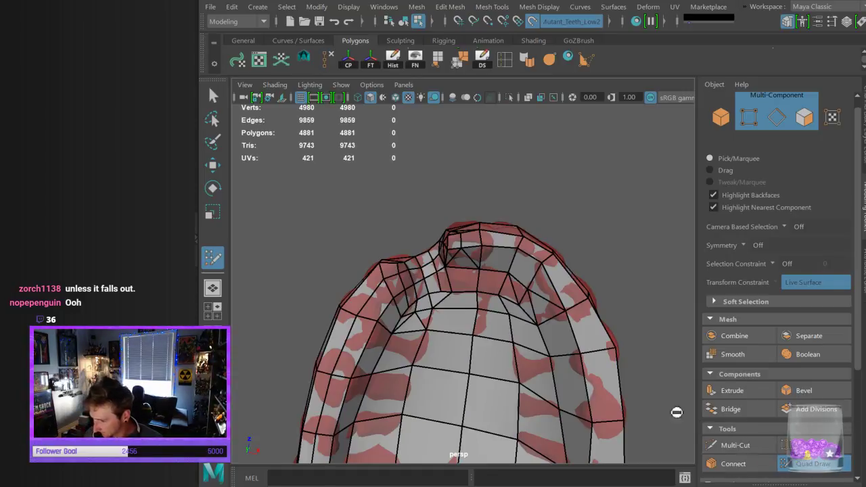
# Extend the palate backward with Quad Draw by placing a row of points behind its rear edge and filling four faces
pyautogui.keyDown('alt'); pyautogui.moveTo(608, 280); pyautogui.dragTo(452, 403); pyautogui.keyUp('alt')
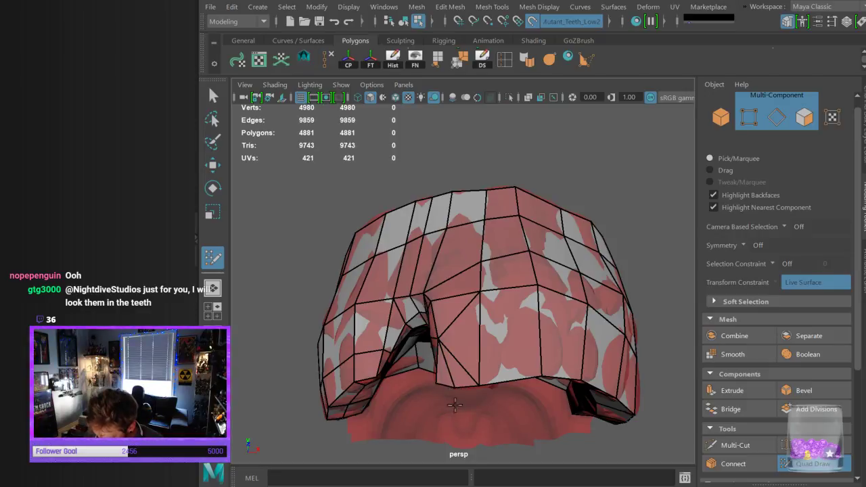
pyautogui.keyDown('alt'); pyautogui.moveTo(512, 374); pyautogui.dragTo(649, 341); pyautogui.keyUp('alt')
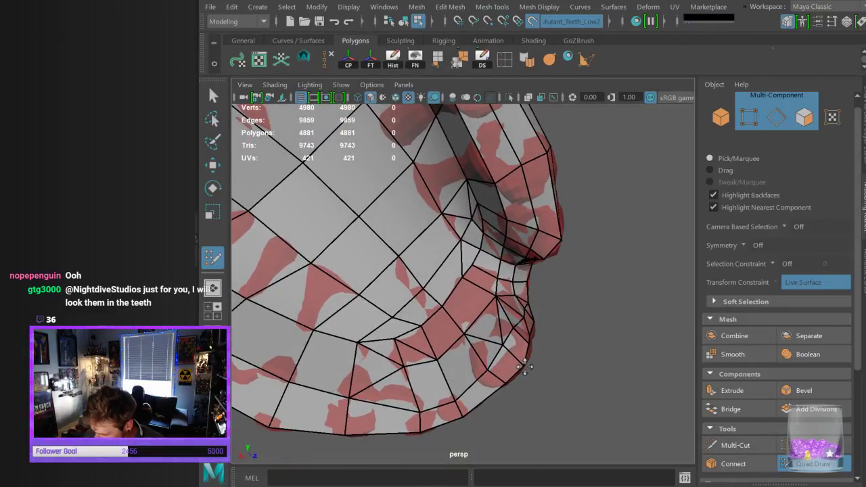
pyautogui.keyDown('alt'); pyautogui.moveTo(524, 366); pyautogui.dragTo(562, 325); pyautogui.keyUp('alt')
pyautogui.scroll(-5, 564, 385)
pyautogui.keyDown('alt'); pyautogui.moveTo(548, 366); pyautogui.dragTo(474, 338); pyautogui.keyUp('alt')
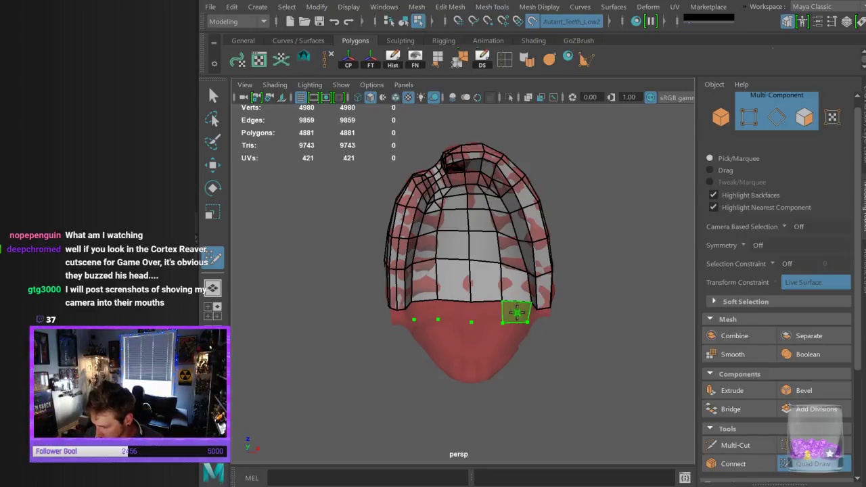
pyautogui.keyDown('shift'); pyautogui.click(487, 312); pyautogui.keyUp('shift')
pyautogui.keyDown('shift'); pyautogui.click(453, 312); pyautogui.keyUp('shift')
pyautogui.keyDown('shift'); pyautogui.click(427, 311); pyautogui.keyUp('shift')
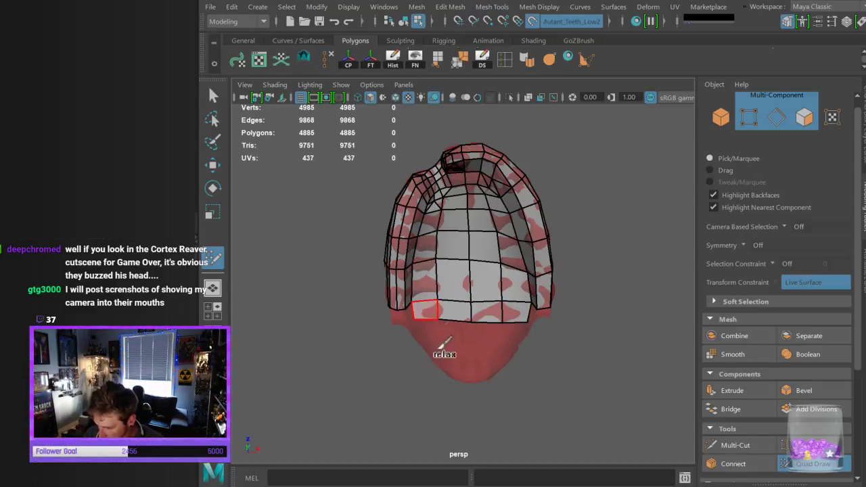
# Add a second row of four faces behind the palate's rear edge, narrowing it along the sculpt
pyautogui.click(441, 346)
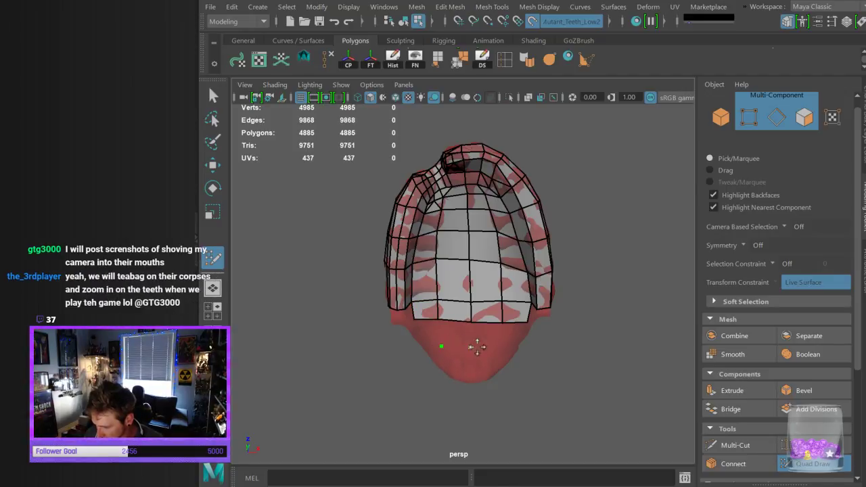
pyautogui.click(501, 347)
pyautogui.keyDown('shift'); pyautogui.click(483, 340); pyautogui.keyUp('shift')
pyautogui.keyDown('shift'); pyautogui.click(464, 334); pyautogui.keyUp('shift')
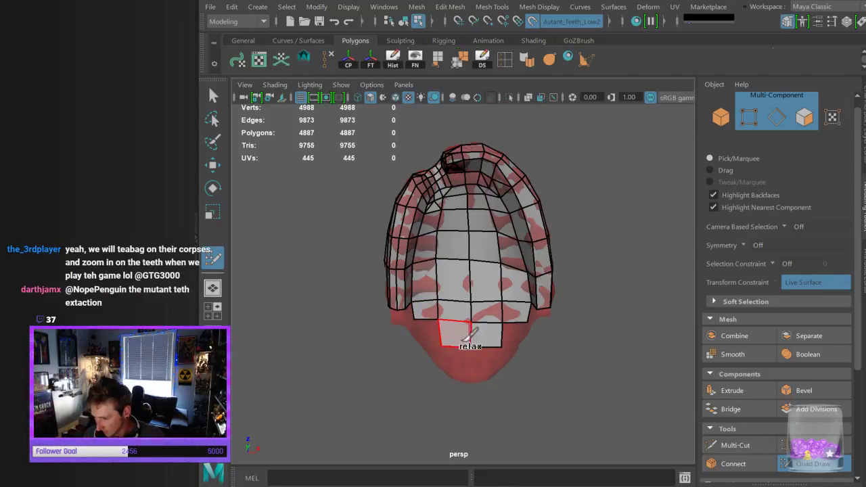
pyautogui.moveTo(557, 364)
pyautogui.keyDown('alt'); pyautogui.mouseDown()
pyautogui.moveTo(535, 345)
pyautogui.moveTo(561, 367)
pyautogui.moveTo(476, 352)
pyautogui.mouseUp(); pyautogui.keyUp('alt')
pyautogui.keyDown('shift'); pyautogui.click(484, 345); pyautogui.keyUp('shift')
pyautogui.moveTo(543, 373)
pyautogui.keyDown('alt'); pyautogui.mouseDown()
pyautogui.moveTo(506, 351)
pyautogui.moveTo(454, 352)
pyautogui.mouseUp(); pyautogui.keyUp('alt')
pyautogui.keyDown('shift'); pyautogui.click(460, 344); pyautogui.keyUp('shift')
# Add a third row of four faces down to the sculpt's rear border, closing both of the row's sides
pyautogui.moveTo(553, 370)
pyautogui.keyDown('alt'); pyautogui.mouseDown()
pyautogui.moveTo(561, 396)
pyautogui.moveTo(555, 382)
pyautogui.mouseUp(); pyautogui.keyUp('alt')
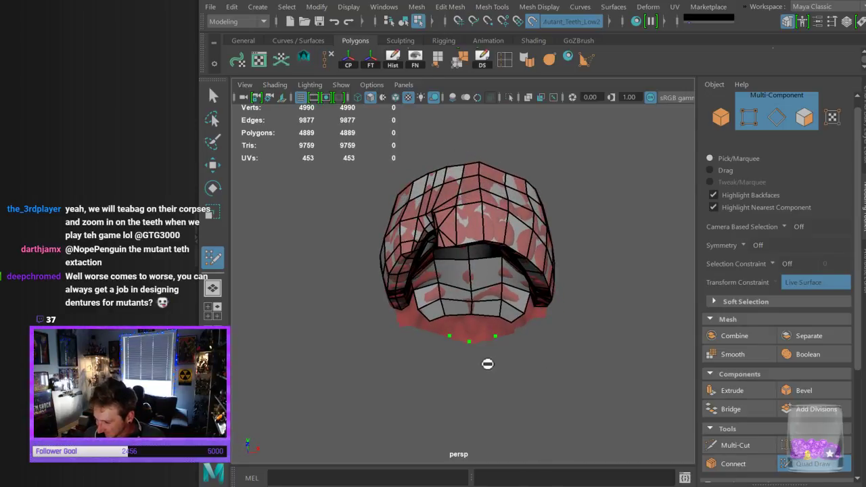
pyautogui.keyDown('shift'); pyautogui.click(460, 328); pyautogui.keyUp('shift')
pyautogui.keyDown('shift'); pyautogui.click(484, 328); pyautogui.keyUp('shift')
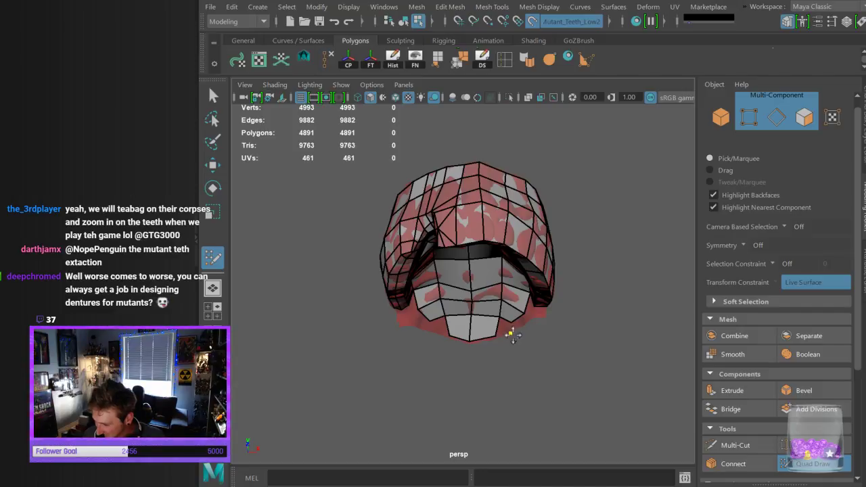
pyautogui.keyDown('shift'); pyautogui.click(504, 329); pyautogui.keyUp('shift')
pyautogui.keyDown('shift'); pyautogui.click(441, 328); pyautogui.keyUp('shift')
# Extend one gum's rear end with two faces and join it to the palate extension with two more
pyautogui.moveTo(450, 363)
pyautogui.keyDown('alt'); pyautogui.mouseDown()
pyautogui.moveTo(417, 377)
pyautogui.moveTo(476, 321)
pyautogui.mouseUp(); pyautogui.keyUp('alt')
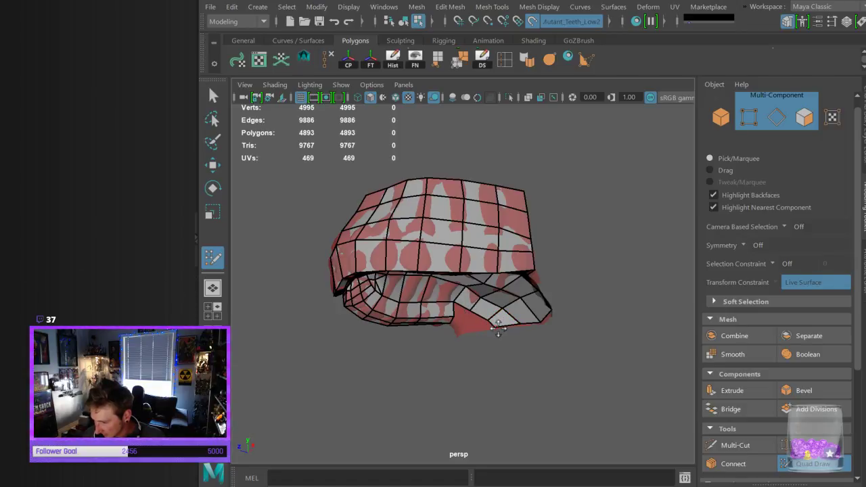
pyautogui.keyDown('alt'); pyautogui.moveTo(496, 333); pyautogui.dragTo(440, 328); pyautogui.keyUp('alt')
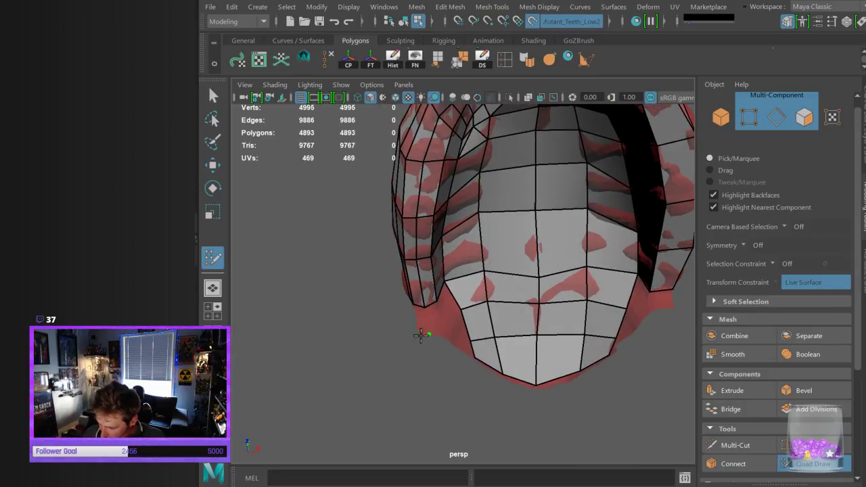
pyautogui.click(442, 335)
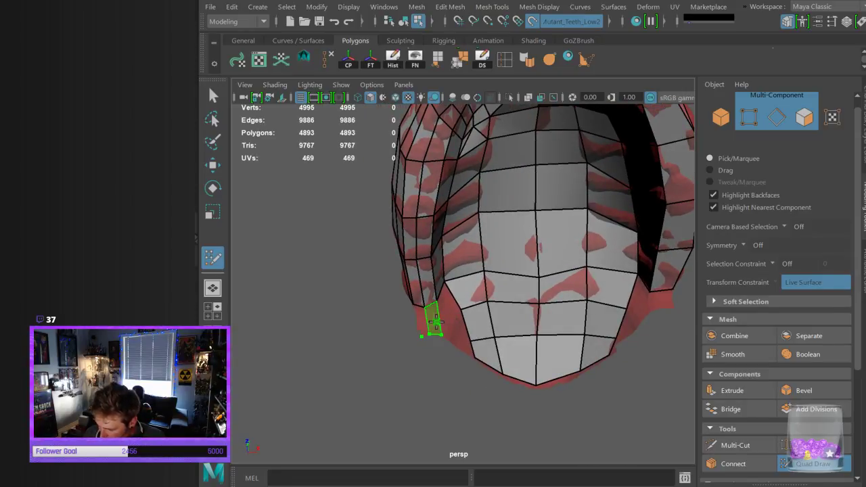
pyautogui.keyDown('shift'); pyautogui.click(432, 324); pyautogui.keyUp('shift')
pyautogui.keyDown('shift'); pyautogui.click(423, 324); pyautogui.keyUp('shift')
pyautogui.moveTo(473, 382)
pyautogui.keyDown('alt'); pyautogui.mouseDown()
pyautogui.moveTo(437, 381)
pyautogui.moveTo(469, 323)
pyautogui.mouseUp(); pyautogui.keyUp('alt')
pyautogui.keyDown('shift'); pyautogui.click(482, 302); pyautogui.keyUp('shift')
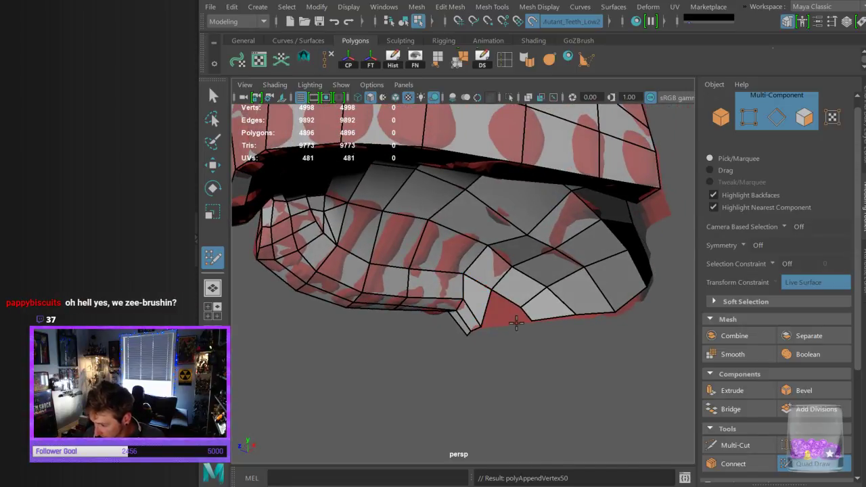
pyautogui.keyDown('shift'); pyautogui.click(503, 313); pyautogui.keyUp('shift')
# Fill three faces between the opposite gum's rear end and the palate extension, and reposition the adjoining vertices
pyautogui.moveTo(524, 359)
pyautogui.keyDown('alt'); pyautogui.mouseDown()
pyautogui.moveTo(508, 363)
pyautogui.moveTo(585, 328)
pyautogui.moveTo(651, 328)
pyautogui.moveTo(574, 334)
pyautogui.moveTo(550, 369)
pyautogui.moveTo(568, 353)
pyautogui.moveTo(549, 338)
pyautogui.mouseUp(); pyautogui.keyUp('alt')
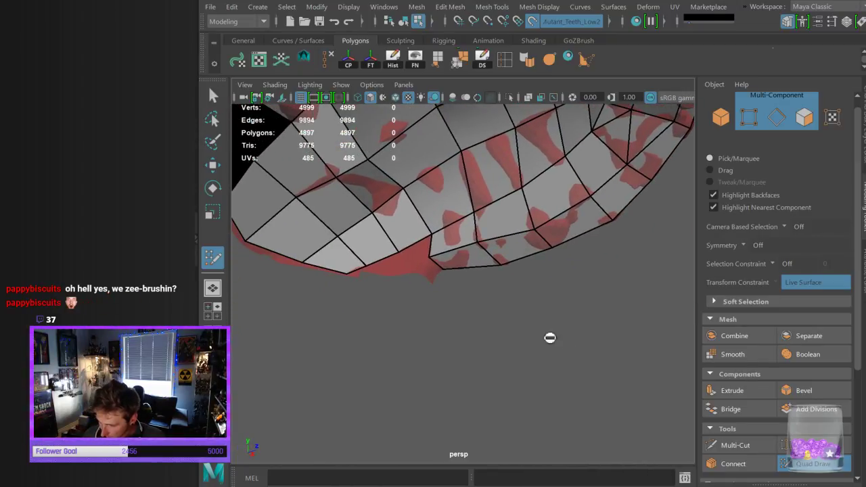
pyautogui.keyDown('shift'); pyautogui.click(429, 264); pyautogui.keyUp('shift')
pyautogui.keyDown('shift'); pyautogui.click(431, 271); pyautogui.keyUp('shift')
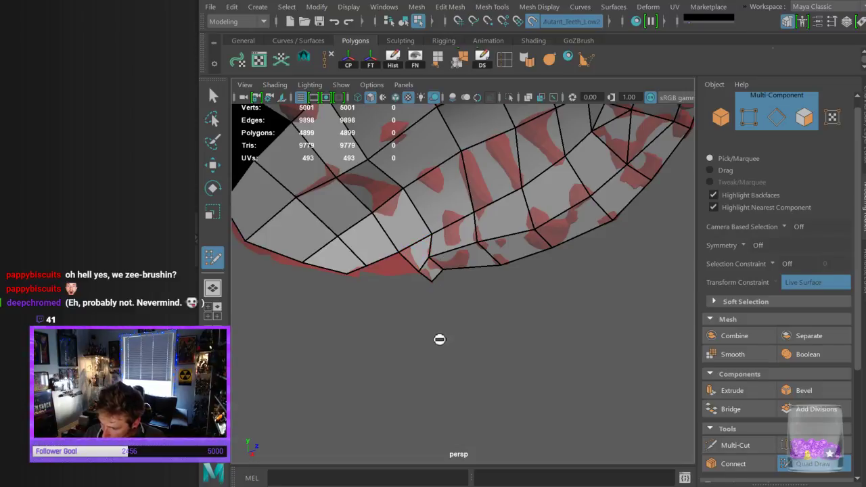
pyautogui.keyDown('shift'); pyautogui.click(391, 267); pyautogui.keyUp('shift')
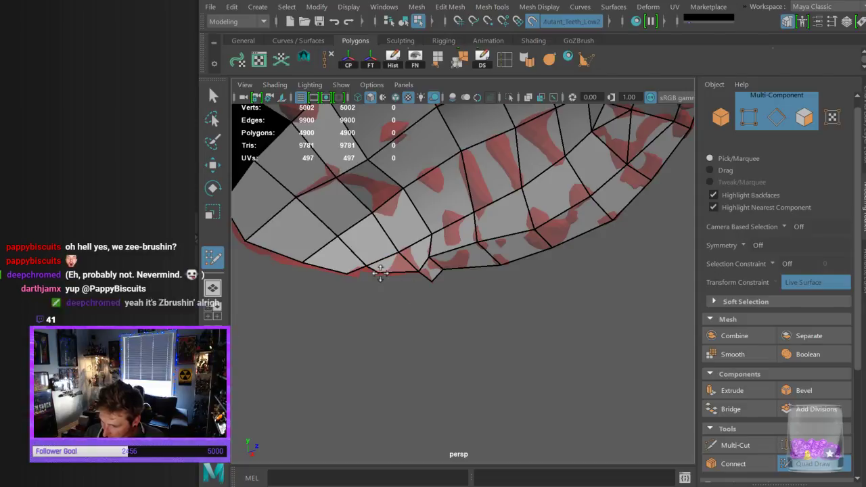
pyautogui.moveTo(399, 252)
pyautogui.mouseDown()
pyautogui.moveTo(427, 233)
pyautogui.moveTo(432, 255)
pyautogui.mouseUp()
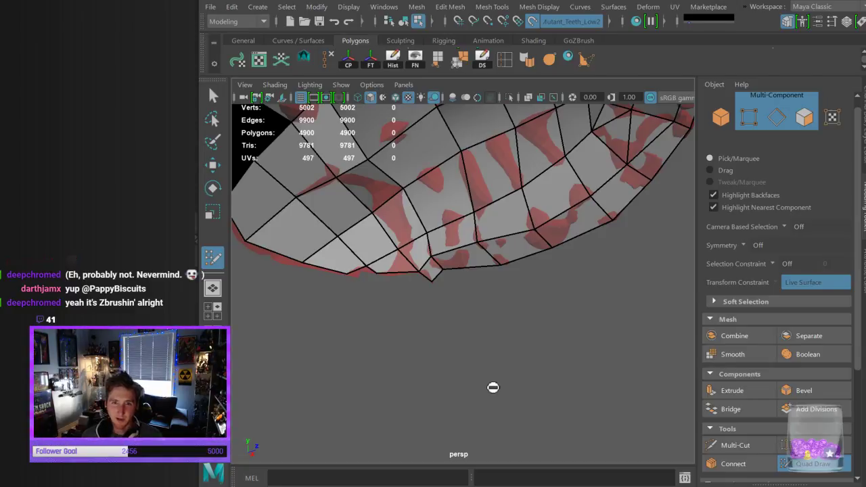
# Reposition the vertices of the rear palate rows with Quad Draw to even out the grid on the sculpt
pyautogui.keyDown('alt'); pyautogui.moveTo(493, 387); pyautogui.dragTo(536, 322); pyautogui.keyUp('alt')
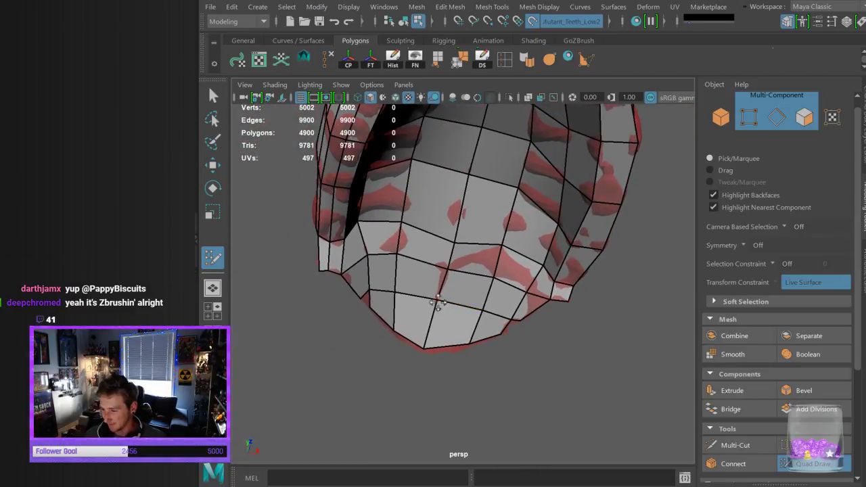
pyautogui.moveTo(396, 255); pyautogui.dragTo(396, 257)
pyautogui.moveTo(454, 243)
pyautogui.mouseDown()
pyautogui.moveTo(459, 233)
pyautogui.moveTo(502, 244)
pyautogui.mouseUp()
pyautogui.moveTo(471, 178); pyautogui.dragTo(472, 175)
pyautogui.moveTo(412, 161); pyautogui.dragTo(412, 167)
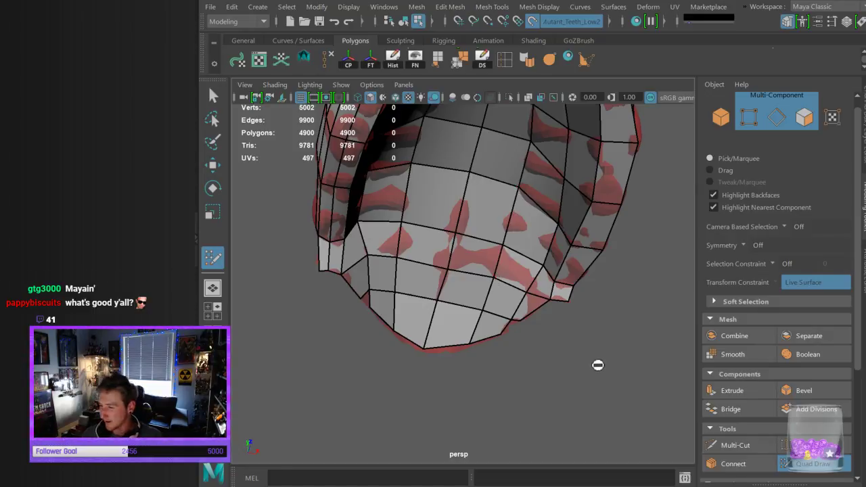
# Insert a horizontal edge loop around the lower outer gum and connect its end to the notch vertex with Multi-Cut
pyautogui.keyDown('alt'); pyautogui.moveTo(598, 366); pyautogui.dragTo(590, 337); pyautogui.keyUp('alt')
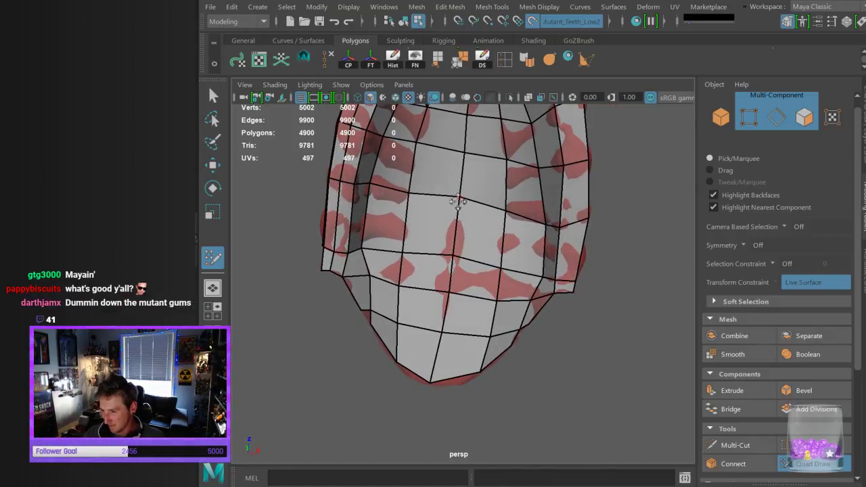
pyautogui.keyDown('alt'); pyautogui.moveTo(598, 407); pyautogui.dragTo(614, 429); pyautogui.keyUp('alt')
pyautogui.press('Return')
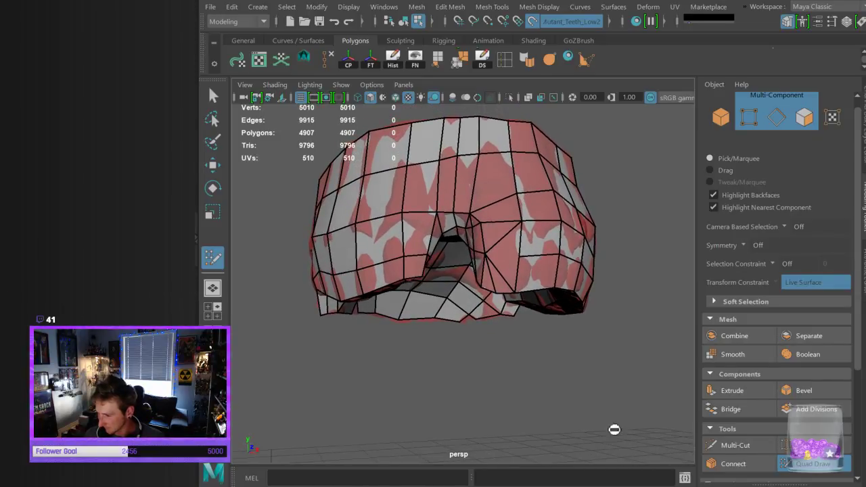
pyautogui.click(742, 445)
pyautogui.click(484, 254)
pyautogui.click(522, 258)
pyautogui.rightClick(524, 261)
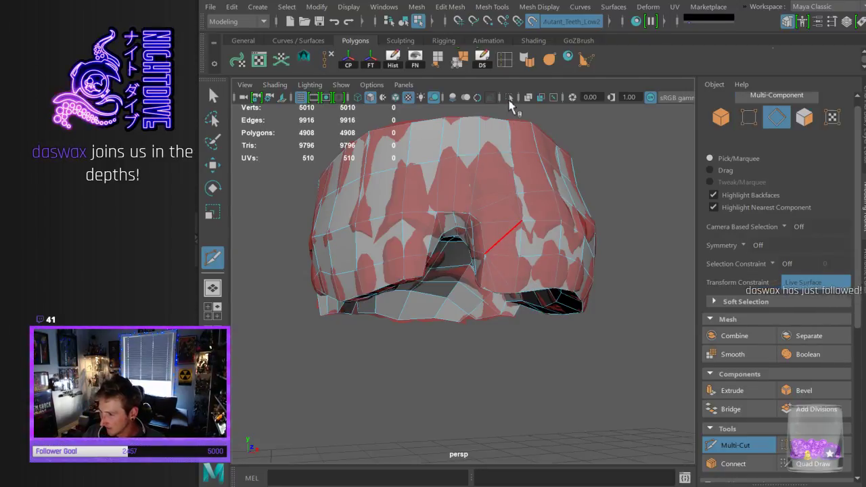
# Delete two edges on the lower outer gum beside the front notch
pyautogui.press('q')
pyautogui.keyDown('shift'); pyautogui.click(501, 279); pyautogui.keyUp('shift')
pyautogui.keyDown('alt'); pyautogui.moveTo(506, 349); pyautogui.dragTo(555, 311); pyautogui.keyUp('alt')
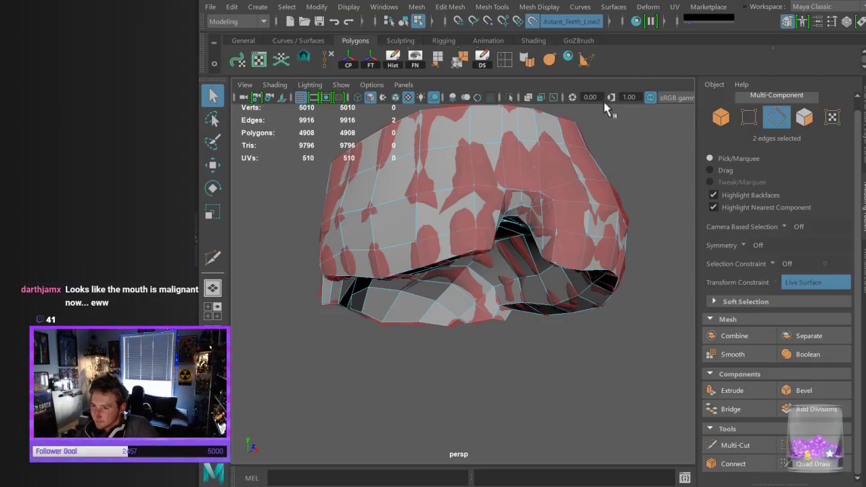
pyautogui.click(329, 59)
# Cut one new edge between two vertices on the lower outer gum beside the front notch with Multi-Cut
pyautogui.keyDown('alt'); pyautogui.moveTo(595, 389); pyautogui.dragTo(601, 364); pyautogui.keyUp('alt')
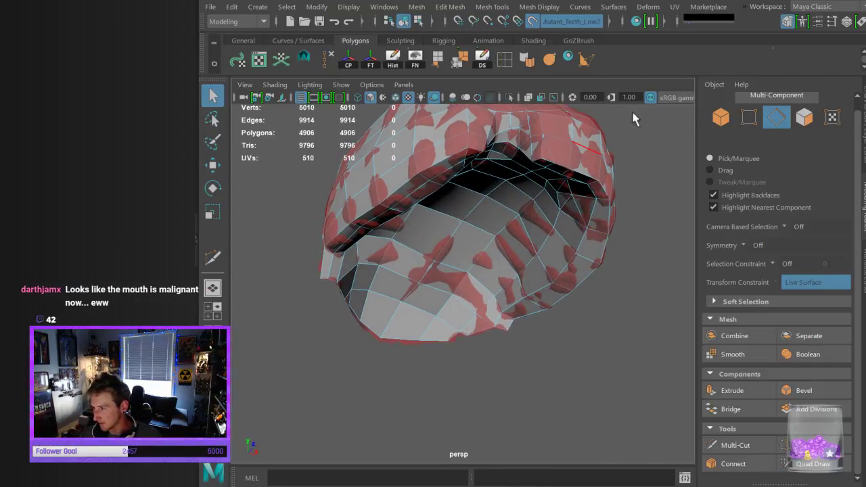
pyautogui.press('F8')
pyautogui.keyDown('alt'); pyautogui.moveTo(635, 180); pyautogui.dragTo(629, 270); pyautogui.keyUp('alt')
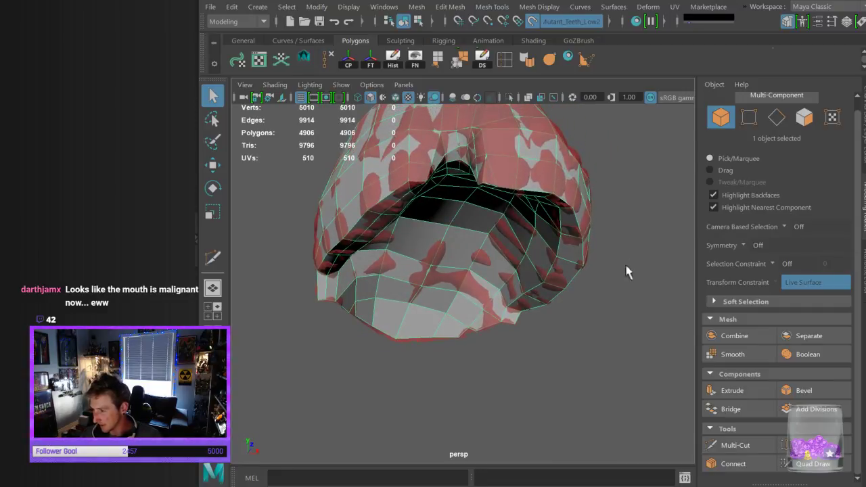
pyautogui.click(735, 445)
pyautogui.click(498, 187)
pyautogui.click(521, 161)
pyautogui.rightClick(521, 163)
pyautogui.press('q')
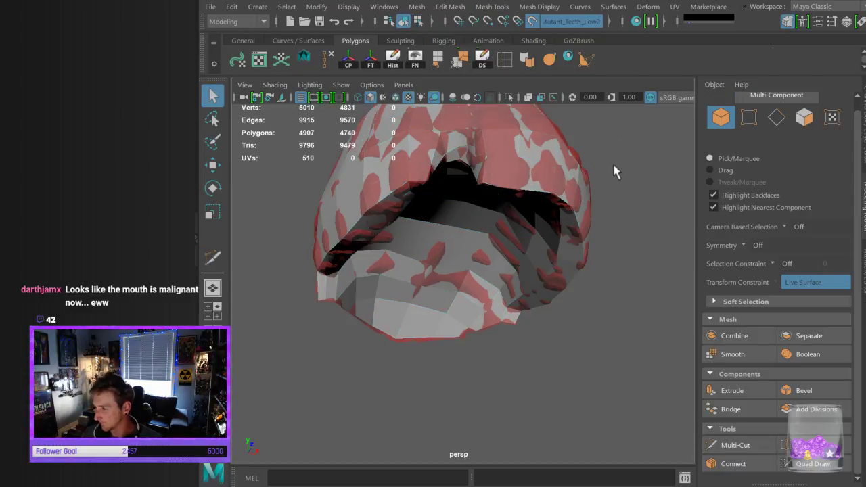
# Inspect the edge flow around the outer side of the upper low-poly mesh and save the scene
pyautogui.moveTo(602, 218)
pyautogui.keyDown('alt'); pyautogui.mouseDown()
pyautogui.moveTo(628, 248)
pyautogui.moveTo(601, 264)
pyautogui.moveTo(504, 261)
pyautogui.moveTo(565, 265)
pyautogui.moveTo(584, 290)
pyautogui.mouseUp(); pyautogui.keyUp('alt')
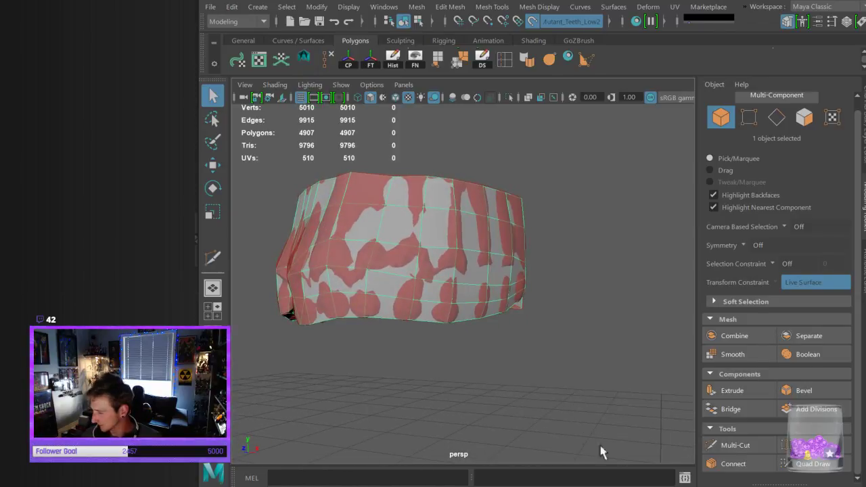
pyautogui.click(813, 463)
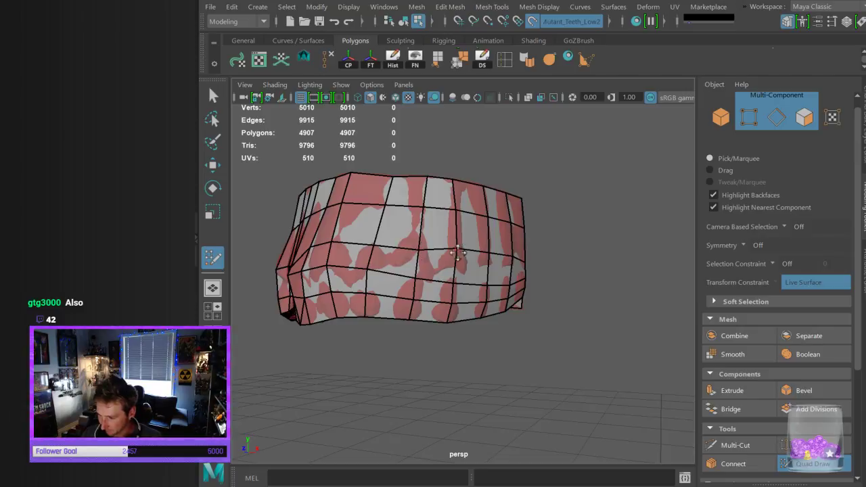
pyautogui.keyDown('alt'); pyautogui.moveTo(575, 300); pyautogui.dragTo(489, 261); pyautogui.keyUp('alt')
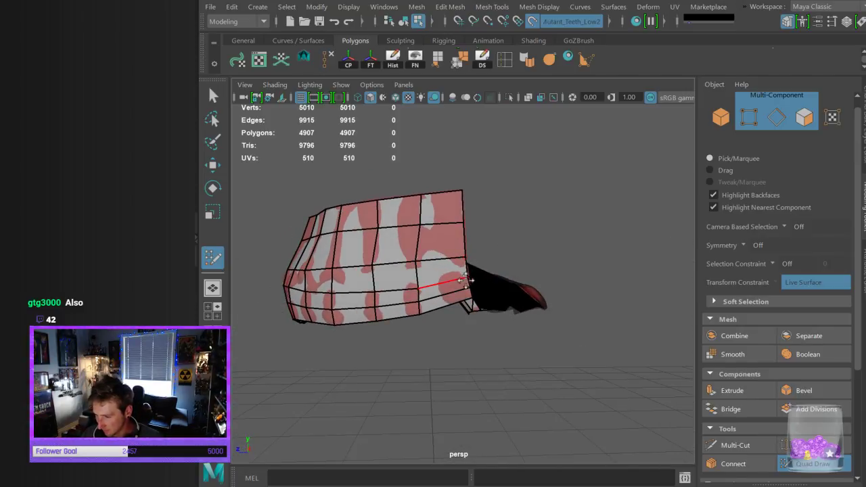
pyautogui.keyDown('alt'); pyautogui.moveTo(421, 288); pyautogui.dragTo(431, 289); pyautogui.keyUp('alt')
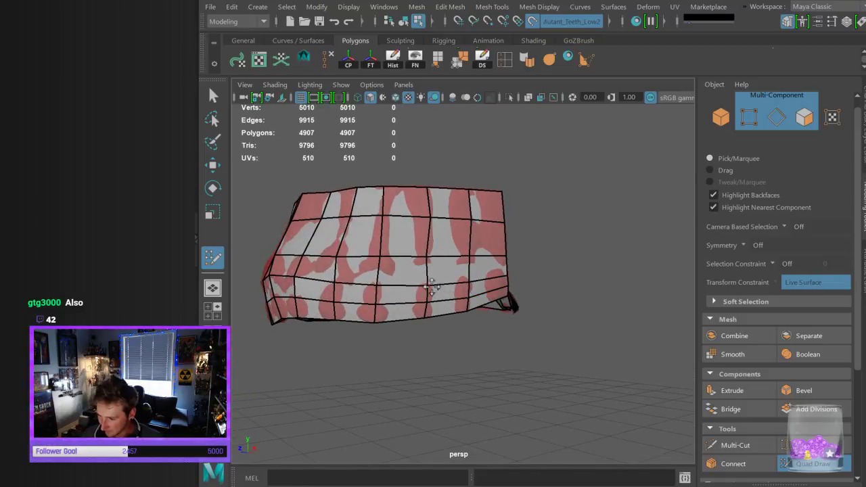
pyautogui.keyDown('alt'); pyautogui.moveTo(380, 282); pyautogui.dragTo(593, 344); pyautogui.keyUp('alt')
pyautogui.press('F8')
pyautogui.keyDown('alt'); pyautogui.moveTo(560, 147); pyautogui.dragTo(560, 326); pyautogui.keyUp('alt')
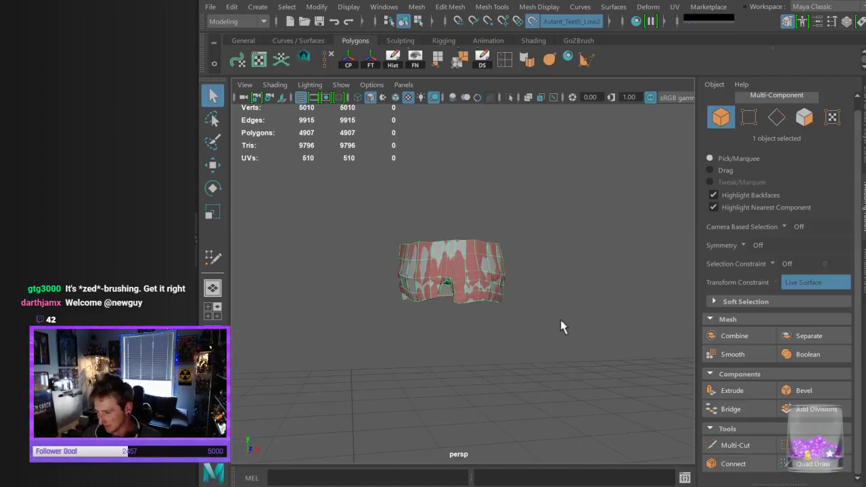
pyautogui.hotkey('ctrl', 's')
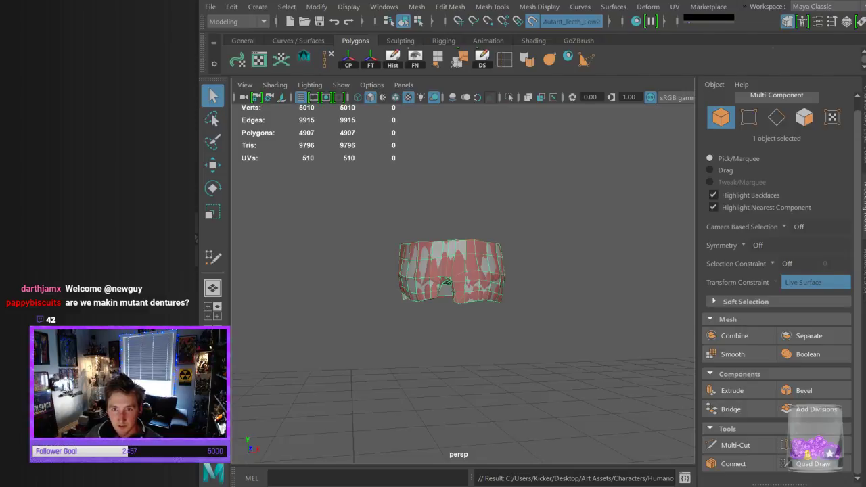
# Turn off the live surface and delete the upper teeth sculpt, keeping the low-poly mesh
pyautogui.click(532, 21)
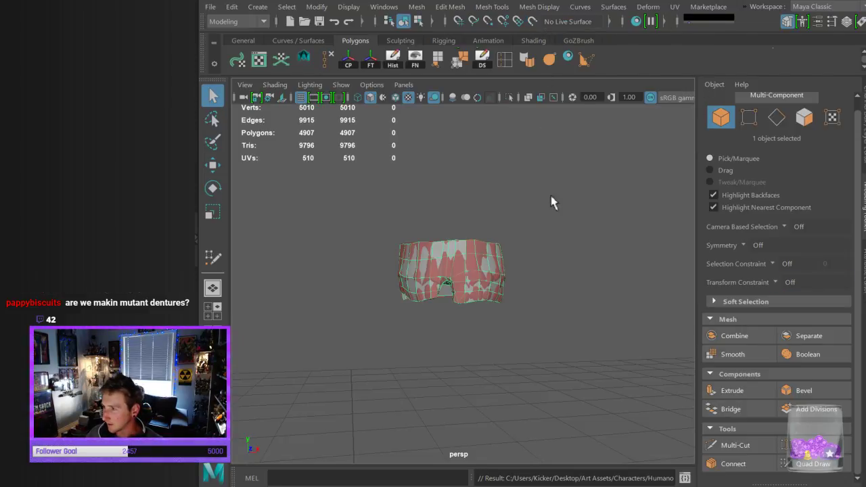
pyautogui.click(548, 199)
pyautogui.click(480, 273)
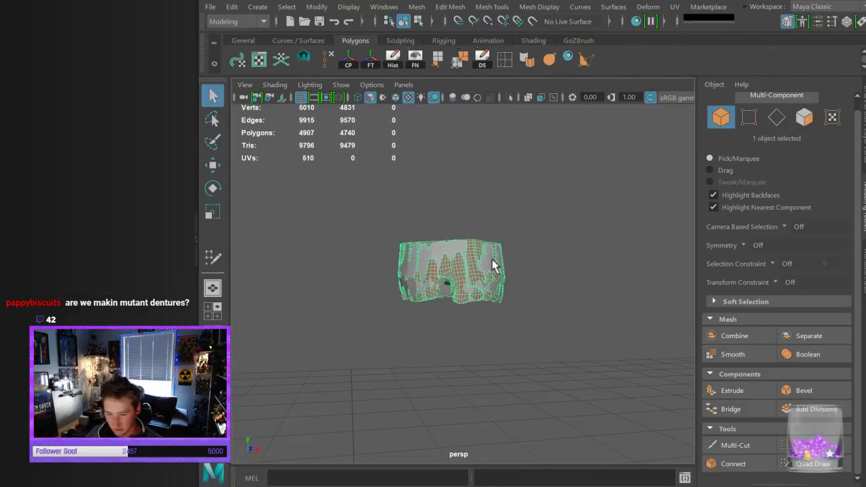
pyautogui.press('Delete')
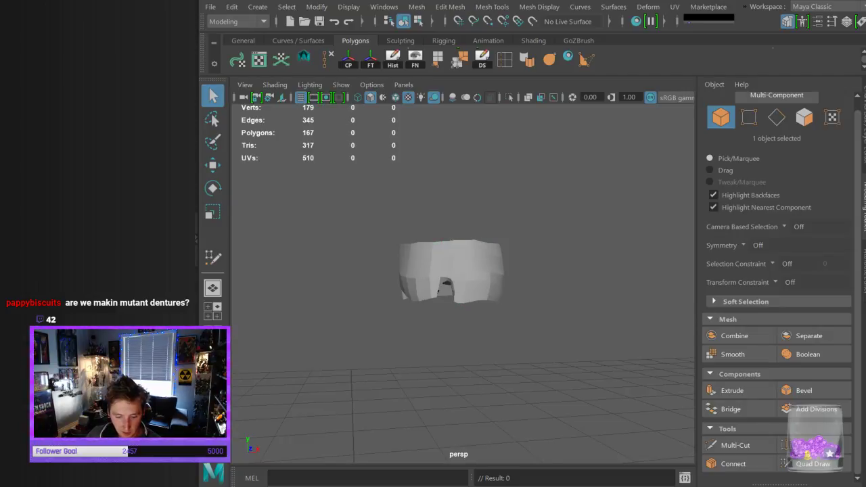
# Unhide the full teeth sculpt, duplicate it, and hide one of the two copies
pyautogui.hotkey('ctrl', 'shift', 'h')
pyautogui.click(563, 303)
pyautogui.click(468, 338)
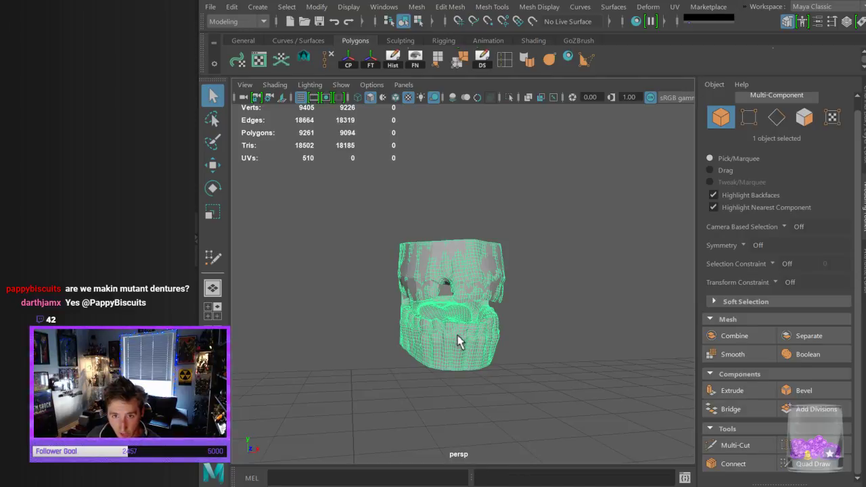
pyautogui.hotkey('ctrl', 'd')
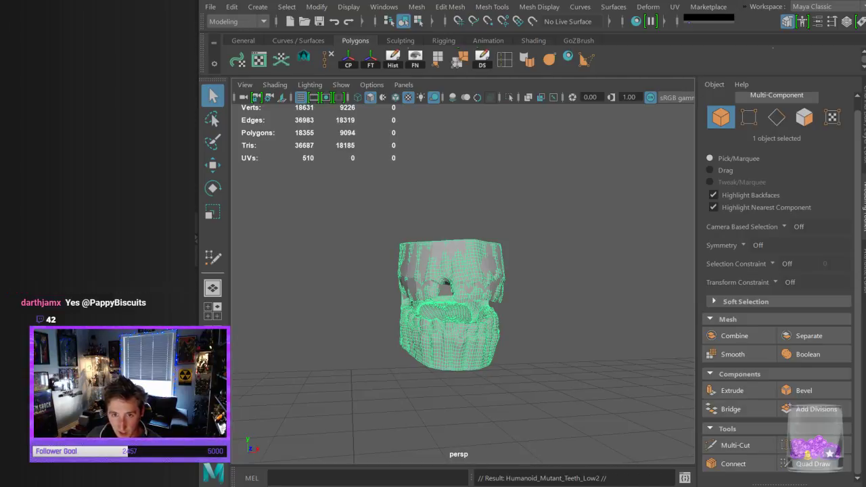
pyautogui.click(451, 264)
pyautogui.click(460, 338)
pyautogui.hotkey('ctrl', 'h')
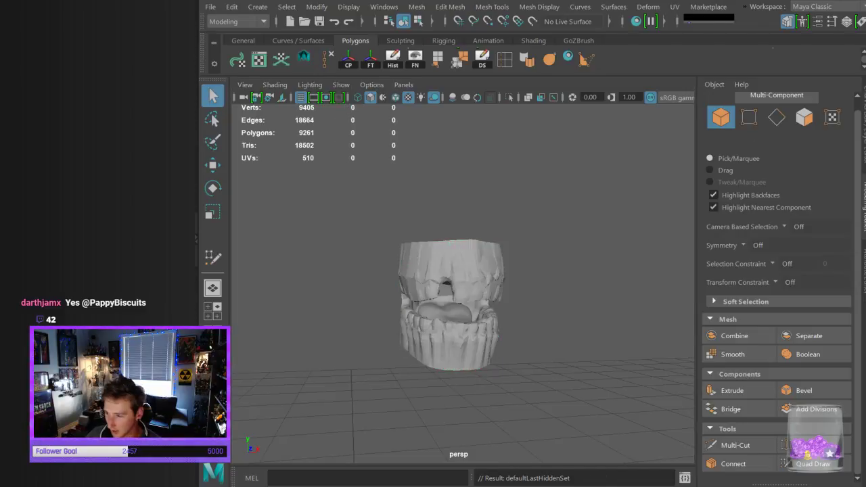
# Delete the upper-jaw faces of the visible sculpt copy, leaving the lower jaw's rear faces out of the selection
pyautogui.click(457, 297)
pyautogui.keyDown('alt'); pyautogui.moveTo(464, 300); pyautogui.dragTo(452, 311); pyautogui.keyUp('alt')
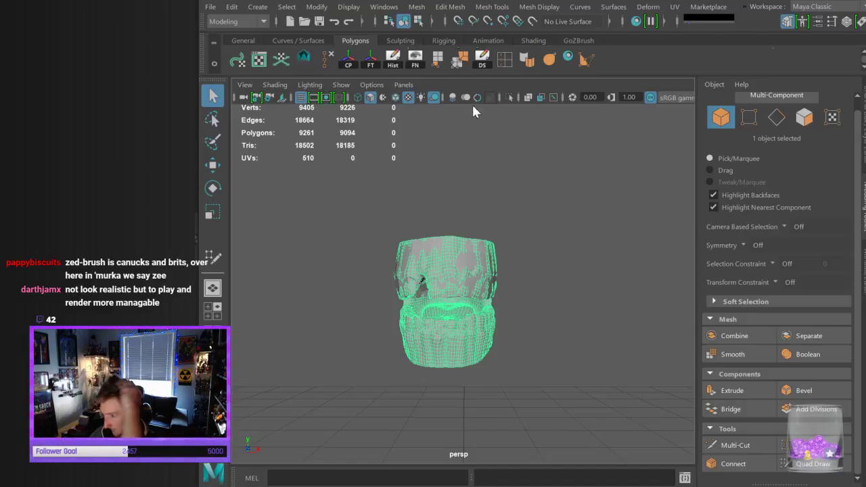
pyautogui.moveTo(463, 171); pyautogui.dragTo(478, 234, button='right')
pyautogui.keyDown('alt'); pyautogui.moveTo(511, 214); pyautogui.dragTo(516, 214); pyautogui.keyUp('alt')
pyautogui.keyDown('alt'); pyautogui.moveTo(516, 214); pyautogui.dragTo(515, 193, button='middle'); pyautogui.keyUp('alt')
pyautogui.keyDown('alt'); pyautogui.moveTo(515, 193); pyautogui.dragTo(519, 207, button='right'); pyautogui.keyUp('alt')
pyautogui.keyDown('alt'); pyautogui.moveTo(519, 207); pyautogui.dragTo(517, 211); pyautogui.keyUp('alt')
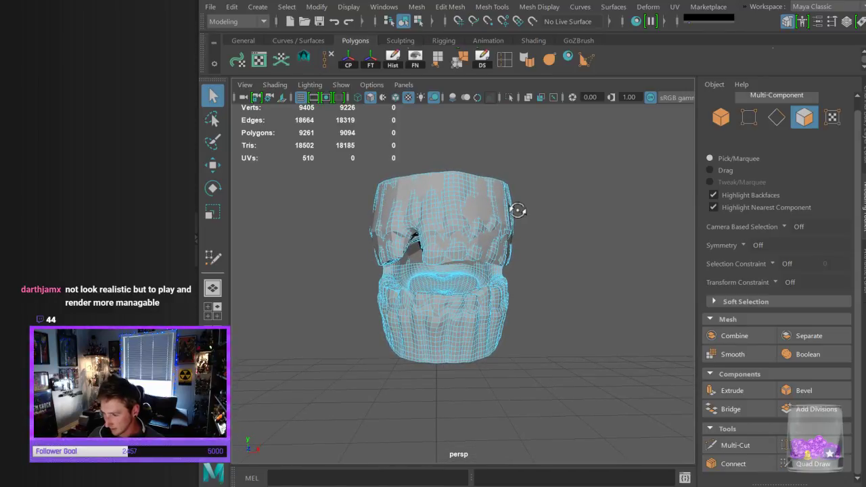
pyautogui.moveTo(338, 154); pyautogui.dragTo(574, 242)
pyautogui.keyDown('ctrl'); pyautogui.moveTo(507, 269); pyautogui.dragTo(517, 273); pyautogui.keyUp('ctrl')
pyautogui.scroll(6, 512, 264)
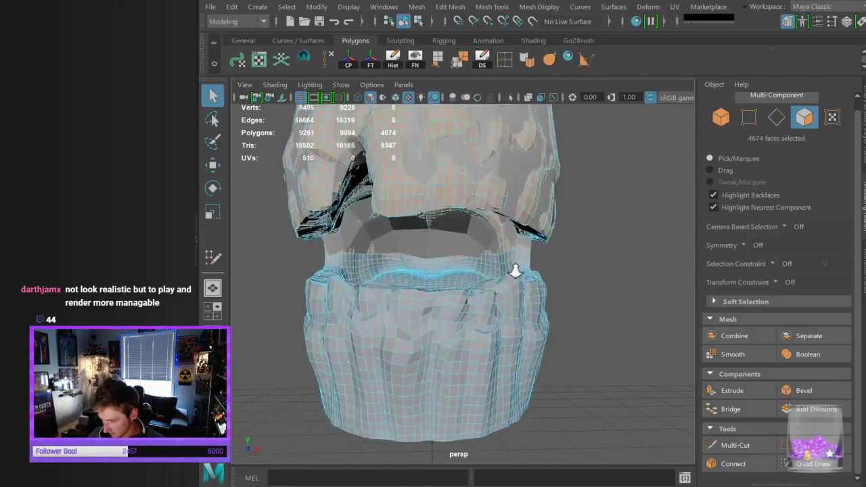
pyautogui.keyDown('ctrl'); pyautogui.moveTo(560, 240); pyautogui.dragTo(523, 265); pyautogui.keyUp('ctrl')
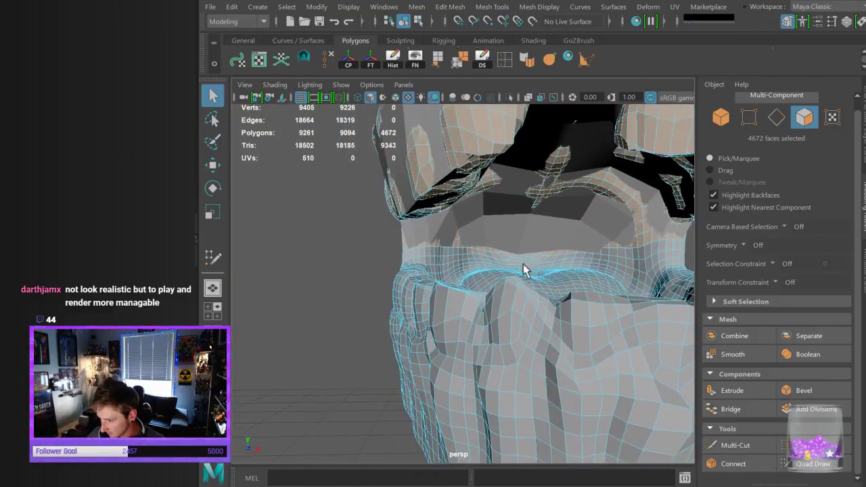
pyautogui.keyDown('alt'); pyautogui.moveTo(523, 265); pyautogui.dragTo(516, 265, button='middle'); pyautogui.keyUp('alt')
pyautogui.keyDown('alt'); pyautogui.moveTo(434, 269); pyautogui.dragTo(663, 261); pyautogui.keyUp('alt')
pyautogui.keyDown('ctrl'); pyautogui.moveTo(658, 221); pyautogui.dragTo(618, 237); pyautogui.keyUp('ctrl')
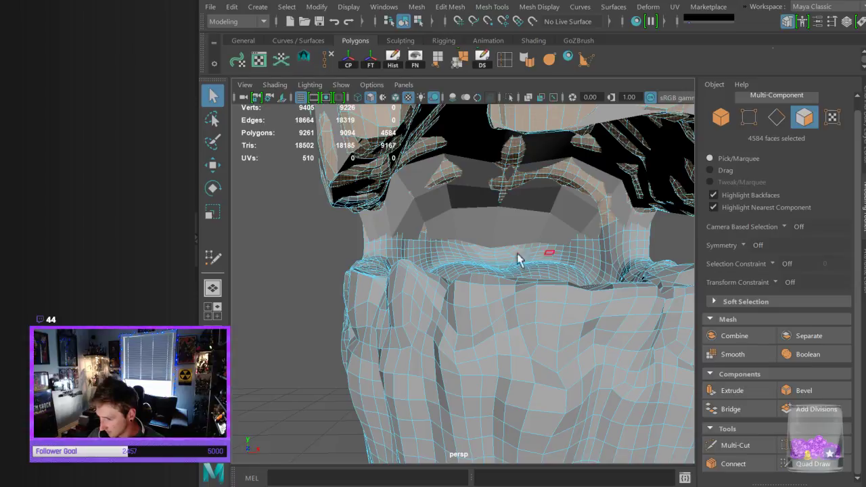
pyautogui.scroll(-5, 561, 288)
pyautogui.scroll(-1, 562, 289)
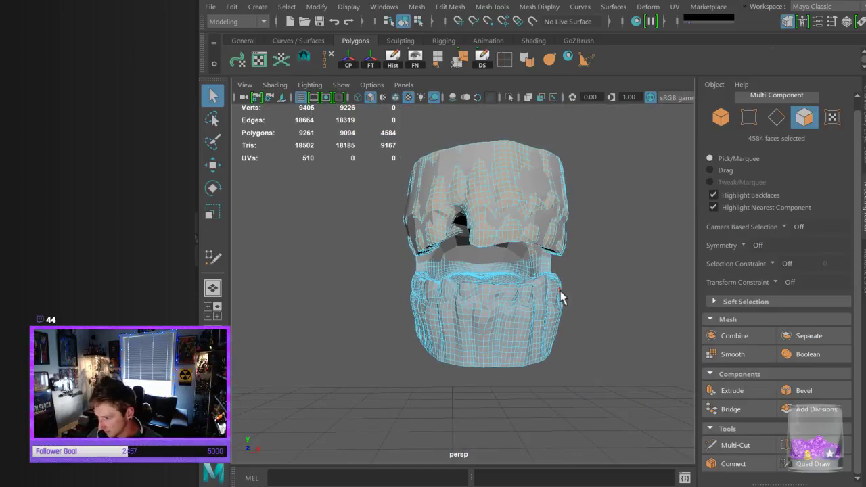
pyautogui.press('Delete')
# Hide the low-poly upper teeth mesh
pyautogui.keyDown('alt'); pyautogui.moveTo(527, 271); pyautogui.dragTo(498, 231); pyautogui.keyUp('alt')
pyautogui.press('F8')
pyautogui.click(538, 194)
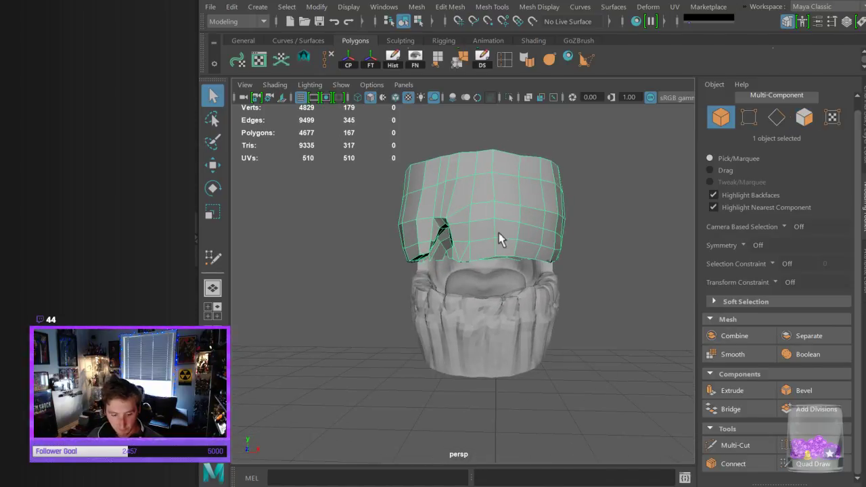
pyautogui.press('Delete')
# Delete the stray leftover upper-jaw faces floating above the lower jaw sculpt
pyautogui.keyDown('alt'); pyautogui.moveTo(461, 261); pyautogui.dragTo(473, 247); pyautogui.keyUp('alt')
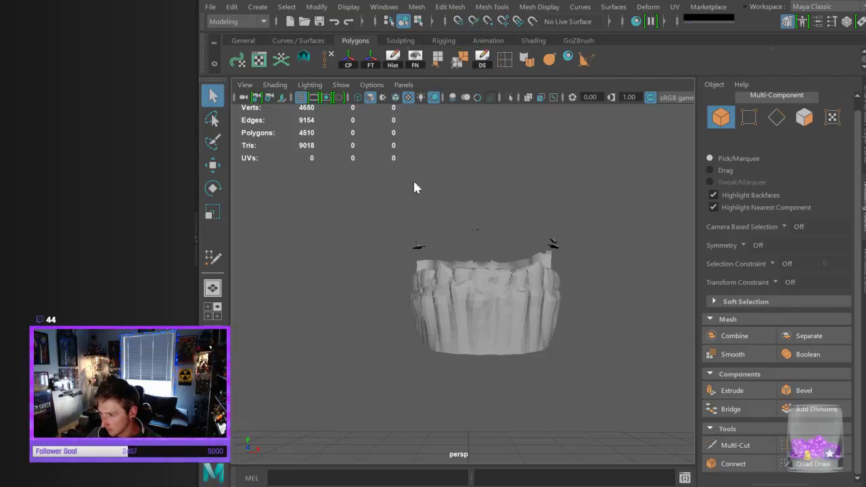
pyautogui.press('F8')
pyautogui.moveTo(395, 221); pyautogui.dragTo(530, 255)
pyautogui.press('Delete')
pyautogui.keyDown('alt'); pyautogui.moveTo(592, 238); pyautogui.dragTo(545, 252); pyautogui.keyUp('alt')
pyautogui.press('Delete')
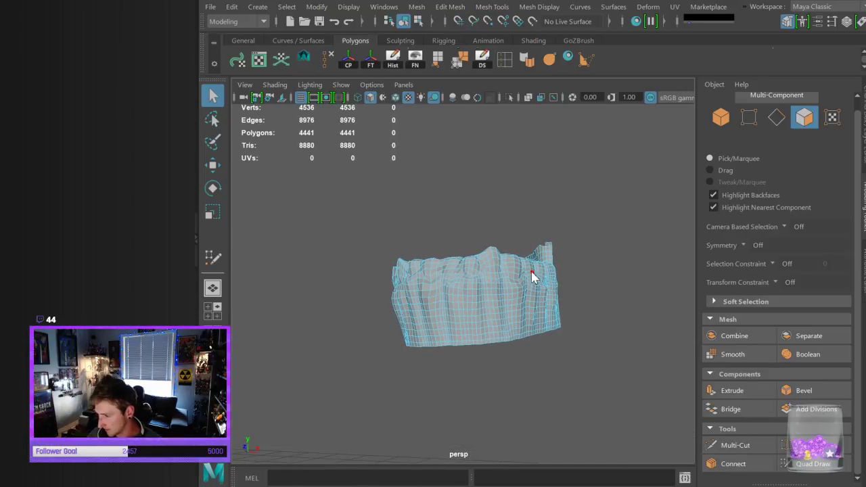
# Assign the semi-transparent red material to the lower jaw sculpt
pyautogui.press('F8')
pyautogui.click(589, 183)
pyautogui.click(499, 284)
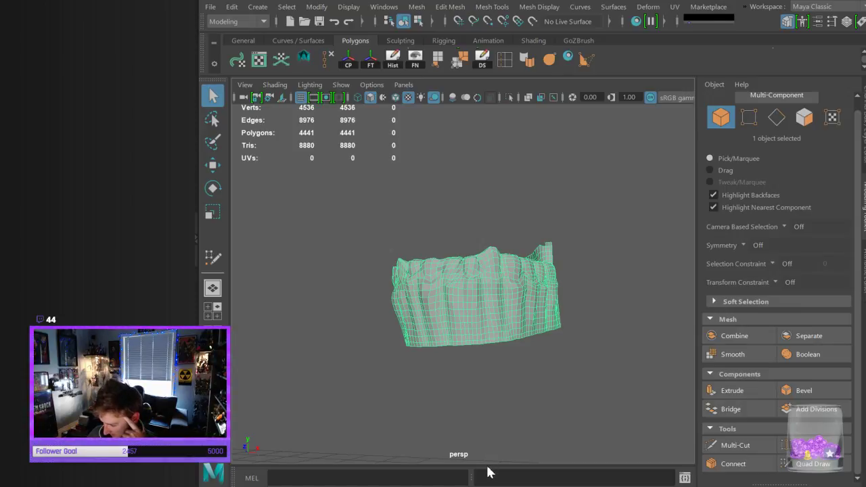
pyautogui.click(583, 475)
pyautogui.click(620, 330)
pyautogui.keyDown('alt'); pyautogui.moveTo(584, 290); pyautogui.dragTo(567, 311); pyautogui.keyUp('alt')
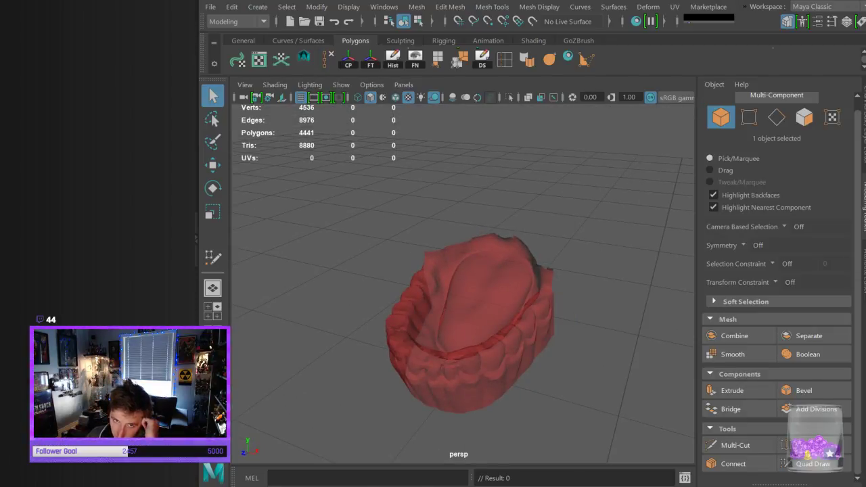
# Unhide the low-poly upper mesh to compare it with the lower jaw sculpt, and hide it again
pyautogui.hotkey('shift', 'h')
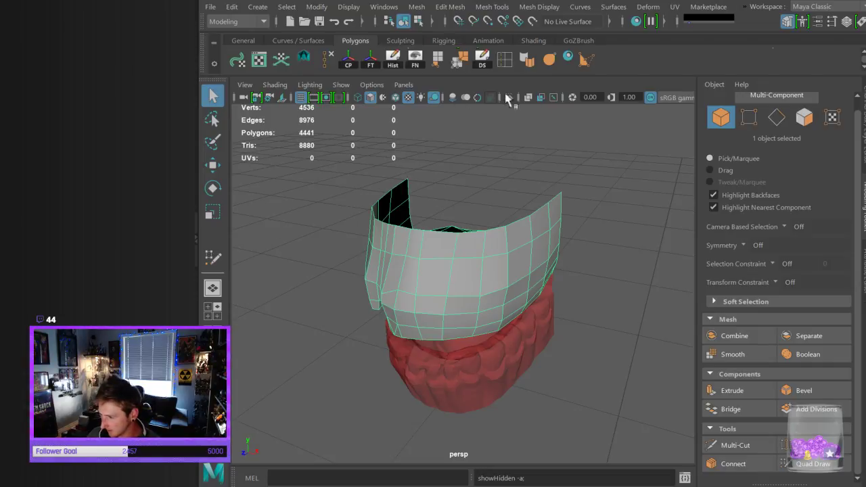
pyautogui.click(609, 245)
pyautogui.moveTo(571, 279)
pyautogui.keyDown('alt'); pyautogui.mouseDown()
pyautogui.moveTo(579, 247)
pyautogui.moveTo(614, 236)
pyautogui.moveTo(667, 247)
pyautogui.moveTo(616, 253)
pyautogui.moveTo(567, 273)
pyautogui.mouseUp(); pyautogui.keyUp('alt')
pyautogui.keyDown('alt'); pyautogui.moveTo(596, 248); pyautogui.dragTo(547, 248); pyautogui.keyUp('alt')
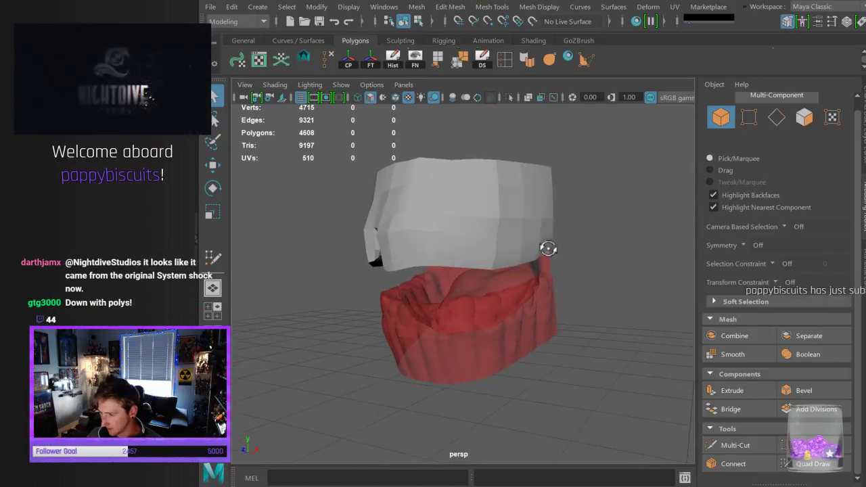
pyautogui.click(514, 225)
pyautogui.press('Delete')
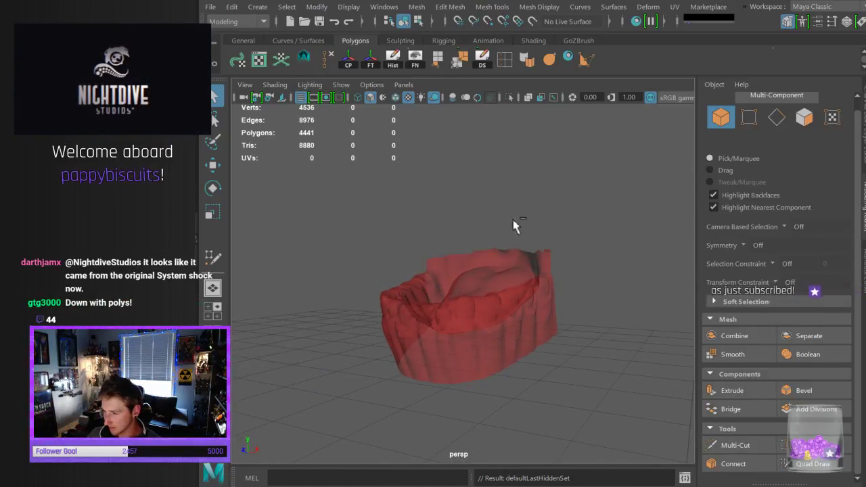
# Make the lower jaw sculpt a live surface and activate Quad Draw on it
pyautogui.click(518, 290)
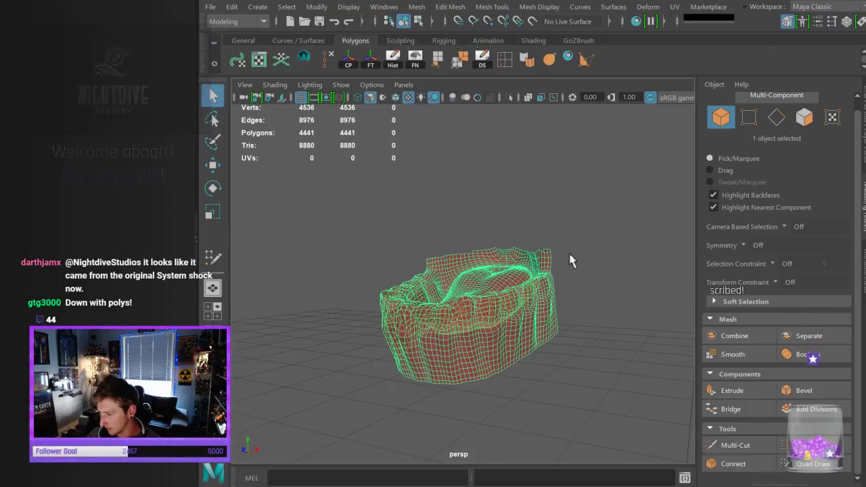
pyautogui.click(531, 21)
pyautogui.keyDown('alt'); pyautogui.moveTo(660, 293); pyautogui.dragTo(606, 205, button='middle'); pyautogui.keyUp('alt')
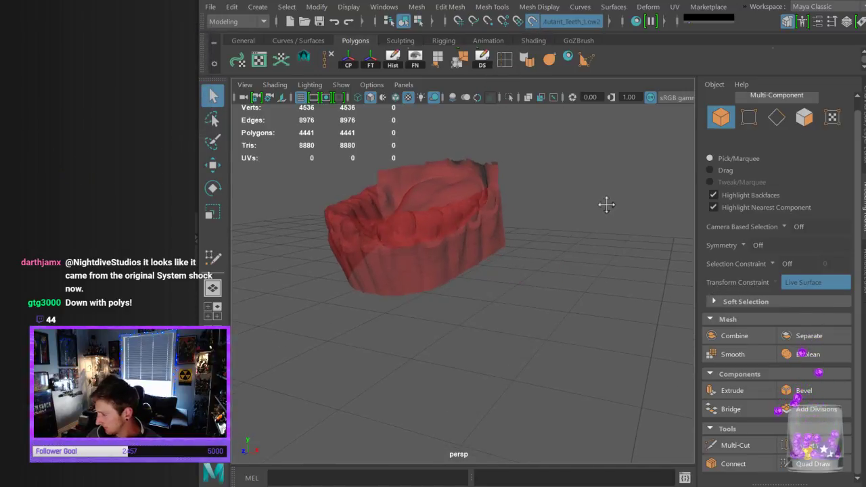
pyautogui.click(813, 463)
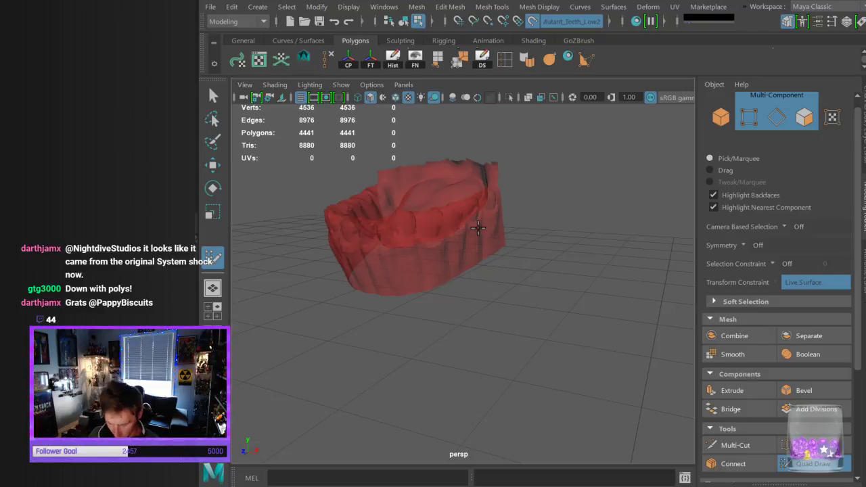
# Place two rows of Quad Draw points along the outer gum, from the jaw's rear end around to the front
pyautogui.keyDown('alt'); pyautogui.moveTo(557, 338); pyautogui.dragTo(515, 299); pyautogui.keyUp('alt')
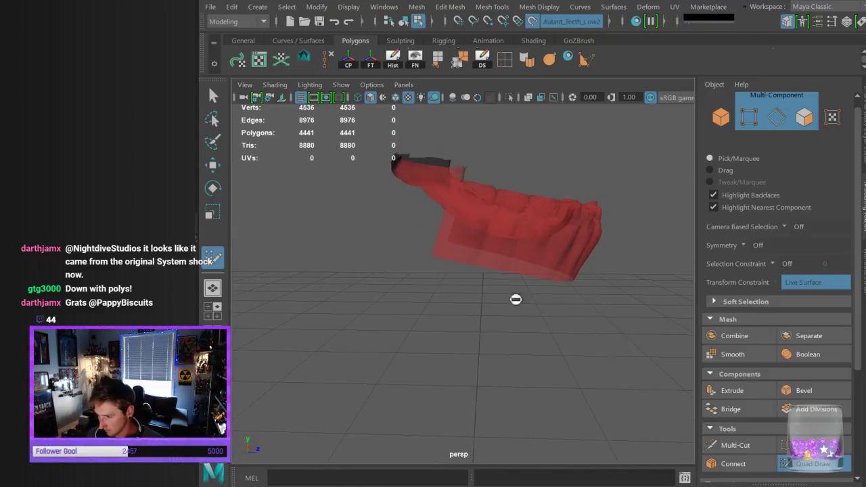
pyautogui.click(434, 255)
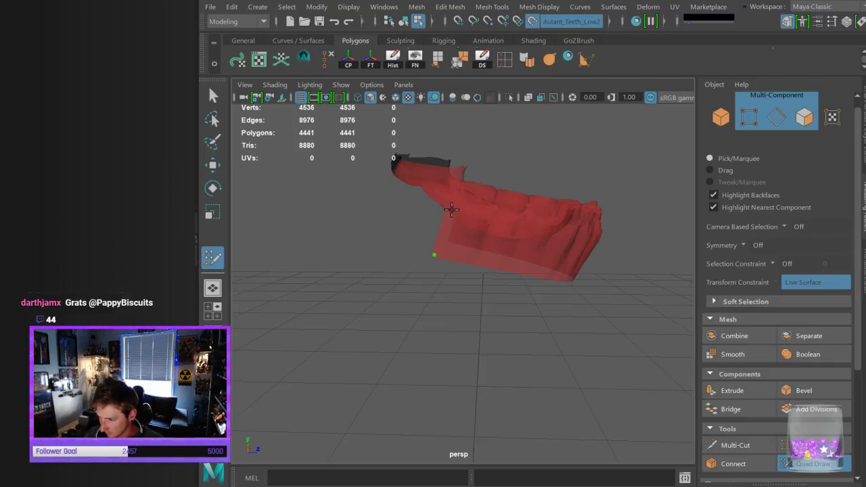
pyautogui.moveTo(494, 219)
pyautogui.keyDown('alt'); pyautogui.mouseDown()
pyautogui.moveTo(538, 316)
pyautogui.moveTo(531, 321)
pyautogui.mouseUp(); pyautogui.keyUp('alt')
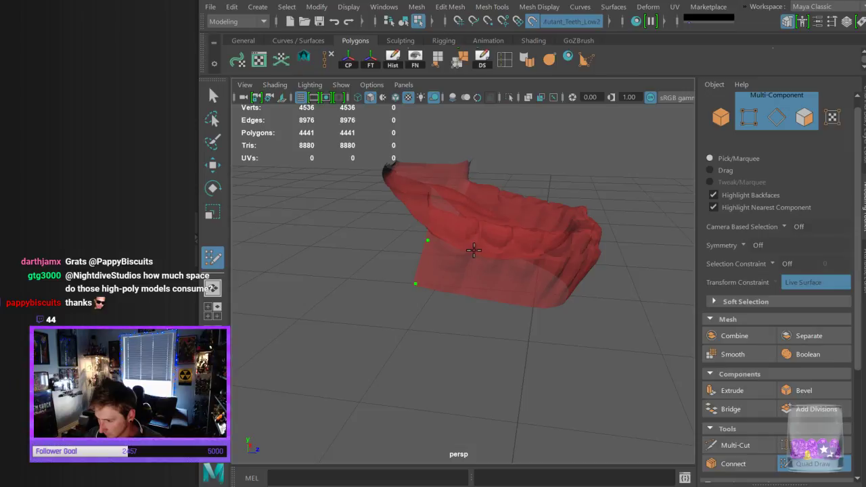
pyautogui.keyDown('alt'); pyautogui.moveTo(487, 335); pyautogui.dragTo(518, 332); pyautogui.keyUp('alt')
pyautogui.click(505, 227)
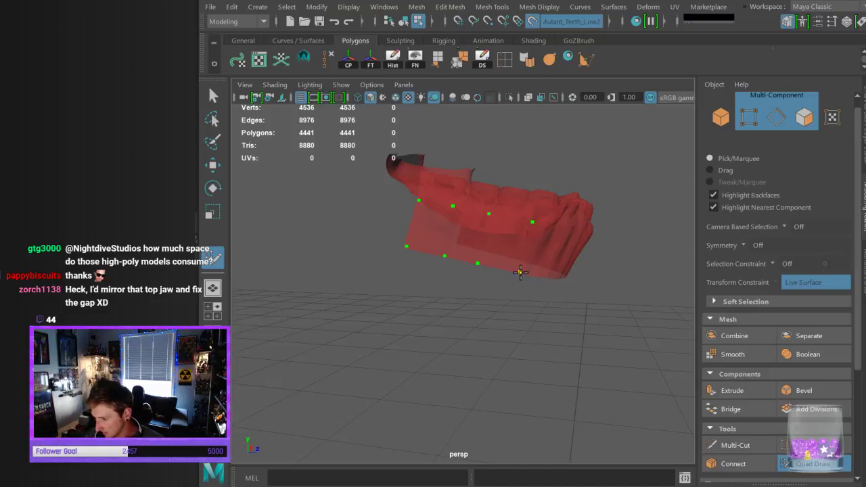
pyautogui.keyDown('alt'); pyautogui.moveTo(549, 285); pyautogui.dragTo(572, 280); pyautogui.keyUp('alt')
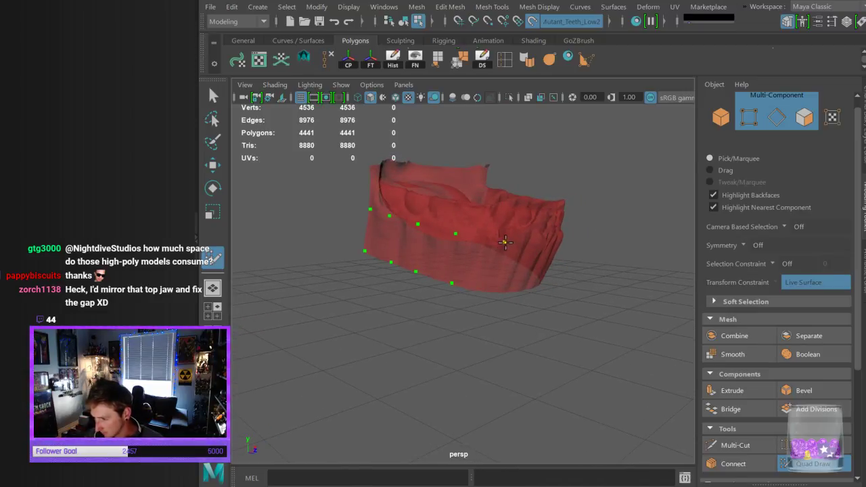
pyautogui.keyDown('alt'); pyautogui.moveTo(531, 320); pyautogui.dragTo(500, 317); pyautogui.keyUp('alt')
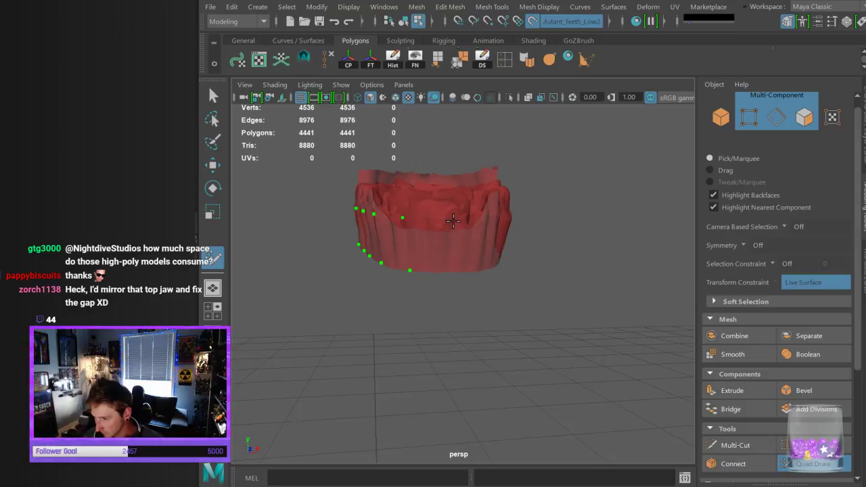
pyautogui.keyDown('alt'); pyautogui.moveTo(463, 275); pyautogui.dragTo(460, 310); pyautogui.keyUp('alt')
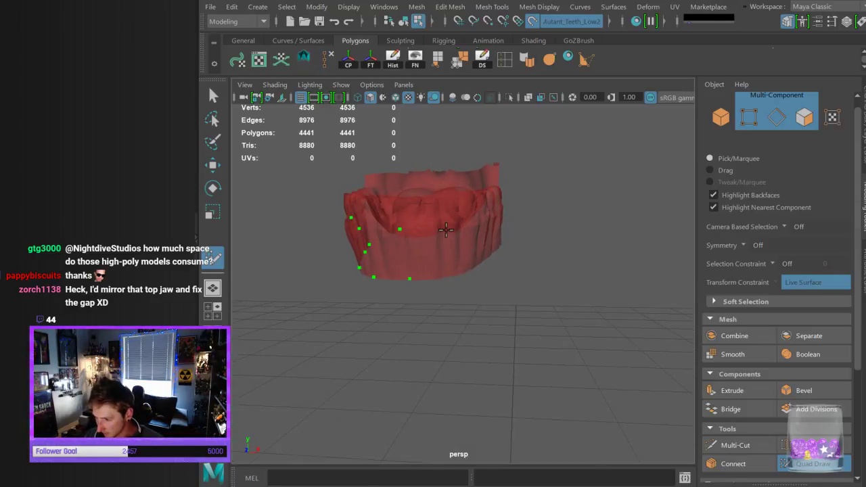
pyautogui.moveTo(458, 283)
pyautogui.keyDown('alt'); pyautogui.mouseDown()
pyautogui.moveTo(458, 293)
pyautogui.moveTo(550, 281)
pyautogui.mouseUp(); pyautogui.keyUp('alt')
# Fill quads between the placed points along the first side and around the front of the lower jaw
pyautogui.keyDown('shift'); pyautogui.moveTo(429, 235); pyautogui.dragTo(531, 257); pyautogui.keyUp('shift')
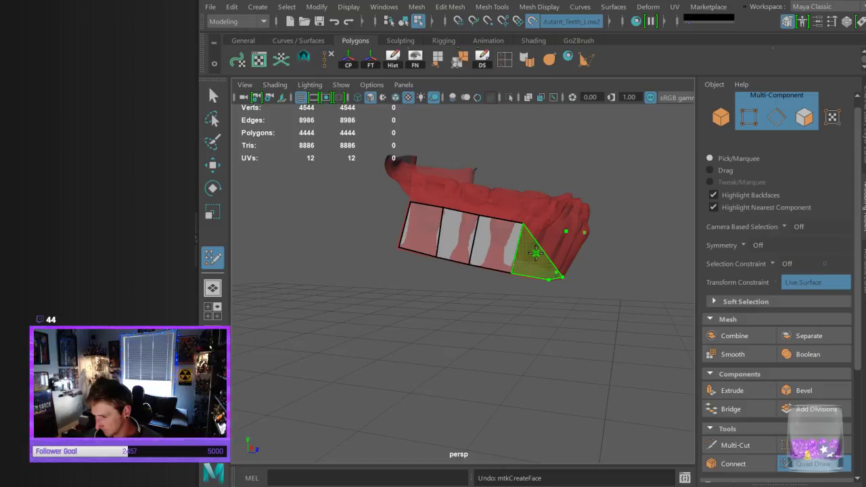
pyautogui.moveTo(500, 354)
pyautogui.keyDown('alt'); pyautogui.mouseDown()
pyautogui.moveTo(479, 348)
pyautogui.moveTo(483, 275)
pyautogui.moveTo(440, 286)
pyautogui.moveTo(433, 279)
pyautogui.moveTo(433, 291)
pyautogui.moveTo(428, 271)
pyautogui.moveTo(436, 299)
pyautogui.mouseUp(); pyautogui.keyUp('alt')
pyautogui.keyDown('shift'); pyautogui.click(513, 244); pyautogui.keyUp('shift')
pyautogui.keyDown('shift'); pyautogui.click(464, 240); pyautogui.keyUp('shift')
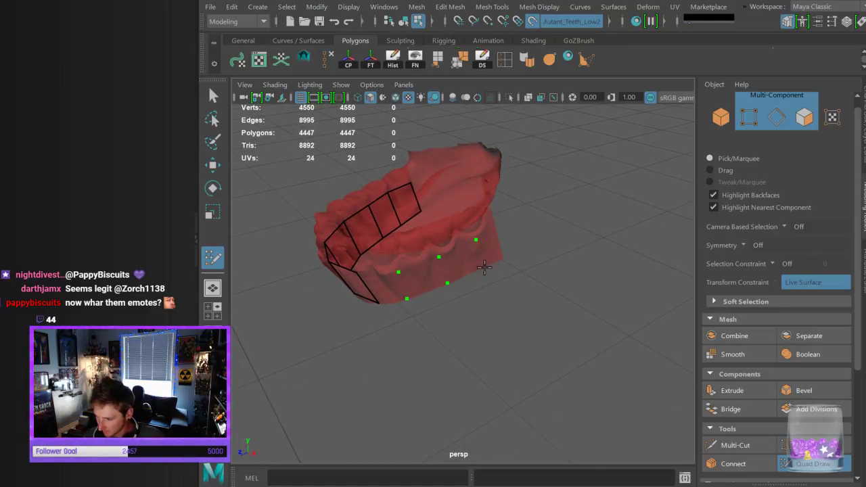
# Place the last two points at the rear of the opposite side and fill the remaining four quads of the gum strip
pyautogui.click(493, 225)
pyautogui.click(503, 258)
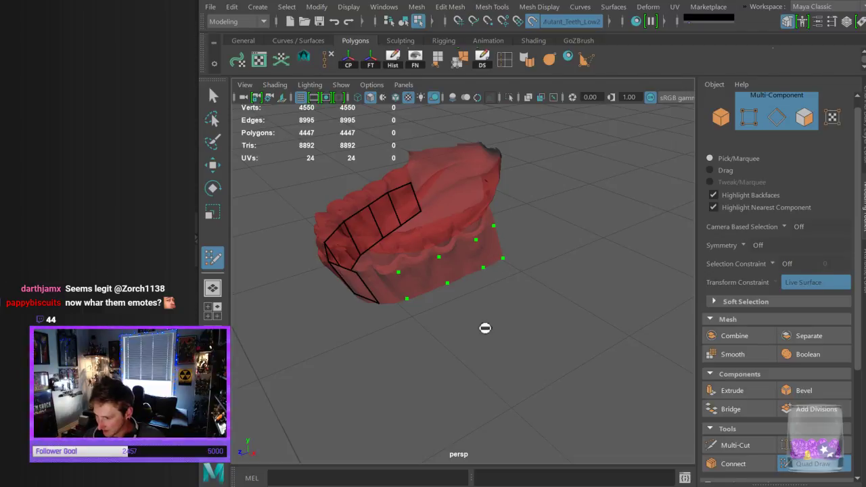
pyautogui.keyDown('shift'); pyautogui.click(382, 288); pyautogui.keyUp('shift')
pyautogui.keyDown('shift'); pyautogui.click(415, 287); pyautogui.keyUp('shift')
pyautogui.keyDown('shift'); pyautogui.click(472, 259); pyautogui.keyUp('shift')
pyautogui.keyDown('shift'); pyautogui.click(489, 251); pyautogui.keyUp('shift')
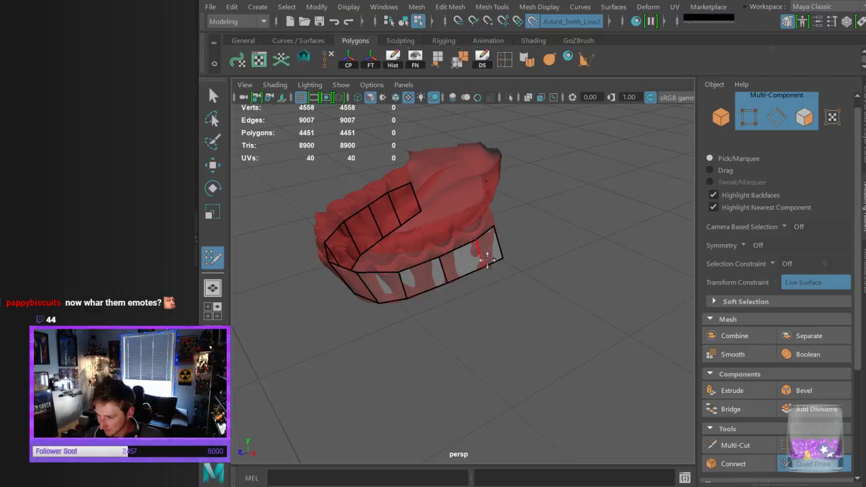
# Adjust the gum strip's vertices around both sides and the front to space its quads evenly on the sculpt
pyautogui.keyDown('alt'); pyautogui.moveTo(493, 353); pyautogui.dragTo(483, 241); pyautogui.keyUp('alt')
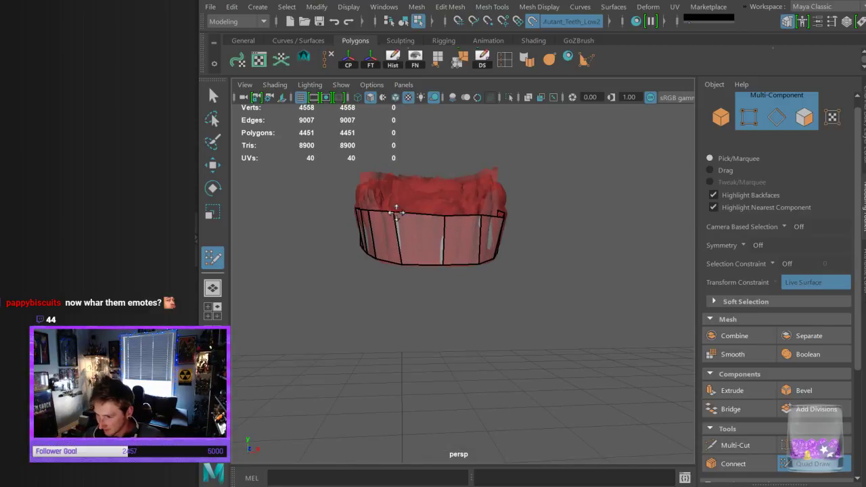
pyautogui.moveTo(406, 217)
pyautogui.keyDown('alt'); pyautogui.mouseDown()
pyautogui.moveTo(502, 250)
pyautogui.moveTo(399, 218)
pyautogui.mouseUp(); pyautogui.keyUp('alt')
pyautogui.keyDown('alt'); pyautogui.moveTo(475, 311); pyautogui.dragTo(425, 291); pyautogui.keyUp('alt')
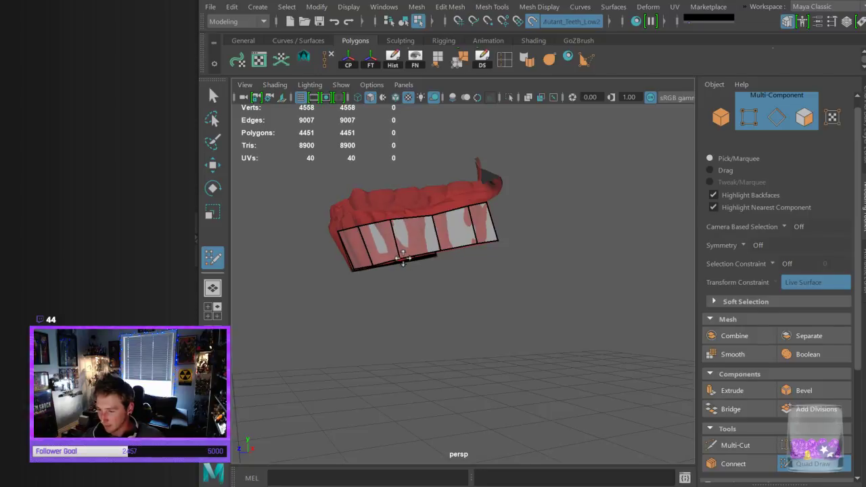
pyautogui.keyDown('alt'); pyautogui.moveTo(470, 262); pyautogui.dragTo(426, 217); pyautogui.keyUp('alt')
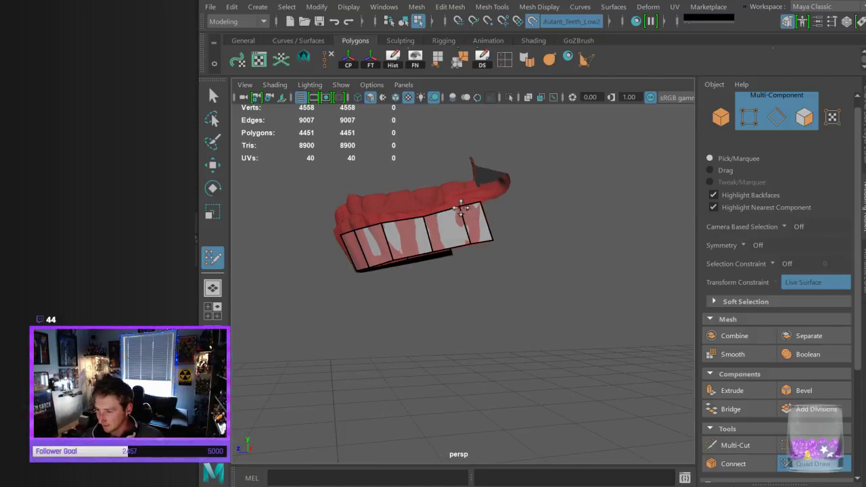
pyautogui.keyDown('alt'); pyautogui.moveTo(511, 280); pyautogui.dragTo(460, 211); pyautogui.keyUp('alt')
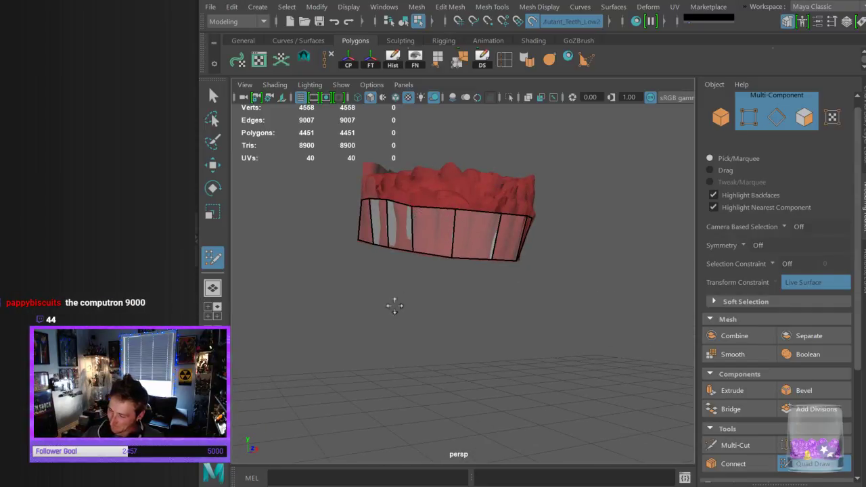
pyautogui.keyDown('alt'); pyautogui.moveTo(392, 305); pyautogui.dragTo(473, 246); pyautogui.keyUp('alt')
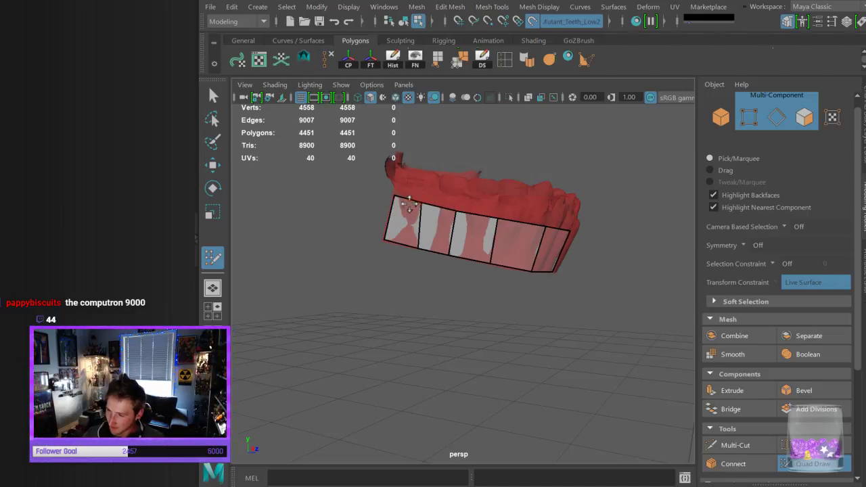
pyautogui.keyDown('alt'); pyautogui.moveTo(403, 250); pyautogui.dragTo(502, 285); pyautogui.keyUp('alt')
pyautogui.moveTo(471, 225); pyautogui.dragTo(498, 236)
pyautogui.keyDown('alt'); pyautogui.moveTo(547, 251); pyautogui.dragTo(458, 253); pyautogui.keyUp('alt')
pyautogui.keyDown('alt'); pyautogui.moveTo(470, 342); pyautogui.dragTo(461, 401); pyautogui.keyUp('alt')
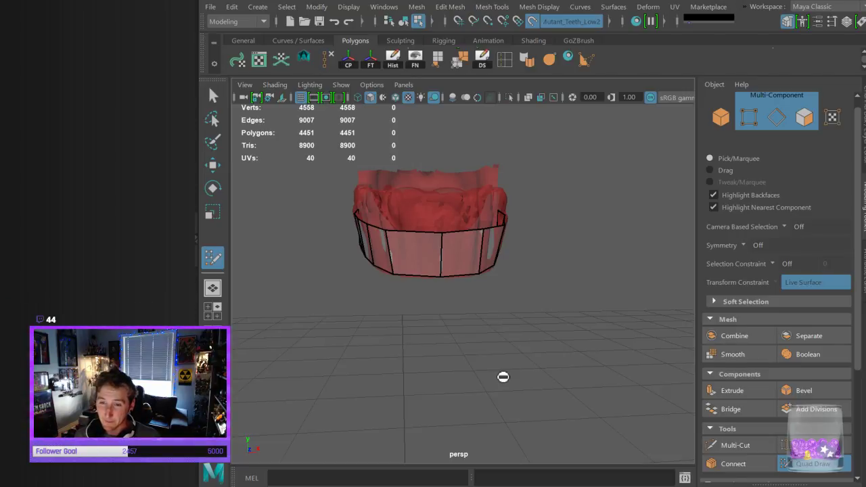
# Add a quad above the front of the gum strip and insert an edge loop down the middle of that column
pyautogui.keyDown('alt'); pyautogui.moveTo(502, 377); pyautogui.dragTo(488, 265); pyautogui.keyUp('alt')
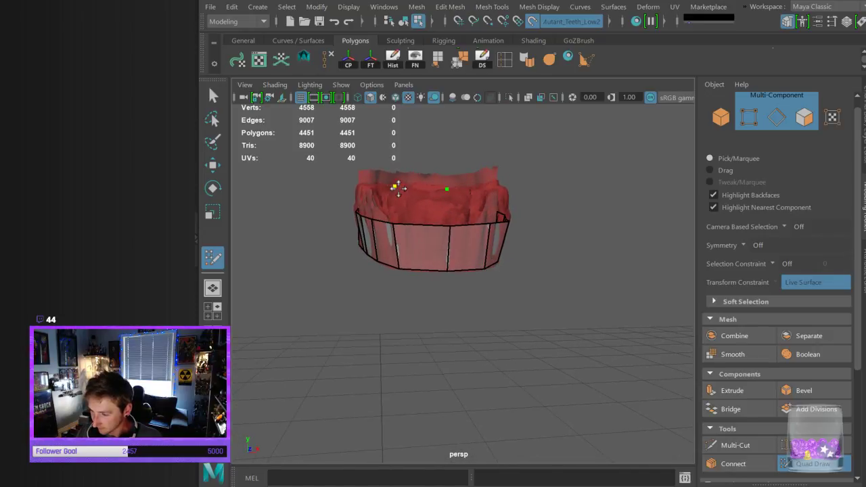
pyautogui.keyDown('shift'); pyautogui.click(436, 231); pyautogui.keyUp('shift')
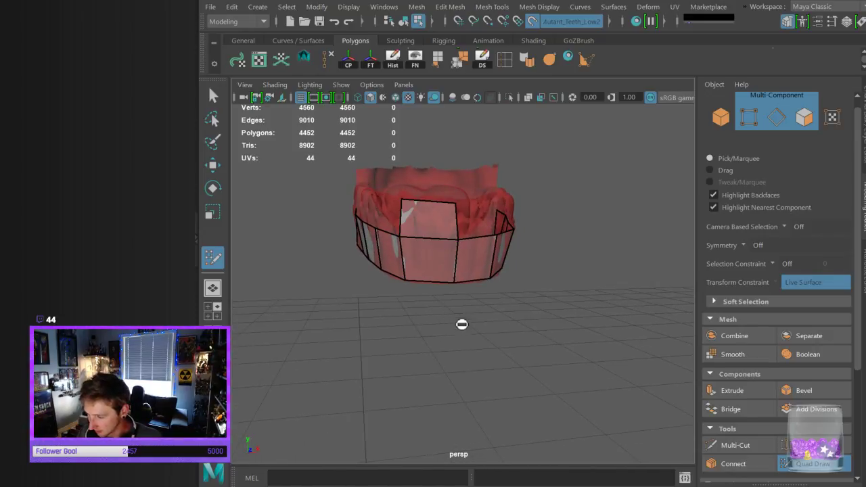
pyautogui.keyDown('alt'); pyautogui.moveTo(461, 327); pyautogui.dragTo(458, 315); pyautogui.keyUp('alt')
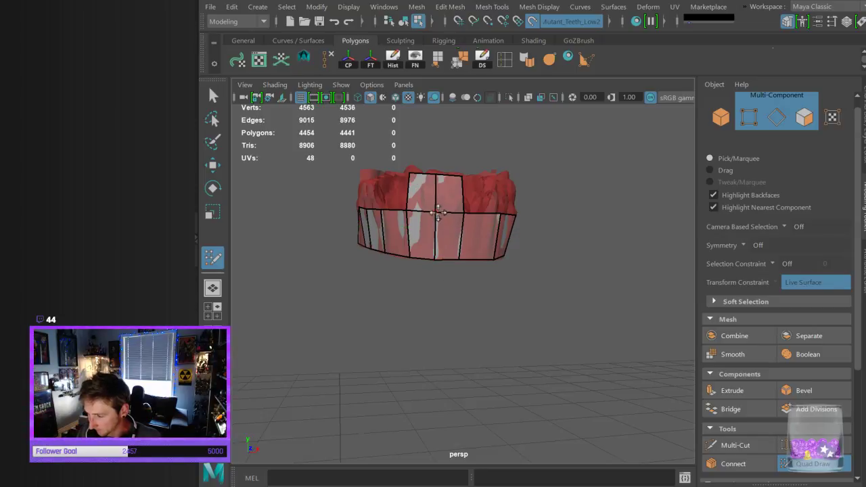
pyautogui.keyDown('alt'); pyautogui.moveTo(485, 175); pyautogui.dragTo(451, 196); pyautogui.keyUp('alt')
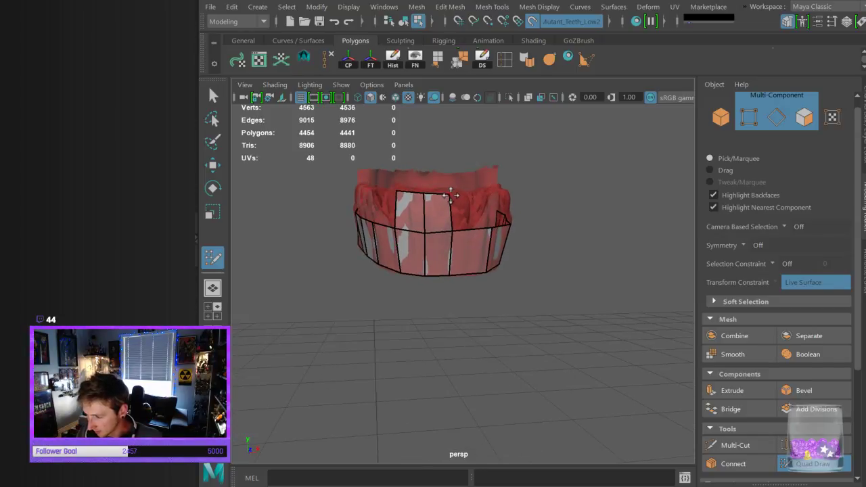
# Extend the upper row of quads from the front along one side to the strip's rear end
pyautogui.keyDown('alt'); pyautogui.moveTo(398, 193); pyautogui.dragTo(434, 191); pyautogui.keyUp('alt')
pyautogui.keyDown('shift'); pyautogui.click(423, 213); pyautogui.keyUp('shift')
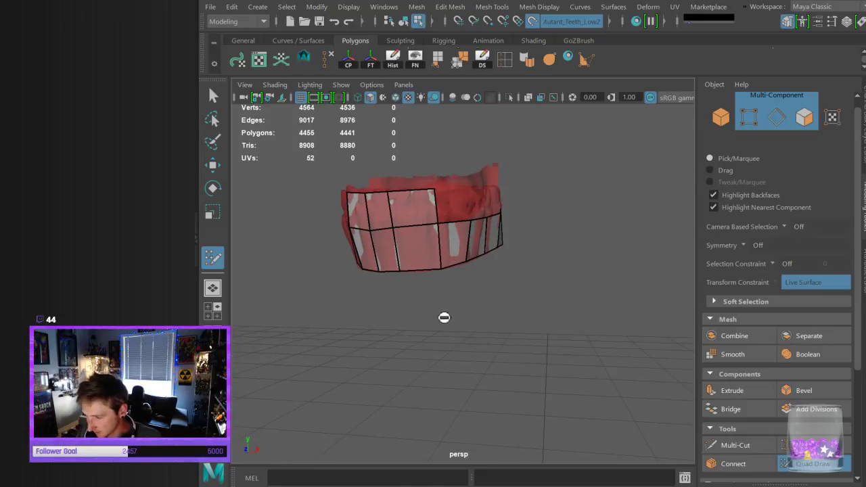
pyautogui.keyDown('alt'); pyautogui.moveTo(444, 315); pyautogui.dragTo(420, 283); pyautogui.keyUp('alt')
pyautogui.keyDown('shift'); pyautogui.click(385, 203); pyautogui.keyUp('shift')
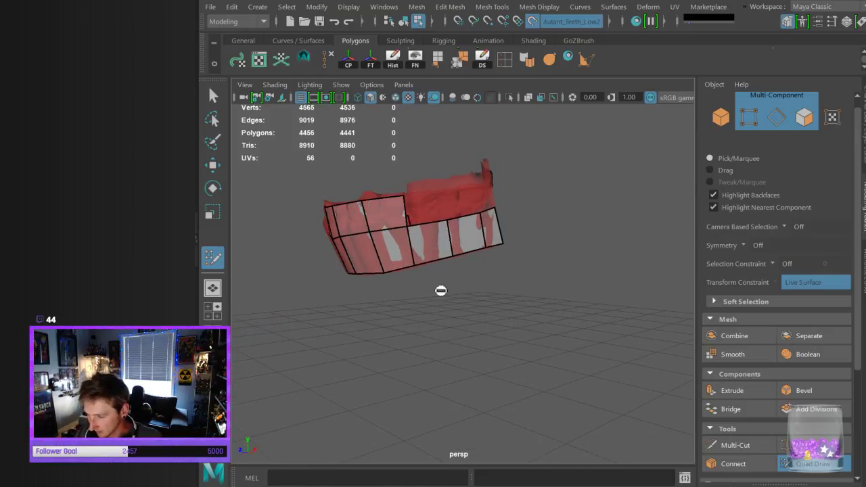
pyautogui.moveTo(419, 347)
pyautogui.keyDown('alt'); pyautogui.mouseDown()
pyautogui.moveTo(436, 342)
pyautogui.moveTo(419, 309)
pyautogui.mouseUp(); pyautogui.keyUp('alt')
pyautogui.keyDown('shift'); pyautogui.click(404, 214); pyautogui.keyUp('shift')
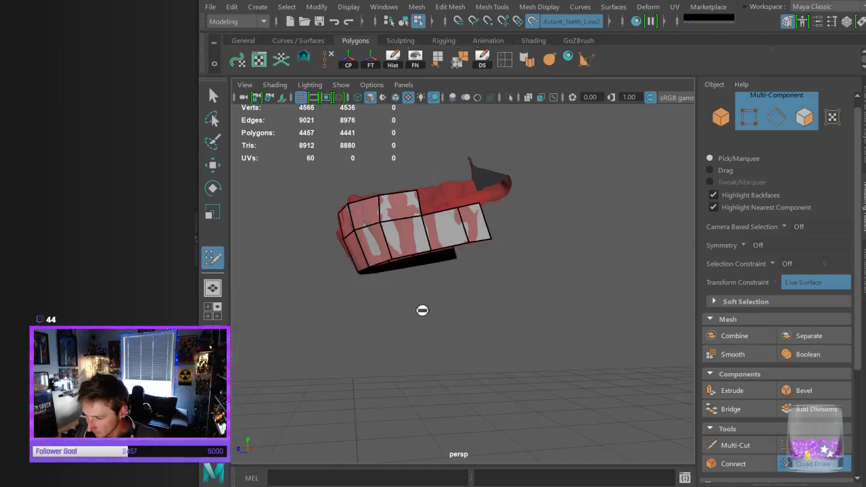
pyautogui.moveTo(459, 274)
pyautogui.keyDown('alt'); pyautogui.mouseDown()
pyautogui.moveTo(466, 282)
pyautogui.moveTo(489, 209)
pyautogui.mouseUp(); pyautogui.keyUp('alt')
pyautogui.keyDown('shift'); pyautogui.click(436, 196); pyautogui.keyUp('shift')
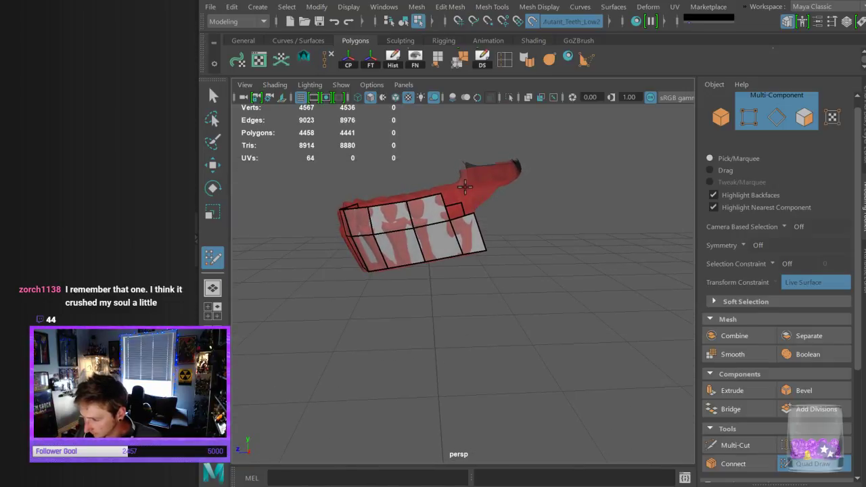
pyautogui.keyDown('shift'); pyautogui.click(470, 203); pyautogui.keyUp('shift')
# Extend the upper row of quads along the remaining side to the strip's other rear end
pyautogui.keyDown('alt'); pyautogui.moveTo(416, 342); pyautogui.dragTo(522, 340); pyautogui.keyUp('alt')
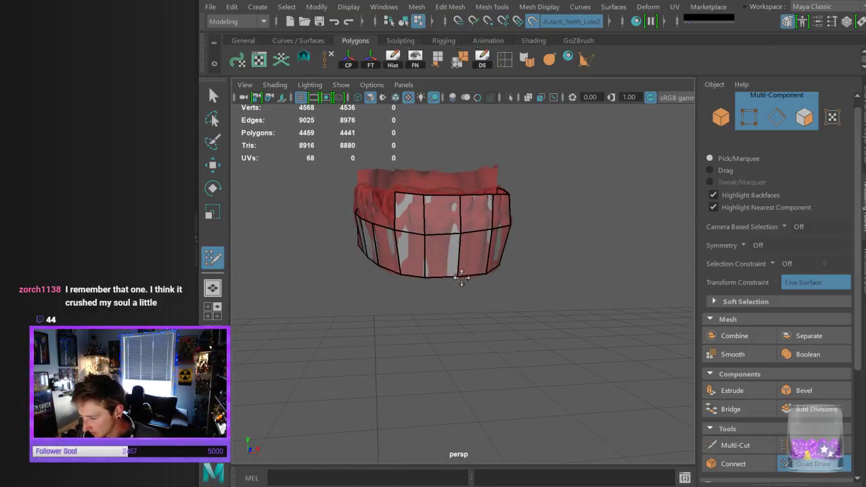
pyautogui.keyDown('alt'); pyautogui.moveTo(462, 277); pyautogui.dragTo(420, 285); pyautogui.keyUp('alt')
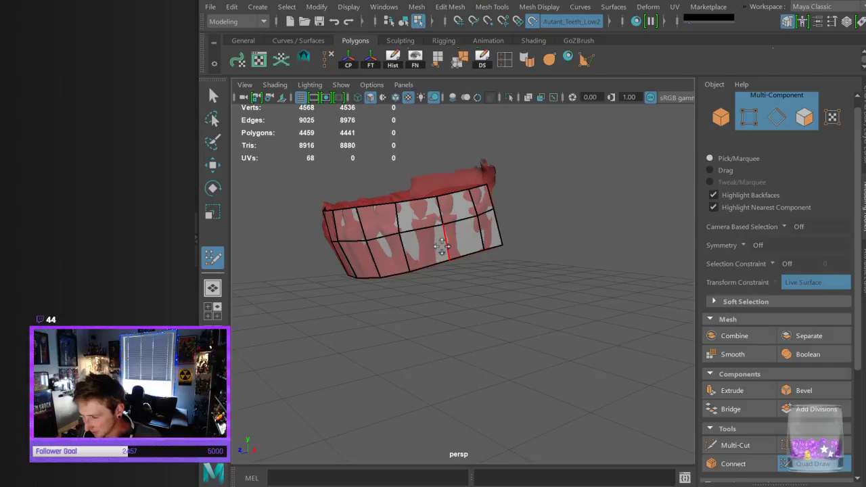
pyautogui.keyDown('alt'); pyautogui.moveTo(422, 300); pyautogui.dragTo(548, 295); pyautogui.keyUp('alt')
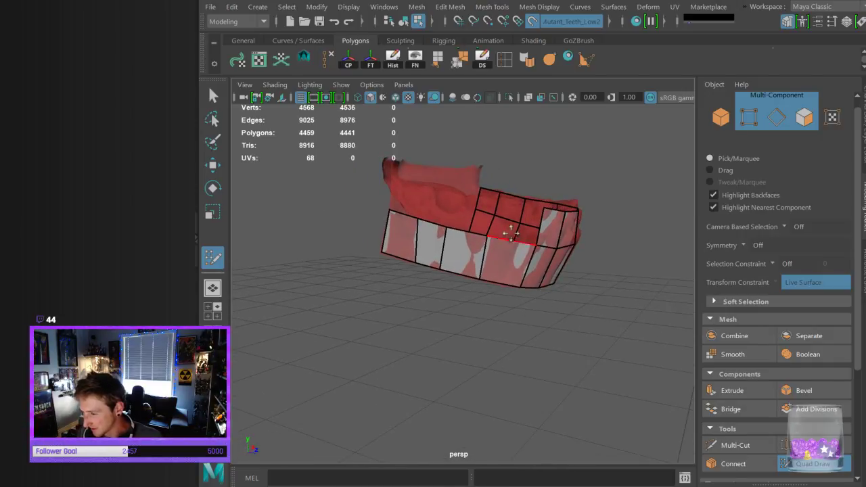
pyautogui.keyDown('shift'); pyautogui.click(515, 229); pyautogui.keyUp('shift')
pyautogui.moveTo(491, 347)
pyautogui.keyDown('alt'); pyautogui.mouseDown()
pyautogui.moveTo(520, 259)
pyautogui.moveTo(499, 230)
pyautogui.mouseUp(); pyautogui.keyUp('alt')
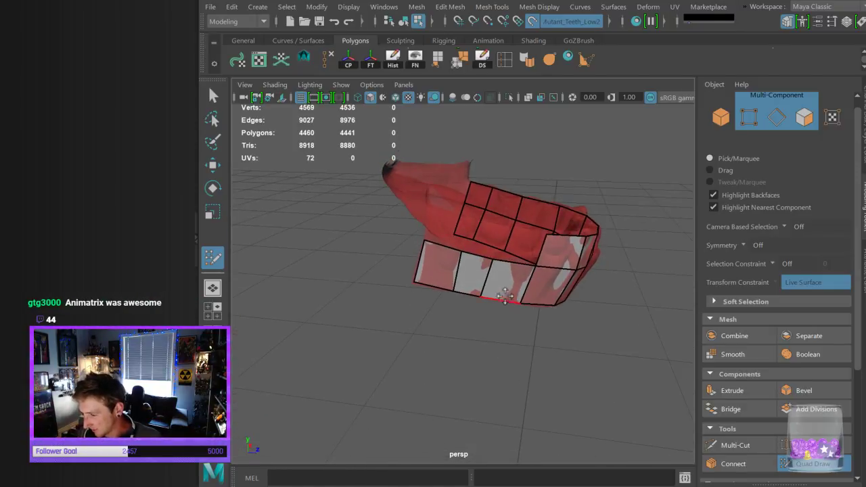
pyautogui.keyDown('shift'); pyautogui.click(512, 244); pyautogui.keyUp('shift')
pyautogui.keyDown('alt'); pyautogui.moveTo(471, 363); pyautogui.dragTo(486, 294); pyautogui.keyUp('alt')
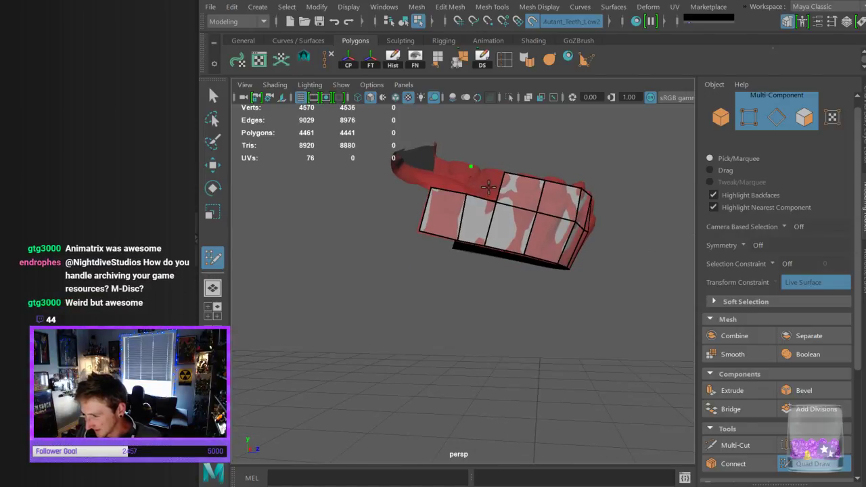
pyautogui.keyDown('shift'); pyautogui.click(477, 183); pyautogui.keyUp('shift')
pyautogui.keyDown('shift'); pyautogui.click(450, 178); pyautogui.keyUp('shift')
# Nudge the middle and lower vertices on the newly completed side to even out its quads
pyautogui.moveTo(491, 346)
pyautogui.keyDown('alt'); pyautogui.mouseDown()
pyautogui.moveTo(496, 356)
pyautogui.moveTo(487, 361)
pyautogui.mouseUp(); pyautogui.keyUp('alt')
pyautogui.moveTo(457, 254); pyautogui.dragTo(460, 253)
pyautogui.moveTo(450, 292); pyautogui.dragTo(454, 292)
pyautogui.moveTo(460, 255); pyautogui.dragTo(464, 253)
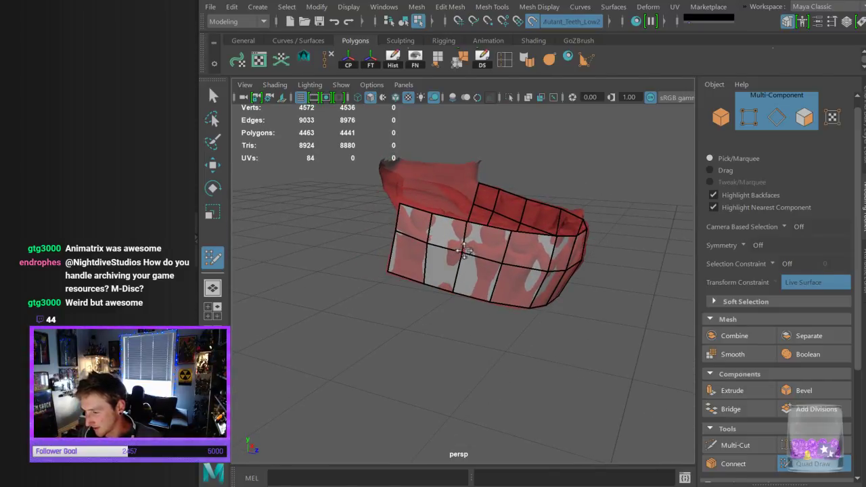
pyautogui.keyDown('alt'); pyautogui.moveTo(508, 317); pyautogui.dragTo(501, 306); pyautogui.keyUp('alt')
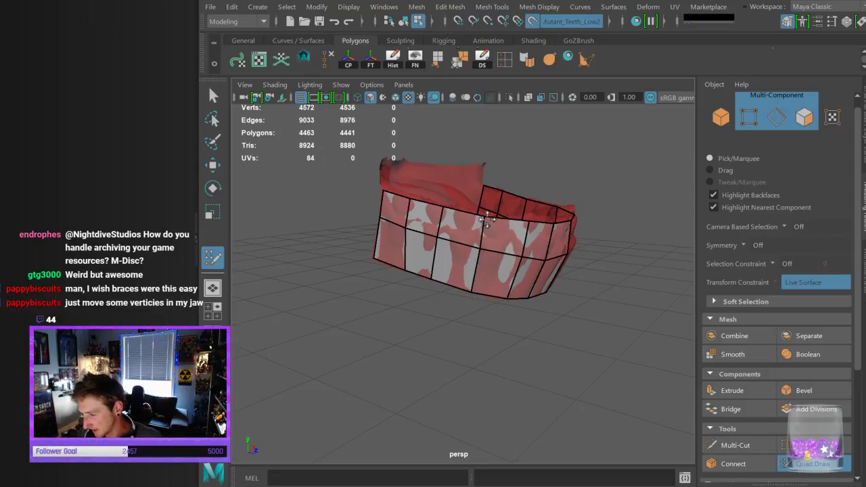
# Add a row of four quads from the strip's upper edge over the tops of the teeth along one side, starting at the rear
pyautogui.keyDown('alt'); pyautogui.moveTo(487, 222); pyautogui.dragTo(511, 271); pyautogui.keyUp('alt')
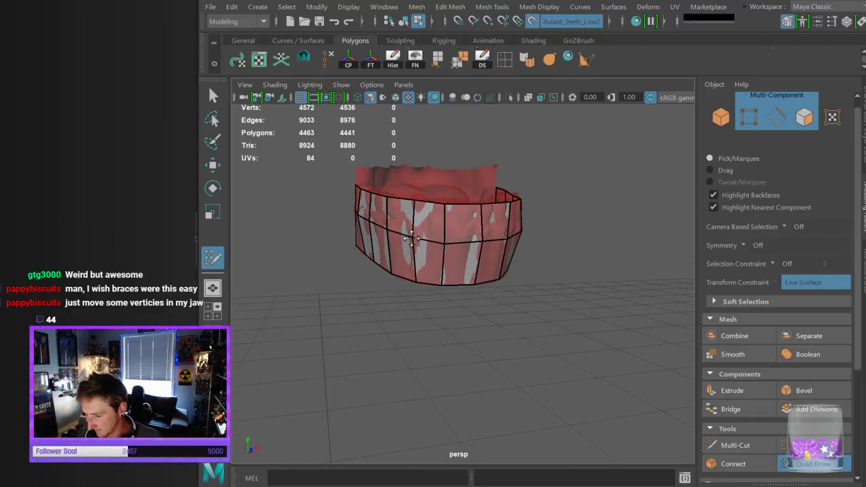
pyautogui.keyDown('alt'); pyautogui.moveTo(448, 312); pyautogui.dragTo(445, 330); pyautogui.keyUp('alt')
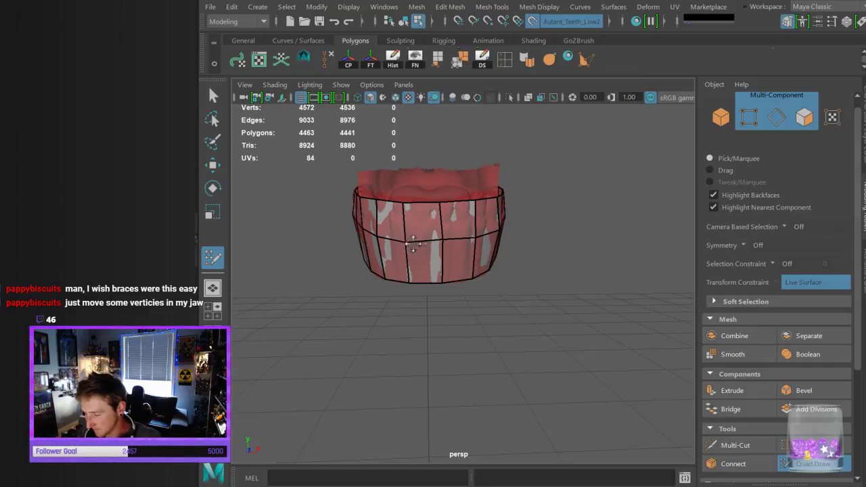
pyautogui.keyDown('alt'); pyautogui.moveTo(489, 280); pyautogui.dragTo(534, 295); pyautogui.keyUp('alt')
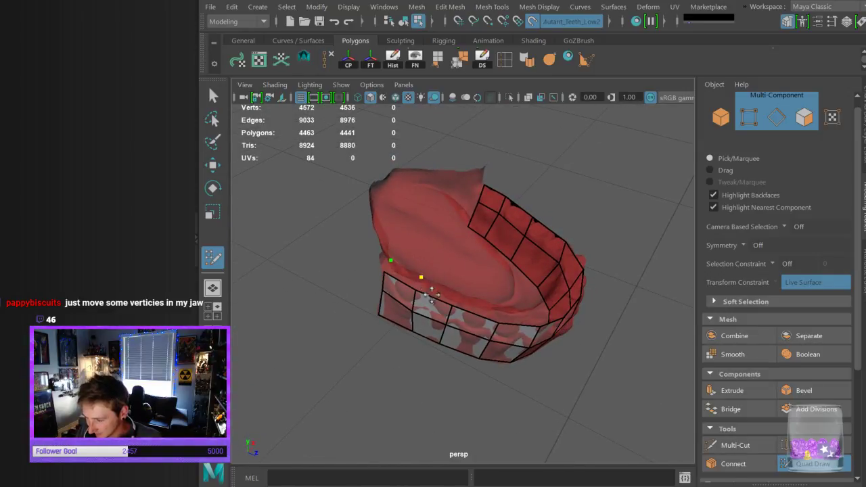
pyautogui.click(457, 294)
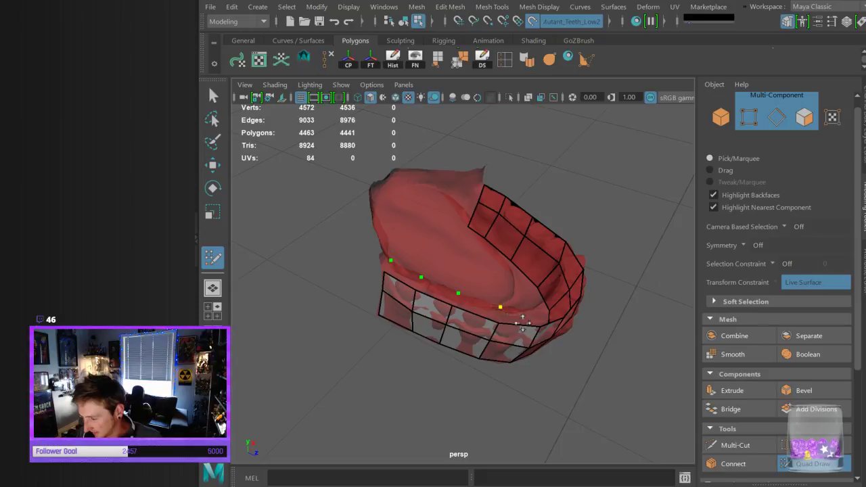
pyautogui.keyDown('alt'); pyautogui.moveTo(520, 317); pyautogui.dragTo(519, 354); pyautogui.keyUp('alt')
pyautogui.keyDown('shift'); pyautogui.click(397, 289); pyautogui.keyUp('shift')
pyautogui.keyDown('shift'); pyautogui.click(429, 304); pyautogui.keyUp('shift')
pyautogui.keyDown('shift'); pyautogui.click(466, 325); pyautogui.keyUp('shift')
pyautogui.keyDown('alt'); pyautogui.moveTo(449, 425); pyautogui.dragTo(457, 353); pyautogui.keyUp('alt')
pyautogui.click(459, 346)
pyautogui.keyDown('shift'); pyautogui.click(443, 353); pyautogui.keyUp('shift')
pyautogui.keyDown('alt'); pyautogui.moveTo(498, 411); pyautogui.dragTo(473, 367); pyautogui.keyUp('alt')
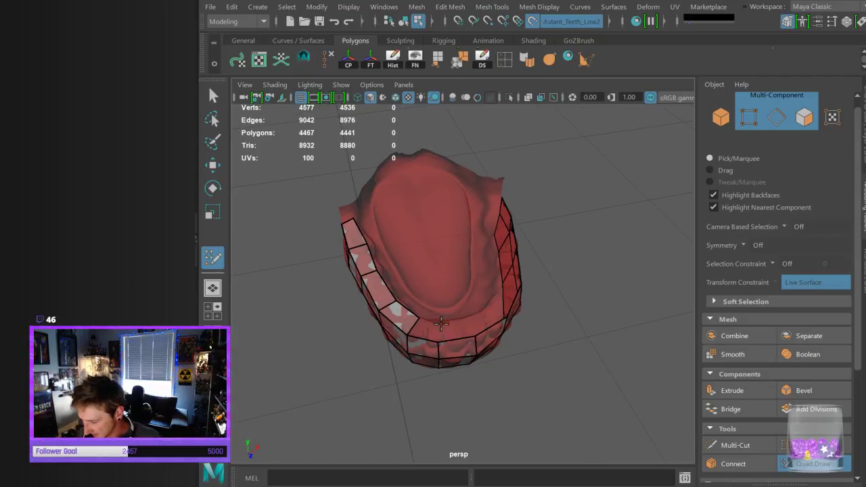
# Continue the tooth-top row with four quads around the front of the jaw
pyautogui.keyDown('shift'); pyautogui.click(421, 333); pyautogui.keyUp('shift')
pyautogui.keyDown('shift'); pyautogui.click(459, 330); pyautogui.keyUp('shift')
pyautogui.keyDown('alt'); pyautogui.moveTo(554, 327); pyautogui.dragTo(433, 284); pyautogui.keyUp('alt')
pyautogui.keyDown('shift'); pyautogui.click(426, 288); pyautogui.keyUp('shift')
pyautogui.moveTo(470, 361)
pyautogui.keyDown('alt'); pyautogui.mouseDown()
pyautogui.moveTo(494, 385)
pyautogui.moveTo(469, 371)
pyautogui.moveTo(470, 335)
pyautogui.mouseUp(); pyautogui.keyUp('alt')
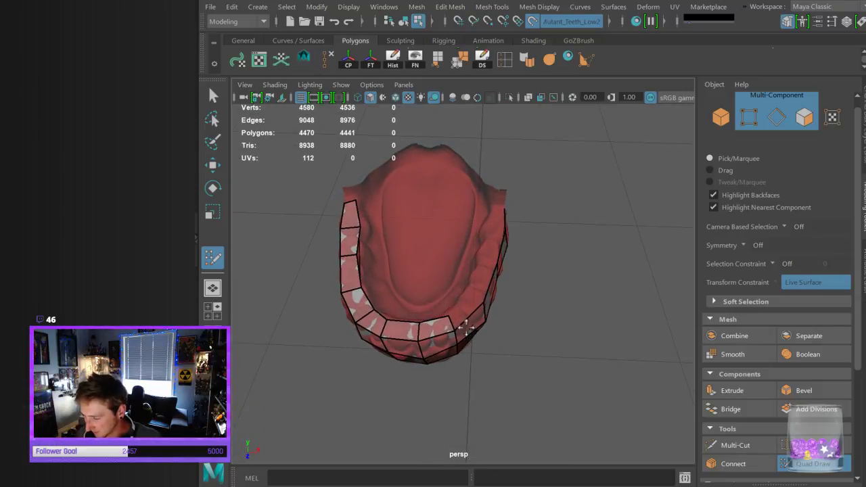
pyautogui.keyDown('shift'); pyautogui.click(467, 315); pyautogui.keyUp('shift')
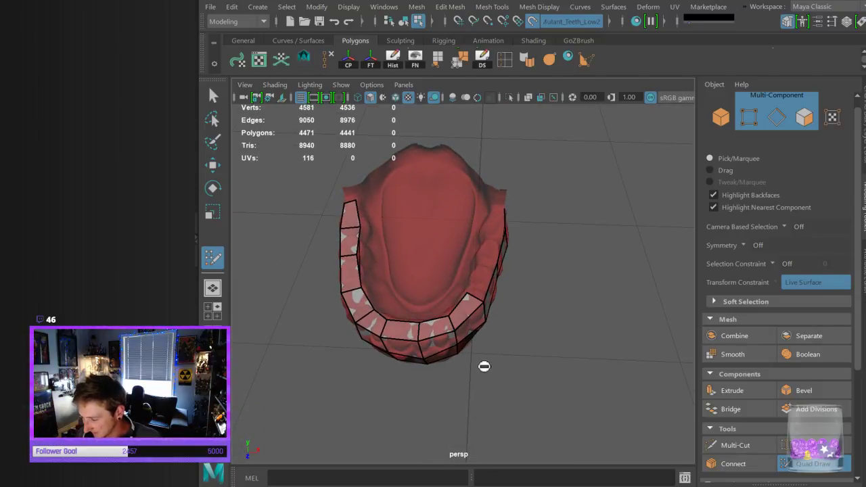
# Complete the tooth-top row with three quads along the remaining side to its rear end
pyautogui.keyDown('alt'); pyautogui.moveTo(483, 365); pyautogui.dragTo(482, 359); pyautogui.keyUp('alt')
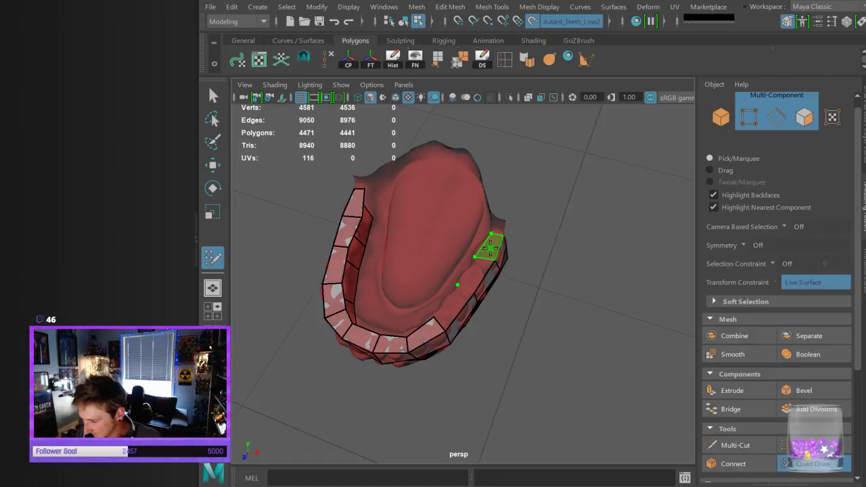
pyautogui.keyDown('shift'); pyautogui.click(482, 264); pyautogui.keyUp('shift')
pyautogui.keyDown('shift'); pyautogui.click(460, 307); pyautogui.keyUp('shift')
pyautogui.moveTo(506, 358)
pyautogui.keyDown('alt'); pyautogui.mouseDown()
pyautogui.moveTo(481, 330)
pyautogui.moveTo(466, 332)
pyautogui.moveTo(553, 320)
pyautogui.moveTo(527, 348)
pyautogui.mouseUp(); pyautogui.keyUp('alt')
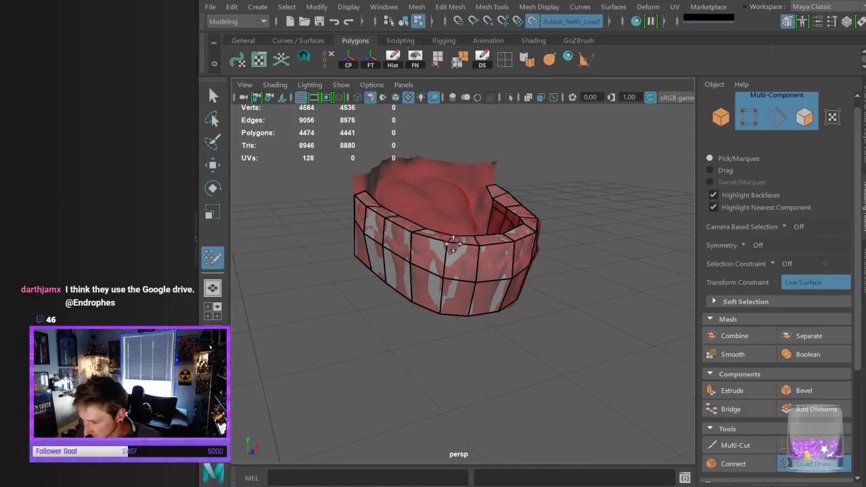
pyautogui.keyDown('ctrl'); pyautogui.keyDown('shift'); pyautogui.click(452, 240); pyautogui.keyUp('shift'); pyautogui.keyUp('ctrl')
pyautogui.keyDown('alt'); pyautogui.moveTo(452, 238); pyautogui.dragTo(420, 235); pyautogui.keyUp('alt')
pyautogui.keyDown('alt'); pyautogui.moveTo(452, 368); pyautogui.dragTo(509, 221); pyautogui.keyUp('alt')
pyautogui.hotkey('ctrl', 'z')
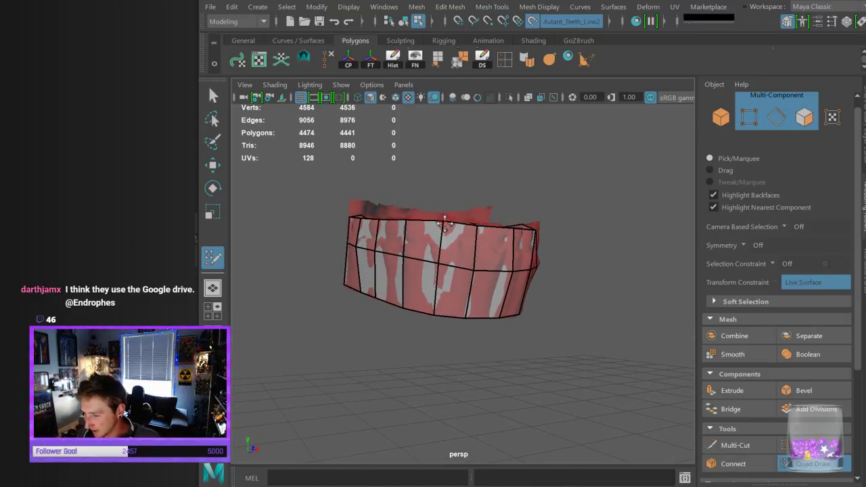
# Raise the upper-edge vertices at both front corners into peaks that follow the taller teeth
pyautogui.keyDown('alt'); pyautogui.moveTo(450, 215); pyautogui.dragTo(329, 267); pyautogui.keyUp('alt')
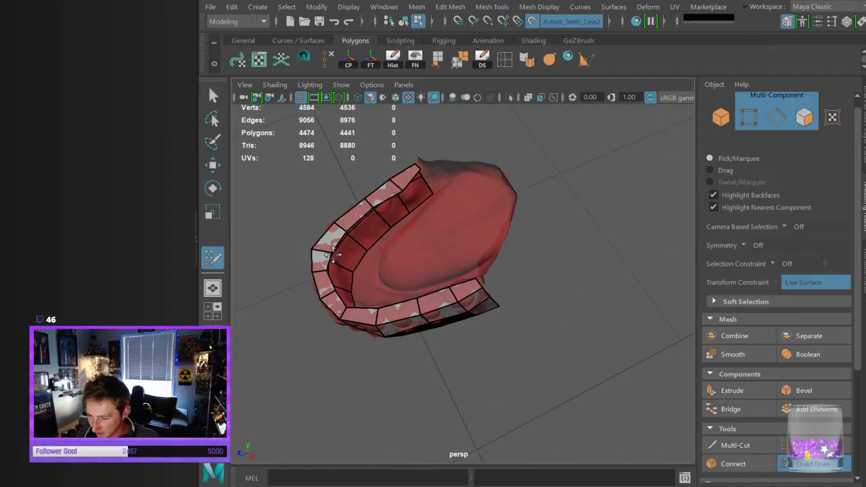
pyautogui.keyDown('alt'); pyautogui.moveTo(393, 276); pyautogui.dragTo(452, 221); pyautogui.keyUp('alt')
pyautogui.moveTo(431, 252)
pyautogui.keyDown('alt'); pyautogui.mouseDown()
pyautogui.moveTo(457, 282)
pyautogui.moveTo(453, 291)
pyautogui.moveTo(436, 268)
pyautogui.moveTo(481, 284)
pyautogui.moveTo(474, 282)
pyautogui.moveTo(491, 280)
pyautogui.mouseUp(); pyautogui.keyUp('alt')
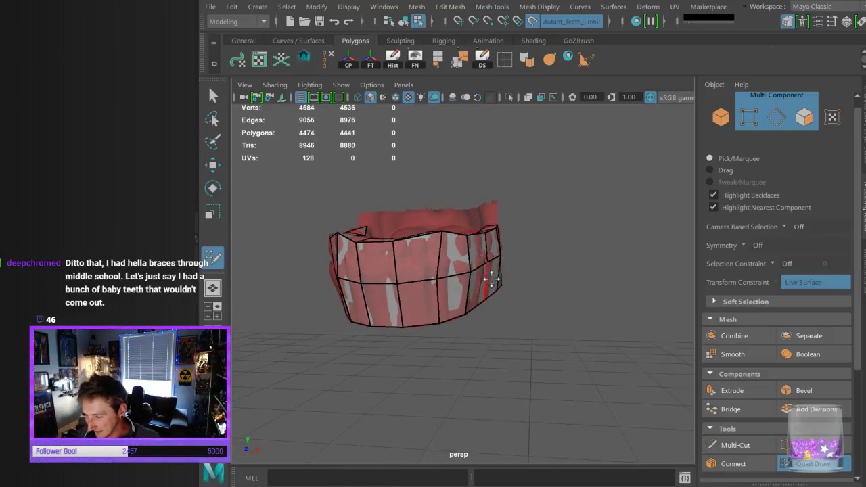
pyautogui.keyDown('alt'); pyautogui.moveTo(518, 344); pyautogui.dragTo(531, 340); pyautogui.keyUp('alt')
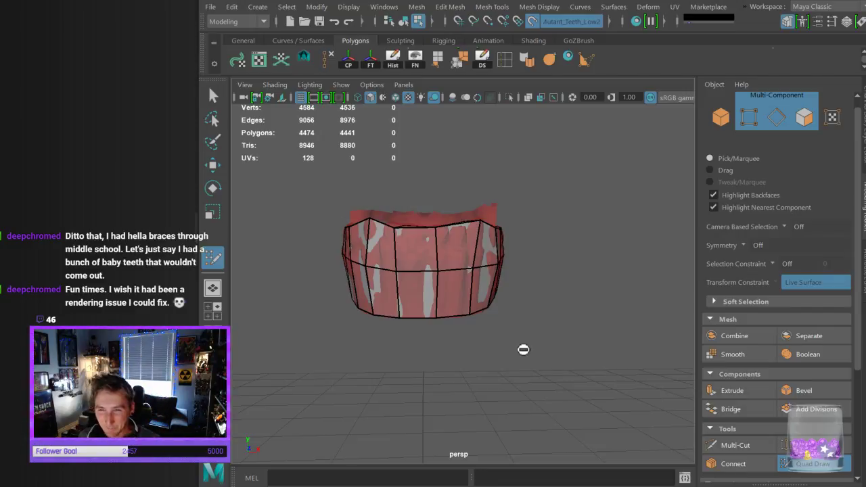
pyautogui.keyDown('alt'); pyautogui.moveTo(566, 330); pyautogui.dragTo(564, 330); pyautogui.keyUp('alt')
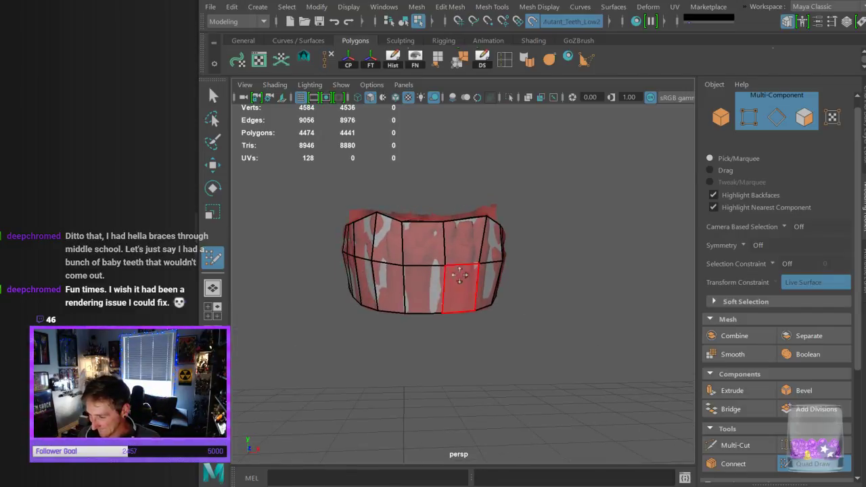
pyautogui.keyDown('alt'); pyautogui.moveTo(448, 266); pyautogui.dragTo(476, 269); pyautogui.keyUp('alt')
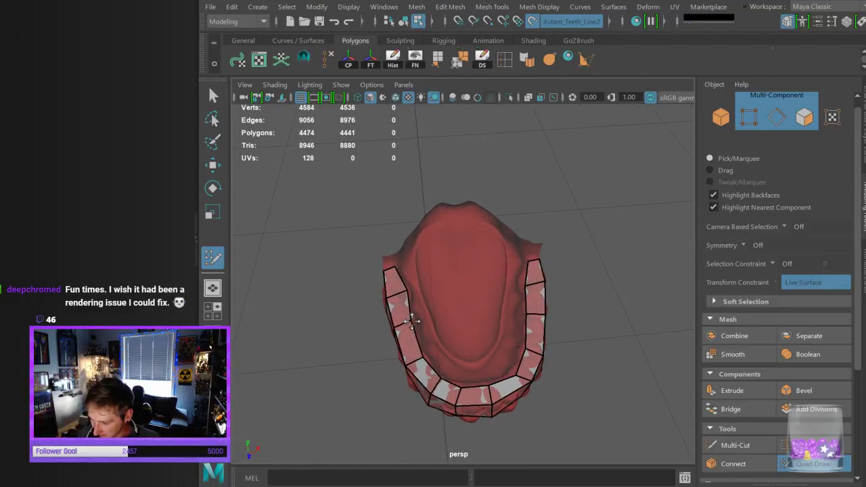
# Add four quads down the inner side of the teeth along one side, working from the rear end toward the front
pyautogui.keyDown('alt'); pyautogui.moveTo(420, 340); pyautogui.dragTo(439, 263); pyautogui.keyUp('alt')
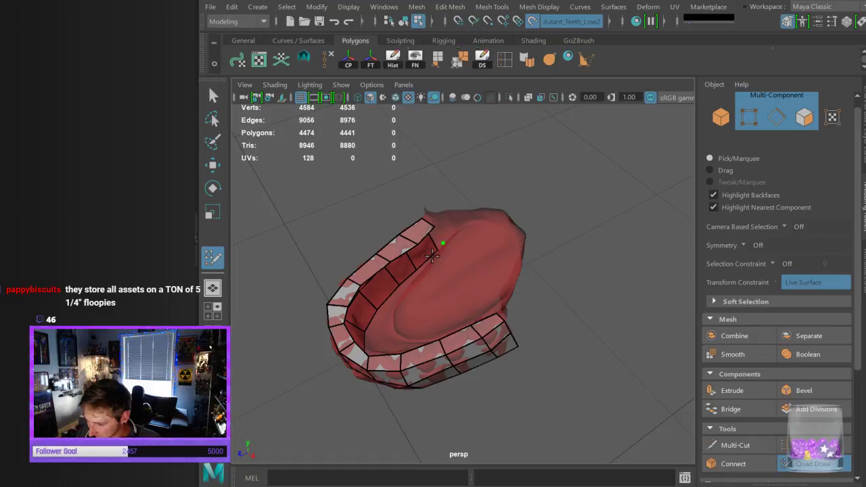
pyautogui.keyDown('shift'); pyautogui.click(436, 245); pyautogui.keyUp('shift')
pyautogui.keyDown('alt'); pyautogui.moveTo(442, 288); pyautogui.dragTo(427, 300); pyautogui.keyUp('alt')
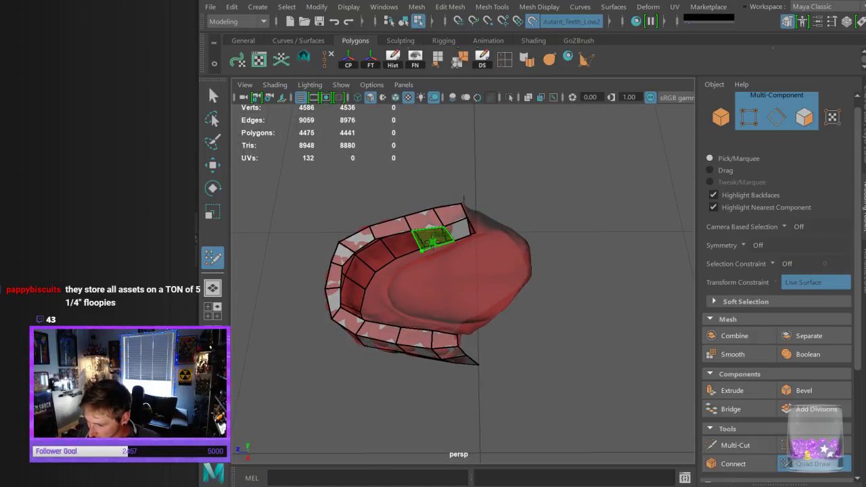
pyautogui.keyDown('shift'); pyautogui.click(404, 252); pyautogui.keyUp('shift')
pyautogui.keyDown('shift'); pyautogui.click(404, 252); pyautogui.keyUp('shift')
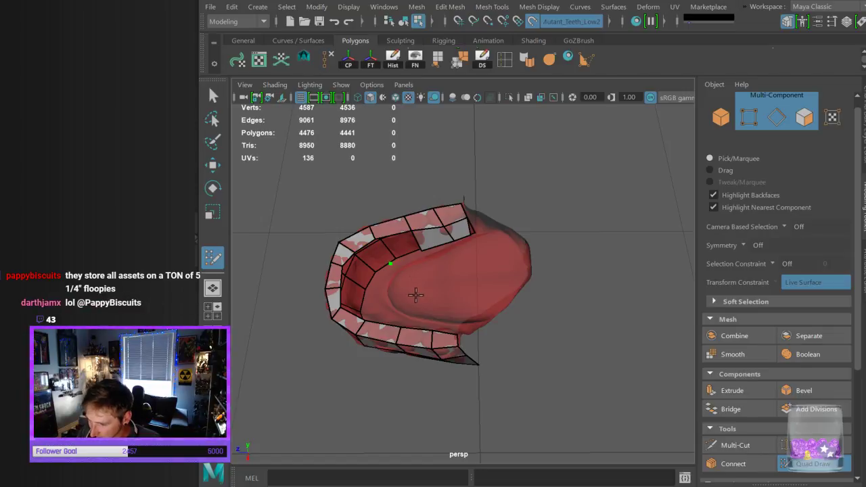
pyautogui.moveTo(441, 284)
pyautogui.keyDown('alt'); pyautogui.mouseDown()
pyautogui.moveTo(464, 280)
pyautogui.moveTo(366, 308)
pyautogui.mouseUp(); pyautogui.keyUp('alt')
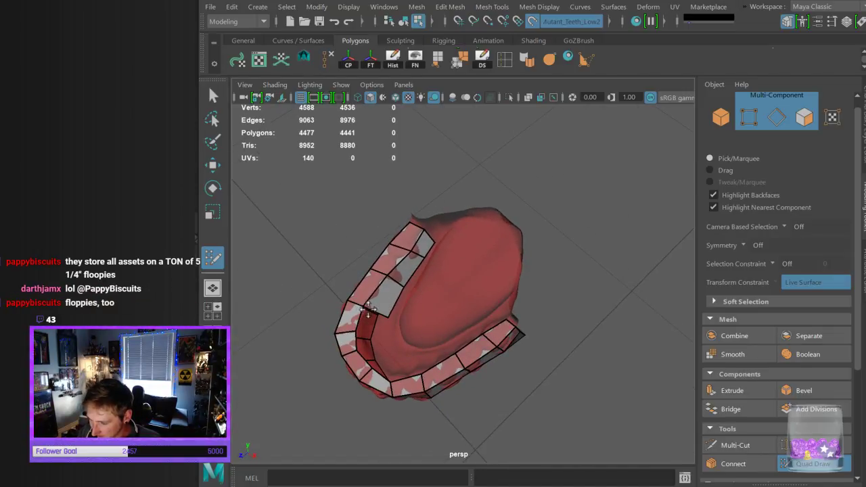
pyautogui.keyDown('alt'); pyautogui.moveTo(462, 278); pyautogui.dragTo(473, 309); pyautogui.keyUp('alt')
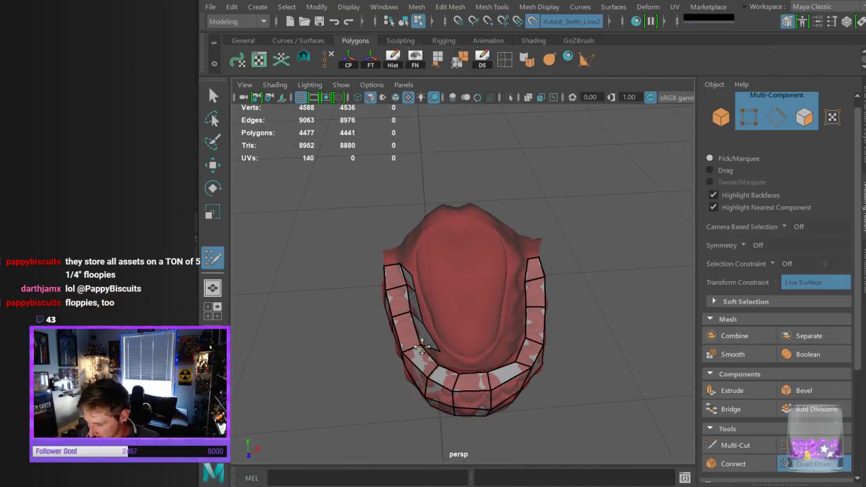
pyautogui.keyDown('alt'); pyautogui.moveTo(436, 346); pyautogui.dragTo(391, 345); pyautogui.keyUp('alt')
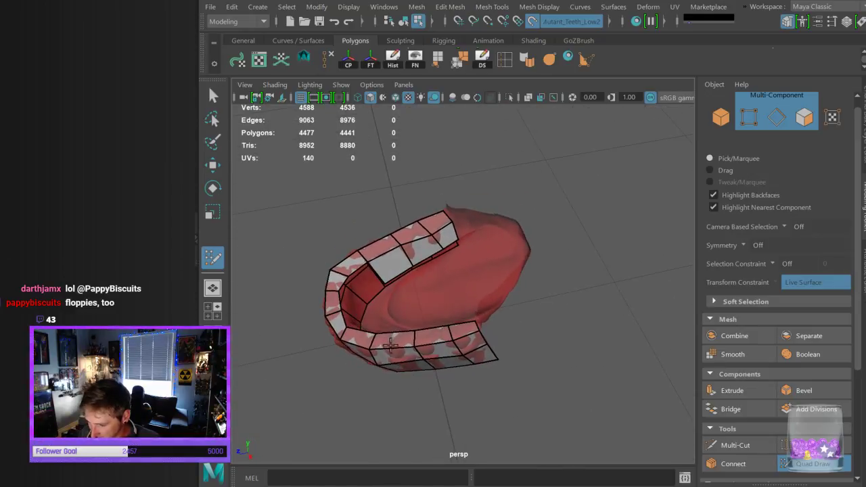
pyautogui.keyDown('shift'); pyautogui.click(371, 287); pyautogui.keyUp('shift')
# Extend the inner-side row with three quads around the front of the jaw
pyautogui.keyDown('alt'); pyautogui.moveTo(429, 288); pyautogui.dragTo(450, 269); pyautogui.keyUp('alt')
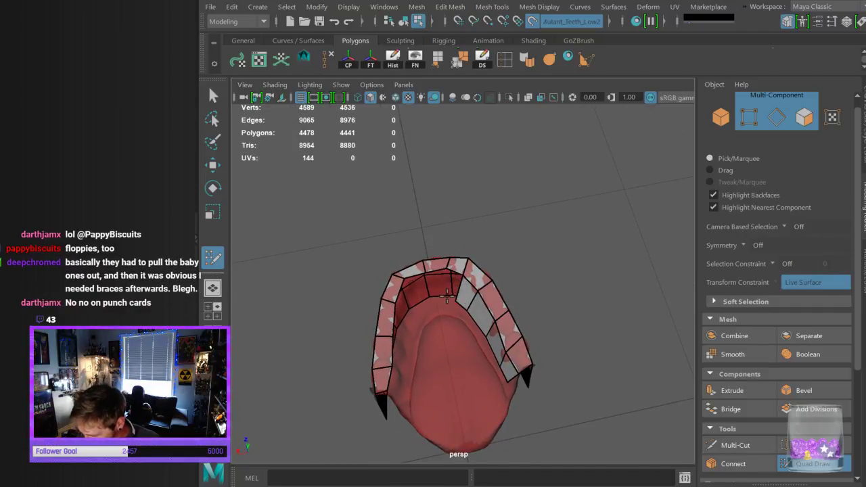
pyautogui.keyDown('shift'); pyautogui.click(452, 287); pyautogui.keyUp('shift')
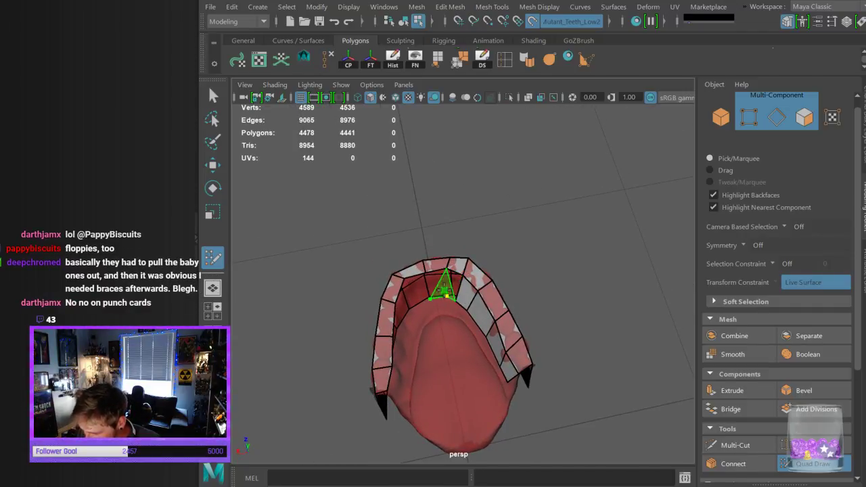
pyautogui.keyDown('shift'); pyautogui.click(437, 287); pyautogui.keyUp('shift')
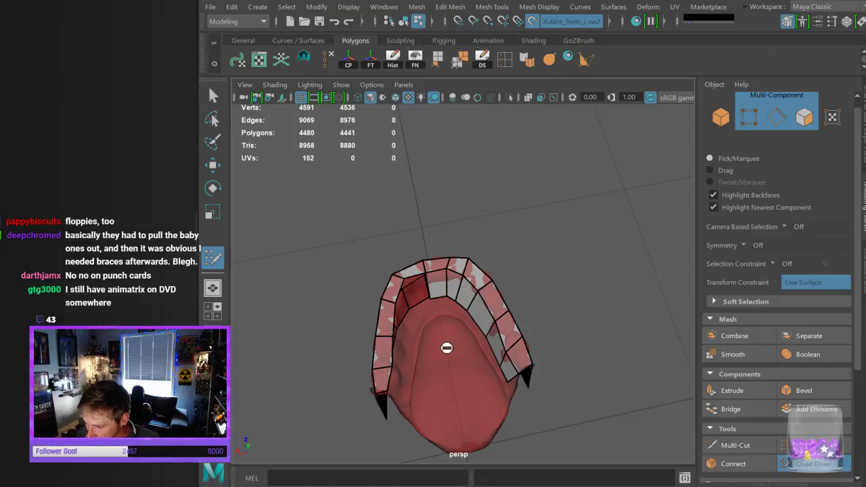
pyautogui.keyDown('shift'); pyautogui.click(414, 298); pyautogui.keyUp('shift')
pyautogui.keyDown('alt'); pyautogui.moveTo(409, 319); pyautogui.dragTo(411, 312); pyautogui.keyUp('alt')
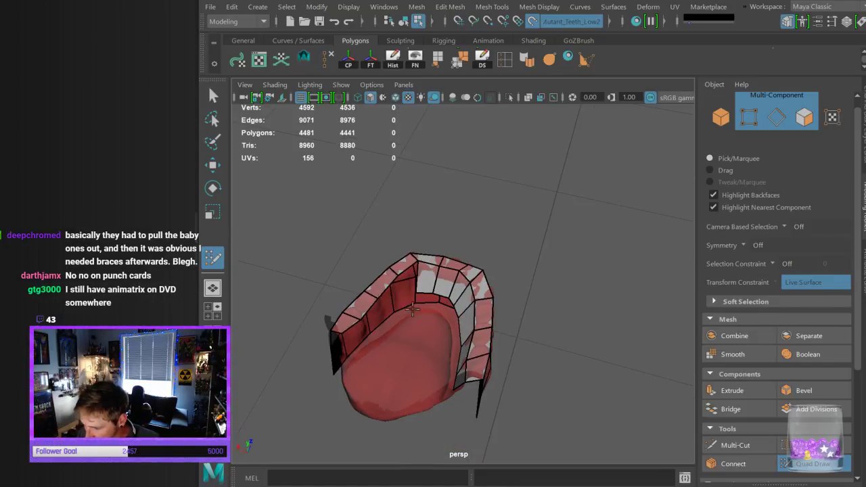
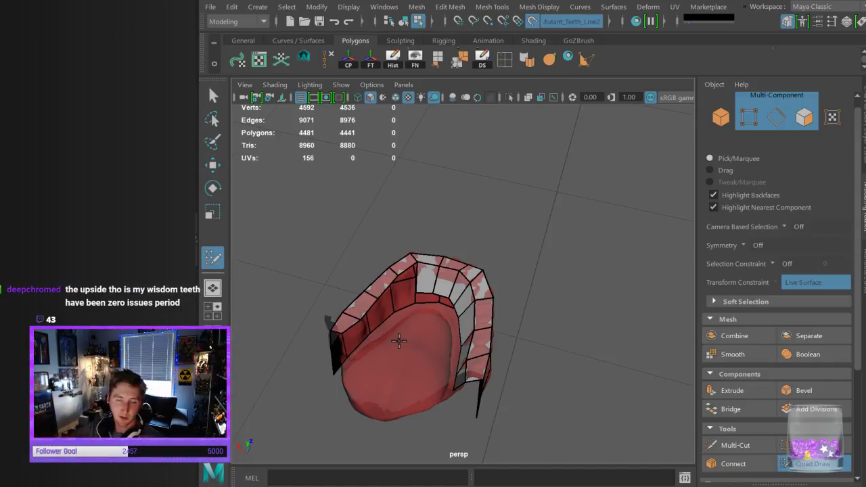
# Place points and fill four quads to extend the inner-side row along the remaining side to its rear end
pyautogui.keyDown('alt'); pyautogui.moveTo(476, 347); pyautogui.dragTo(528, 291); pyautogui.keyUp('alt')
pyautogui.scroll(5, 534, 278)
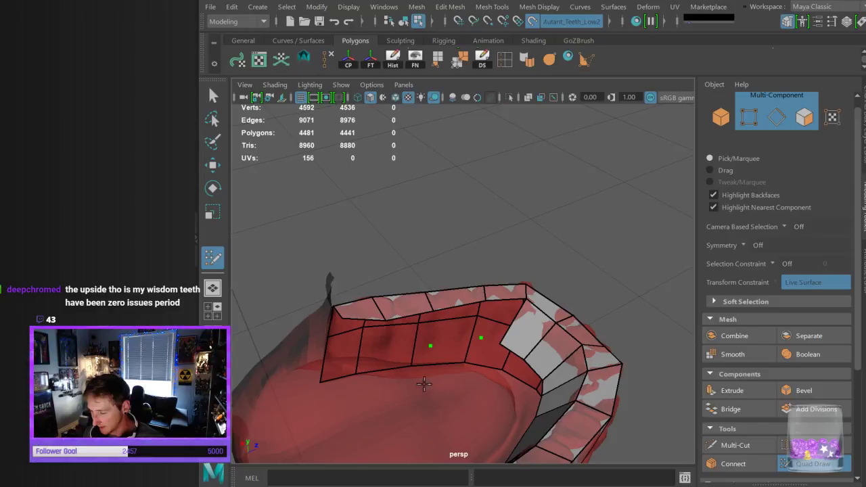
pyautogui.keyDown('shift'); pyautogui.click(489, 331); pyautogui.keyUp('shift')
pyautogui.keyDown('shift'); pyautogui.click(456, 334); pyautogui.keyUp('shift')
pyautogui.keyDown('shift'); pyautogui.click(408, 336); pyautogui.keyUp('shift')
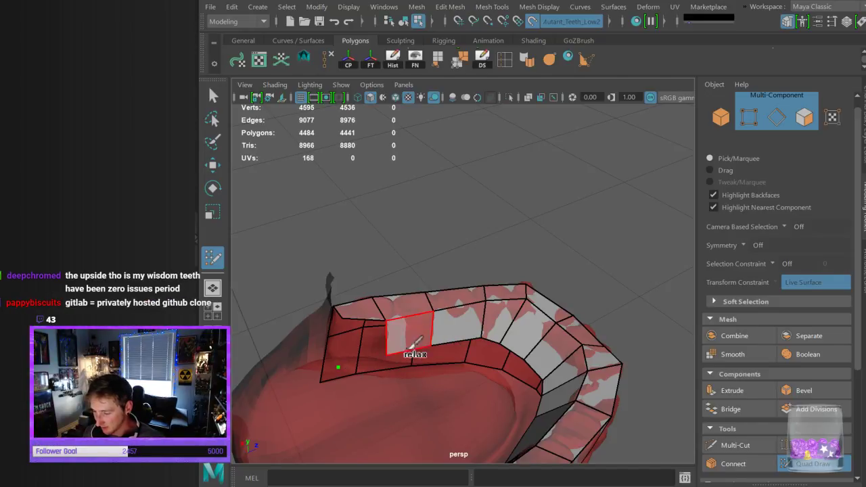
pyautogui.keyDown('shift'); pyautogui.click(357, 347); pyautogui.keyUp('shift')
pyautogui.keyDown('alt'); pyautogui.moveTo(442, 356); pyautogui.dragTo(448, 354); pyautogui.keyUp('alt')
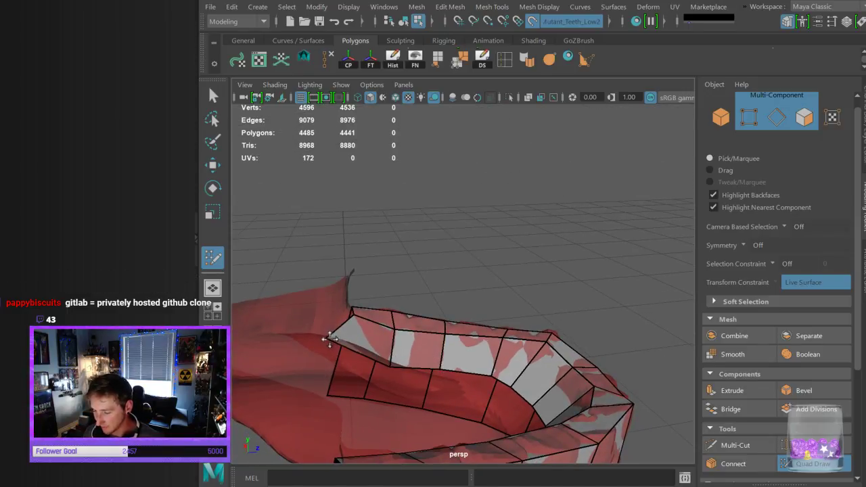
# Adjust the inner row's vertices around the front and the newly completed side to even out its quads
pyautogui.keyDown('alt'); pyautogui.moveTo(467, 358); pyautogui.dragTo(520, 369); pyautogui.keyUp('alt')
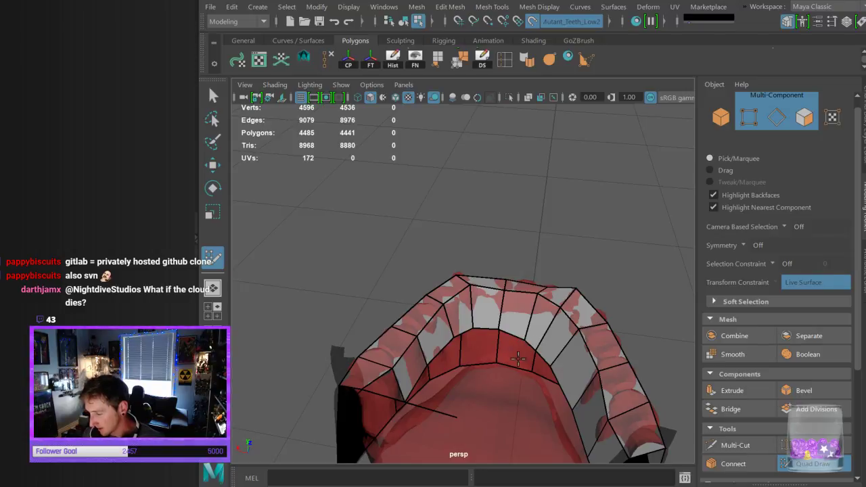
pyautogui.keyDown('alt'); pyautogui.moveTo(489, 357); pyautogui.dragTo(524, 380); pyautogui.keyUp('alt')
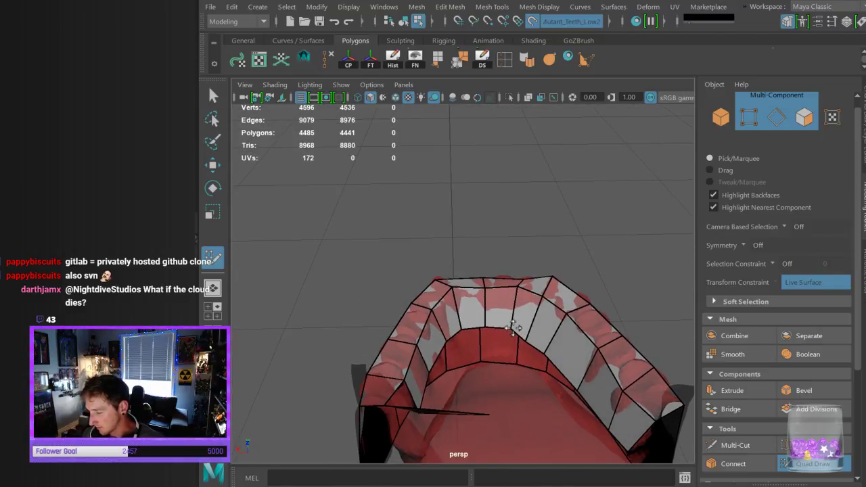
pyautogui.keyDown('alt'); pyautogui.moveTo(534, 332); pyautogui.dragTo(538, 351); pyautogui.keyUp('alt')
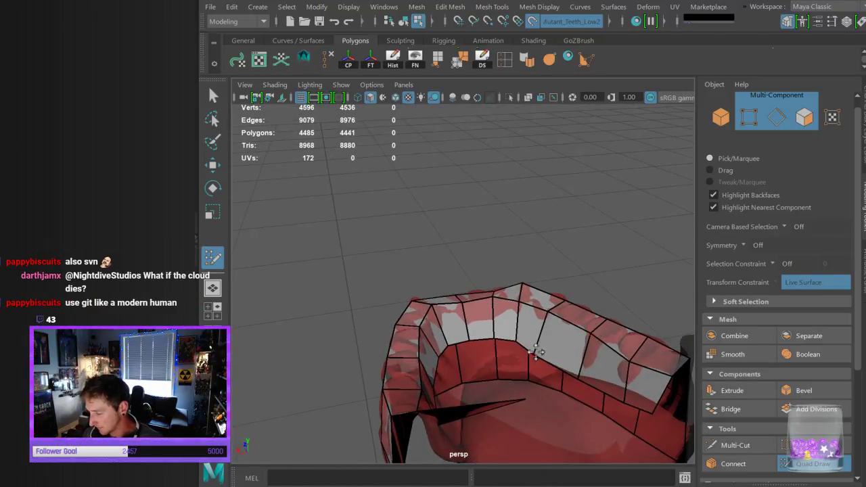
pyautogui.keyDown('alt'); pyautogui.moveTo(515, 402); pyautogui.dragTo(553, 348); pyautogui.keyUp('alt')
pyautogui.keyDown('alt'); pyautogui.moveTo(514, 384); pyautogui.dragTo(386, 411); pyautogui.keyUp('alt')
pyautogui.moveTo(370, 361)
pyautogui.mouseDown()
pyautogui.moveTo(356, 316)
pyautogui.moveTo(397, 308)
pyautogui.moveTo(387, 341)
pyautogui.mouseUp()
# Multi-Cut a new edge from the outer middle loop up over the tooth tops near one front corner of the jaw
pyautogui.moveTo(450, 315)
pyautogui.mouseDown()
pyautogui.moveTo(446, 342)
pyautogui.moveTo(635, 324)
pyautogui.moveTo(572, 333)
pyautogui.moveTo(617, 328)
pyautogui.moveTo(577, 342)
pyautogui.moveTo(578, 355)
pyautogui.moveTo(589, 342)
pyautogui.moveTo(568, 406)
pyautogui.mouseUp()
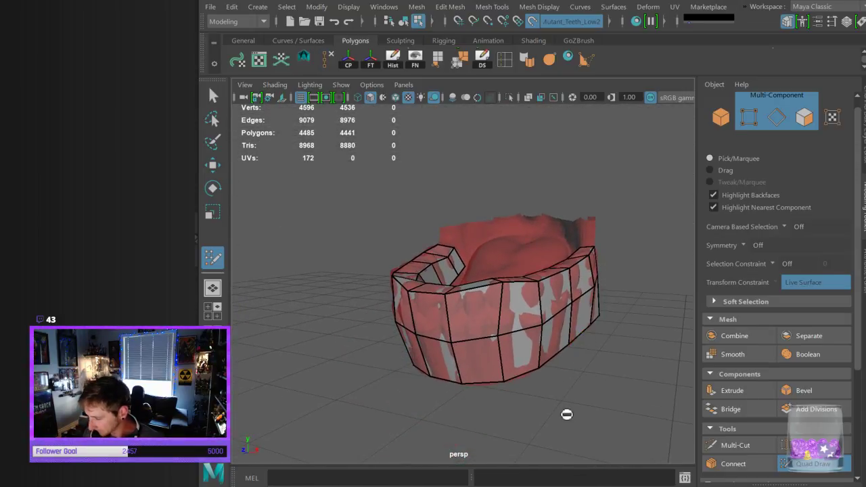
pyautogui.click(732, 445)
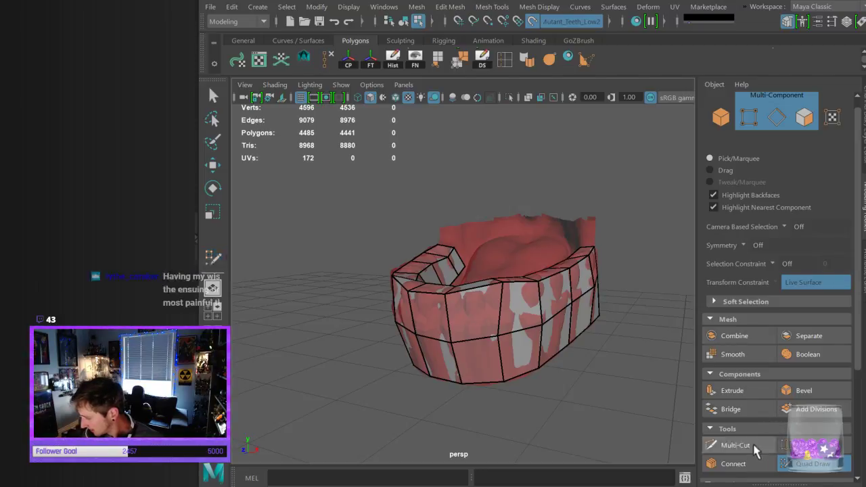
pyautogui.click(542, 326)
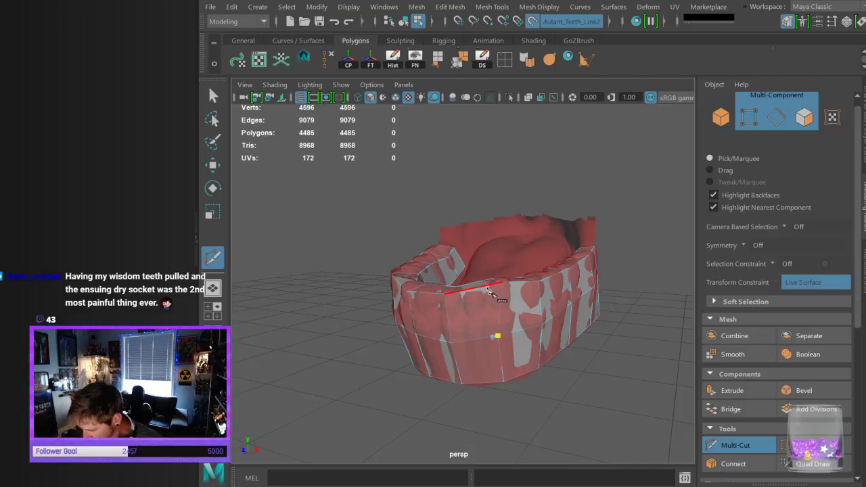
pyautogui.keyDown('alt'); pyautogui.moveTo(491, 291); pyautogui.dragTo(546, 305); pyautogui.keyUp('alt')
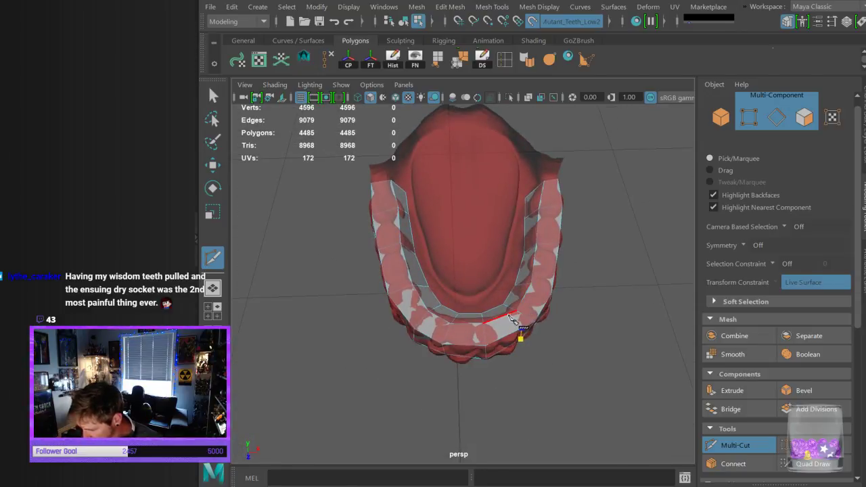
pyautogui.press('Return')
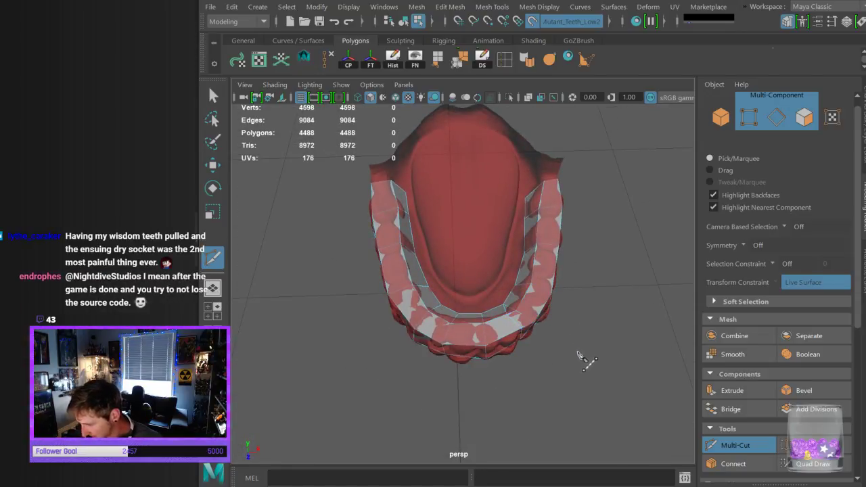
pyautogui.keyDown('alt'); pyautogui.moveTo(601, 385); pyautogui.dragTo(556, 344); pyautogui.keyUp('alt')
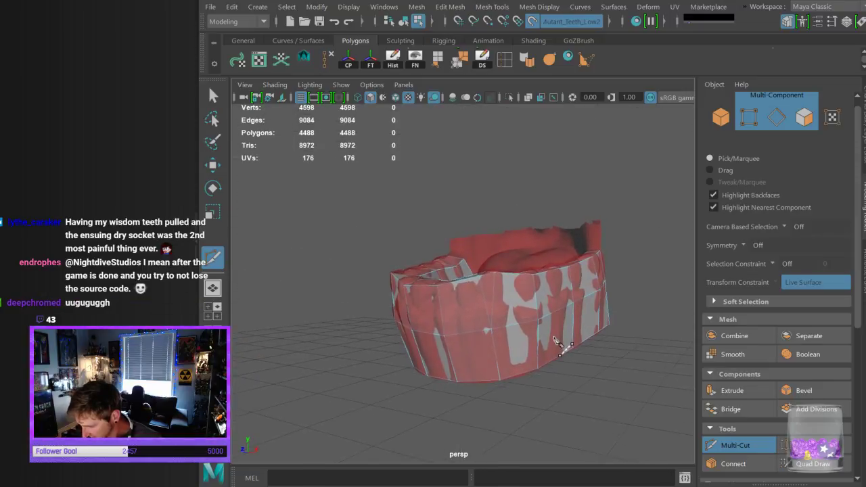
# Reposition the new cut's top vertices with Quad Draw, raising the outer one into a peak over the corner tooth
pyautogui.click(814, 465)
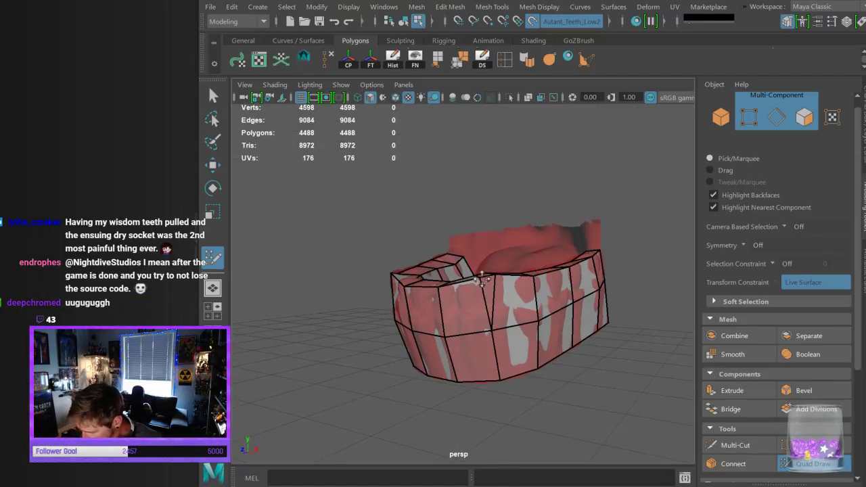
pyautogui.moveTo(507, 283)
pyautogui.keyDown('alt'); pyautogui.mouseDown()
pyautogui.moveTo(521, 331)
pyautogui.moveTo(524, 304)
pyautogui.moveTo(485, 281)
pyautogui.moveTo(494, 330)
pyautogui.moveTo(513, 292)
pyautogui.moveTo(495, 258)
pyautogui.mouseUp(); pyautogui.keyUp('alt')
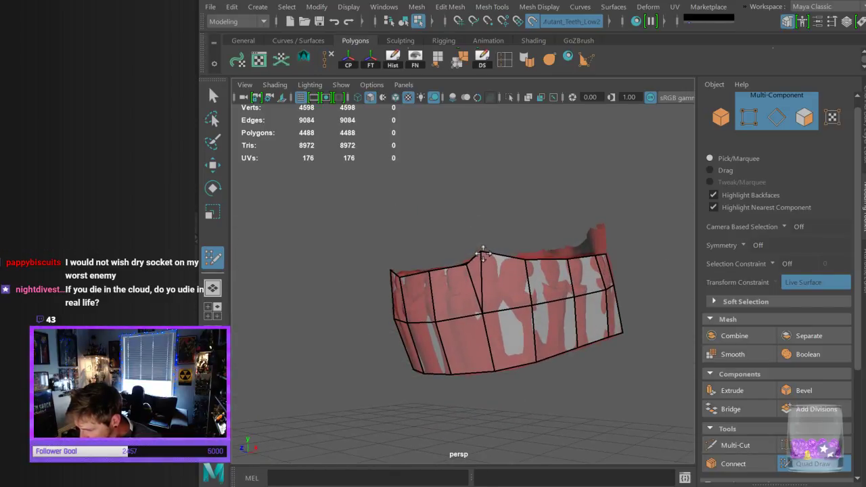
pyautogui.keyDown('alt'); pyautogui.moveTo(561, 277); pyautogui.dragTo(548, 309); pyautogui.keyUp('alt')
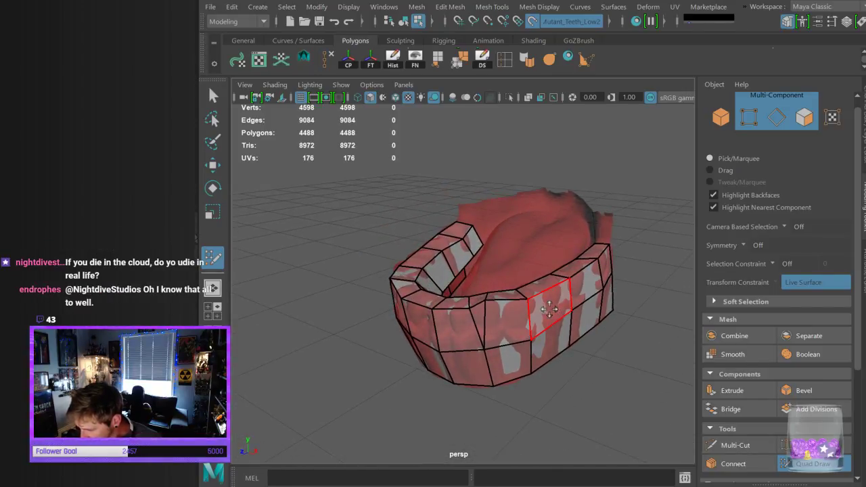
pyautogui.keyDown('alt'); pyautogui.moveTo(505, 326); pyautogui.dragTo(582, 331); pyautogui.keyUp('alt')
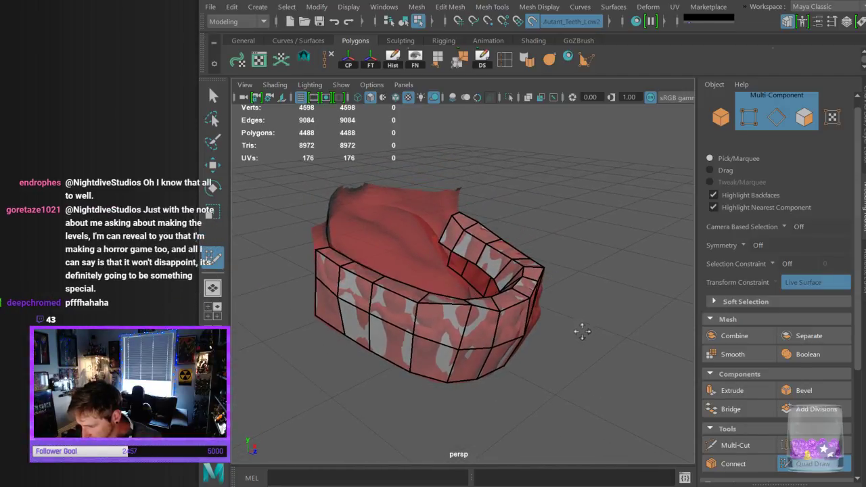
pyautogui.keyDown('ctrl'); pyautogui.click(456, 313); pyautogui.keyUp('ctrl')
pyautogui.keyDown('alt'); pyautogui.moveTo(456, 313); pyautogui.dragTo(536, 338); pyautogui.keyUp('alt')
pyautogui.hotkey('ctrl', 'z')
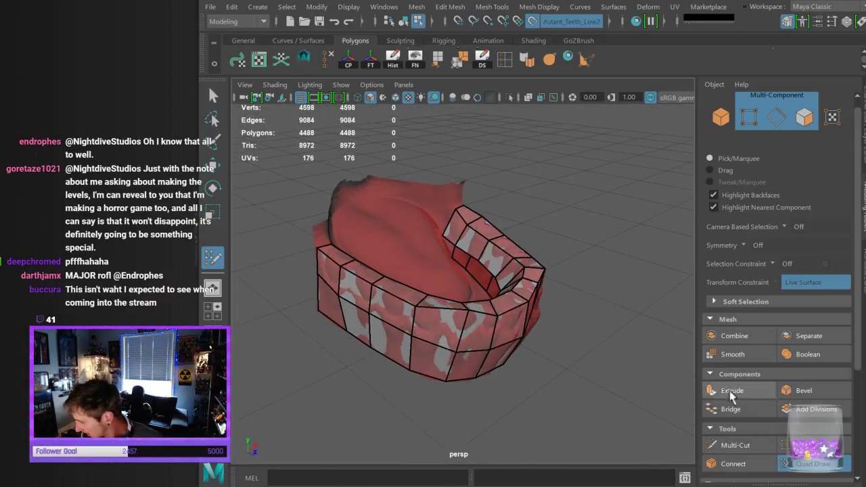
# Multi-Cut a matching edge from the outer middle loop over the tooth tops at the opposite front corner, and return to Quad Draw
pyautogui.click(744, 446)
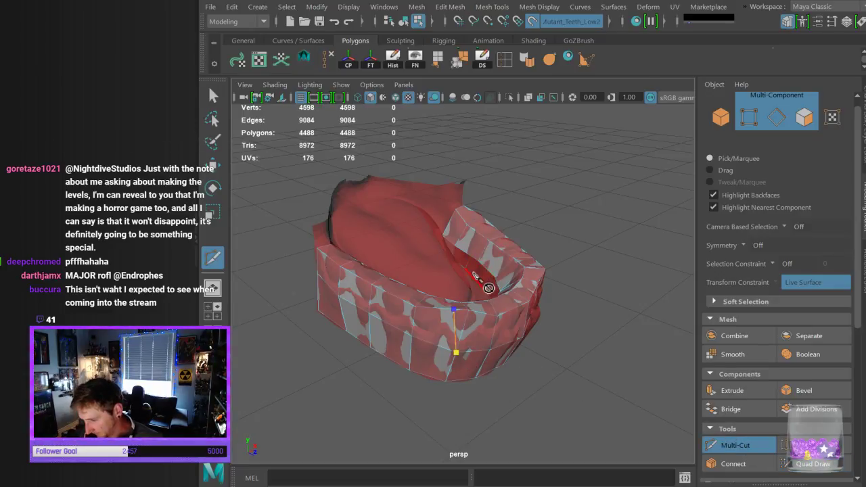
pyautogui.press('space')
pyautogui.press('space')
pyautogui.keyDown('alt'); pyautogui.moveTo(541, 266); pyautogui.dragTo(460, 318); pyautogui.keyUp('alt')
pyautogui.press('Return')
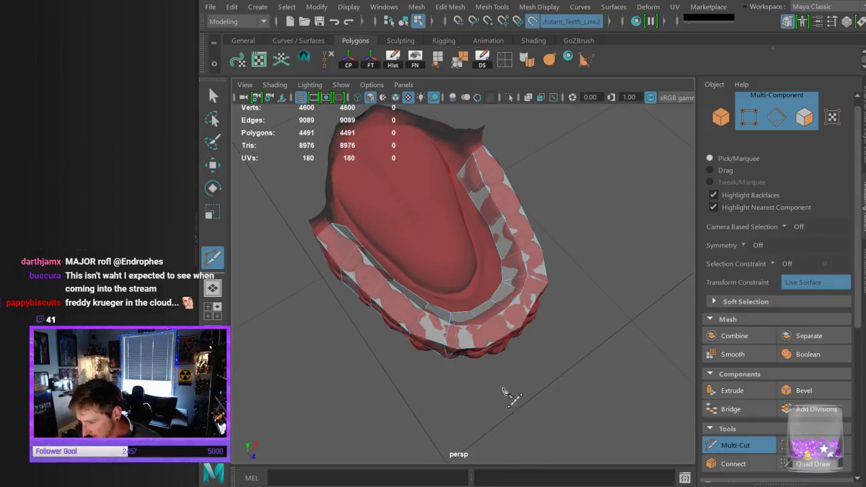
pyautogui.click(801, 469)
pyautogui.moveTo(552, 398)
pyautogui.keyDown('alt'); pyautogui.mouseDown()
pyautogui.moveTo(547, 340)
pyautogui.moveTo(453, 282)
pyautogui.moveTo(476, 324)
pyautogui.mouseUp(); pyautogui.keyUp('alt')
pyautogui.keyDown('ctrl'); pyautogui.keyDown('shift'); pyautogui.click(449, 288); pyautogui.keyUp('shift'); pyautogui.keyUp('ctrl')
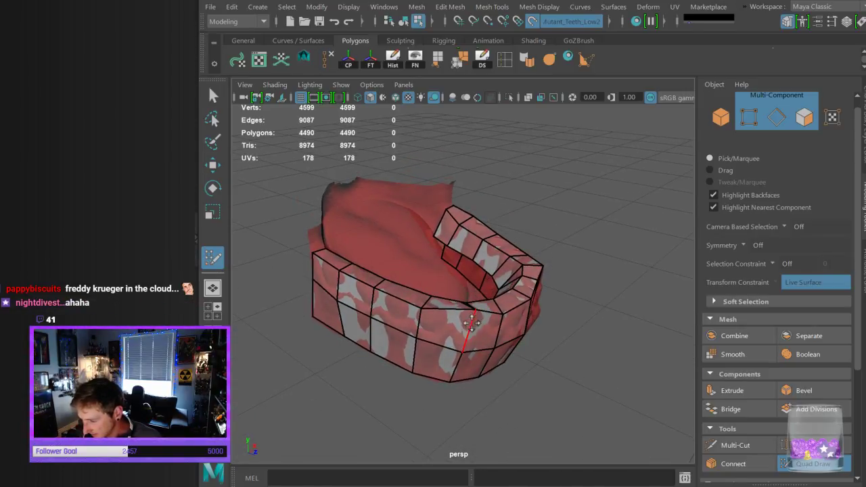
pyautogui.keyDown('alt'); pyautogui.moveTo(605, 343); pyautogui.dragTo(586, 401); pyautogui.keyUp('alt')
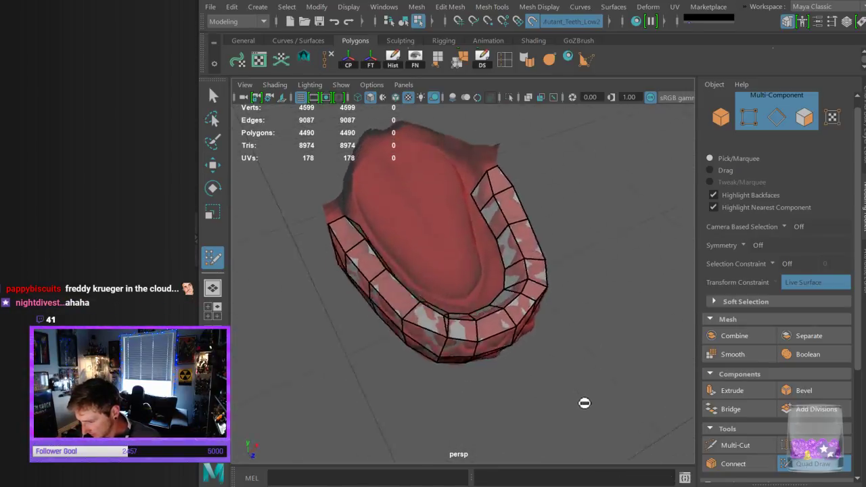
pyautogui.hotkey('ctrl', 'z')
pyautogui.hotkey('ctrl', 'z')
pyautogui.hotkey('ctrl', 'z')
pyautogui.hotkey('ctrl', 'z')
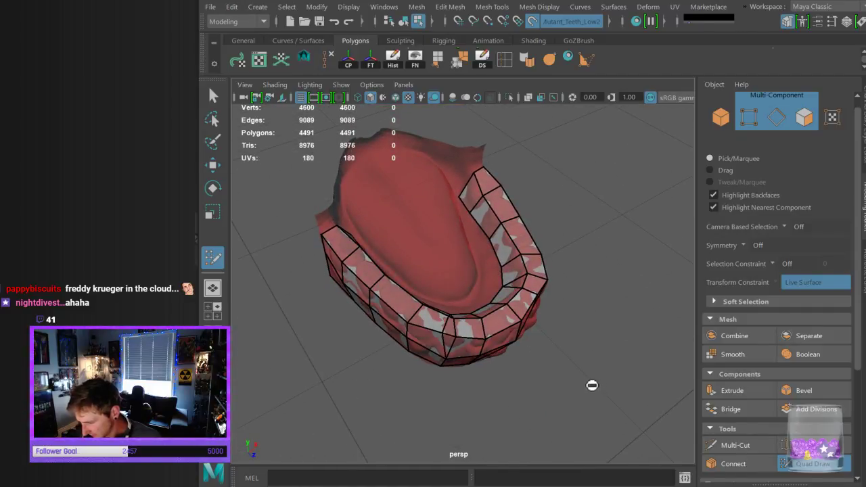
pyautogui.hotkey('ctrl', 'z')
pyautogui.hotkey('ctrl', 'z')
pyautogui.hotkey('ctrl', 'z')
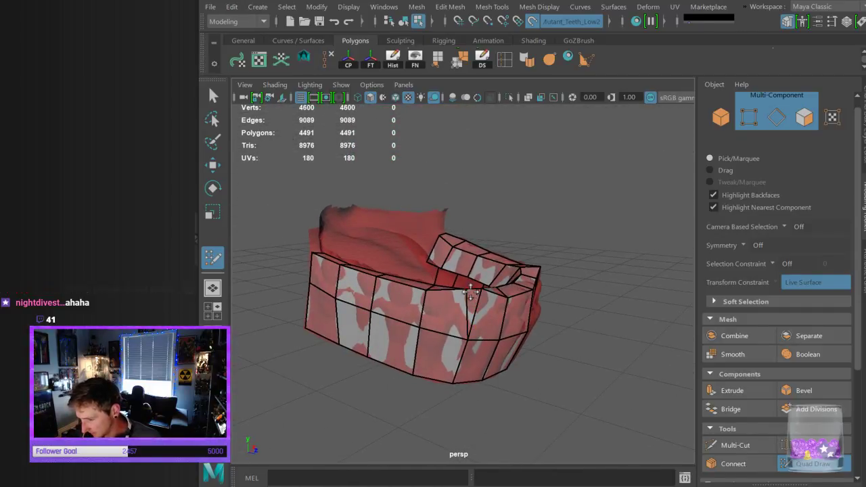
# Raise the top vertex into a peak at the opposite front corner and Multi-Cut a second edge beside it over the tooth tops
pyautogui.keyDown('alt'); pyautogui.moveTo(463, 295); pyautogui.dragTo(488, 296); pyautogui.keyUp('alt')
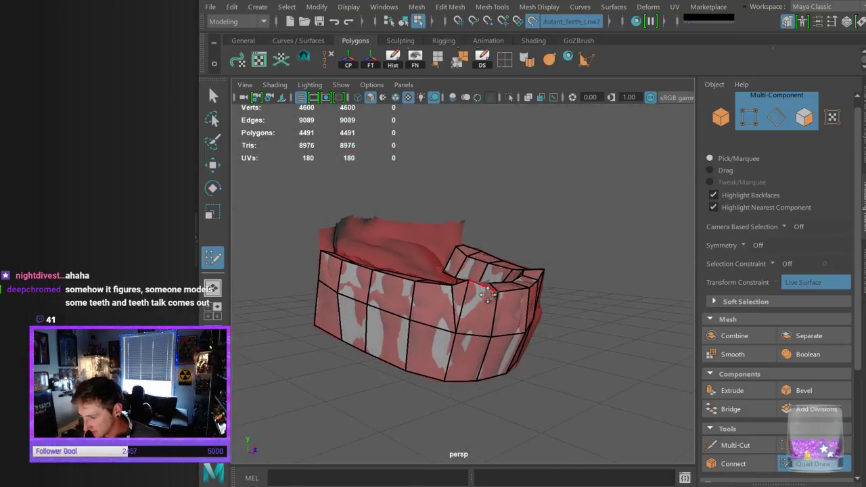
pyautogui.keyDown('alt'); pyautogui.moveTo(518, 320); pyautogui.dragTo(443, 306); pyautogui.keyUp('alt')
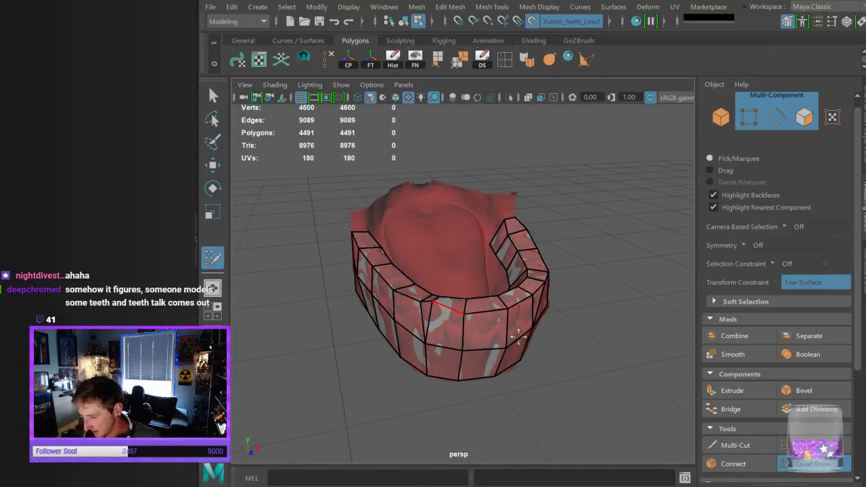
pyautogui.click(735, 445)
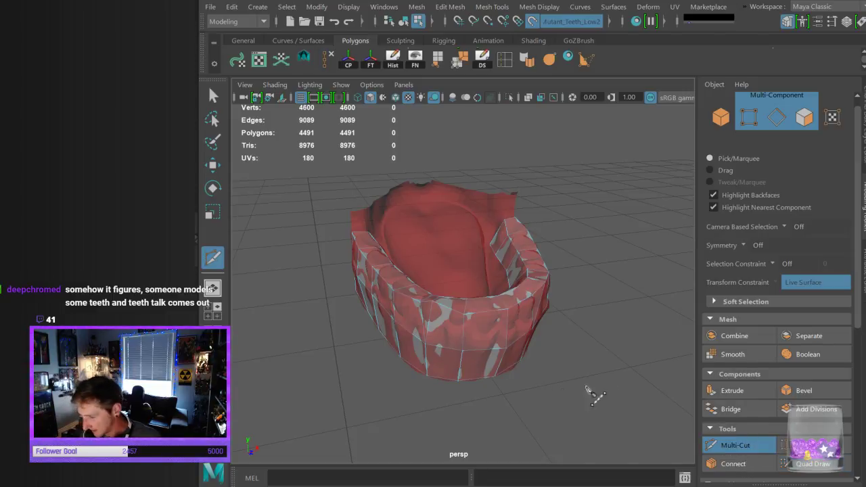
pyautogui.keyDown('alt'); pyautogui.moveTo(462, 309); pyautogui.dragTo(440, 329); pyautogui.keyUp('alt')
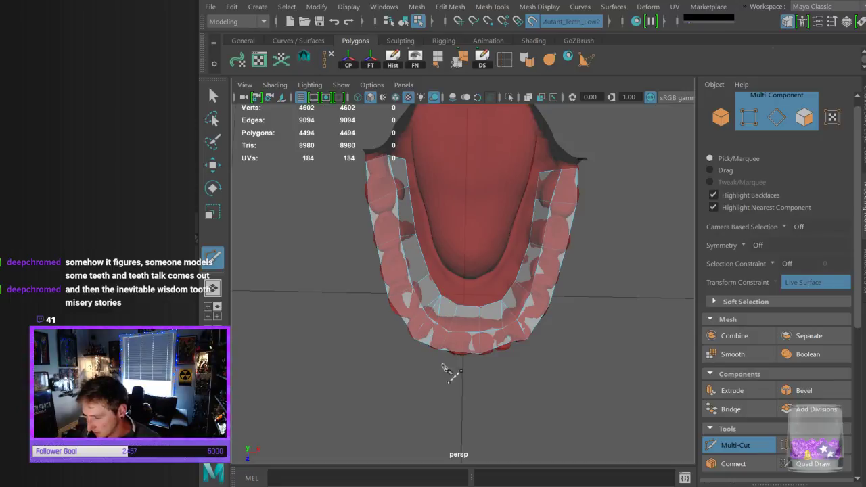
pyautogui.moveTo(464, 366)
pyautogui.keyDown('alt'); pyautogui.mouseDown()
pyautogui.moveTo(477, 394)
pyautogui.moveTo(514, 351)
pyautogui.mouseUp(); pyautogui.keyUp('alt')
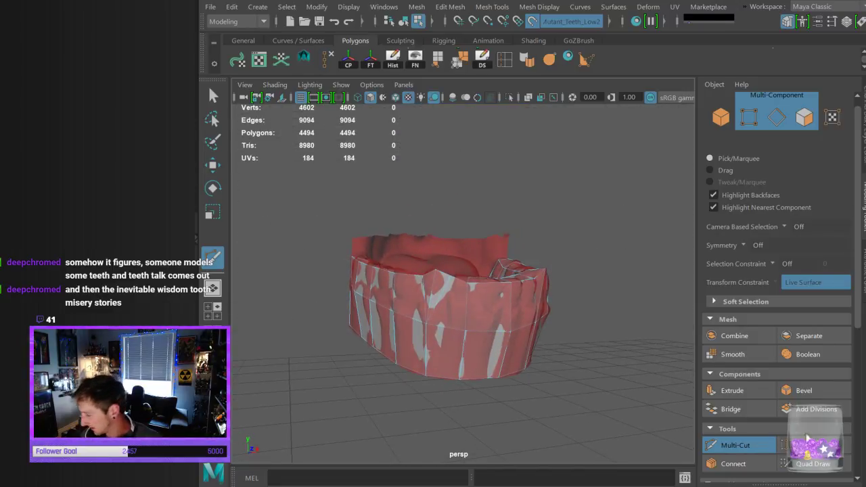
# Adjust the vertices around the front corner cuts with Quad Draw to even out the faces on the top and outer side
pyautogui.click(804, 467)
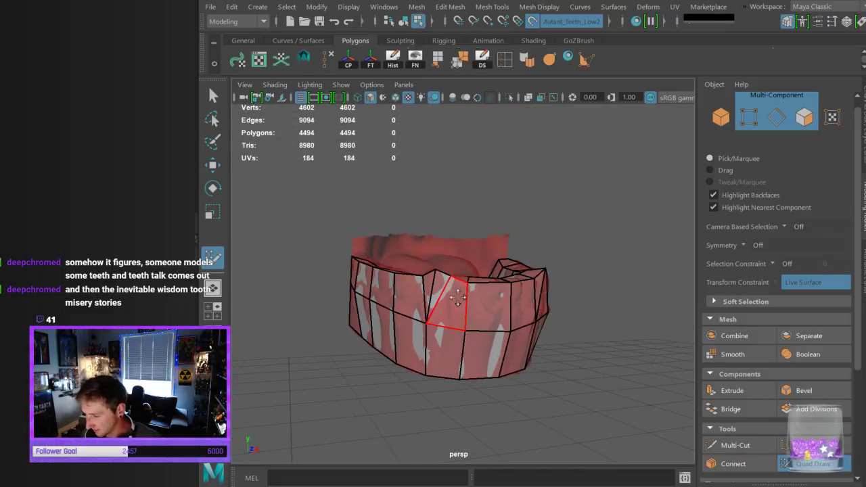
pyautogui.moveTo(451, 281)
pyautogui.keyDown('alt'); pyautogui.mouseDown()
pyautogui.moveTo(457, 314)
pyautogui.moveTo(484, 298)
pyautogui.moveTo(437, 309)
pyautogui.moveTo(418, 292)
pyautogui.moveTo(520, 282)
pyautogui.moveTo(543, 315)
pyautogui.moveTo(518, 344)
pyautogui.moveTo(543, 342)
pyautogui.moveTo(534, 335)
pyautogui.moveTo(565, 369)
pyautogui.moveTo(626, 354)
pyautogui.moveTo(631, 364)
pyautogui.moveTo(607, 391)
pyautogui.moveTo(589, 377)
pyautogui.moveTo(670, 350)
pyautogui.moveTo(561, 295)
pyautogui.mouseUp(); pyautogui.keyUp('alt')
pyautogui.keyDown('alt'); pyautogui.moveTo(567, 259); pyautogui.dragTo(531, 315); pyautogui.keyUp('alt')
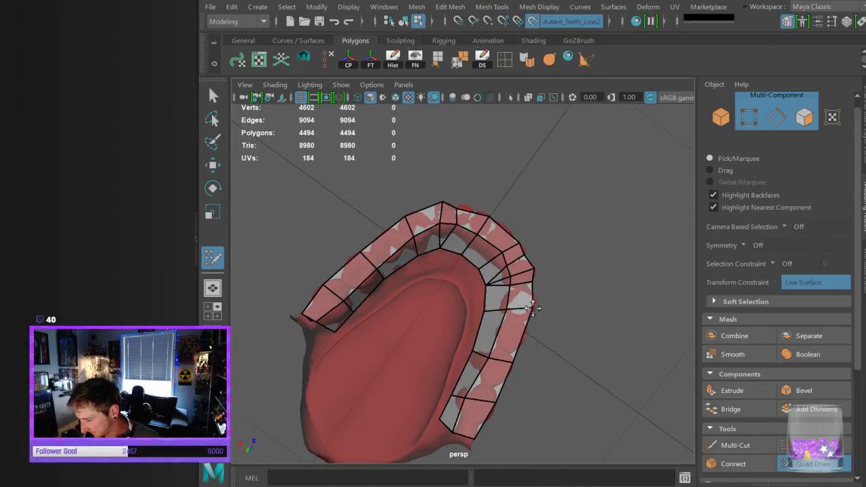
pyautogui.keyDown('alt'); pyautogui.moveTo(514, 346); pyautogui.dragTo(431, 230); pyautogui.keyUp('alt')
pyautogui.keyDown('alt'); pyautogui.moveTo(470, 199); pyautogui.dragTo(421, 225); pyautogui.keyUp('alt')
pyautogui.keyDown('alt'); pyautogui.moveTo(472, 204); pyautogui.dragTo(587, 376); pyautogui.keyUp('alt')
pyautogui.moveTo(463, 334); pyautogui.dragTo(496, 333)
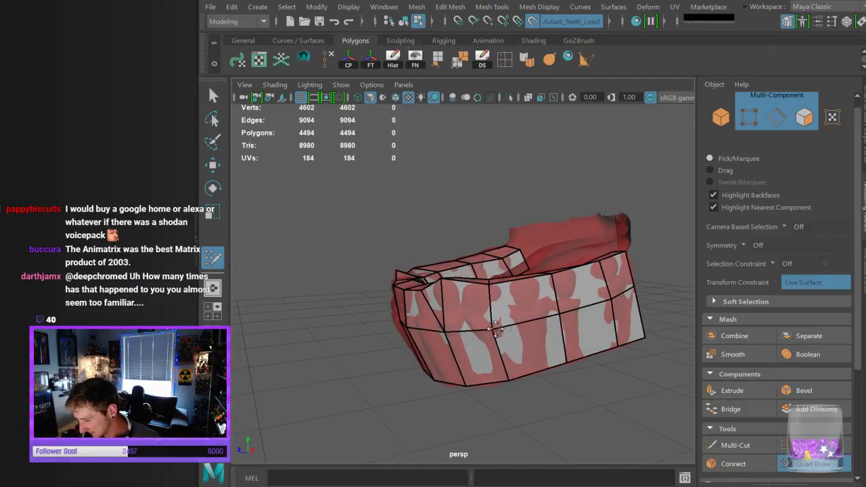
# Fill two quads across the mouth floor between the opposing inner rows, starting from the rear, with Quad Draw
pyautogui.keyDown('alt'); pyautogui.moveTo(571, 314); pyautogui.dragTo(643, 364); pyautogui.keyUp('alt')
pyautogui.keyDown('alt'); pyautogui.moveTo(642, 364); pyautogui.dragTo(639, 357, button='middle'); pyautogui.keyUp('alt')
pyautogui.moveTo(621, 300)
pyautogui.keyDown('alt'); pyautogui.mouseDown()
pyautogui.moveTo(619, 309)
pyautogui.moveTo(619, 300)
pyautogui.mouseUp(); pyautogui.keyUp('alt')
pyautogui.keyDown('shift'); pyautogui.click(486, 287); pyautogui.keyUp('shift')
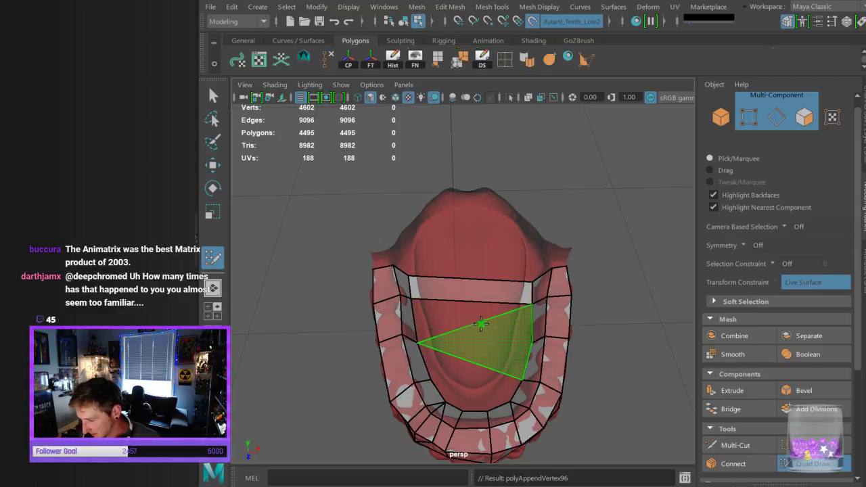
pyautogui.keyDown('shift'); pyautogui.click(472, 315); pyautogui.keyUp('shift')
pyautogui.keyDown('alt'); pyautogui.moveTo(476, 367); pyautogui.dragTo(554, 337); pyautogui.keyUp('alt')
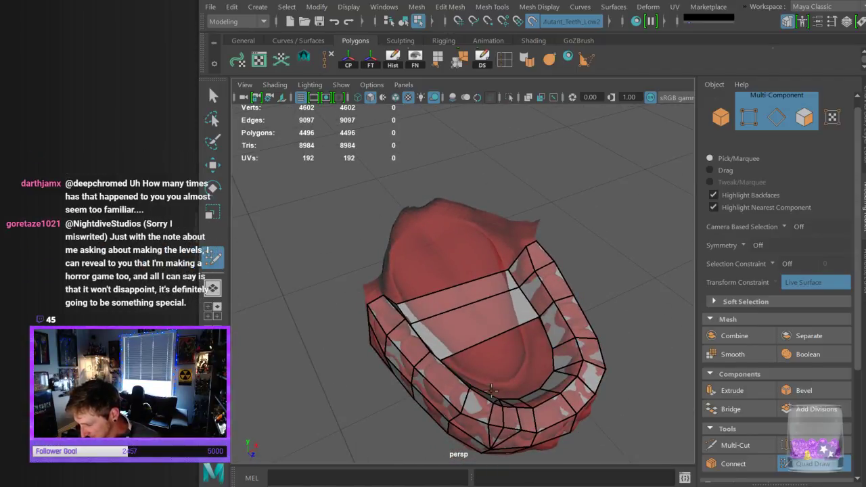
pyautogui.keyDown('alt'); pyautogui.moveTo(494, 387); pyautogui.dragTo(466, 358); pyautogui.keyUp('alt')
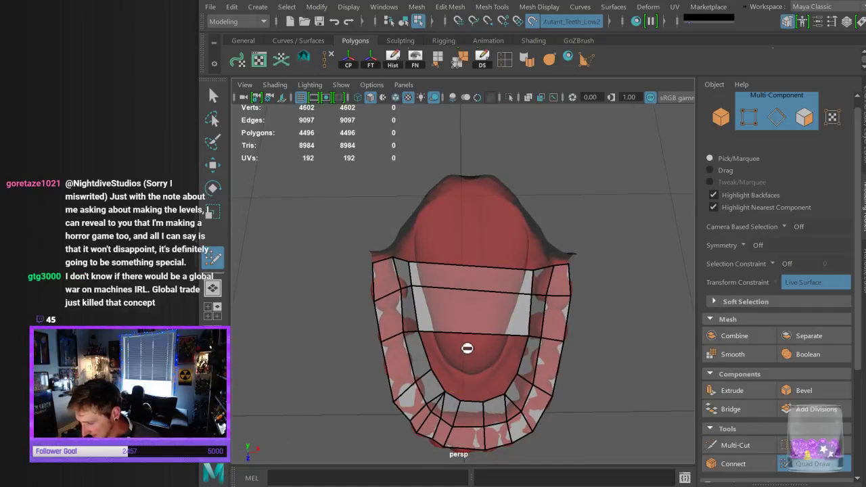
pyautogui.keyDown('alt'); pyautogui.moveTo(562, 350); pyautogui.dragTo(530, 304); pyautogui.keyUp('alt')
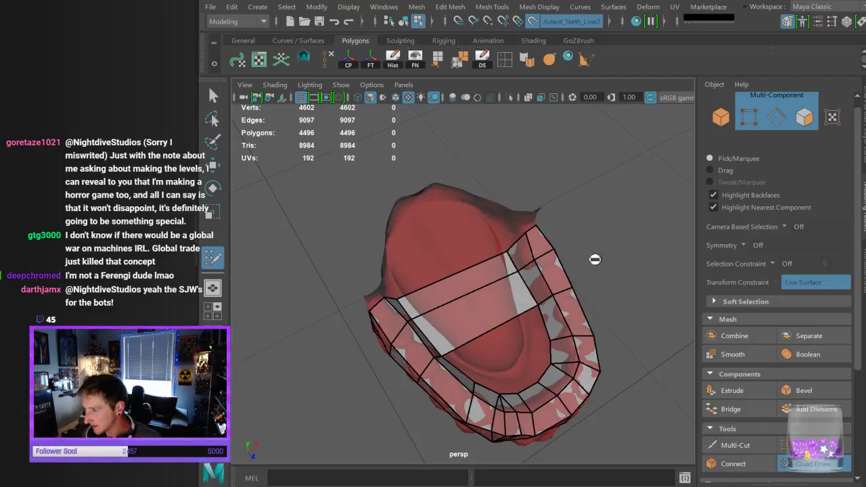
# Leave Quad Draw and add two more quads across the mouth floor toward the front with Append to Polygon
pyautogui.press('q')
pyautogui.press('F8')
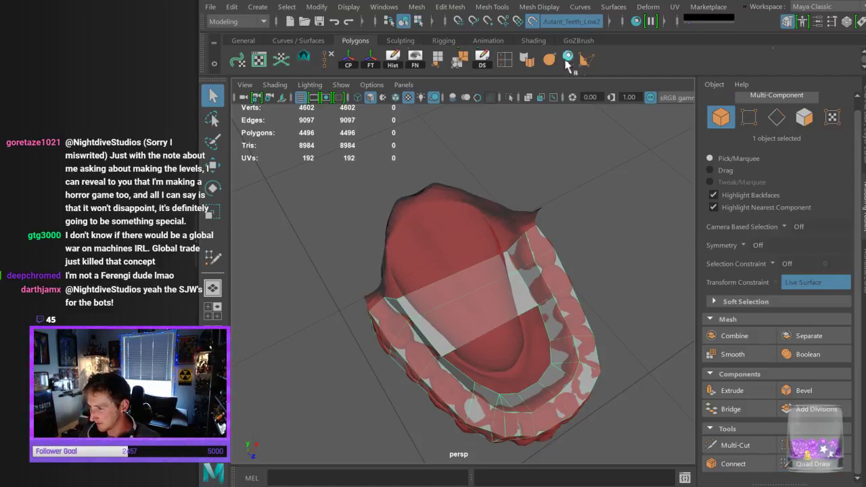
pyautogui.click(438, 60)
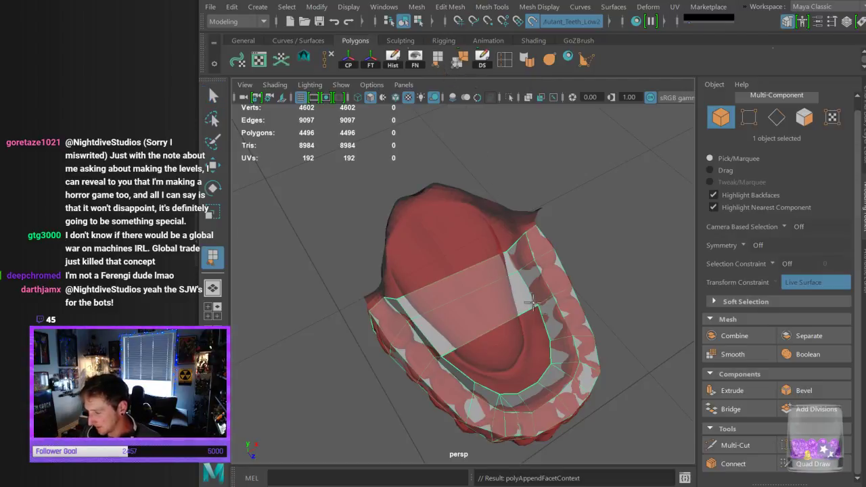
pyautogui.keyDown('alt'); pyautogui.moveTo(545, 323); pyautogui.dragTo(477, 364); pyautogui.keyUp('alt')
pyautogui.click(427, 368)
pyautogui.press('q')
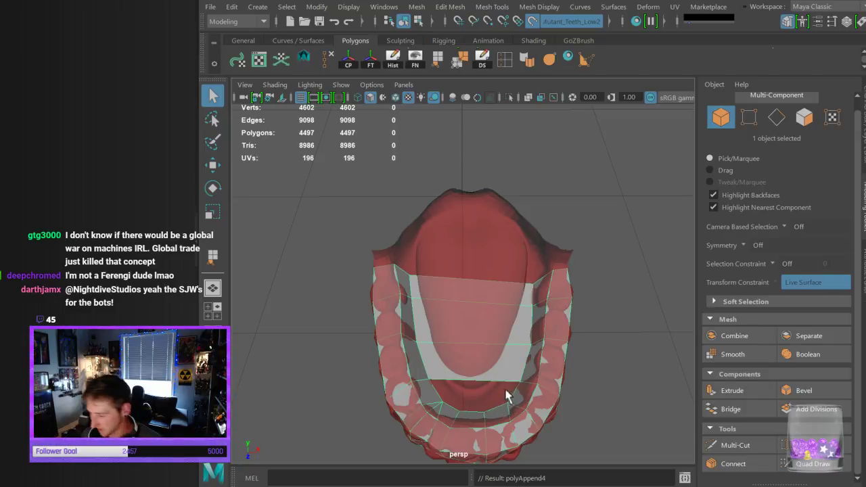
pyautogui.press('y')
pyautogui.click(507, 403)
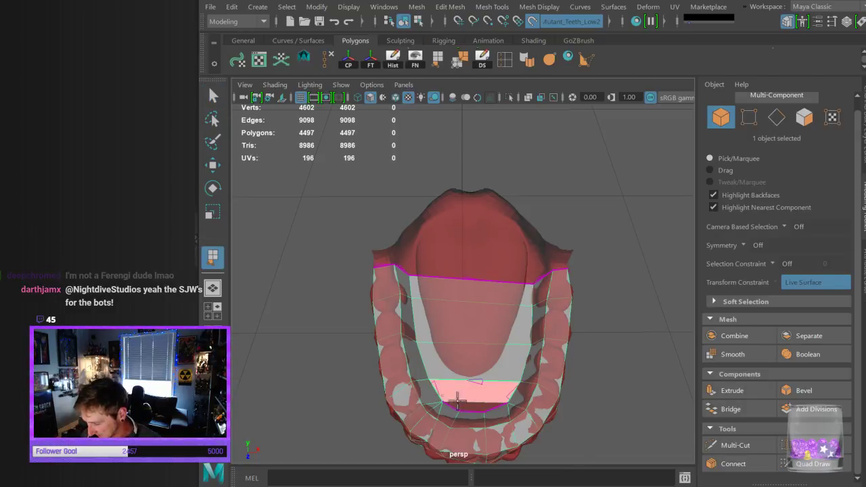
pyautogui.press('q')
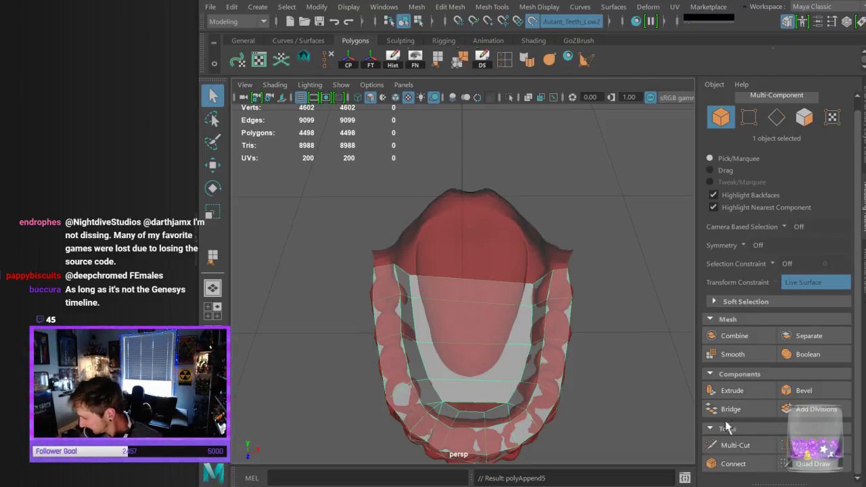
# Insert a lengthwise Multi-Cut edge down the middle of the mouth floor and reposition its vertices over the tongue with Quad Draw
pyautogui.click(745, 447)
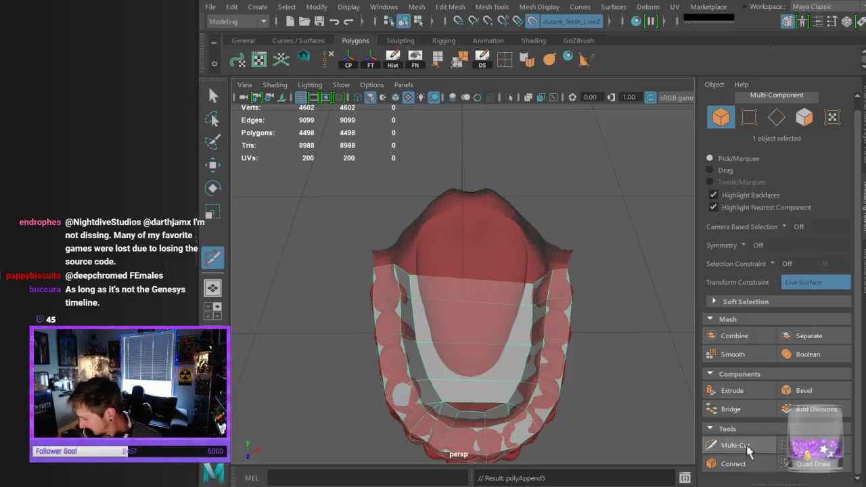
pyautogui.keyDown('ctrl'); pyautogui.click(473, 347); pyautogui.keyUp('ctrl')
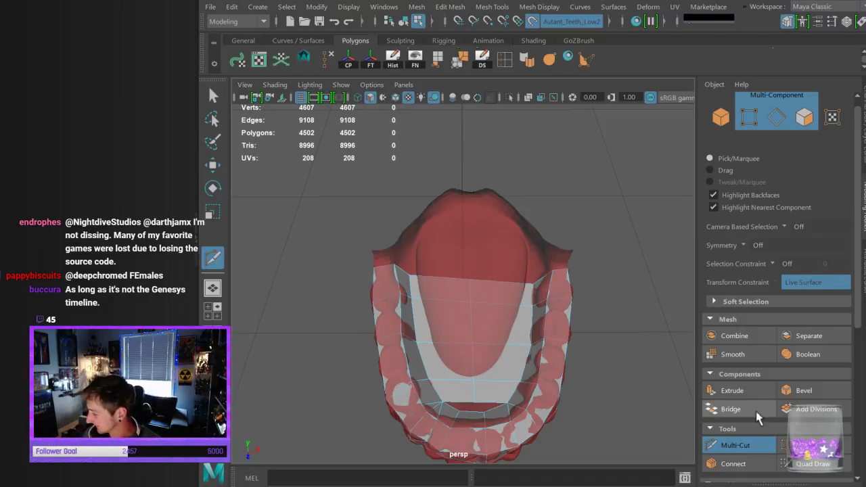
pyautogui.click(808, 463)
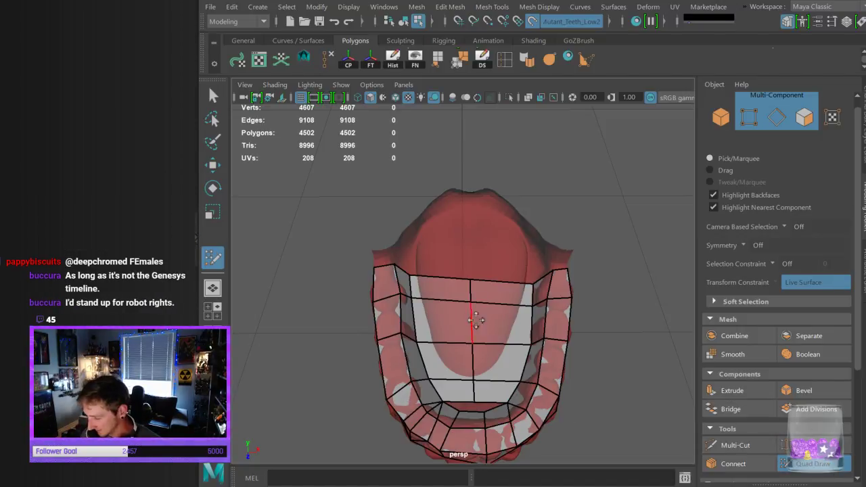
pyautogui.moveTo(473, 298); pyautogui.dragTo(474, 300)
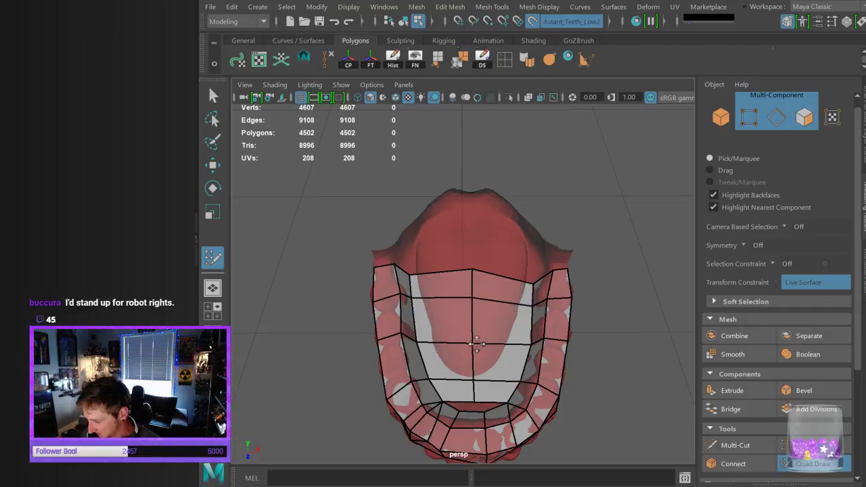
pyautogui.moveTo(474, 344); pyautogui.dragTo(474, 338)
pyautogui.moveTo(474, 380); pyautogui.dragTo(475, 383)
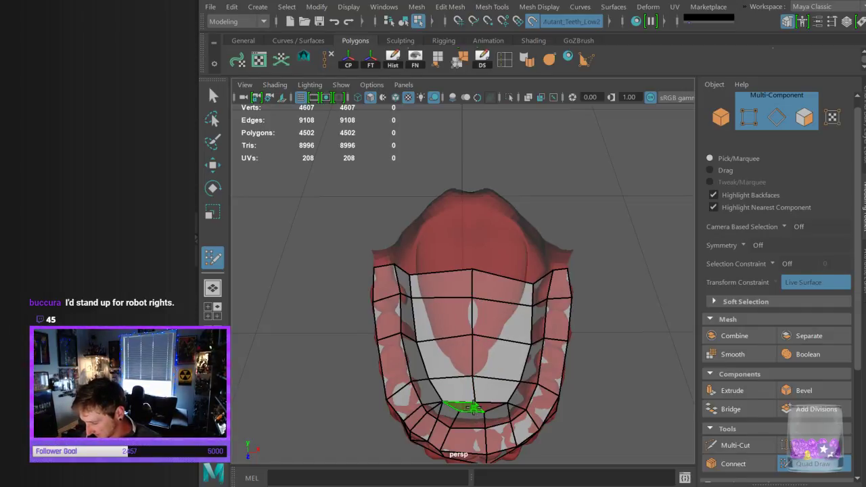
# Fill one half of the front gap in the mouth floor with a quad and shift its front centre vertex sideways
pyautogui.moveTo(545, 355)
pyautogui.keyDown('alt'); pyautogui.mouseDown()
pyautogui.moveTo(572, 311)
pyautogui.moveTo(545, 322)
pyautogui.moveTo(703, 358)
pyautogui.mouseUp(); pyautogui.keyUp('alt')
pyautogui.scroll(5, 622, 323)
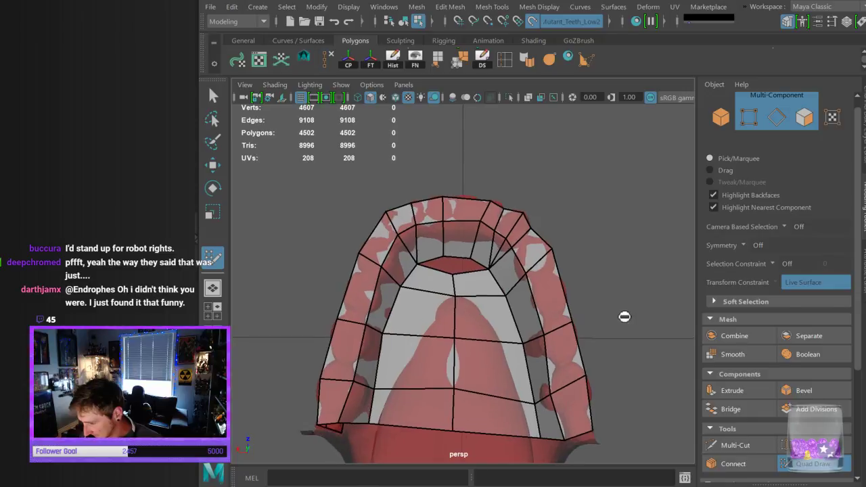
pyautogui.scroll(-1, 626, 320)
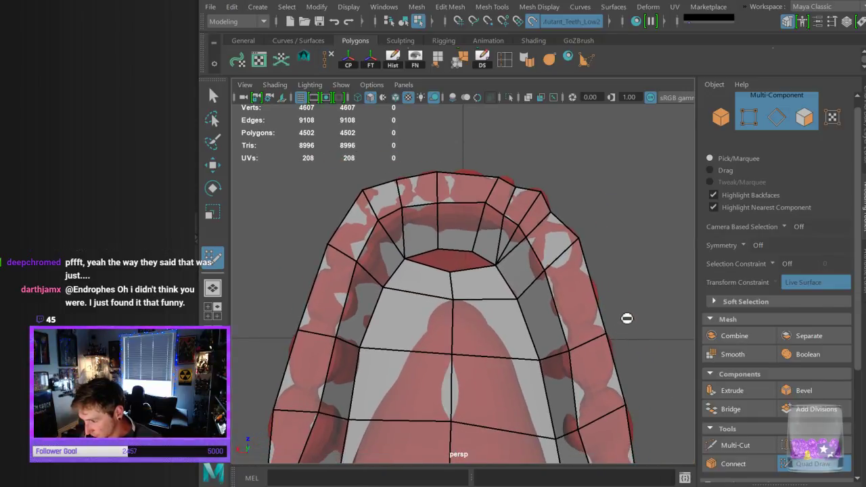
pyautogui.click(468, 260)
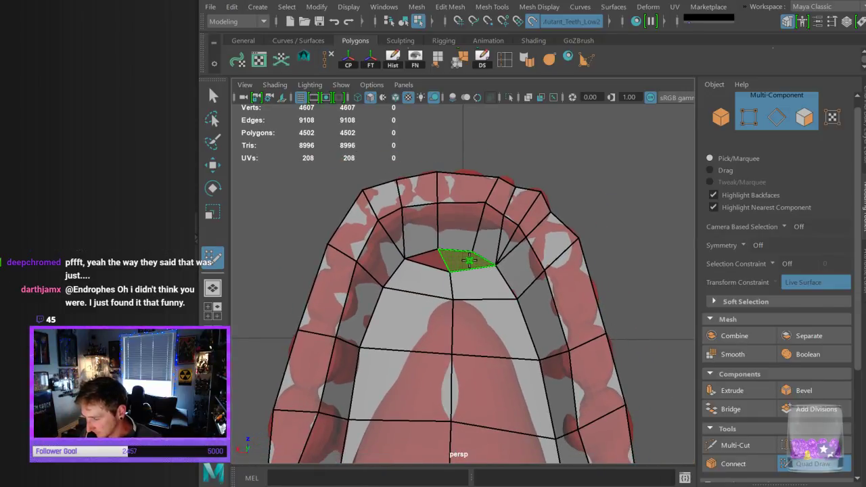
pyautogui.keyDown('shift'); pyautogui.click(469, 259); pyautogui.keyUp('shift')
pyautogui.moveTo(438, 249); pyautogui.dragTo(450, 248)
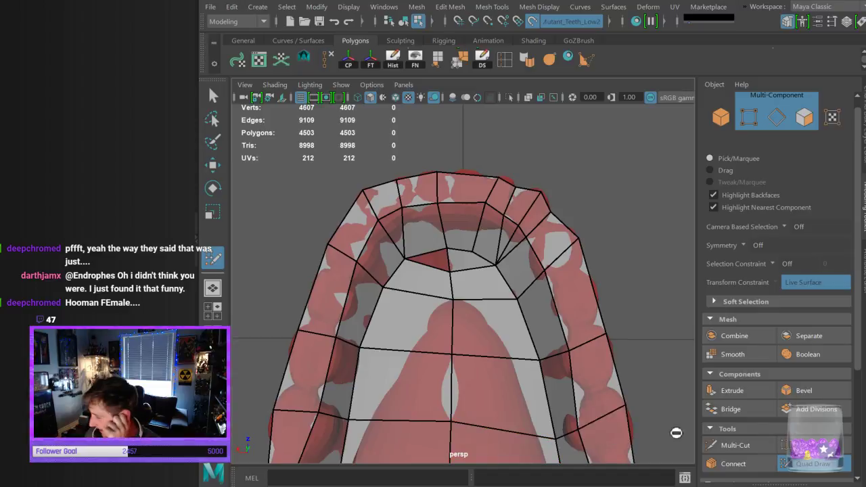
# Multi-Cut extra edges down the inner front wall beside the centre and fill the remaining front gap of the mouth floor with Quad Draw
pyautogui.click(731, 445)
pyautogui.click(401, 208)
pyautogui.click(438, 210)
pyautogui.rightClick(442, 213)
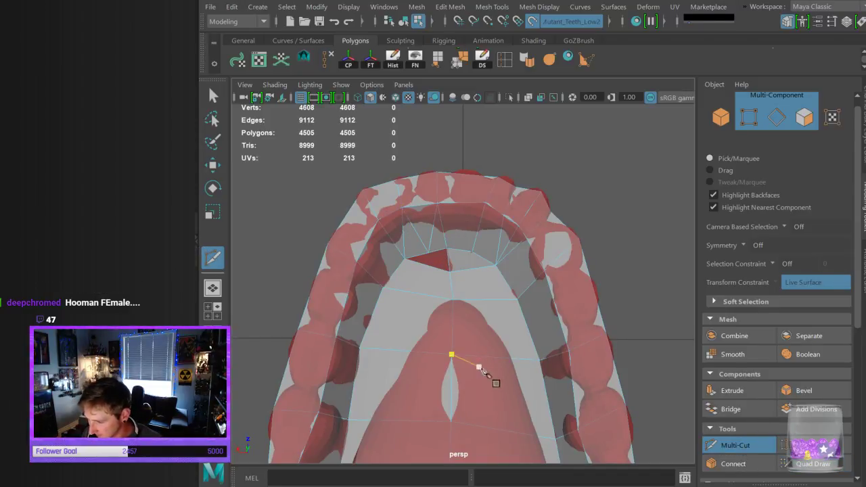
pyautogui.click(818, 474)
pyautogui.keyDown('shift'); pyautogui.click(436, 263); pyautogui.keyUp('shift')
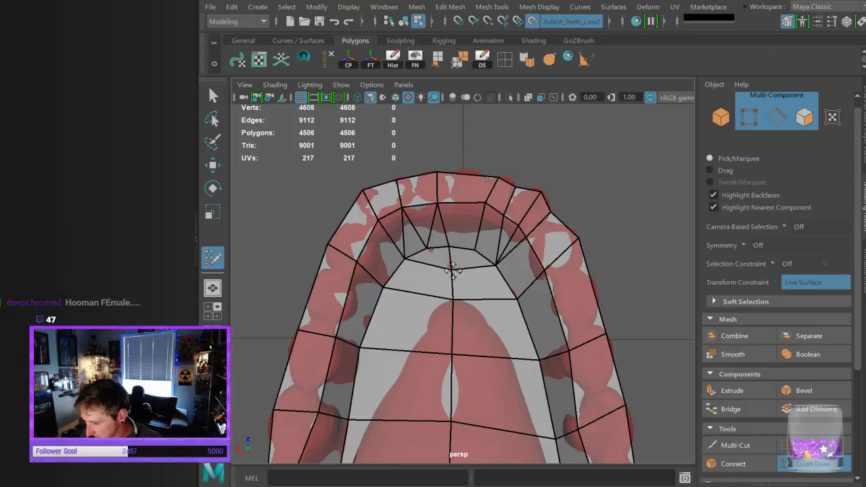
# Extend the mouth floor toward the throat with a first row of two quads behind its rear edge
pyautogui.scroll(-5, 498, 328)
pyautogui.keyDown('alt'); pyautogui.moveTo(498, 328); pyautogui.dragTo(438, 432); pyautogui.keyUp('alt')
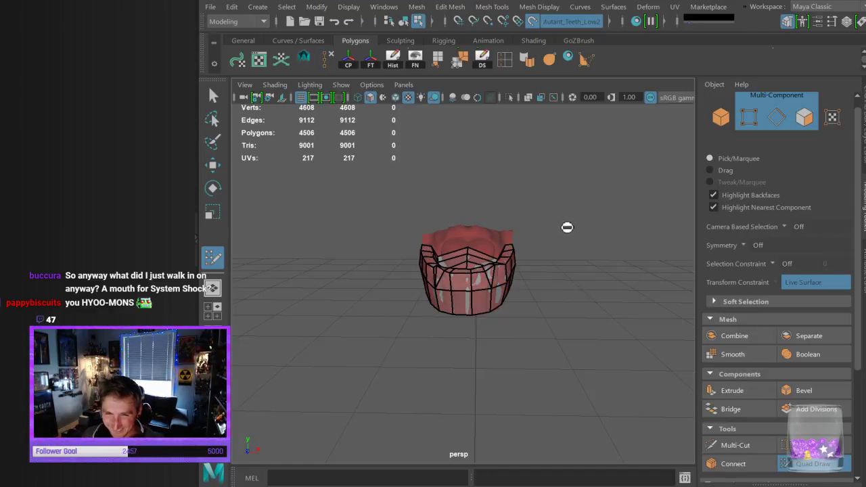
pyautogui.keyDown('alt'); pyautogui.moveTo(553, 266); pyautogui.dragTo(575, 272, button='right'); pyautogui.keyUp('alt')
pyautogui.keyDown('alt'); pyautogui.moveTo(575, 272); pyautogui.dragTo(575, 307); pyautogui.keyUp('alt')
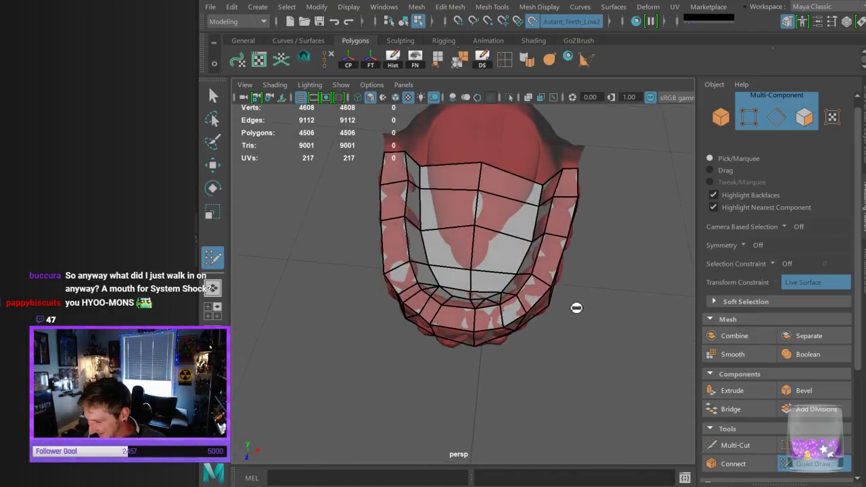
pyautogui.keyDown('alt'); pyautogui.moveTo(590, 271); pyautogui.dragTo(590, 280, button='middle'); pyautogui.keyUp('alt')
pyautogui.keyDown('alt'); pyautogui.moveTo(589, 280); pyautogui.dragTo(505, 291); pyautogui.keyUp('alt')
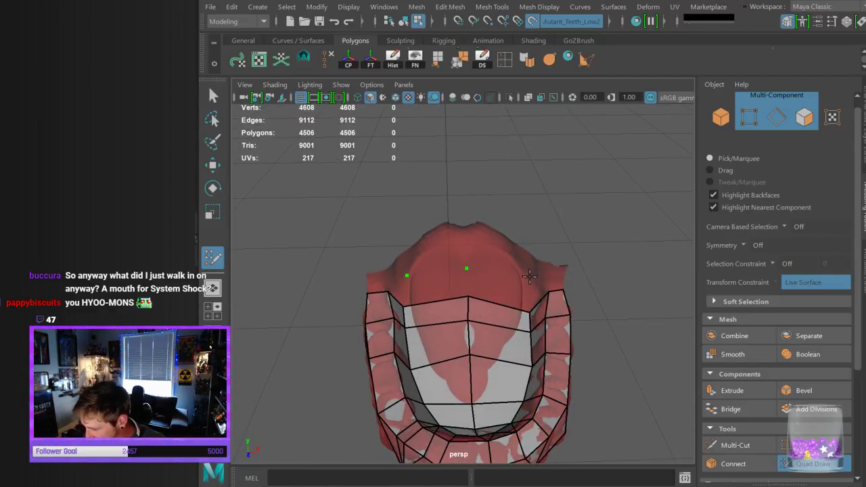
pyautogui.keyDown('shift'); pyautogui.click(497, 290); pyautogui.keyUp('shift')
pyautogui.keyDown('shift'); pyautogui.click(436, 288); pyautogui.keyUp('shift')
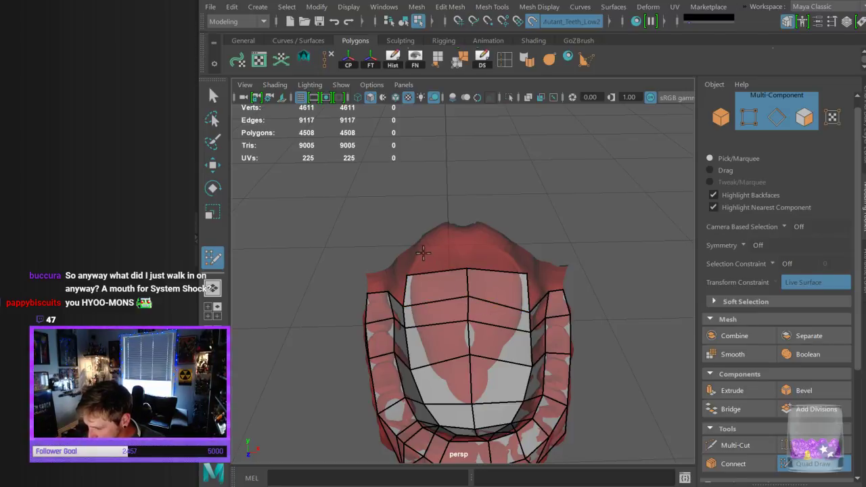
# Add a second row of two quads at the very back of the mouth floor
pyautogui.click(416, 248)
pyautogui.click(464, 243)
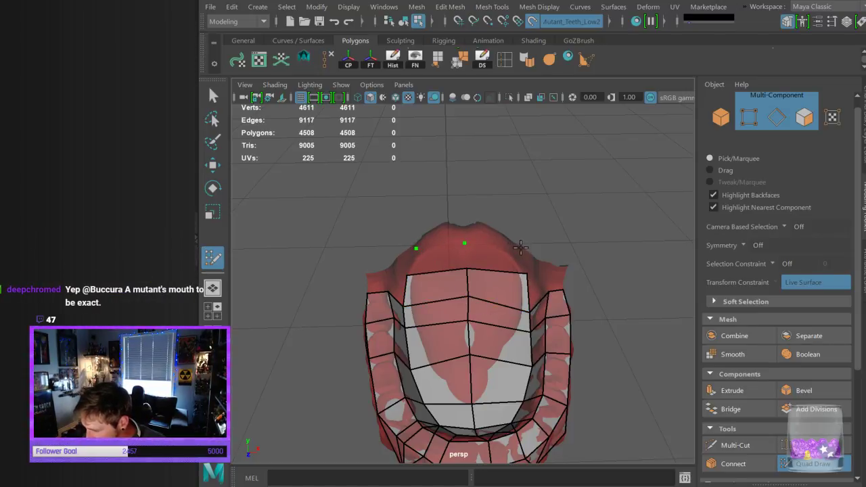
pyautogui.keyDown('shift'); pyautogui.click(500, 260); pyautogui.keyUp('shift')
pyautogui.keyDown('shift'); pyautogui.click(440, 260); pyautogui.keyUp('shift')
# Fill the gaps between the new rear rows of the mouth floor and the jaw's rear ends on both sides with Quad Draw
pyautogui.keyDown('alt'); pyautogui.moveTo(474, 344); pyautogui.dragTo(458, 346); pyautogui.keyUp('alt')
pyautogui.keyDown('shift'); pyautogui.click(420, 265); pyautogui.keyUp('shift')
pyautogui.keyDown('shift'); pyautogui.click(439, 261); pyautogui.keyUp('shift')
pyautogui.keyDown('alt'); pyautogui.moveTo(473, 324); pyautogui.dragTo(532, 274); pyautogui.keyUp('alt')
pyautogui.keyDown('shift'); pyautogui.click(525, 286); pyautogui.keyUp('shift')
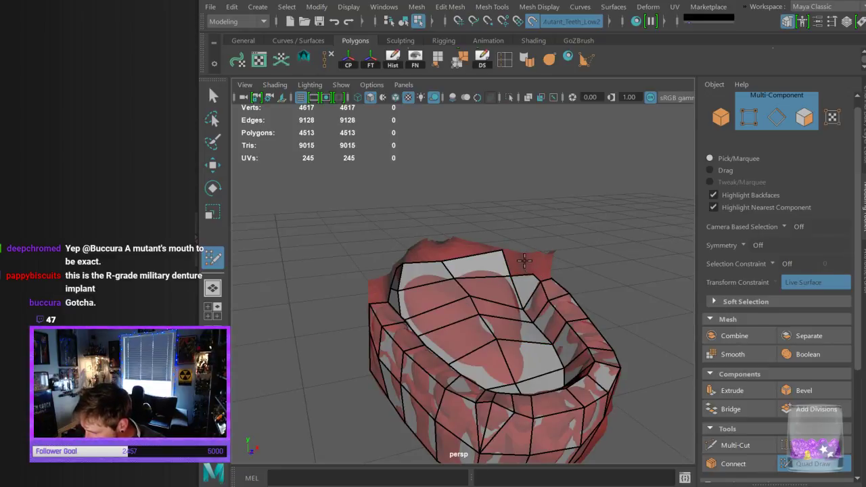
pyautogui.keyDown('shift'); pyautogui.click(518, 261); pyautogui.keyUp('shift')
pyautogui.moveTo(597, 280)
pyautogui.keyDown('alt'); pyautogui.mouseDown()
pyautogui.moveTo(546, 297)
pyautogui.moveTo(586, 300)
pyautogui.moveTo(568, 288)
pyautogui.moveTo(572, 279)
pyautogui.moveTo(563, 329)
pyautogui.mouseUp(); pyautogui.keyUp('alt')
pyautogui.keyDown('shift'); pyautogui.click(555, 289); pyautogui.keyUp('shift')
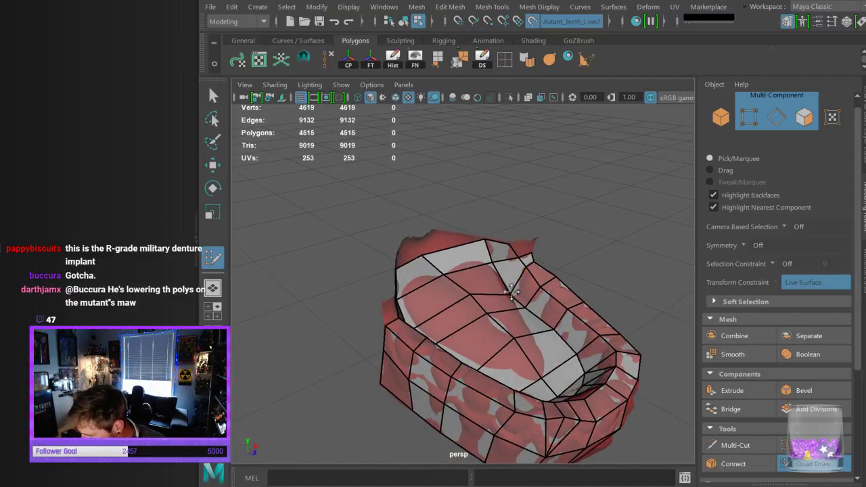
# Examine the filled mouth floor and its side connections from above, both sides and the front
pyautogui.keyDown('alt'); pyautogui.moveTo(512, 291); pyautogui.dragTo(469, 292); pyautogui.keyUp('alt')
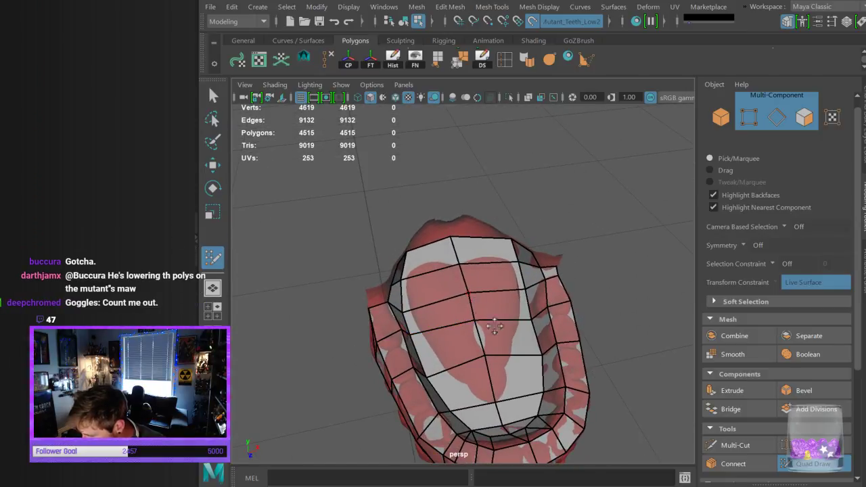
pyautogui.keyDown('alt'); pyautogui.moveTo(489, 323); pyautogui.dragTo(493, 320); pyautogui.keyUp('alt')
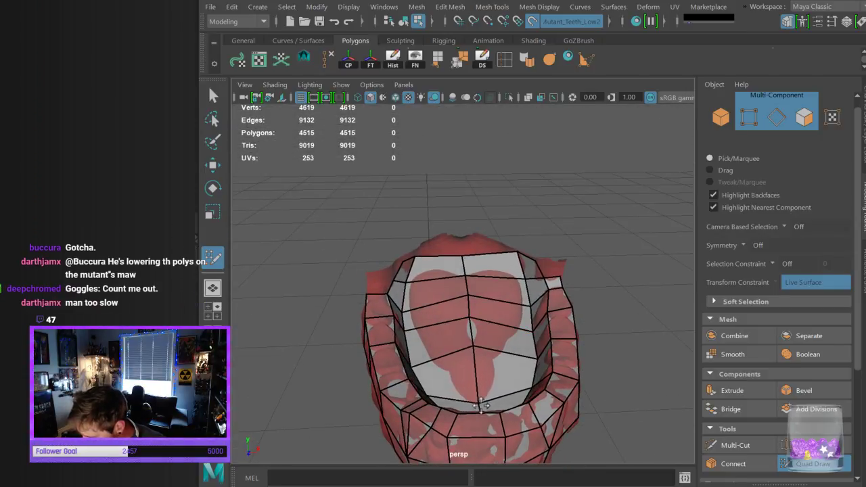
pyautogui.keyDown('alt'); pyautogui.moveTo(482, 396); pyautogui.dragTo(422, 382); pyautogui.keyUp('alt')
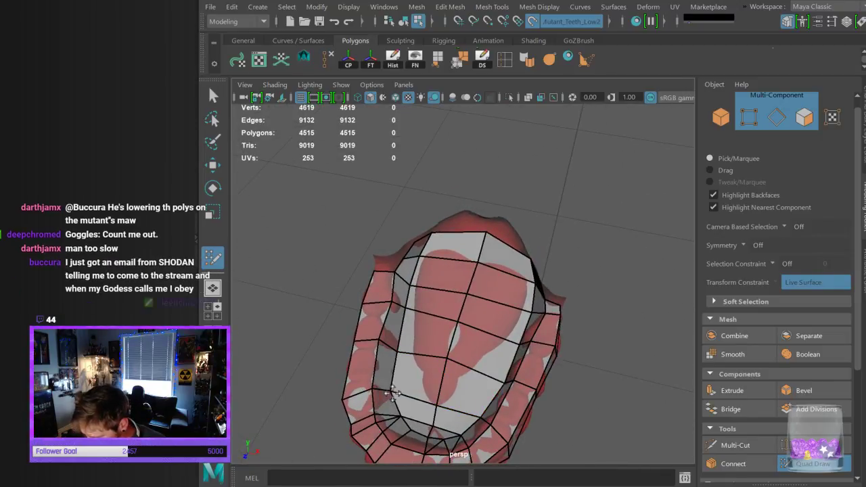
pyautogui.keyDown('alt'); pyautogui.moveTo(402, 379); pyautogui.dragTo(484, 346); pyautogui.keyUp('alt')
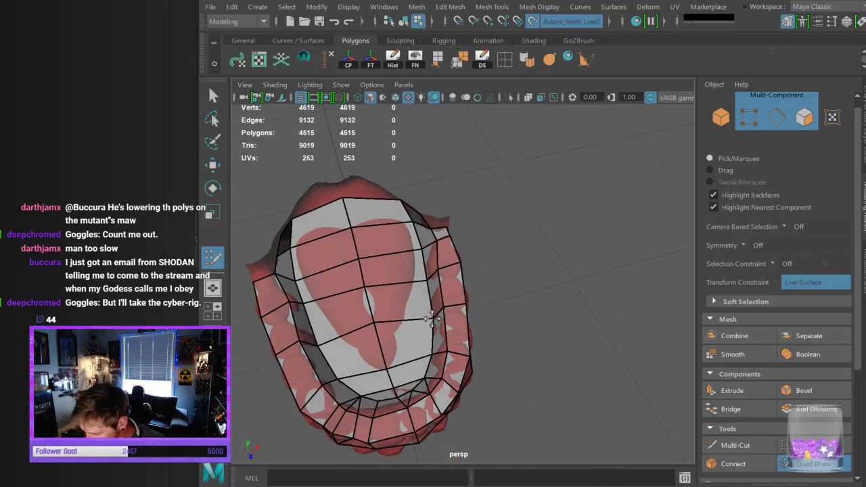
pyautogui.keyDown('alt'); pyautogui.moveTo(431, 319); pyautogui.dragTo(468, 305); pyautogui.keyUp('alt')
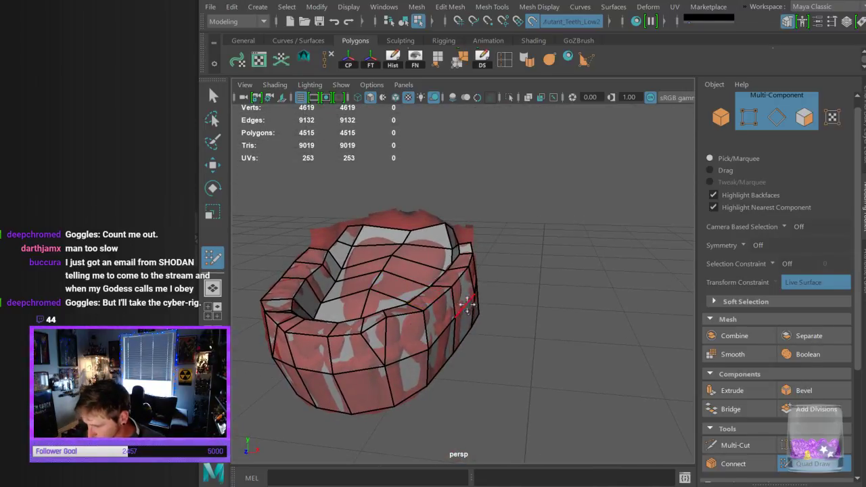
# Leave Quad Draw with the lower jaw mesh selected and save the scene
pyautogui.press('q')
pyautogui.click(455, 247)
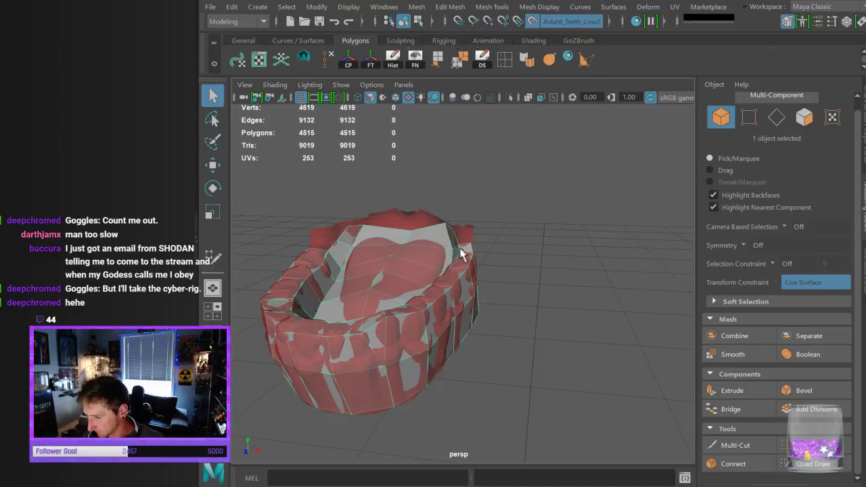
pyautogui.scroll(-3, 517, 278)
pyautogui.moveTo(516, 278)
pyautogui.keyDown('alt'); pyautogui.mouseDown()
pyautogui.moveTo(495, 271)
pyautogui.moveTo(528, 263)
pyautogui.moveTo(548, 266)
pyautogui.moveTo(545, 279)
pyautogui.mouseUp(); pyautogui.keyUp('alt')
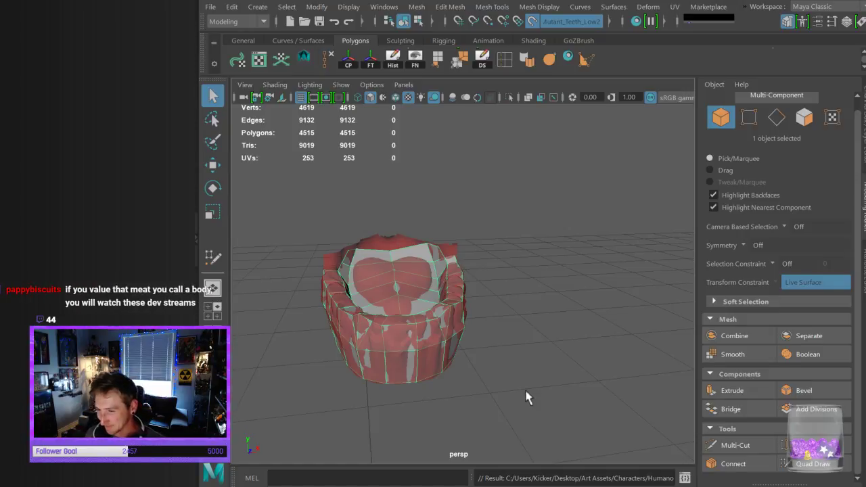
pyautogui.keyDown('alt'); pyautogui.moveTo(506, 359); pyautogui.dragTo(534, 388); pyautogui.keyUp('alt')
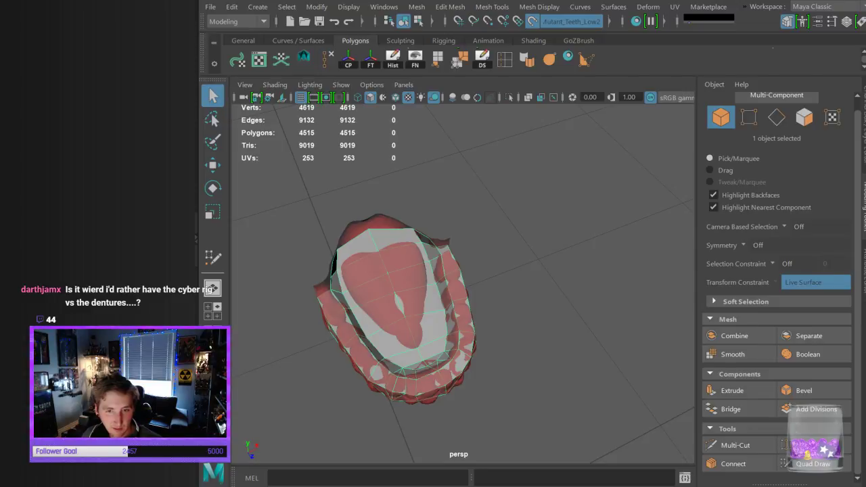
# Show the hidden upper teeth mesh and select it together with the lower jaw mesh
pyautogui.hotkey('shift', 'h')
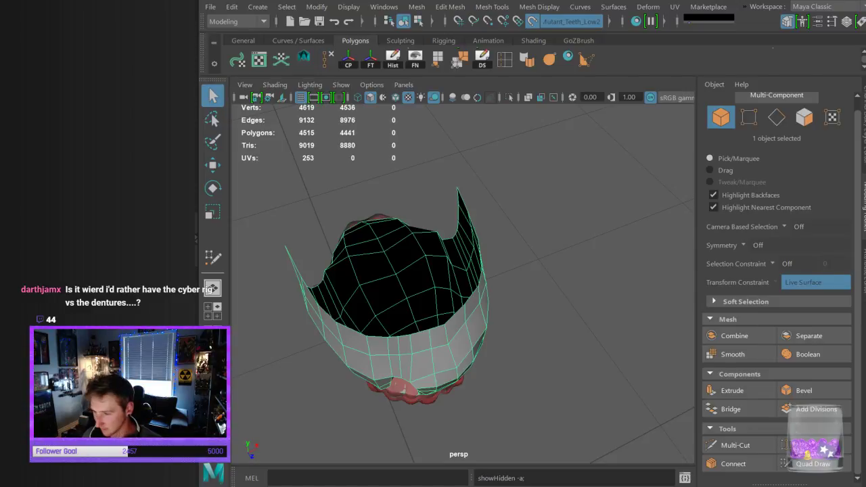
pyautogui.click(547, 284)
pyautogui.moveTo(547, 286)
pyautogui.keyDown('alt'); pyautogui.mouseDown()
pyautogui.moveTo(549, 293)
pyautogui.moveTo(553, 274)
pyautogui.mouseUp(); pyautogui.keyUp('alt')
pyautogui.click(433, 273)
pyautogui.keyDown('shift'); pyautogui.click(456, 245); pyautogui.keyUp('shift')
pyautogui.keyDown('alt'); pyautogui.moveTo(456, 245); pyautogui.dragTo(531, 271); pyautogui.keyUp('alt')
pyautogui.scroll(4, 470, 265)
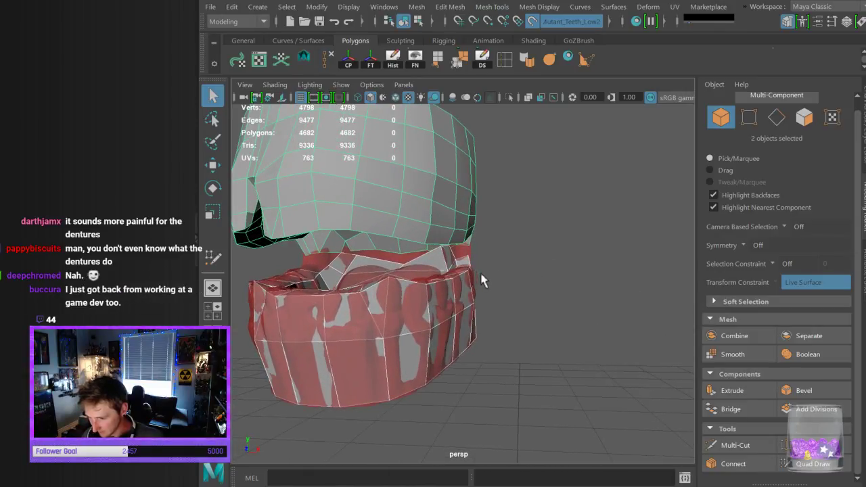
# Reselect the upper and lower low-poly meshes and combine them into a single object
pyautogui.press('h')
pyautogui.keyDown('alt'); pyautogui.moveTo(566, 327); pyautogui.dragTo(502, 250, button='right'); pyautogui.keyUp('alt')
pyautogui.press('f')
pyautogui.keyDown('alt'); pyautogui.moveTo(492, 286); pyautogui.dragTo(504, 269); pyautogui.keyUp('alt')
pyautogui.click(482, 256)
pyautogui.click(490, 288)
pyautogui.keyDown('shift'); pyautogui.click(483, 251); pyautogui.keyUp('shift')
pyautogui.moveTo(524, 312)
pyautogui.keyDown('alt'); pyautogui.mouseDown(button='right')
pyautogui.moveTo(505, 294)
pyautogui.moveTo(518, 303)
pyautogui.mouseUp(button='right'); pyautogui.keyUp('alt')
pyautogui.keyDown('alt'); pyautogui.moveTo(518, 303); pyautogui.dragTo(496, 300); pyautogui.keyUp('alt')
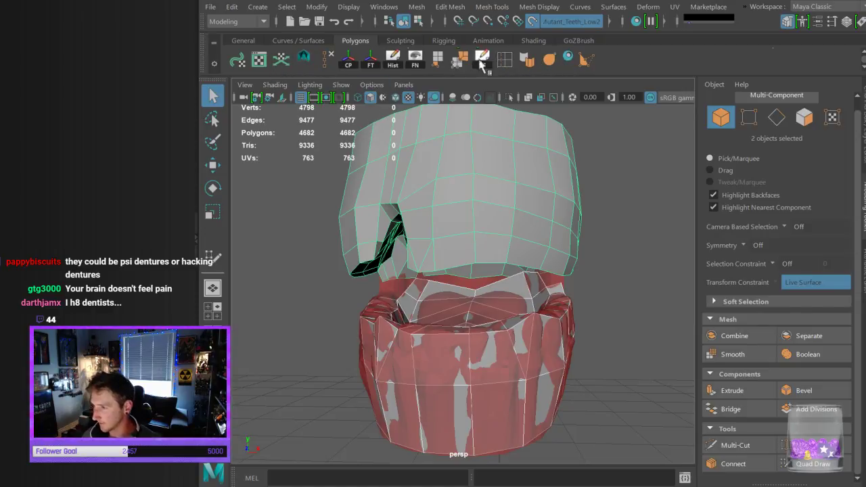
pyautogui.scroll(1, 546, 59)
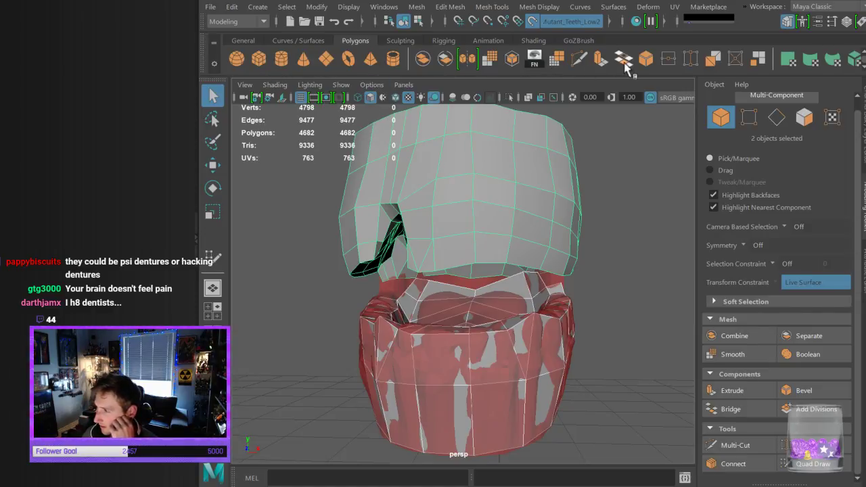
pyautogui.click(423, 61)
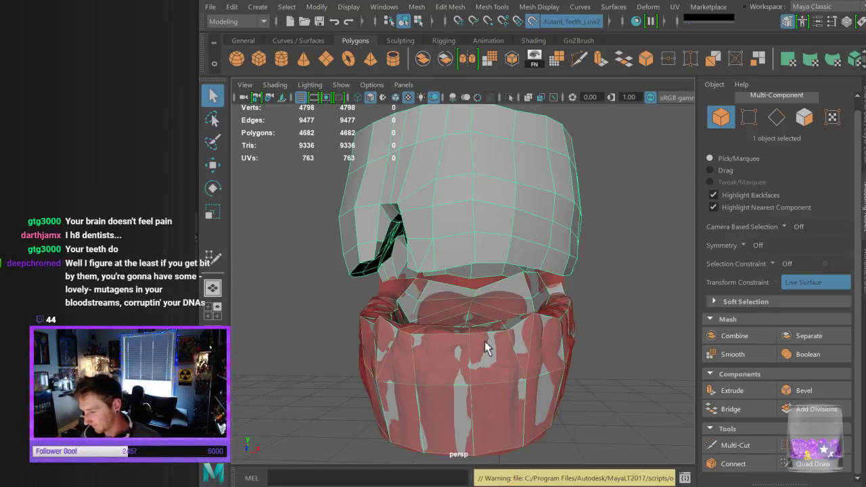
pyautogui.click(613, 337)
pyautogui.click(560, 354)
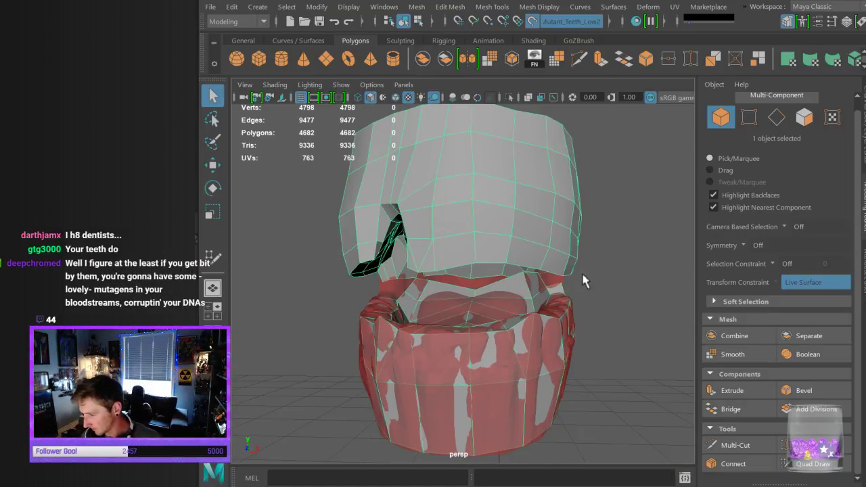
# Examine the rear gap between the upper and lower parts of the combined mesh through the mouth opening
pyautogui.keyDown('alt'); pyautogui.moveTo(583, 275); pyautogui.dragTo(543, 297); pyautogui.keyUp('alt')
pyautogui.keyDown('alt'); pyautogui.moveTo(543, 298); pyautogui.dragTo(513, 272, button='right'); pyautogui.keyUp('alt')
pyautogui.click(529, 209)
pyautogui.click(485, 244)
pyautogui.keyDown('alt'); pyautogui.moveTo(485, 252); pyautogui.dragTo(484, 234); pyautogui.keyUp('alt')
pyautogui.keyDown('alt'); pyautogui.moveTo(484, 234); pyautogui.dragTo(504, 252, button='right'); pyautogui.keyUp('alt')
pyautogui.keyDown('alt'); pyautogui.moveTo(503, 252); pyautogui.dragTo(491, 248); pyautogui.keyUp('alt')
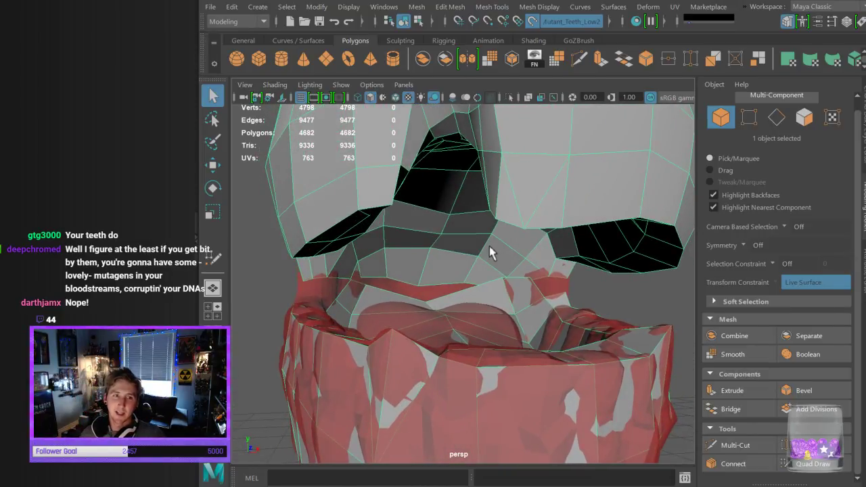
pyautogui.keyDown('alt'); pyautogui.moveTo(428, 336); pyautogui.dragTo(408, 331); pyautogui.keyUp('alt')
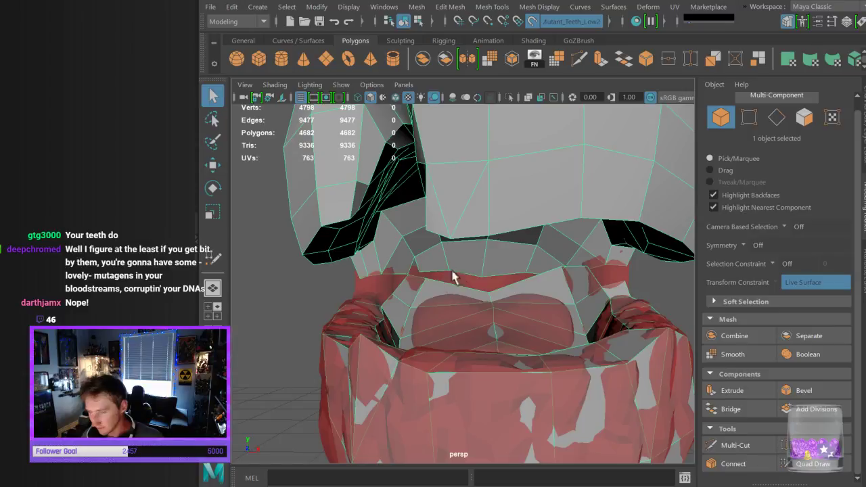
pyautogui.keyDown('alt'); pyautogui.moveTo(477, 294); pyautogui.dragTo(469, 311); pyautogui.keyUp('alt')
pyautogui.keyDown('alt'); pyautogui.moveTo(637, 350); pyautogui.dragTo(603, 332); pyautogui.keyUp('alt')
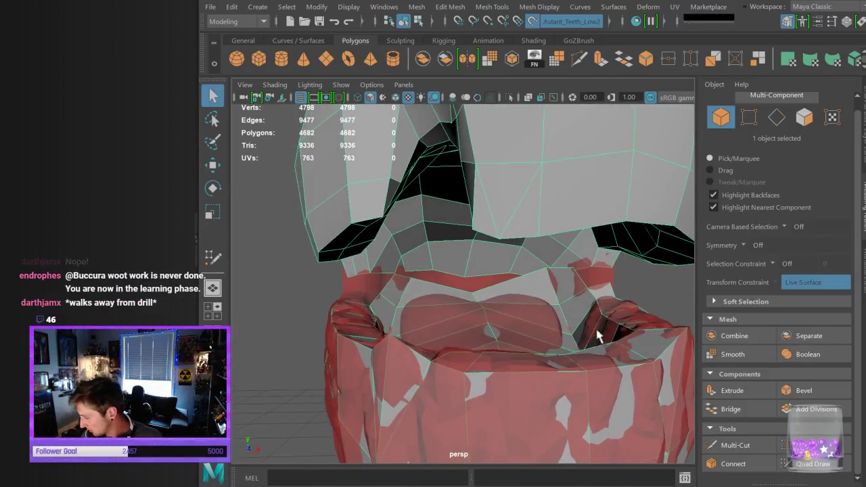
# Target-weld the centre rear vertex of the mouth floor to the matching middle vertex on the upper rear edge
pyautogui.click(793, 436)
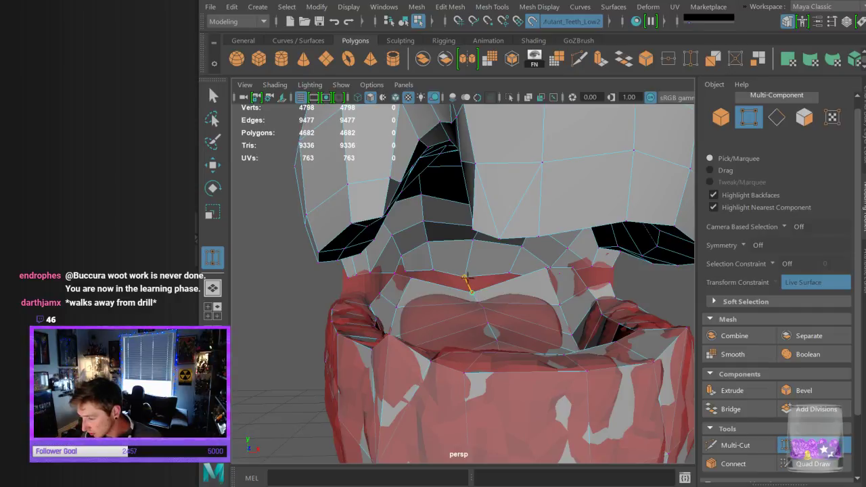
pyautogui.moveTo(468, 276); pyautogui.dragTo(466, 276)
pyautogui.moveTo(513, 289)
pyautogui.keyDown('alt'); pyautogui.mouseDown()
pyautogui.moveTo(524, 294)
pyautogui.moveTo(479, 290)
pyautogui.moveTo(521, 280)
pyautogui.mouseUp(); pyautogui.keyUp('alt')
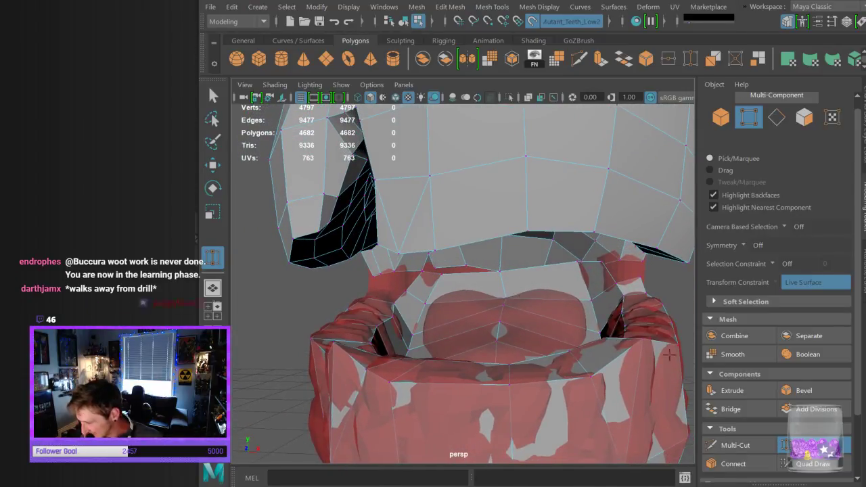
# Multi-Cut new edges from the centre vertex of the mouth floor to the midpoints of both rear border edges
pyautogui.click(728, 448)
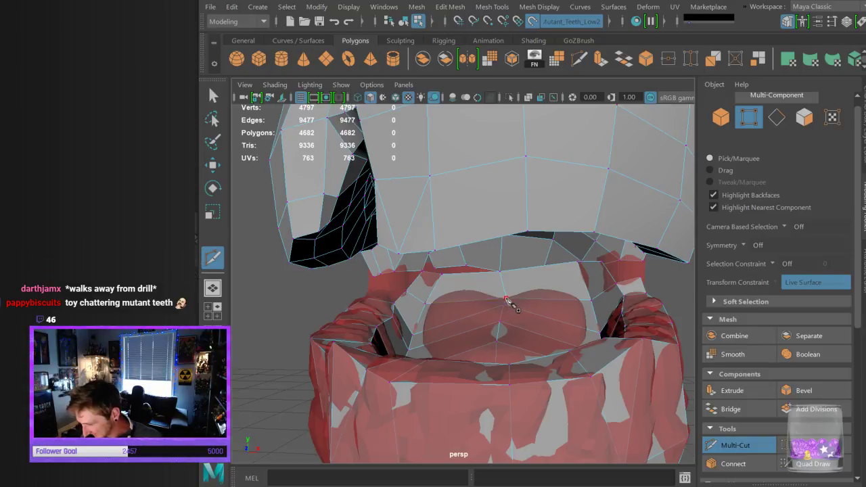
pyautogui.click(466, 274)
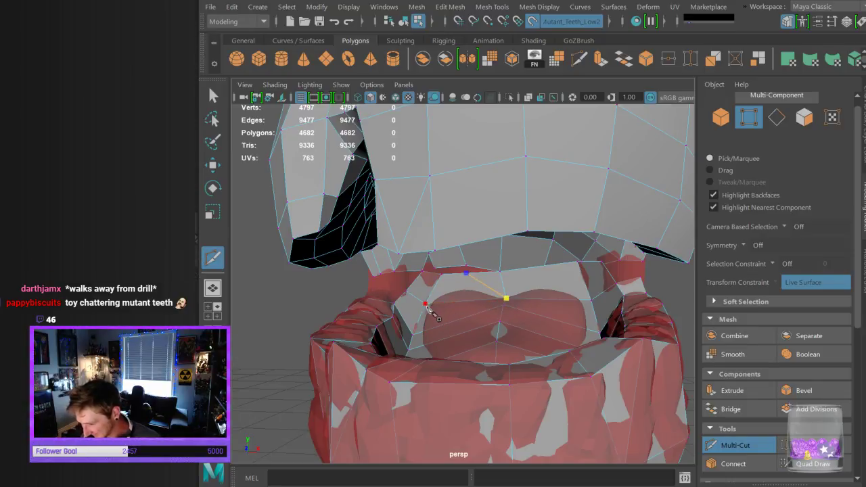
pyautogui.press('Return')
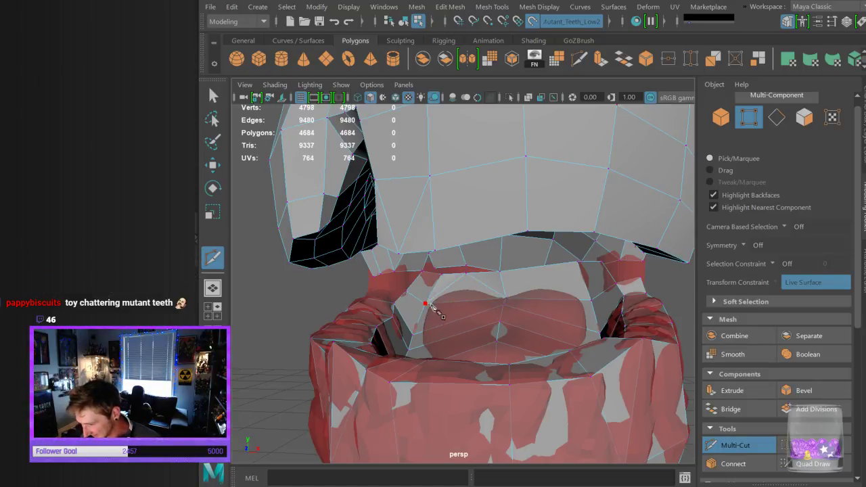
pyautogui.click(506, 299)
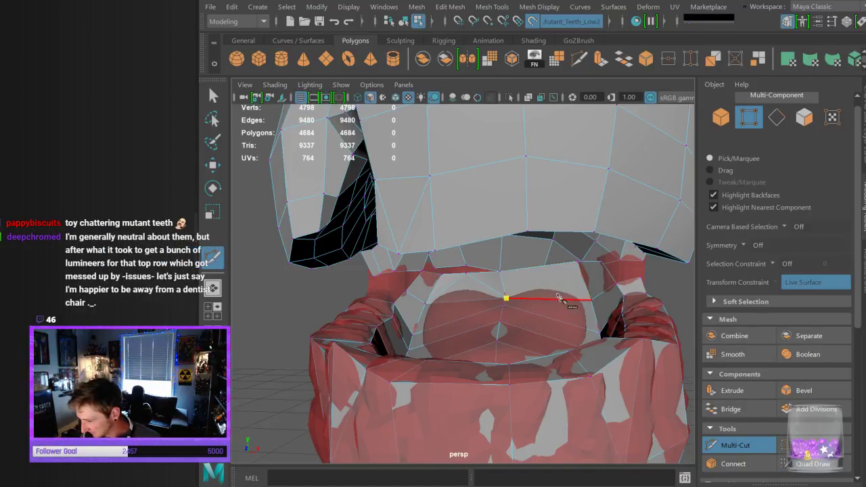
pyautogui.click(536, 268)
pyautogui.click(591, 300)
pyautogui.press('Return')
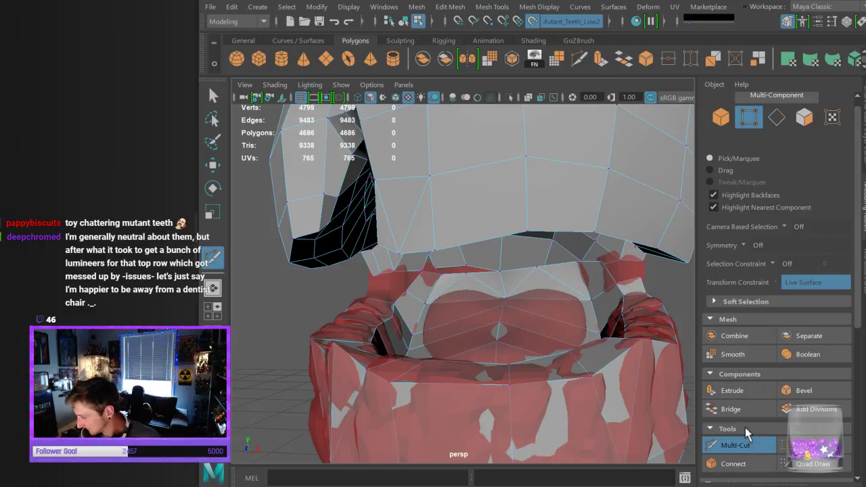
# Target-weld the two new midpoint vertices to the upper rear edge, pulling the overlapping one clear before its weld
pyautogui.click(784, 445)
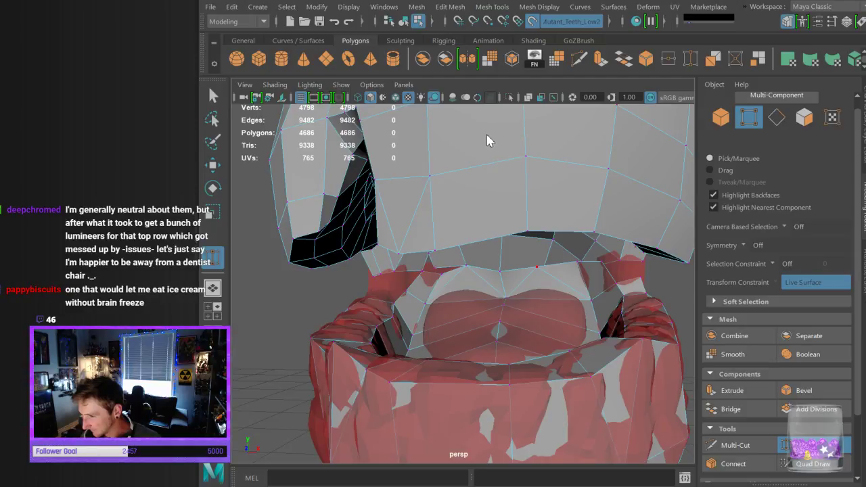
pyautogui.press('q')
pyautogui.click(540, 274)
pyautogui.press('w')
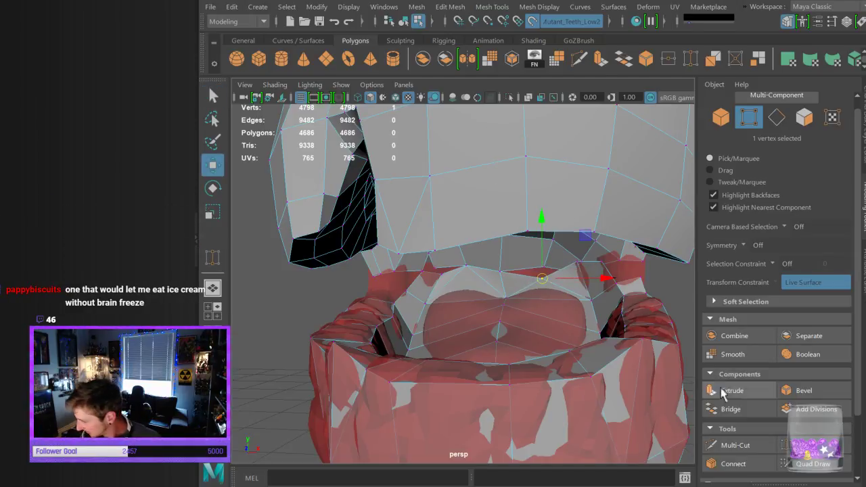
pyautogui.click(735, 445)
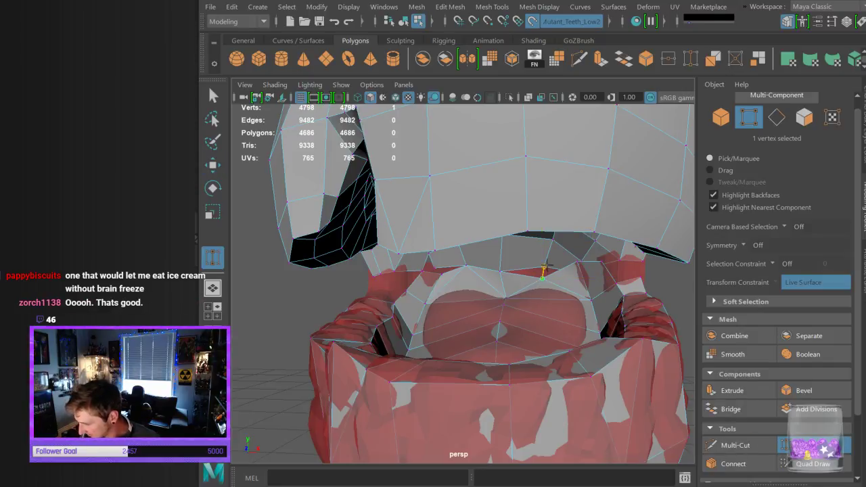
# Target-weld the next vertex outward along the rear seam of the mouth to the upper mesh
pyautogui.keyDown('alt'); pyautogui.moveTo(574, 259); pyautogui.dragTo(501, 270); pyautogui.keyUp('alt')
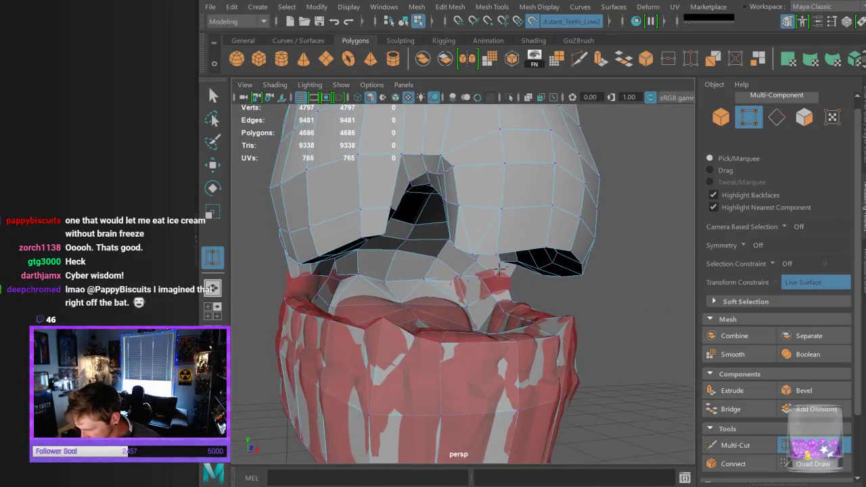
pyautogui.scroll(5, 467, 280)
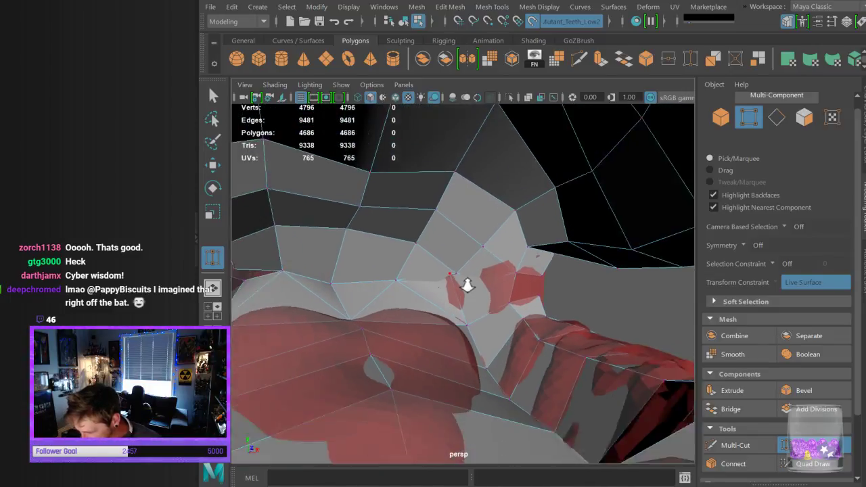
pyautogui.scroll(-6, 467, 285)
pyautogui.keyDown('alt'); pyautogui.moveTo(466, 285); pyautogui.dragTo(442, 277); pyautogui.keyUp('alt')
pyautogui.scroll(3, 447, 284)
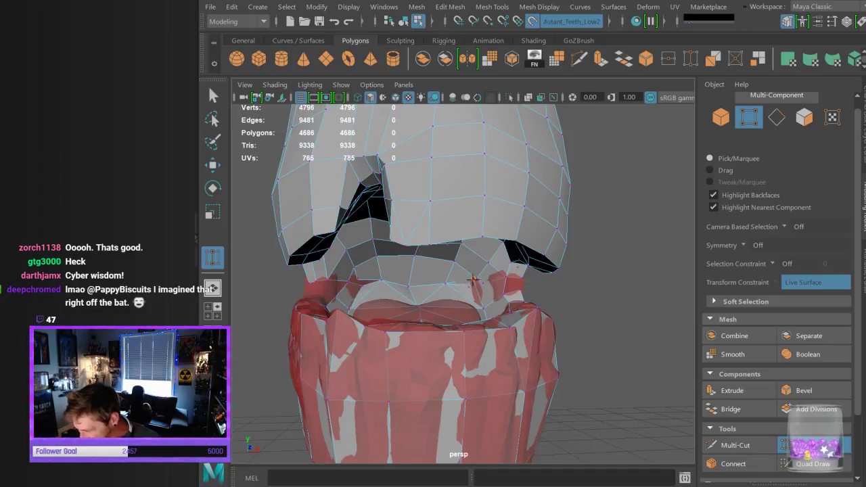
pyautogui.moveTo(475, 278); pyautogui.dragTo(478, 298)
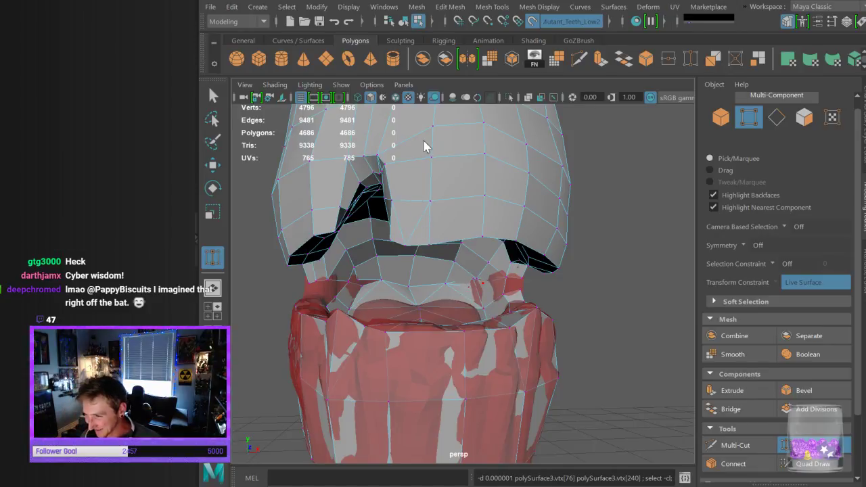
# Move the overlapping vertices at the rear corner of the mouth seam apart so they can be picked individually
pyautogui.press('q')
pyautogui.click(476, 282)
pyautogui.press('w')
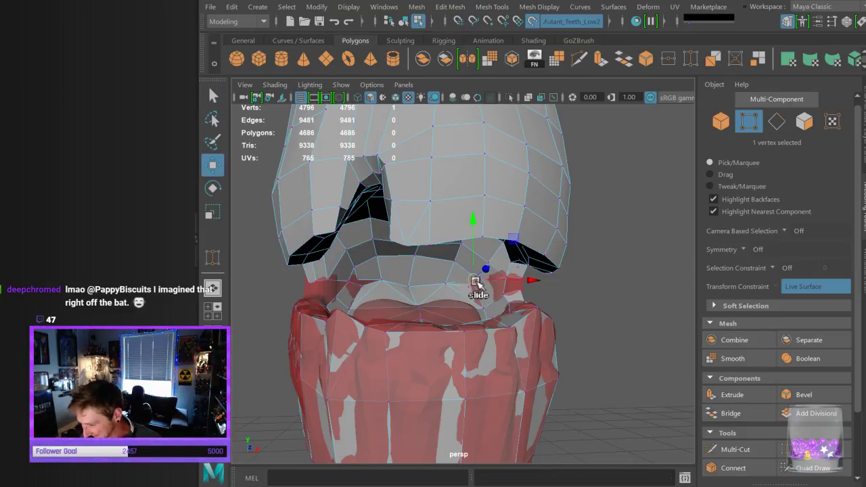
pyautogui.moveTo(481, 294)
pyautogui.keyDown('alt'); pyautogui.mouseDown()
pyautogui.moveTo(475, 282)
pyautogui.moveTo(492, 285)
pyautogui.moveTo(488, 301)
pyautogui.mouseUp(); pyautogui.keyUp('alt')
pyautogui.scroll(5, 478, 283)
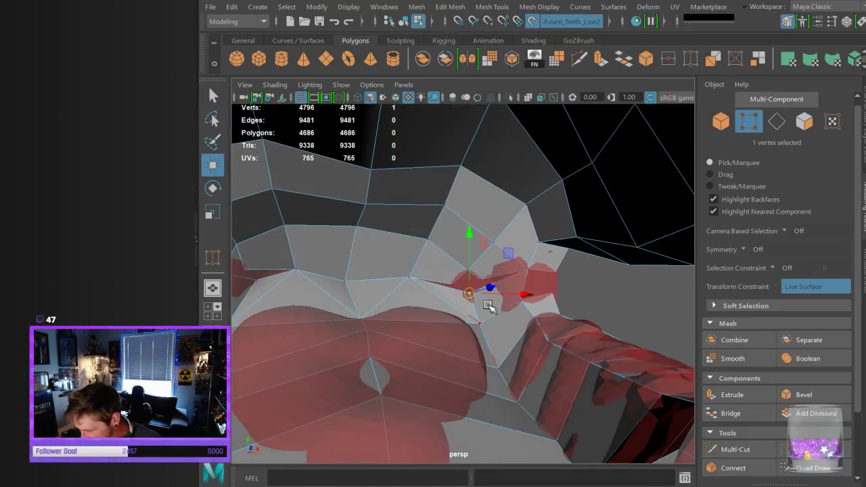
pyautogui.click(452, 286)
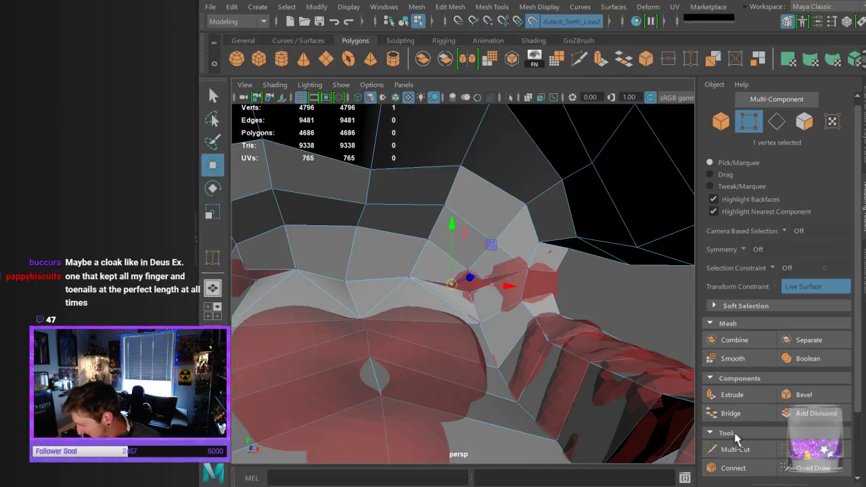
# Target-weld the separated corner vertices to the upper mesh and continue the welds on the opposite rear corner
pyautogui.click(815, 449)
pyautogui.moveTo(451, 285)
pyautogui.mouseDown()
pyautogui.moveTo(493, 303)
pyautogui.moveTo(426, 293)
pyautogui.moveTo(450, 291)
pyautogui.mouseUp()
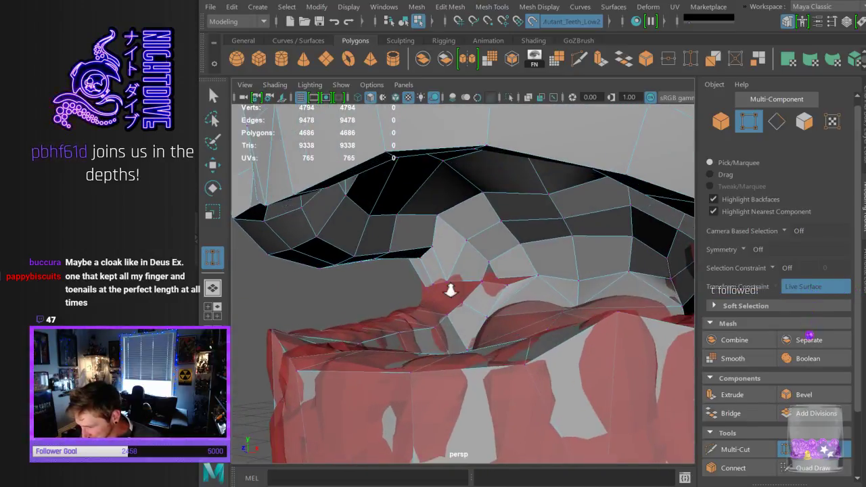
pyautogui.scroll(3, 450, 291)
pyautogui.moveTo(520, 298); pyautogui.dragTo(510, 274)
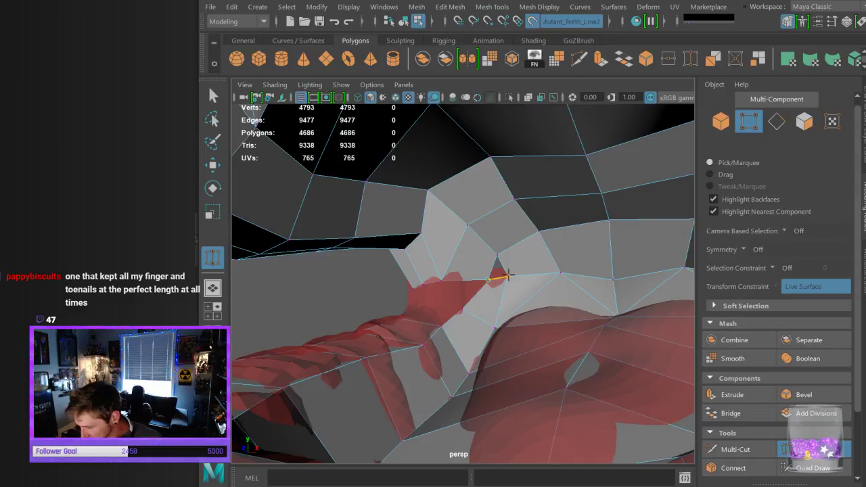
# Undo the last corner weld and reposition the loose vertex beside the small gap in the rear seam
pyautogui.moveTo(508, 274); pyautogui.dragTo(507, 276)
pyautogui.hotkey('ctrl', 'z')
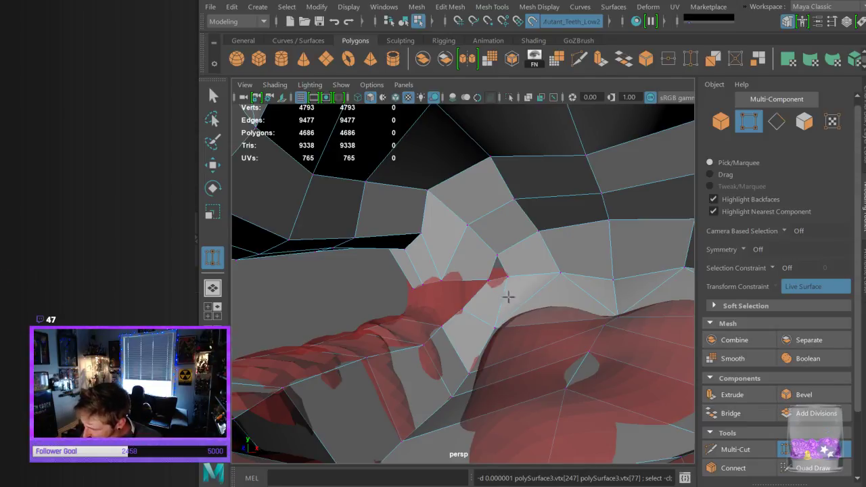
pyautogui.press('q')
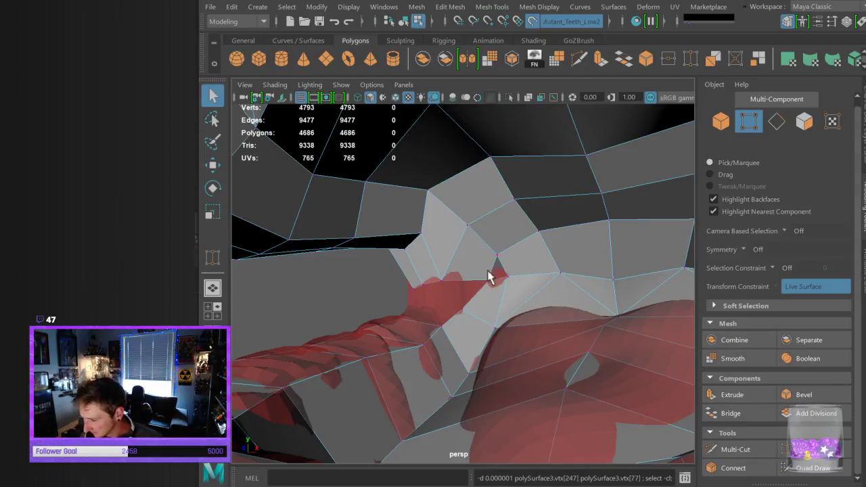
pyautogui.click(486, 271)
pyautogui.press('w')
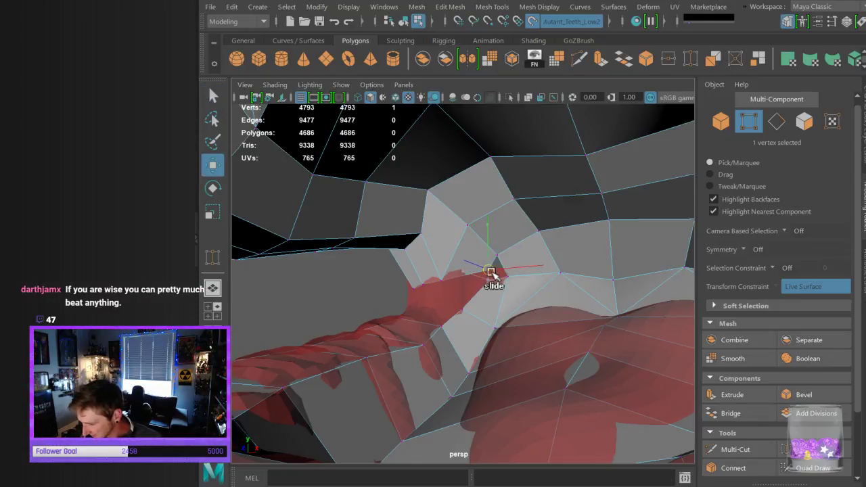
pyautogui.keyDown('alt'); pyautogui.moveTo(506, 313); pyautogui.dragTo(488, 287); pyautogui.keyUp('alt')
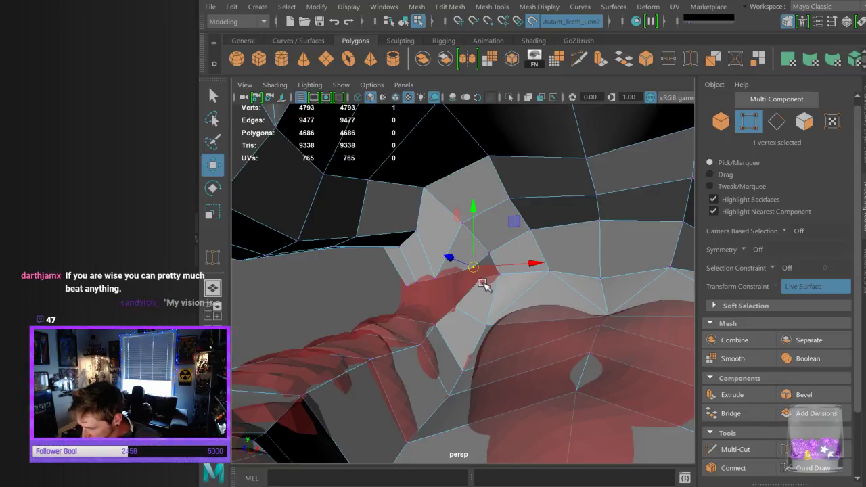
pyautogui.click(484, 283)
pyautogui.click(487, 288)
pyautogui.click(487, 286)
pyautogui.click(494, 296)
# Fill the small gap at the rear corner of the seam with an appended polygon
pyautogui.press('q')
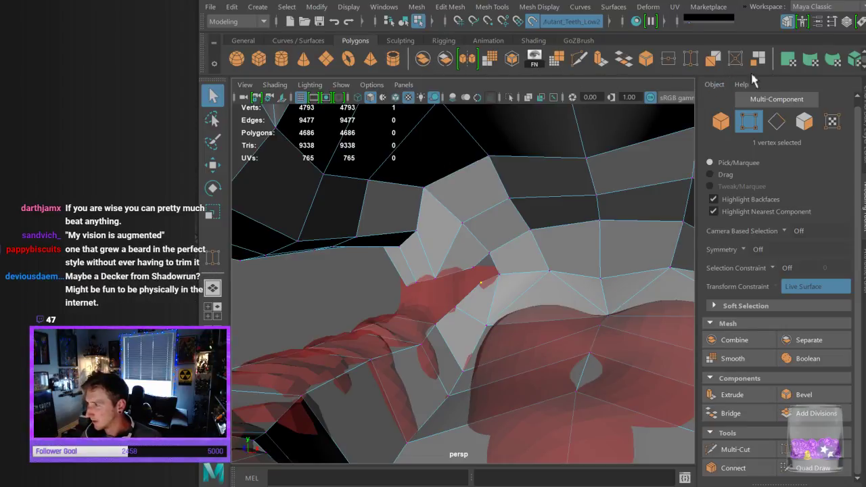
pyautogui.scroll(-1, 794, 61)
pyautogui.click(442, 59)
pyautogui.click(482, 260)
pyautogui.click(493, 277)
pyautogui.press('Return')
pyautogui.scroll(-5, 574, 313)
pyautogui.keyDown('alt'); pyautogui.moveTo(561, 304); pyautogui.dragTo(589, 310); pyautogui.keyUp('alt')
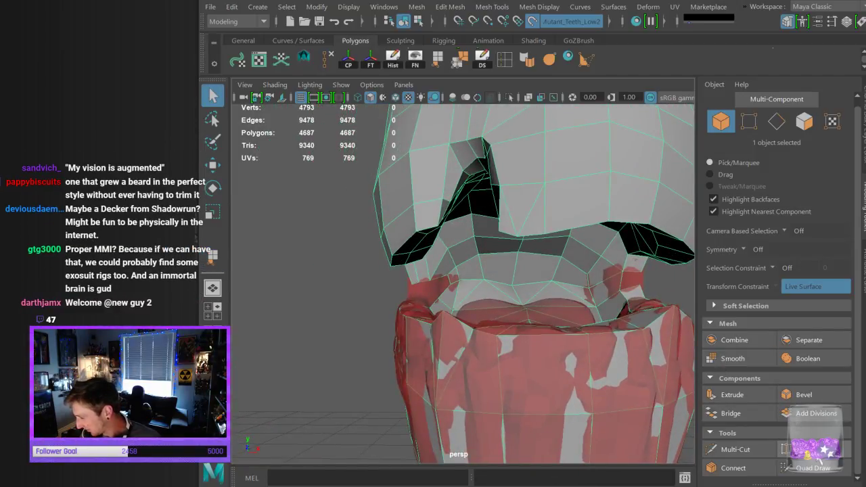
# Use Quad Draw to fill the four-sided hole between the upper and lower meshes at one outer rear corner
pyautogui.click(784, 468)
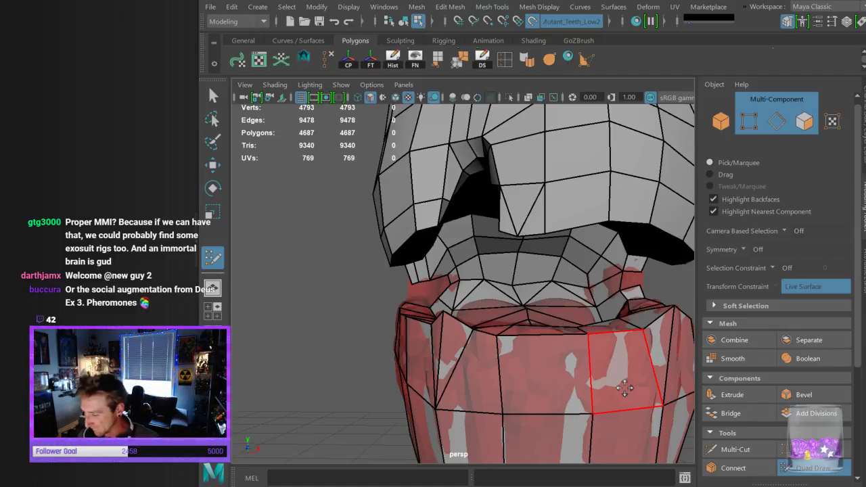
pyautogui.keyDown('alt'); pyautogui.moveTo(595, 352); pyautogui.dragTo(504, 276); pyautogui.keyUp('alt')
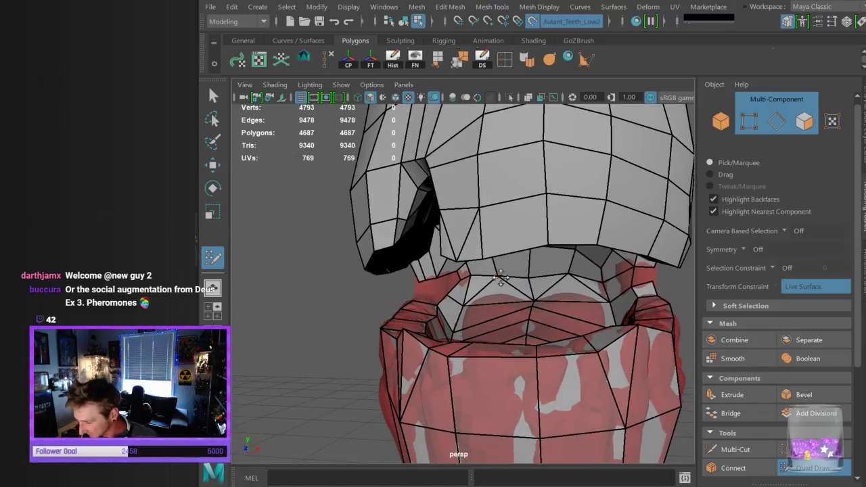
pyautogui.moveTo(560, 303)
pyautogui.keyDown('alt'); pyautogui.mouseDown()
pyautogui.moveTo(568, 289)
pyautogui.moveTo(580, 305)
pyautogui.moveTo(547, 296)
pyautogui.moveTo(570, 303)
pyautogui.mouseUp(); pyautogui.keyUp('alt')
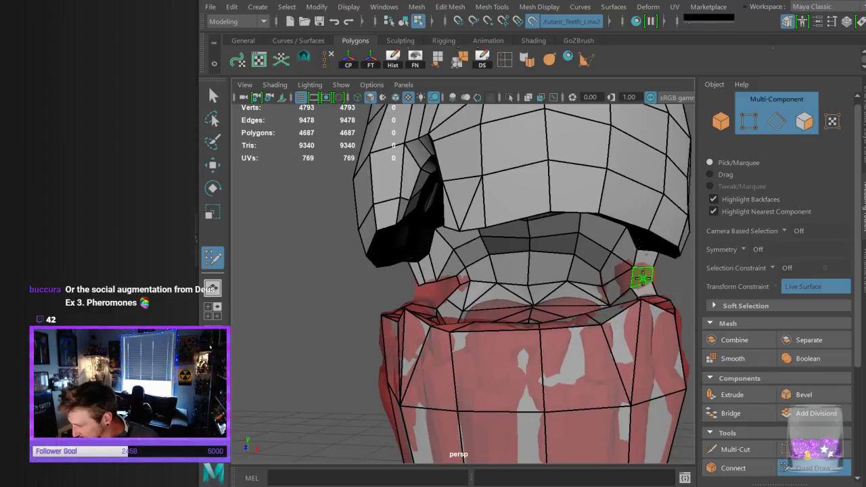
pyautogui.keyDown('shift'); pyautogui.click(641, 280); pyautogui.keyUp('shift')
# Fill the matching quad hole between the jaws at the opposite rear corner with Quad Draw
pyautogui.keyDown('alt'); pyautogui.moveTo(645, 293); pyautogui.dragTo(595, 302); pyautogui.keyUp('alt')
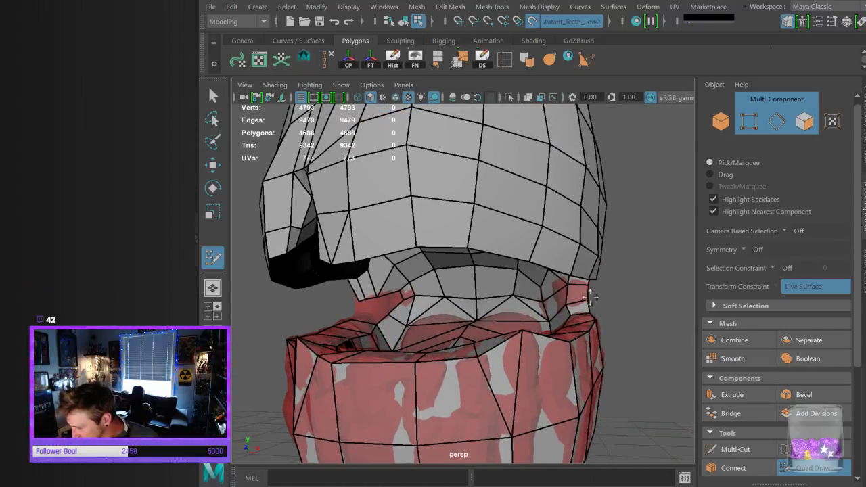
pyautogui.keyDown('alt'); pyautogui.moveTo(573, 305); pyautogui.dragTo(486, 332); pyautogui.keyUp('alt')
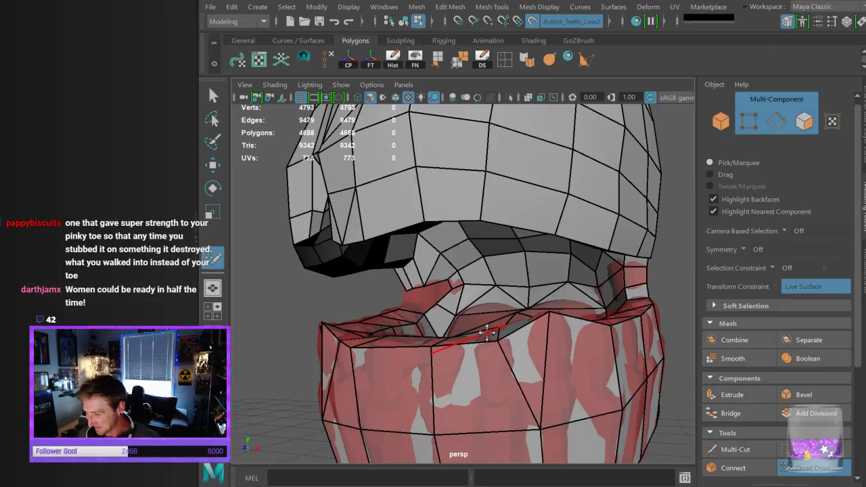
pyautogui.moveTo(491, 330)
pyautogui.keyDown('alt'); pyautogui.mouseDown()
pyautogui.moveTo(468, 340)
pyautogui.moveTo(476, 317)
pyautogui.moveTo(470, 330)
pyautogui.moveTo(470, 317)
pyautogui.moveTo(541, 353)
pyautogui.moveTo(531, 336)
pyautogui.mouseUp(); pyautogui.keyUp('alt')
pyautogui.keyDown('shift'); pyautogui.click(453, 288); pyautogui.keyUp('shift')
# Leave Quad Draw and target-weld the outermost loose vertex between the upper and lower jaws at the rear corner
pyautogui.scroll(5, 470, 315)
pyautogui.scroll(-6, 508, 342)
pyautogui.moveTo(474, 311)
pyautogui.keyDown('alt'); pyautogui.mouseDown()
pyautogui.moveTo(538, 336)
pyautogui.moveTo(539, 329)
pyautogui.moveTo(522, 338)
pyautogui.mouseUp(); pyautogui.keyUp('alt')
pyautogui.scroll(5, 539, 336)
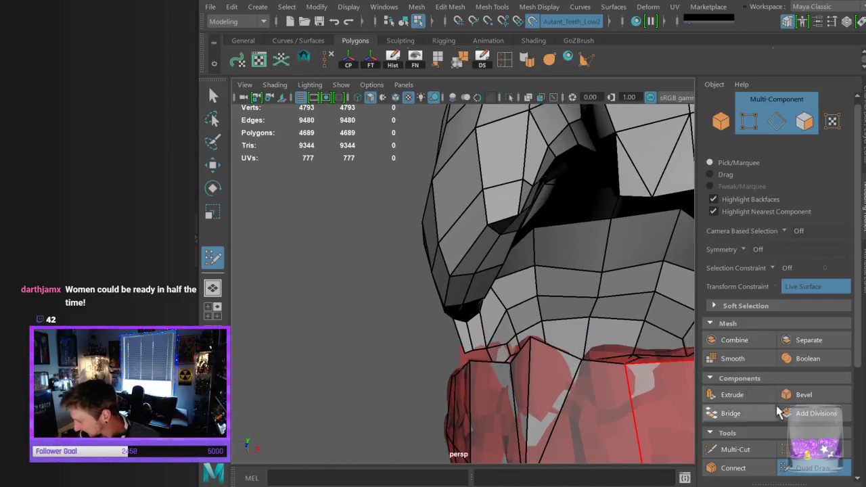
pyautogui.click(825, 462)
pyautogui.click(814, 449)
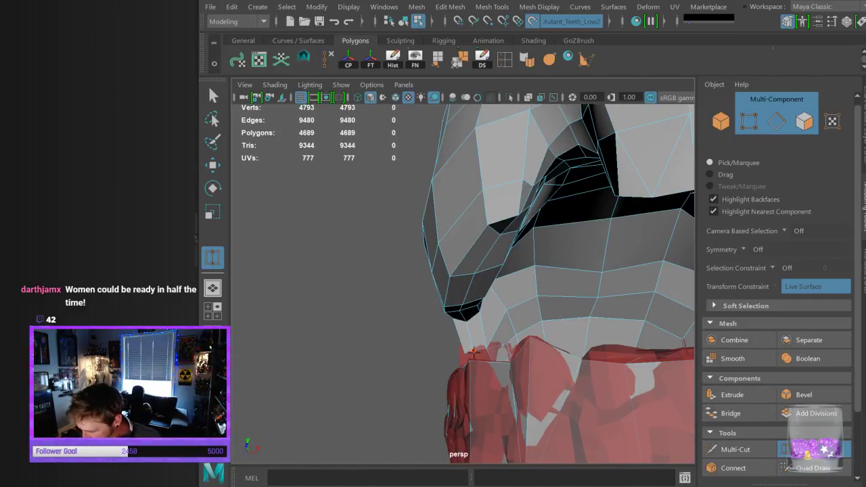
pyautogui.keyDown('alt'); pyautogui.moveTo(533, 363); pyautogui.dragTo(527, 362); pyautogui.keyUp('alt')
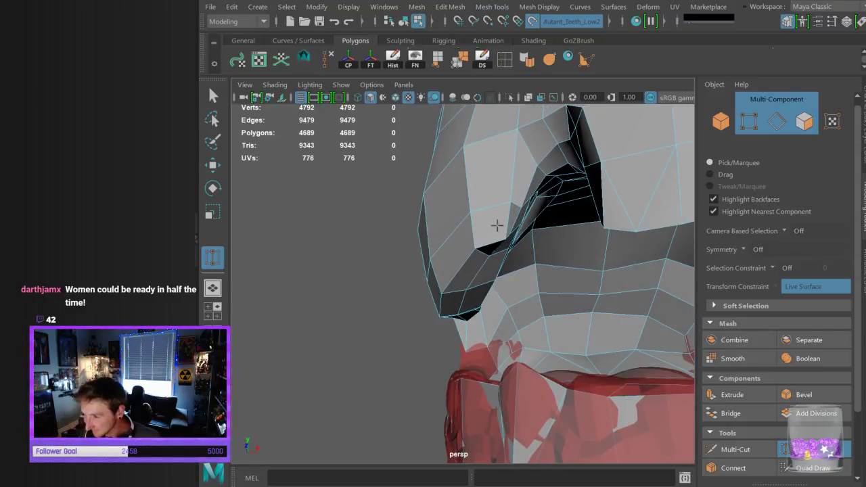
# Multi-Cut an edge diagonally across the outer rear corner face, running down from the upper jaw's edge
pyautogui.click(736, 449)
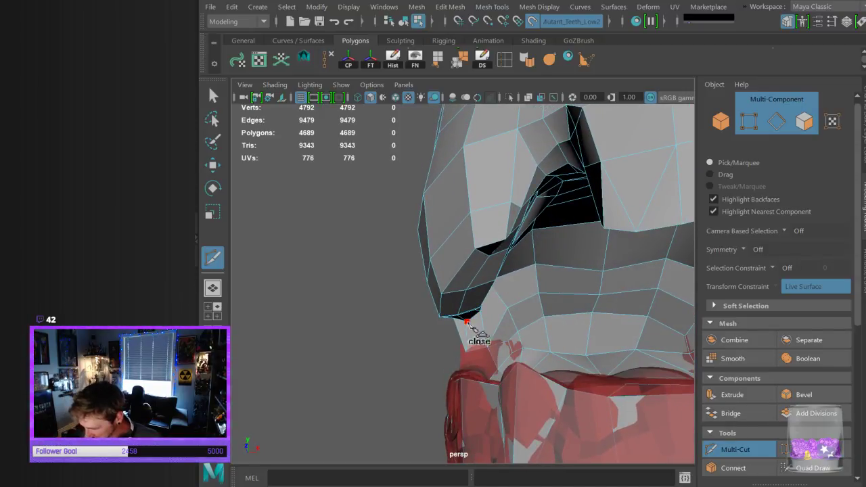
pyautogui.click(487, 348)
pyautogui.rightClick(490, 369)
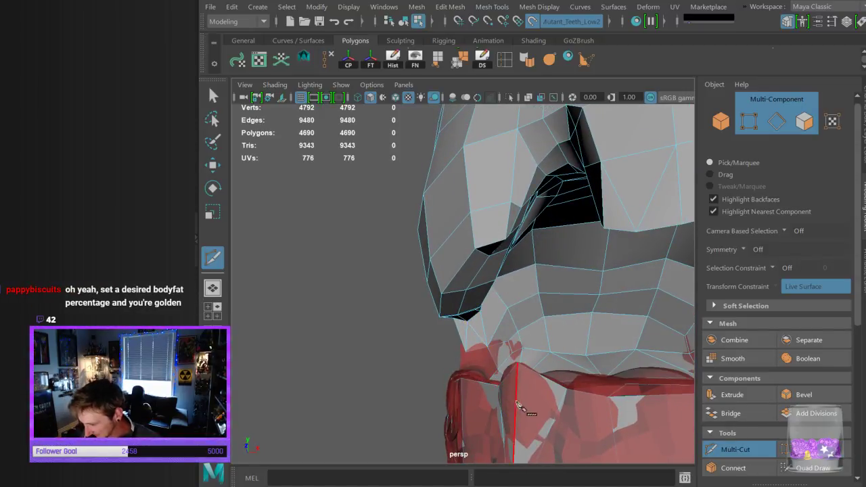
# Leave Quad Draw and use Append to Polygon to add a quad across the gap between the jaws at the outer rear corner
pyautogui.click(810, 471)
pyautogui.moveTo(614, 345)
pyautogui.keyDown('alt'); pyautogui.mouseDown()
pyautogui.moveTo(607, 405)
pyautogui.moveTo(606, 390)
pyautogui.mouseUp(); pyautogui.keyUp('alt')
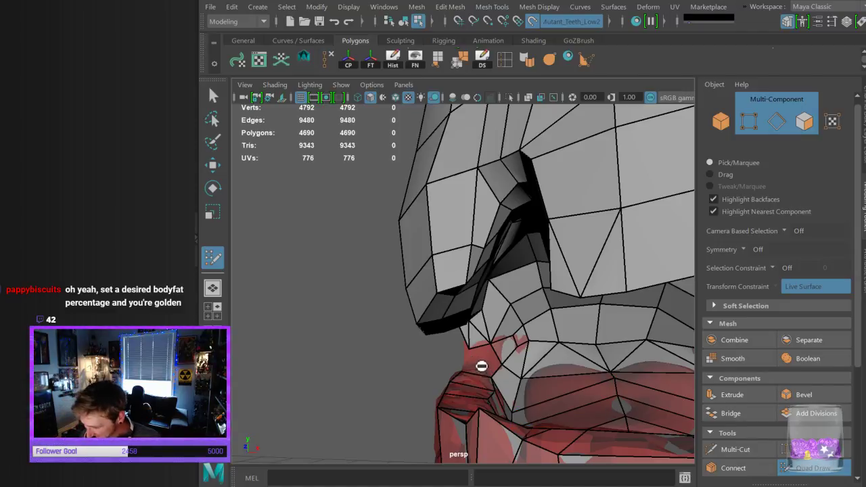
pyautogui.moveTo(515, 358)
pyautogui.keyDown('alt'); pyautogui.mouseDown()
pyautogui.moveTo(503, 360)
pyautogui.moveTo(521, 358)
pyautogui.mouseUp(); pyautogui.keyUp('alt')
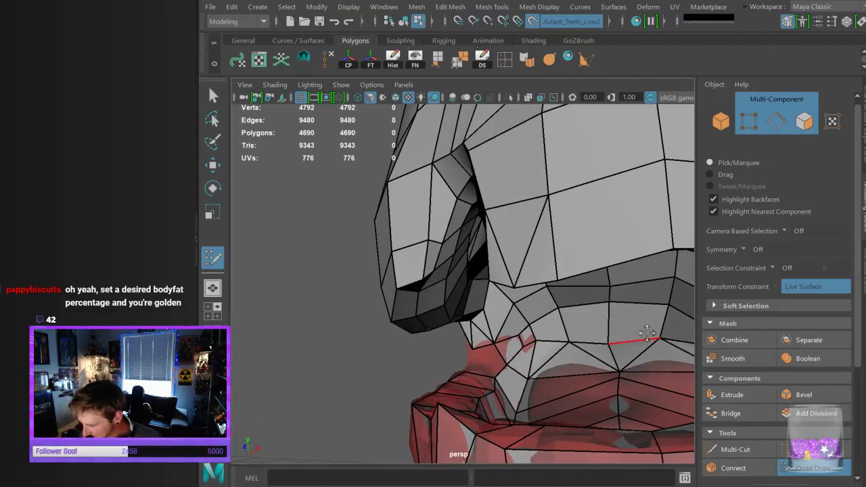
pyautogui.click(439, 59)
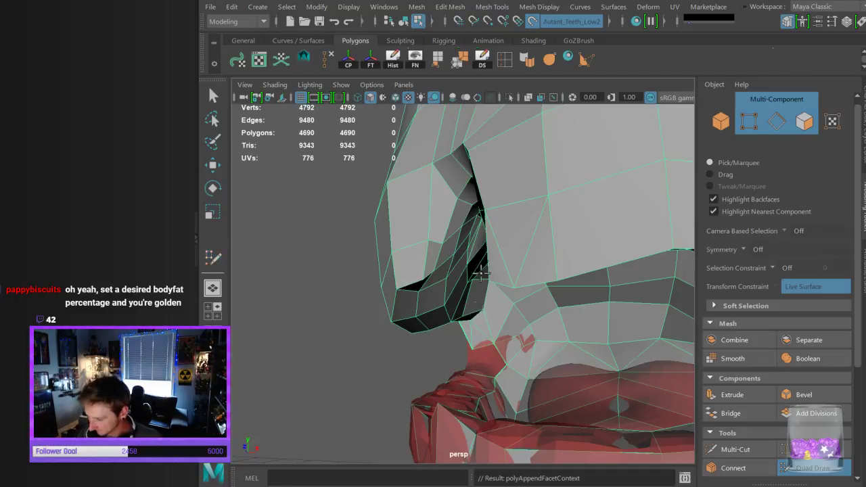
pyautogui.press('Return')
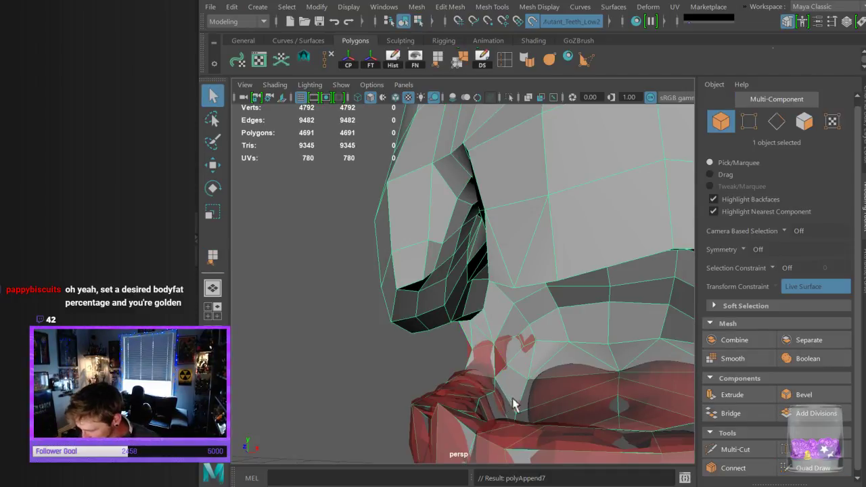
# Append a triangle beside the new quad to close the remaining gap at the rear corner
pyautogui.scroll(5, 576, 386)
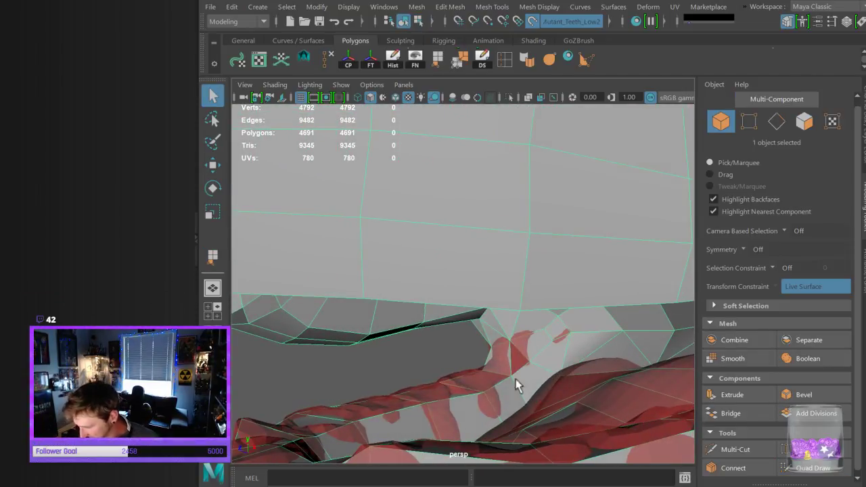
pyautogui.press('g')
pyautogui.click(519, 361)
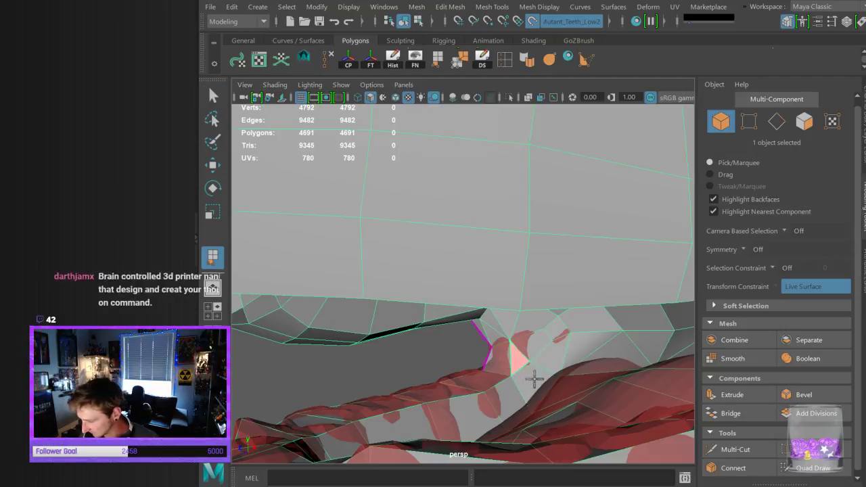
pyautogui.press('Return')
pyautogui.scroll(-5, 556, 367)
pyautogui.keyDown('alt'); pyautogui.moveTo(557, 367); pyautogui.dragTo(616, 370); pyautogui.keyUp('alt')
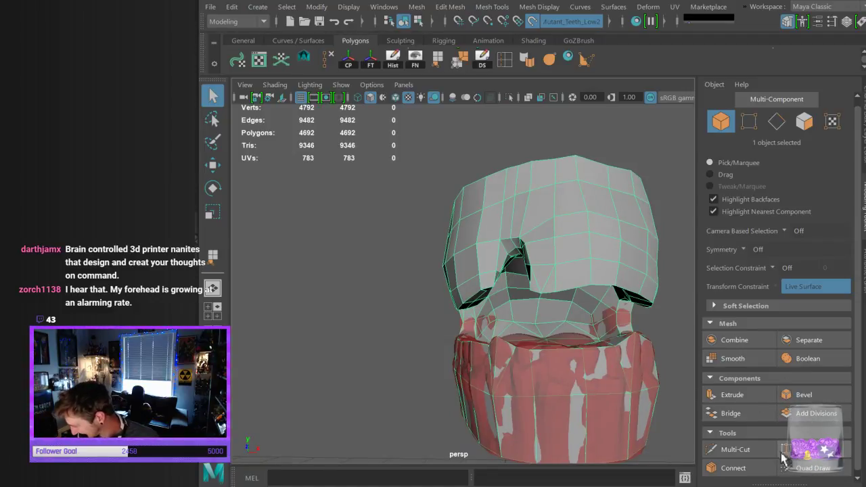
# Activate Quad Draw and examine the filled rear corner and both jaws' connection from several angles
pyautogui.click(817, 471)
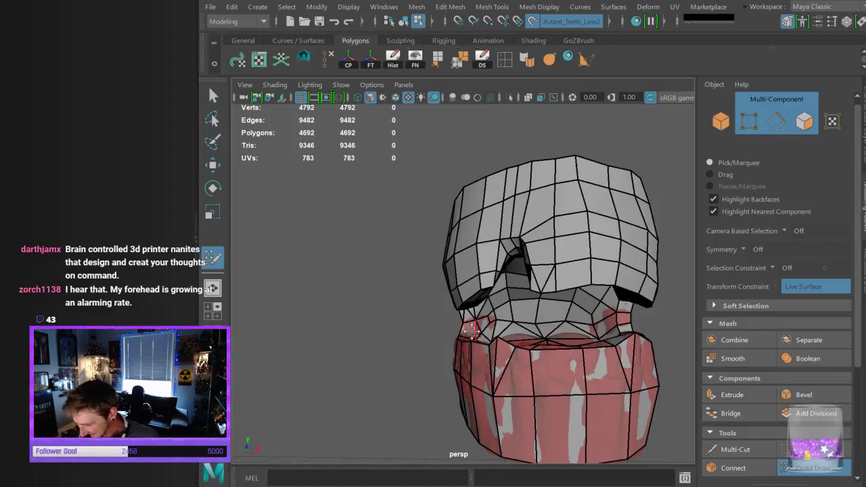
pyautogui.scroll(6, 473, 331)
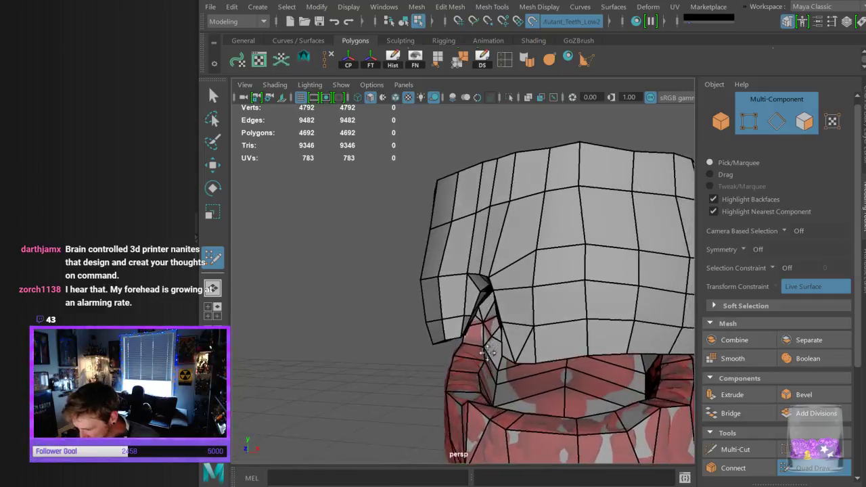
pyautogui.scroll(6, 497, 345)
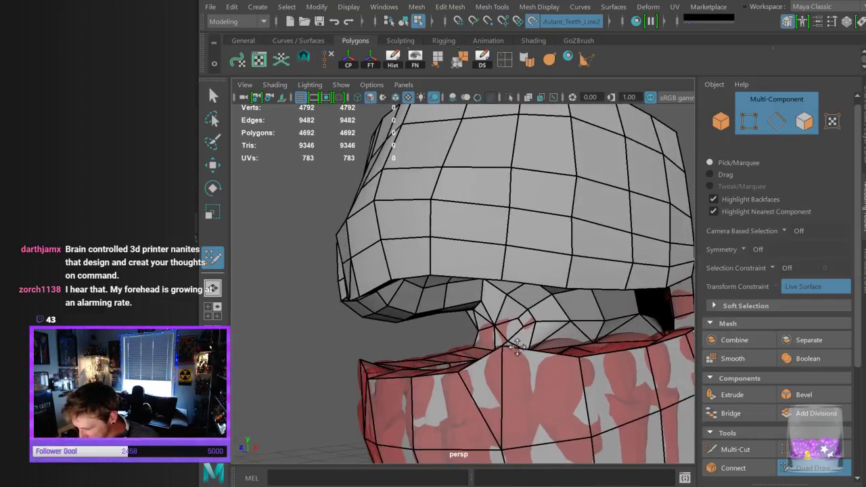
pyautogui.moveTo(502, 362)
pyautogui.keyDown('alt'); pyautogui.mouseDown()
pyautogui.moveTo(617, 363)
pyautogui.moveTo(500, 379)
pyautogui.mouseUp(); pyautogui.keyUp('alt')
pyautogui.scroll(-5, 514, 380)
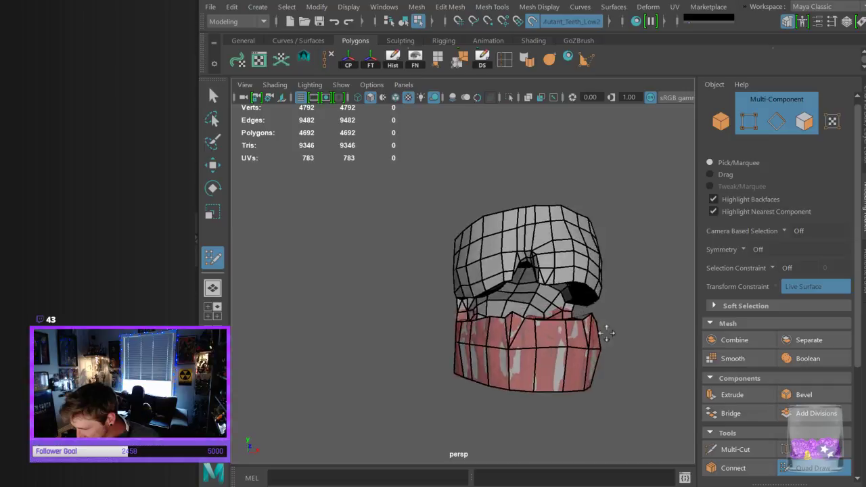
pyautogui.moveTo(598, 346)
pyautogui.keyDown('alt'); pyautogui.mouseDown()
pyautogui.moveTo(571, 341)
pyautogui.moveTo(596, 349)
pyautogui.mouseUp(); pyautogui.keyUp('alt')
pyautogui.scroll(4, 547, 361)
pyautogui.keyDown('alt'); pyautogui.moveTo(547, 361); pyautogui.dragTo(601, 380); pyautogui.keyUp('alt')
pyautogui.scroll(4, 528, 354)
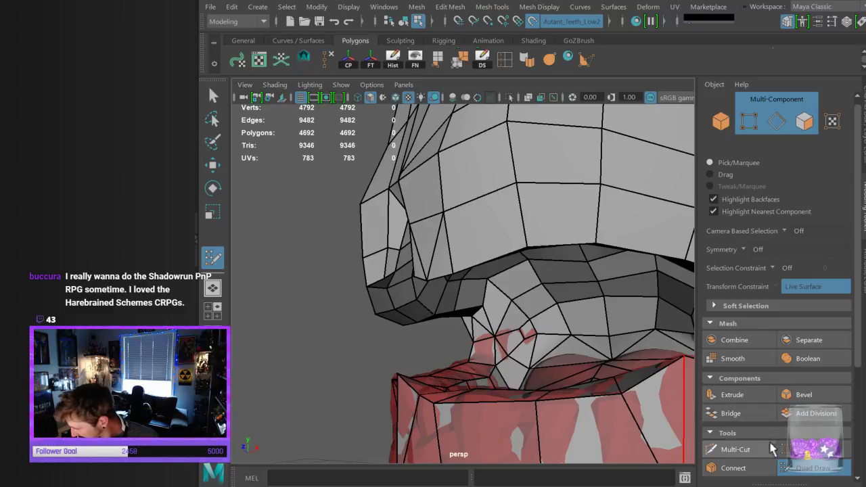
# Multi-Cut an edge across the rear corner patch, running from its inner side through to the open outer edge
pyautogui.click(744, 448)
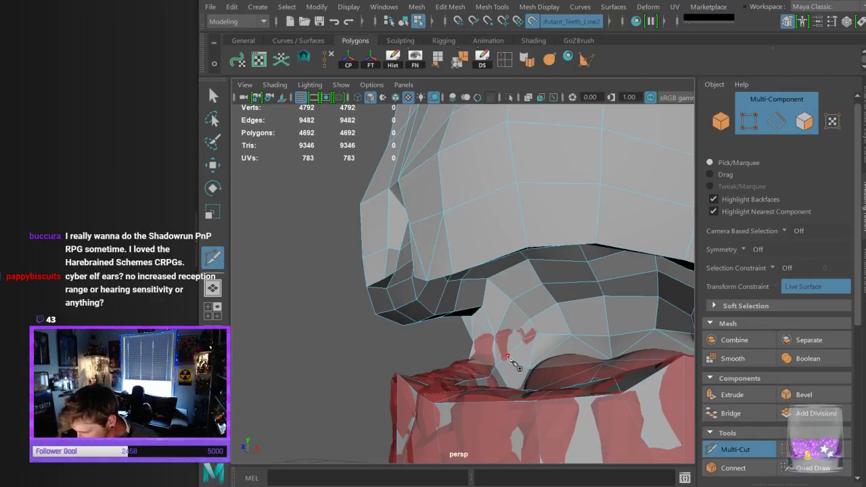
pyautogui.click(524, 340)
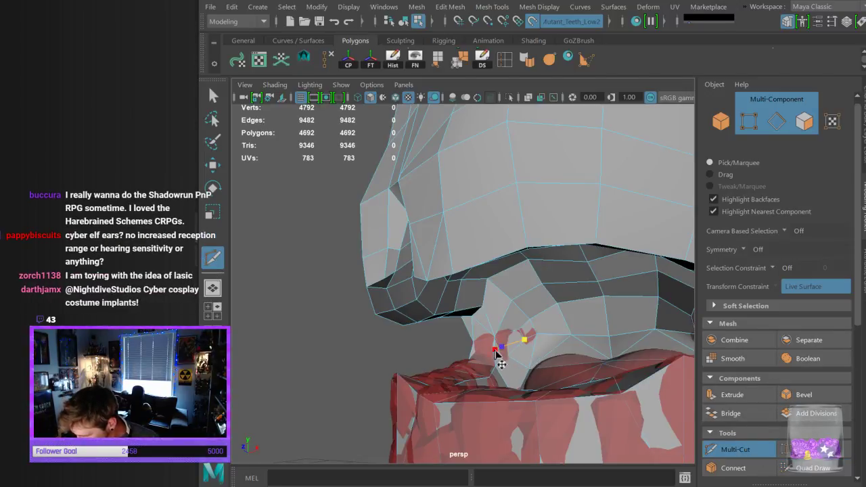
pyautogui.click(472, 353)
pyautogui.rightClick(472, 353)
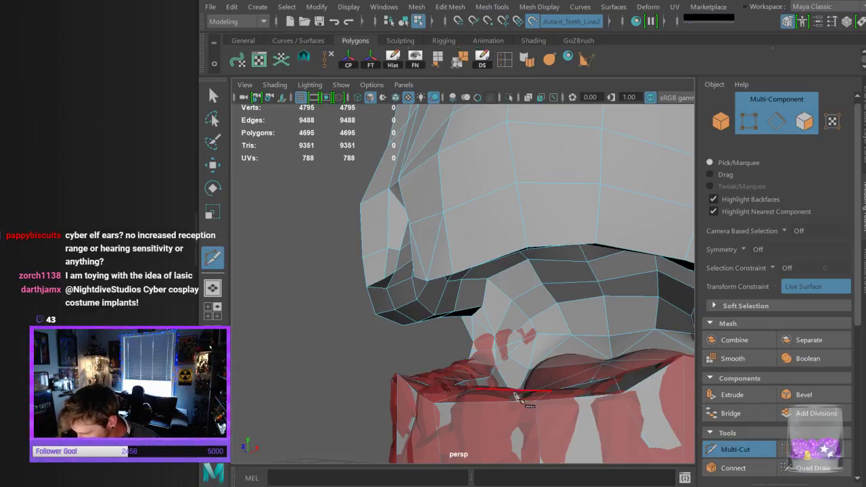
# Return to Quad Draw and examine the edge flow around the newly cut rear corner
pyautogui.click(814, 468)
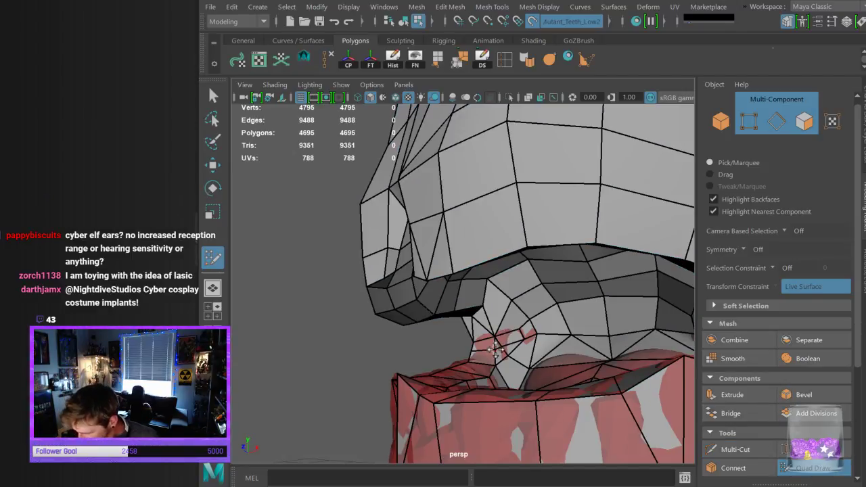
pyautogui.keyDown('alt'); pyautogui.moveTo(476, 352); pyautogui.dragTo(502, 349); pyautogui.keyUp('alt')
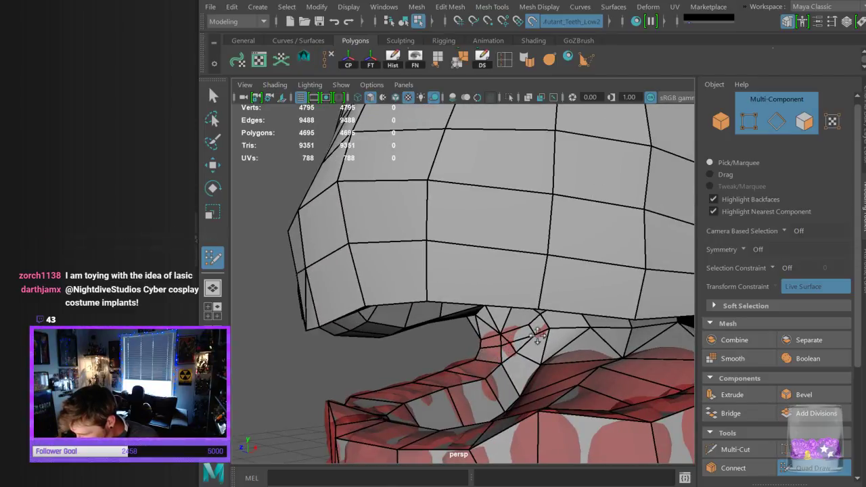
pyautogui.moveTo(529, 327)
pyautogui.keyDown('alt'); pyautogui.mouseDown()
pyautogui.moveTo(514, 330)
pyautogui.moveTo(522, 315)
pyautogui.mouseUp(); pyautogui.keyUp('alt')
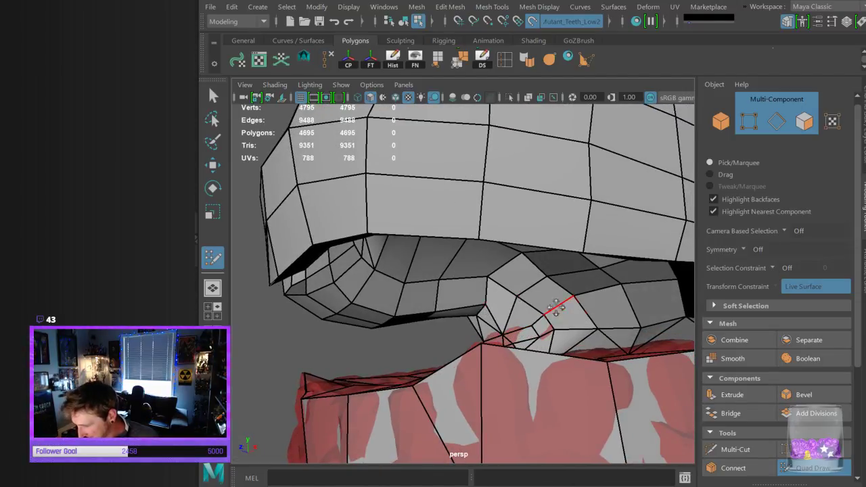
pyautogui.scroll(-6, 505, 379)
pyautogui.keyDown('alt'); pyautogui.moveTo(489, 361); pyautogui.dragTo(524, 373); pyautogui.keyUp('alt')
pyautogui.scroll(5, 513, 367)
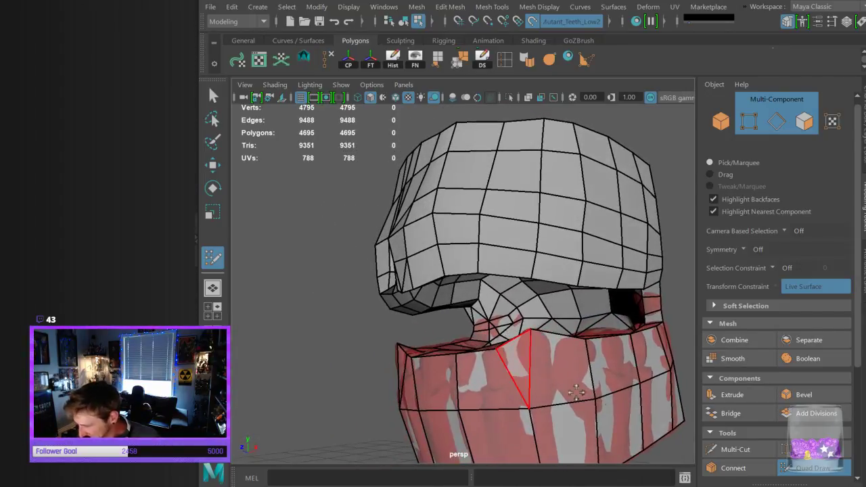
# Target-weld the extra vertices around the new cut at the rear corner between the jaws
pyautogui.click(812, 467)
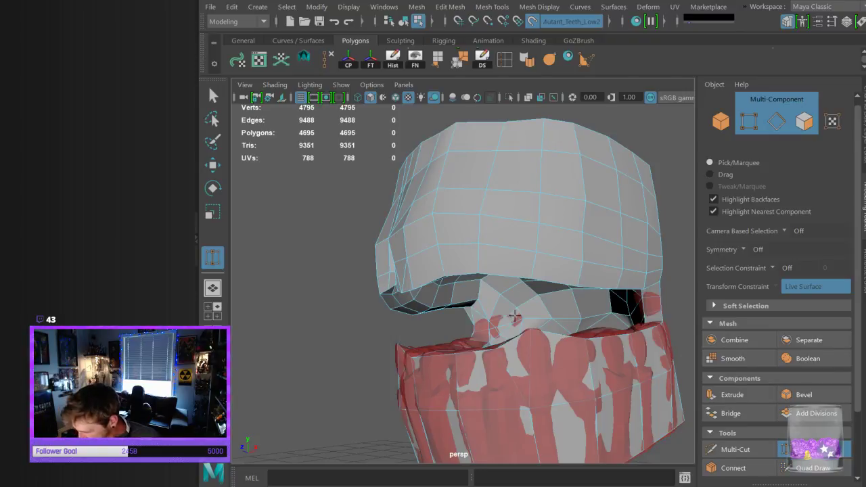
pyautogui.keyDown('alt'); pyautogui.moveTo(551, 323); pyautogui.dragTo(555, 358); pyautogui.keyUp('alt')
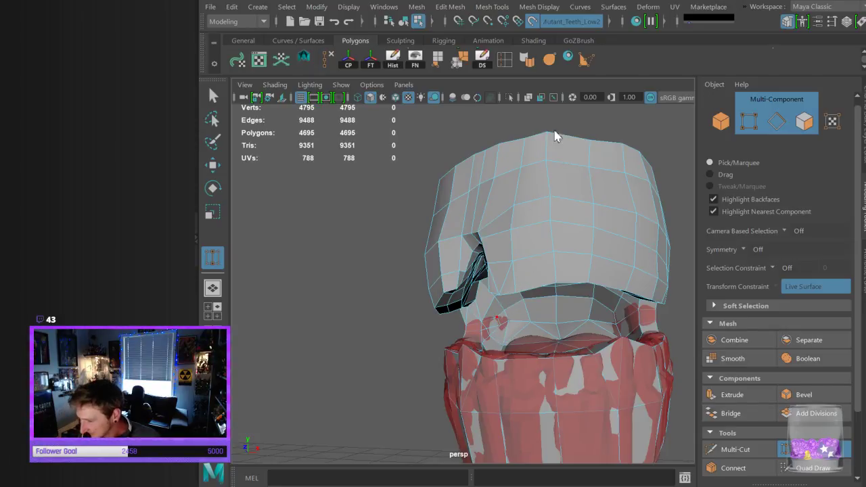
pyautogui.press('q')
pyautogui.click(514, 312)
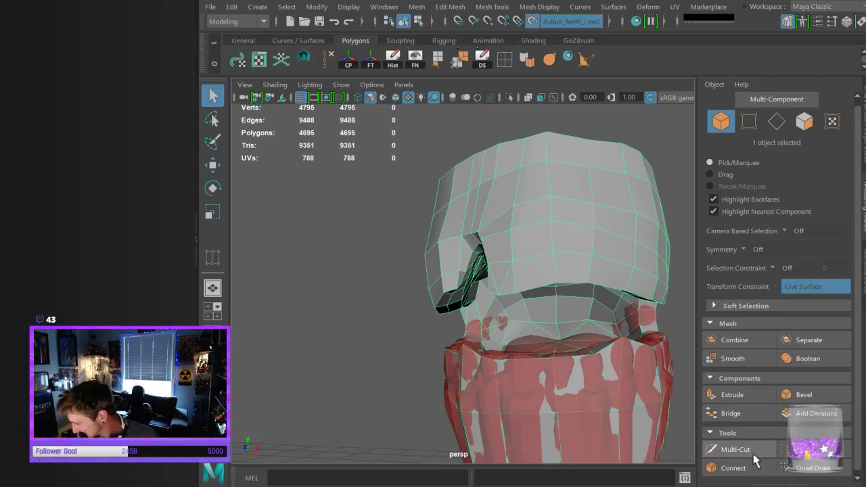
pyautogui.press('y')
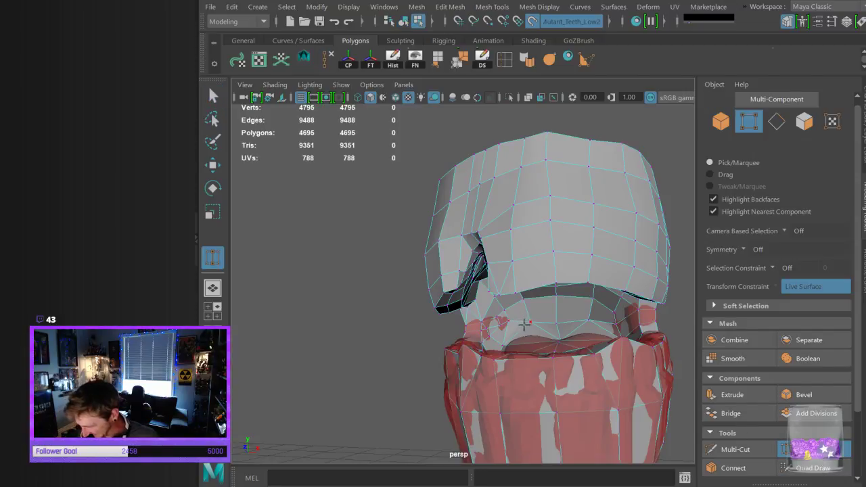
pyautogui.scroll(5, 524, 325)
pyautogui.moveTo(529, 343); pyautogui.dragTo(507, 387)
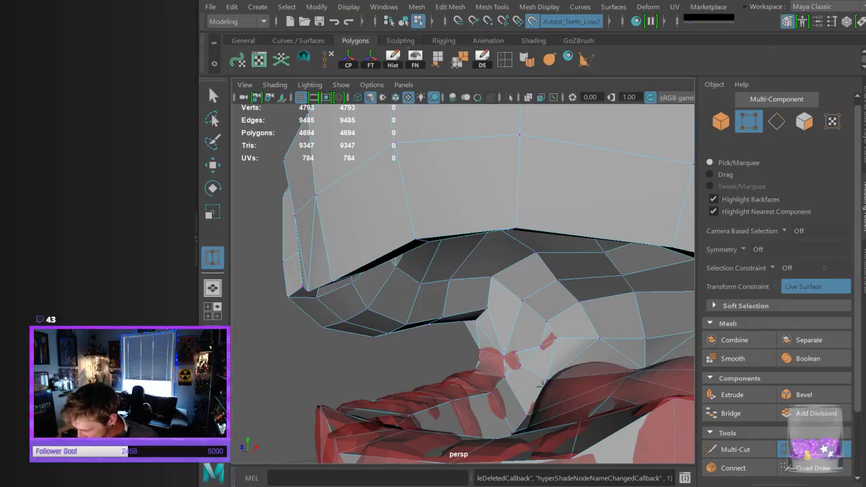
# Undo the last vertex welds at the rear corner, check the corner and leave Target Weld for object mode
pyautogui.hotkey('ctrl', 'z')
pyautogui.hotkey('ctrl', 'z')
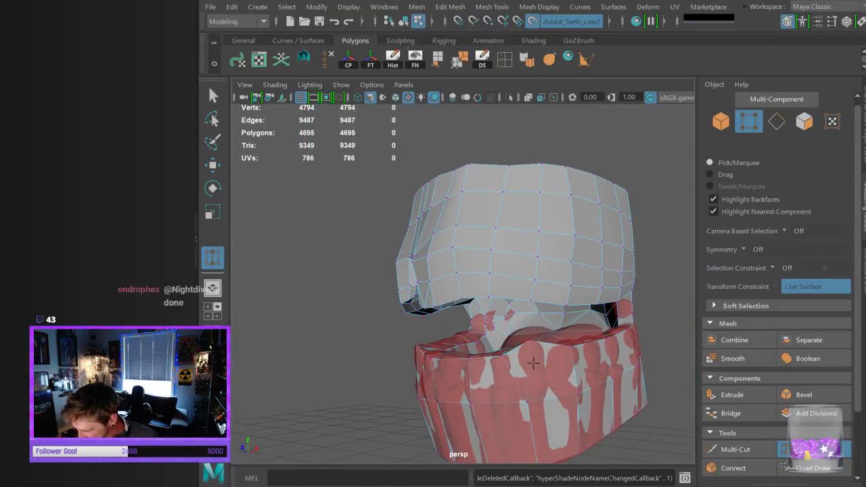
pyautogui.hotkey('ctrl', 'z')
pyautogui.keyDown('alt'); pyautogui.moveTo(528, 367); pyautogui.dragTo(557, 367); pyautogui.keyUp('alt')
pyautogui.scroll(3, 506, 342)
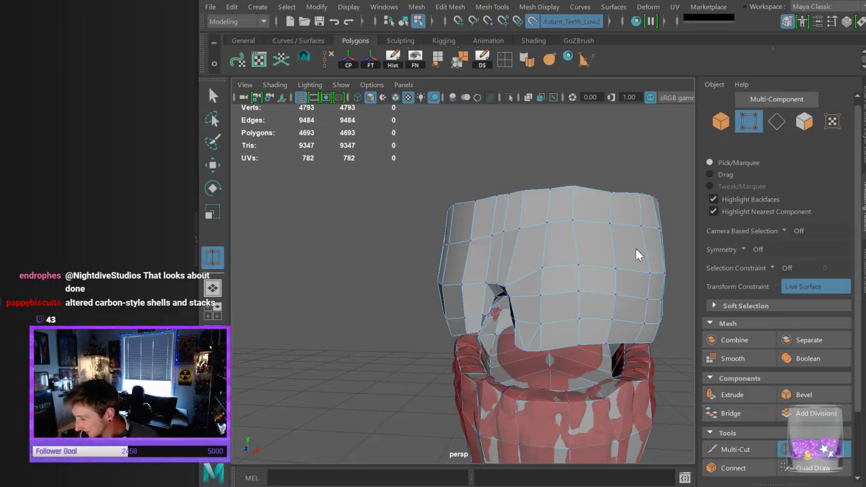
pyautogui.press('F8')
pyautogui.press('q')
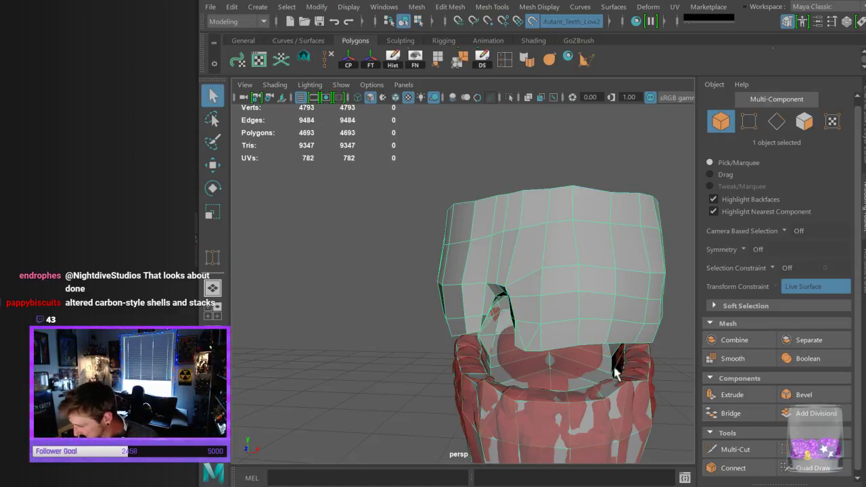
# Activate Quad Draw and inspect the joined upper and lower jaws from above, behind and the side
pyautogui.click(810, 467)
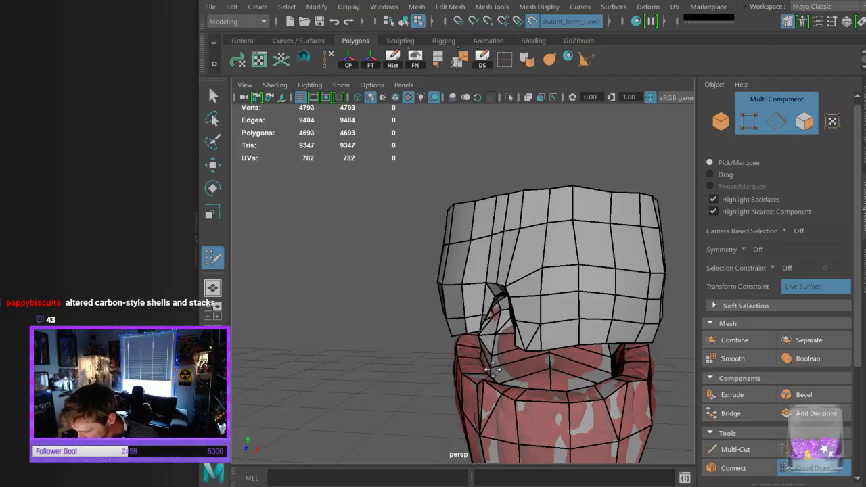
pyautogui.moveTo(509, 378)
pyautogui.keyDown('alt'); pyautogui.mouseDown()
pyautogui.moveTo(488, 387)
pyautogui.moveTo(478, 411)
pyautogui.mouseUp(); pyautogui.keyUp('alt')
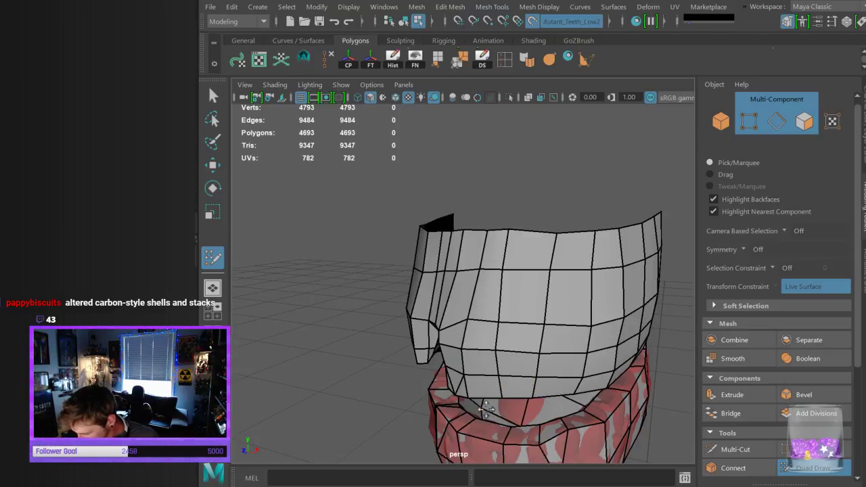
pyautogui.scroll(-4, 487, 408)
pyautogui.keyDown('alt'); pyautogui.moveTo(543, 379); pyautogui.dragTo(560, 381); pyautogui.keyUp('alt')
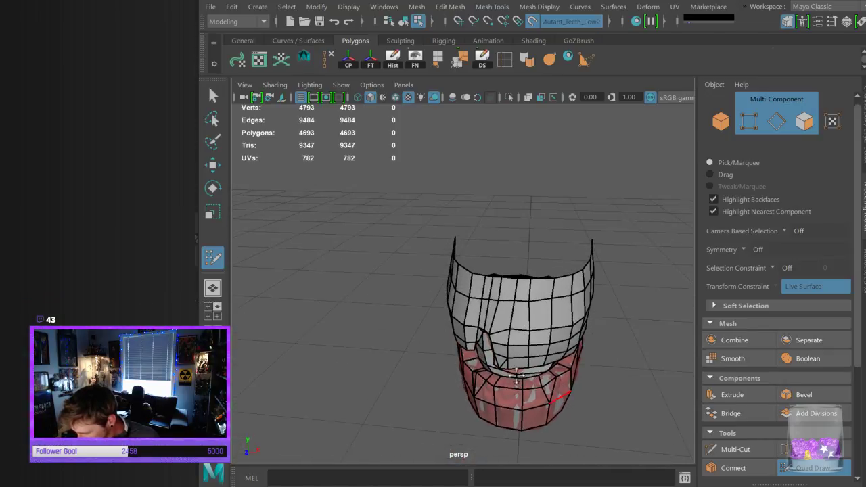
pyautogui.keyDown('alt'); pyautogui.moveTo(489, 366); pyautogui.dragTo(537, 342); pyautogui.keyUp('alt')
pyautogui.scroll(3, 527, 359)
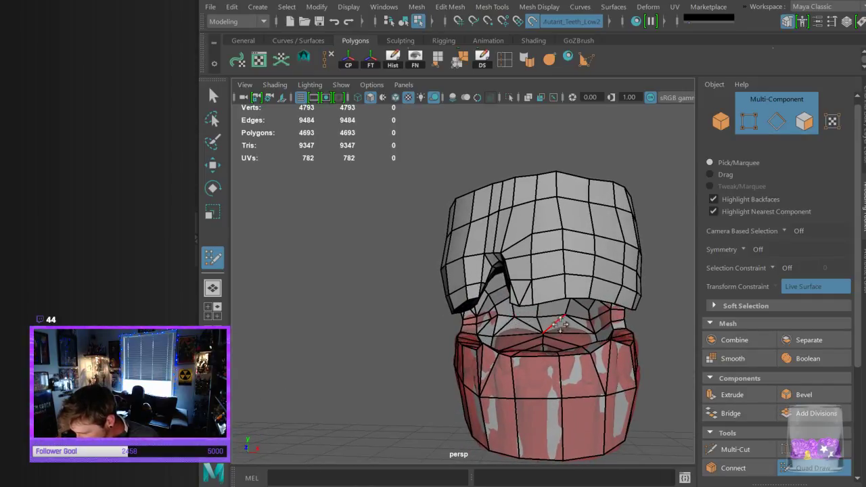
pyautogui.moveTo(600, 337)
pyautogui.keyDown('alt'); pyautogui.mouseDown()
pyautogui.moveTo(623, 347)
pyautogui.moveTo(668, 343)
pyautogui.moveTo(604, 341)
pyautogui.mouseUp(); pyautogui.keyUp('alt')
pyautogui.keyDown('alt'); pyautogui.moveTo(604, 343); pyautogui.dragTo(618, 354, button='right'); pyautogui.keyUp('alt')
pyautogui.keyDown('alt'); pyautogui.moveTo(619, 354); pyautogui.dragTo(585, 327); pyautogui.keyUp('alt')
# Return to object mode, select the low-poly teeth mesh and save the scene
pyautogui.moveTo(541, 251); pyautogui.dragTo(575, 120, button='right')
pyautogui.click(540, 262)
pyautogui.click(497, 281)
pyautogui.moveTo(531, 291)
pyautogui.keyDown('alt'); pyautogui.mouseDown(button='right')
pyautogui.moveTo(551, 324)
pyautogui.moveTo(551, 353)
pyautogui.mouseUp(button='right'); pyautogui.keyUp('alt')
pyautogui.hotkey('ctrl', 's')
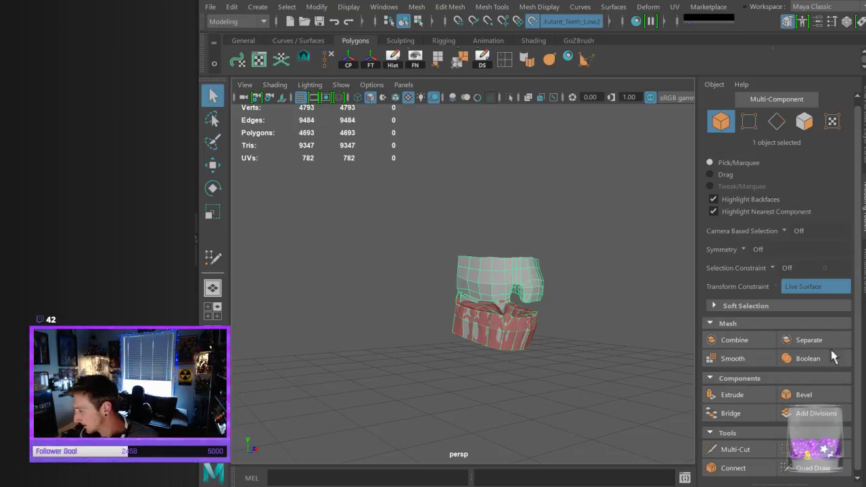
# Show the Channel Box, delete the low-poly mesh's construction history and turn off the live surface on the sculpted teeth
pyautogui.click(860, 164)
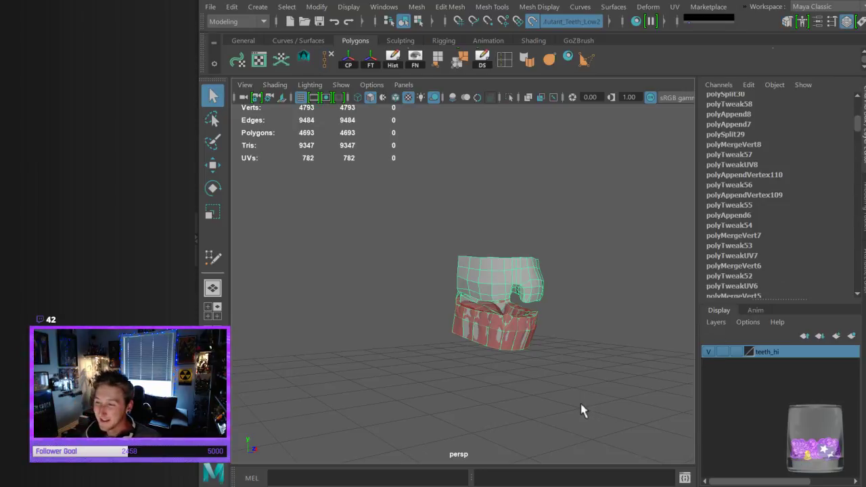
pyautogui.click(393, 58)
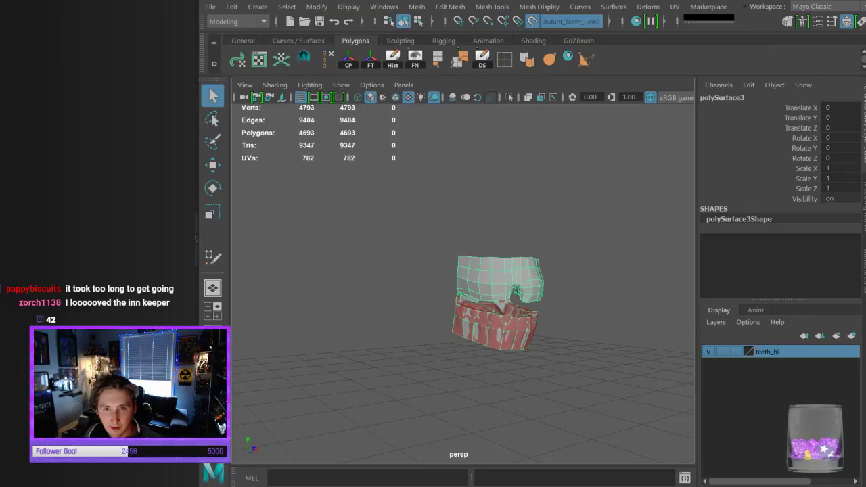
pyautogui.click(532, 22)
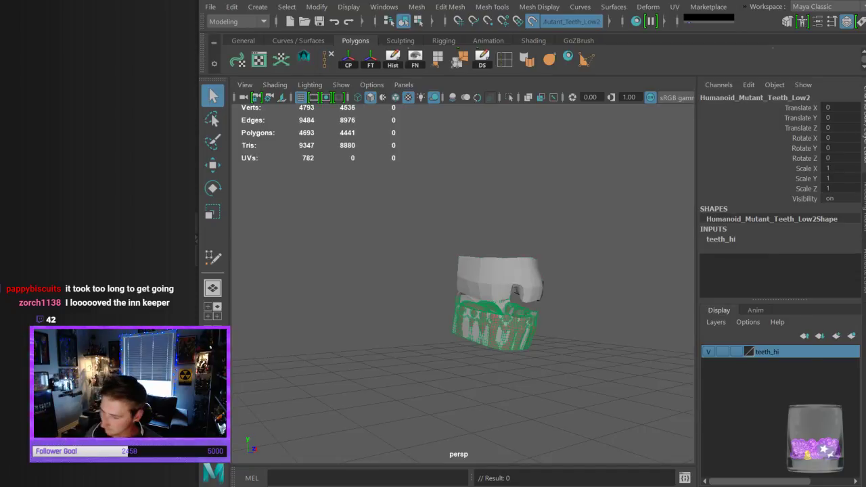
# Delete the Humanoid_Mutant_Teeth_Low2 sculpt and unhide the full Humanoid_Mutant_Teeth_Low1 sculpt, leaving nothing selected
pyautogui.press('Delete')
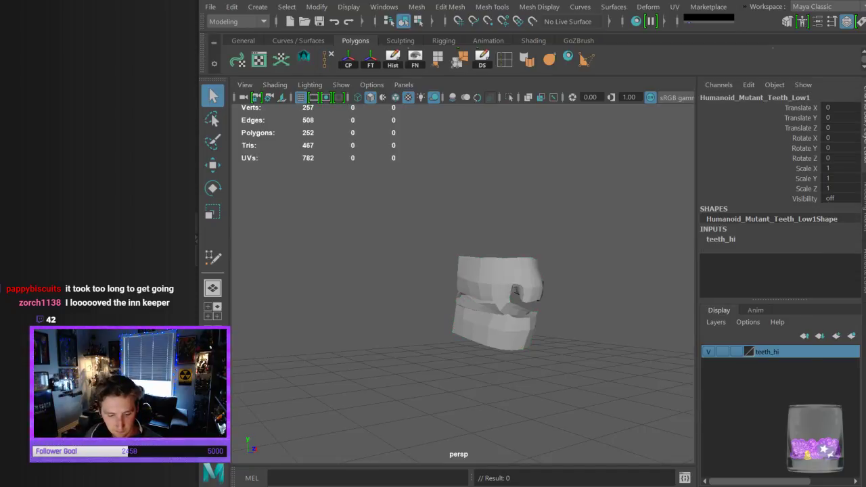
pyautogui.hotkey('shift', 'h')
pyautogui.click(457, 398)
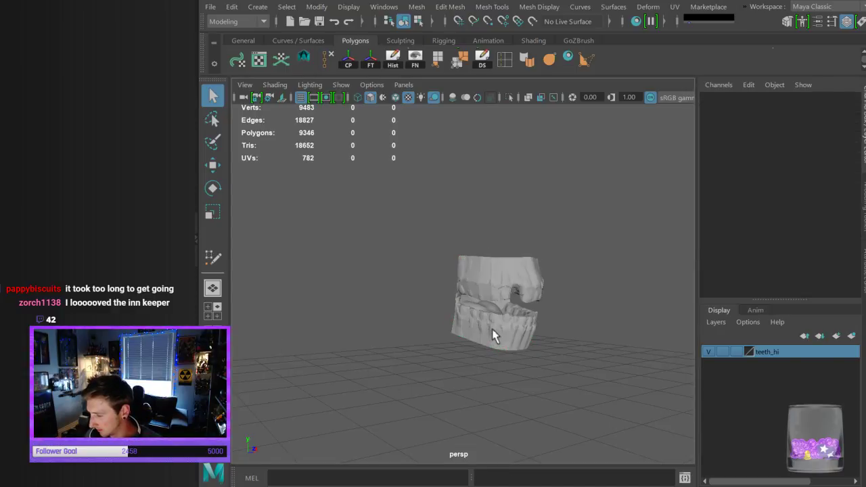
# Select the full teeth sculpt and the low-poly mesh in turn to compare their polygon counts and shapes
pyautogui.click(495, 335)
pyautogui.keyDown('alt'); pyautogui.moveTo(508, 368); pyautogui.dragTo(497, 345, button='right'); pyautogui.keyUp('alt')
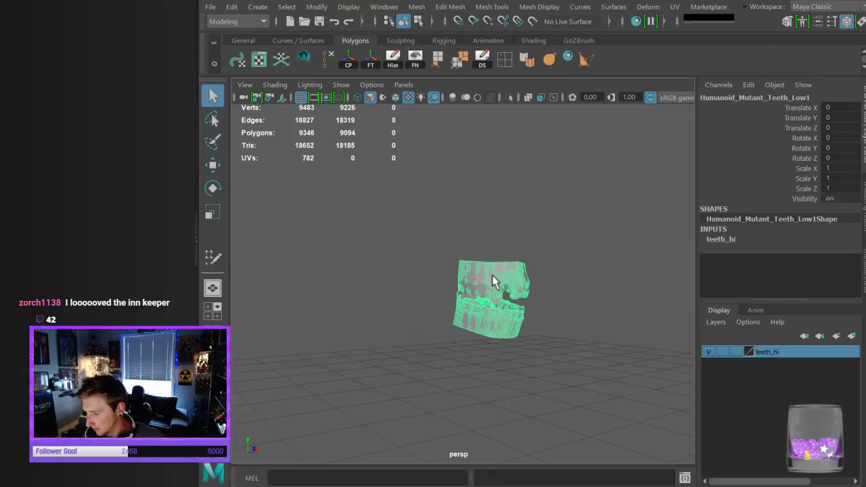
pyautogui.click(426, 280)
pyautogui.click(471, 279)
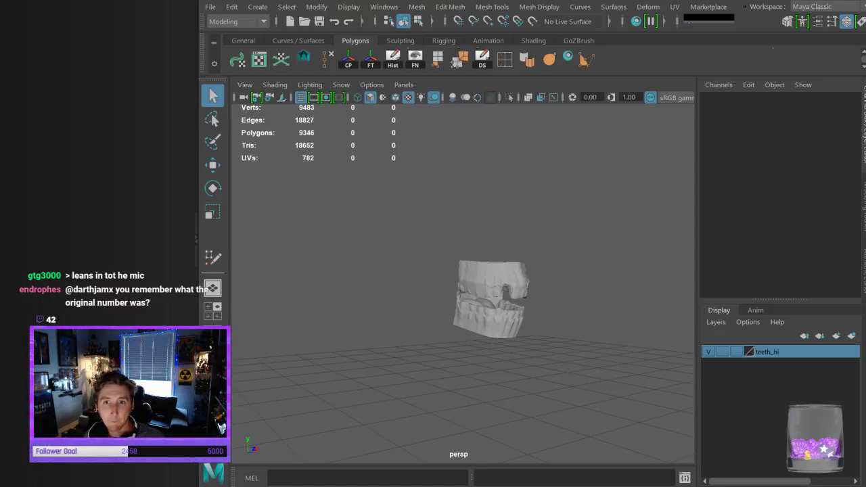
pyautogui.click(491, 281)
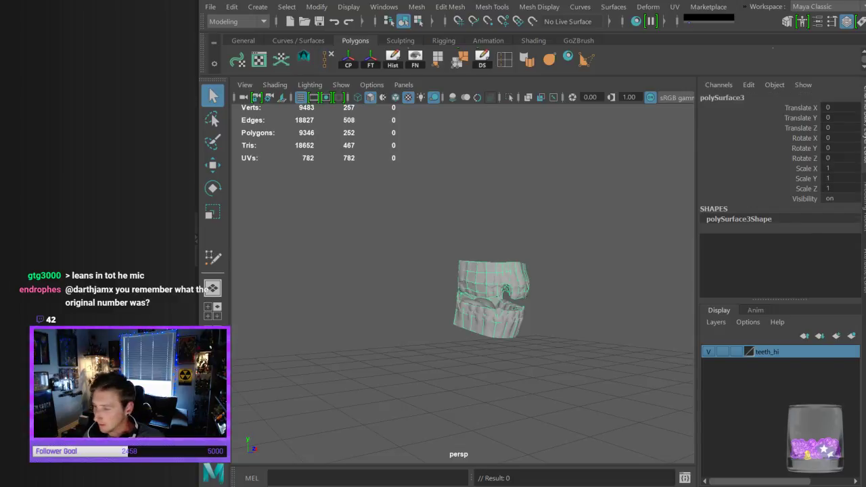
pyautogui.moveTo(501, 305)
pyautogui.keyDown('alt'); pyautogui.mouseDown()
pyautogui.moveTo(507, 300)
pyautogui.moveTo(473, 284)
pyautogui.moveTo(412, 296)
pyautogui.moveTo(437, 325)
pyautogui.moveTo(491, 290)
pyautogui.moveTo(501, 303)
pyautogui.moveTo(491, 311)
pyautogui.moveTo(514, 271)
pyautogui.moveTo(500, 290)
pyautogui.mouseUp(); pyautogui.keyUp('alt')
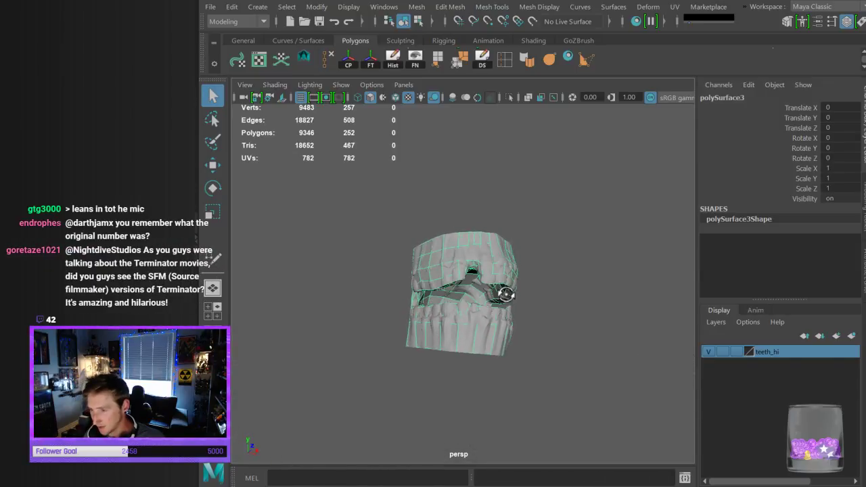
pyautogui.click(470, 340)
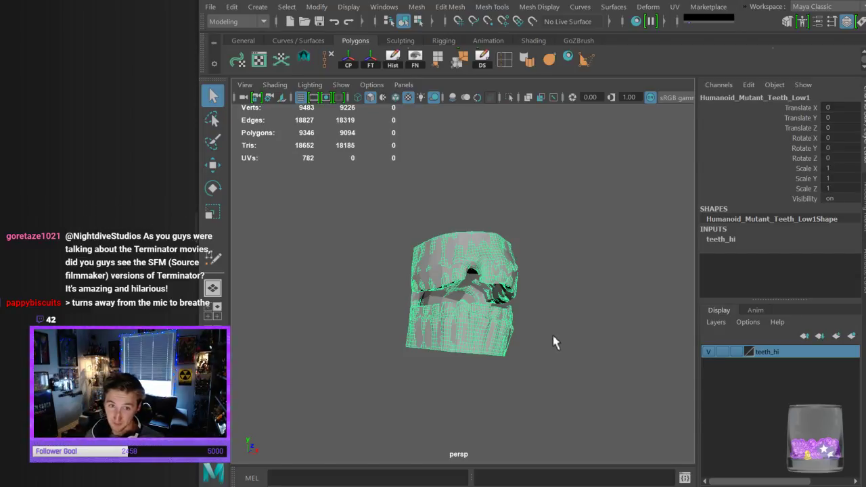
pyautogui.click(551, 314)
pyautogui.click(471, 283)
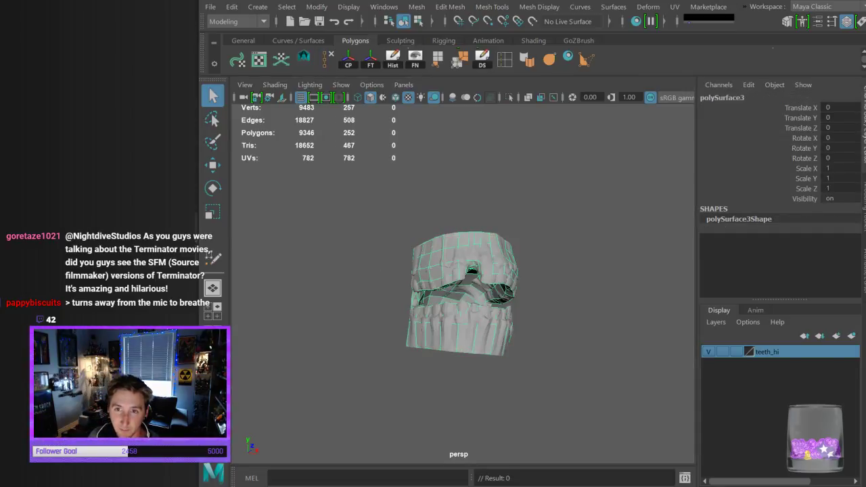
# Delete the Humanoid_Mutant_Teeth_Low1 sculpt, check the remaining low-poly teeth from the front and side, and select them
pyautogui.press('Left')
pyautogui.press('Right')
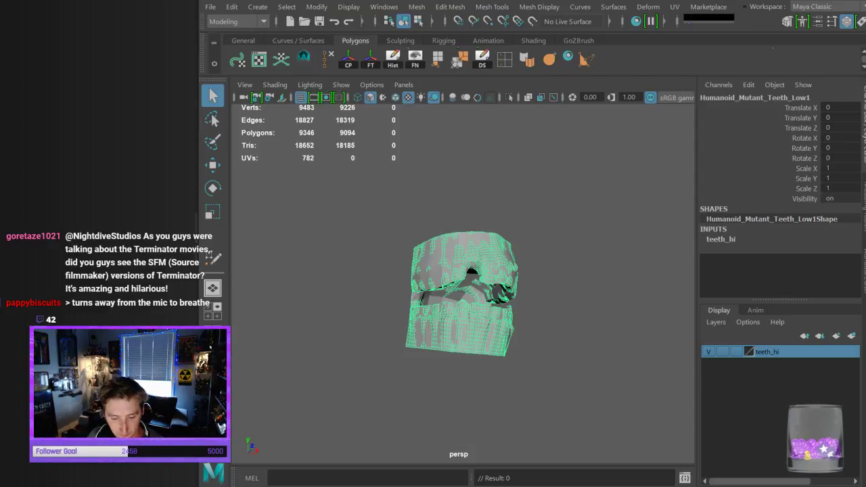
pyautogui.press('Delete')
pyautogui.click(410, 302)
pyautogui.keyDown('alt'); pyautogui.moveTo(405, 306); pyautogui.dragTo(491, 344); pyautogui.keyUp('alt')
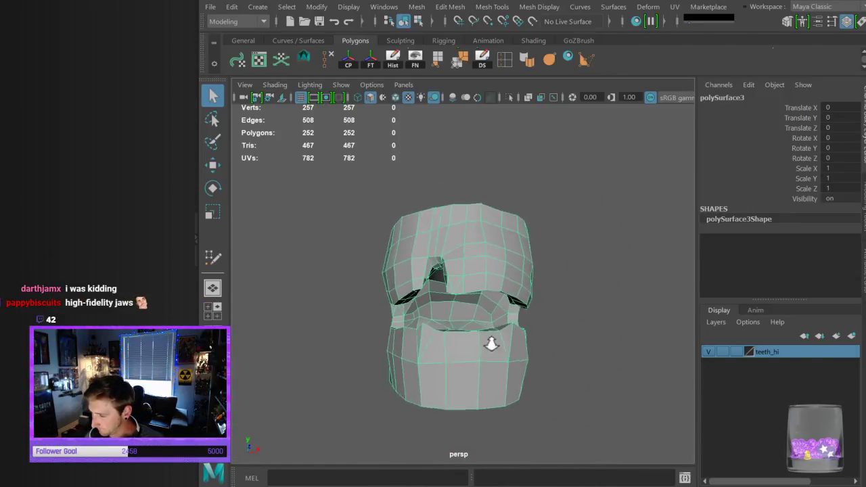
pyautogui.click(553, 278)
pyautogui.keyDown('alt'); pyautogui.moveTo(561, 286); pyautogui.dragTo(491, 297); pyautogui.keyUp('alt')
pyautogui.click(492, 299)
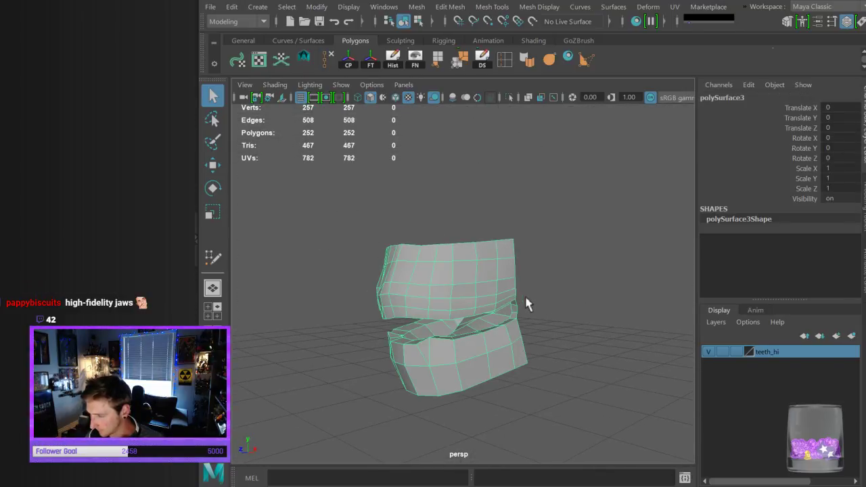
# Try to soften the low-poly teeth's edges twice with the custom edge-softening command, checking the shading and reselecting the mesh
pyautogui.click(531, 65)
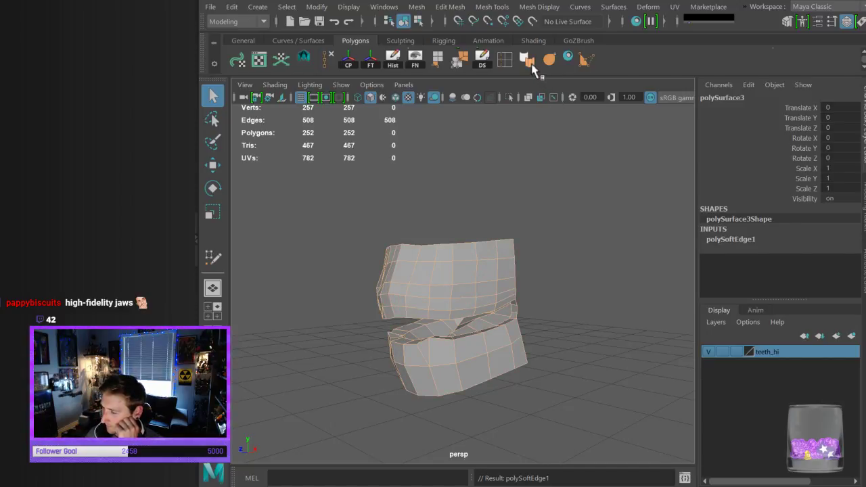
pyautogui.click(512, 189)
pyautogui.click(483, 267)
pyautogui.click(526, 61)
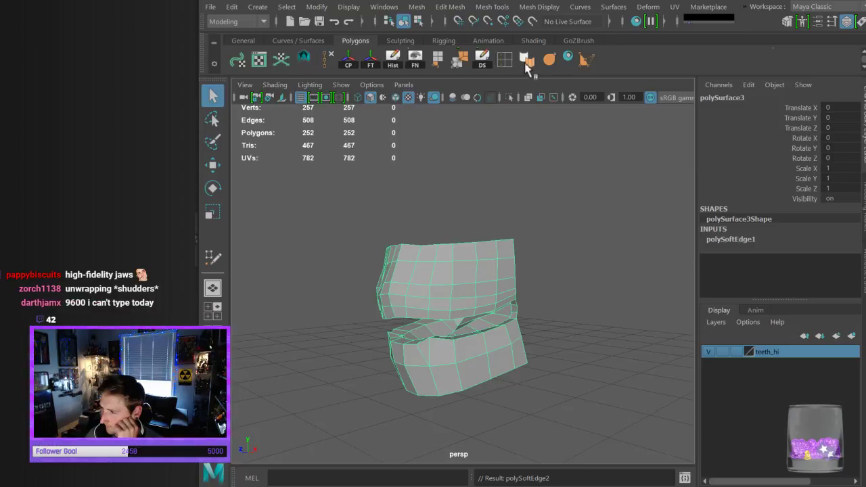
pyautogui.click(501, 198)
pyautogui.click(469, 269)
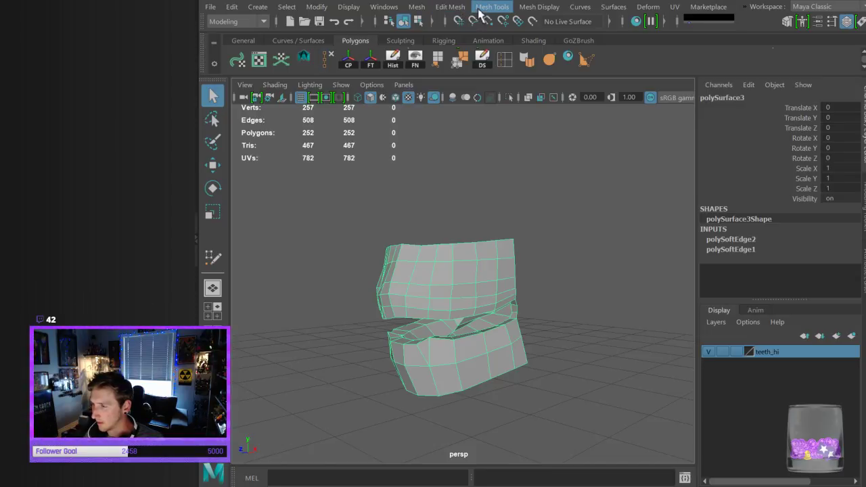
# Try to set up a Soften Edge shortcut on the Polygons shelf and apply edge softening to the low-poly teeth again
pyautogui.keyDown('ctrl'); pyautogui.keyDown('shift'); pyautogui.click(559, 134); pyautogui.keyUp('shift'); pyautogui.keyUp('ctrl')
pyautogui.click(493, 143)
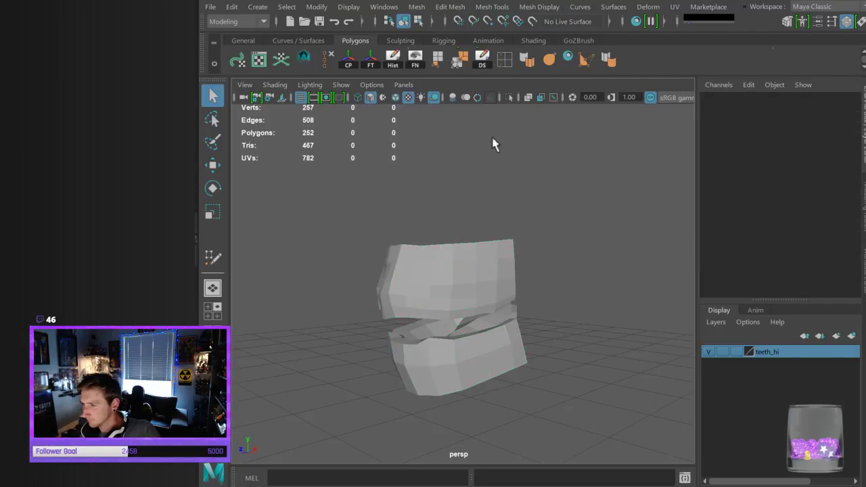
pyautogui.moveTo(605, 58); pyautogui.dragTo(544, 71, button='middle')
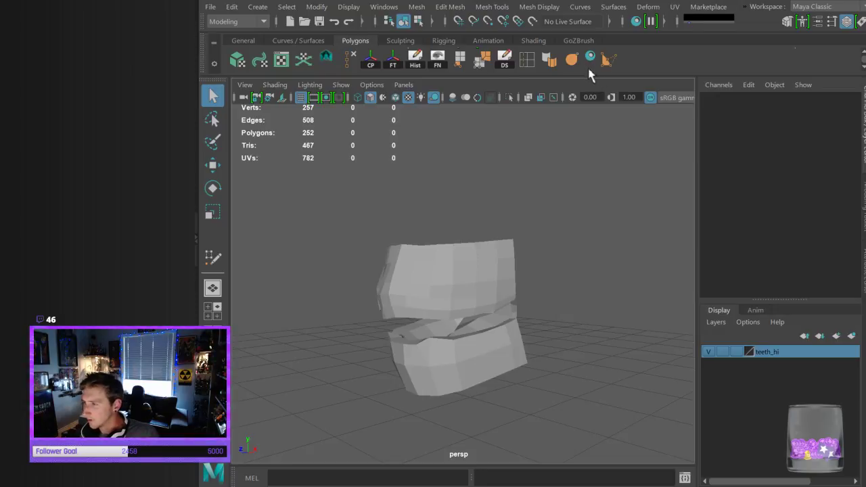
pyautogui.click(472, 280)
pyautogui.click(549, 61)
pyautogui.click(519, 190)
pyautogui.click(494, 267)
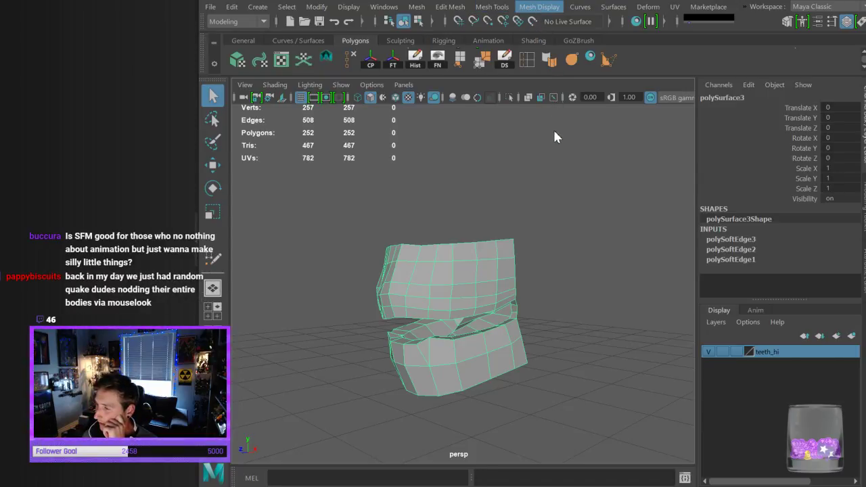
# Apply Soften Edge to the whole low-poly teeth mesh and delete its construction history
pyautogui.click(532, 195)
pyautogui.moveTo(466, 283)
pyautogui.keyDown('alt'); pyautogui.mouseDown()
pyautogui.moveTo(493, 286)
pyautogui.moveTo(522, 275)
pyautogui.moveTo(543, 243)
pyautogui.moveTo(485, 261)
pyautogui.moveTo(469, 286)
pyautogui.mouseUp(); pyautogui.keyUp('alt')
pyautogui.click(469, 286)
pyautogui.keyDown('alt'); pyautogui.moveTo(562, 263); pyautogui.dragTo(435, 149); pyautogui.keyUp('alt')
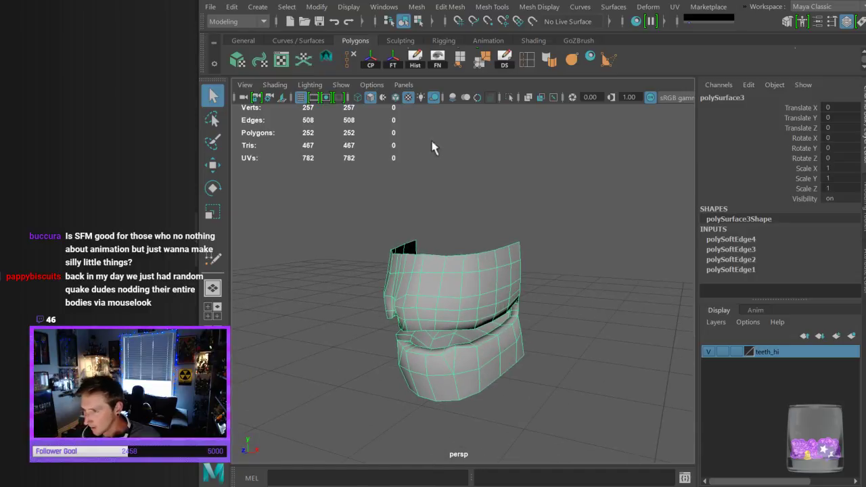
pyautogui.click(420, 65)
pyautogui.moveTo(543, 214)
pyautogui.keyDown('alt'); pyautogui.mouseDown(button='right')
pyautogui.moveTo(525, 183)
pyautogui.moveTo(537, 218)
pyautogui.mouseUp(button='right'); pyautogui.keyUp('alt')
pyautogui.keyDown('alt'); pyautogui.moveTo(537, 219); pyautogui.dragTo(514, 210); pyautogui.keyUp('alt')
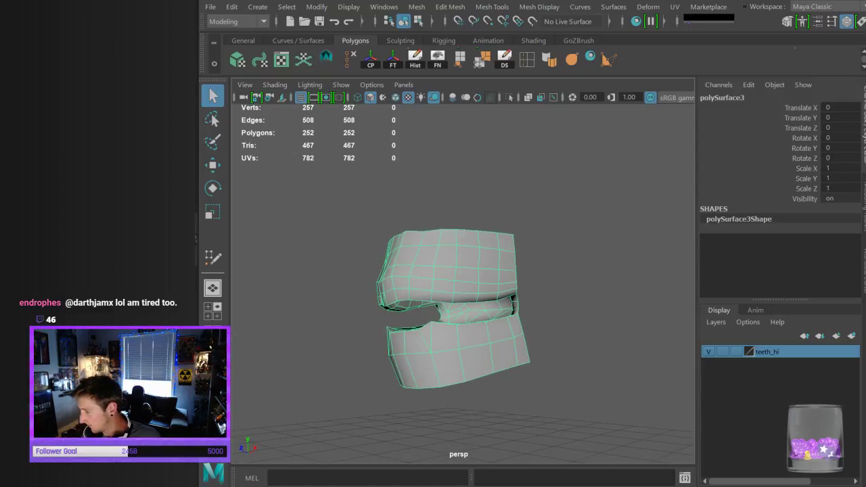
# Multi-Cut one new edge across the lower jaw's side face, from its upper rim to the middle edge loop, and return to object mode
pyautogui.click(863, 206)
pyautogui.click(734, 450)
pyautogui.click(431, 322)
pyautogui.click(457, 350)
pyautogui.press('Return')
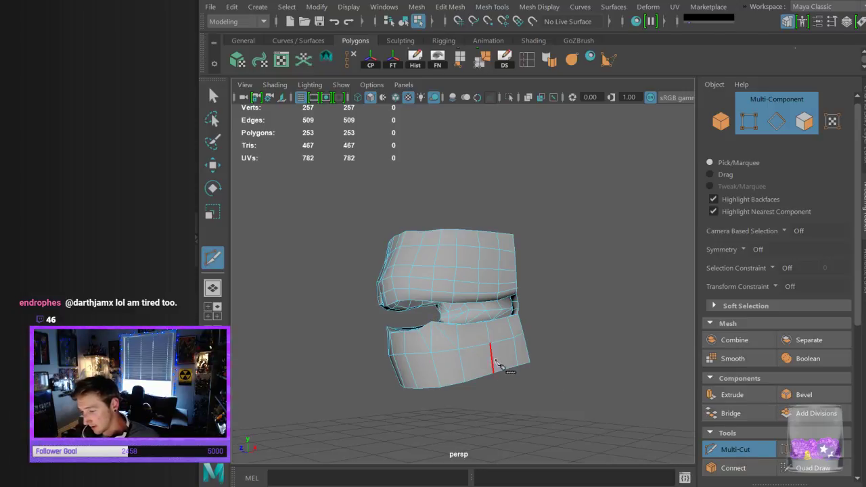
pyautogui.press('F8')
pyautogui.click(564, 188)
pyautogui.keyDown('alt'); pyautogui.moveTo(564, 187); pyautogui.dragTo(555, 236); pyautogui.keyUp('alt')
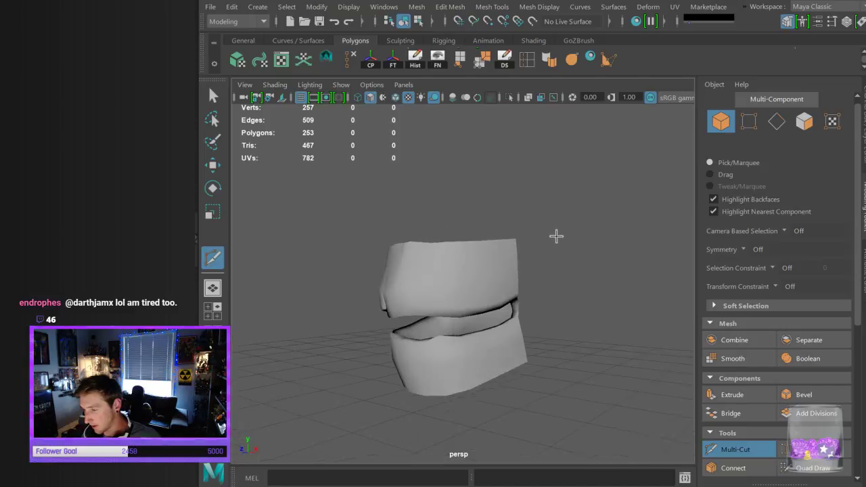
pyautogui.press('q')
# Select the low-poly teeth and examine their wireframe and shading from the side, back, front and underneath
pyautogui.click(500, 275)
pyautogui.keyDown('alt'); pyautogui.moveTo(526, 276); pyautogui.dragTo(567, 276); pyautogui.keyUp('alt')
pyautogui.keyDown('alt'); pyautogui.moveTo(566, 276); pyautogui.dragTo(532, 259, button='right'); pyautogui.keyUp('alt')
pyautogui.keyDown('alt'); pyautogui.moveTo(532, 260); pyautogui.dragTo(536, 278); pyautogui.keyUp('alt')
pyautogui.keyDown('alt'); pyautogui.moveTo(537, 284); pyautogui.dragTo(548, 304, button='right'); pyautogui.keyUp('alt')
pyautogui.moveTo(547, 304)
pyautogui.keyDown('alt'); pyautogui.mouseDown()
pyautogui.moveTo(543, 290)
pyautogui.moveTo(504, 284)
pyautogui.mouseUp(); pyautogui.keyUp('alt')
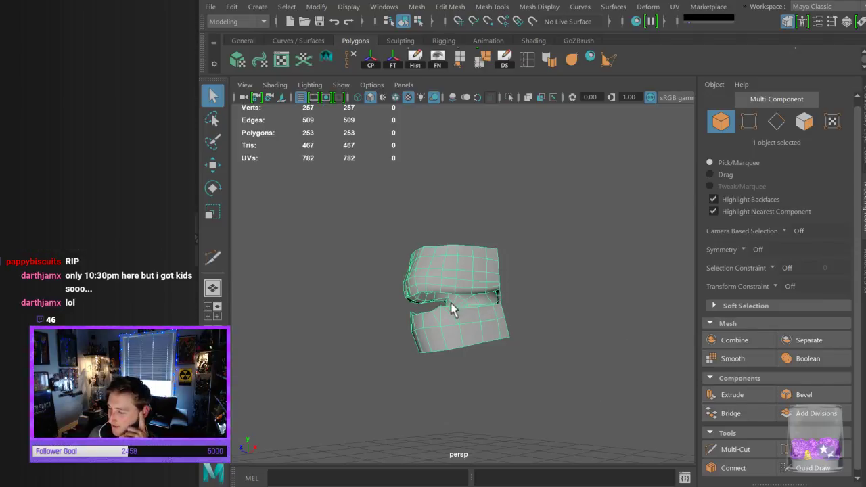
pyautogui.keyDown('alt'); pyautogui.moveTo(463, 205); pyautogui.dragTo(546, 196); pyautogui.keyUp('alt')
pyautogui.scroll(4, 543, 192)
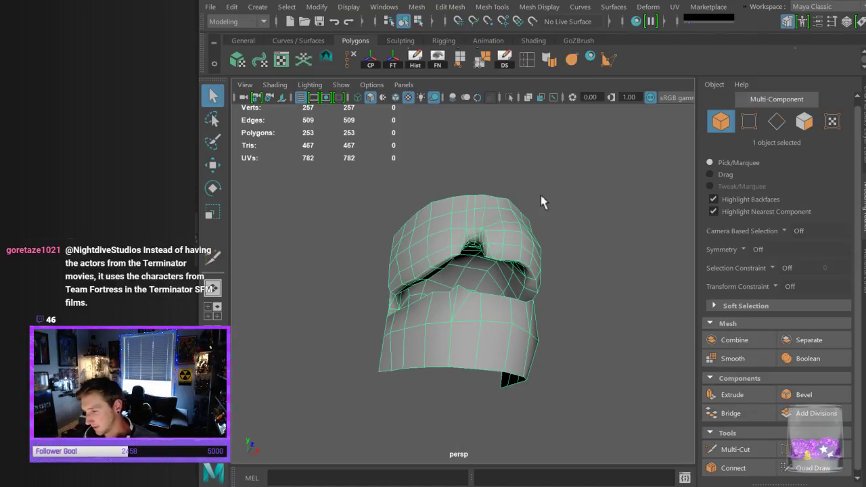
pyautogui.keyDown('alt'); pyautogui.moveTo(528, 223); pyautogui.dragTo(491, 252); pyautogui.keyUp('alt')
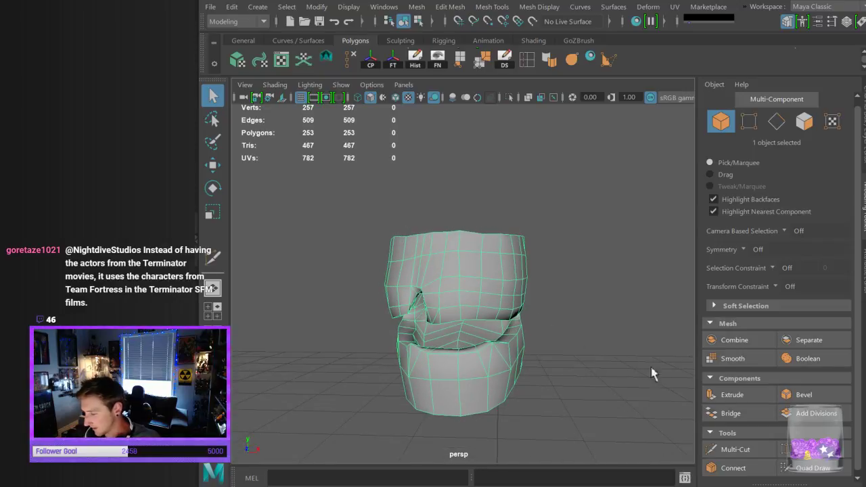
pyautogui.keyDown('alt'); pyautogui.moveTo(682, 402); pyautogui.dragTo(578, 323); pyautogui.keyUp('alt')
pyautogui.scroll(-4, 568, 315)
pyautogui.keyDown('alt'); pyautogui.moveTo(563, 311); pyautogui.dragTo(578, 311, button='middle'); pyautogui.keyUp('alt')
pyautogui.keyDown('alt'); pyautogui.moveTo(576, 315); pyautogui.dragTo(564, 316); pyautogui.keyUp('alt')
pyautogui.scroll(-5, 548, 301)
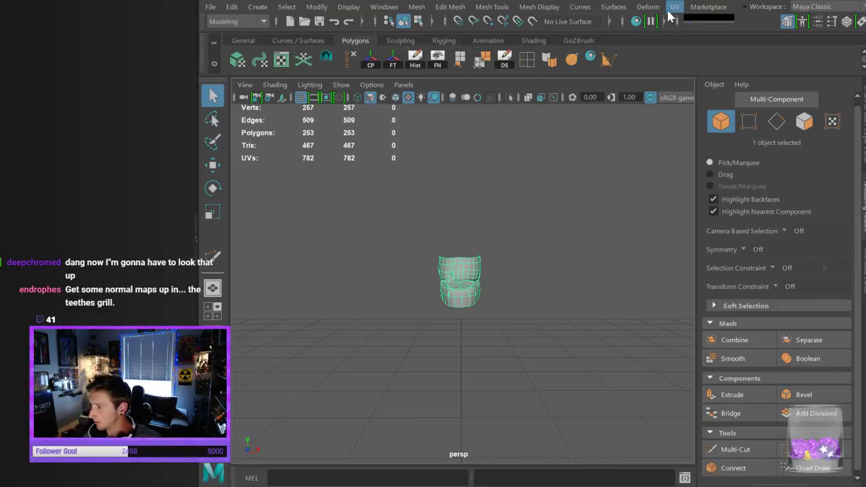
# Reselect the low-poly teeth mesh and bring up the UV Editor to display its UV layout
pyautogui.click(518, 286)
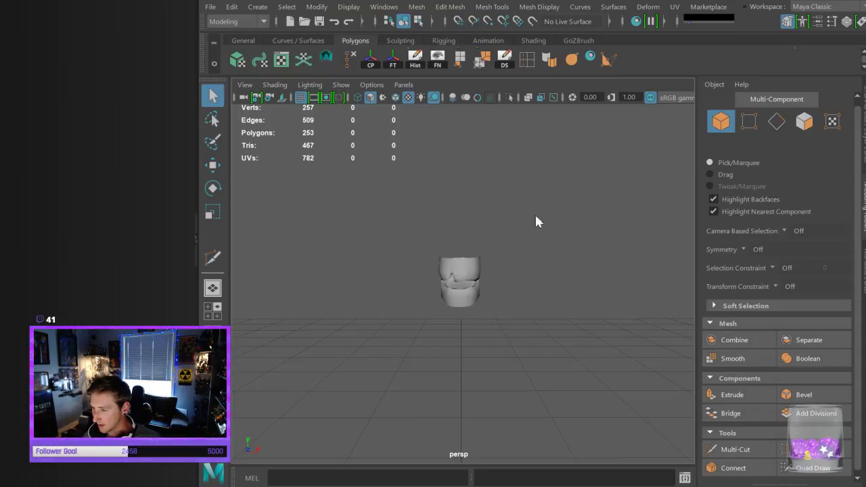
pyautogui.click(468, 262)
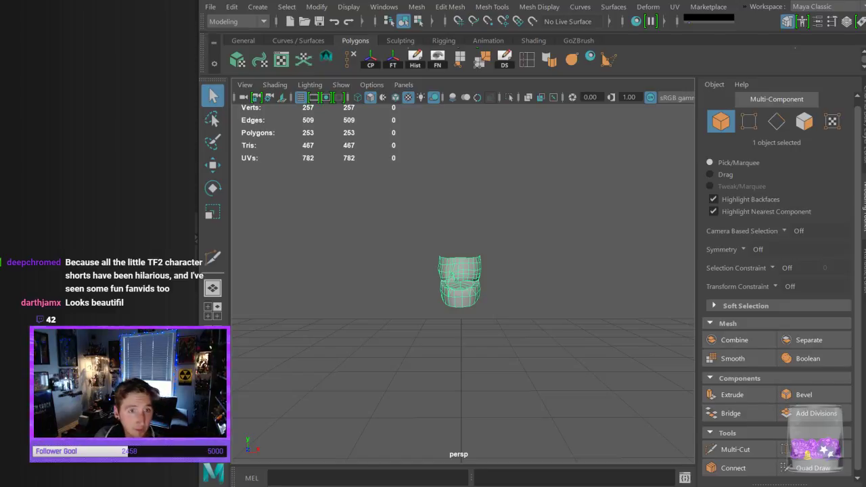
pyautogui.hotkey('alt', 'Tab')
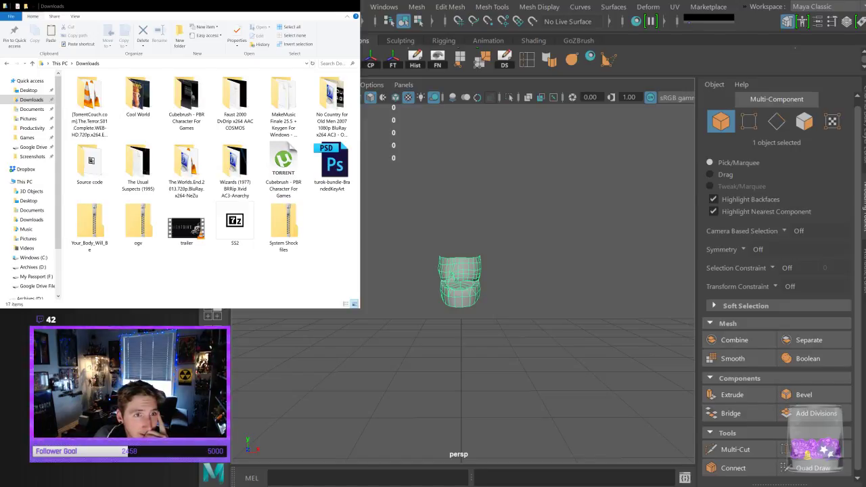
pyautogui.hotkey('alt', 'Tab')
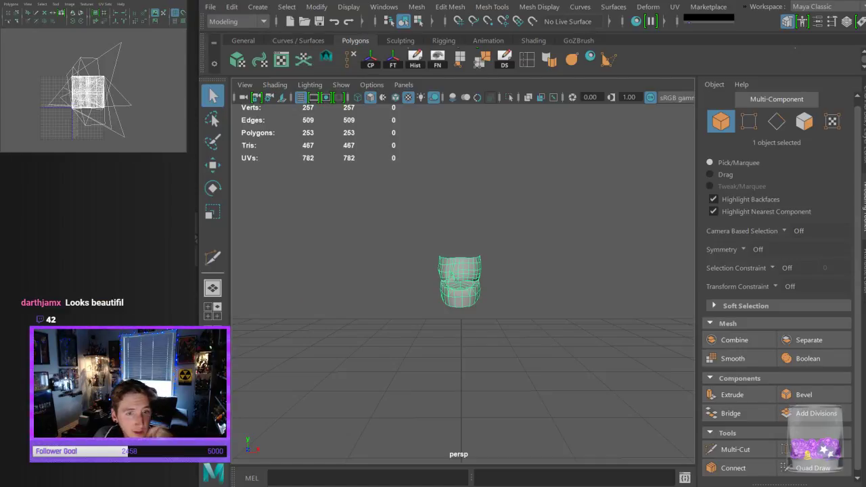
# Move the UV Editor over the viewport, enlarge its window and frame the teeth's UV layout in it
pyautogui.moveTo(93, 1); pyautogui.dragTo(495, 71)
pyautogui.moveTo(587, 221); pyautogui.dragTo(856, 442)
pyautogui.moveTo(743, 324); pyautogui.dragTo(752, 313)
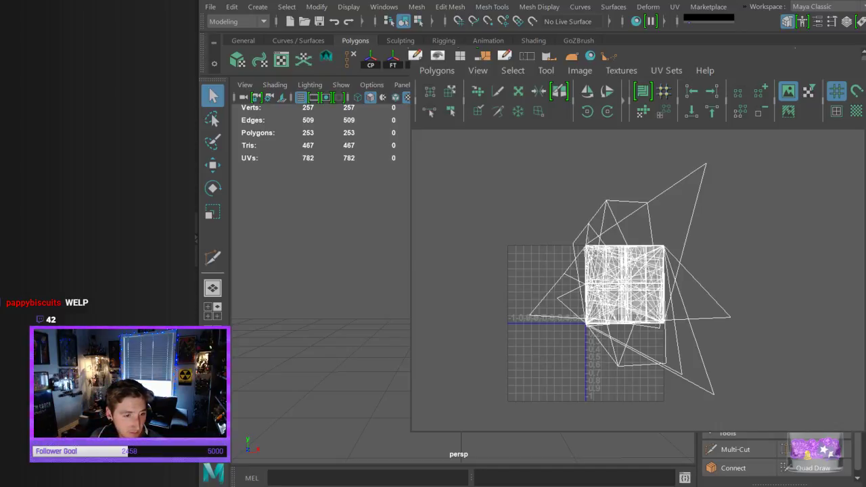
pyautogui.press('super+Up')
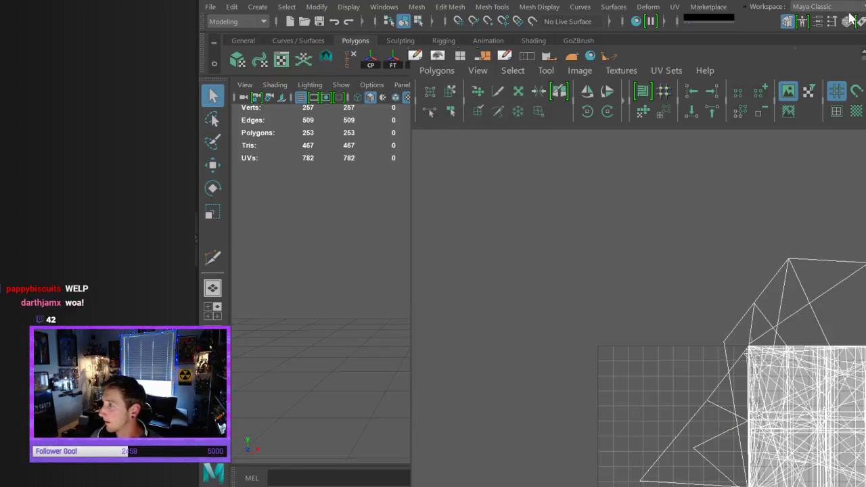
pyautogui.click(829, 3)
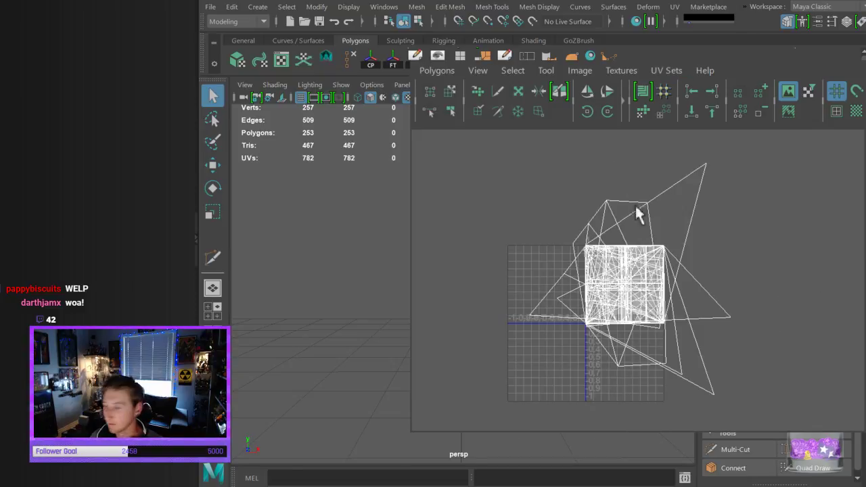
pyautogui.moveTo(363, 125); pyautogui.dragTo(280, 75)
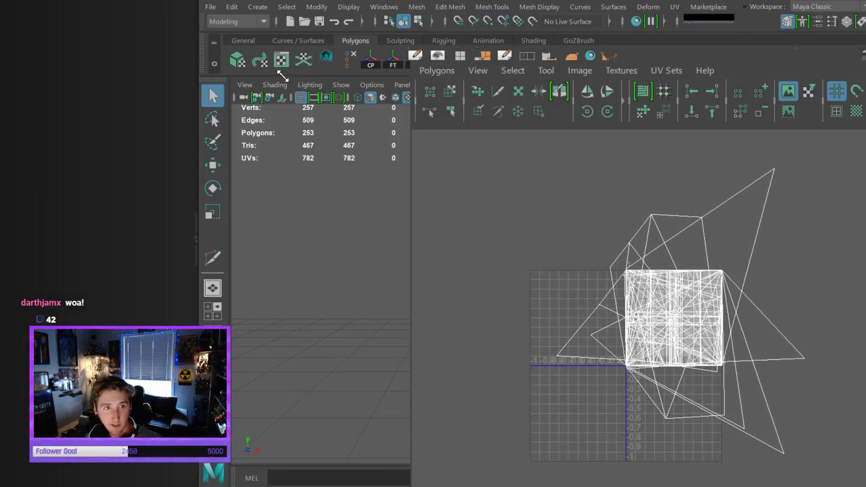
pyautogui.keyDown('alt'); pyautogui.moveTo(793, 306); pyautogui.dragTo(780, 290, button='middle'); pyautogui.keyUp('alt')
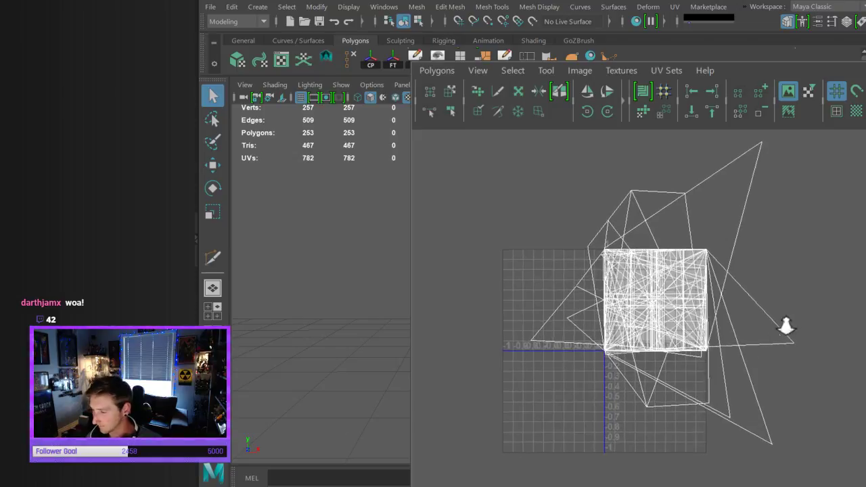
pyautogui.moveTo(777, 328)
pyautogui.keyDown('alt'); pyautogui.mouseDown(button='right')
pyautogui.moveTo(818, 351)
pyautogui.moveTo(782, 320)
pyautogui.mouseUp(button='right'); pyautogui.keyUp('alt')
pyautogui.keyDown('alt'); pyautogui.moveTo(781, 321); pyautogui.dragTo(801, 332, button='middle'); pyautogui.keyUp('alt')
pyautogui.keyDown('alt'); pyautogui.moveTo(800, 332); pyautogui.dragTo(781, 340, button='right'); pyautogui.keyUp('alt')
pyautogui.keyDown('alt'); pyautogui.moveTo(782, 339); pyautogui.dragTo(801, 357, button='middle'); pyautogui.keyUp('alt')
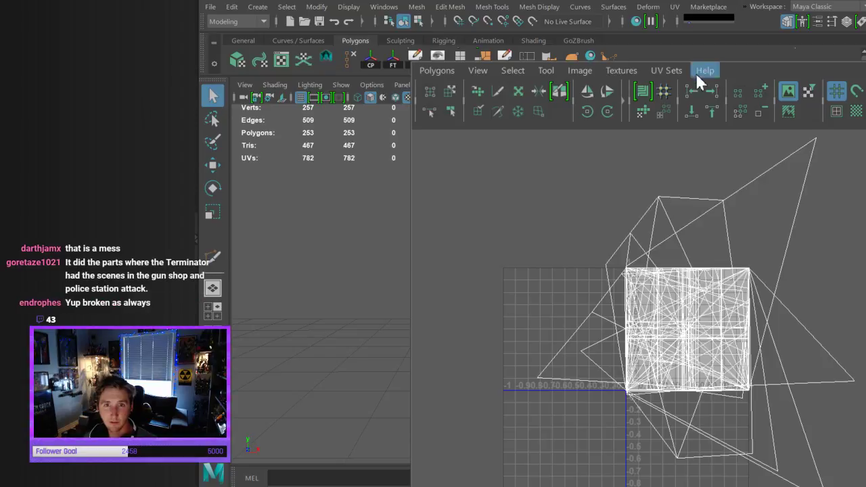
# Enlarge the UV Editor and give all faces of the low-poly teeth a planar projection, replacing the tangled UV layout
pyautogui.moveTo(865, 482); pyautogui.dragTo(856, 444)
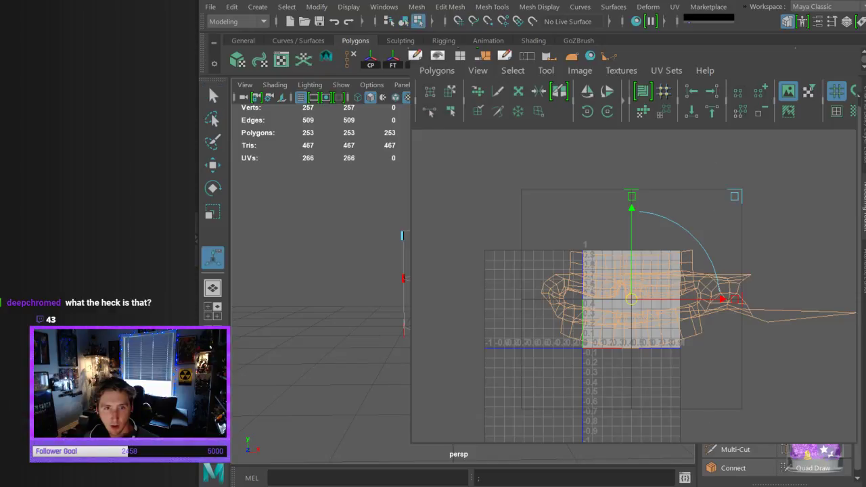
pyautogui.keyDown('alt'); pyautogui.moveTo(404, 235); pyautogui.dragTo(404, 261); pyautogui.keyUp('alt')
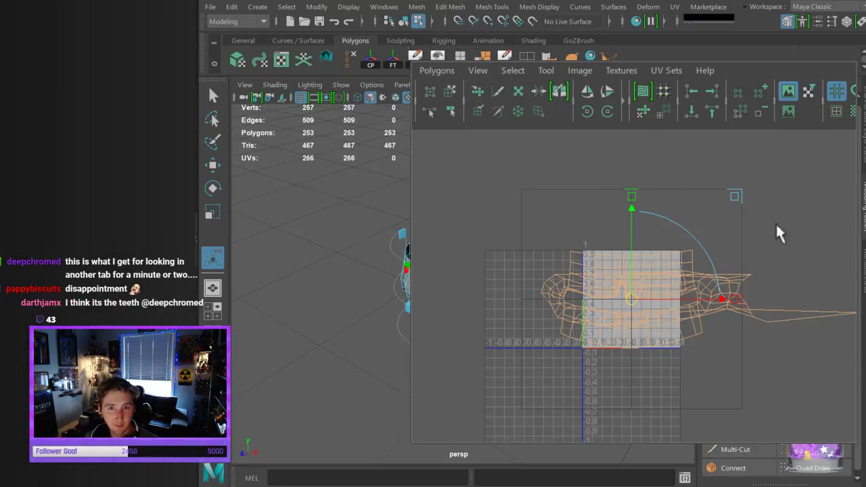
pyautogui.scroll(3, 440, 136)
pyautogui.keyDown('alt'); pyautogui.moveTo(811, 473); pyautogui.dragTo(701, 300, button='middle'); pyautogui.keyUp('alt')
pyautogui.keyDown('alt'); pyautogui.moveTo(701, 300); pyautogui.dragTo(782, 406, button='right'); pyautogui.keyUp('alt')
pyautogui.keyDown('alt'); pyautogui.moveTo(783, 406); pyautogui.dragTo(798, 389, button='middle'); pyautogui.keyUp('alt')
pyautogui.scroll(2, 776, 332)
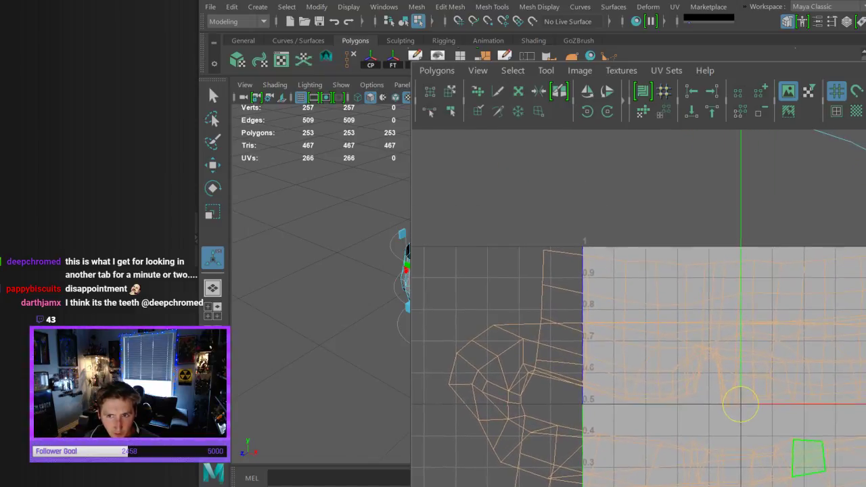
pyautogui.keyDown('alt'); pyautogui.moveTo(798, 389); pyautogui.dragTo(734, 288, button='right'); pyautogui.keyUp('alt')
pyautogui.moveTo(764, 221); pyautogui.dragTo(744, 133)
pyautogui.keyDown('alt'); pyautogui.moveTo(860, 459); pyautogui.dragTo(811, 439, button='middle'); pyautogui.keyUp('alt')
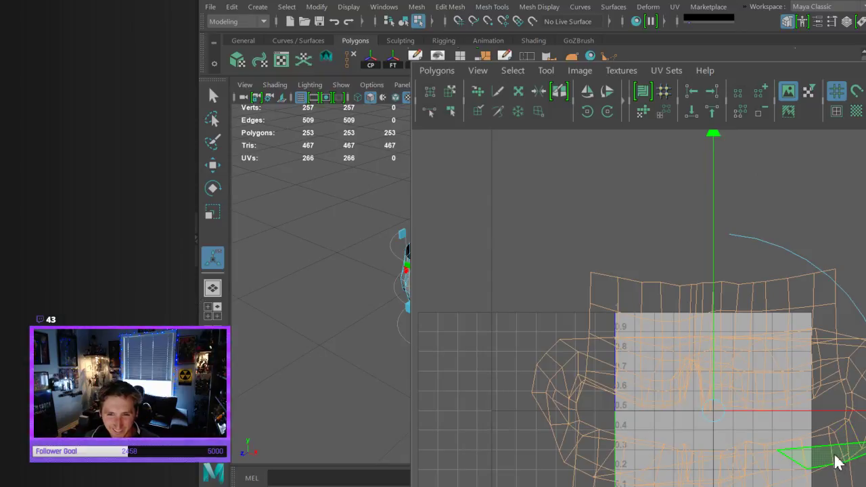
pyautogui.click(865, 439)
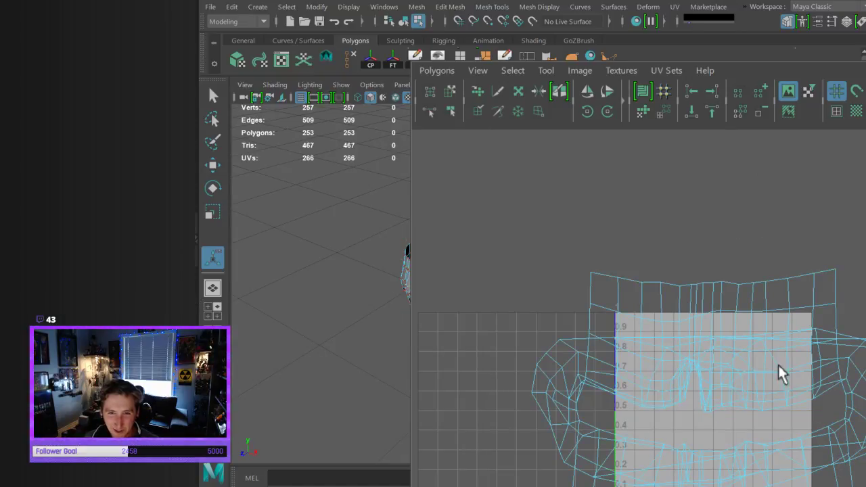
# Start an edge selection across the middle of the strip joining the upper and lower jaws at the mouth corner
pyautogui.keyDown('alt'); pyautogui.moveTo(777, 363); pyautogui.dragTo(808, 355, button='middle'); pyautogui.keyUp('alt')
pyautogui.keyDown('alt'); pyautogui.moveTo(305, 291); pyautogui.dragTo(359, 263); pyautogui.keyUp('alt')
pyautogui.keyDown('alt'); pyautogui.moveTo(305, 271); pyautogui.dragTo(372, 270, button='right'); pyautogui.keyUp('alt')
pyautogui.keyDown('alt'); pyautogui.moveTo(284, 270); pyautogui.dragTo(376, 268); pyautogui.keyUp('alt')
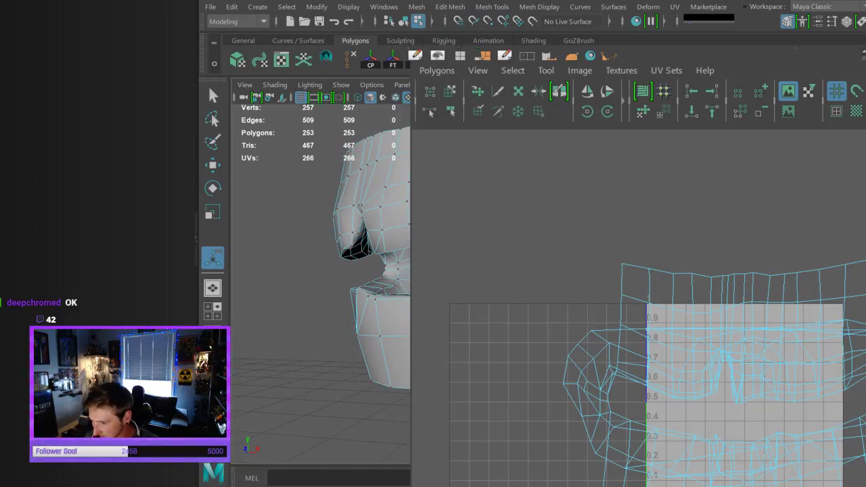
pyautogui.press('q')
pyautogui.click(403, 269)
pyautogui.keyDown('alt'); pyautogui.moveTo(399, 280); pyautogui.dragTo(408, 265); pyautogui.keyUp('alt')
pyautogui.click(390, 269)
pyautogui.keyDown('shift'); pyautogui.click(406, 268); pyautogui.keyUp('shift')
pyautogui.keyDown('shift'); pyautogui.click(579, 377); pyautogui.keyUp('shift')
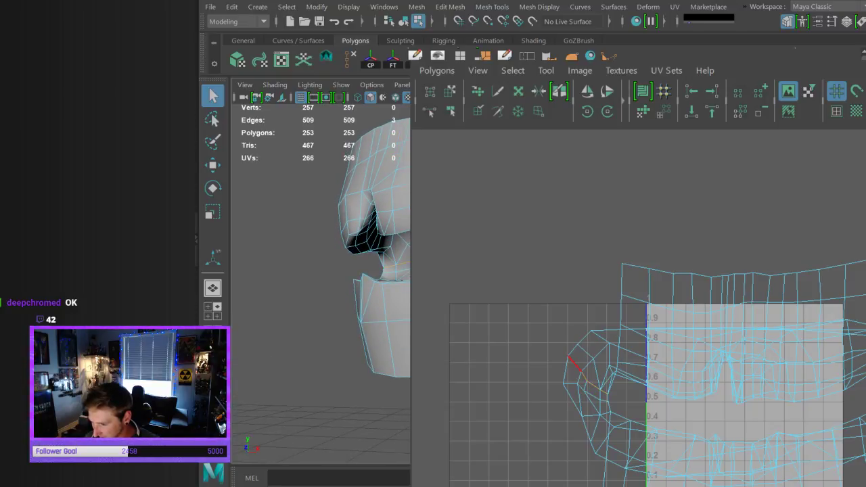
pyautogui.keyDown('shift'); pyautogui.click(406, 267); pyautogui.keyUp('shift')
# Extend the edge selection across the whole strip joining the two jaws and cut the UVs along it
pyautogui.keyDown('alt'); pyautogui.moveTo(406, 266); pyautogui.dragTo(372, 270); pyautogui.keyUp('alt')
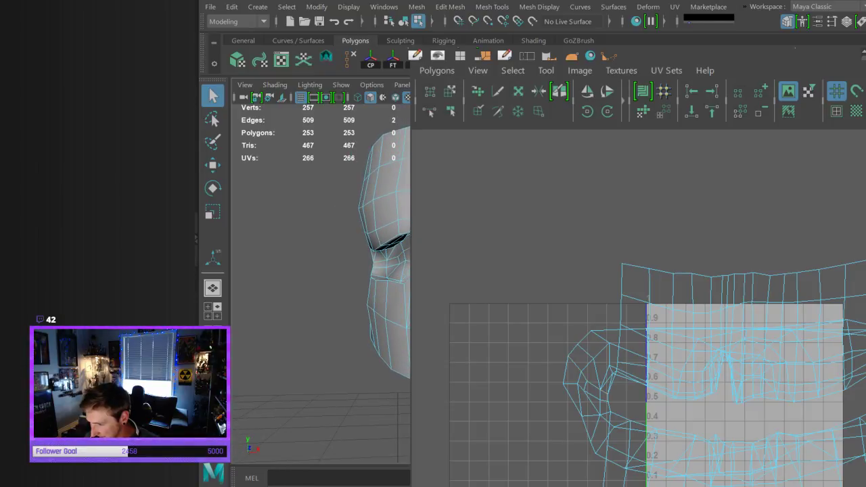
pyautogui.keyDown('shift'); pyautogui.click(404, 279); pyautogui.keyUp('shift')
pyautogui.moveTo(404, 278)
pyautogui.keyDown('alt'); pyautogui.mouseDown()
pyautogui.moveTo(430, 270)
pyautogui.moveTo(406, 274)
pyautogui.mouseUp(); pyautogui.keyUp('alt')
pyautogui.keyDown('shift'); pyautogui.click(413, 271); pyautogui.keyUp('shift')
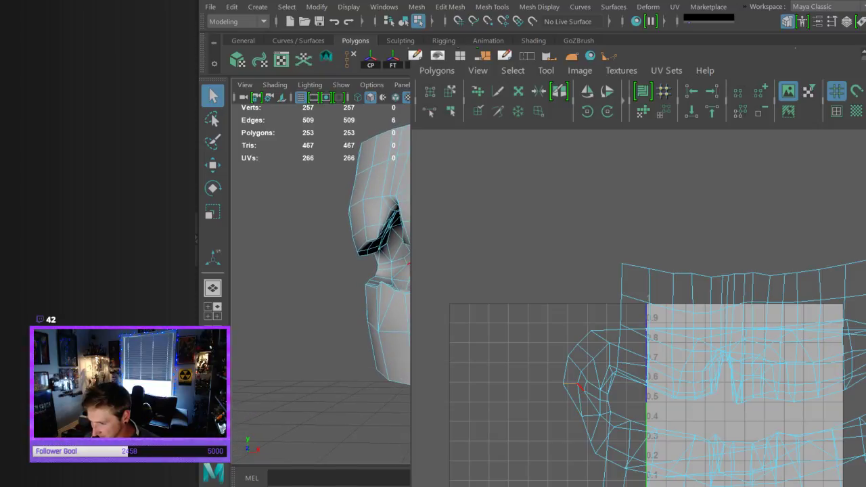
pyautogui.keyDown('shift'); pyautogui.click(408, 268); pyautogui.keyUp('shift')
pyautogui.keyDown('shift'); pyautogui.click(403, 267); pyautogui.keyUp('shift')
pyautogui.keyDown('shift'); pyautogui.click(384, 271); pyautogui.keyUp('shift')
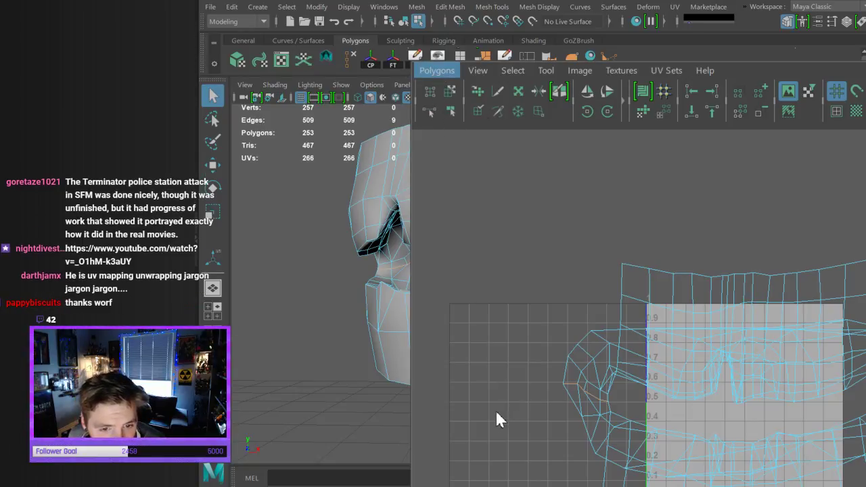
pyautogui.click(467, 304)
# Select the complete upper jaw UV shell and move it up, away from the lower jaw shell
pyautogui.moveTo(756, 292); pyautogui.dragTo(820, 281, button='right')
pyautogui.moveTo(742, 241); pyautogui.dragTo(804, 311)
pyautogui.keyDown('ctrl'); pyautogui.moveTo(848, 242); pyautogui.dragTo(809, 284, button='right'); pyautogui.keyUp('ctrl')
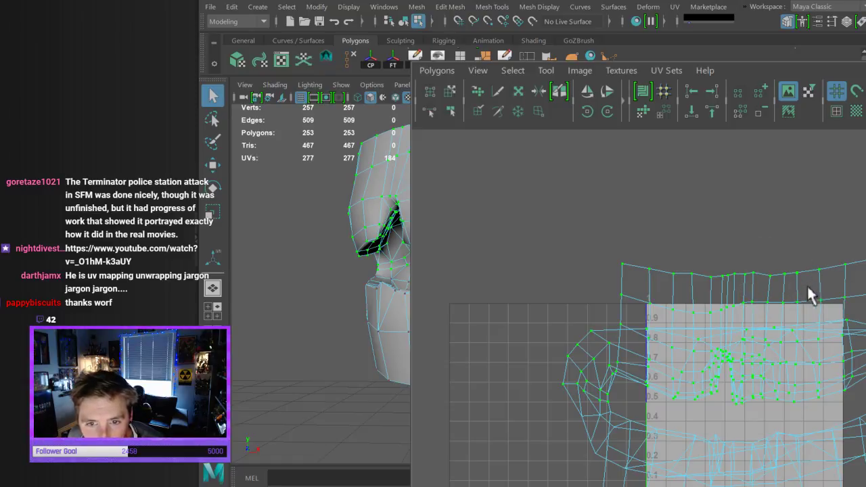
pyautogui.press('w')
pyautogui.moveTo(770, 228); pyautogui.dragTo(769, 170)
pyautogui.click(549, 369)
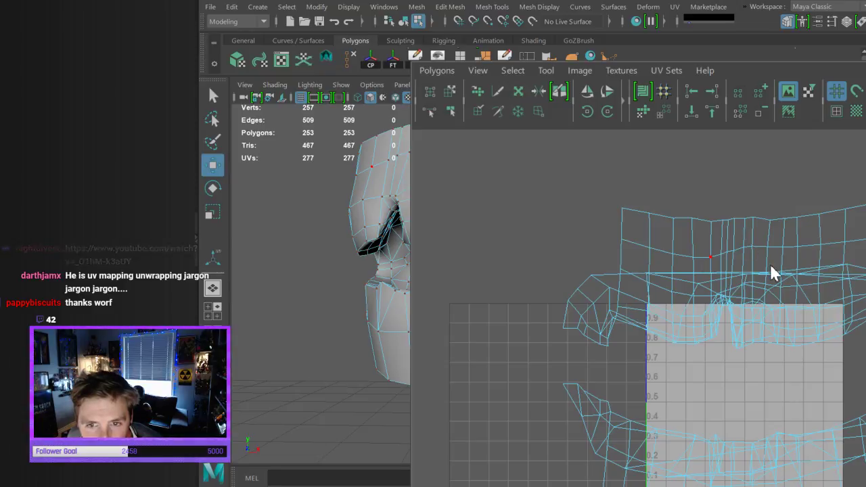
# Reselect all UVs of the upper jaw shell and unfold them
pyautogui.moveTo(769, 300)
pyautogui.keyDown('alt'); pyautogui.mouseDown(button='middle')
pyautogui.moveTo(769, 291)
pyautogui.moveTo(763, 305)
pyautogui.mouseUp(button='middle'); pyautogui.keyUp('alt')
pyautogui.moveTo(533, 168); pyautogui.dragTo(865, 359)
pyautogui.click(442, 76)
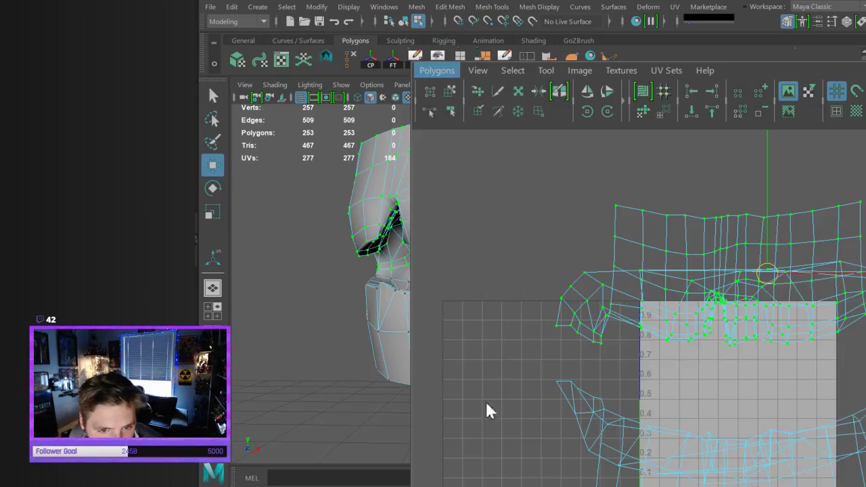
pyautogui.click(487, 456)
# Rescale the unfolded upper jaw shell and place it above the 0 to 1 UV square
pyautogui.moveTo(770, 275); pyautogui.dragTo(764, 126)
pyautogui.press('r')
pyautogui.moveTo(839, 254); pyautogui.dragTo(859, 253)
pyautogui.keyDown('alt'); pyautogui.moveTo(792, 276); pyautogui.dragTo(809, 352, button='middle'); pyautogui.keyUp('alt')
pyautogui.moveTo(756, 169); pyautogui.dragTo(741, 99)
pyautogui.press('w')
pyautogui.moveTo(756, 330); pyautogui.dragTo(754, 188)
# Select all UVs of the lower jaw shell for unfolding
pyautogui.moveTo(499, 403); pyautogui.dragTo(865, 486)
pyautogui.scroll(-2, 799, 474)
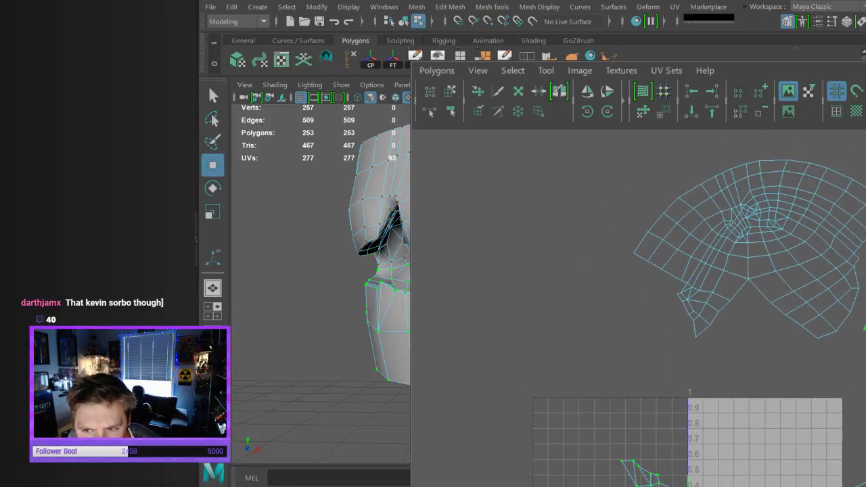
# Select the UVs of the lower jaw shell in the UV editor and unfold them
pyautogui.moveTo(558, 381); pyautogui.dragTo(865, 486)
pyautogui.click(441, 72)
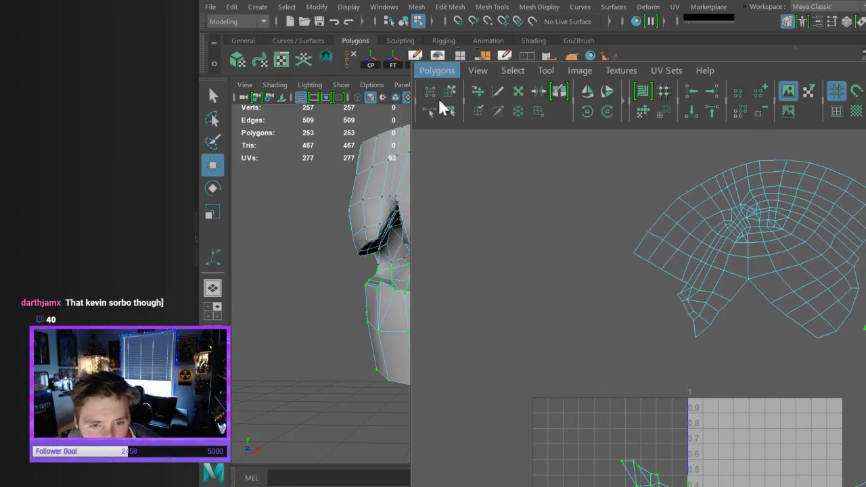
pyautogui.click(476, 459)
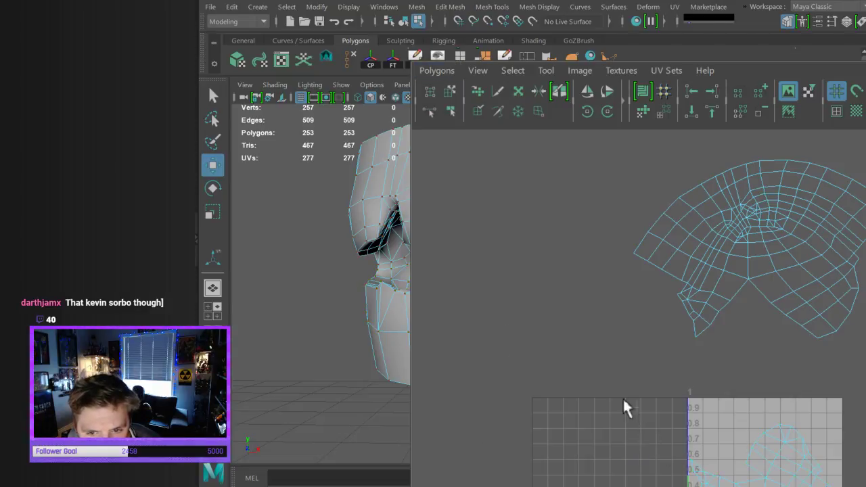
# Select the UVs of both the upper head shell and the jaw shell and optimize them together
pyautogui.scroll(-1, 654, 261)
pyautogui.moveTo(564, 150); pyautogui.dragTo(864, 486)
pyautogui.click(436, 72)
pyautogui.click(513, 437)
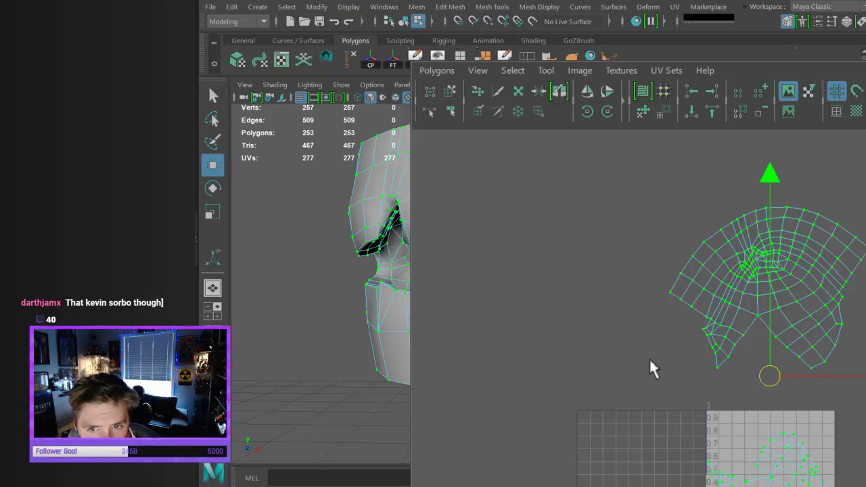
# Enlarge the jaw UV shell, rotate it, and move it up beneath the upper head shell
pyautogui.scroll(2, 728, 420)
pyautogui.click(595, 388)
pyautogui.moveTo(594, 386); pyautogui.dragTo(865, 484)
pyautogui.press('r')
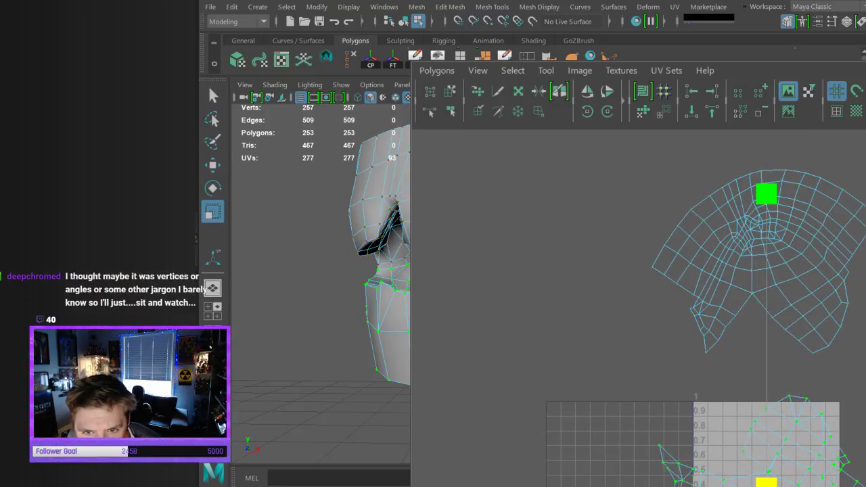
pyautogui.press('e')
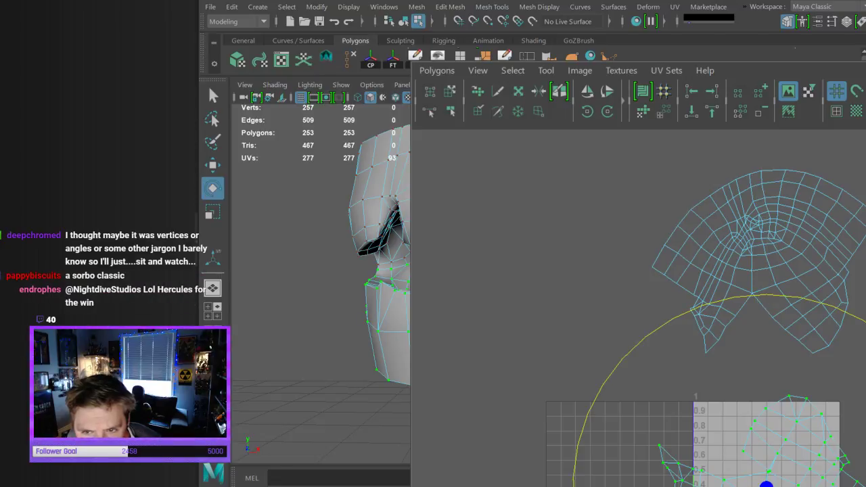
pyautogui.press('w')
pyautogui.moveTo(762, 486); pyautogui.dragTo(797, 467)
pyautogui.scroll(5, 739, 419)
pyautogui.moveTo(661, 381); pyautogui.dragTo(649, 403)
pyautogui.click(679, 358)
pyautogui.click(672, 366)
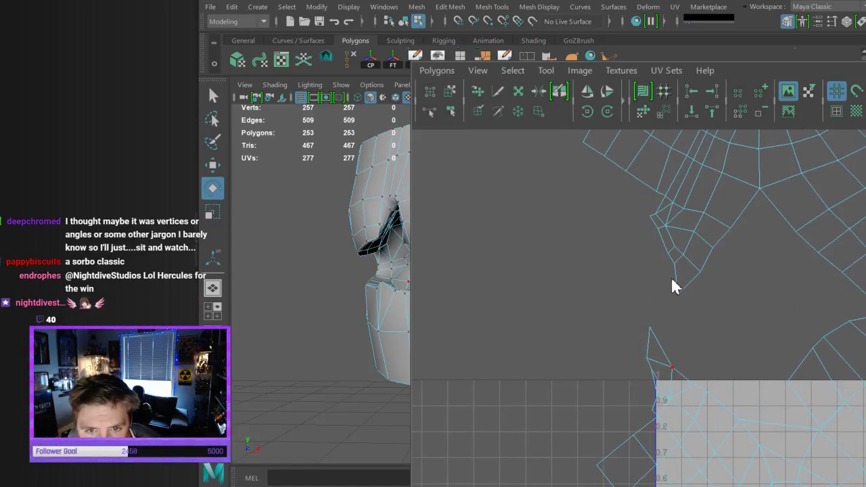
pyautogui.moveTo(666, 304); pyautogui.dragTo(666, 301, button='right')
pyautogui.click(659, 347)
pyautogui.keyDown('shift'); pyautogui.click(685, 379); pyautogui.keyUp('shift')
pyautogui.keyDown('alt'); pyautogui.moveTo(865, 359); pyautogui.dragTo(734, 428, button='right'); pyautogui.keyUp('alt')
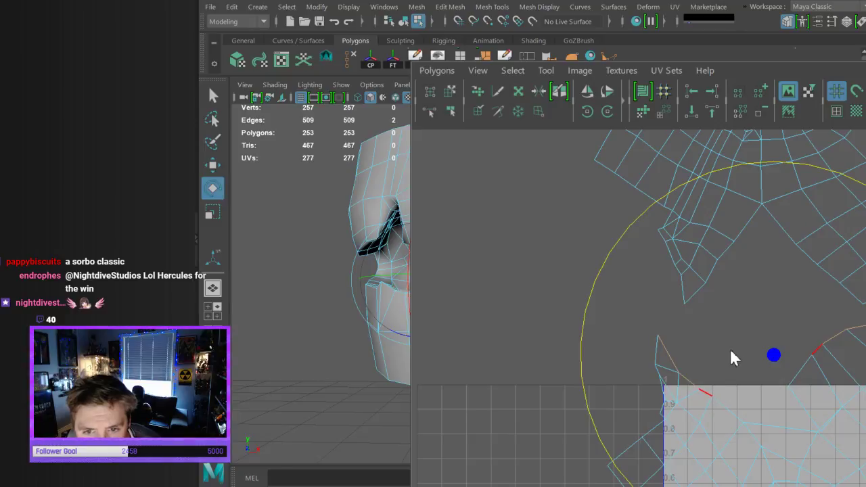
pyautogui.keyDown('shift'); pyautogui.click(727, 409); pyautogui.keyUp('shift')
pyautogui.keyDown('shift'); pyautogui.click(727, 410); pyautogui.keyUp('shift')
pyautogui.keyDown('shift'); pyautogui.click(764, 428); pyautogui.keyUp('shift')
pyautogui.keyDown('alt'); pyautogui.moveTo(857, 413); pyautogui.dragTo(865, 444, button='right'); pyautogui.keyUp('alt')
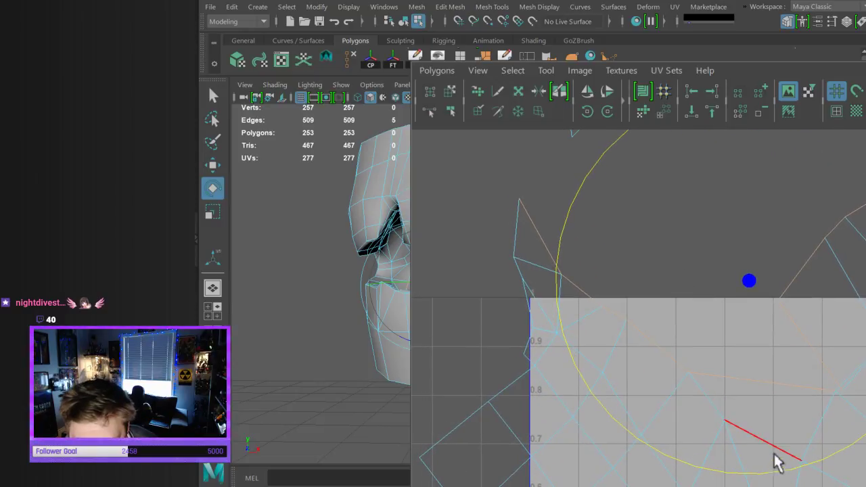
# Adjust the UV near the bottom of the jaw shell's open notch and sew the adjoining border edge
pyautogui.moveTo(810, 372); pyautogui.dragTo(857, 392, button='right')
pyautogui.click(841, 390)
pyautogui.press('w')
pyautogui.moveTo(847, 394); pyautogui.dragTo(837, 377)
pyautogui.press('q')
pyautogui.moveTo(854, 362); pyautogui.dragTo(845, 299, button='right')
pyautogui.click(858, 358)
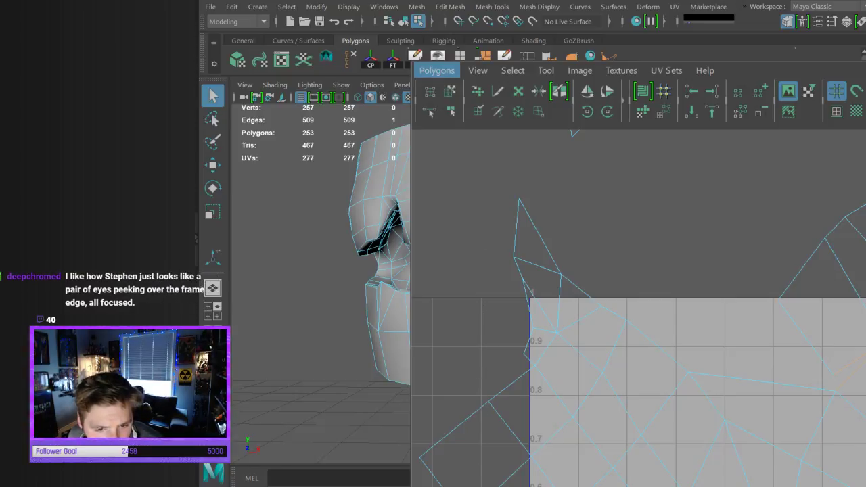
pyautogui.click(467, 284)
# Sew the next border edge along the jaw shell's notch, just beside the edge already joined
pyautogui.keyDown('alt'); pyautogui.moveTo(734, 331); pyautogui.dragTo(747, 331, button='right'); pyautogui.keyUp('alt')
pyautogui.click(765, 381)
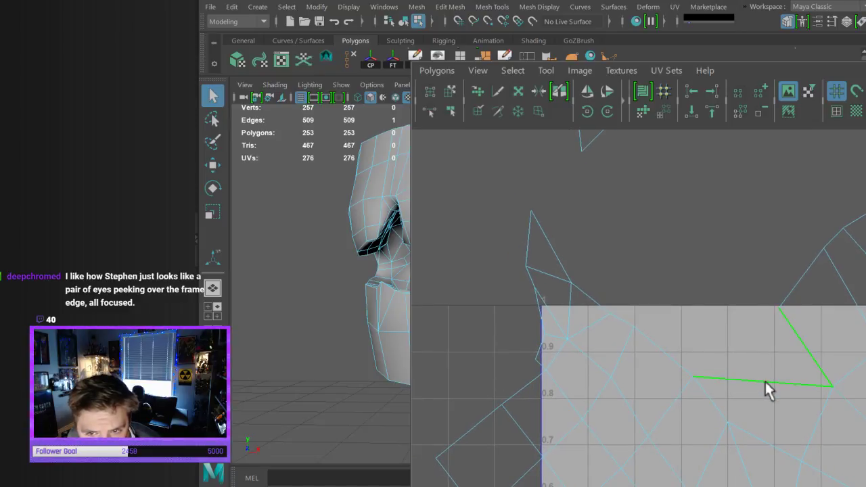
pyautogui.keyDown('alt'); pyautogui.moveTo(322, 284); pyautogui.dragTo(401, 324); pyautogui.keyUp('alt')
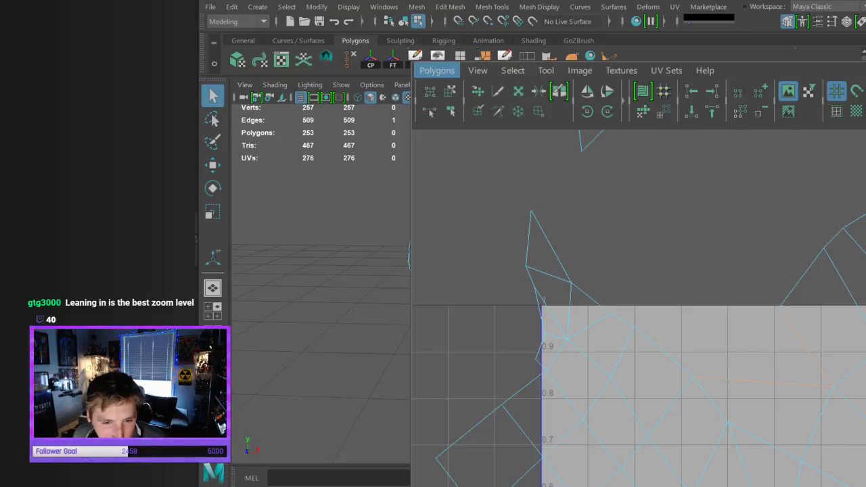
pyautogui.hotkey('shift', 's')
# Add the three remaining notch border edges to the selection and sew the jaw shell closed
pyautogui.scroll(-2, 777, 432)
pyautogui.keyDown('shift'); pyautogui.click(654, 352); pyautogui.keyUp('shift')
pyautogui.keyDown('shift'); pyautogui.click(629, 327); pyautogui.keyUp('shift')
pyautogui.keyDown('shift'); pyautogui.click(598, 299); pyautogui.keyUp('shift')
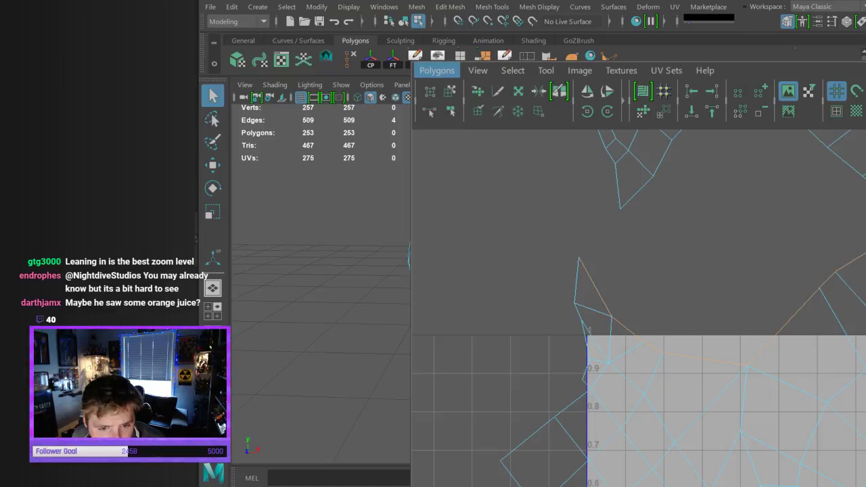
pyautogui.click(473, 325)
pyautogui.scroll(-1, 859, 417)
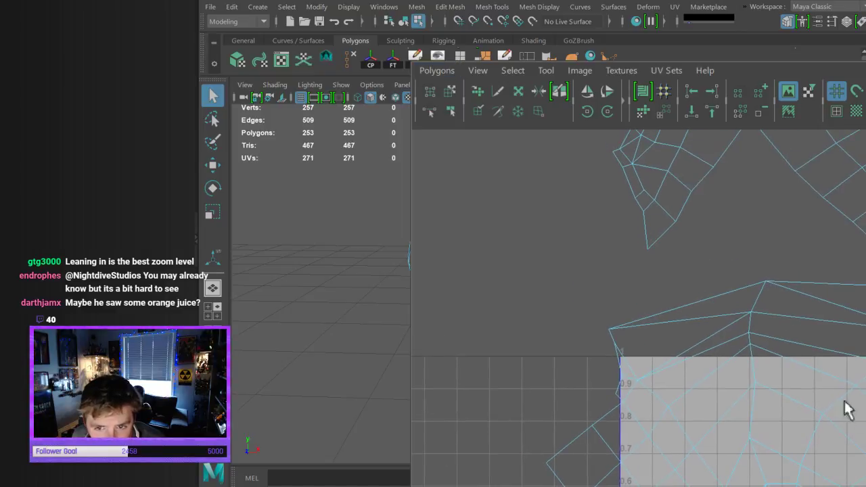
# Unfold the sewn jaw shell and shift it slightly upward in the UV tile
pyautogui.scroll(-2, 799, 471)
pyautogui.moveTo(578, 318); pyautogui.dragTo(864, 485)
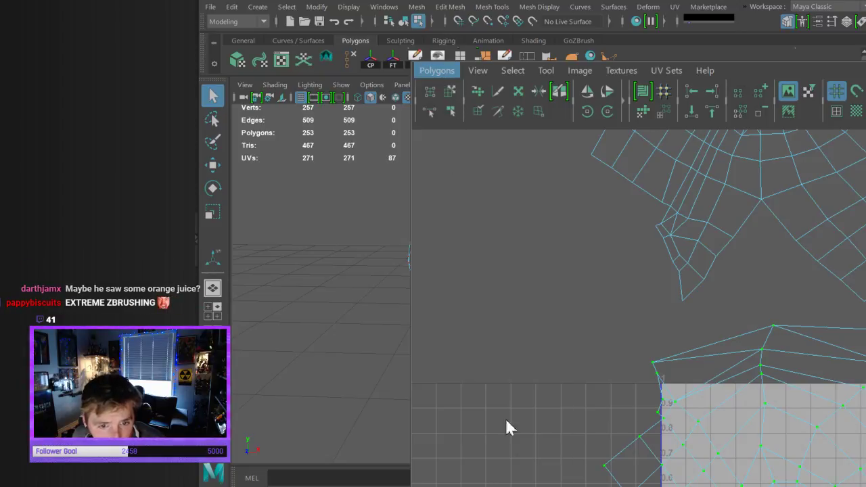
pyautogui.click(472, 451)
pyautogui.scroll(1, 690, 453)
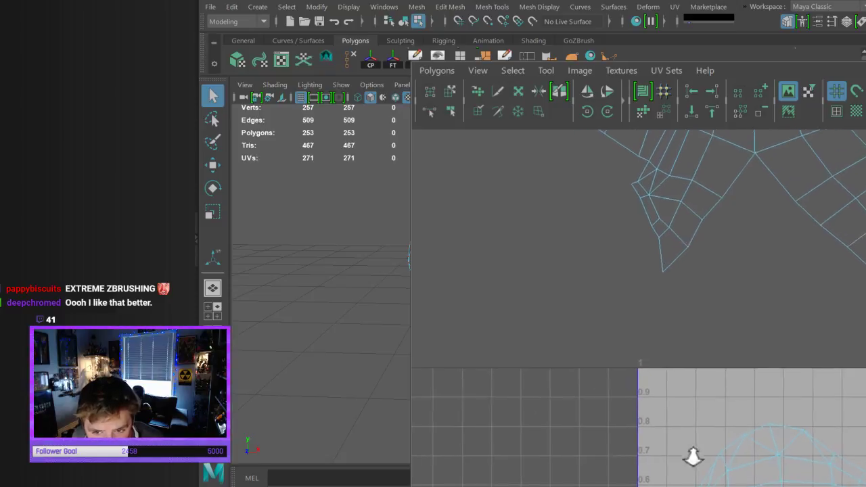
pyautogui.scroll(1, 691, 453)
pyautogui.moveTo(523, 354); pyautogui.dragTo(865, 486)
pyautogui.press('w')
pyautogui.moveTo(781, 486)
pyautogui.mouseDown()
pyautogui.moveTo(780, 450)
pyautogui.moveTo(802, 472)
pyautogui.moveTo(796, 424)
pyautogui.moveTo(782, 483)
pyautogui.mouseUp()
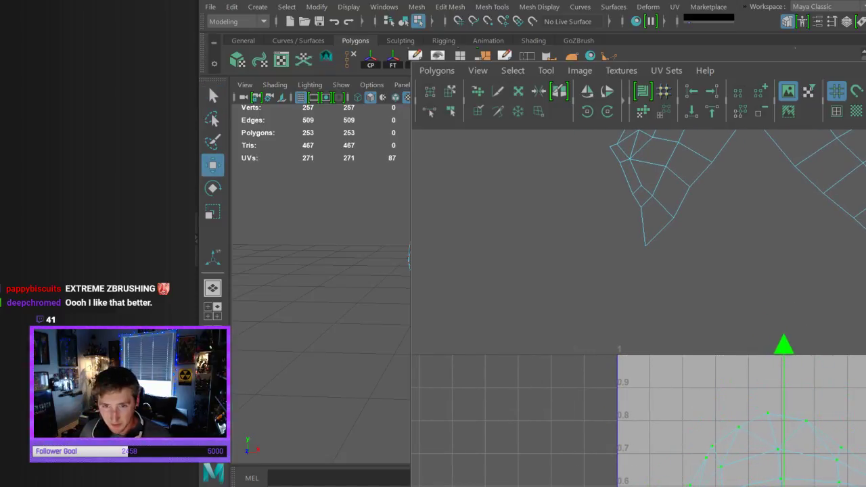
# Select the four border edges along the V-shaped gap under the upper head shell and sew them together
pyautogui.scroll(-3, 851, 406)
pyautogui.keyDown('alt'); pyautogui.moveTo(851, 406); pyautogui.dragTo(849, 486, button='middle'); pyautogui.keyUp('alt')
pyautogui.scroll(-1, 763, 379)
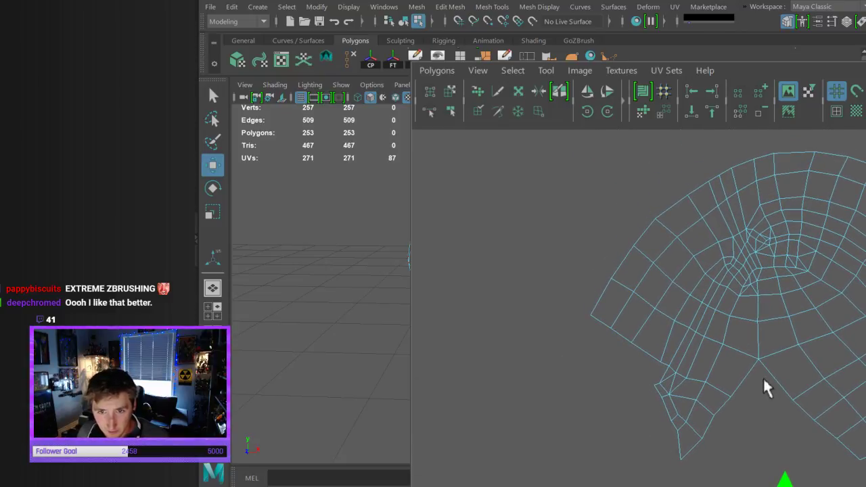
pyautogui.click(743, 384)
pyautogui.keyDown('shift'); pyautogui.click(723, 408); pyautogui.keyUp('shift')
pyautogui.keyDown('shift'); pyautogui.click(709, 426); pyautogui.keyUp('shift')
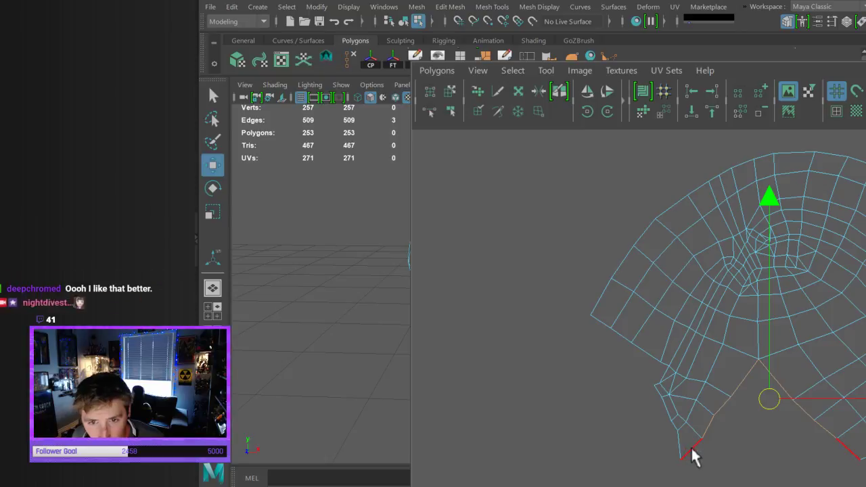
pyautogui.keyDown('shift'); pyautogui.click(691, 449); pyautogui.keyUp('shift')
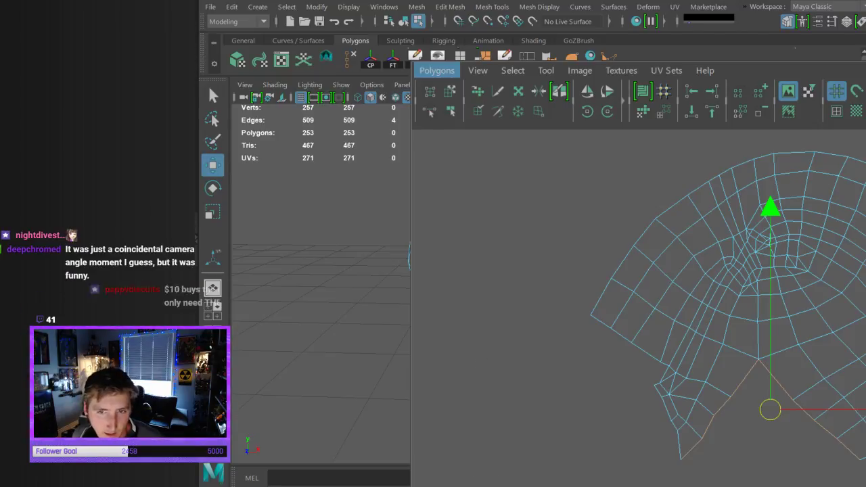
pyautogui.hotkey('shift', 's')
# Select all UVs of the sewn upper head shell and unfold it
pyautogui.keyDown('alt'); pyautogui.moveTo(861, 265); pyautogui.dragTo(818, 299, button='right'); pyautogui.keyUp('alt')
pyautogui.click(744, 343)
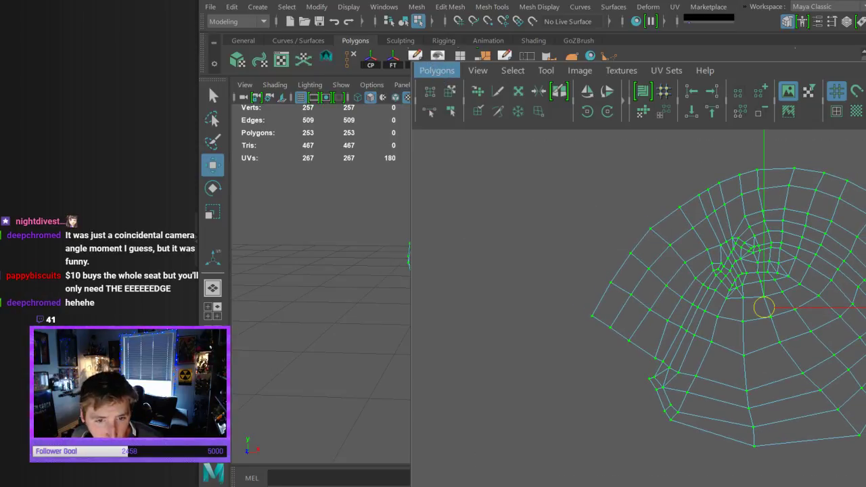
pyautogui.click(479, 449)
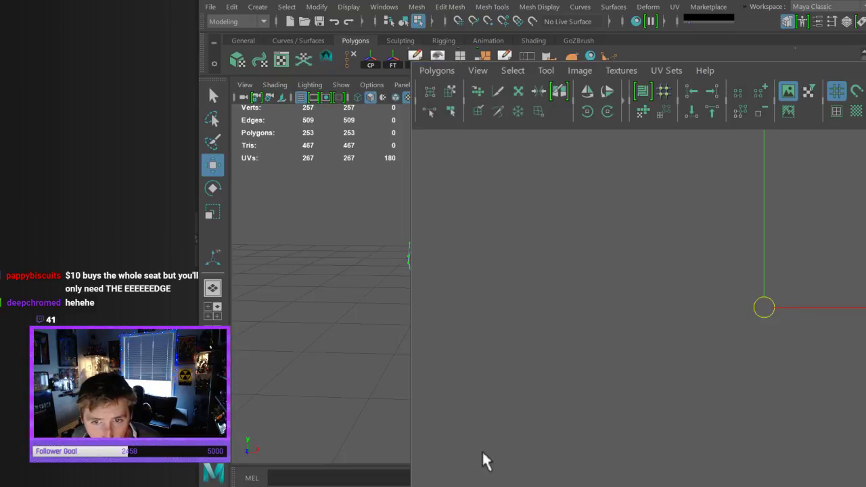
# Move and rotate the unfolded upper head shell so its lower border meets the top of the jaw shell
pyautogui.moveTo(762, 310); pyautogui.dragTo(751, 111)
pyautogui.press('e')
pyautogui.moveTo(865, 453); pyautogui.dragTo(865, 477)
pyautogui.press('q')
pyautogui.press('w')
pyautogui.scroll(3, 765, 464)
pyautogui.scroll(1, 805, 486)
pyautogui.keyDown('alt'); pyautogui.moveTo(804, 486); pyautogui.dragTo(834, 440, button='middle'); pyautogui.keyUp('alt')
pyautogui.scroll(1, 808, 475)
# Select the nine shared border edges along the bottom of the upper head shell and sew it to the jaw shell
pyautogui.press('q')
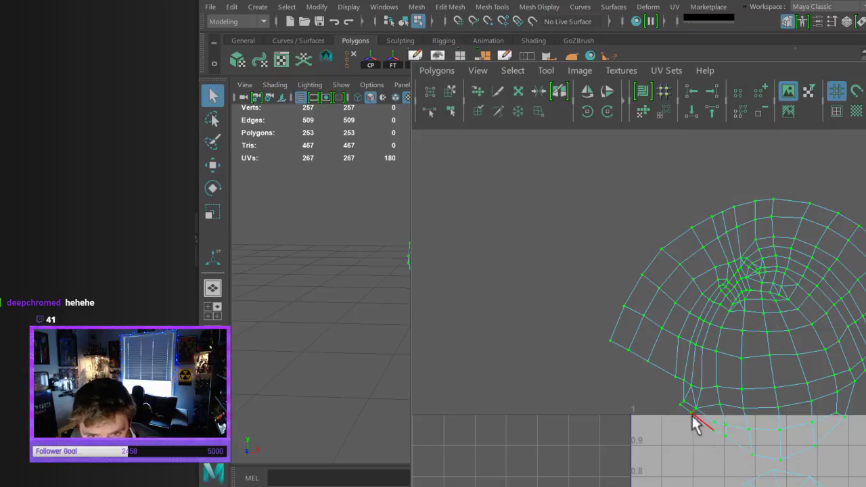
pyautogui.keyDown('shift'); pyautogui.click(703, 421); pyautogui.keyUp('shift')
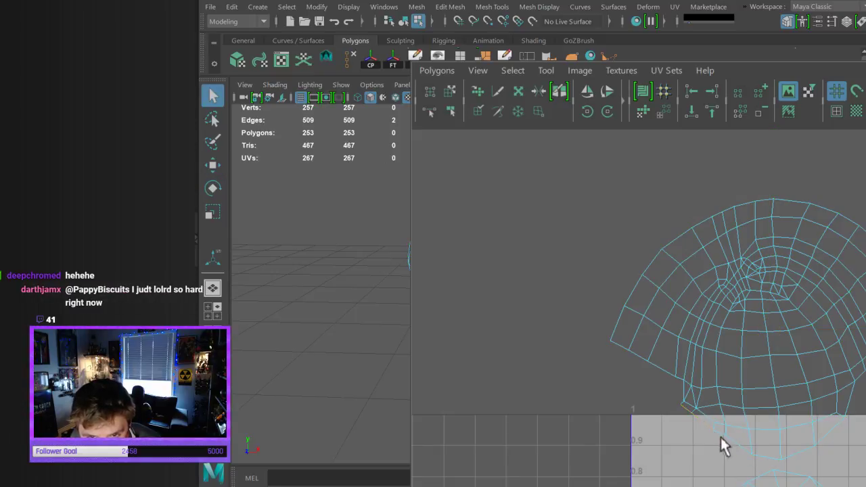
pyautogui.keyDown('shift'); pyautogui.click(724, 434); pyautogui.keyUp('shift')
pyautogui.keyDown('shift'); pyautogui.click(735, 443); pyautogui.keyUp('shift')
pyautogui.keyDown('shift'); pyautogui.click(770, 459); pyautogui.keyUp('shift')
pyautogui.keyDown('shift'); pyautogui.click(810, 460); pyautogui.keyUp('shift')
pyautogui.keyDown('shift'); pyautogui.click(832, 439); pyautogui.keyUp('shift')
pyautogui.keyDown('shift'); pyautogui.click(850, 410); pyautogui.keyUp('shift')
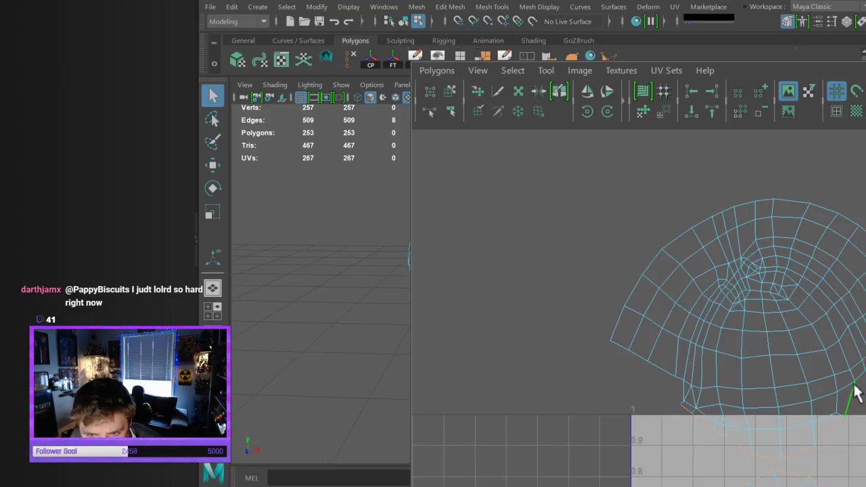
pyautogui.keyDown('shift'); pyautogui.click(861, 377); pyautogui.keyUp('shift')
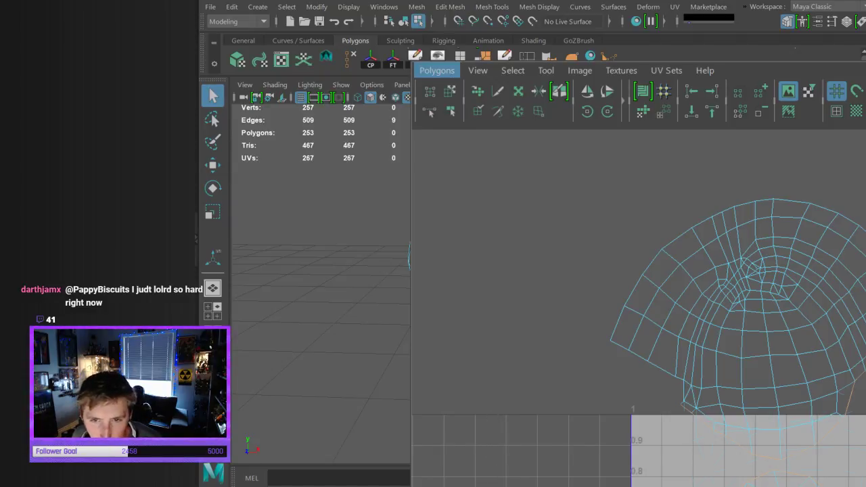
# Select the UVs around the new head-to-jaw seam, excluding the outermost ones at one end, and unfold them
pyautogui.scroll(4, 771, 466)
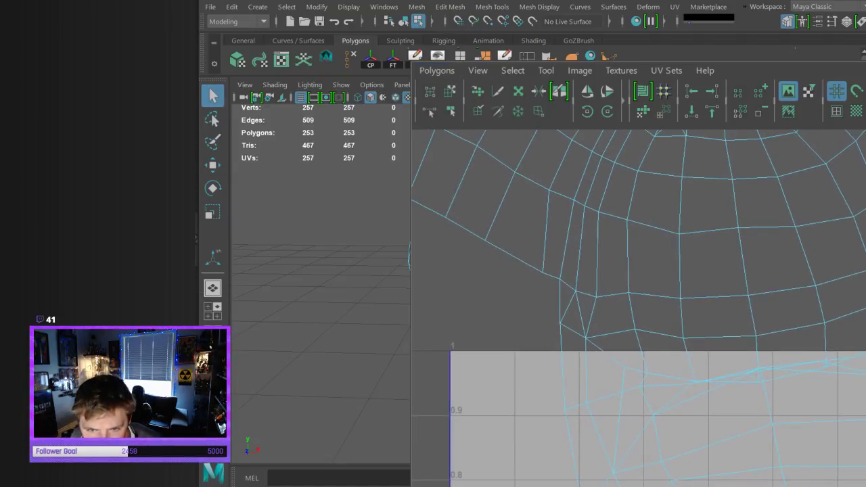
pyautogui.moveTo(517, 306); pyautogui.dragTo(865, 445)
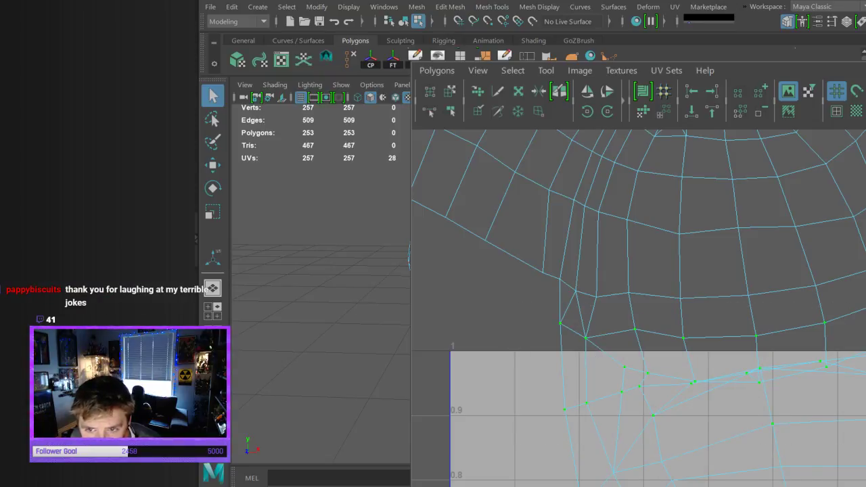
pyautogui.keyDown('ctrl'); pyautogui.moveTo(570, 337); pyautogui.dragTo(570, 484); pyautogui.keyUp('ctrl')
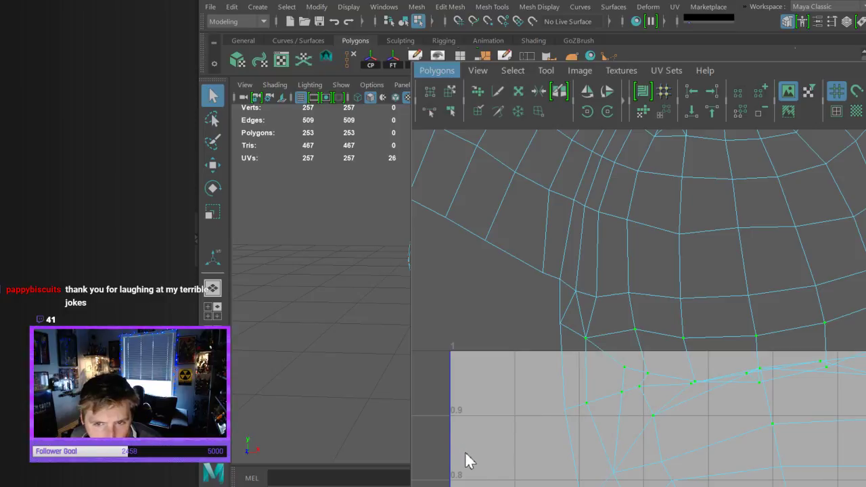
pyautogui.keyDown('alt'); pyautogui.moveTo(466, 459); pyautogui.dragTo(782, 238, button='middle'); pyautogui.keyUp('alt')
pyautogui.keyDown('alt'); pyautogui.moveTo(844, 418); pyautogui.dragTo(656, 230, button='right'); pyautogui.keyUp('alt')
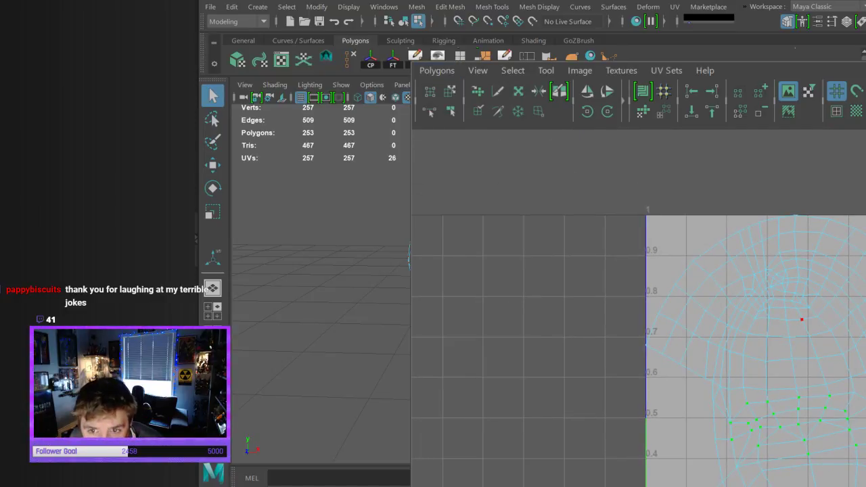
# Select the whole combined head shell and reposition and scale it within the 0–1 UV tile
pyautogui.moveTo(578, 178); pyautogui.dragTo(862, 483)
pyautogui.press('e')
pyautogui.press('w')
pyautogui.moveTo(811, 425); pyautogui.dragTo(833, 420)
pyautogui.press('r')
pyautogui.click(744, 420)
pyautogui.keyDown('alt'); pyautogui.moveTo(778, 432); pyautogui.dragTo(797, 433, button='right'); pyautogui.keyUp('alt')
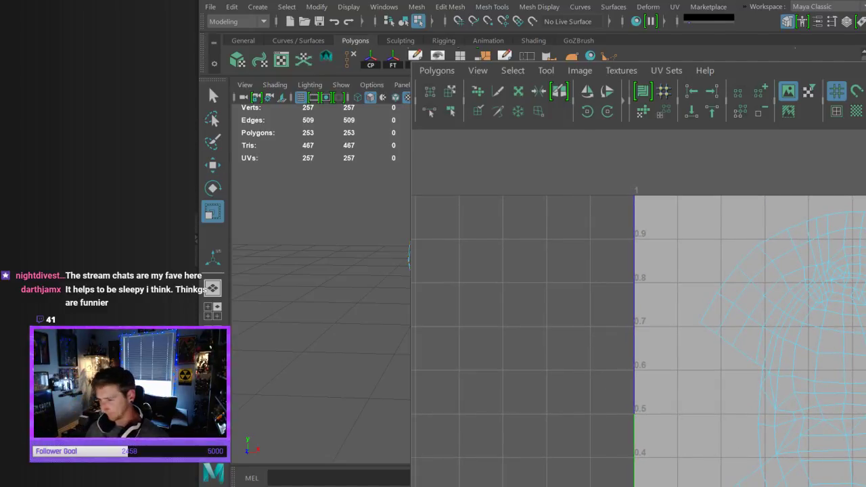
# Return to object mode, deselect the head mesh, orbit to view its side, and toggle the default material display
pyautogui.press('F8')
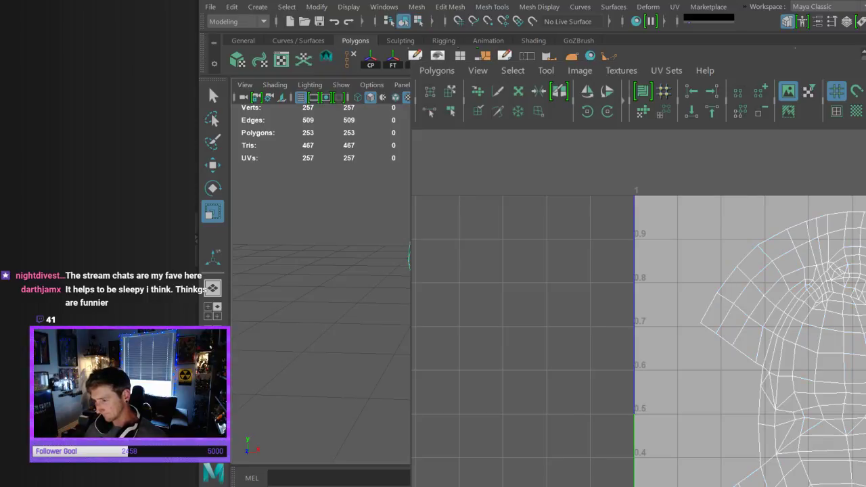
pyautogui.click(324, 223)
pyautogui.keyDown('alt'); pyautogui.moveTo(324, 223); pyautogui.dragTo(338, 207); pyautogui.keyUp('alt')
pyautogui.click(405, 254)
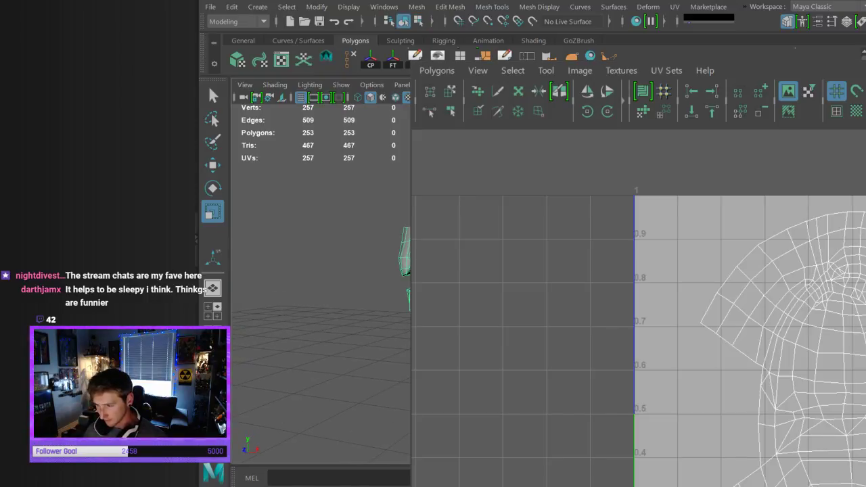
pyautogui.click(324, 223)
pyautogui.keyDown('alt'); pyautogui.moveTo(325, 223); pyautogui.dragTo(380, 251); pyautogui.keyUp('alt')
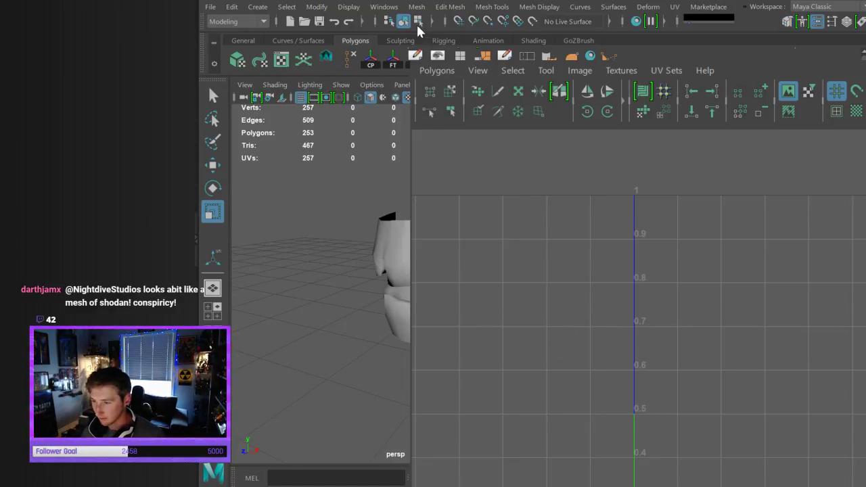
pyautogui.click(383, 99)
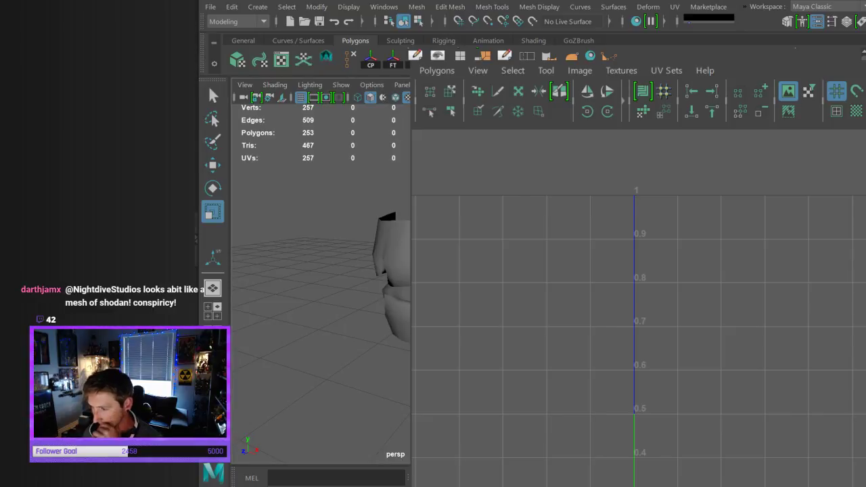
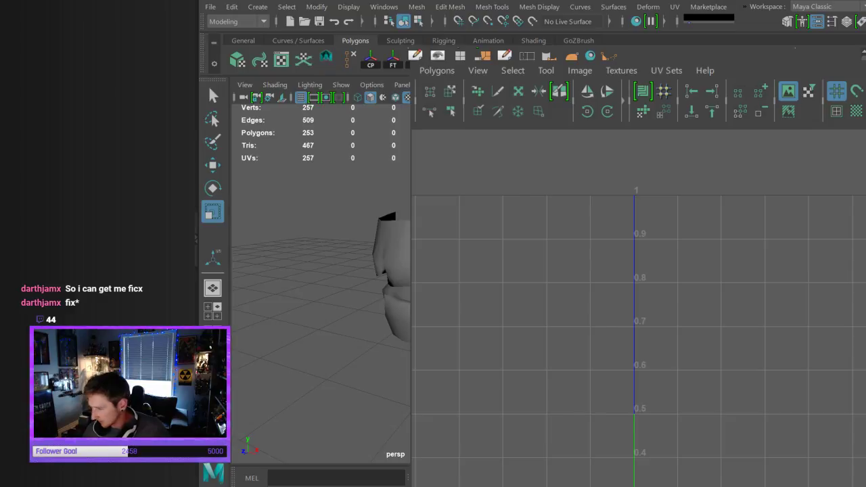
# Turn on textured display and select the checkered head mesh, moving the UV editor clear of the viewport
pyautogui.press('6')
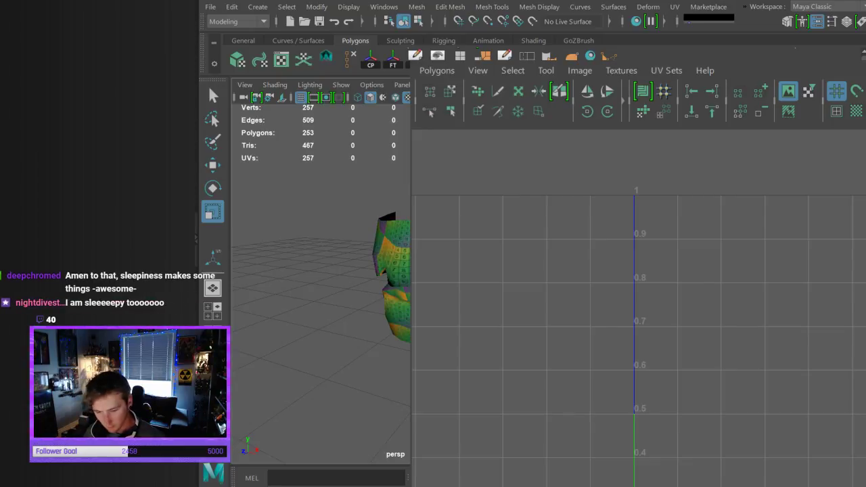
pyautogui.keyDown('alt'); pyautogui.moveTo(380, 196); pyautogui.dragTo(506, 259); pyautogui.keyUp('alt')
pyautogui.scroll(5, 371, 248)
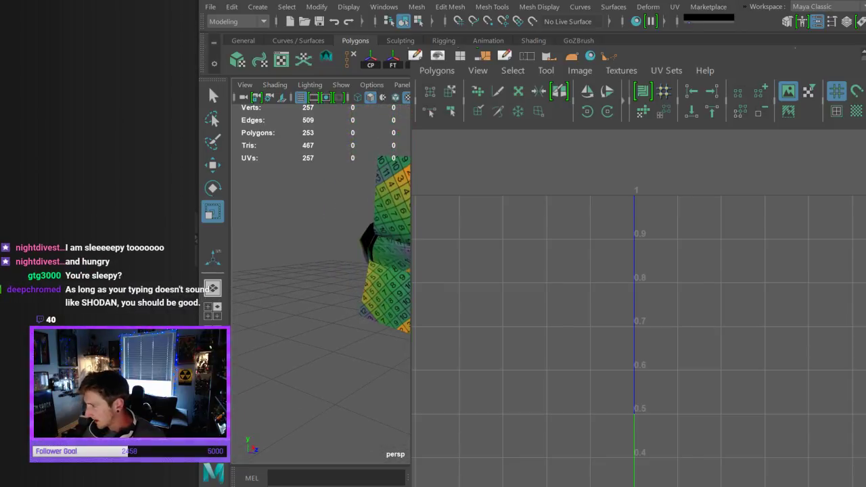
pyautogui.keyDown('alt'); pyautogui.moveTo(433, 250); pyautogui.dragTo(335, 250); pyautogui.keyUp('alt')
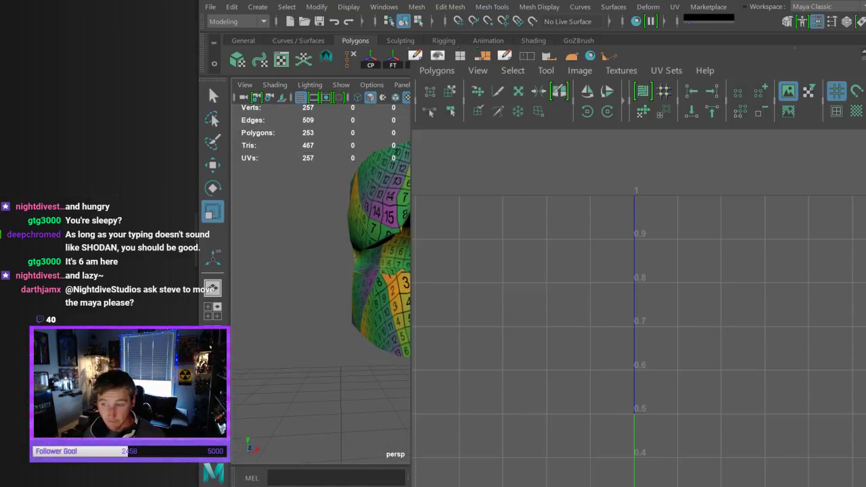
pyautogui.click(379, 204)
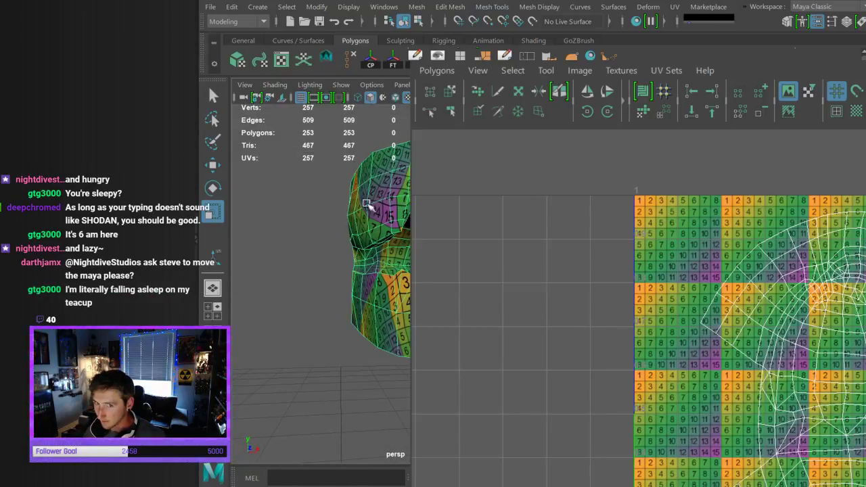
pyautogui.keyDown('alt'); pyautogui.moveTo(862, 448); pyautogui.dragTo(792, 395, button='middle'); pyautogui.keyUp('alt')
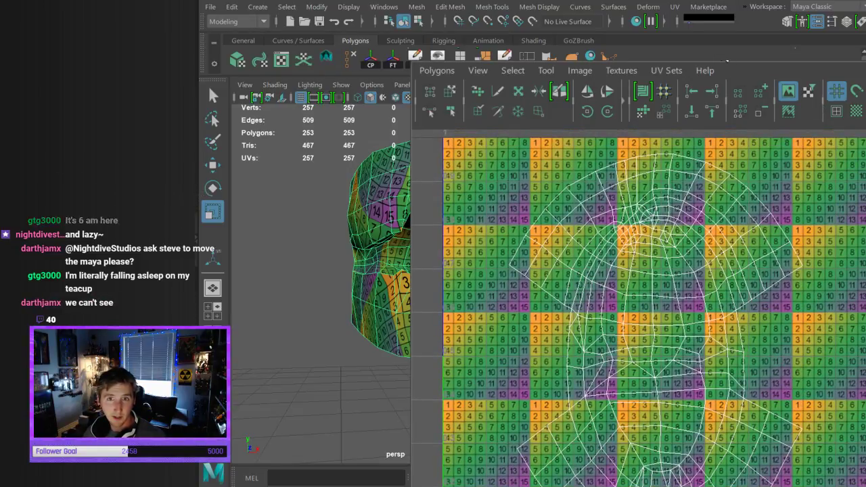
pyautogui.moveTo(609, 63); pyautogui.dragTo(417, 18)
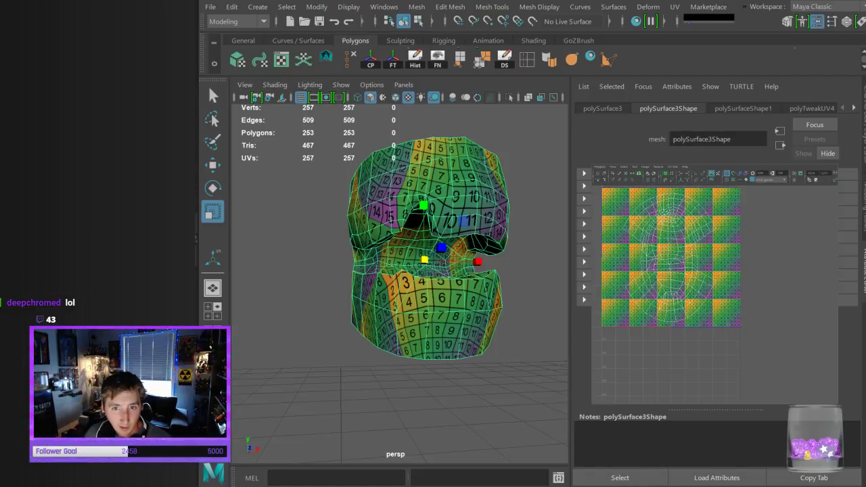
# Hide the checker image behind the head's UV shell and switch to UV component selection
pyautogui.scroll(3, 682, 238)
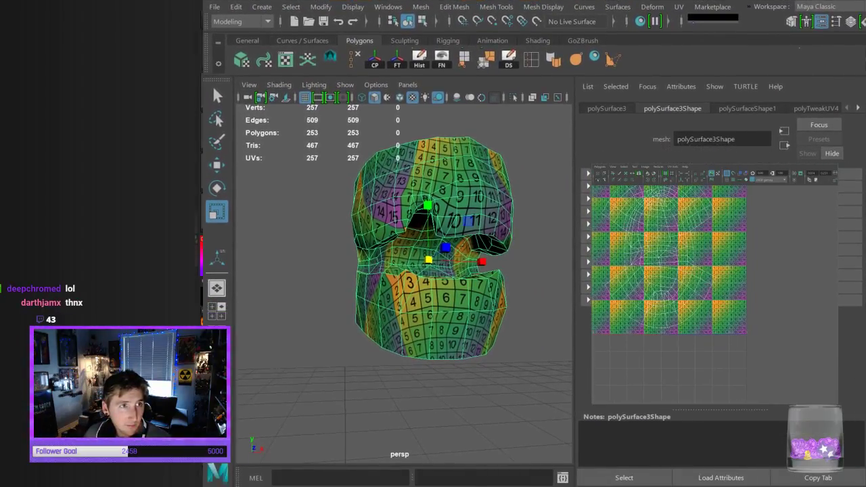
pyautogui.keyDown('alt'); pyautogui.moveTo(467, 297); pyautogui.dragTo(556, 321); pyautogui.keyUp('alt')
pyautogui.keyDown('alt'); pyautogui.moveTo(706, 258); pyautogui.dragTo(759, 296, button='middle'); pyautogui.keyUp('alt')
pyautogui.click(710, 174)
pyautogui.keyDown('alt'); pyautogui.moveTo(708, 251); pyautogui.dragTo(720, 267, button='right'); pyautogui.keyUp('alt')
pyautogui.keyDown('alt'); pyautogui.moveTo(687, 327); pyautogui.dragTo(684, 313, button='middle'); pyautogui.keyUp('alt')
pyautogui.moveTo(663, 320); pyautogui.dragTo(663, 309, button='right')
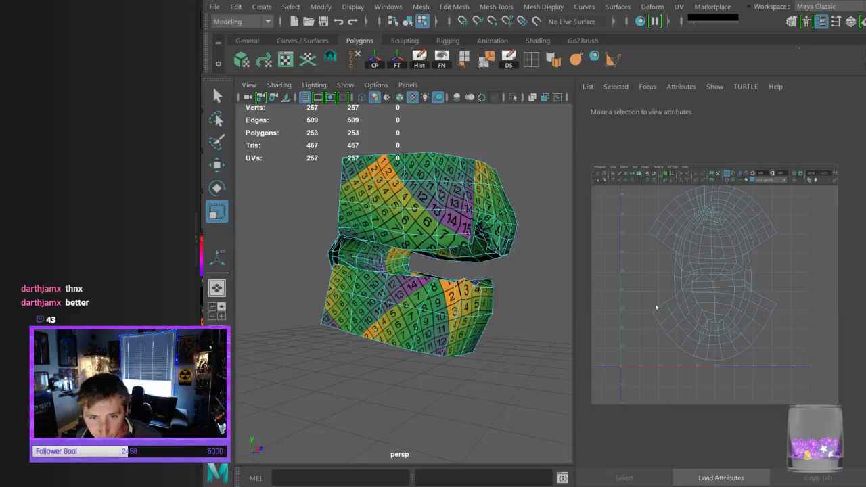
# Select the twelve UVs along the jaw's curved outer border, align them into a straight horizontal line, and shift them slightly upward
pyautogui.moveTo(649, 307); pyautogui.dragTo(671, 339)
pyautogui.keyDown('shift'); pyautogui.moveTo(672, 339); pyautogui.dragTo(771, 308); pyautogui.keyUp('shift')
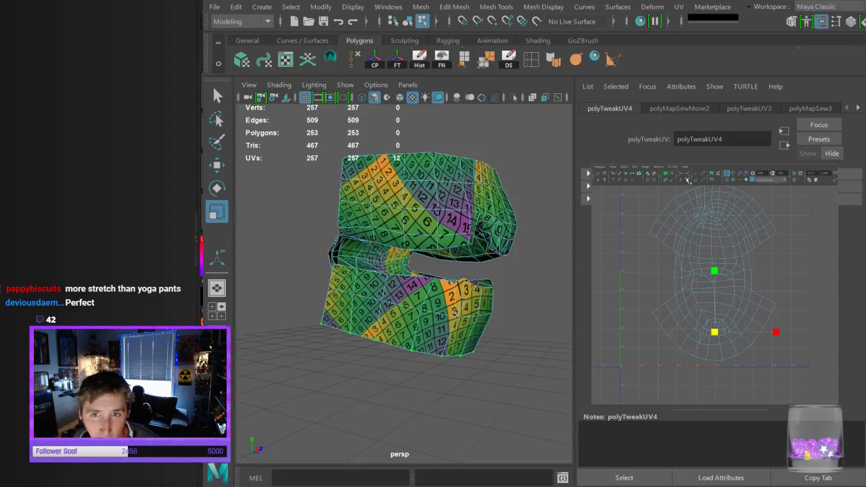
pyautogui.click(679, 180)
pyautogui.press('w')
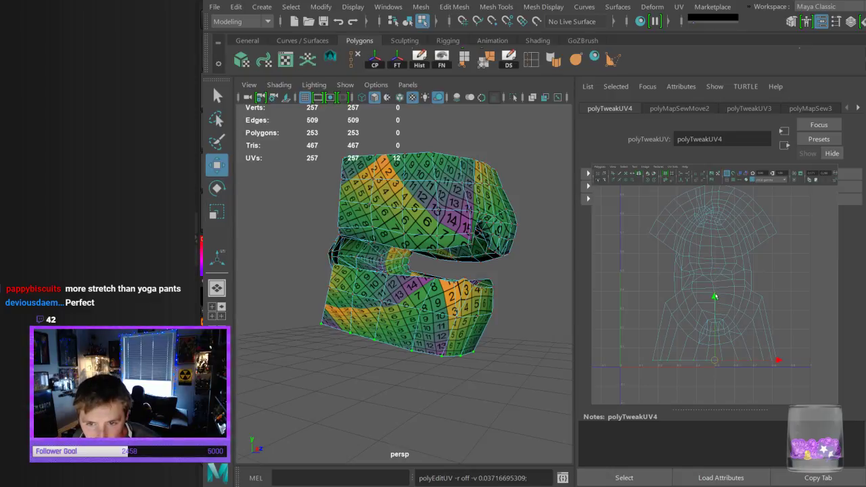
pyautogui.moveTo(715, 295); pyautogui.dragTo(715, 293)
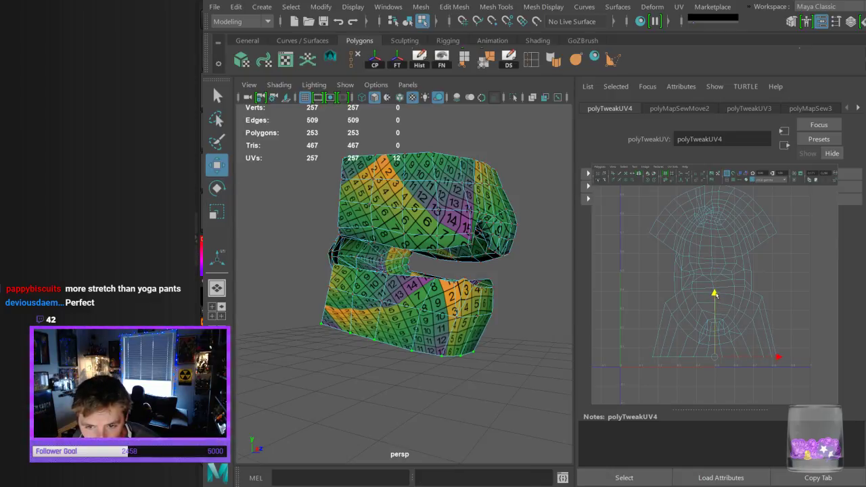
# Select the inner jaw UVs and relax them with the UV brush, undoing a trial unfold of them
pyautogui.moveTo(753, 347); pyautogui.dragTo(762, 346)
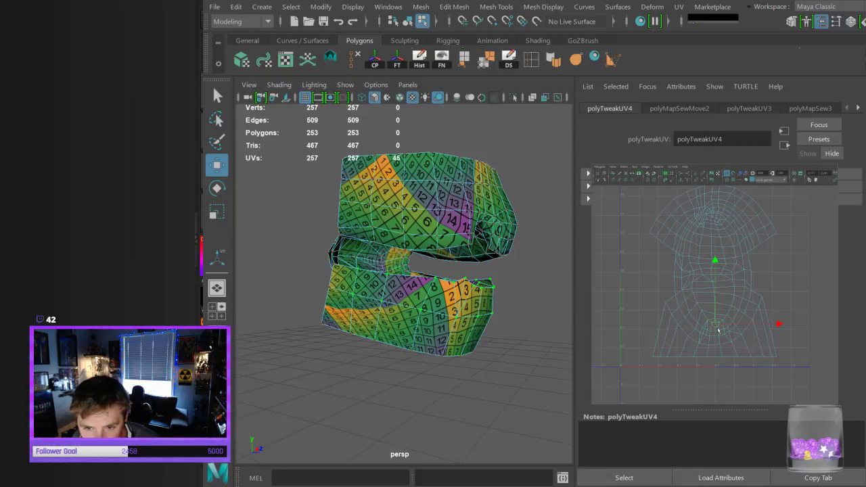
pyautogui.click(614, 181)
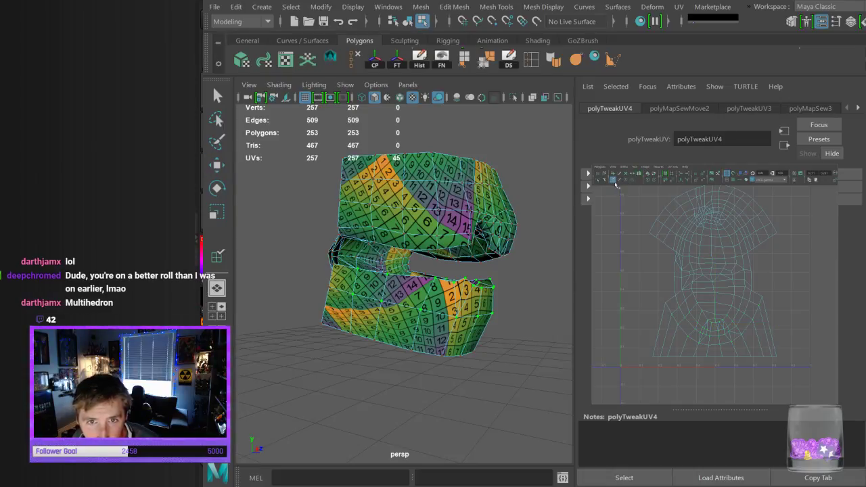
pyautogui.click(665, 181)
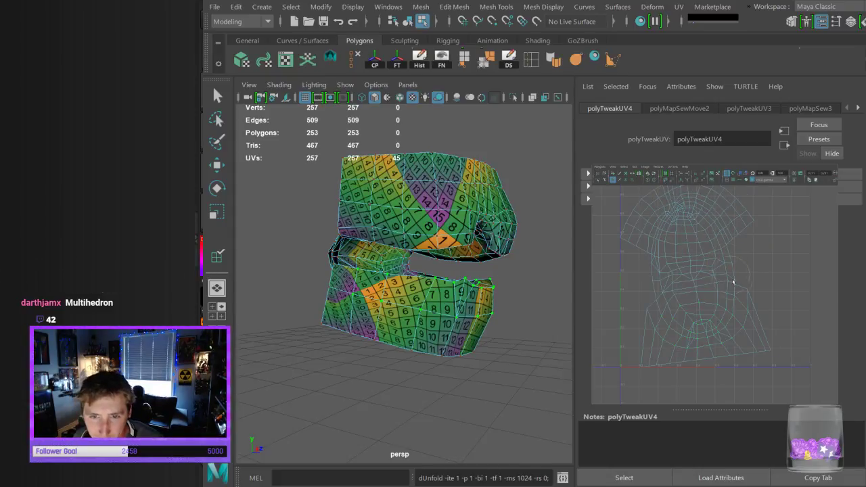
pyautogui.hotkey('ctrl', 'z')
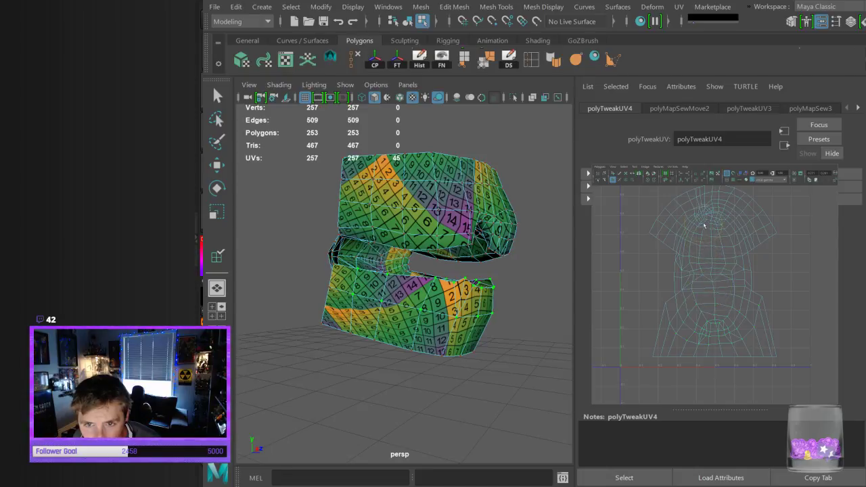
pyautogui.hotkey('ctrl', 'z')
pyautogui.moveTo(701, 332); pyautogui.dragTo(698, 336)
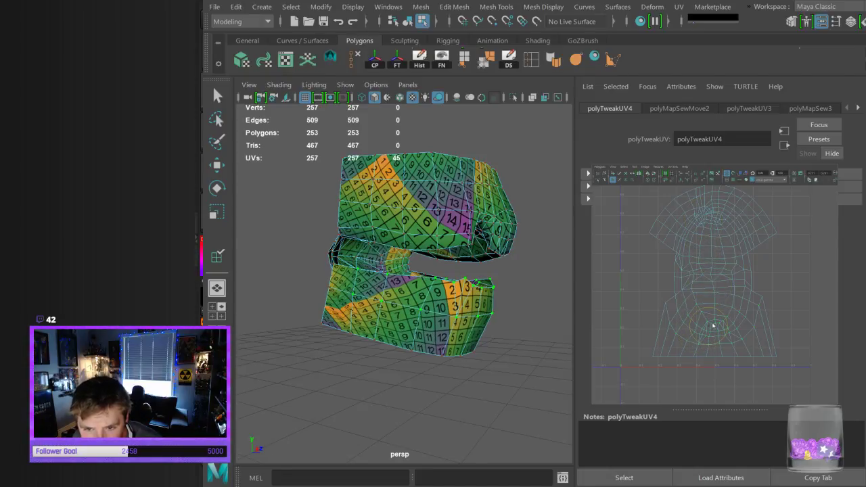
pyautogui.press('q')
pyautogui.click(776, 295)
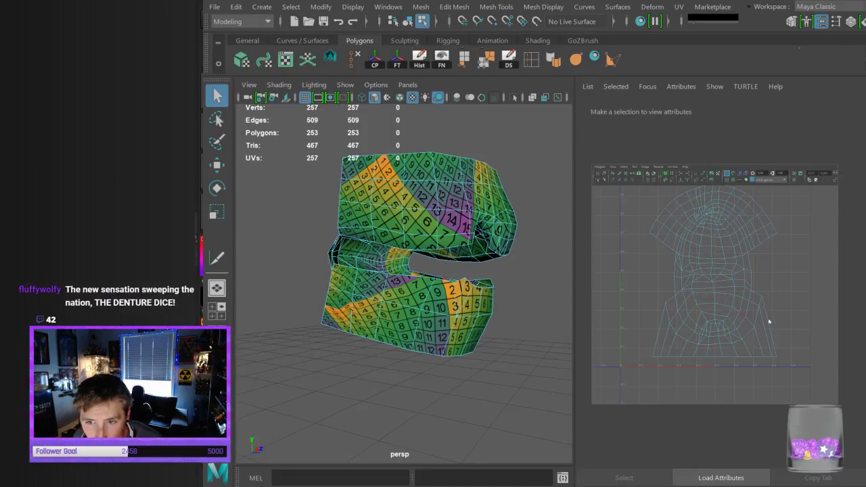
# Try to raise the two outer corner UVs of the jaw's straightened border
pyautogui.keyDown('alt'); pyautogui.moveTo(390, 359); pyautogui.dragTo(324, 367); pyautogui.keyUp('alt')
pyautogui.moveTo(645, 352); pyautogui.dragTo(818, 367)
pyautogui.keyDown('alt'); pyautogui.moveTo(405, 402); pyautogui.dragTo(464, 386); pyautogui.keyUp('alt')
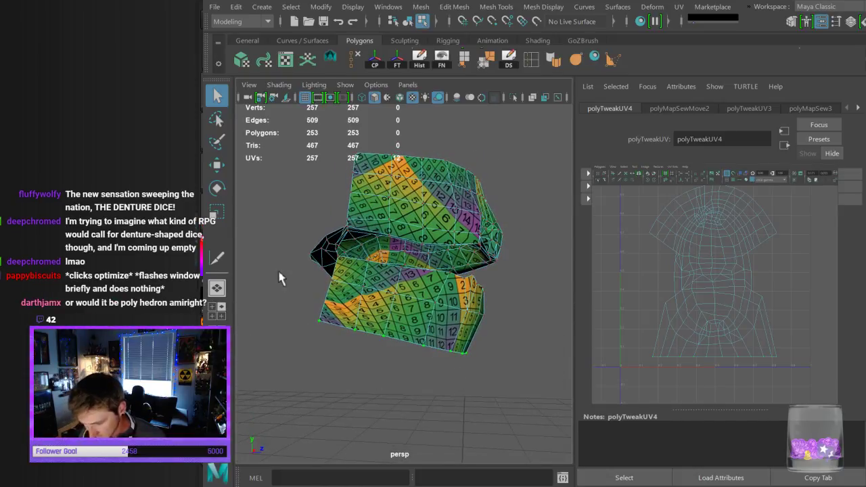
pyautogui.click(651, 357)
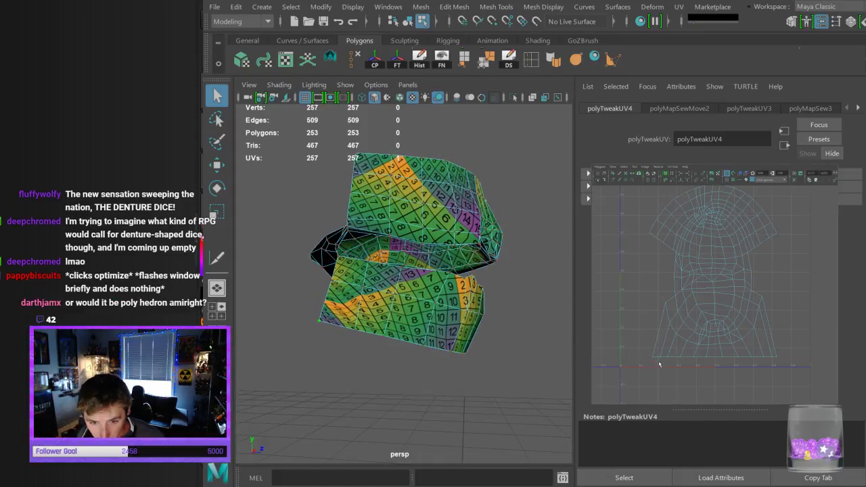
pyautogui.press('w')
pyautogui.moveTo(652, 298); pyautogui.dragTo(666, 276)
pyautogui.moveTo(778, 360); pyautogui.dragTo(774, 363)
pyautogui.moveTo(777, 296); pyautogui.dragTo(782, 269)
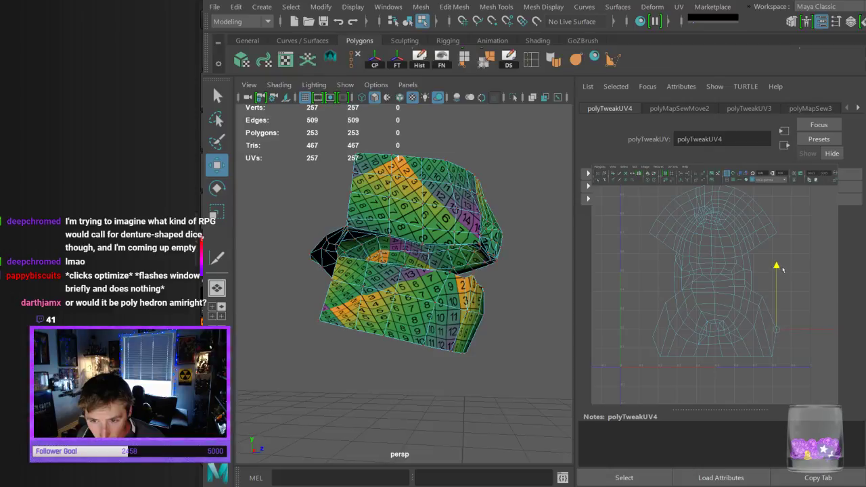
pyautogui.click(652, 336)
pyautogui.moveTo(651, 273); pyautogui.dragTo(722, 351)
pyautogui.keyDown('alt'); pyautogui.moveTo(679, 334); pyautogui.dragTo(687, 328, button='middle'); pyautogui.keyUp('alt')
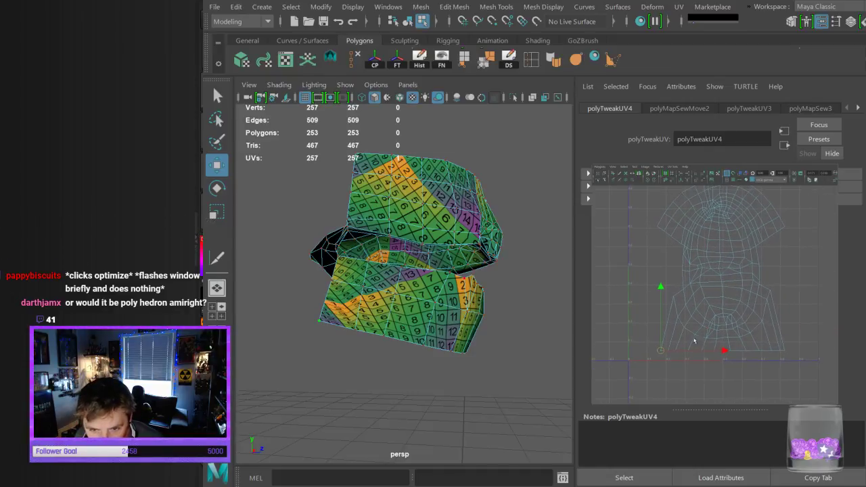
pyautogui.keyDown('alt'); pyautogui.moveTo(722, 262); pyautogui.dragTo(705, 301, button='middle'); pyautogui.keyUp('alt')
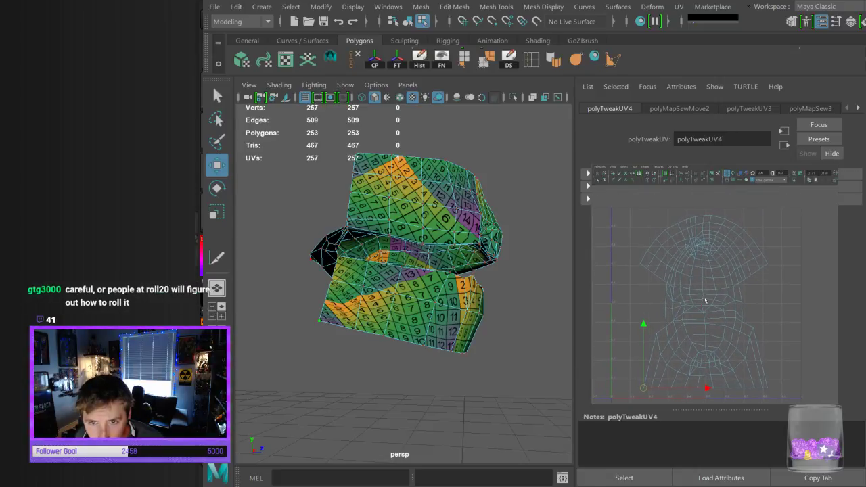
pyautogui.keyDown('alt'); pyautogui.moveTo(677, 328); pyautogui.dragTo(678, 292, button='middle'); pyautogui.keyUp('alt')
pyautogui.click(672, 288)
pyautogui.keyDown('shift'); pyautogui.moveTo(744, 289); pyautogui.dragTo(737, 288); pyautogui.keyUp('shift')
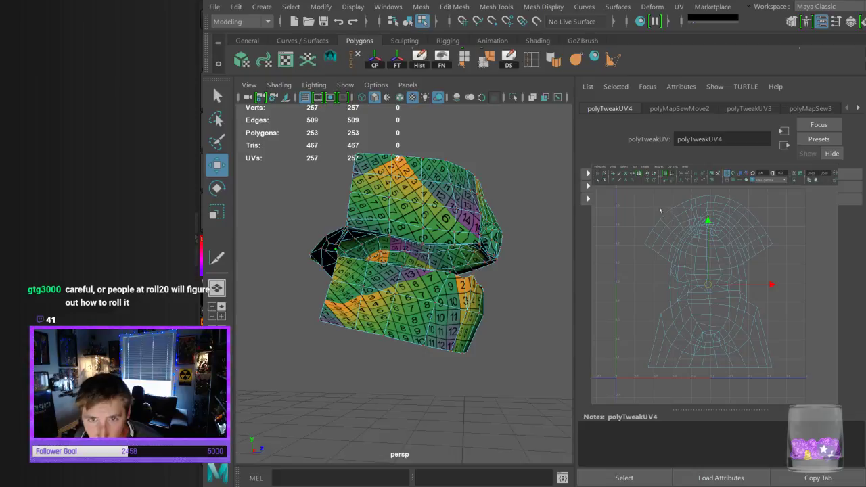
pyautogui.click(783, 311)
pyautogui.moveTo(778, 307)
pyautogui.keyDown('alt'); pyautogui.mouseDown(button='middle')
pyautogui.moveTo(769, 278)
pyautogui.moveTo(773, 300)
pyautogui.mouseUp(button='middle'); pyautogui.keyUp('alt')
pyautogui.keyDown('alt'); pyautogui.moveTo(773, 300); pyautogui.dragTo(729, 317, button='right'); pyautogui.keyUp('alt')
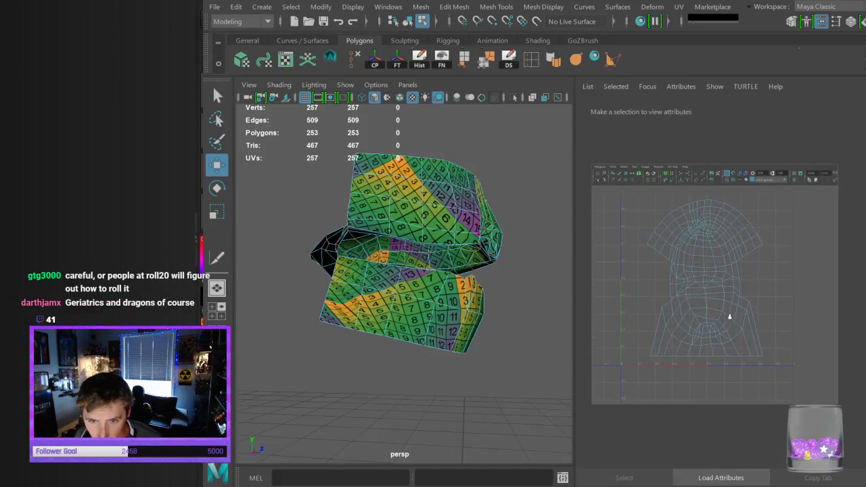
# Relax the UVs around the nose opening of the upper head with the UV brush
pyautogui.keyDown('alt'); pyautogui.moveTo(437, 304); pyautogui.dragTo(411, 309); pyautogui.keyUp('alt')
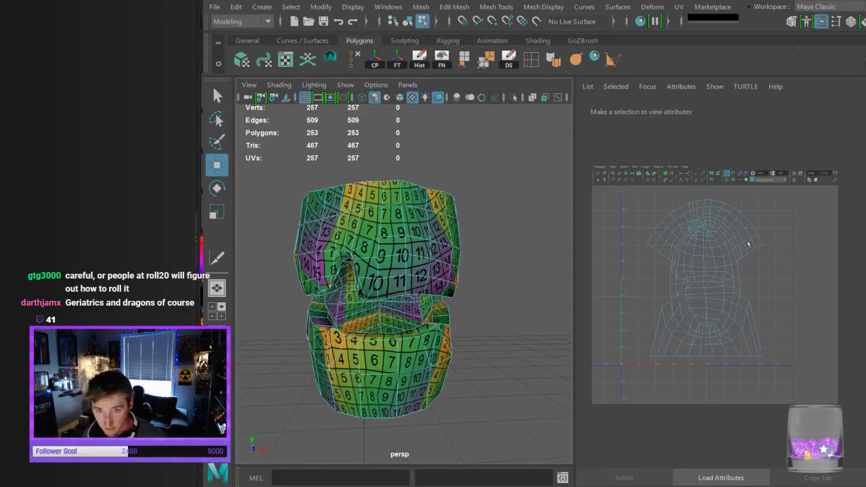
pyautogui.keyDown('alt'); pyautogui.moveTo(690, 238); pyautogui.dragTo(693, 273, button='right'); pyautogui.keyUp('alt')
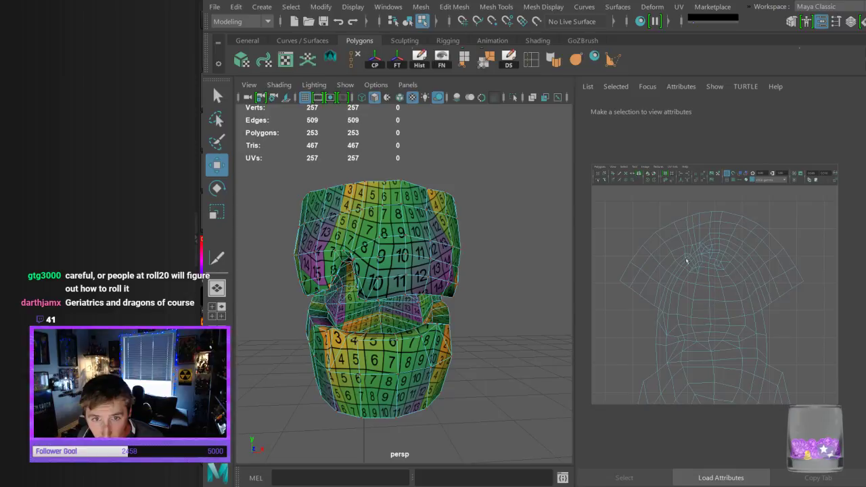
pyautogui.click(614, 181)
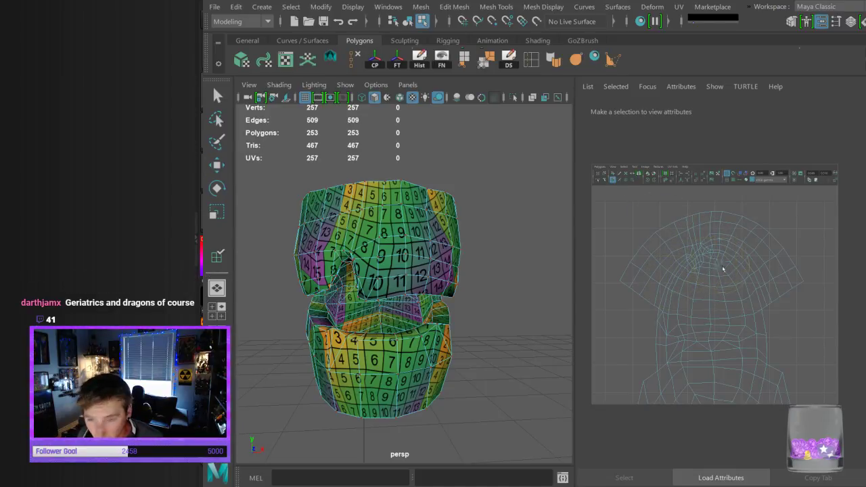
pyautogui.moveTo(727, 269); pyautogui.dragTo(725, 267)
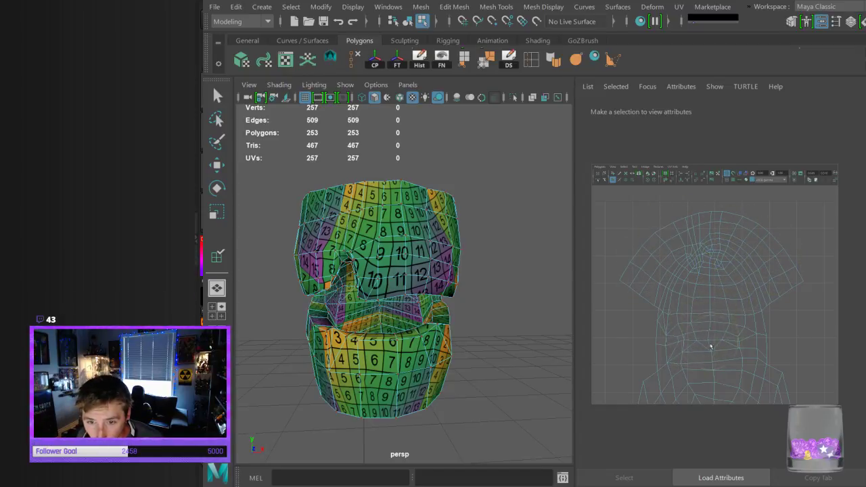
# Relax the mouth and jaw UVs out to the jaw's straightened border with the UV brush, and undo the last strokes
pyautogui.click(737, 336)
pyautogui.keyDown('alt'); pyautogui.moveTo(736, 336); pyautogui.dragTo(712, 336, button='right'); pyautogui.keyUp('alt')
pyautogui.keyDown('alt'); pyautogui.moveTo(711, 336); pyautogui.dragTo(715, 271, button='middle'); pyautogui.keyUp('alt')
pyautogui.moveTo(643, 345)
pyautogui.mouseDown()
pyautogui.moveTo(659, 356)
pyautogui.moveTo(734, 355)
pyautogui.moveTo(796, 312)
pyautogui.moveTo(782, 345)
pyautogui.moveTo(654, 344)
pyautogui.moveTo(810, 288)
pyautogui.moveTo(618, 319)
pyautogui.moveTo(833, 272)
pyautogui.mouseUp()
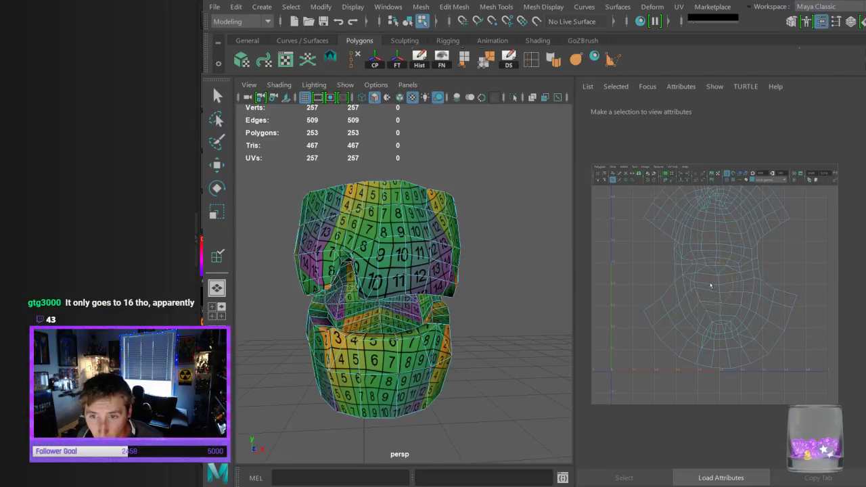
pyautogui.moveTo(722, 221); pyautogui.dragTo(720, 256)
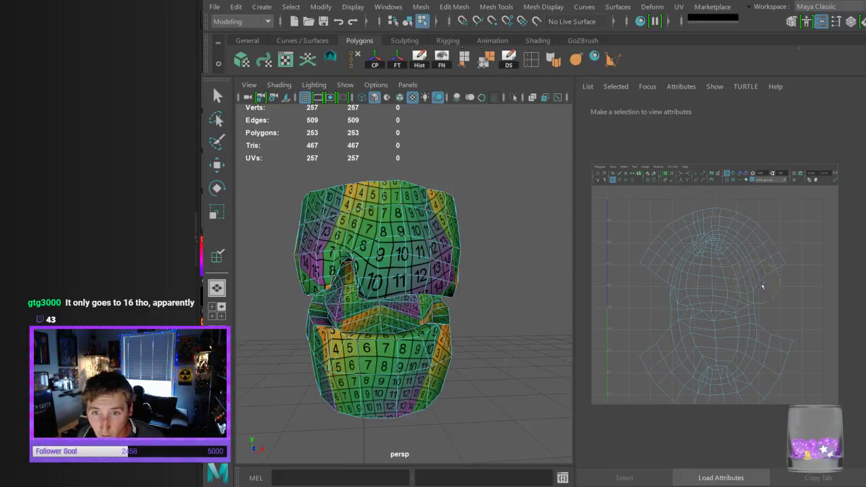
pyautogui.hotkey('ctrl', 'z')
pyautogui.hotkey('ctrl', 'z')
# Examine the checker pattern on the front and side of the jaw for stretching, and pick a UV there to locate it in the shell
pyautogui.keyDown('alt'); pyautogui.moveTo(389, 342); pyautogui.dragTo(367, 348); pyautogui.keyUp('alt')
pyautogui.keyDown('alt'); pyautogui.moveTo(374, 381); pyautogui.dragTo(393, 372, button='middle'); pyautogui.keyUp('alt')
pyautogui.scroll(-5, 390, 365)
pyautogui.keyDown('alt'); pyautogui.moveTo(389, 358); pyautogui.dragTo(366, 368); pyautogui.keyUp('alt')
pyautogui.scroll(6, 379, 315)
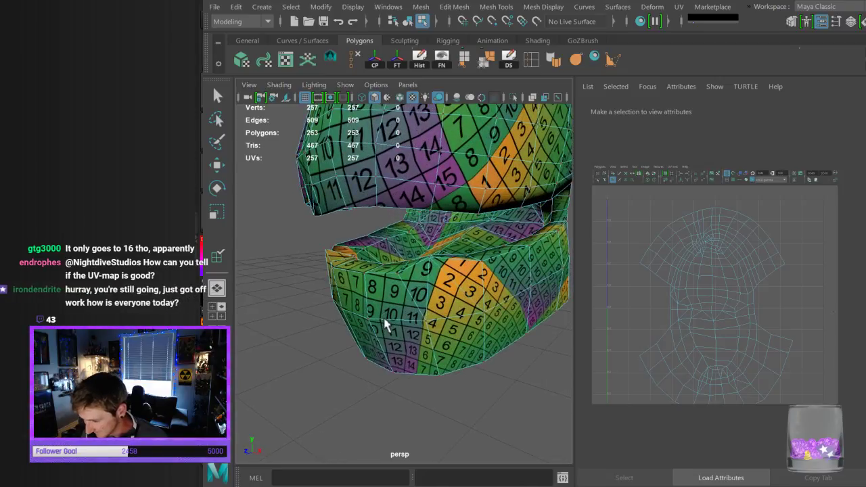
pyautogui.keyDown('alt'); pyautogui.moveTo(385, 325); pyautogui.dragTo(341, 318); pyautogui.keyUp('alt')
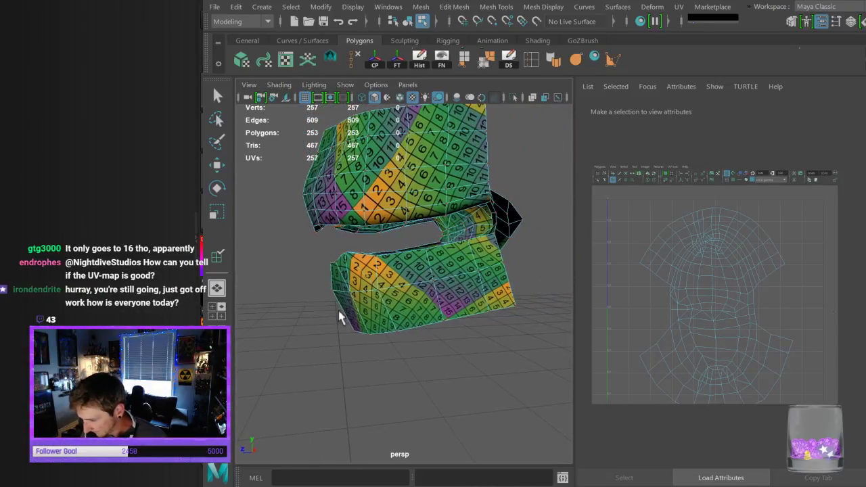
pyautogui.click(429, 288)
pyautogui.scroll(2, 709, 316)
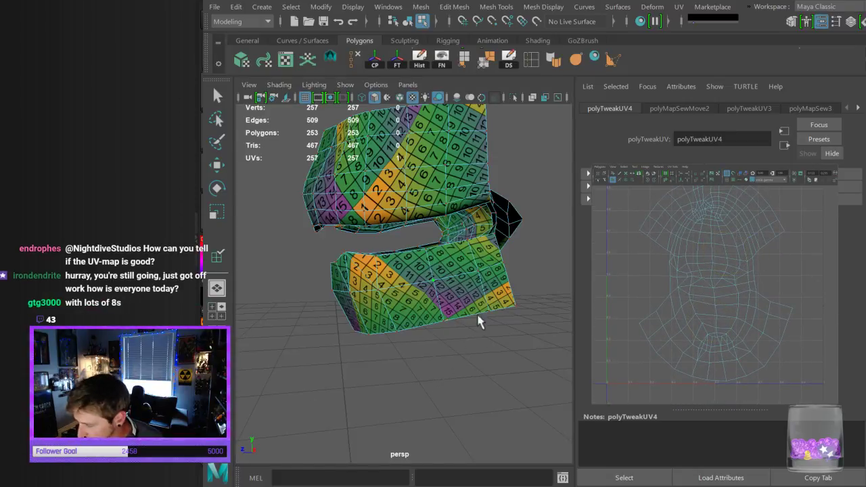
pyautogui.keyDown('alt'); pyautogui.moveTo(747, 273); pyautogui.dragTo(740, 282, button='middle'); pyautogui.keyUp('alt')
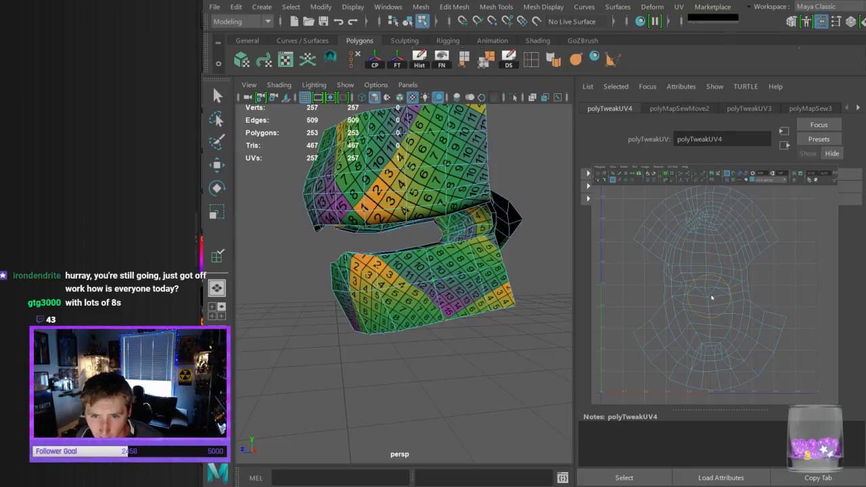
# Nudge the outer corner UV on the right-hand wing of the jaw slightly outward in the shell
pyautogui.press('q')
pyautogui.keyDown('alt'); pyautogui.moveTo(727, 272); pyautogui.dragTo(737, 321, button='middle'); pyautogui.keyUp('alt')
pyautogui.keyDown('alt'); pyautogui.moveTo(737, 320); pyautogui.dragTo(707, 294, button='right'); pyautogui.keyUp('alt')
pyautogui.click(770, 318)
pyautogui.press('w')
pyautogui.moveTo(771, 319); pyautogui.dragTo(773, 319)
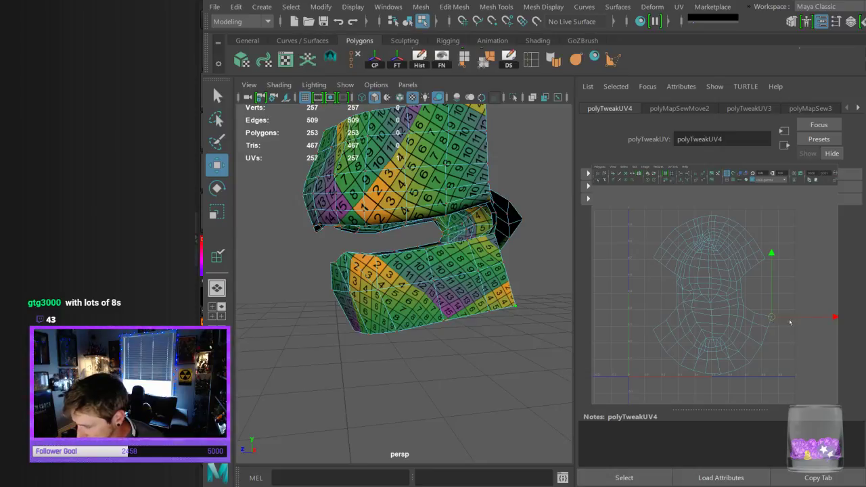
# Pick a UV on the side of the jaw, nudge it slightly in the shell, and clear the selection
pyautogui.keyDown('alt'); pyautogui.moveTo(483, 305); pyautogui.dragTo(423, 337); pyautogui.keyUp('alt')
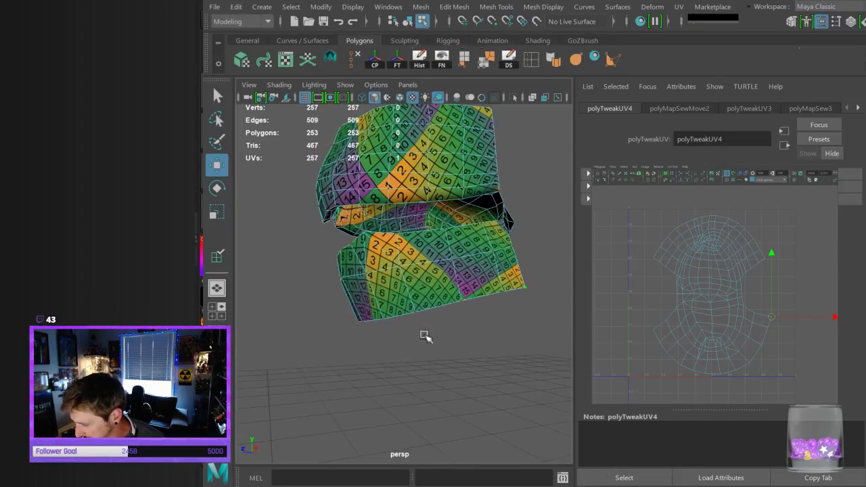
pyautogui.click(450, 261)
pyautogui.scroll(3, 723, 334)
pyautogui.moveTo(756, 331); pyautogui.dragTo(755, 329)
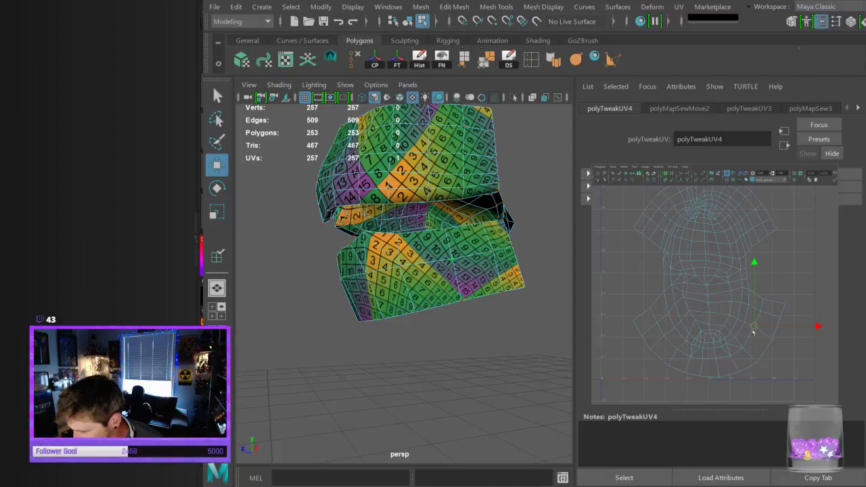
pyautogui.click(739, 319)
pyautogui.scroll(-2, 742, 284)
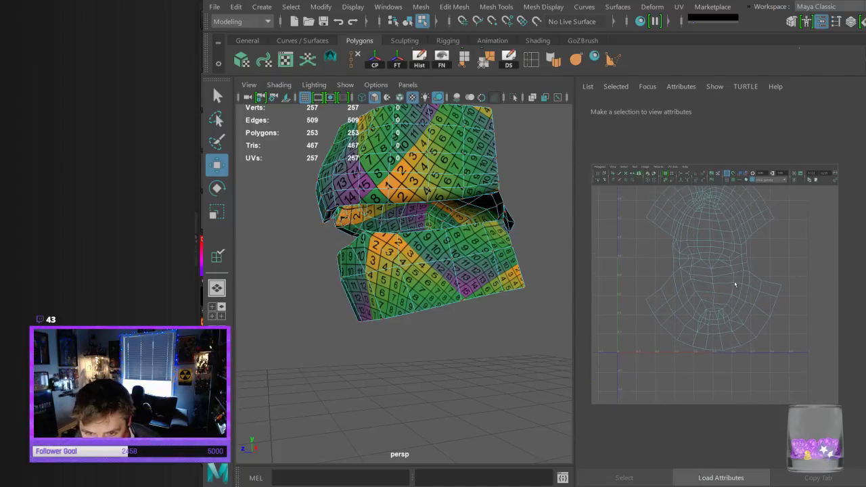
# Move the whole UV shell to the centre of the UV tile and clear the selection
pyautogui.scroll(-3, 718, 290)
pyautogui.moveTo(670, 234); pyautogui.dragTo(763, 328)
pyautogui.moveTo(717, 270); pyautogui.dragTo(706, 273)
pyautogui.press('r')
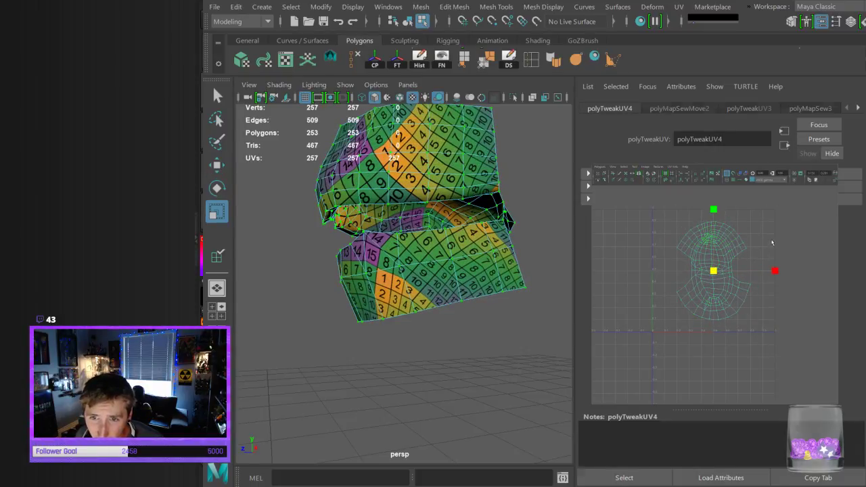
pyautogui.click(772, 242)
# Return to object mode, select the complete mesh, and save the scene
pyautogui.keyDown('alt'); pyautogui.moveTo(429, 267); pyautogui.dragTo(430, 249); pyautogui.keyUp('alt')
pyautogui.press('F8')
pyautogui.click(493, 175)
pyautogui.keyDown('alt'); pyautogui.moveTo(428, 185); pyautogui.dragTo(455, 194, button='right'); pyautogui.keyUp('alt')
pyautogui.keyDown('alt'); pyautogui.moveTo(454, 193); pyautogui.dragTo(464, 244); pyautogui.keyUp('alt')
pyautogui.click(440, 215)
pyautogui.keyDown('alt'); pyautogui.moveTo(464, 244); pyautogui.dragTo(445, 225, button='right'); pyautogui.keyUp('alt')
pyautogui.click(218, 8)
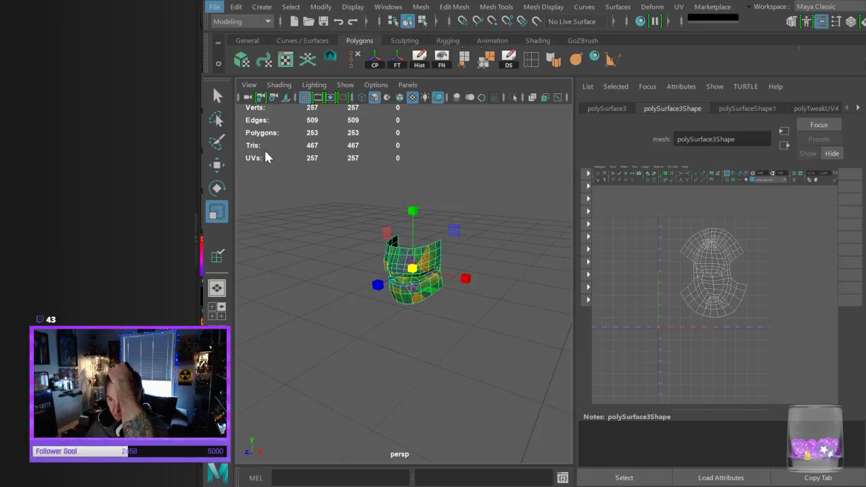
pyautogui.click(265, 66)
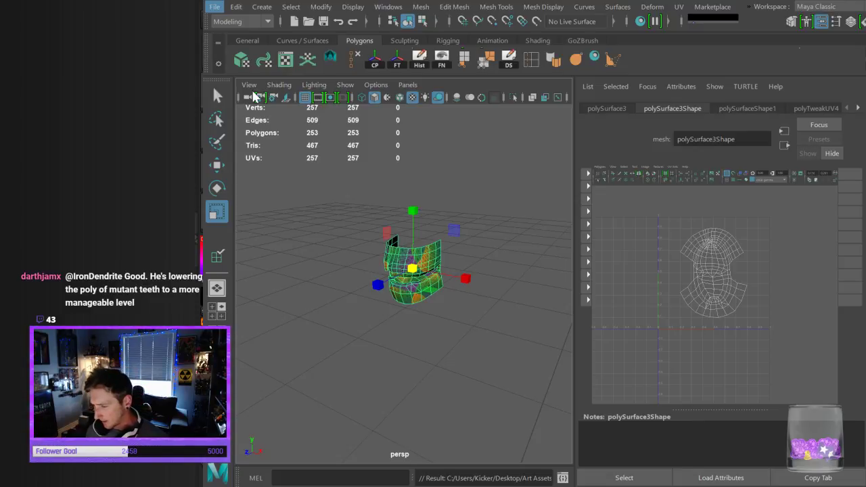
# Scale the whole UV shell up evenly around its centre until it spans nearly the full height of the UV tile
pyautogui.click(477, 338)
pyautogui.scroll(5, 421, 245)
pyautogui.keyDown('alt'); pyautogui.moveTo(438, 257); pyautogui.dragTo(485, 254); pyautogui.keyUp('alt')
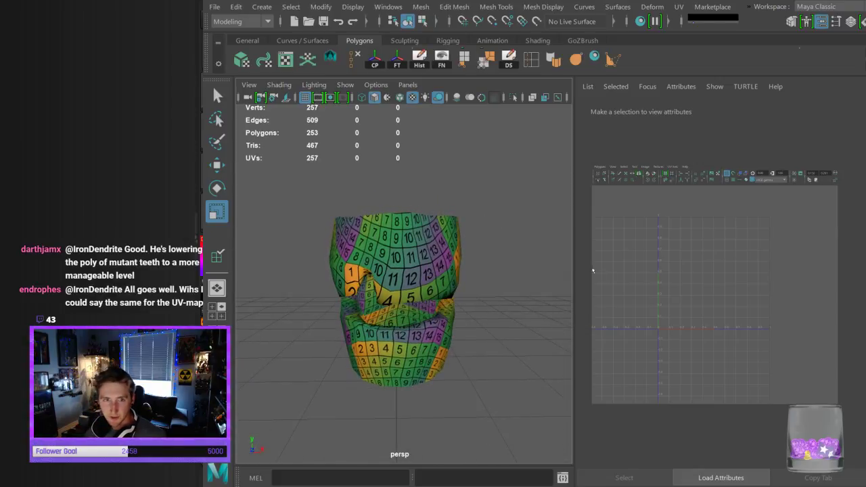
pyautogui.click(441, 261)
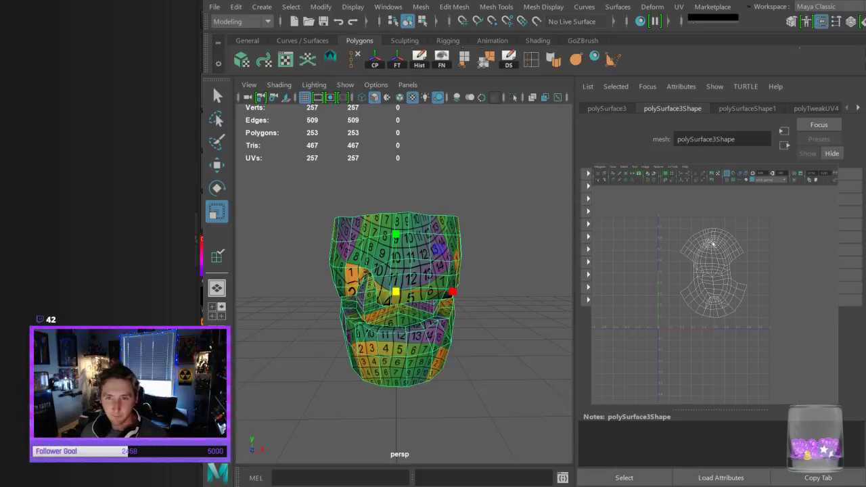
pyautogui.press('F12')
pyautogui.moveTo(668, 212); pyautogui.dragTo(789, 339)
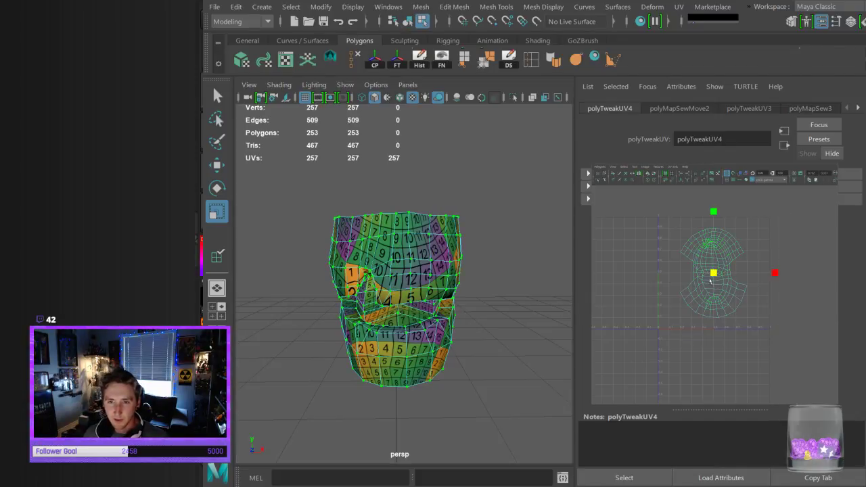
pyautogui.moveTo(714, 275); pyautogui.dragTo(729, 271)
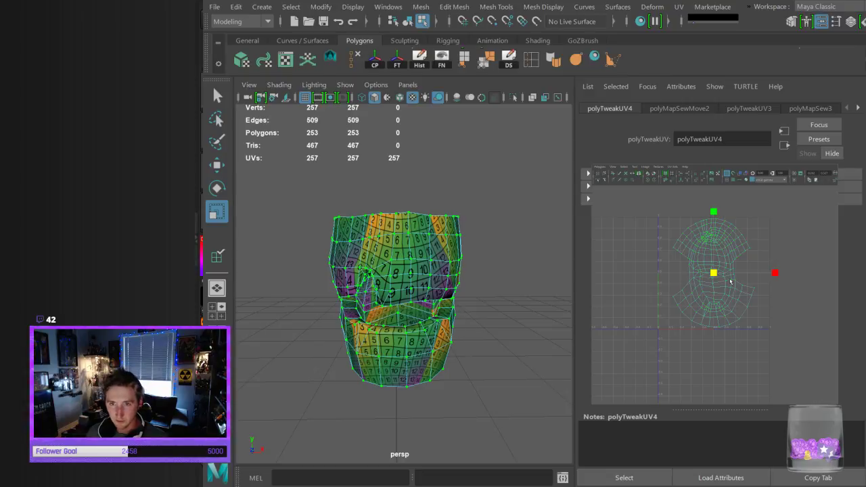
pyautogui.press('e')
pyautogui.press('w')
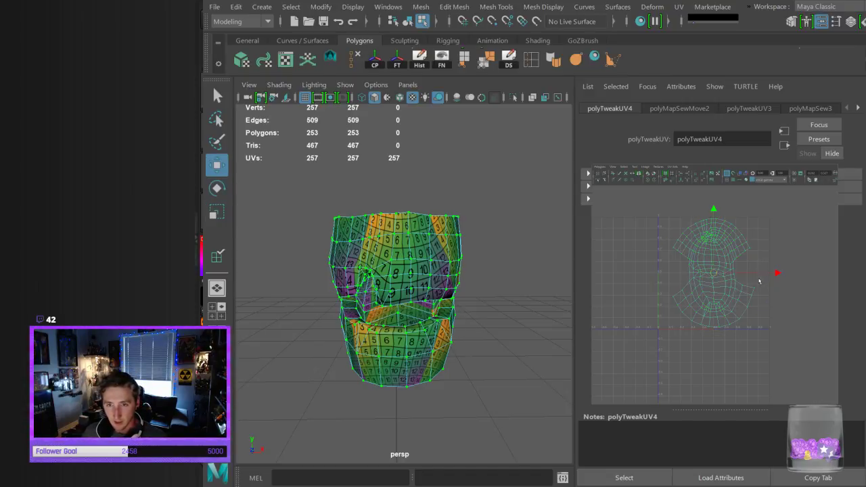
pyautogui.click(785, 257)
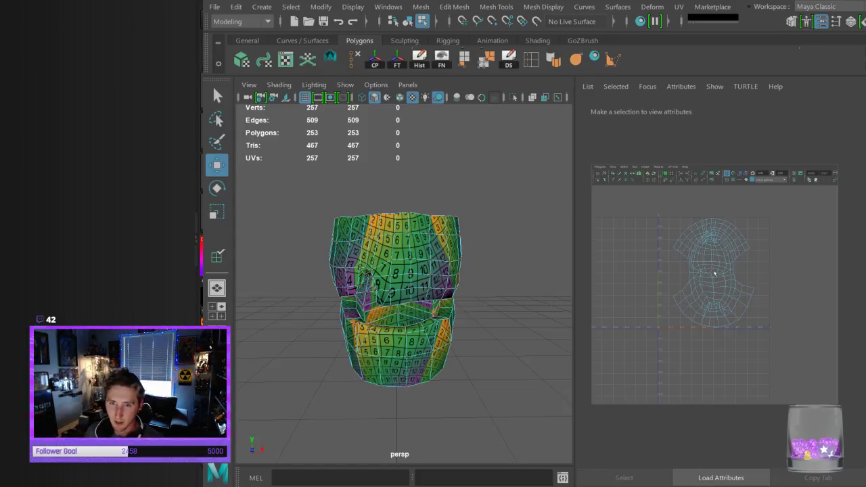
# Run Optimize on all UVs of the shell and nudge the shell slightly within the UV tile
pyautogui.moveTo(653, 211); pyautogui.dragTo(781, 348)
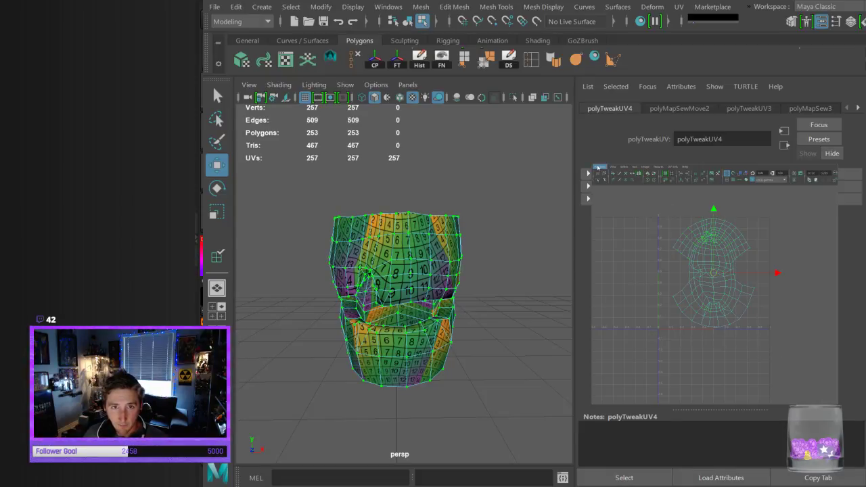
pyautogui.click(617, 285)
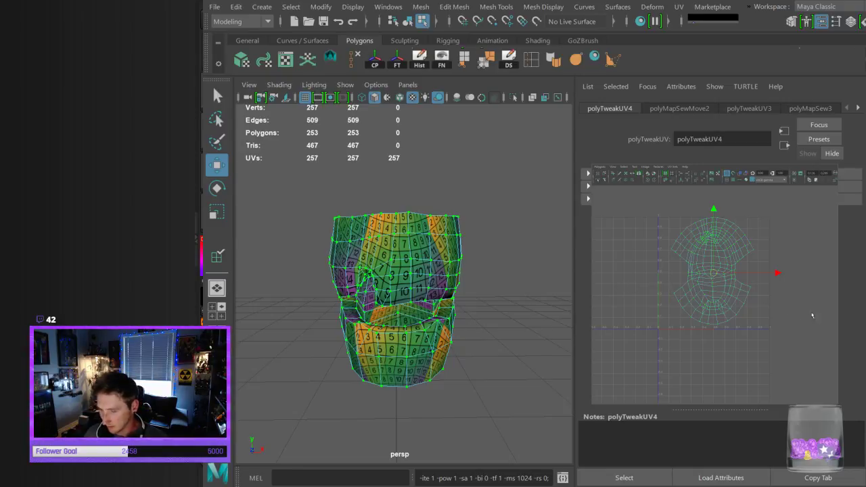
pyautogui.hotkey('ctrl', 'z')
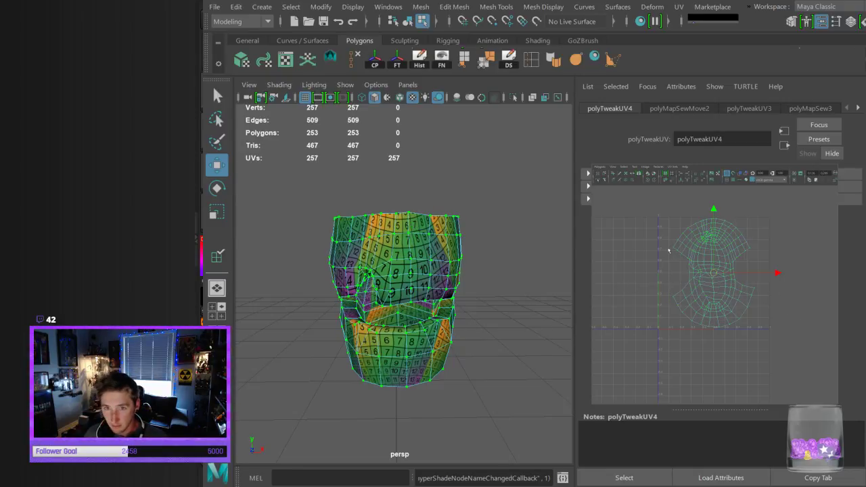
pyautogui.click(615, 286)
pyautogui.moveTo(716, 273); pyautogui.dragTo(720, 275)
# Nudge the UVs in the middle of the jaw's lower border
pyautogui.keyDown('alt'); pyautogui.moveTo(376, 363); pyautogui.dragTo(406, 350); pyautogui.keyUp('alt')
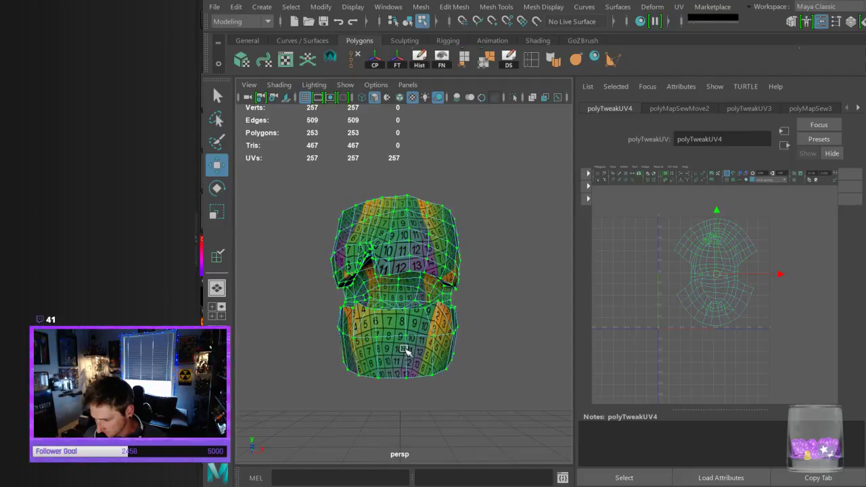
pyautogui.click(396, 384)
pyautogui.scroll(5, 702, 340)
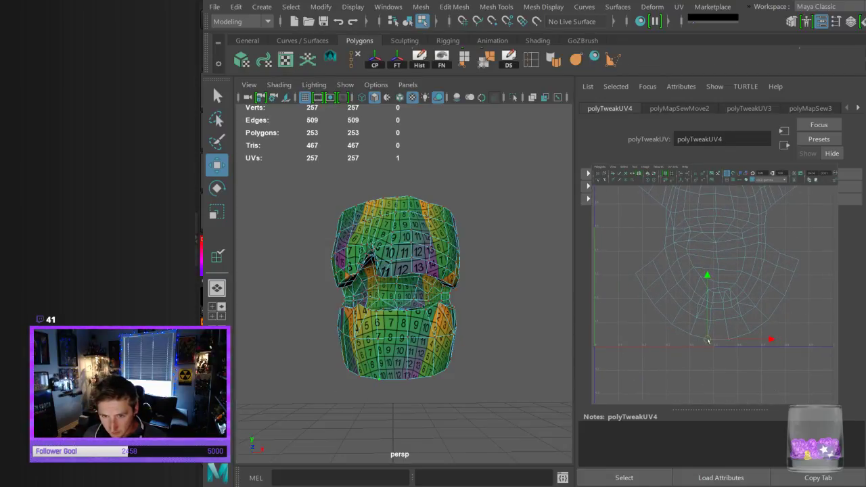
pyautogui.moveTo(708, 340); pyautogui.dragTo(728, 342)
pyautogui.click(728, 340)
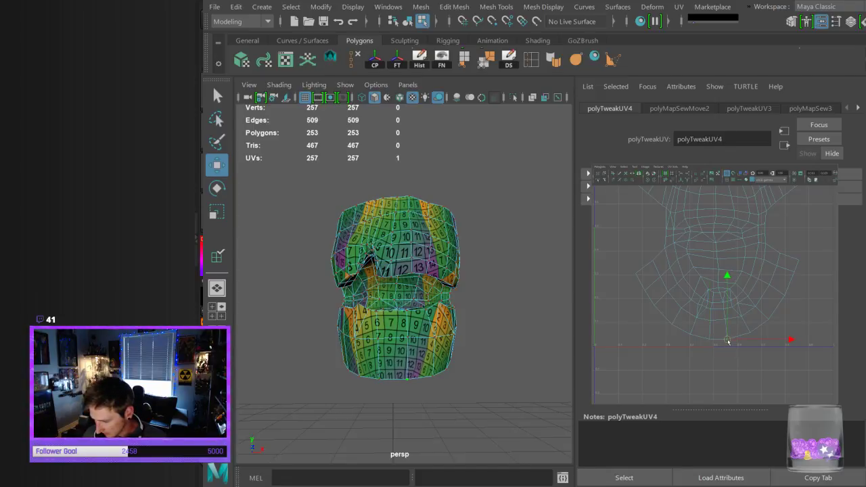
# Return to object mode and examine the checker pattern on the front and side of the mesh for distortion
pyautogui.keyDown('alt'); pyautogui.moveTo(480, 334); pyautogui.dragTo(422, 345); pyautogui.keyUp('alt')
pyautogui.moveTo(424, 220); pyautogui.dragTo(486, 121, button='right')
pyautogui.keyDown('alt'); pyautogui.moveTo(459, 212); pyautogui.dragTo(498, 266); pyautogui.keyUp('alt')
pyautogui.moveTo(498, 266)
pyautogui.keyDown('alt'); pyautogui.mouseDown(button='right')
pyautogui.moveTo(479, 257)
pyautogui.moveTo(498, 279)
pyautogui.mouseUp(button='right'); pyautogui.keyUp('alt')
pyautogui.keyDown('alt'); pyautogui.moveTo(498, 279); pyautogui.dragTo(495, 282); pyautogui.keyUp('alt')
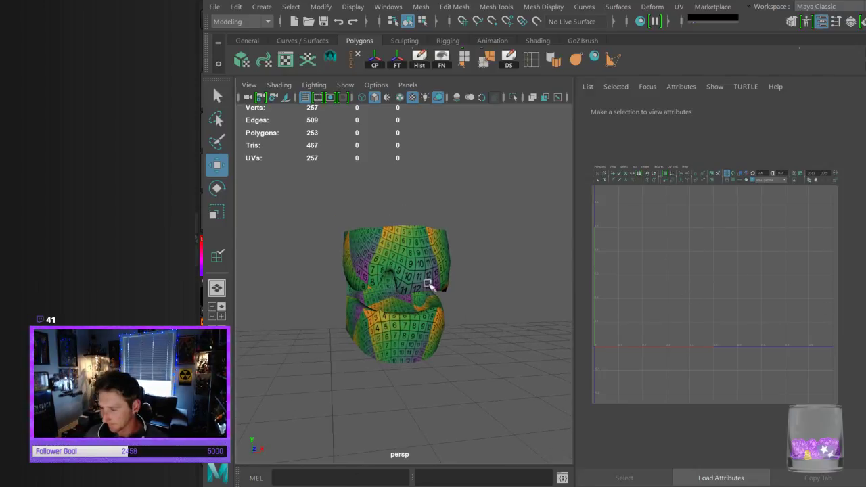
# Select the UVs along the shell's curved upper border, raise them slightly, and clear the selection
pyautogui.click(408, 253)
pyautogui.keyDown('alt'); pyautogui.moveTo(727, 266); pyautogui.dragTo(728, 324, button='middle'); pyautogui.keyUp('alt')
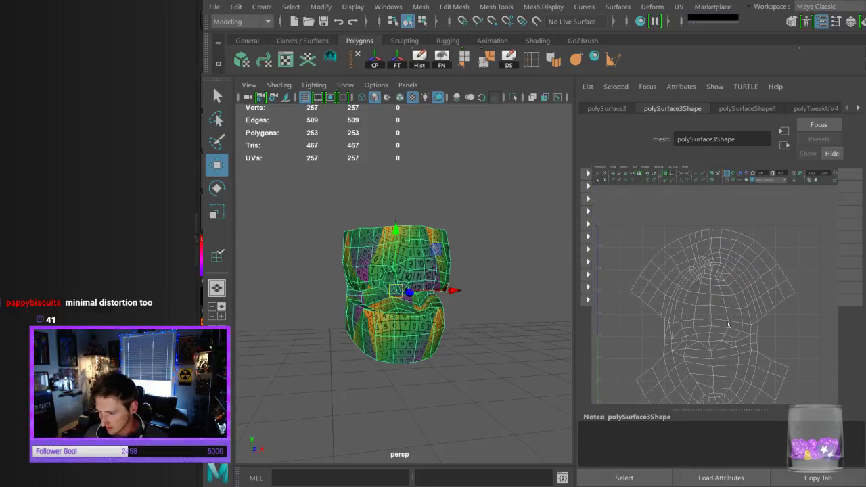
pyautogui.press('F12')
pyautogui.click(631, 291)
pyautogui.keyDown('shift'); pyautogui.click(640, 275); pyautogui.keyUp('shift')
pyautogui.keyDown('shift'); pyautogui.moveTo(652, 265); pyautogui.dragTo(668, 253); pyautogui.keyUp('shift')
pyautogui.keyDown('shift'); pyautogui.moveTo(673, 234); pyautogui.dragTo(701, 239); pyautogui.keyUp('shift')
pyautogui.keyDown('shift'); pyautogui.moveTo(705, 222); pyautogui.dragTo(797, 299); pyautogui.keyUp('shift')
pyautogui.moveTo(712, 198); pyautogui.dragTo(715, 197)
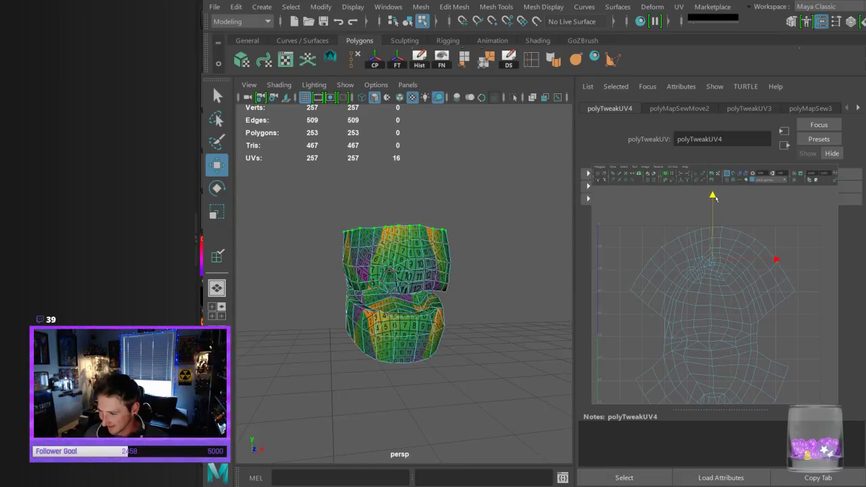
pyautogui.click(756, 212)
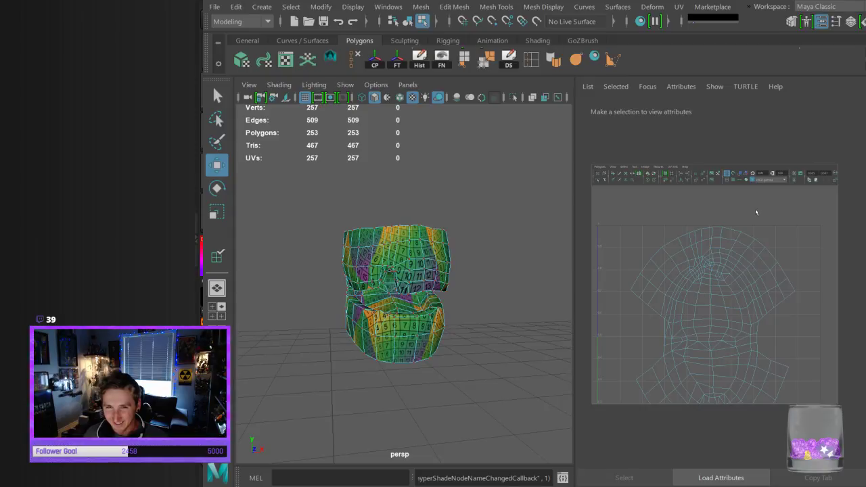
# Select the whole UV shell to check its fit in the UV tile, clear the selection, and save the scene
pyautogui.scroll(-2, 769, 305)
pyautogui.scroll(-3, 771, 278)
pyautogui.moveTo(626, 225); pyautogui.dragTo(779, 391)
pyautogui.scroll(-2, 741, 294)
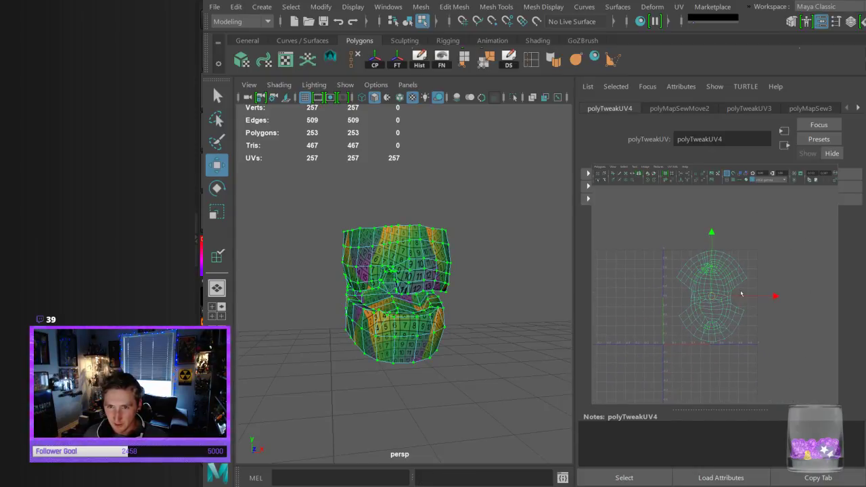
pyautogui.click(783, 250)
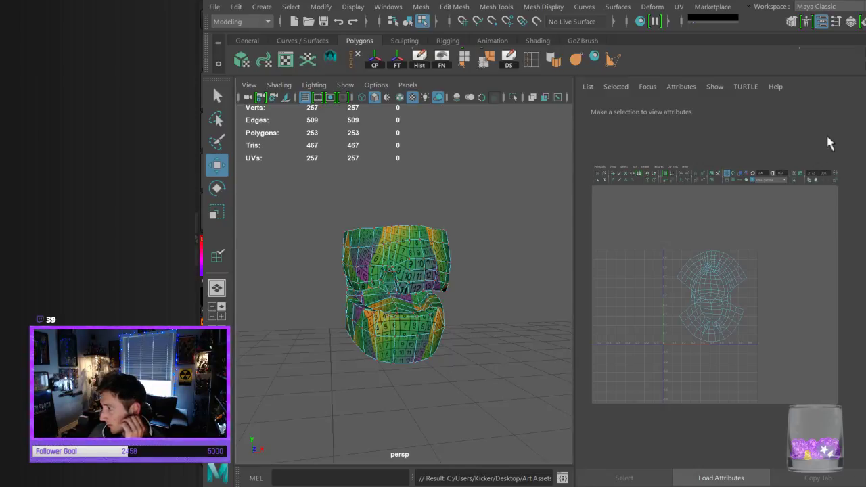
# Rename the mesh as "Humanoid Mutant Teeth Low" and save the scene
pyautogui.hotkey('ctrl', 'a')
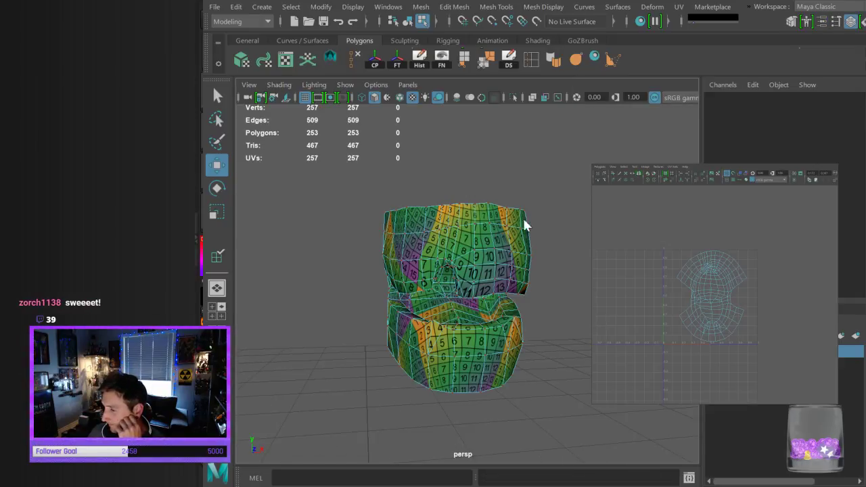
pyautogui.press('F8')
pyautogui.click(526, 186)
pyautogui.click(499, 220)
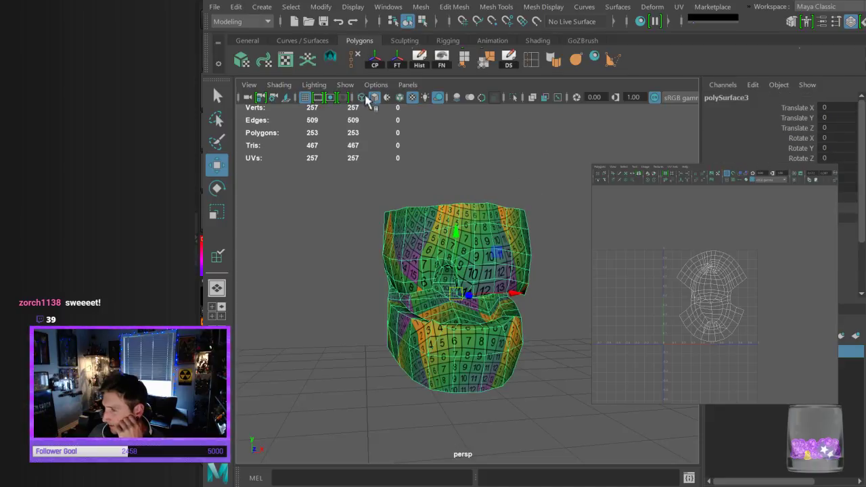
pyautogui.click(722, 98)
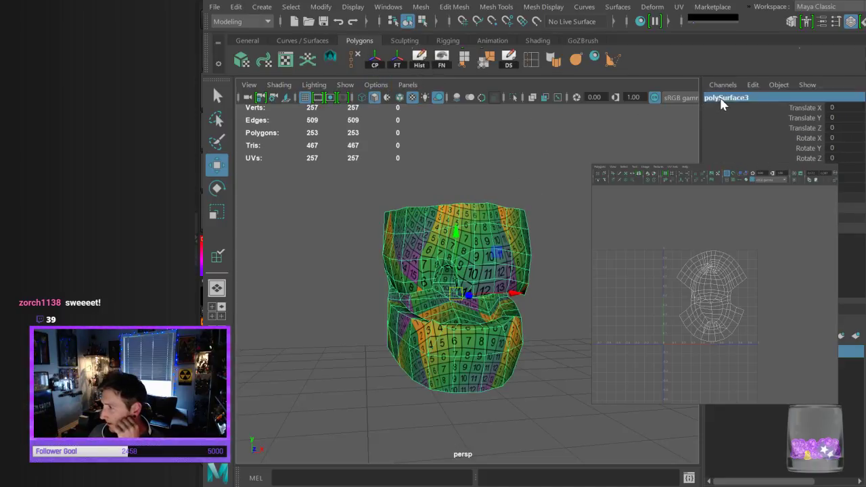
pyautogui.write('Humanoid Mutant ')
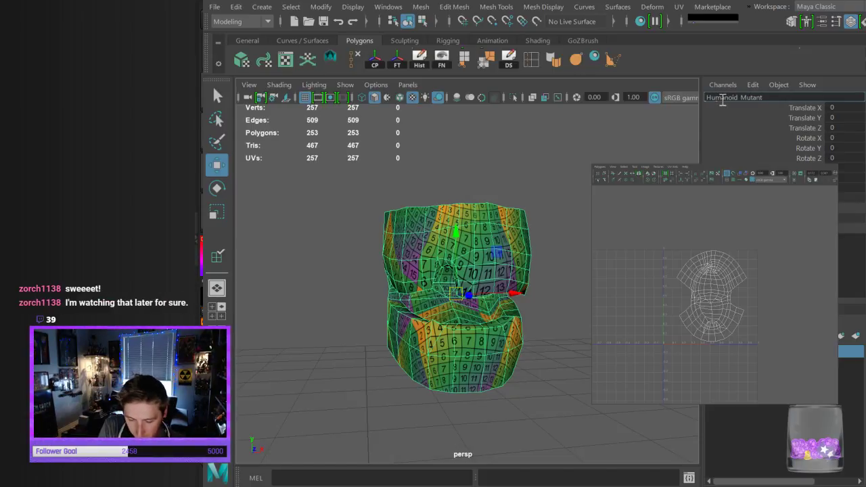
pyautogui.write('Te')
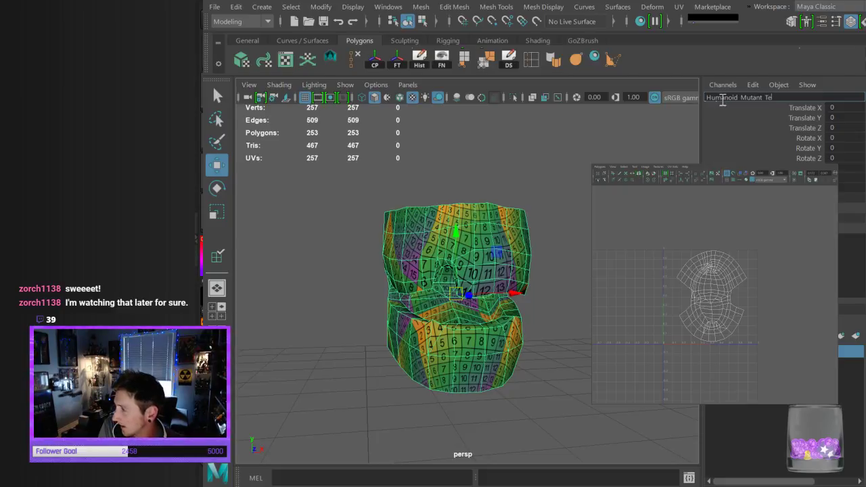
pyautogui.write('eth')
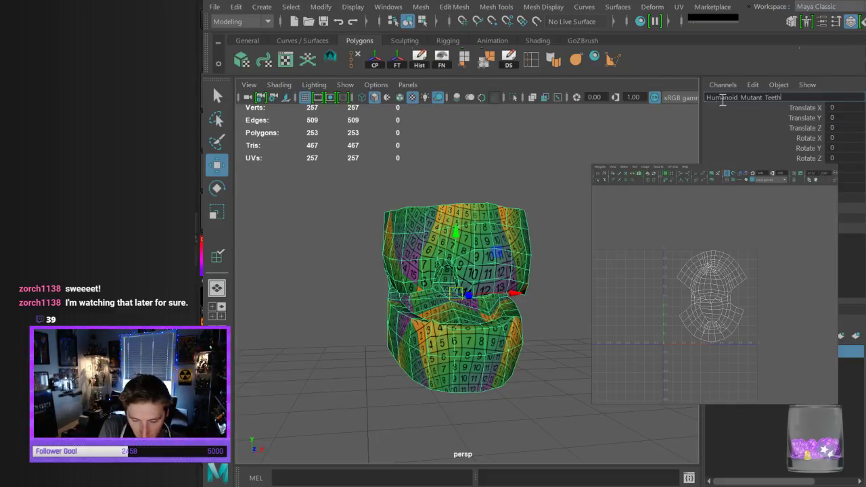
pyautogui.write(' Low')
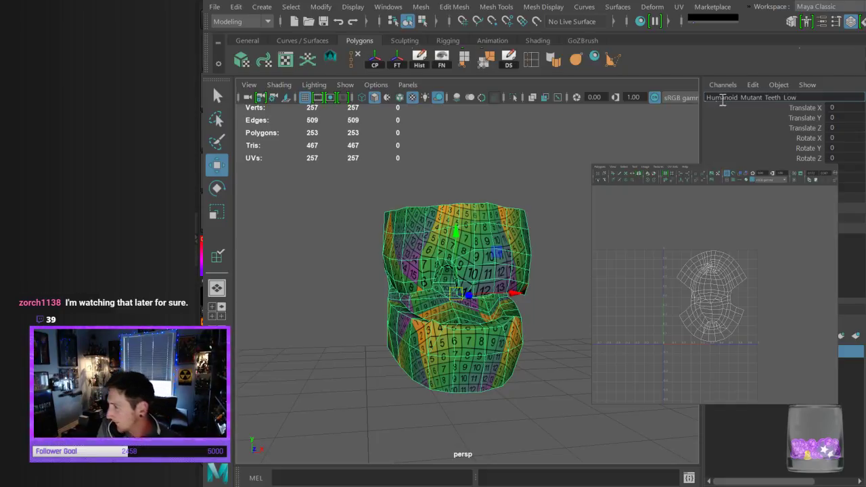
pyautogui.press('Return')
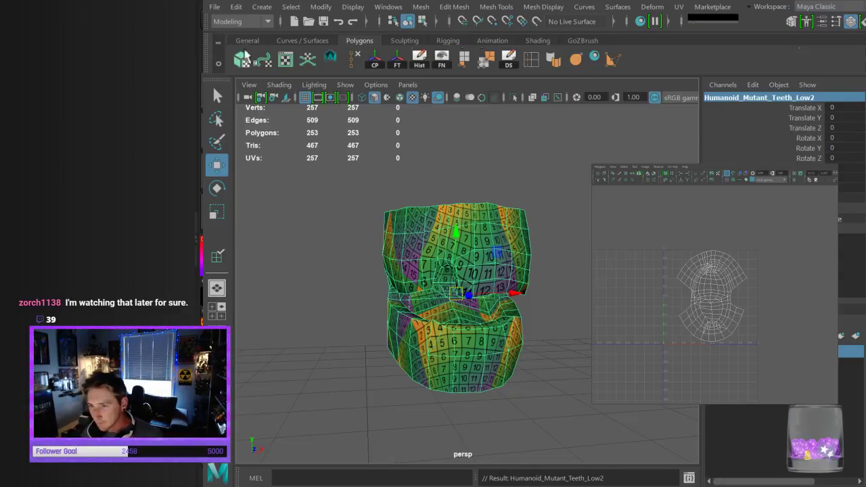
pyautogui.click(215, 8)
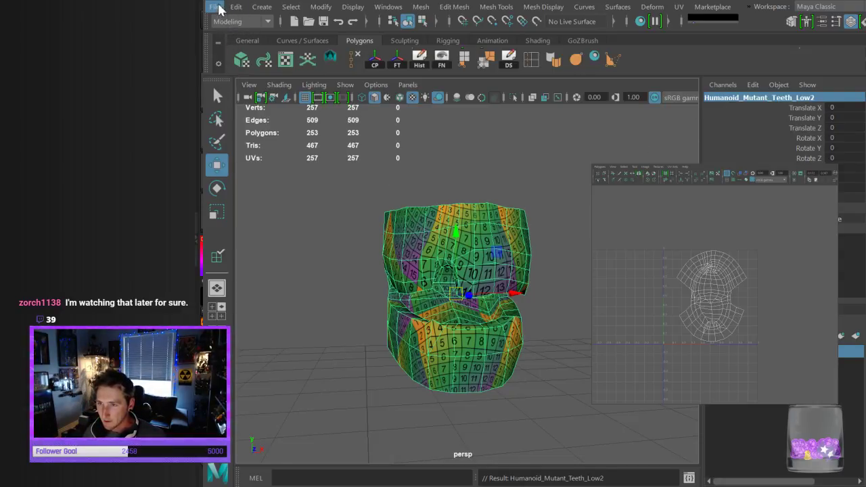
pyautogui.click(254, 66)
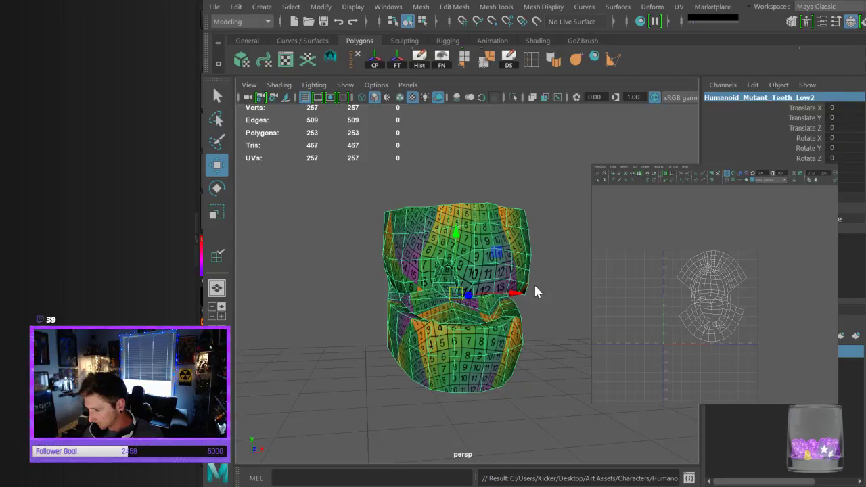
pyautogui.click(558, 253)
pyautogui.keyDown('alt'); pyautogui.moveTo(583, 242); pyautogui.dragTo(544, 234); pyautogui.keyUp('alt')
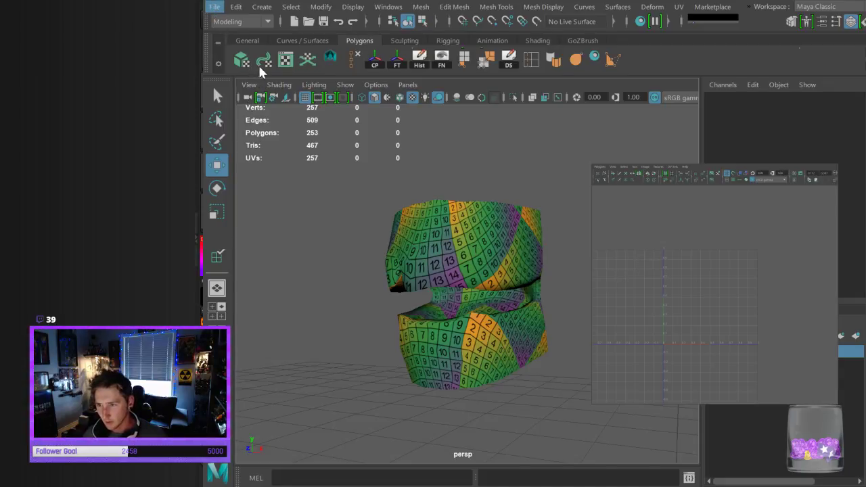
pyautogui.press('q')
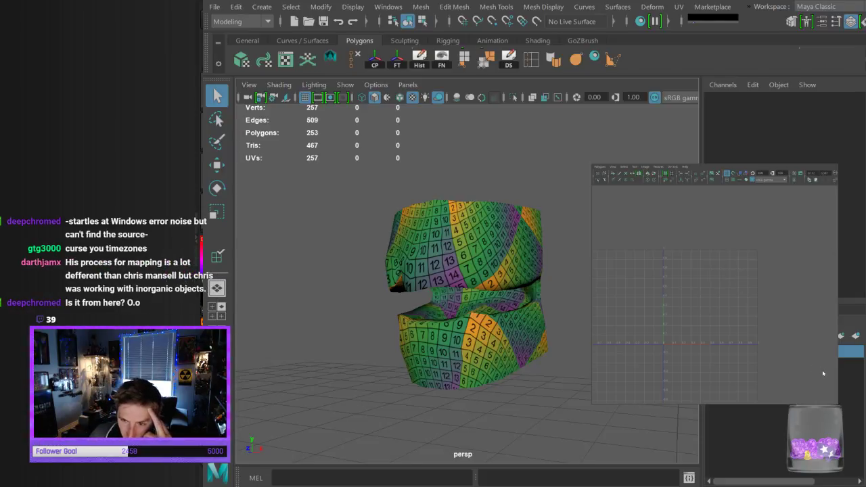
pyautogui.press('w')
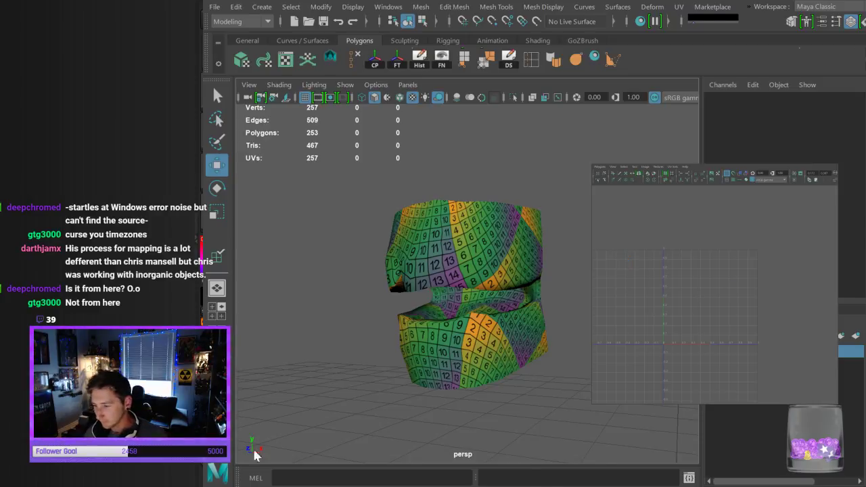
# Select the humanoid mutant body mesh and examine its full figure and its UV layout
pyautogui.keyDown('alt'); pyautogui.moveTo(574, 338); pyautogui.dragTo(526, 327, button='right'); pyautogui.keyUp('alt')
pyautogui.click(488, 318)
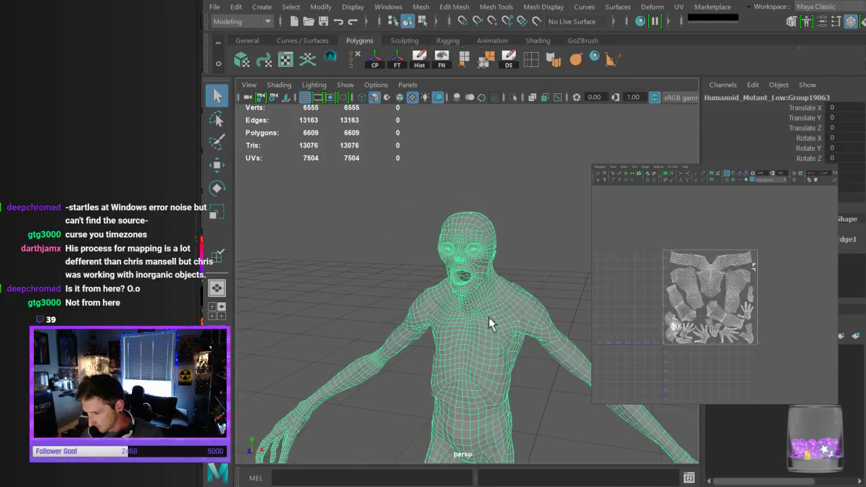
pyautogui.keyDown('alt'); pyautogui.moveTo(488, 319); pyautogui.dragTo(485, 254, button='middle'); pyautogui.keyUp('alt')
pyautogui.keyDown('alt'); pyautogui.moveTo(585, 212); pyautogui.dragTo(516, 254); pyautogui.keyUp('alt')
pyautogui.keyDown('alt'); pyautogui.moveTo(516, 253); pyautogui.dragTo(488, 270, button='right'); pyautogui.keyUp('alt')
pyautogui.keyDown('alt'); pyautogui.moveTo(489, 269); pyautogui.dragTo(523, 206, button='middle'); pyautogui.keyUp('alt')
pyautogui.keyDown('alt'); pyautogui.moveTo(523, 206); pyautogui.dragTo(546, 270); pyautogui.keyUp('alt')
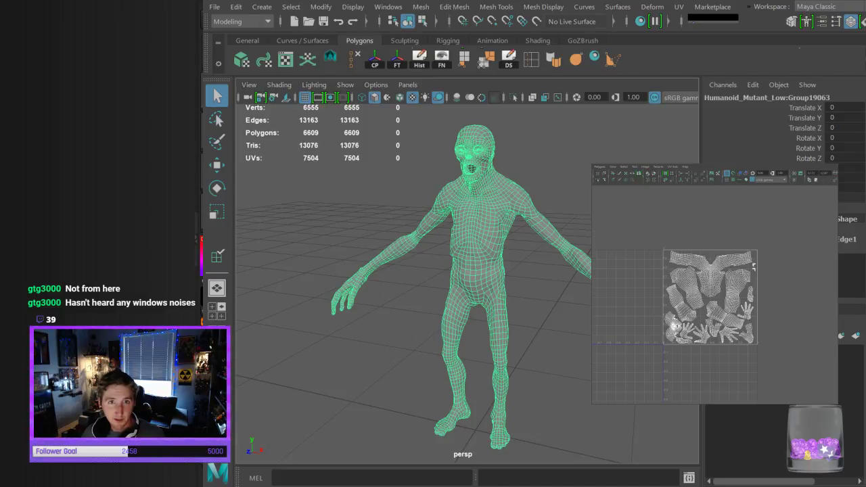
pyautogui.scroll(5, 691, 282)
pyautogui.keyDown('alt'); pyautogui.moveTo(822, 348); pyautogui.dragTo(829, 336, button='middle'); pyautogui.keyUp('alt')
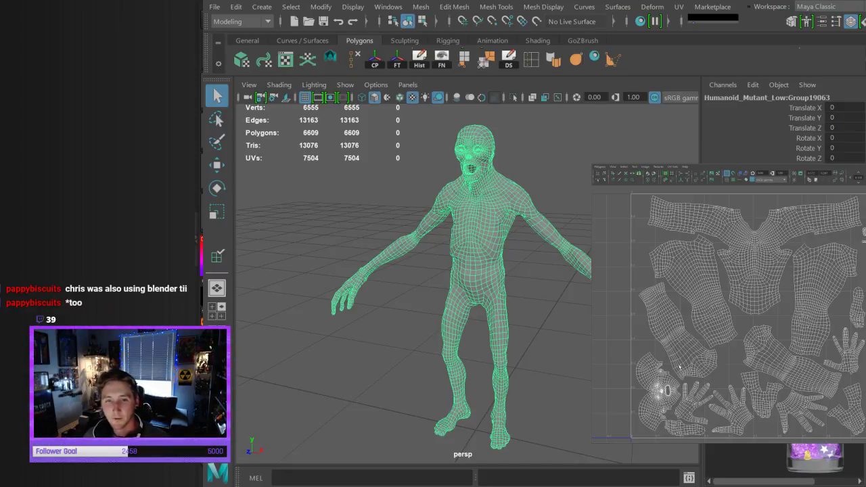
# Try enlarging the head's UV shell and moving it slightly up and inward in the UV tile, and undo both changes
pyautogui.moveTo(685, 384); pyautogui.dragTo(689, 386, button='right')
pyautogui.moveTo(646, 363); pyautogui.dragTo(660, 396)
pyautogui.keyDown('ctrl'); pyautogui.moveTo(660, 373); pyautogui.dragTo(667, 369, button='right'); pyautogui.keyUp('ctrl')
pyautogui.press('r')
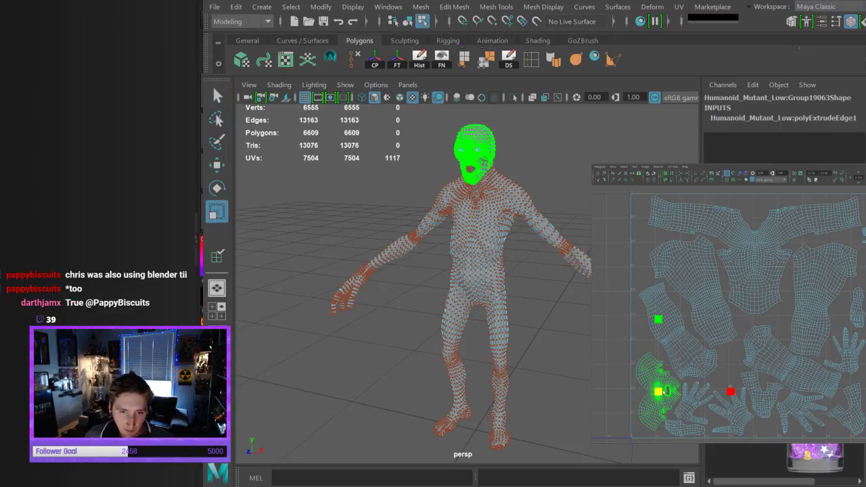
pyautogui.moveTo(668, 369); pyautogui.dragTo(693, 373, button='middle')
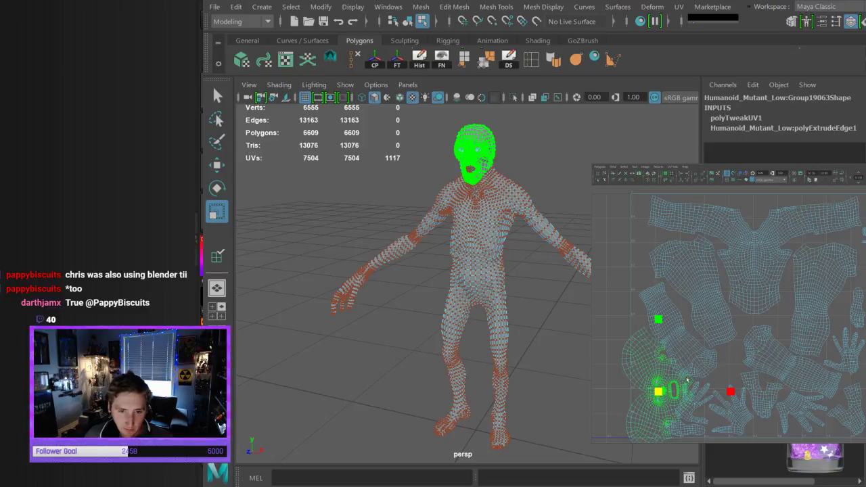
pyautogui.press('w')
pyautogui.moveTo(659, 393); pyautogui.dragTo(669, 374)
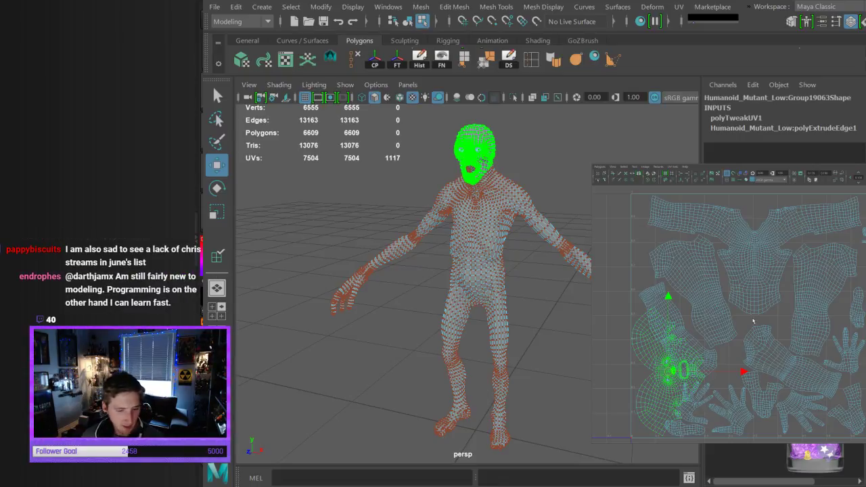
pyautogui.hotkey('ctrl', 'z')
pyautogui.hotkey('ctrl', 'z')
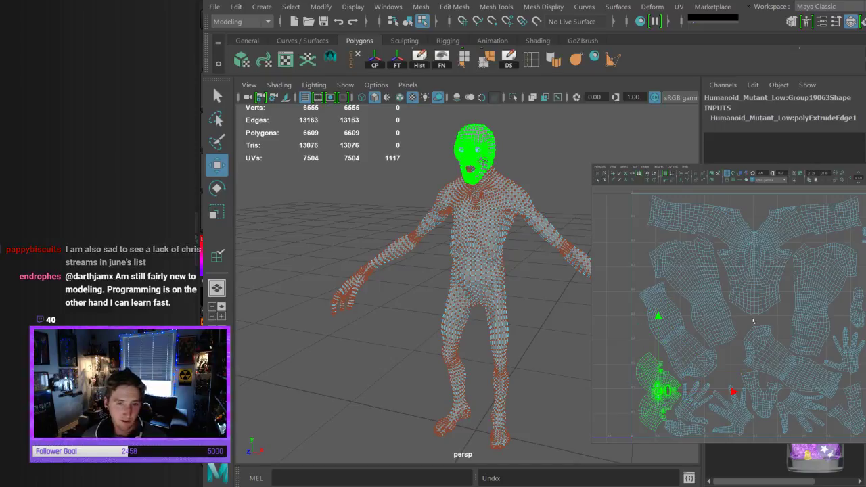
# Clear the head UV selection, return to object mode, and reselect the body mesh
pyautogui.click(640, 265)
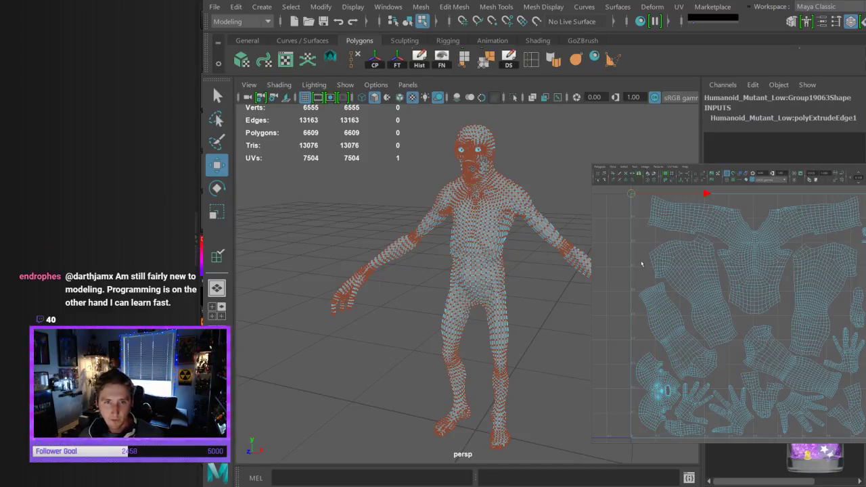
pyautogui.press('F8')
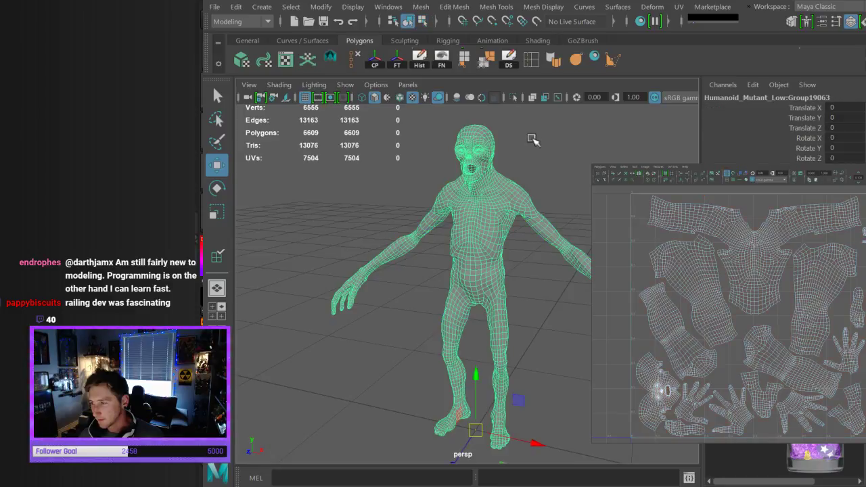
pyautogui.click(532, 138)
pyautogui.keyDown('alt'); pyautogui.moveTo(526, 166); pyautogui.dragTo(515, 180); pyautogui.keyUp('alt')
pyautogui.click(494, 222)
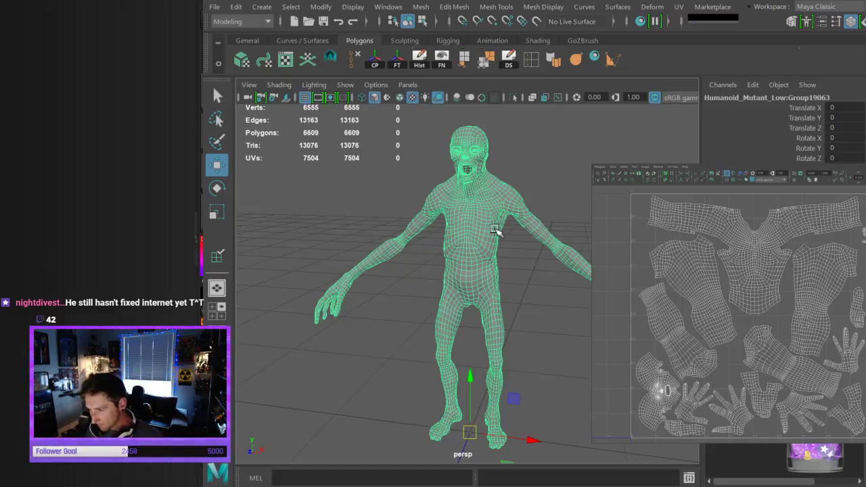
pyautogui.click(565, 191)
pyautogui.click(488, 192)
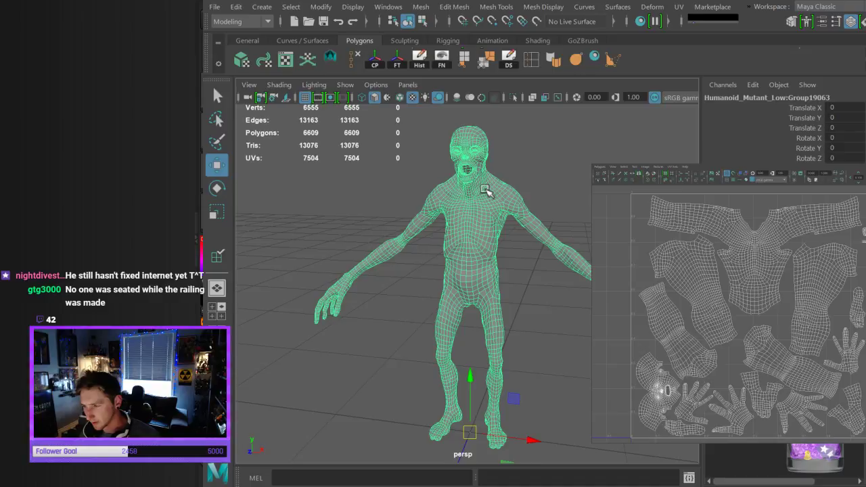
# Examine the mutant's face and the inside of its open mouth up close, and reselect the body mesh
pyautogui.keyDown('alt'); pyautogui.moveTo(404, 194); pyautogui.dragTo(392, 244, button='middle'); pyautogui.keyUp('alt')
pyautogui.keyDown('alt'); pyautogui.moveTo(404, 191); pyautogui.dragTo(498, 274, button='right'); pyautogui.keyUp('alt')
pyautogui.moveTo(498, 274)
pyautogui.keyDown('alt'); pyautogui.mouseDown()
pyautogui.moveTo(516, 229)
pyautogui.moveTo(512, 272)
pyautogui.mouseUp(); pyautogui.keyUp('alt')
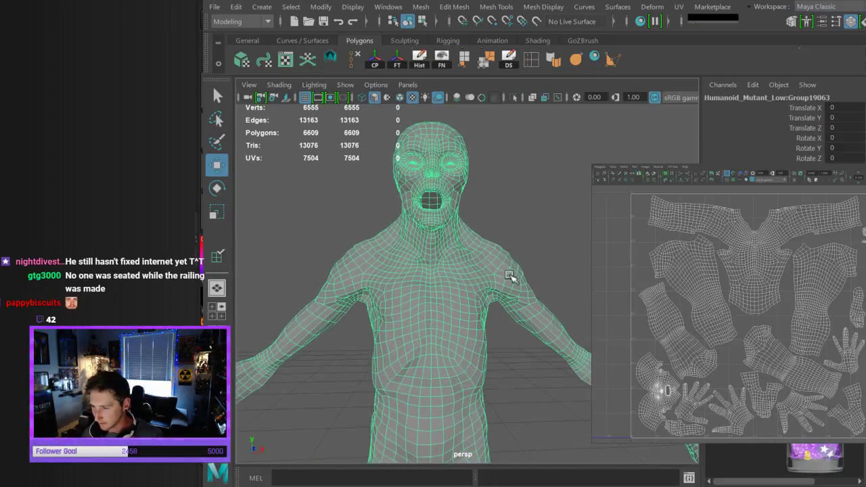
pyautogui.keyDown('alt'); pyautogui.moveTo(433, 163); pyautogui.dragTo(442, 223, button='middle'); pyautogui.keyUp('alt')
pyautogui.keyDown('alt'); pyautogui.moveTo(442, 223); pyautogui.dragTo(504, 304, button='right'); pyautogui.keyUp('alt')
pyautogui.keyDown('alt'); pyautogui.moveTo(504, 304); pyautogui.dragTo(446, 246); pyautogui.keyUp('alt')
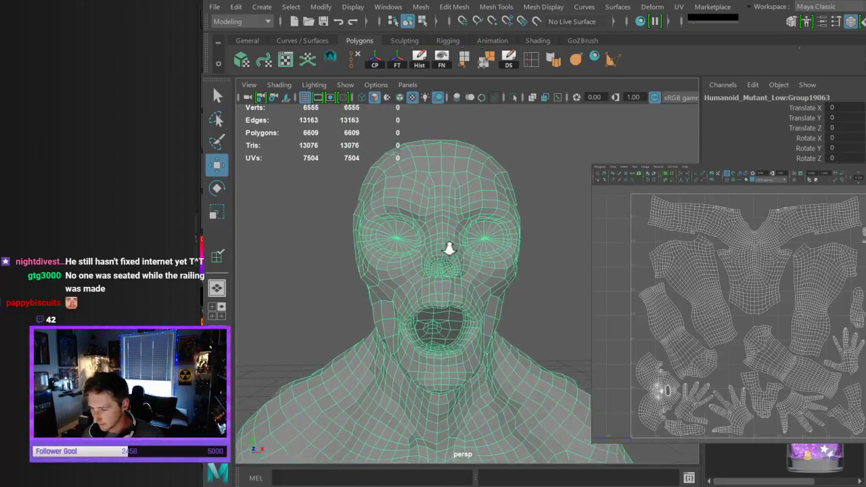
pyautogui.keyDown('alt'); pyautogui.moveTo(446, 246); pyautogui.dragTo(451, 257, button='right'); pyautogui.keyUp('alt')
pyautogui.keyDown('alt'); pyautogui.moveTo(450, 257); pyautogui.dragTo(425, 307); pyautogui.keyUp('alt')
pyautogui.keyDown('alt'); pyautogui.moveTo(425, 306); pyautogui.dragTo(426, 261, button='middle'); pyautogui.keyUp('alt')
pyautogui.keyDown('alt'); pyautogui.moveTo(426, 260); pyautogui.dragTo(443, 324); pyautogui.keyUp('alt')
pyautogui.click(575, 277)
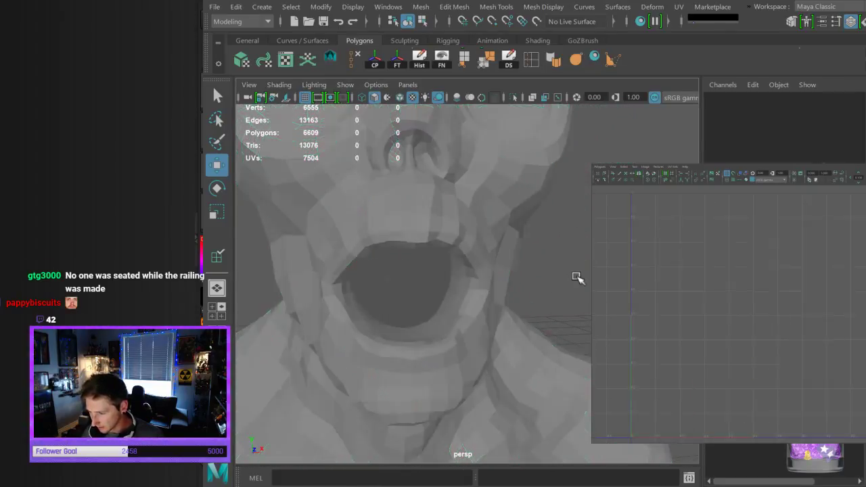
pyautogui.keyDown('alt'); pyautogui.moveTo(576, 277); pyautogui.dragTo(492, 255, button='right'); pyautogui.keyUp('alt')
pyautogui.click(476, 249)
pyautogui.press('alt')
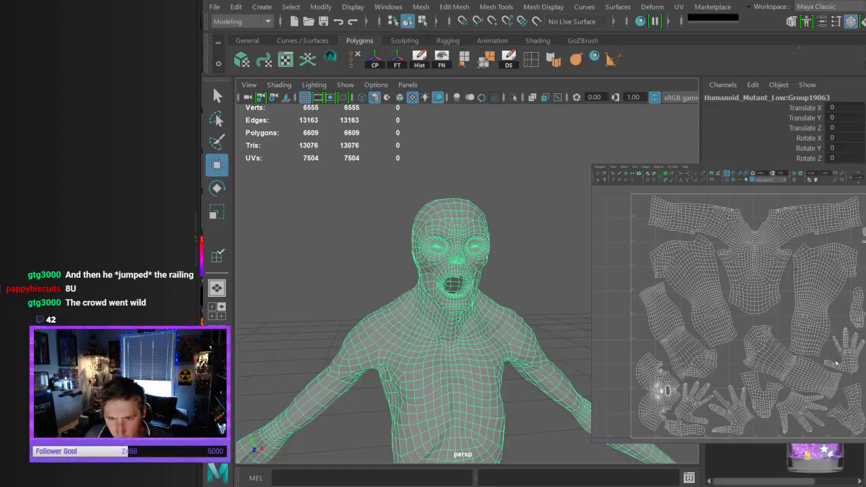
# Select the low-poly teeth mesh and examine how it sits inside the mutant's mouth
pyautogui.keyDown('alt'); pyautogui.moveTo(562, 330); pyautogui.dragTo(520, 331); pyautogui.keyUp('alt')
pyautogui.click(461, 284)
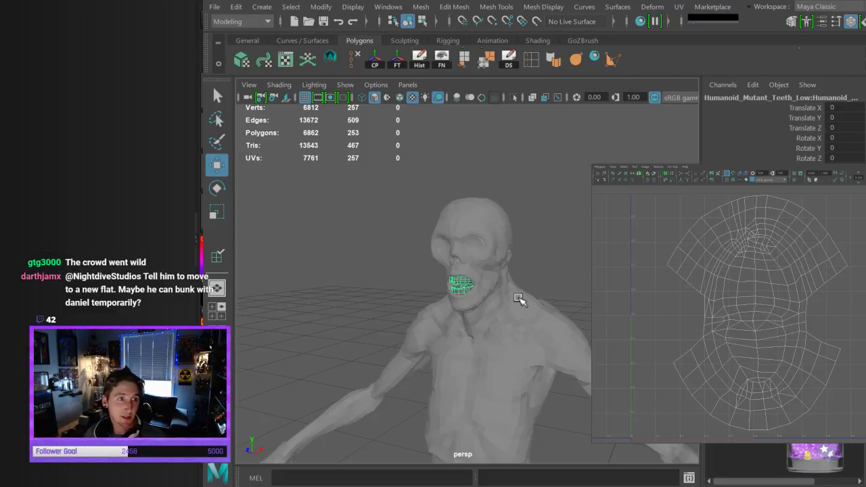
pyautogui.keyDown('alt'); pyautogui.moveTo(520, 230); pyautogui.dragTo(578, 338, button='right'); pyautogui.keyUp('alt')
pyautogui.keyDown('alt'); pyautogui.moveTo(578, 338); pyautogui.dragTo(571, 298); pyautogui.keyUp('alt')
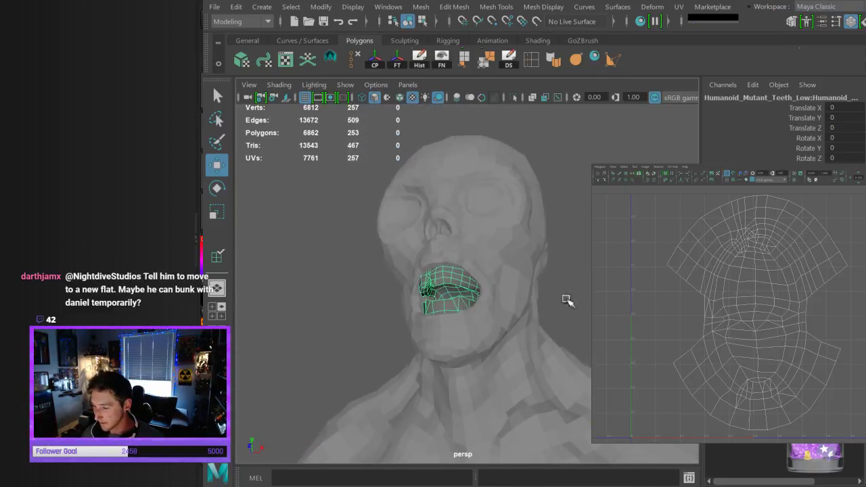
pyautogui.click(474, 254)
pyautogui.click(457, 279)
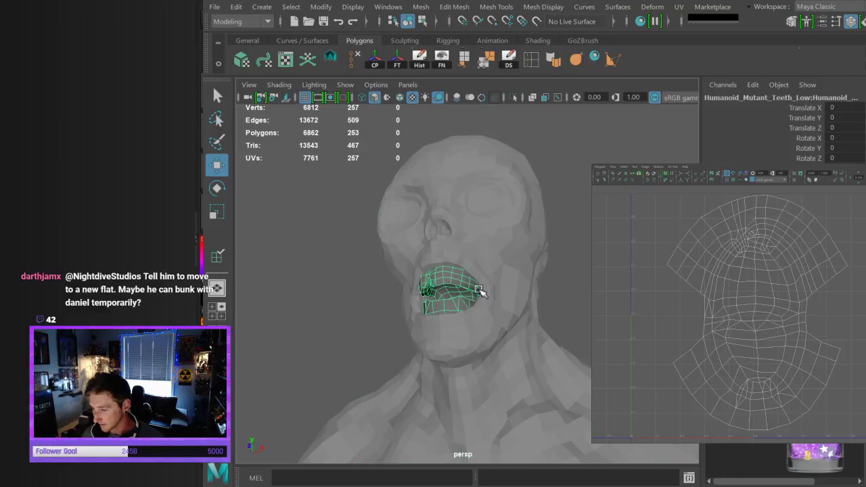
pyautogui.keyDown('alt'); pyautogui.moveTo(480, 291); pyautogui.dragTo(570, 299, button='right'); pyautogui.keyUp('alt')
pyautogui.keyDown('alt'); pyautogui.moveTo(570, 299); pyautogui.dragTo(480, 332); pyautogui.keyUp('alt')
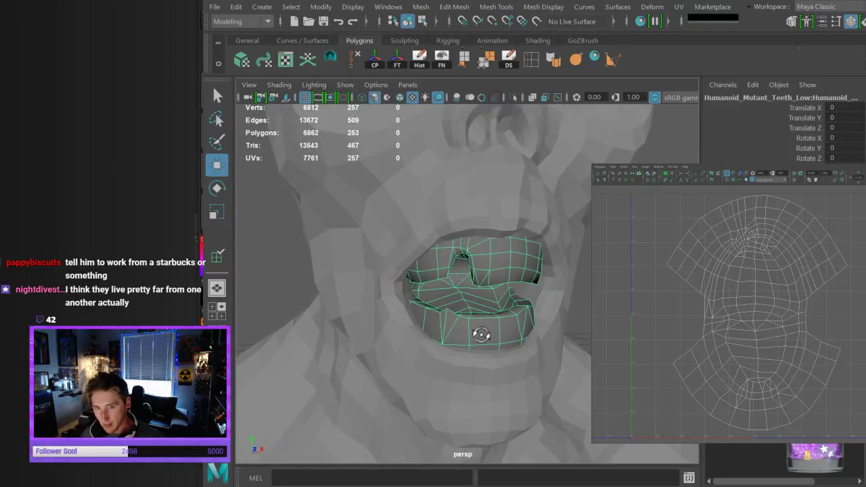
# Select the body and teeth meshes together in object mode to display their UVs in one layout
pyautogui.scroll(-6, 480, 332)
pyautogui.click(451, 273)
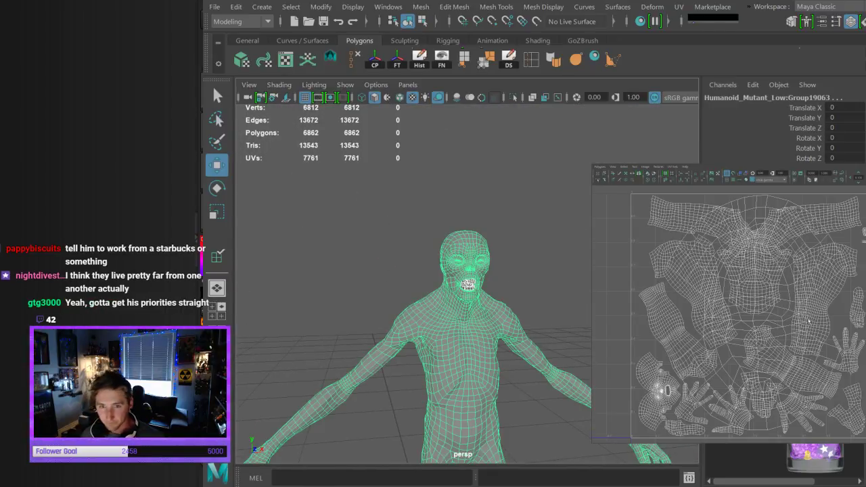
pyautogui.scroll(-3, 777, 342)
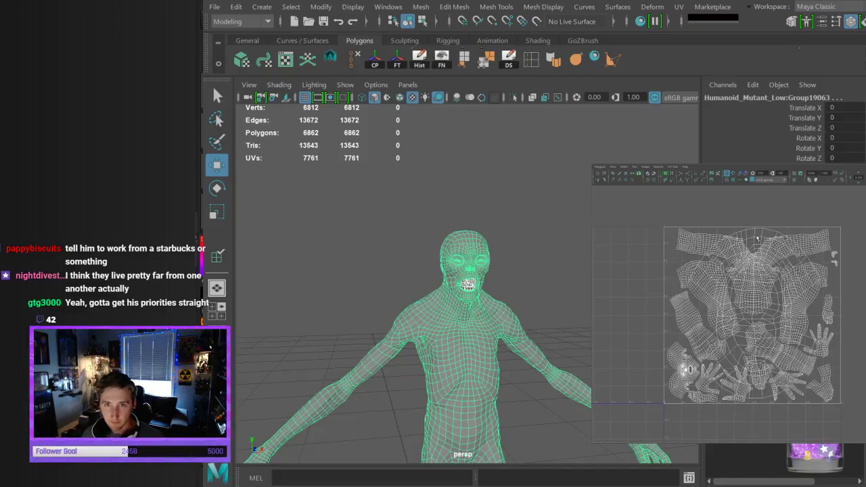
pyautogui.moveTo(758, 235); pyautogui.dragTo(768, 236, button='right')
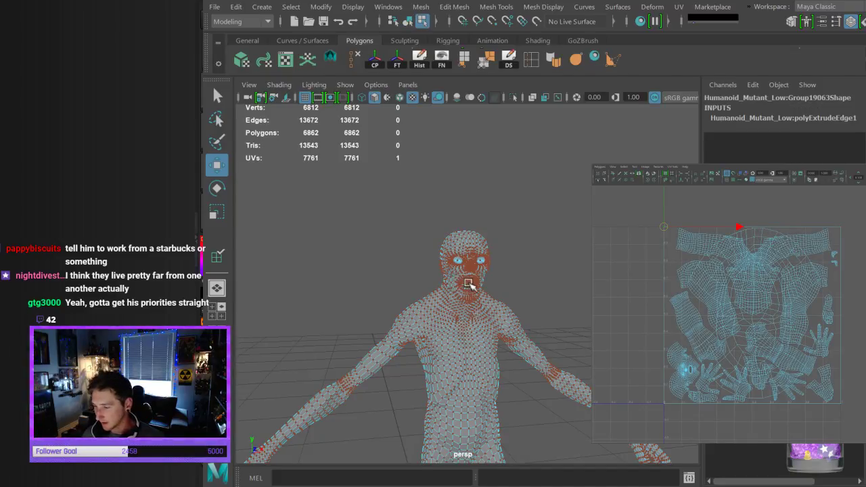
pyautogui.moveTo(539, 105); pyautogui.dragTo(539, 113, button='right')
pyautogui.click(521, 233)
pyautogui.keyDown('alt'); pyautogui.moveTo(523, 238); pyautogui.dragTo(494, 386, button='right'); pyautogui.keyUp('alt')
pyautogui.moveTo(382, 238); pyautogui.dragTo(570, 439)
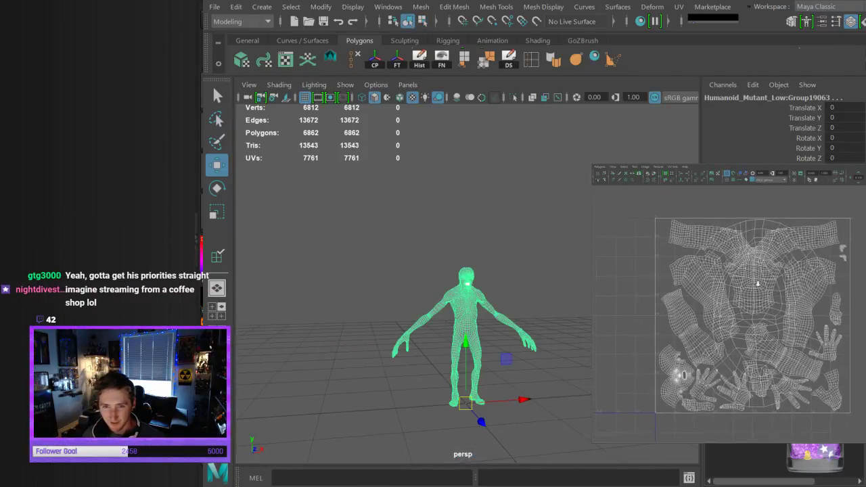
# Scale the teeth's UV shell down and move it into the free space at the UV tile's upper left edge
pyautogui.scroll(3, 800, 339)
pyautogui.moveTo(804, 325); pyautogui.dragTo(722, 291, button='right')
pyautogui.click(789, 318)
pyautogui.press('r')
pyautogui.moveTo(755, 313); pyautogui.dragTo(696, 351)
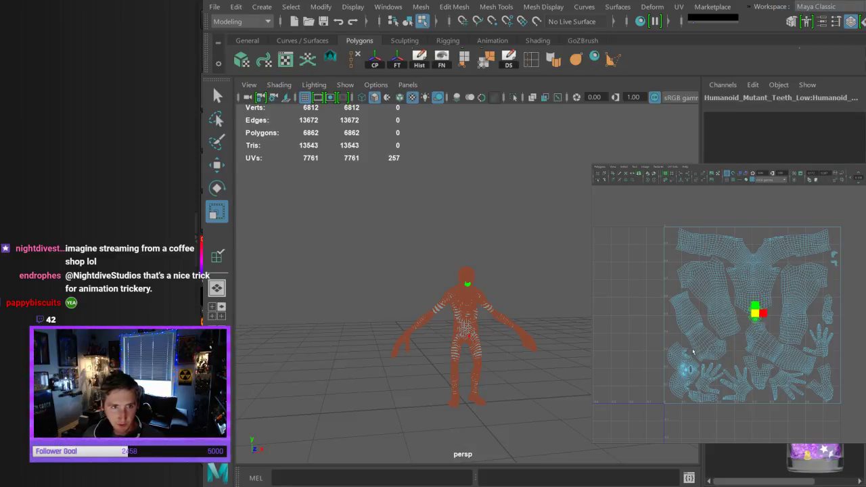
pyautogui.press('w')
pyautogui.moveTo(755, 312); pyautogui.dragTo(673, 261)
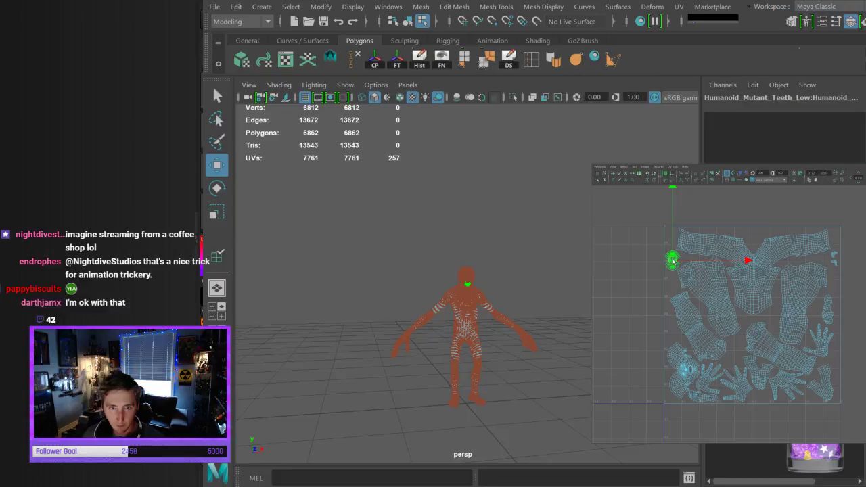
# Fine-tune the teeth UV shell in the gap between the neighbouring body shells and check it against the whole layout
pyautogui.keyDown('alt'); pyautogui.moveTo(640, 211); pyautogui.dragTo(694, 253, button='right'); pyautogui.keyUp('alt')
pyautogui.keyDown('alt'); pyautogui.moveTo(694, 253); pyautogui.dragTo(777, 300, button='middle'); pyautogui.keyUp('alt')
pyautogui.keyDown('alt'); pyautogui.moveTo(659, 237); pyautogui.dragTo(724, 284, button='right'); pyautogui.keyUp('alt')
pyautogui.keyDown('alt'); pyautogui.moveTo(724, 284); pyautogui.dragTo(832, 360, button='middle'); pyautogui.keyUp('alt')
pyautogui.press('r')
pyautogui.moveTo(744, 263); pyautogui.dragTo(745, 269)
pyautogui.press('w')
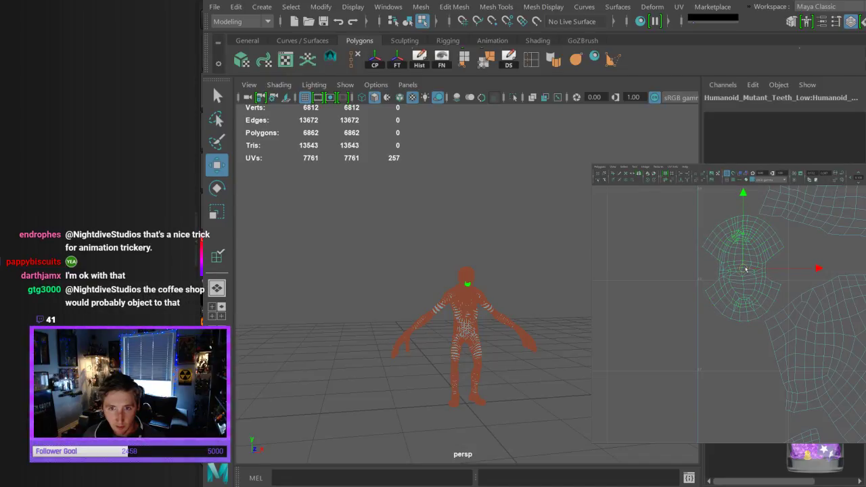
pyautogui.keyDown('alt'); pyautogui.moveTo(747, 273); pyautogui.dragTo(724, 320, button='right'); pyautogui.keyUp('alt')
pyautogui.keyDown('alt'); pyautogui.moveTo(757, 334); pyautogui.dragTo(722, 293, button='middle'); pyautogui.keyUp('alt')
pyautogui.keyDown('alt'); pyautogui.moveTo(723, 293); pyautogui.dragTo(745, 332, button='right'); pyautogui.keyUp('alt')
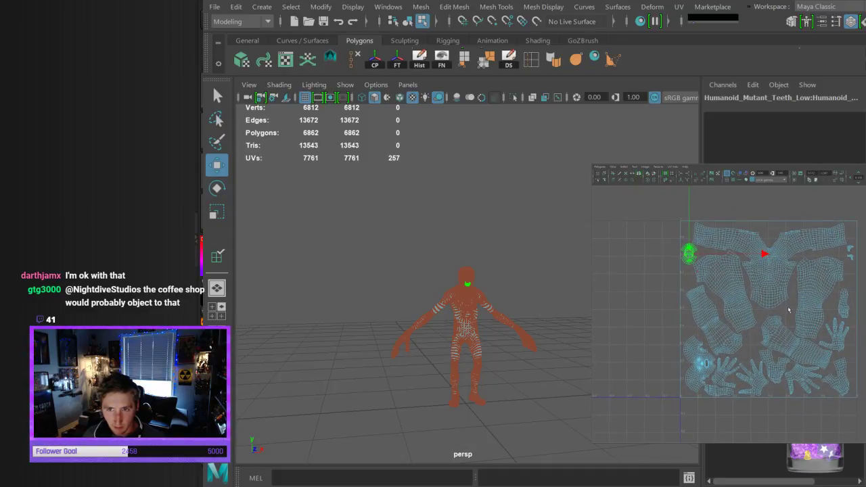
pyautogui.keyDown('alt'); pyautogui.moveTo(803, 300); pyautogui.dragTo(788, 309, button='middle'); pyautogui.keyUp('alt')
# Select the two small UV shells near the tile's right edge, inspect their location around the mouth, and select the teeth mesh in object mode
pyautogui.click(835, 260)
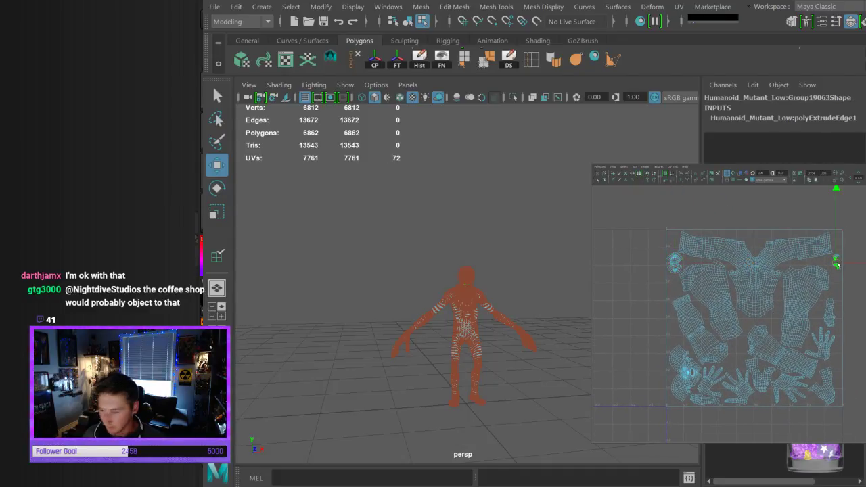
pyautogui.keyDown('shift'); pyautogui.click(836, 259); pyautogui.keyUp('shift')
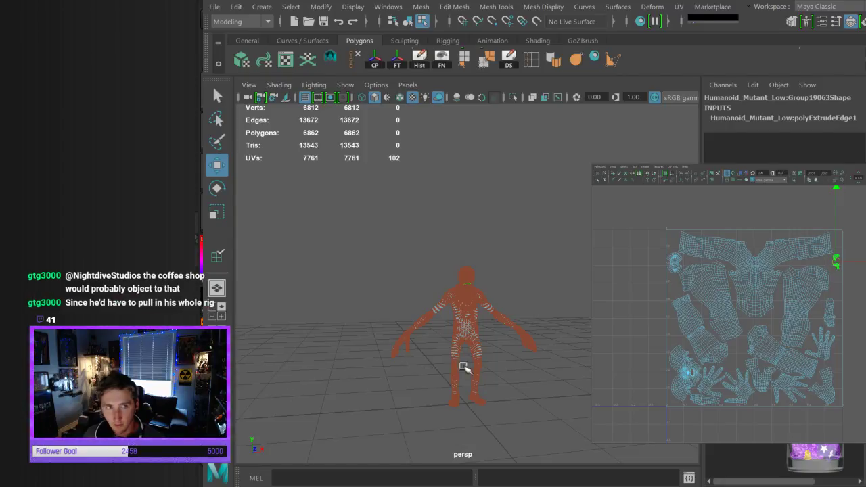
pyautogui.press('r')
pyautogui.press('f')
pyautogui.keyDown('alt'); pyautogui.moveTo(399, 231); pyautogui.dragTo(459, 323); pyautogui.keyUp('alt')
pyautogui.scroll(6, 825, 336)
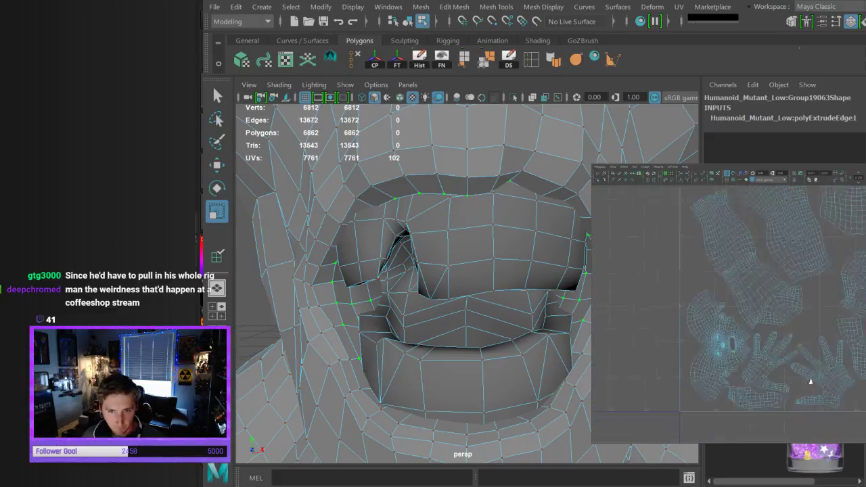
pyautogui.scroll(-6, 677, 329)
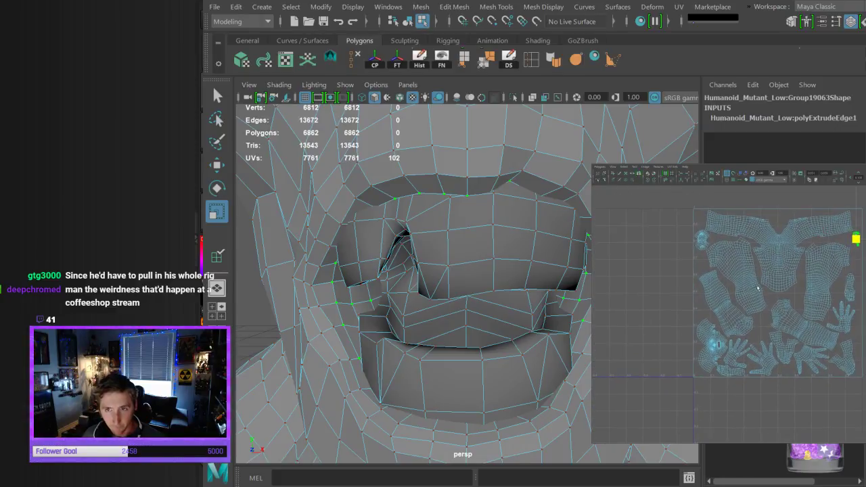
pyautogui.click(589, 138)
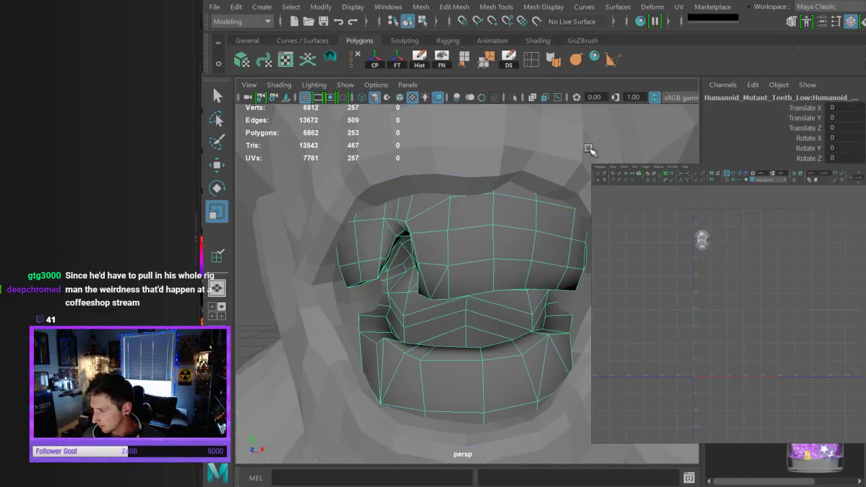
# Try a normals operation on the teeth mesh and inspect its shading inside the mouth from several angles
pyautogui.click(589, 138)
pyautogui.scroll(-8, 546, 309)
pyautogui.keyDown('alt'); pyautogui.moveTo(546, 309); pyautogui.dragTo(480, 282); pyautogui.keyUp('alt')
pyautogui.click(467, 285)
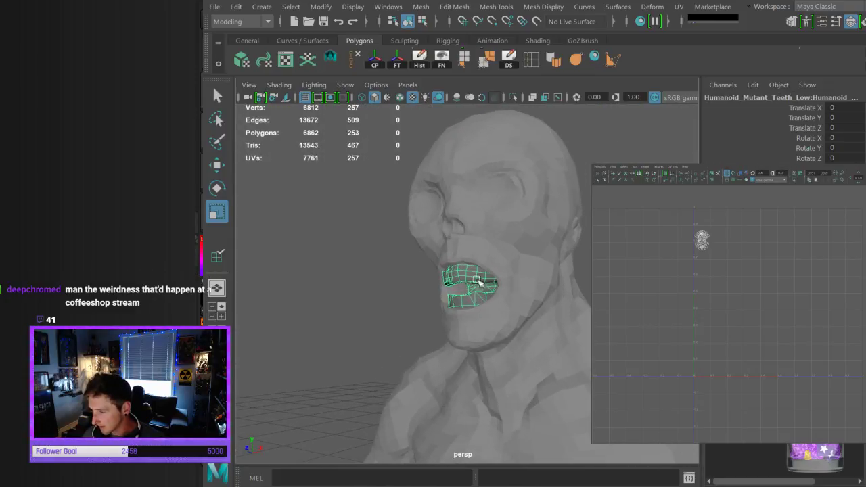
pyautogui.click(554, 60)
pyautogui.click(408, 296)
pyautogui.click(453, 278)
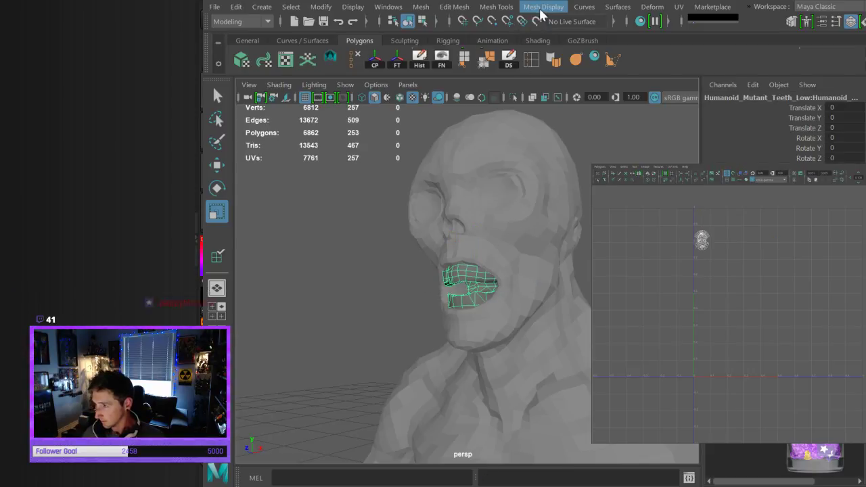
pyautogui.click(410, 271)
pyautogui.keyDown('alt'); pyautogui.moveTo(410, 270); pyautogui.dragTo(480, 273); pyautogui.keyUp('alt')
pyautogui.click(479, 273)
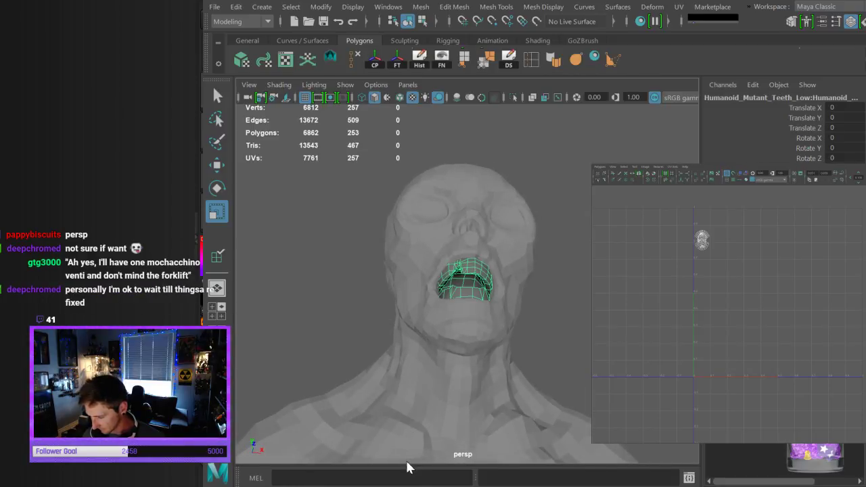
# Average the teeth mesh's normals and check the resulting shading with the teeth deselected
pyautogui.click(606, 481)
pyautogui.click(565, 260)
pyautogui.keyDown('alt'); pyautogui.moveTo(566, 261); pyautogui.dragTo(514, 293); pyautogui.keyUp('alt')
pyautogui.keyDown('alt'); pyautogui.moveTo(457, 277); pyautogui.dragTo(474, 260); pyautogui.keyUp('alt')
pyautogui.click(469, 271)
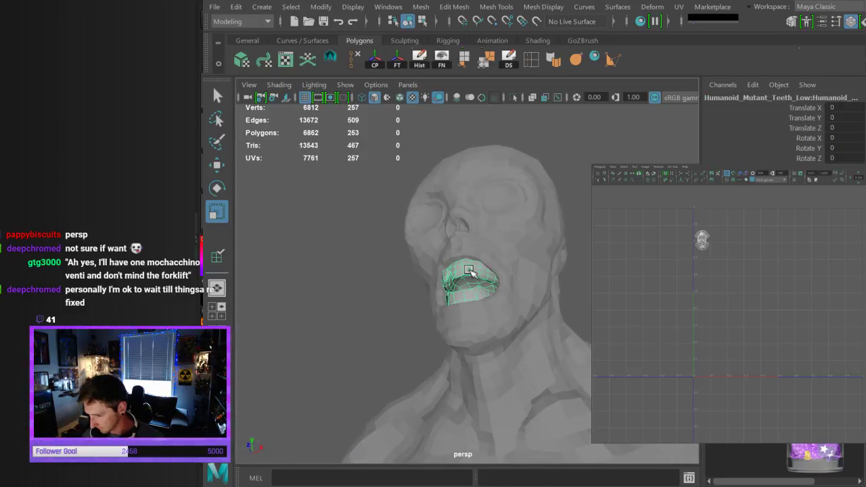
pyautogui.click(550, 38)
pyautogui.click(532, 7)
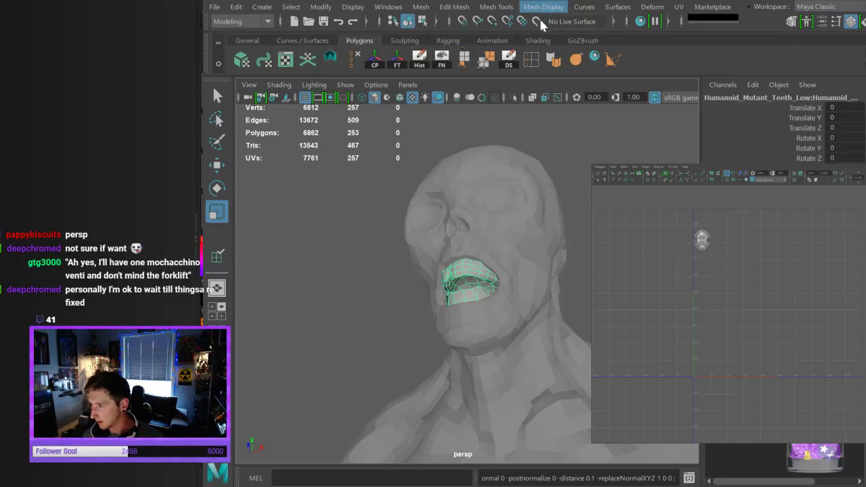
pyautogui.click(560, 103)
pyautogui.click(399, 292)
pyautogui.keyDown('alt'); pyautogui.moveTo(400, 293); pyautogui.dragTo(414, 279); pyautogui.keyUp('alt')
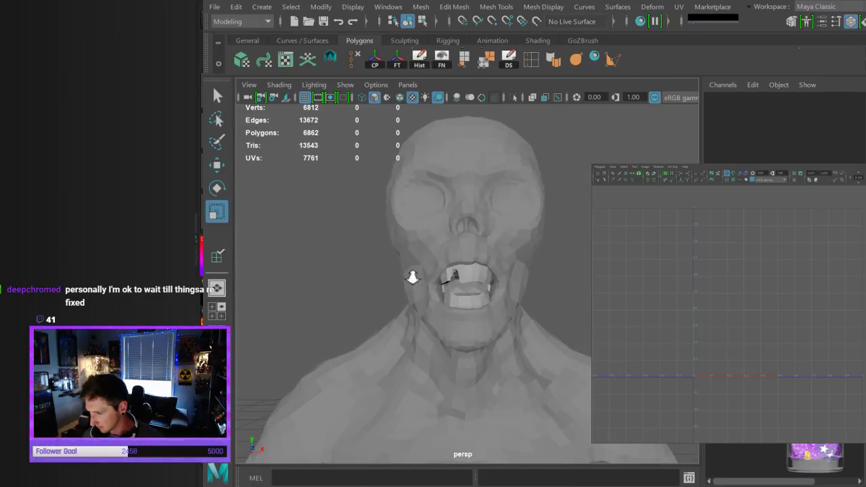
# Examine how the teeth sit in the open mouth, both close up and from a distance
pyautogui.scroll(5, 415, 294)
pyautogui.scroll(-3, 422, 315)
pyautogui.click(466, 286)
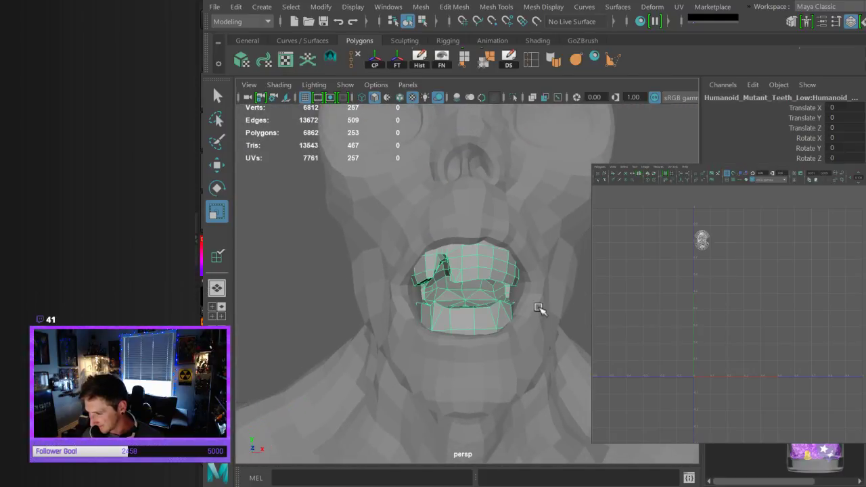
pyautogui.scroll(-5, 477, 240)
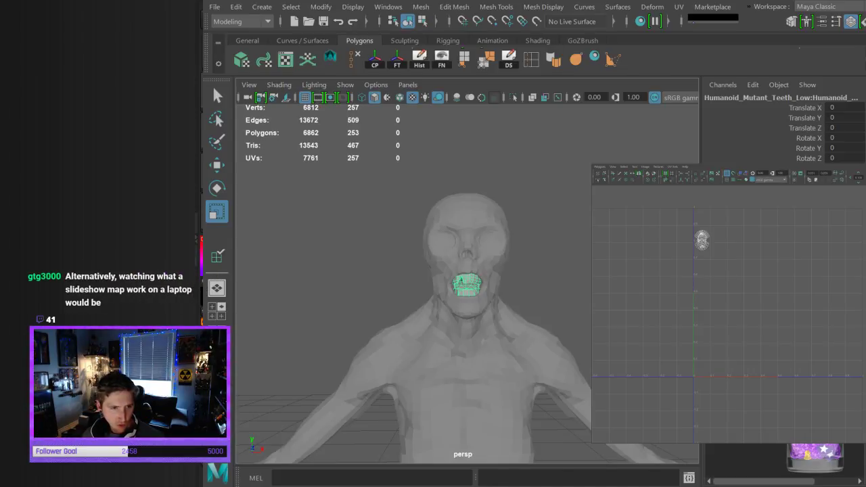
pyautogui.click(545, 267)
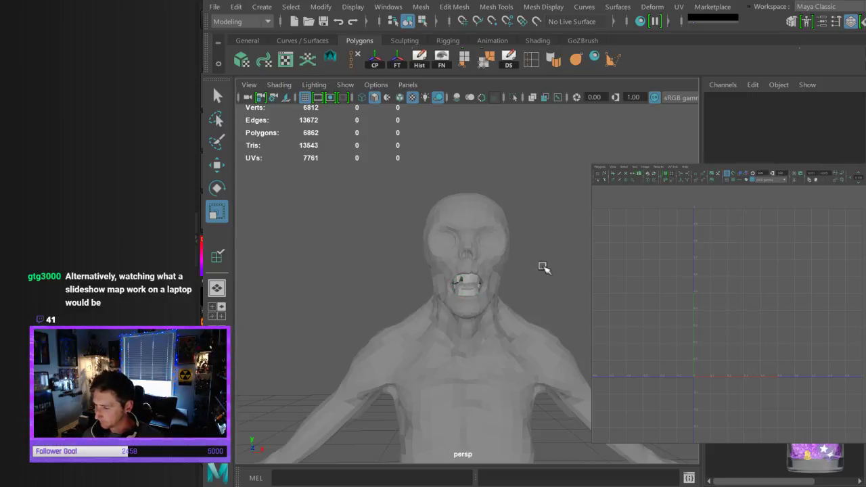
# Hide the teeth mesh and select the body mesh, with its open mouth in close view
pyautogui.click(464, 286)
pyautogui.keyDown('alt'); pyautogui.moveTo(464, 286); pyautogui.dragTo(508, 277); pyautogui.keyUp('alt')
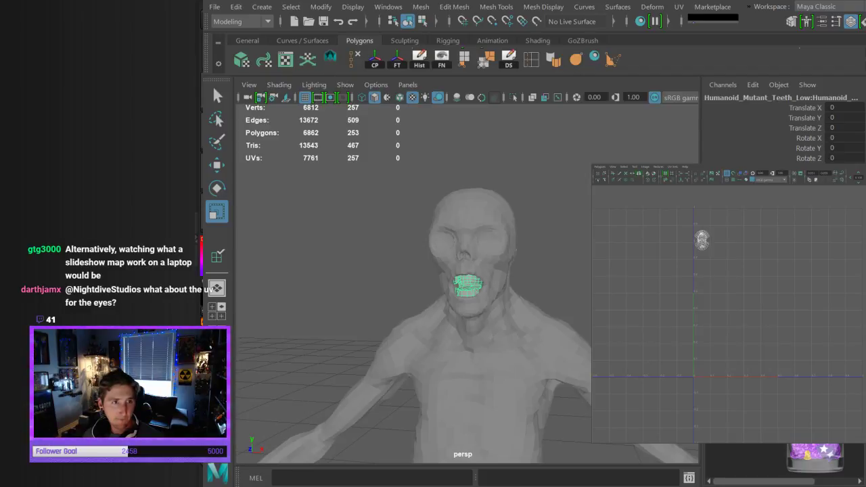
pyautogui.hotkey('ctrl', 'h')
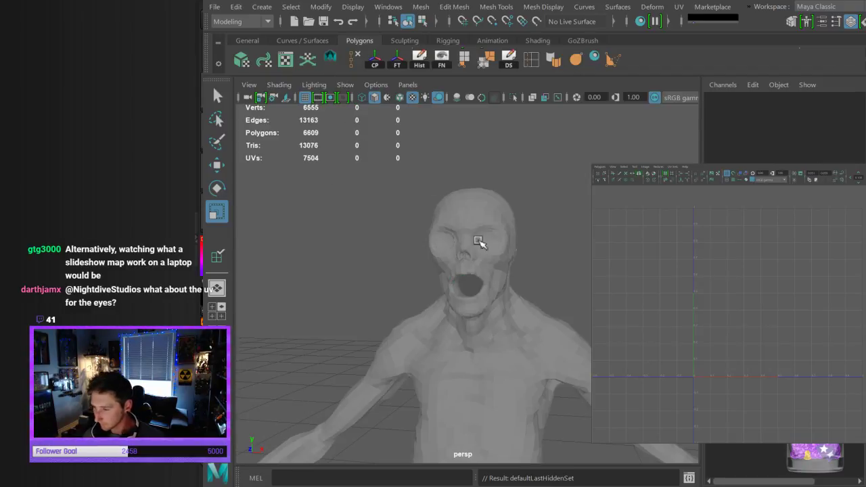
pyautogui.click(511, 294)
pyautogui.press('f')
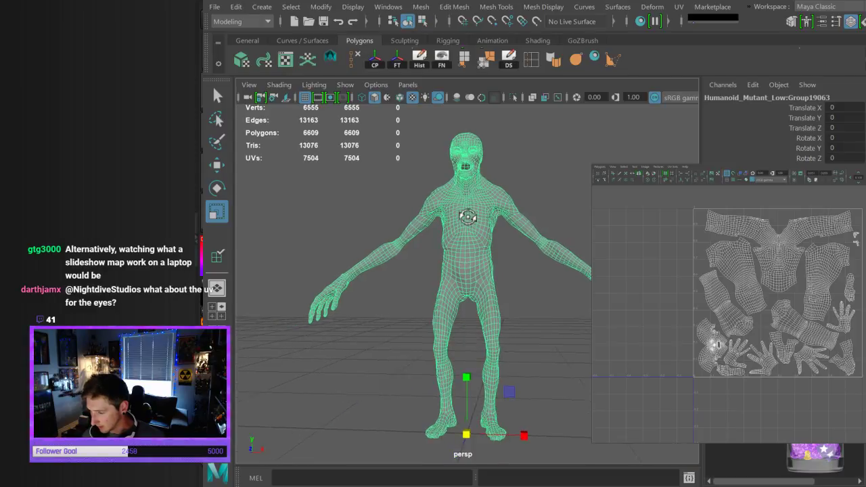
pyautogui.scroll(10, 466, 217)
pyautogui.keyDown('alt'); pyautogui.moveTo(521, 273); pyautogui.dragTo(451, 243); pyautogui.keyUp('alt')
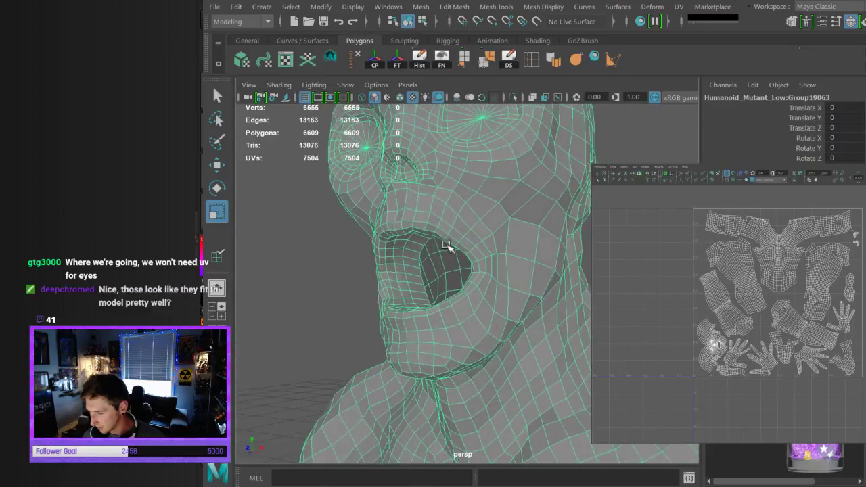
# Select the border edge loop at the back of the mouth and scale it down to one central point
pyautogui.press('q')
pyautogui.doubleClick(420, 274)
pyautogui.keyDown('alt'); pyautogui.moveTo(398, 327); pyautogui.dragTo(426, 319); pyautogui.keyUp('alt')
pyautogui.press('r')
pyautogui.keyDown('alt'); pyautogui.moveTo(469, 293); pyautogui.dragTo(425, 290); pyautogui.keyUp('alt')
pyautogui.press('w')
pyautogui.keyDown('alt'); pyautogui.moveTo(424, 291); pyautogui.dragTo(415, 292, button='middle'); pyautogui.keyUp('alt')
pyautogui.scroll(6, 425, 298)
pyautogui.keyDown('alt'); pyautogui.moveTo(436, 312); pyautogui.dragTo(468, 290); pyautogui.keyUp('alt')
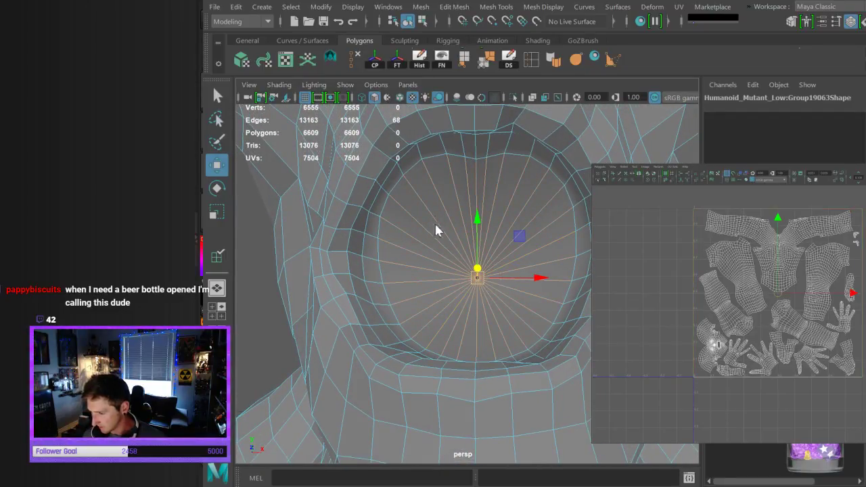
# Switch to the collapsed loop's vertices and merge them into a single vertex at the centre of the mouth
pyautogui.press('F9')
pyautogui.click(481, 286)
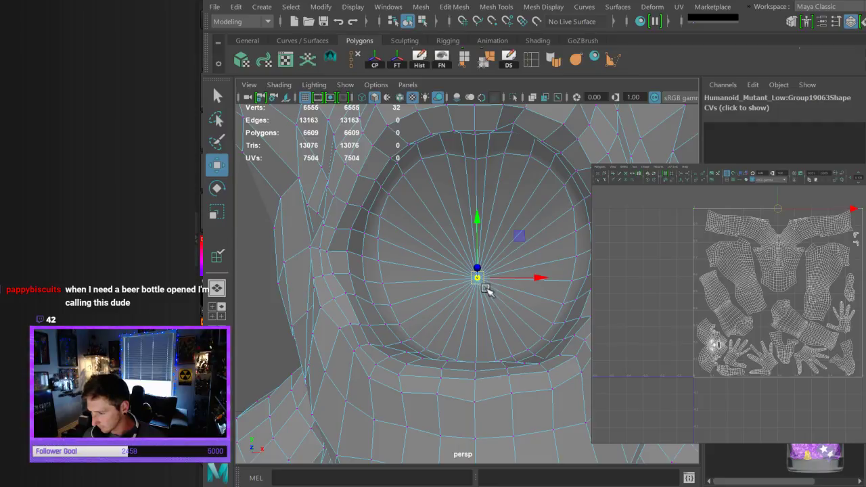
pyautogui.keyDown('alt'); pyautogui.moveTo(564, 358); pyautogui.dragTo(460, 324); pyautogui.keyUp('alt')
pyautogui.scroll(3, 461, 314)
pyautogui.keyDown('alt'); pyautogui.moveTo(461, 315); pyautogui.dragTo(475, 274, button='right'); pyautogui.keyUp('alt')
pyautogui.keyDown('alt'); pyautogui.moveTo(475, 275); pyautogui.dragTo(507, 293); pyautogui.keyUp('alt')
pyautogui.press('r')
pyautogui.moveTo(497, 257); pyautogui.dragTo(492, 262)
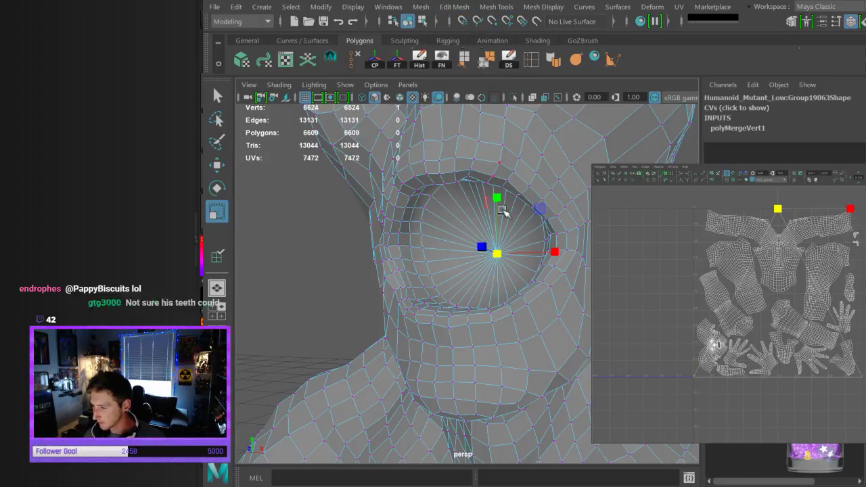
# Return to object mode, deselect the body and check the closed mouth cavity from the front
pyautogui.press('w')
pyautogui.moveTo(498, 263)
pyautogui.keyDown('alt'); pyautogui.mouseDown()
pyautogui.moveTo(450, 293)
pyautogui.moveTo(366, 287)
pyautogui.moveTo(485, 272)
pyautogui.mouseUp(); pyautogui.keyUp('alt')
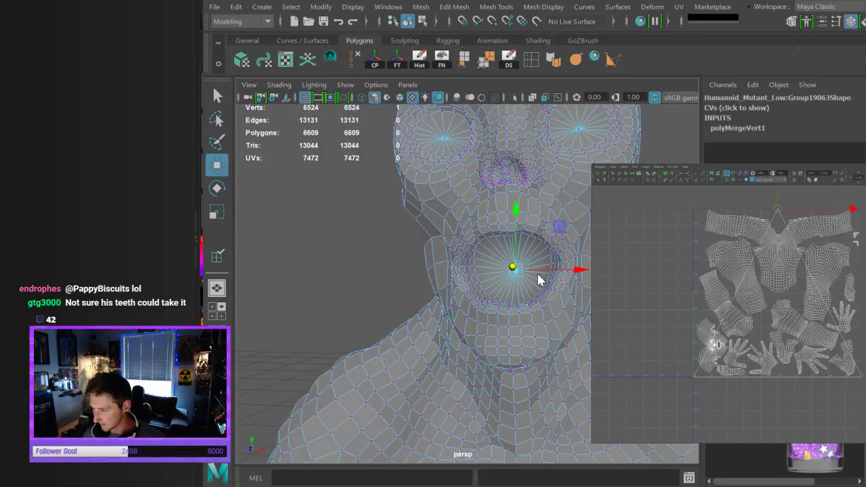
pyautogui.moveTo(597, 123); pyautogui.dragTo(628, 103, button='right')
pyautogui.press('q')
pyautogui.click(657, 129)
pyautogui.keyDown('alt'); pyautogui.moveTo(657, 135); pyautogui.dragTo(547, 271, button='right'); pyautogui.keyUp('alt')
pyautogui.keyDown('alt'); pyautogui.moveTo(510, 269); pyautogui.dragTo(529, 267); pyautogui.keyUp('alt')
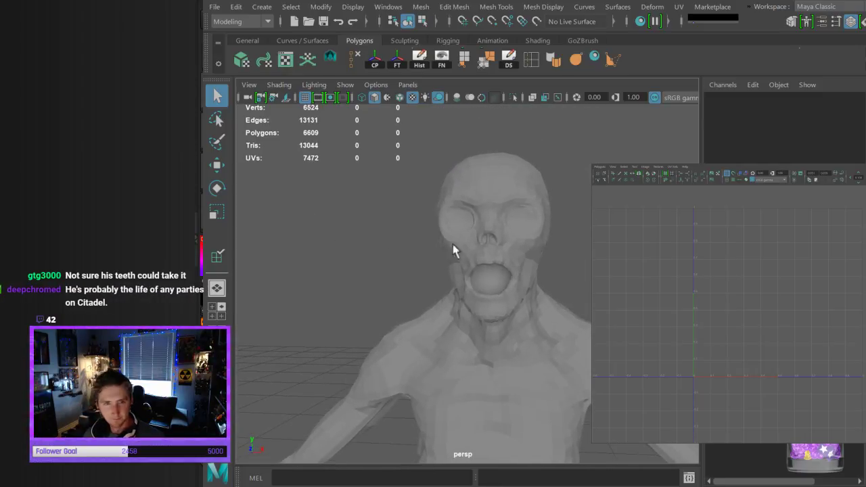
# Select the UVs of the body's two small shells near the tile's right edge and inspect their location around the mouth
pyautogui.click(468, 218)
pyautogui.keyDown('alt'); pyautogui.moveTo(796, 314); pyautogui.dragTo(778, 325, button='middle'); pyautogui.keyUp('alt')
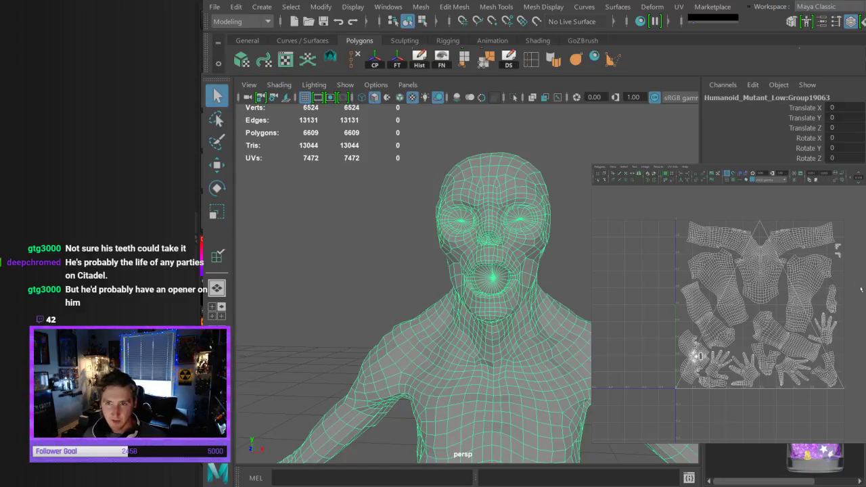
pyautogui.scroll(5, 839, 253)
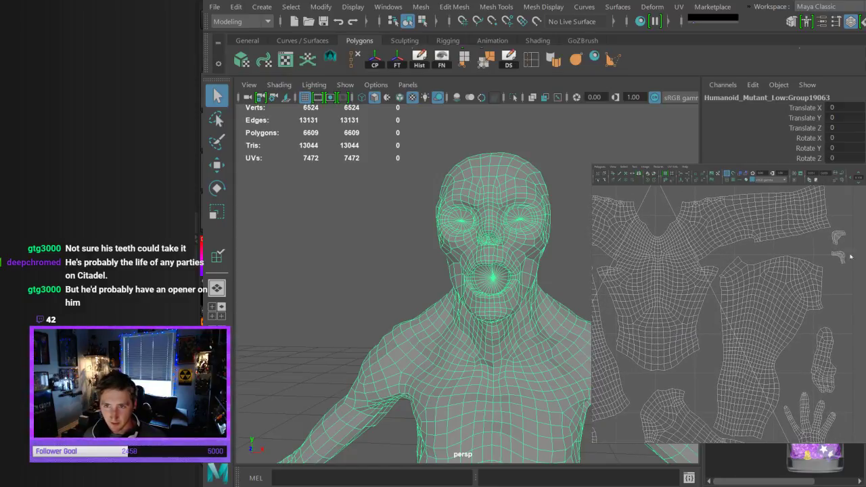
pyautogui.moveTo(852, 226); pyautogui.dragTo(831, 265)
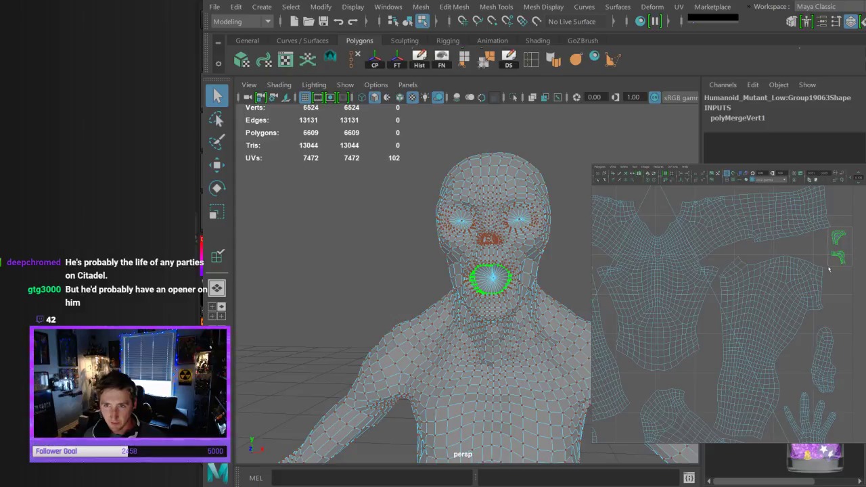
pyautogui.keyDown('alt'); pyautogui.moveTo(406, 286); pyautogui.dragTo(434, 255); pyautogui.keyUp('alt')
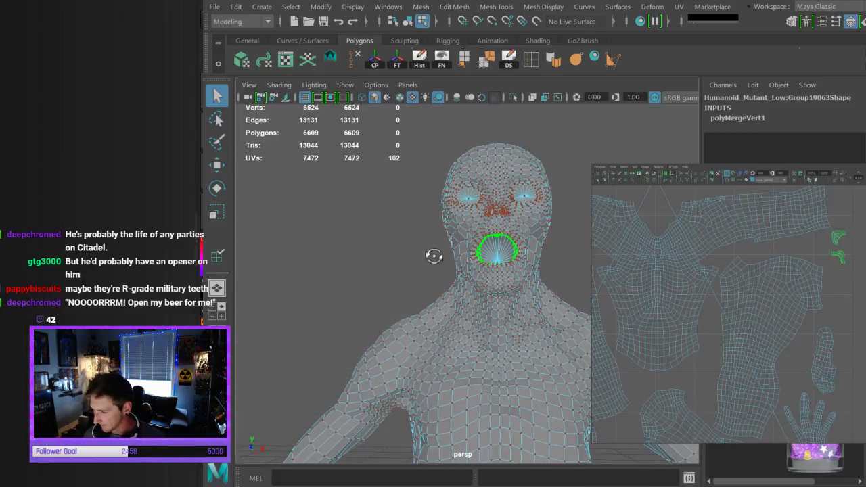
pyautogui.scroll(5, 447, 253)
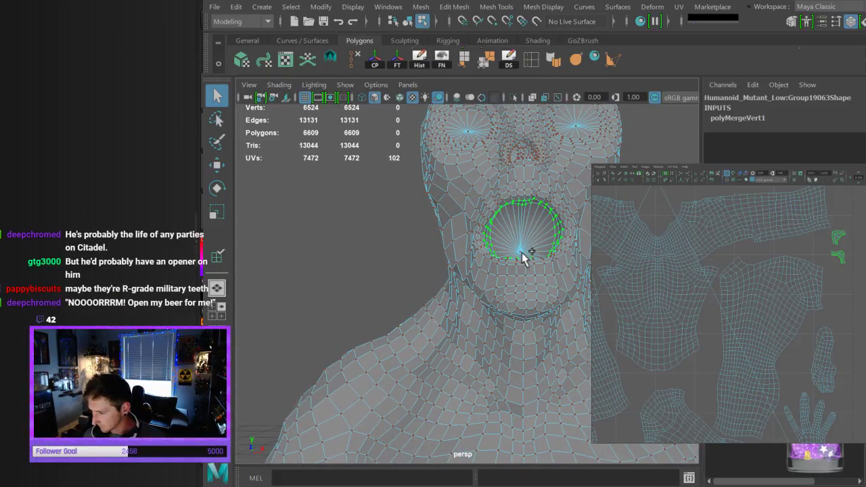
# Try to unfold the UVs of the inner mouth
pyautogui.scroll(-4, 536, 292)
pyautogui.keyDown('alt'); pyautogui.moveTo(514, 280); pyautogui.dragTo(457, 290); pyautogui.keyUp('alt')
pyautogui.scroll(-3, 701, 243)
pyautogui.keyDown('alt'); pyautogui.moveTo(758, 318); pyautogui.dragTo(798, 292, button='middle'); pyautogui.keyUp('alt')
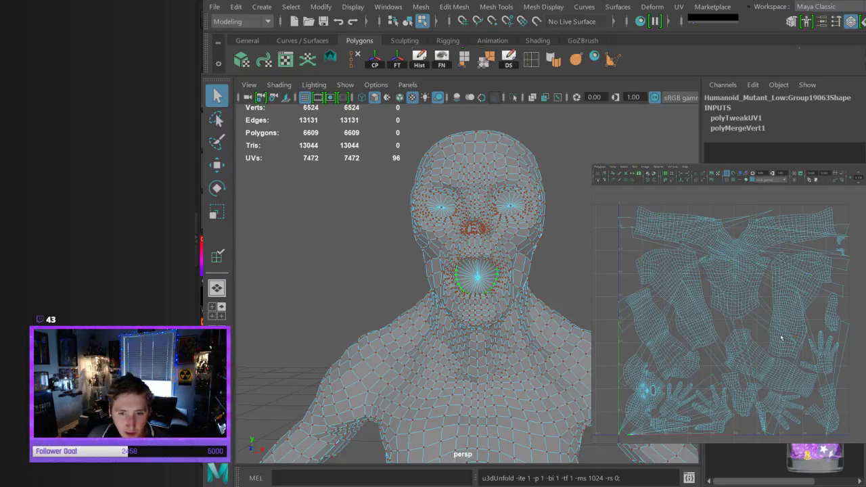
pyautogui.hotkey('ctrl', 'z')
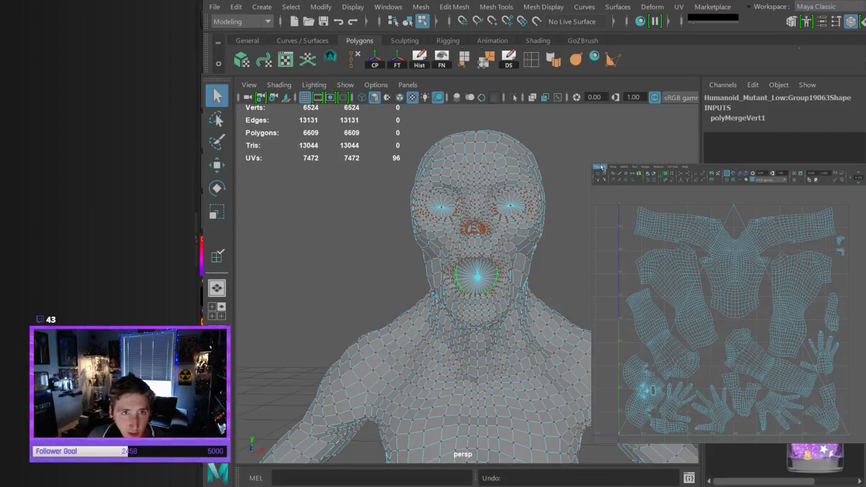
# Select a single face of the triangle fan inside the mouth and examine its UVs in the layout
pyautogui.keyDown('alt'); pyautogui.moveTo(498, 290); pyautogui.dragTo(464, 283); pyautogui.keyUp('alt')
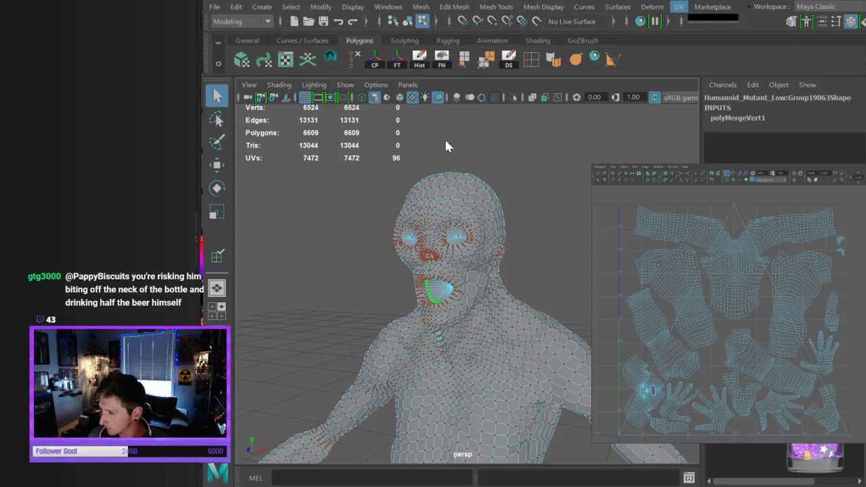
pyautogui.click(443, 109)
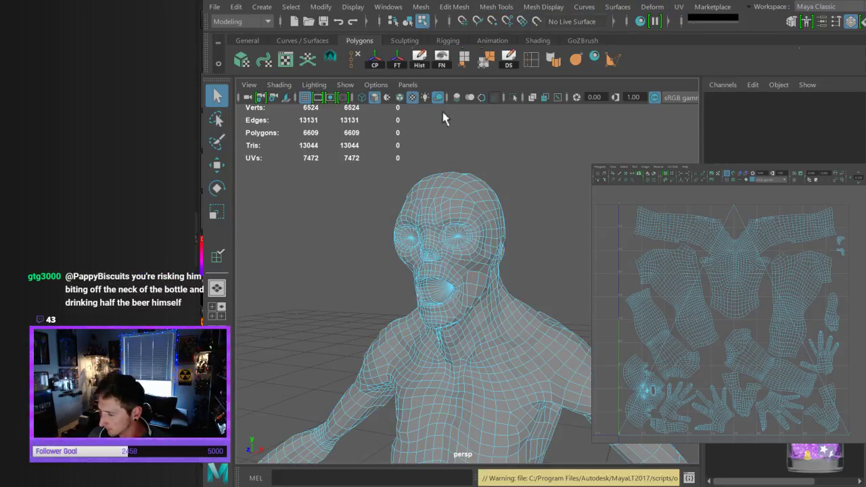
pyautogui.click(434, 291)
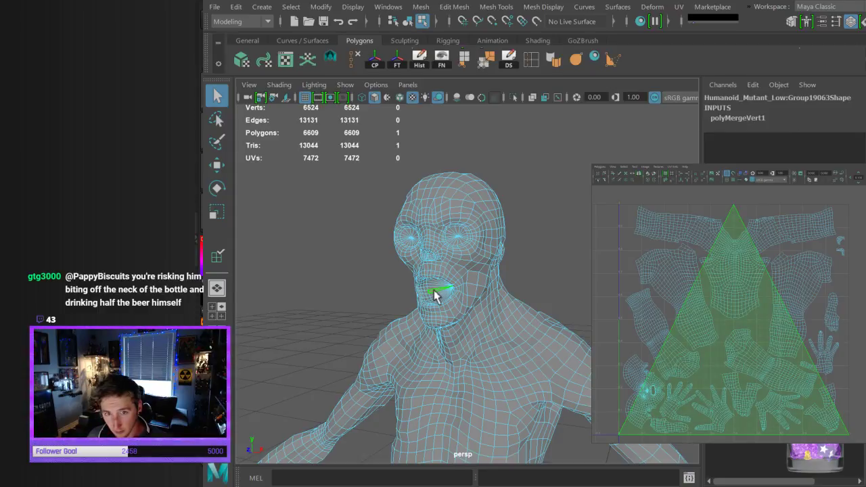
pyautogui.doubleClick(436, 291)
pyautogui.keyDown('alt'); pyautogui.moveTo(441, 286); pyautogui.dragTo(445, 273); pyautogui.keyUp('alt')
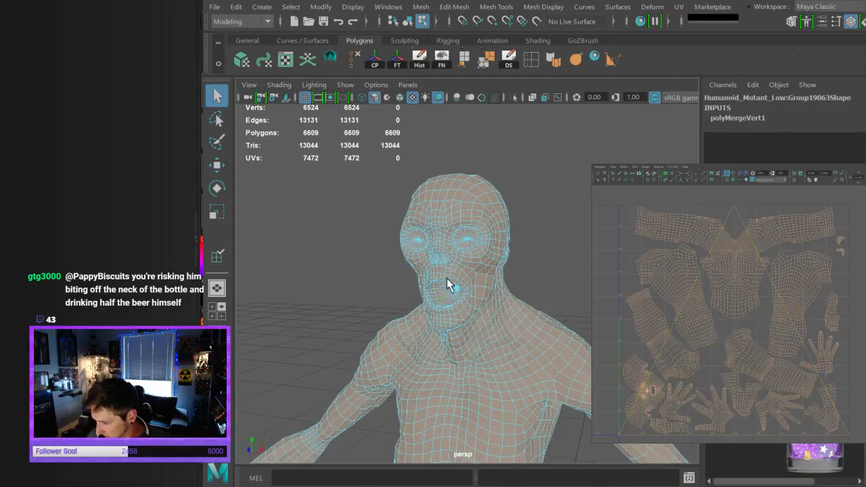
pyautogui.click(444, 297)
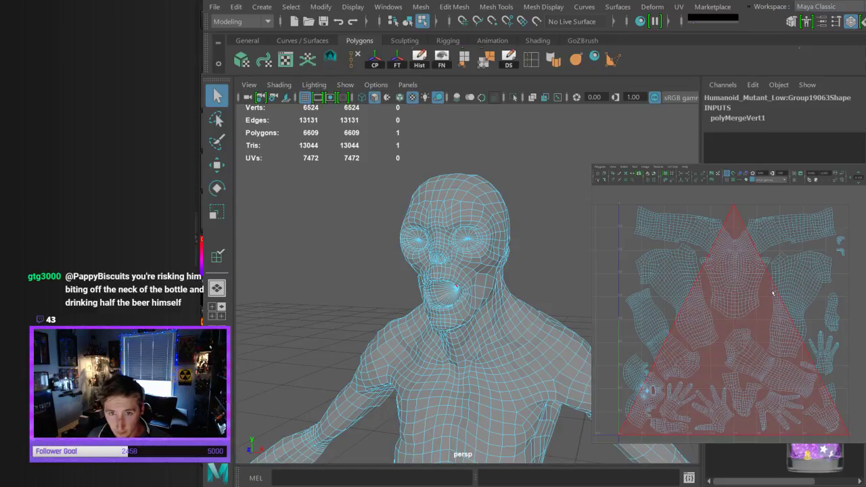
# Select all faces of the triangle fan closing the mouth and exclude the surrounding body faces from the selection
pyautogui.keyDown('alt'); pyautogui.moveTo(376, 302); pyautogui.dragTo(432, 357, button='right'); pyautogui.keyUp('alt')
pyautogui.keyDown('alt'); pyautogui.moveTo(431, 357); pyautogui.dragTo(461, 347); pyautogui.keyUp('alt')
pyautogui.moveTo(465, 261); pyautogui.dragTo(501, 299)
pyautogui.keyDown('alt'); pyautogui.moveTo(520, 313); pyautogui.dragTo(475, 298, button='right'); pyautogui.keyUp('alt')
pyautogui.keyDown('alt'); pyautogui.moveTo(475, 299); pyautogui.dragTo(399, 285); pyautogui.keyUp('alt')
pyautogui.keyDown('ctrl'); pyautogui.moveTo(550, 226); pyautogui.dragTo(432, 398); pyautogui.keyUp('ctrl')
pyautogui.keyDown('alt'); pyautogui.moveTo(432, 398); pyautogui.dragTo(524, 283); pyautogui.keyUp('alt')
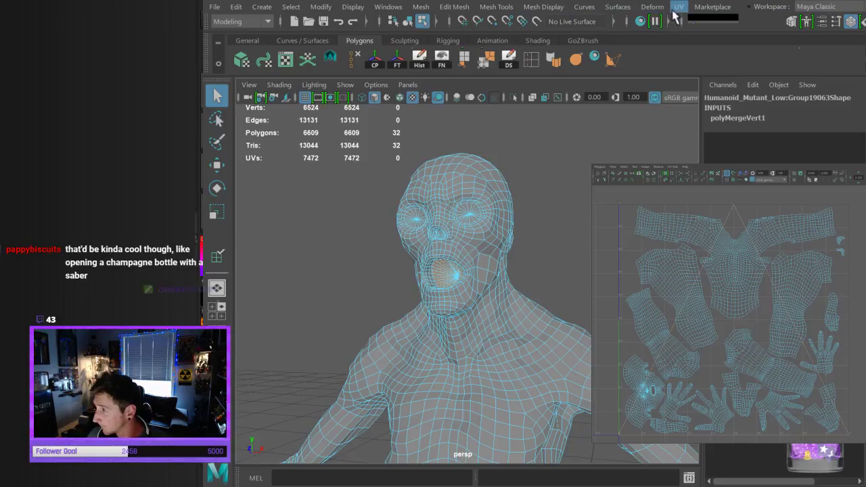
# Apply a planar UV projection to the mouth's fan faces and rotate the projection to face the mouth opening
pyautogui.click(443, 120)
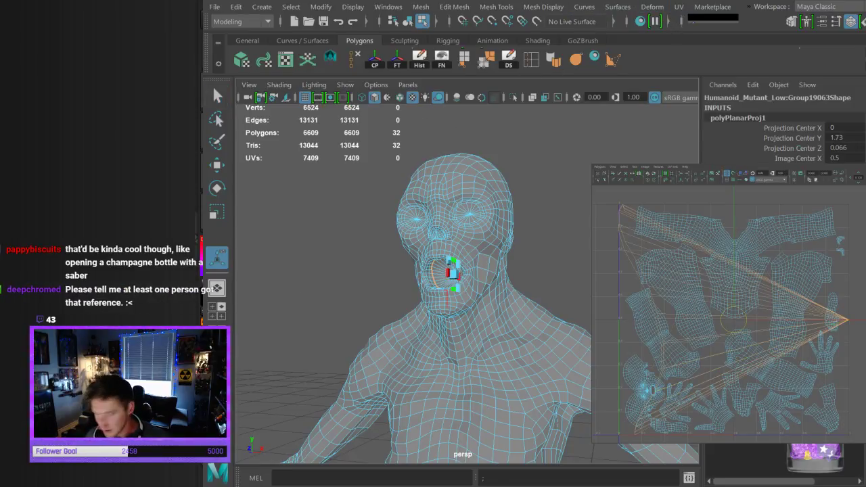
pyautogui.scroll(5, 442, 319)
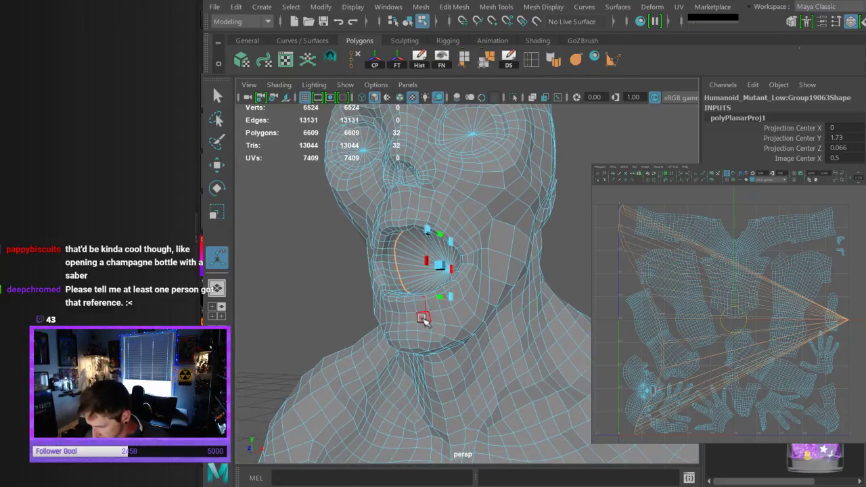
pyautogui.press('w')
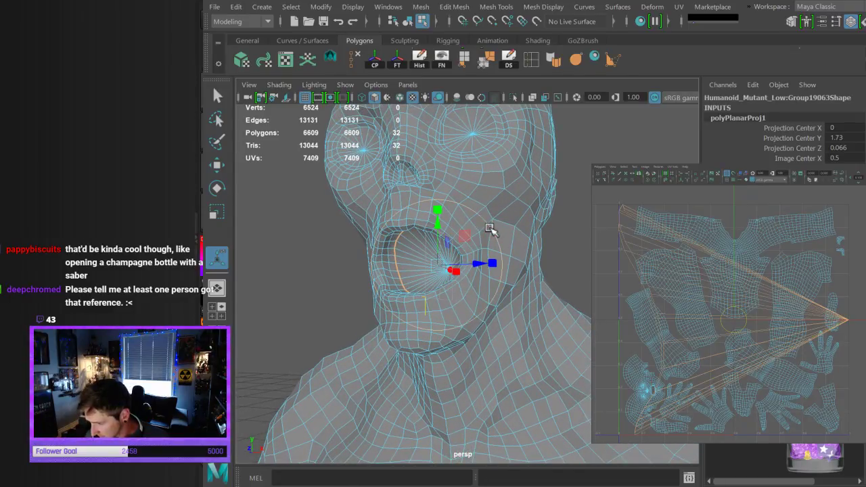
pyautogui.press('e')
pyautogui.moveTo(431, 259); pyautogui.dragTo(476, 265)
# Select the mouth fan's UV shell, scale it down and move it beside the two small curved shells at the layout's upper right
pyautogui.moveTo(822, 250); pyautogui.dragTo(832, 247, button='right')
pyautogui.click(824, 257)
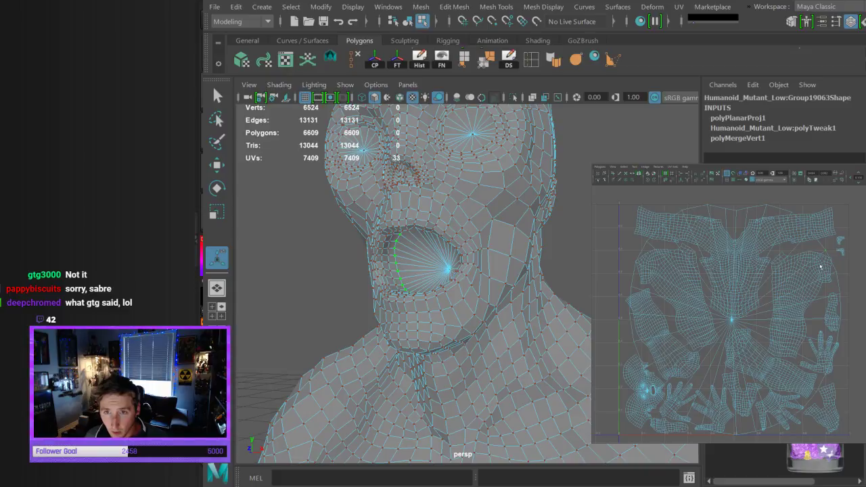
pyautogui.press('r')
pyautogui.moveTo(822, 265); pyautogui.dragTo(683, 370, button='middle')
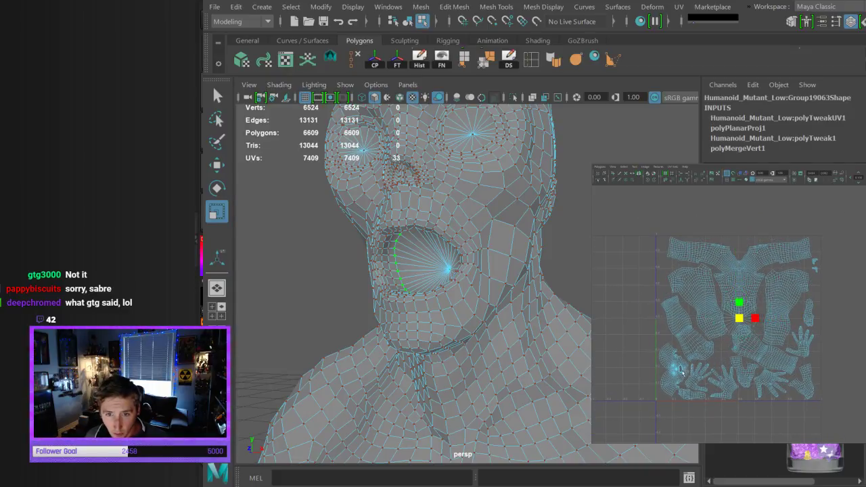
pyautogui.press('w')
pyautogui.click(827, 268)
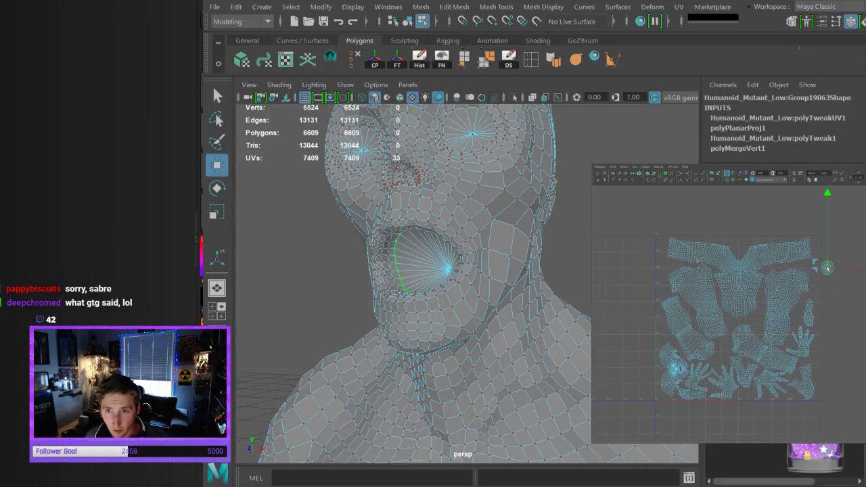
pyautogui.click(827, 298)
pyautogui.scroll(6, 827, 313)
pyautogui.scroll(2, 807, 349)
pyautogui.moveTo(815, 279); pyautogui.dragTo(837, 333)
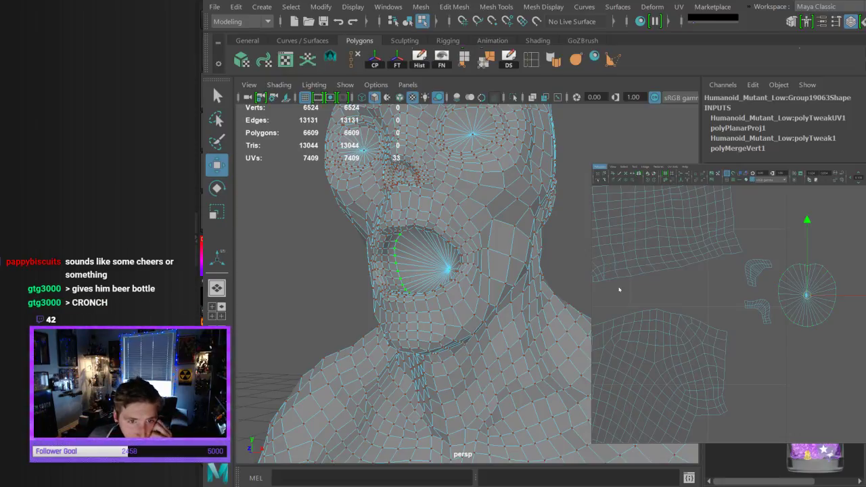
# Try to unfold and lay out the mouth fan's UV shell
pyautogui.hotkey('ctrl', 'u')
pyautogui.scroll(-3, 701, 309)
pyautogui.hotkey('ctrl', 'l')
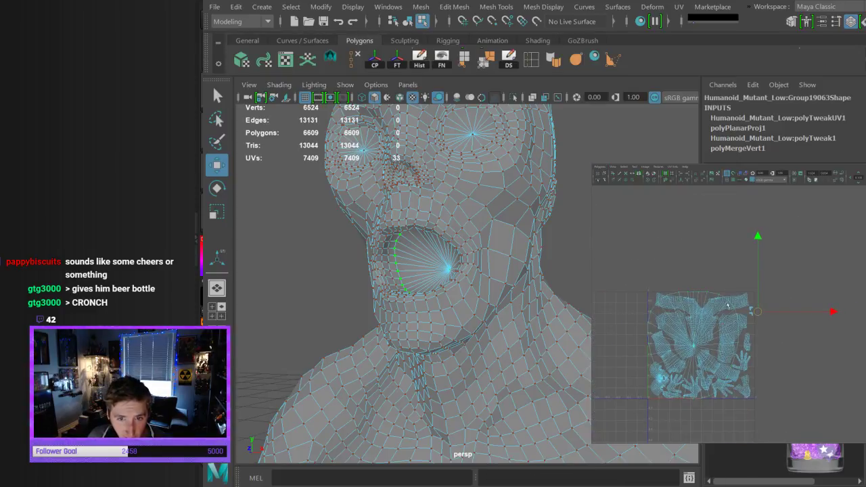
# Scale the mouth fan's UV shell down again and place it just outside the UV tile near the small curved shells
pyautogui.press('r')
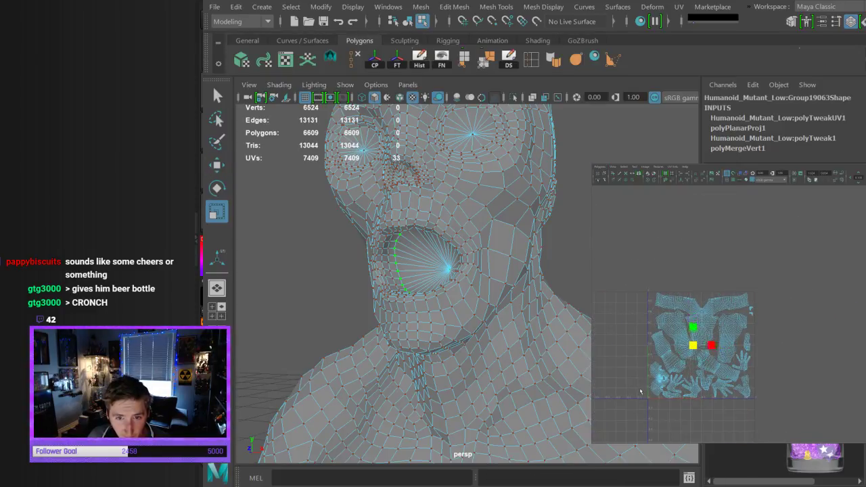
pyautogui.press('w')
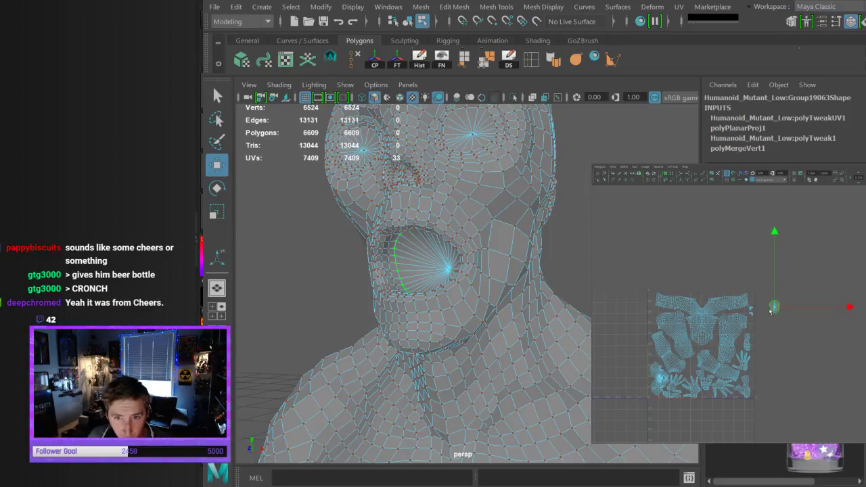
pyautogui.keyDown('alt'); pyautogui.moveTo(736, 277); pyautogui.dragTo(773, 255, button='right'); pyautogui.keyUp('alt')
pyautogui.click(773, 255)
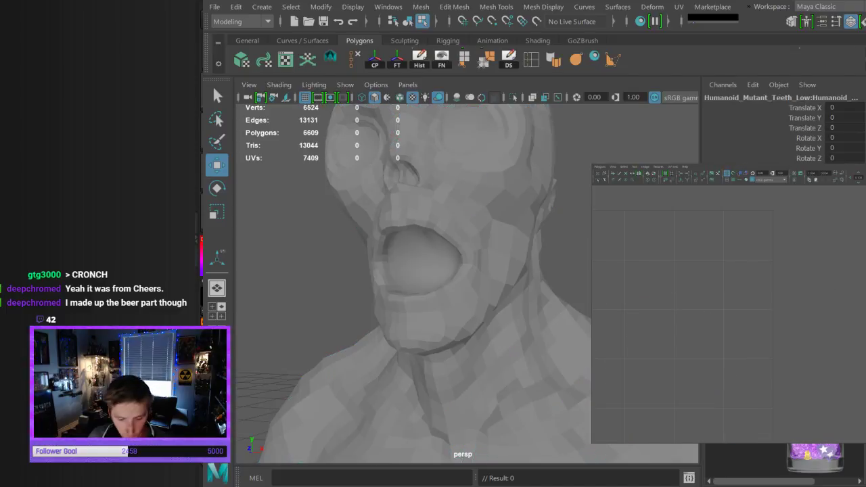
# Unhide the teeth mesh and select it together with the body
pyautogui.hotkey('shift', 'h')
pyautogui.keyDown('alt'); pyautogui.moveTo(585, 255); pyautogui.dragTo(483, 281); pyautogui.keyUp('alt')
pyautogui.keyDown('shift'); pyautogui.click(506, 287); pyautogui.keyUp('shift')
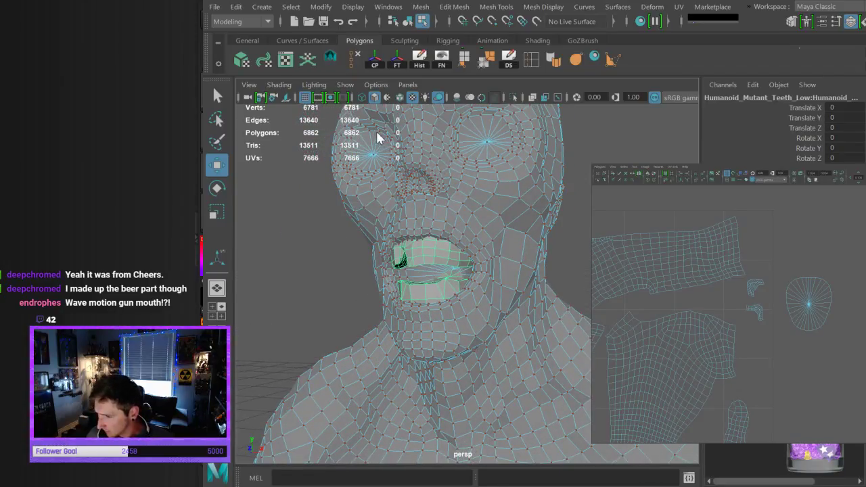
# Select the centre vertex of the mouth's fan, adjust its depth and check its fit behind the teeth from several angles
pyautogui.click(453, 272)
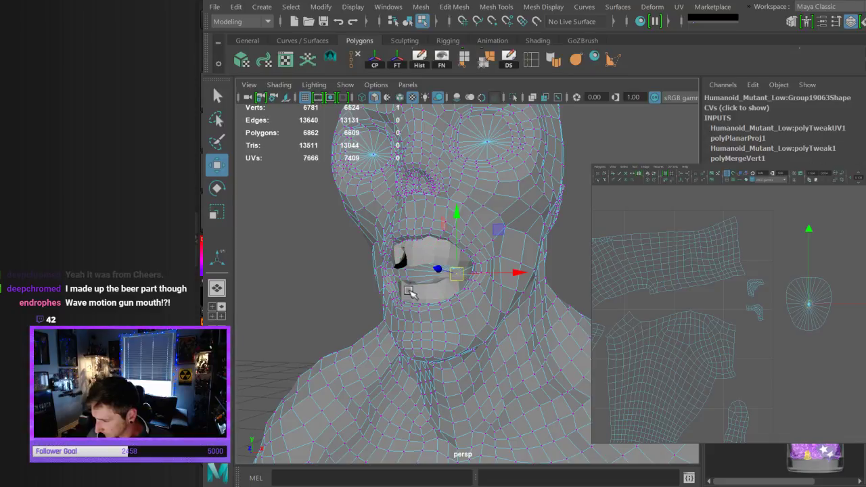
pyautogui.keyDown('alt'); pyautogui.moveTo(455, 311); pyautogui.dragTo(431, 295); pyautogui.keyUp('alt')
pyautogui.moveTo(393, 273); pyautogui.dragTo(414, 295)
pyautogui.press('q')
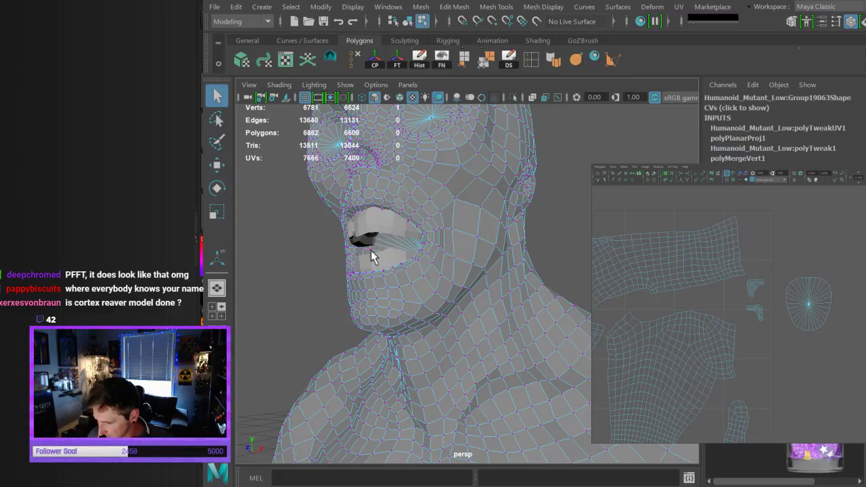
pyautogui.keyDown('alt'); pyautogui.moveTo(410, 266); pyautogui.dragTo(462, 269); pyautogui.keyUp('alt')
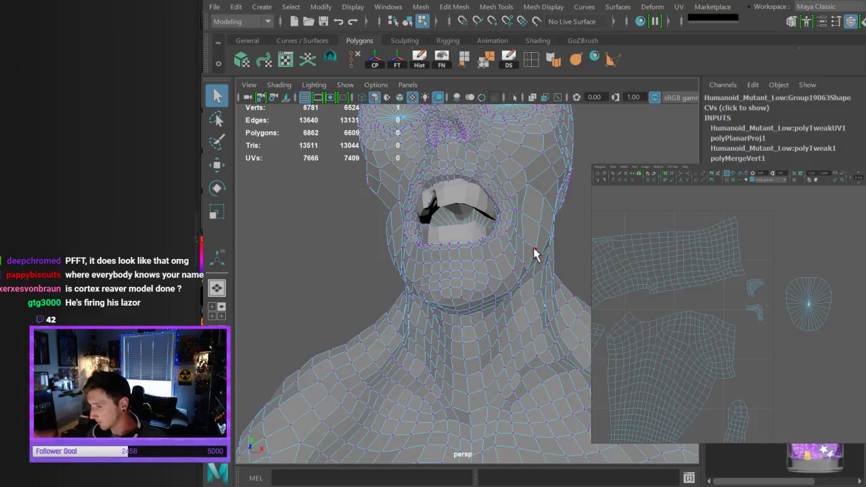
pyautogui.keyDown('alt'); pyautogui.moveTo(456, 232); pyautogui.dragTo(485, 292); pyautogui.keyUp('alt')
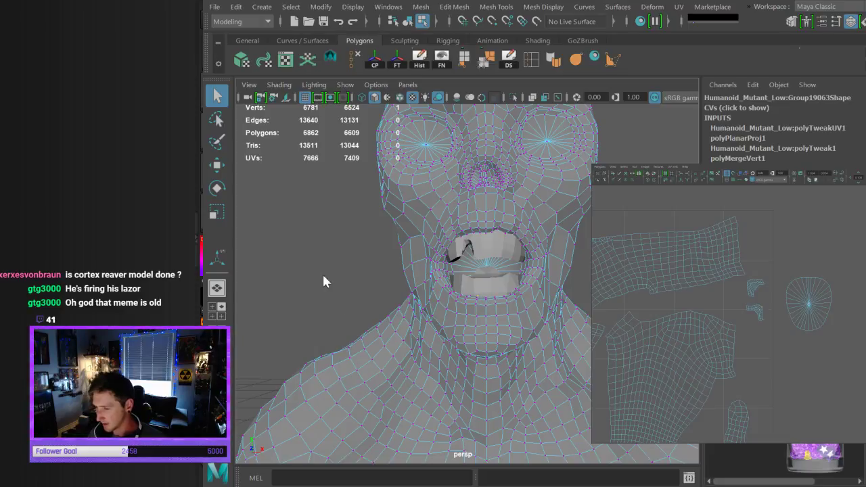
pyautogui.press('F8')
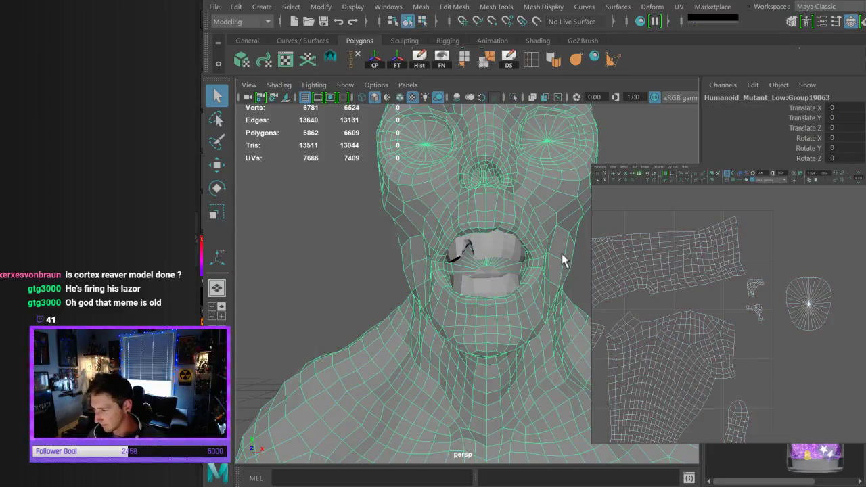
pyautogui.keyDown('alt'); pyautogui.moveTo(474, 263); pyautogui.dragTo(443, 231); pyautogui.keyUp('alt')
pyautogui.scroll(5, 444, 211)
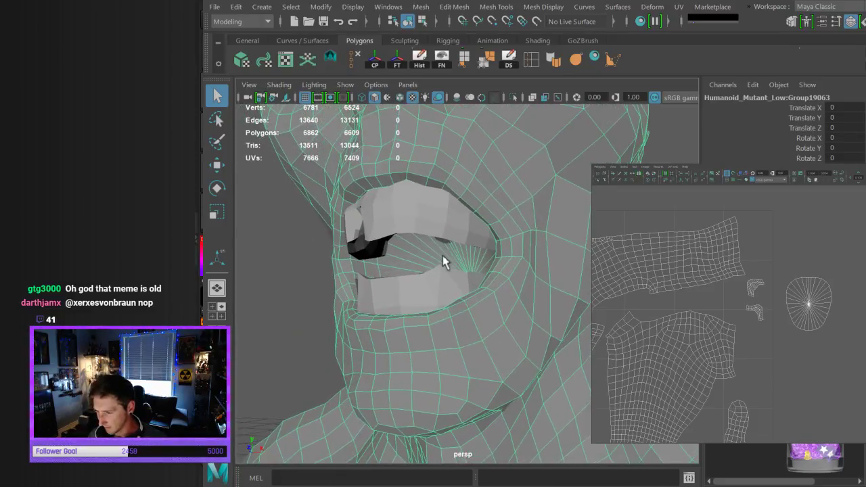
# Select the edge loop around the mouth's fan and move it farther back behind the teeth
pyautogui.keyDown('alt'); pyautogui.moveTo(428, 294); pyautogui.dragTo(396, 294); pyautogui.keyUp('alt')
pyautogui.press('F10')
pyautogui.doubleClick(362, 289)
pyautogui.press('r')
pyautogui.keyDown('alt'); pyautogui.moveTo(363, 318); pyautogui.dragTo(317, 323); pyautogui.keyUp('alt')
pyautogui.press('w')
pyautogui.moveTo(284, 289); pyautogui.dragTo(374, 286)
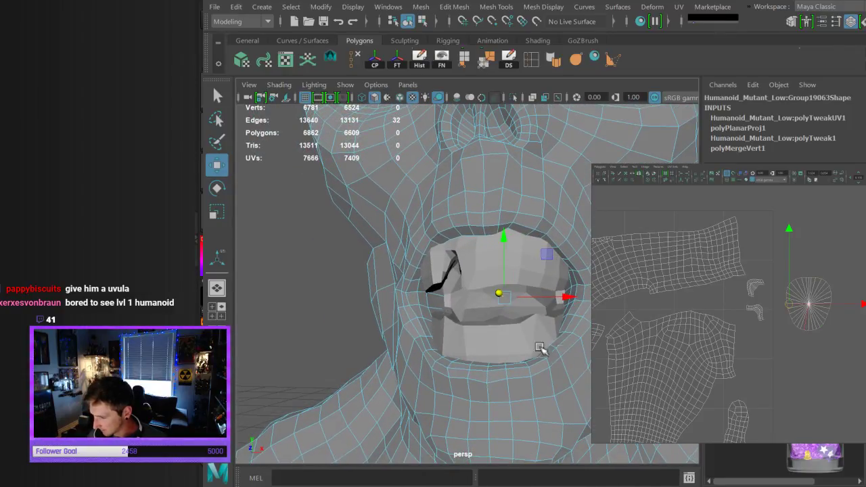
# Clear the edge selection, centre the teeth's pivot and move the teeth out of the mouth to the side of the head
pyautogui.scroll(-5, 526, 347)
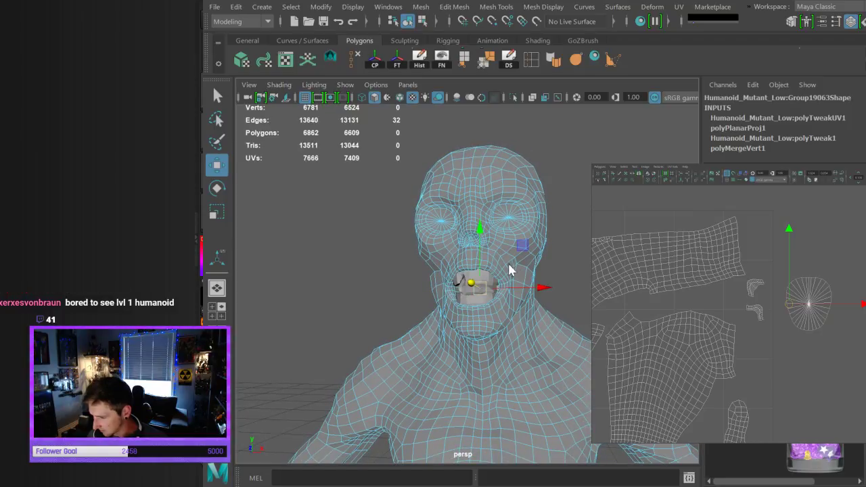
pyautogui.press('q')
pyautogui.click(501, 286)
pyautogui.click(485, 284)
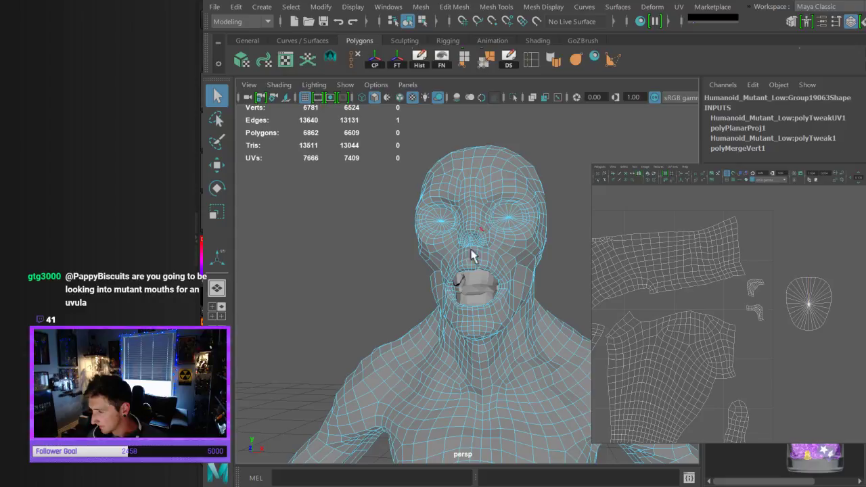
pyautogui.click(580, 124)
pyautogui.click(493, 286)
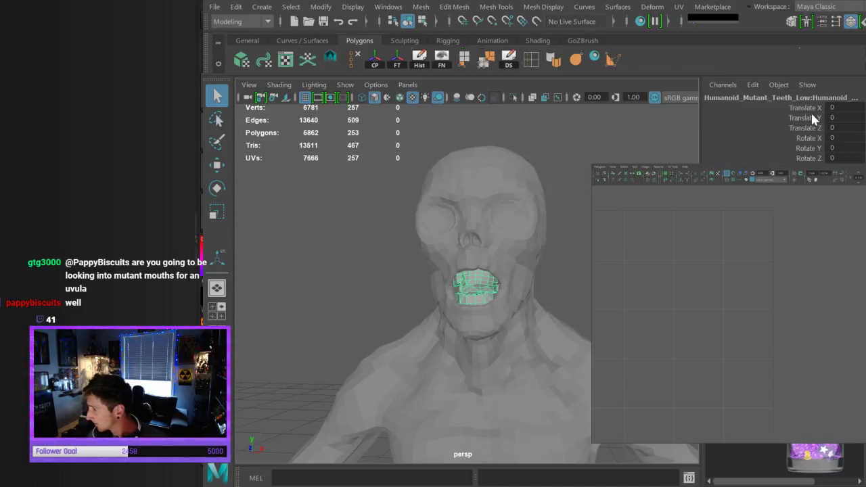
pyautogui.press('w')
pyautogui.click(378, 59)
pyautogui.moveTo(538, 286); pyautogui.dragTo(510, 259)
# Select the fan's centre vertex on the body and move it along the Z axis to deepen the back of the mouth
pyautogui.click(509, 285)
pyautogui.scroll(8, 494, 309)
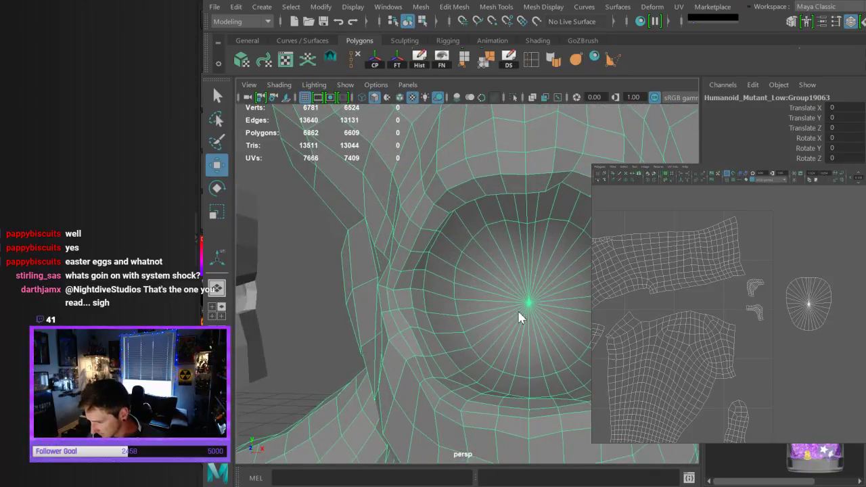
pyautogui.press('F9')
pyautogui.click(529, 304)
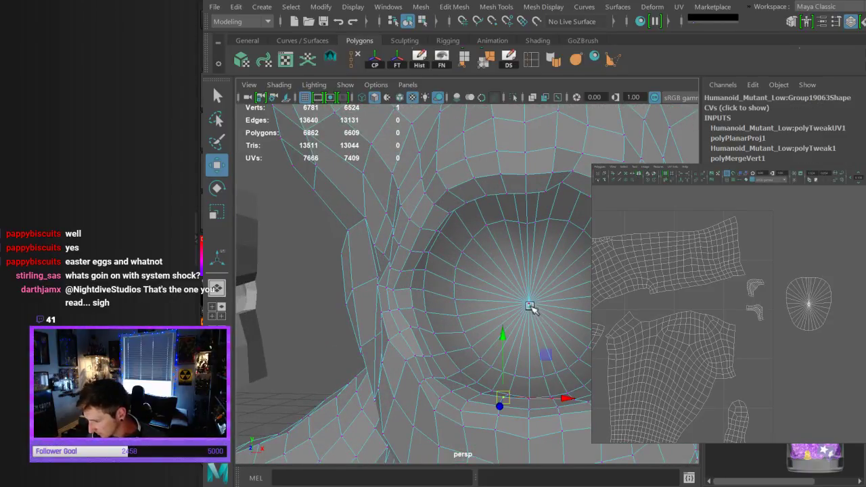
pyautogui.hotkey('ctrl', 'z')
pyautogui.keyDown('alt'); pyautogui.moveTo(506, 346); pyautogui.dragTo(497, 350); pyautogui.keyUp('alt')
pyautogui.scroll(-4, 502, 352)
pyautogui.scroll(-3, 502, 352)
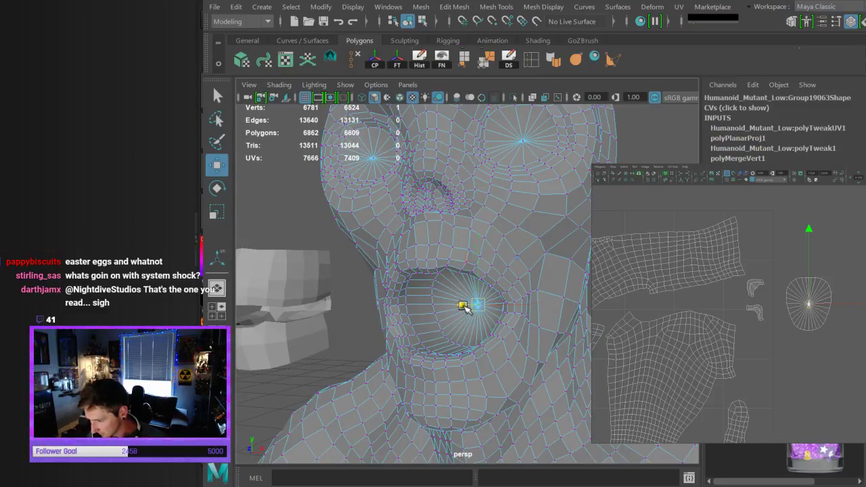
pyautogui.keyDown('alt'); pyautogui.moveTo(468, 312); pyautogui.dragTo(436, 348); pyautogui.keyUp('alt')
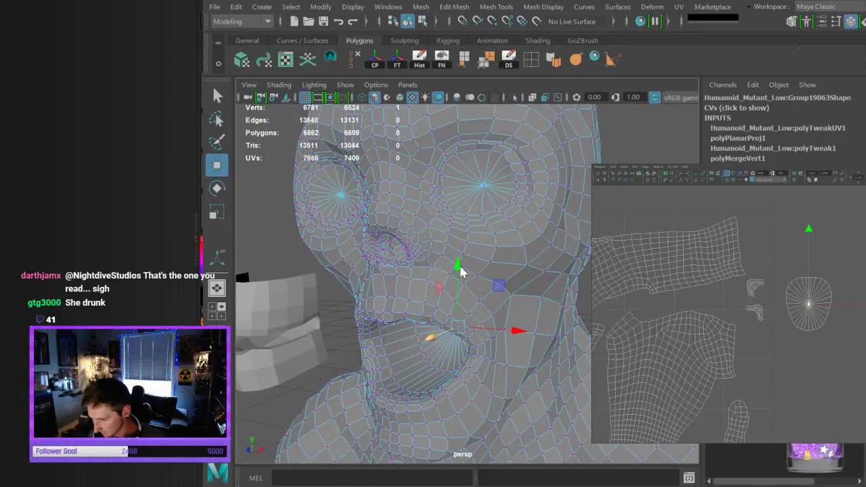
# Return to object mode and put the teeth back in the mouth by setting their Translate X to 0
pyautogui.press('F8')
pyautogui.press('q')
pyautogui.click(625, 253)
pyautogui.keyDown('alt'); pyautogui.moveTo(625, 260); pyautogui.dragTo(516, 311, button='right'); pyautogui.keyUp('alt')
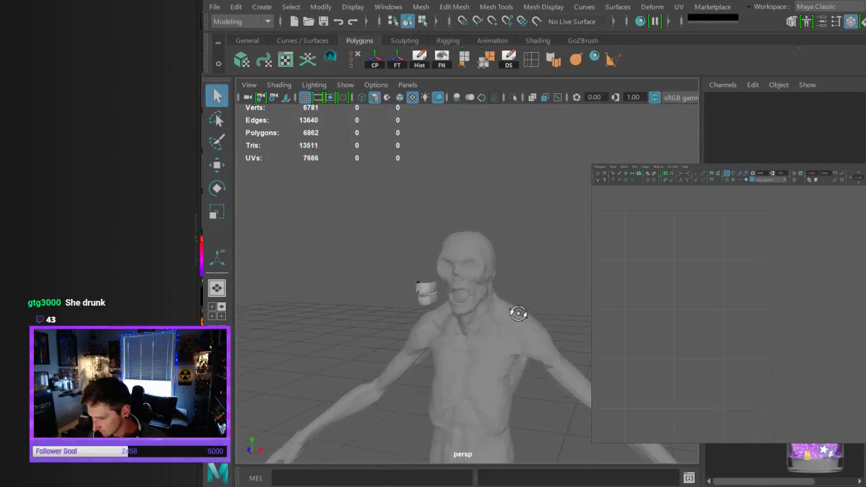
pyautogui.keyDown('alt'); pyautogui.moveTo(516, 311); pyautogui.dragTo(547, 311); pyautogui.keyUp('alt')
pyautogui.click(499, 286)
pyautogui.keyDown('alt'); pyautogui.moveTo(499, 286); pyautogui.dragTo(482, 290); pyautogui.keyUp('alt')
pyautogui.keyDown('alt'); pyautogui.moveTo(483, 290); pyautogui.dragTo(512, 332, button='right'); pyautogui.keyUp('alt')
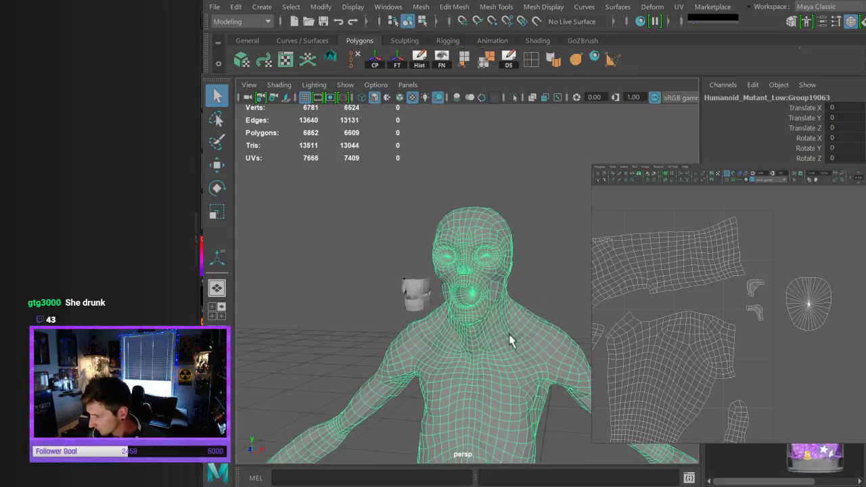
pyautogui.click(413, 300)
pyautogui.doubleClick(838, 109)
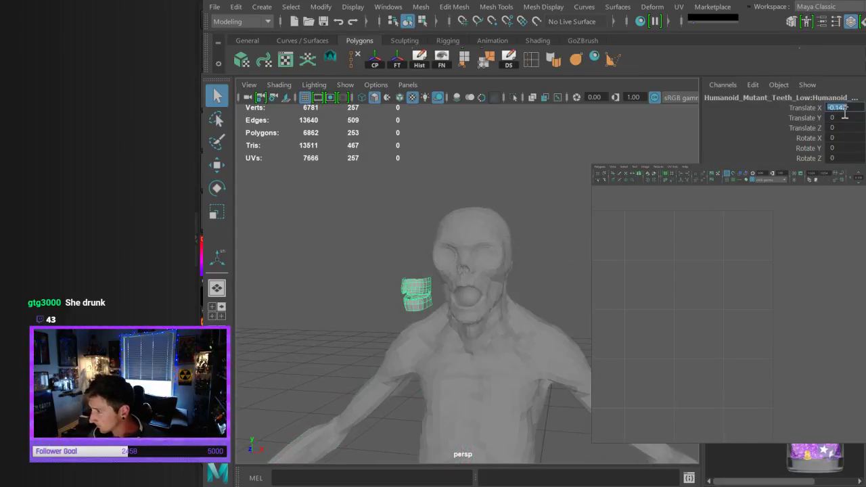
pyautogui.press('Return')
pyautogui.click(554, 282)
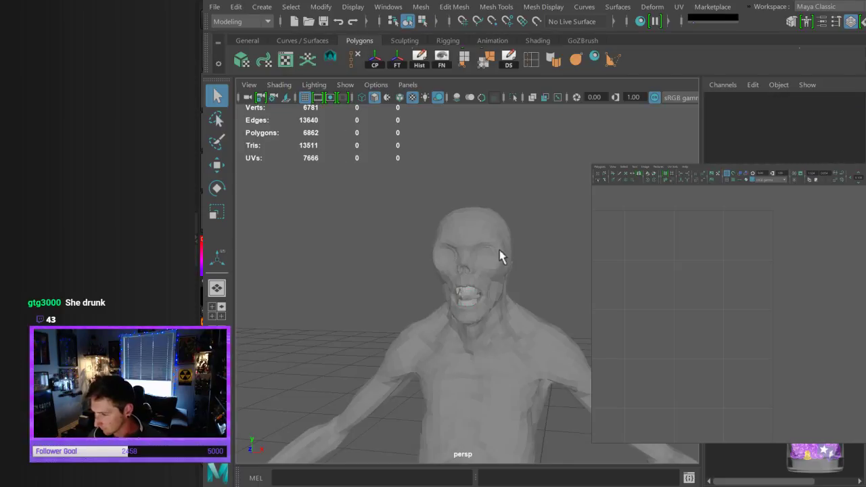
# Push the fan's centre vertex farther back so it sits behind the teeth, and leave vertex editing with nothing selected
pyautogui.keyDown('alt'); pyautogui.moveTo(501, 255); pyautogui.dragTo(552, 377, button='right'); pyautogui.keyUp('alt')
pyautogui.keyDown('alt'); pyautogui.moveTo(549, 376); pyautogui.dragTo(533, 360); pyautogui.keyUp('alt')
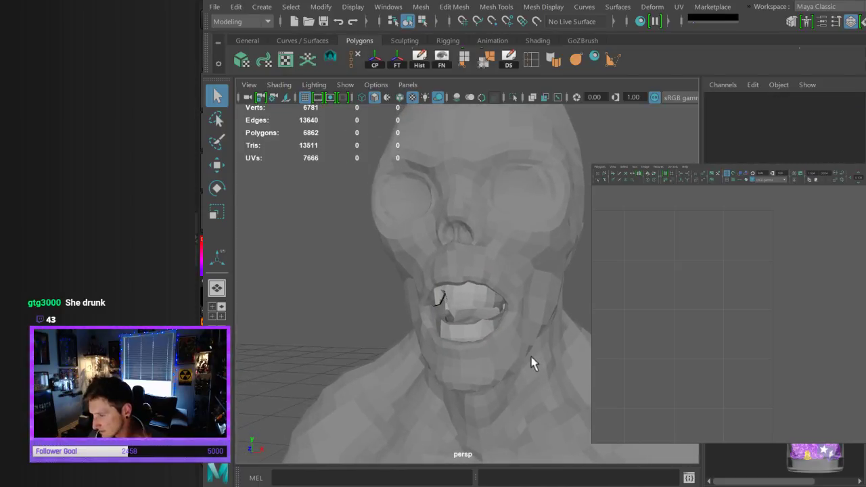
pyautogui.click(446, 303)
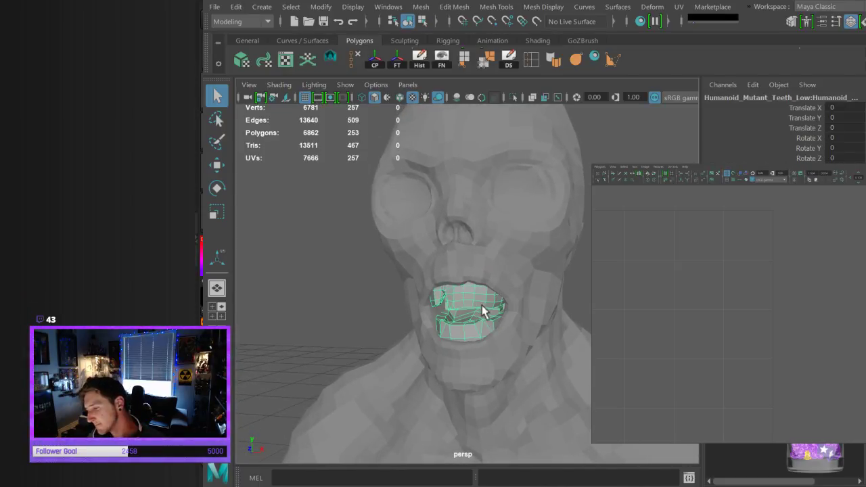
pyautogui.press('f')
pyautogui.keyDown('alt'); pyautogui.moveTo(487, 309); pyautogui.dragTo(478, 290); pyautogui.keyUp('alt')
pyautogui.click(481, 294)
pyautogui.press('F9')
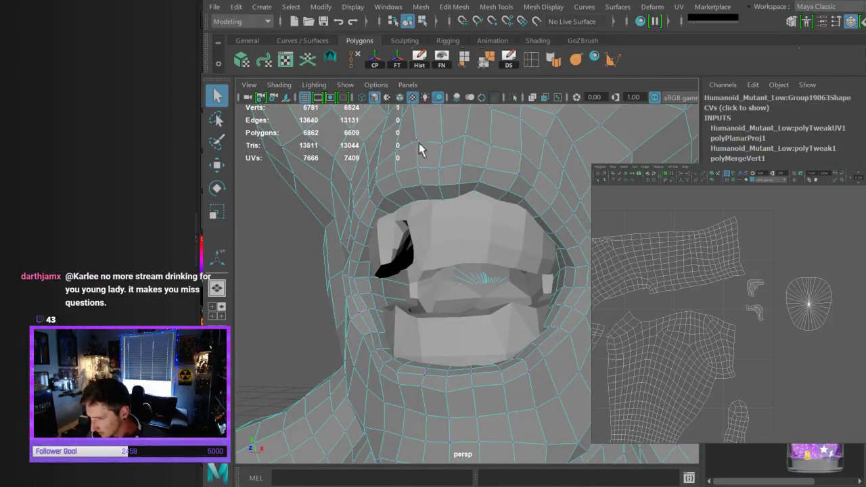
pyautogui.click(488, 285)
pyautogui.press('w')
pyautogui.moveTo(479, 285); pyautogui.dragTo(484, 290)
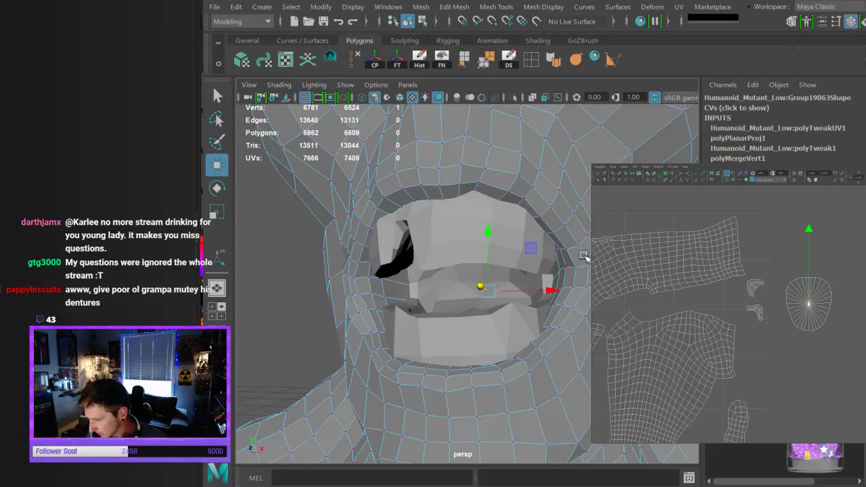
pyautogui.press('F8')
pyautogui.click(643, 270)
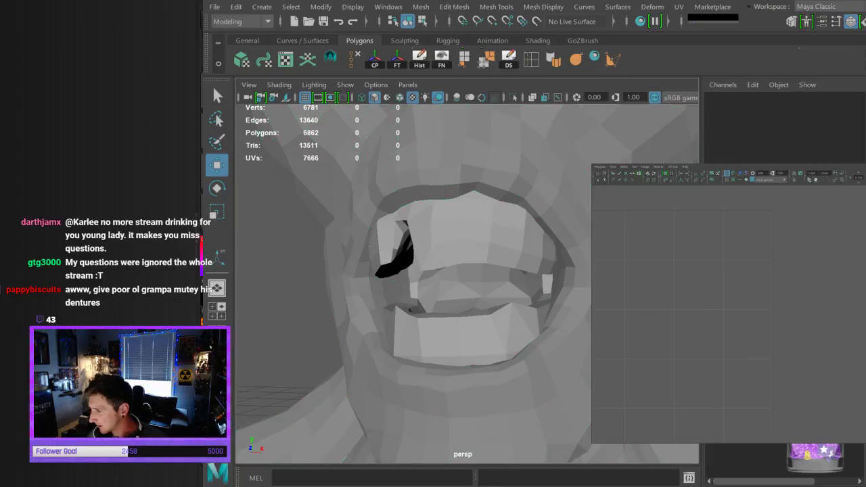
# Select the body and teeth together and examine the small curved shells and the mouth fan in their UV layout
pyautogui.keyDown('alt'); pyautogui.moveTo(642, 271); pyautogui.dragTo(479, 248, button='right'); pyautogui.keyUp('alt')
pyautogui.moveTo(562, 242)
pyautogui.keyDown('alt'); pyautogui.mouseDown()
pyautogui.moveTo(629, 244)
pyautogui.moveTo(553, 241)
pyautogui.mouseUp(); pyautogui.keyUp('alt')
pyautogui.keyDown('alt'); pyautogui.moveTo(553, 240); pyautogui.dragTo(602, 318, button='right'); pyautogui.keyUp('alt')
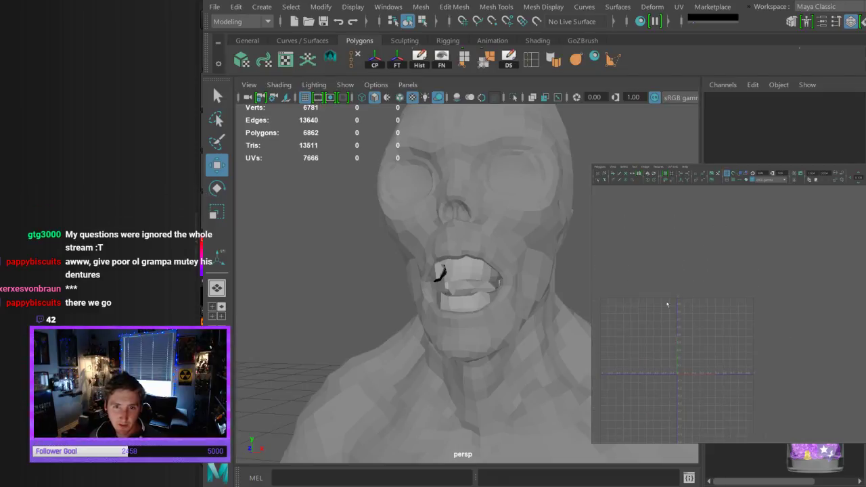
pyautogui.click(381, 239)
pyautogui.press('f')
pyautogui.keyDown('alt'); pyautogui.moveTo(493, 238); pyautogui.dragTo(552, 328, button='right'); pyautogui.keyUp('alt')
pyautogui.moveTo(553, 328)
pyautogui.keyDown('alt'); pyautogui.mouseDown()
pyautogui.moveTo(507, 328)
pyautogui.moveTo(518, 338)
pyautogui.moveTo(579, 325)
pyautogui.moveTo(568, 288)
pyautogui.moveTo(585, 315)
pyautogui.moveTo(568, 329)
pyautogui.moveTo(565, 319)
pyautogui.mouseUp(); pyautogui.keyUp('alt')
pyautogui.click(217, 166)
pyautogui.scroll(10, 725, 303)
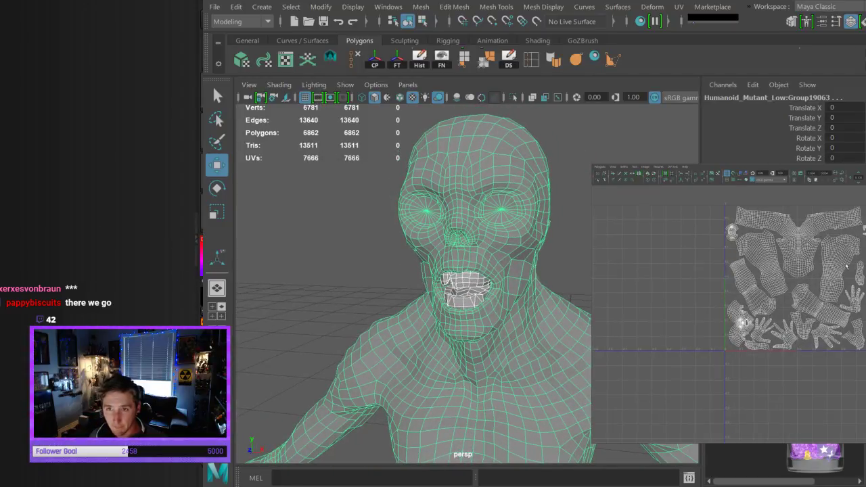
pyautogui.scroll(5, 725, 302)
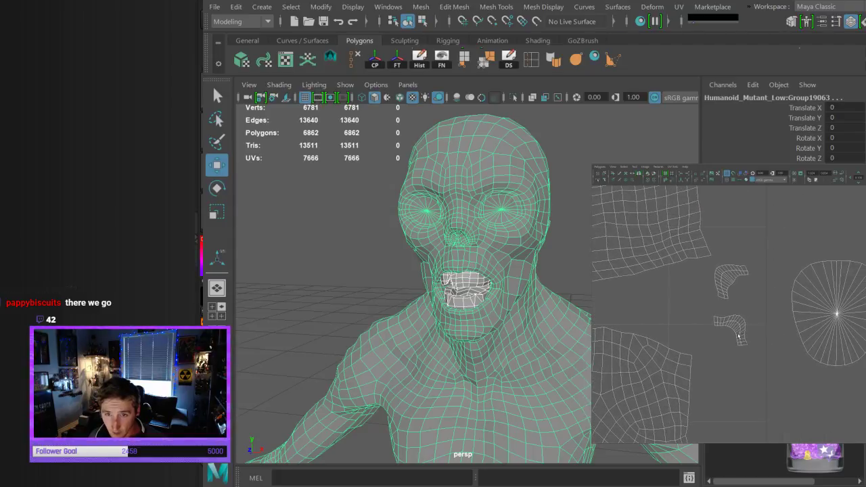
# Select the inner border edges of the upper curved UV shell and move-and-sew it onto the mouth fan
pyautogui.press('F10')
pyautogui.click(728, 299)
pyautogui.press('q')
pyautogui.click(730, 304)
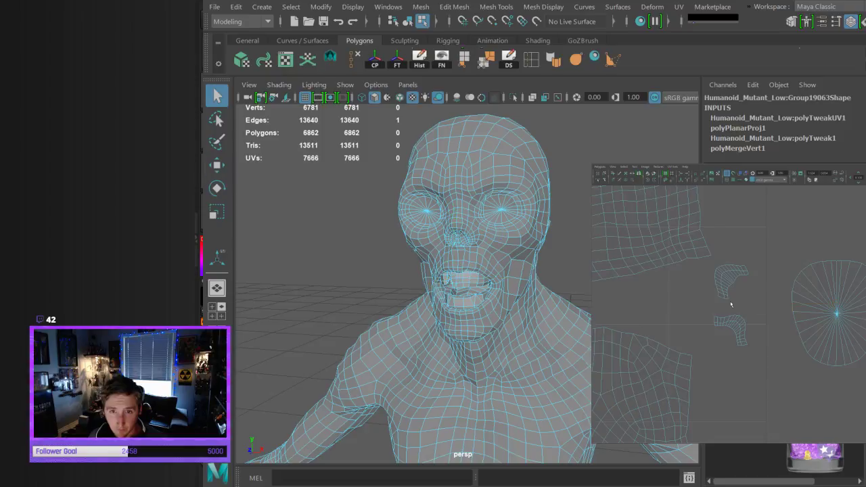
pyautogui.click(730, 298)
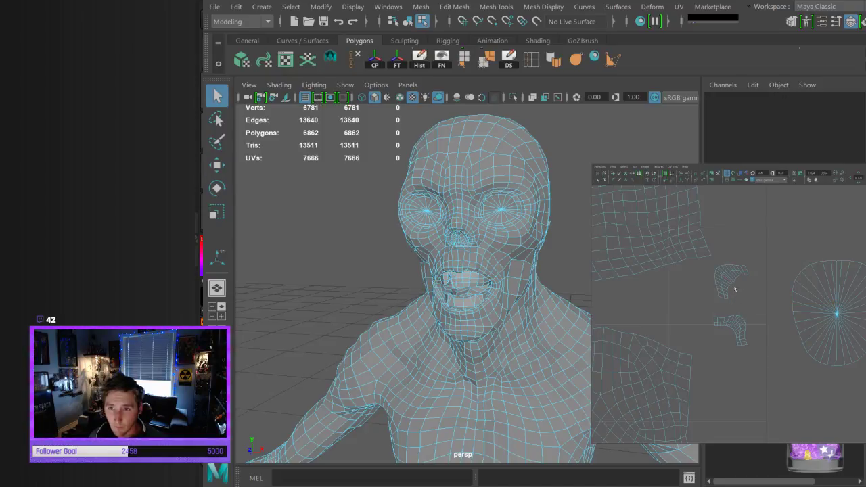
pyautogui.scroll(3, 729, 317)
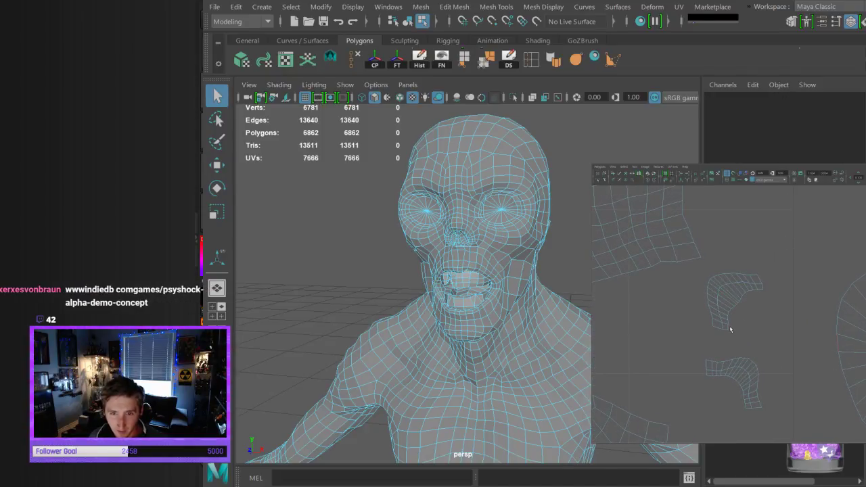
pyautogui.click(730, 329)
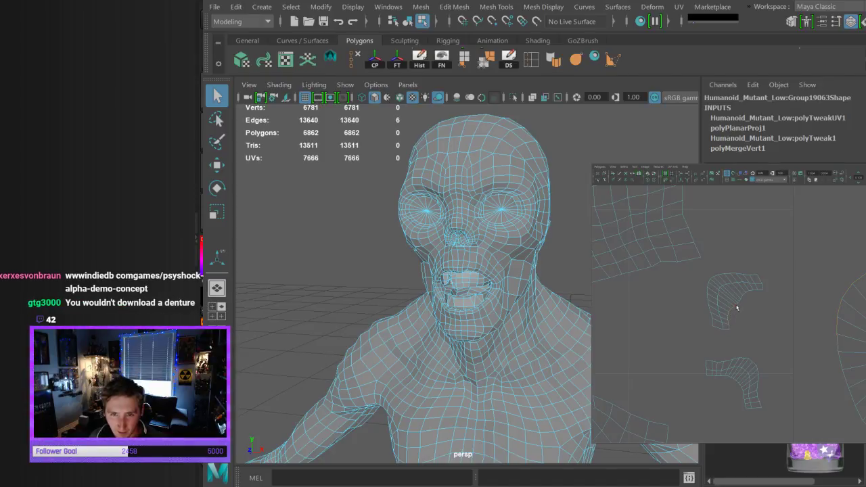
pyautogui.keyDown('shift'); pyautogui.click(742, 299); pyautogui.keyUp('shift')
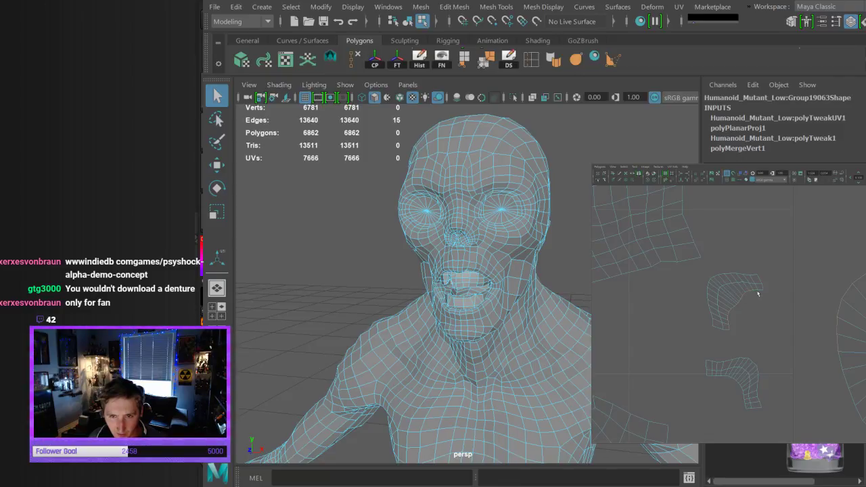
pyautogui.keyDown('shift'); pyautogui.click(760, 291); pyautogui.keyUp('shift')
pyautogui.keyDown('alt'); pyautogui.moveTo(761, 291); pyautogui.dragTo(724, 287, button='right'); pyautogui.keyUp('alt')
pyautogui.keyDown('alt'); pyautogui.moveTo(725, 287); pyautogui.dragTo(706, 294, button='middle'); pyautogui.keyUp('alt')
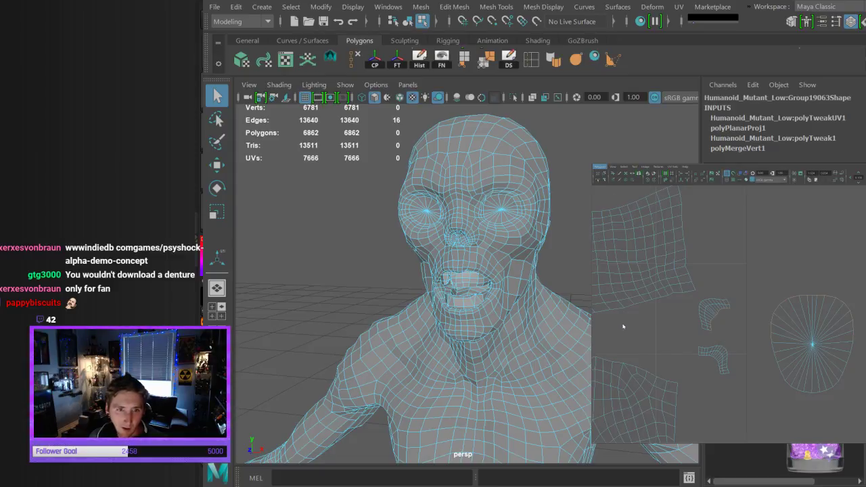
pyautogui.click(618, 351)
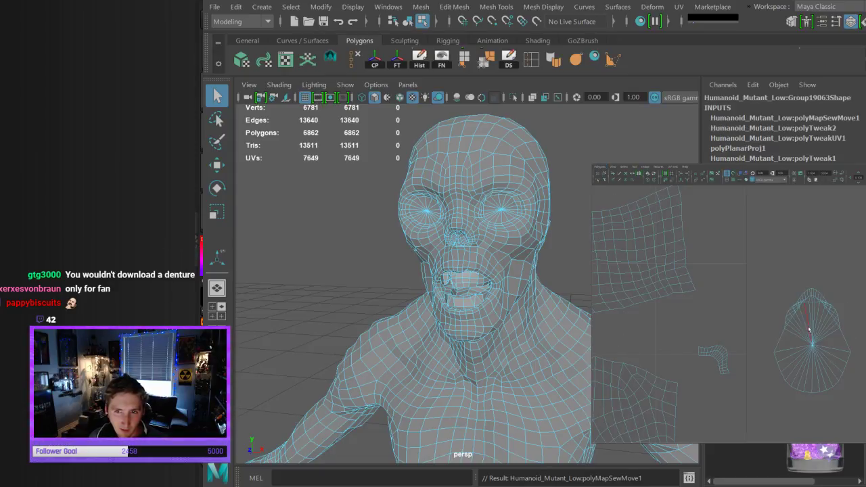
# Select all UVs of the joined fan shell, unfold it and move it into empty space beside the body's layout
pyautogui.moveTo(837, 307); pyautogui.dragTo(860, 307, button='right')
pyautogui.moveTo(756, 273); pyautogui.dragTo(865, 411)
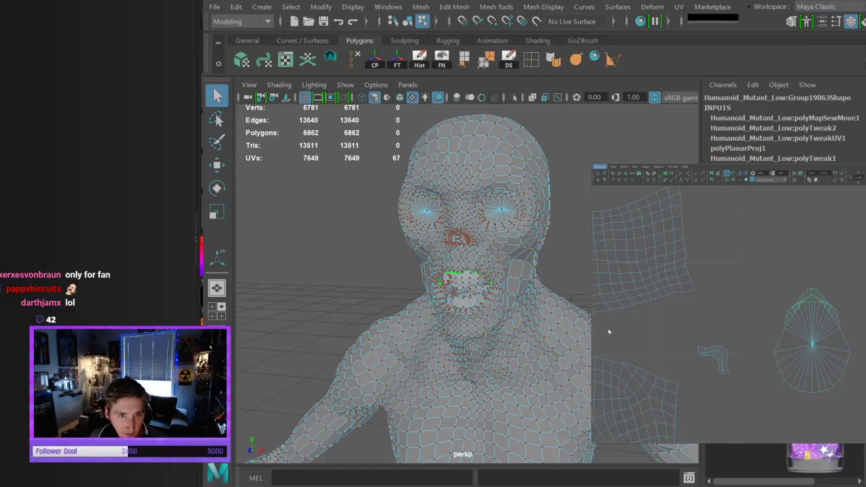
pyautogui.moveTo(608, 291); pyautogui.dragTo(865, 325, button='middle')
pyautogui.keyDown('alt'); pyautogui.moveTo(823, 351); pyautogui.dragTo(679, 293, button='right'); pyautogui.keyUp('alt')
pyautogui.scroll(-2, 679, 293)
pyautogui.press('w')
pyautogui.moveTo(767, 320); pyautogui.dragTo(820, 290)
pyautogui.keyDown('alt'); pyautogui.moveTo(795, 313); pyautogui.dragTo(752, 304, button='middle'); pyautogui.keyUp('alt')
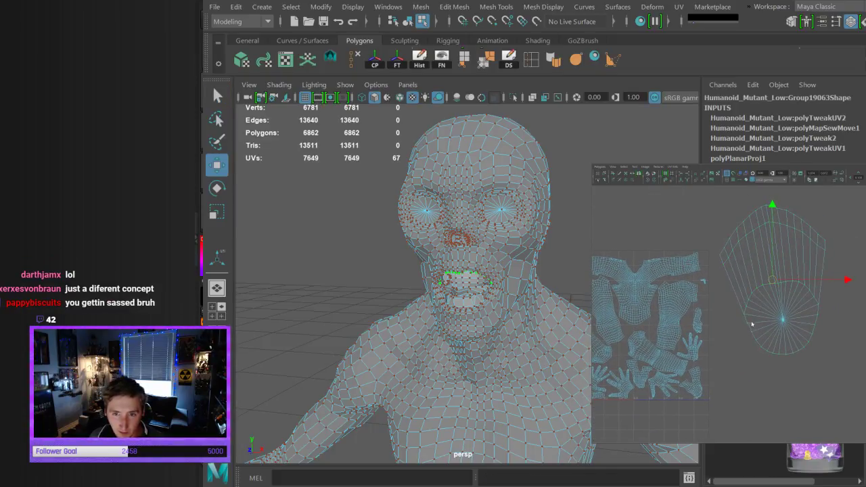
# Select the lower border edges of the mouth fan and move-and-sew the remaining curved shell onto them
pyautogui.press('F10')
pyautogui.keyDown('alt'); pyautogui.moveTo(752, 312); pyautogui.dragTo(796, 361, button='right'); pyautogui.keyUp('alt')
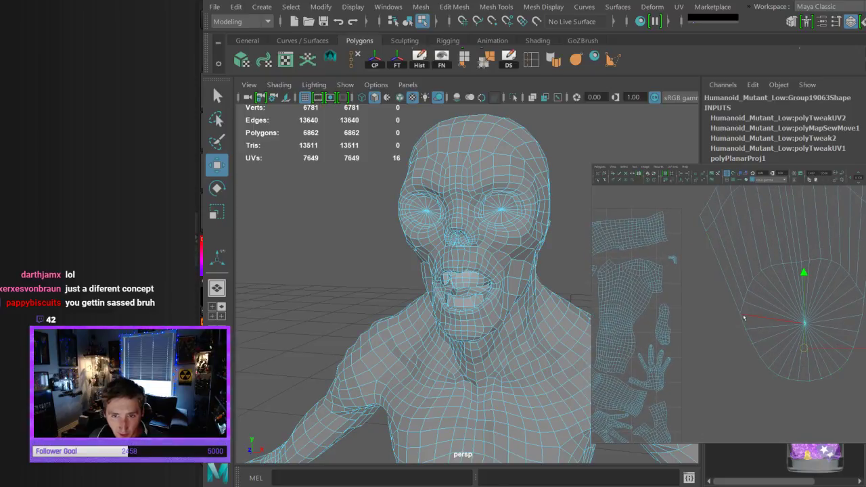
pyautogui.click(743, 325)
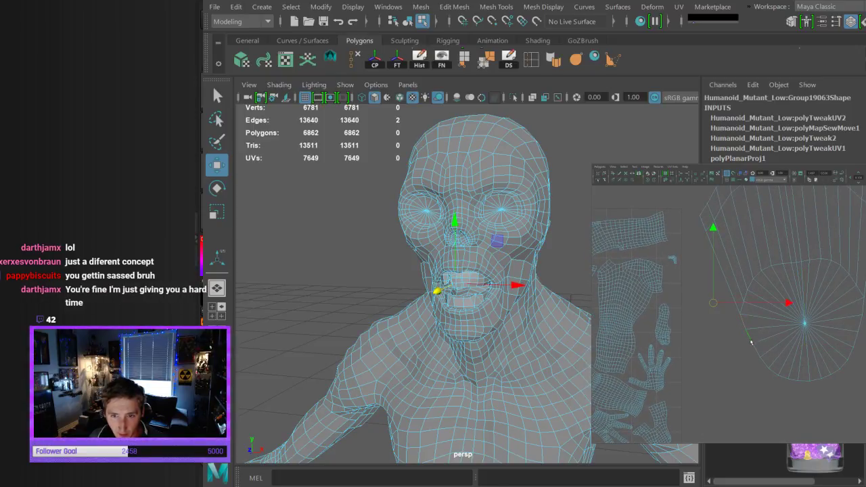
pyautogui.keyDown('shift'); pyautogui.click(756, 352); pyautogui.keyUp('shift')
pyautogui.keyDown('shift'); pyautogui.click(763, 361); pyautogui.keyUp('shift')
pyautogui.keyDown('shift'); pyautogui.click(773, 369); pyautogui.keyUp('shift')
pyautogui.moveTo(790, 382)
pyautogui.keyDown('shift'); pyautogui.mouseDown()
pyautogui.moveTo(821, 381)
pyautogui.moveTo(853, 345)
pyautogui.moveTo(863, 311)
pyautogui.mouseUp(); pyautogui.keyUp('shift')
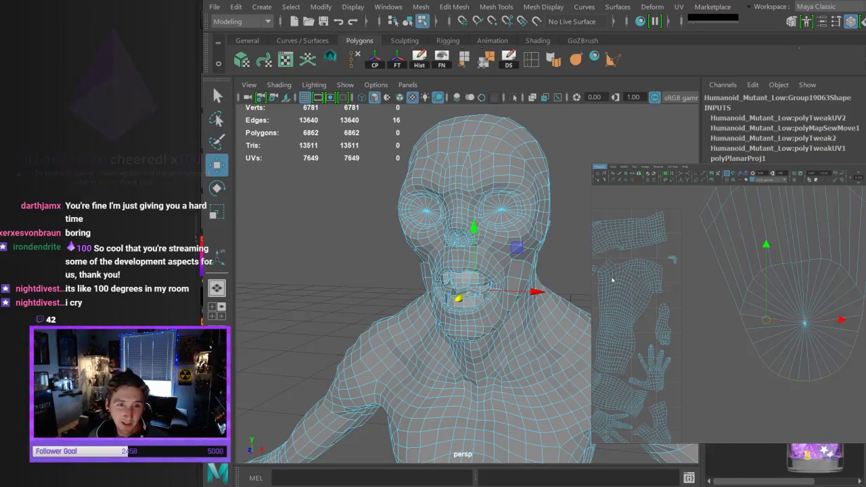
pyautogui.keyDown('shift'); pyautogui.moveTo(798, 318); pyautogui.dragTo(744, 243, button='right'); pyautogui.keyUp('shift')
# Select every UV of the combined mouth shell and unfold it, leaving nothing selected
pyautogui.moveTo(737, 242); pyautogui.dragTo(753, 241, button='right')
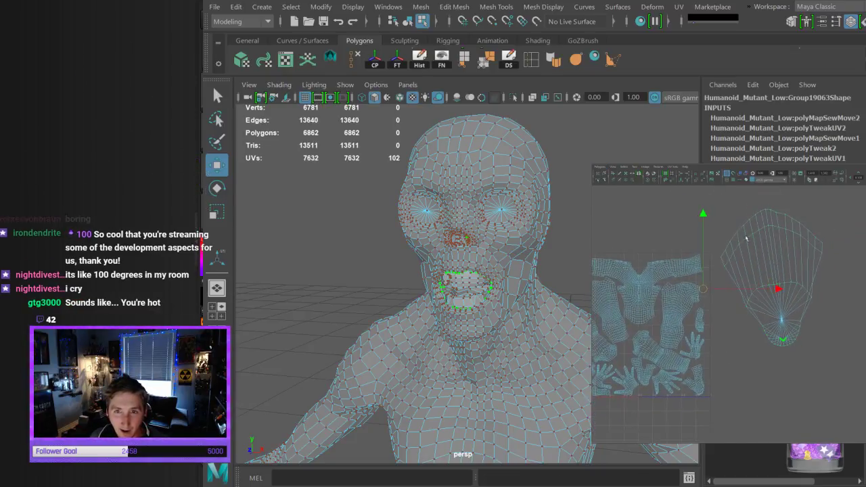
pyautogui.click(710, 197)
pyautogui.moveTo(709, 194); pyautogui.dragTo(865, 381)
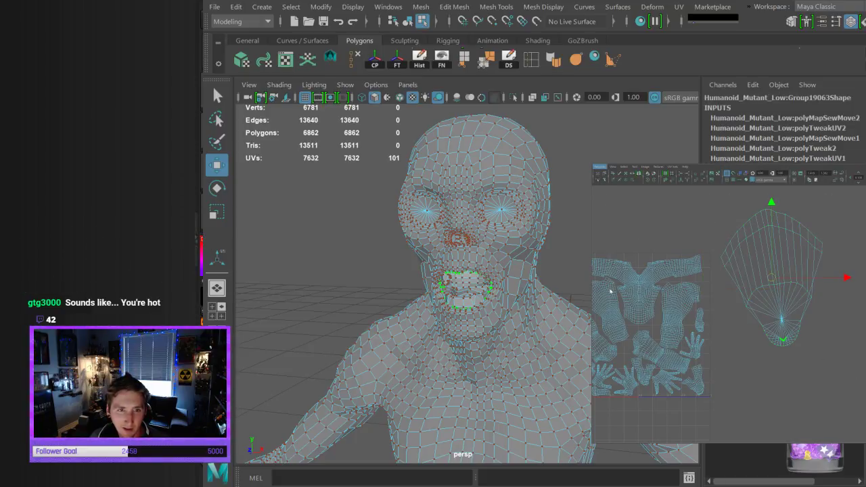
pyautogui.click(636, 292)
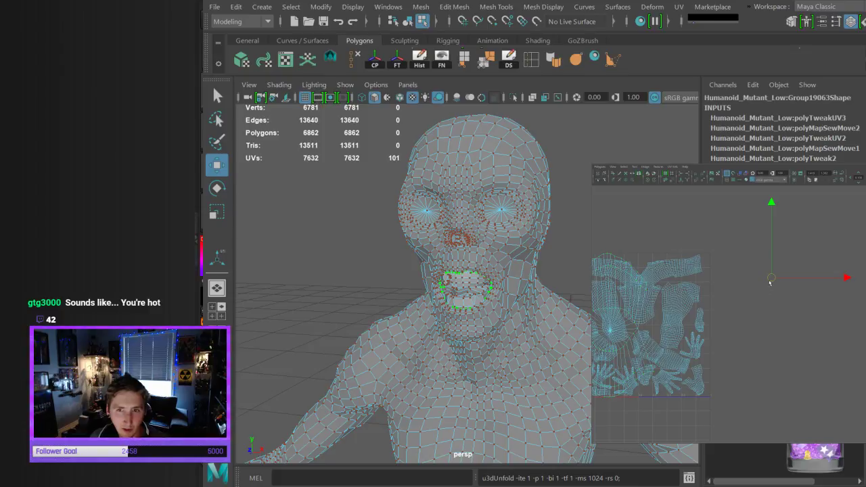
pyautogui.click(830, 296)
pyautogui.scroll(-2, 815, 298)
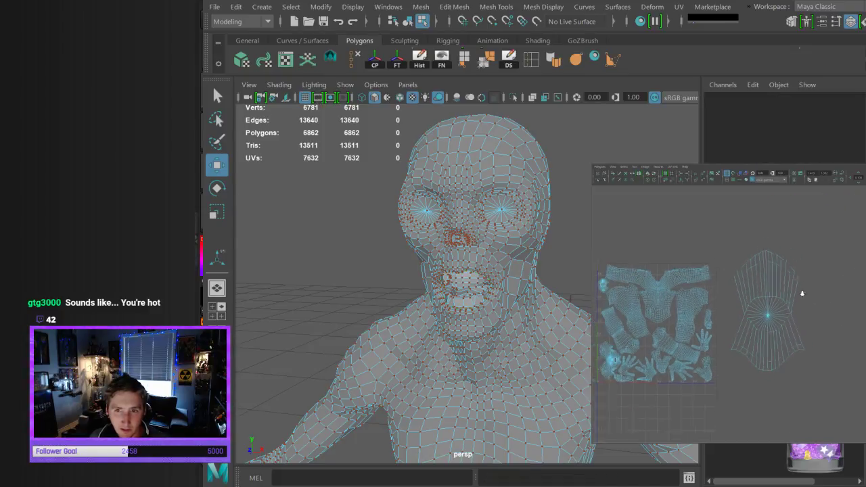
# Scale down the unfolded mouth shell and move it to the body's UV tile, above the narrow finger-like strip
pyautogui.moveTo(792, 297); pyautogui.dragTo(817, 298, button='right')
pyautogui.moveTo(724, 253); pyautogui.dragTo(819, 383)
pyautogui.press('r')
pyautogui.moveTo(766, 312); pyautogui.dragTo(710, 361)
pyautogui.press('w')
pyautogui.scroll(6, 766, 312)
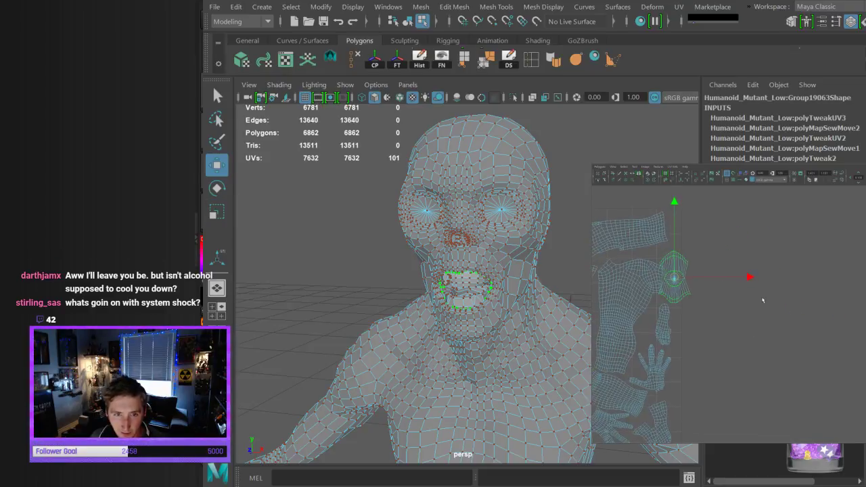
pyautogui.keyDown('alt'); pyautogui.moveTo(822, 348); pyautogui.dragTo(827, 362, button='middle'); pyautogui.keyUp('alt')
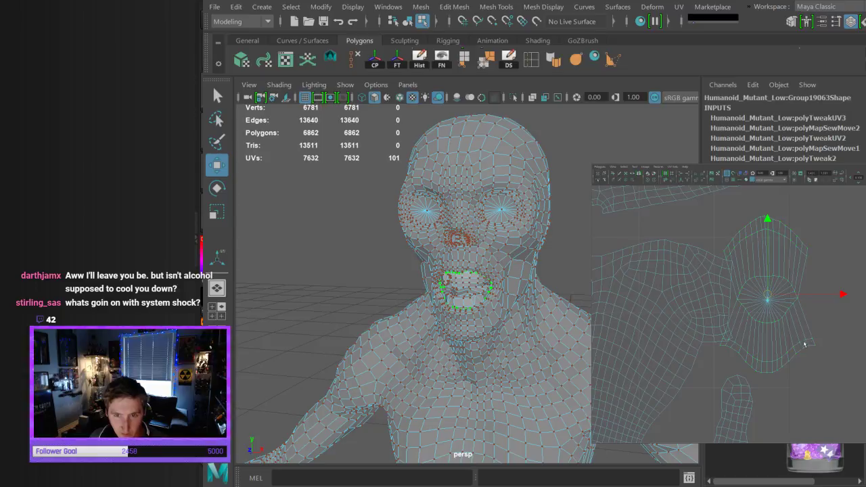
# Shrink the mouth shell further and place it in the gap between the long strip and the large piece, inside the tile's edge
pyautogui.press('r')
pyautogui.moveTo(768, 295); pyautogui.dragTo(759, 226)
pyautogui.press('w')
pyautogui.keyDown('alt'); pyautogui.moveTo(767, 233); pyautogui.dragTo(765, 319, button='middle'); pyautogui.keyUp('alt')
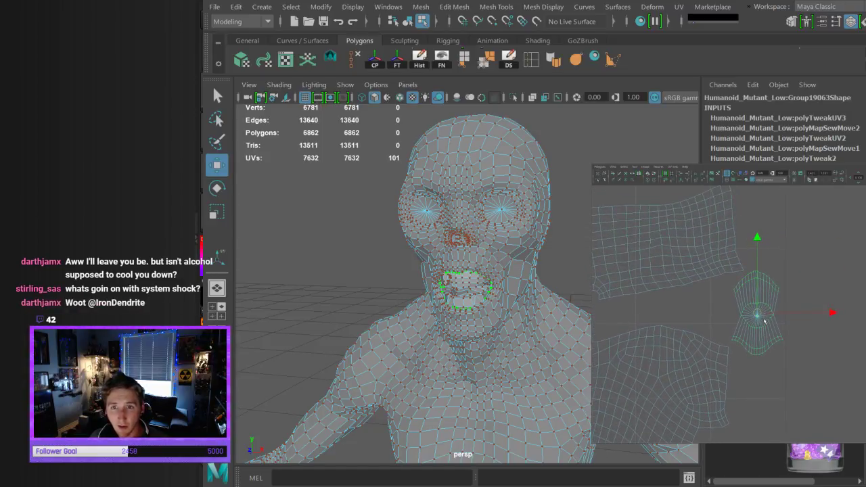
pyautogui.moveTo(758, 313); pyautogui.dragTo(755, 316)
pyautogui.press('r')
pyautogui.press('w')
pyautogui.click(788, 295)
pyautogui.keyDown('alt'); pyautogui.moveTo(785, 296); pyautogui.dragTo(687, 291, button='right'); pyautogui.keyUp('alt')
pyautogui.keyDown('alt'); pyautogui.moveTo(750, 330); pyautogui.dragTo(661, 281, button='right'); pyautogui.keyUp('alt')
pyautogui.keyDown('alt'); pyautogui.moveTo(677, 245); pyautogui.dragTo(777, 281, button='right'); pyautogui.keyUp('alt')
pyautogui.keyDown('alt'); pyautogui.moveTo(776, 281); pyautogui.dragTo(746, 297, button='middle'); pyautogui.keyUp('alt')
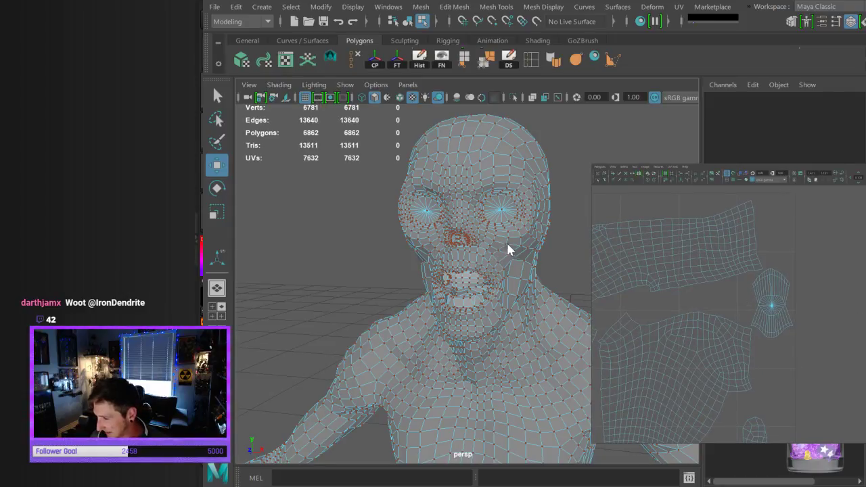
# Return to object mode, select the body mesh on its own and rename it Humanoid_Mutant_Low
pyautogui.press('F8')
pyautogui.click(575, 116)
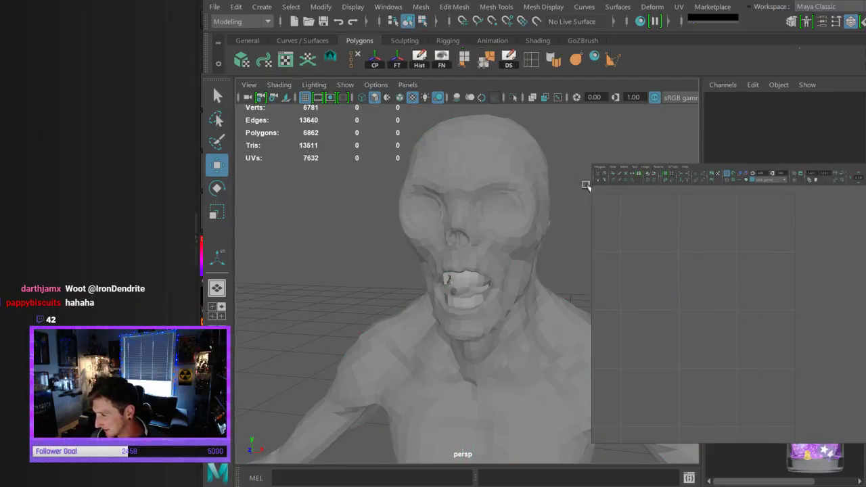
pyautogui.click(453, 294)
pyautogui.click(410, 224)
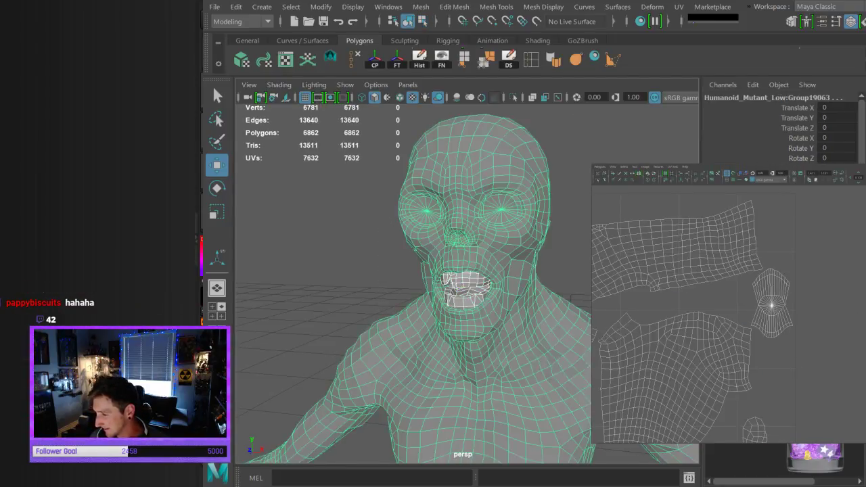
pyautogui.press('f')
pyautogui.click(525, 218)
pyautogui.moveTo(409, 219); pyautogui.dragTo(548, 376)
pyautogui.keyDown('alt'); pyautogui.moveTo(500, 195); pyautogui.dragTo(590, 303, button='right'); pyautogui.keyUp('alt')
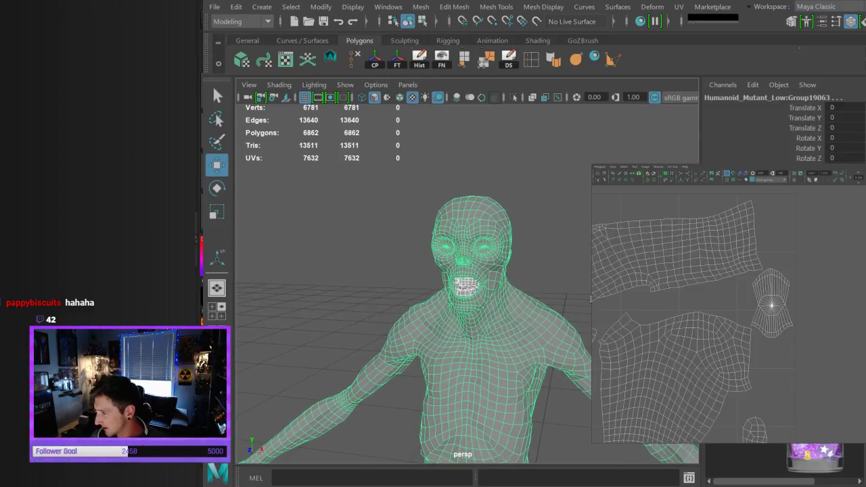
pyautogui.click(480, 229)
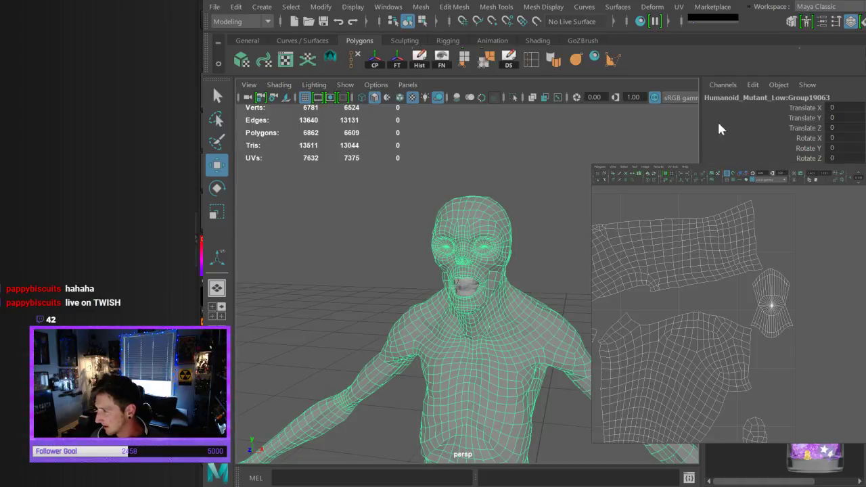
pyautogui.click(757, 98)
pyautogui.write('Humanoid_Mutant_Low')
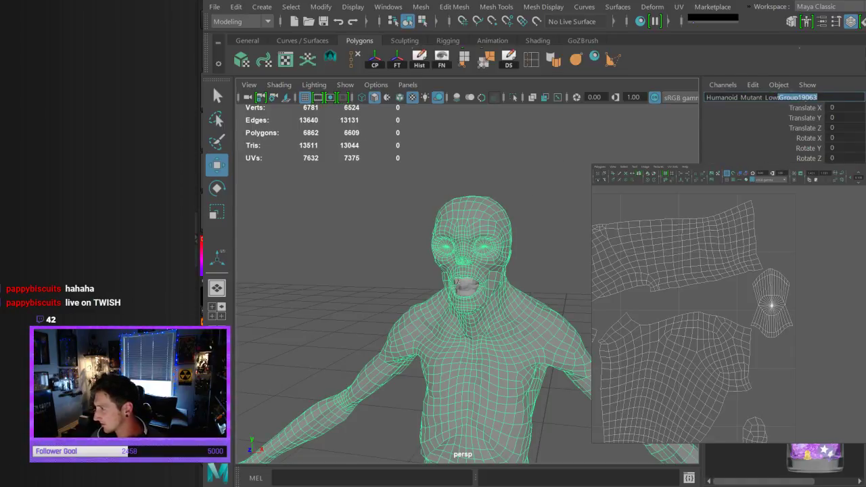
pyautogui.press('Return')
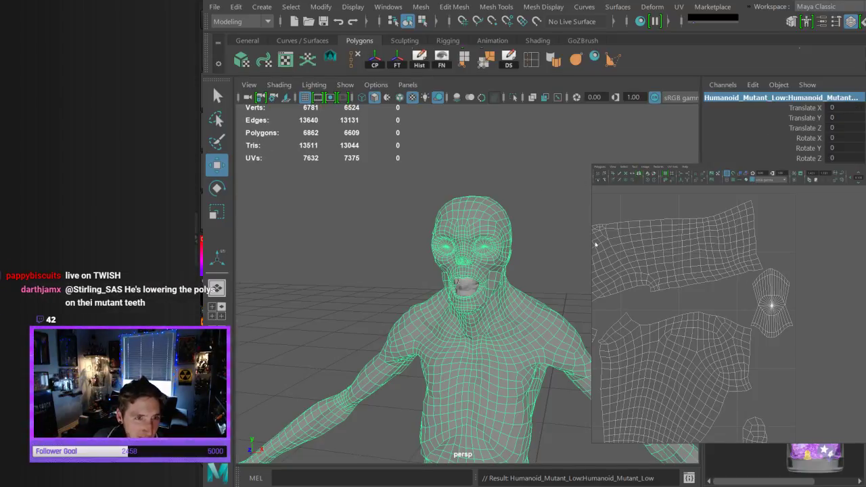
# Go through the body and teeth objects one after the other to check how they are named
pyautogui.click(598, 287)
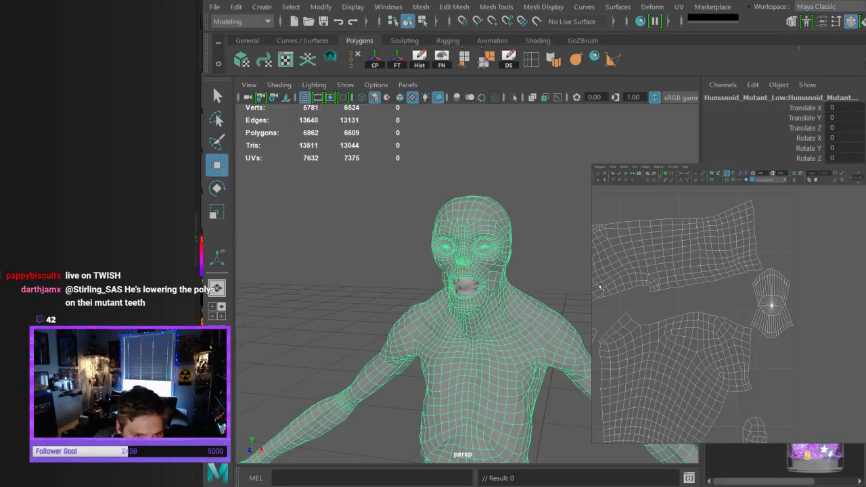
pyautogui.click(644, 288)
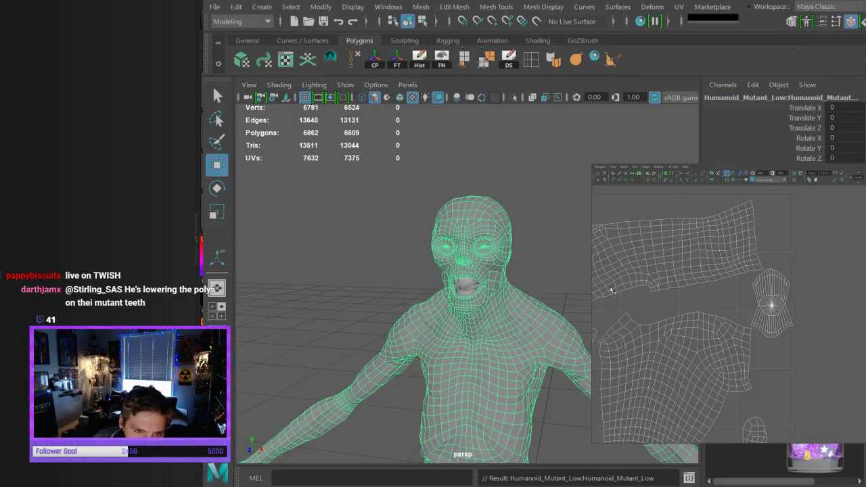
pyautogui.click(612, 291)
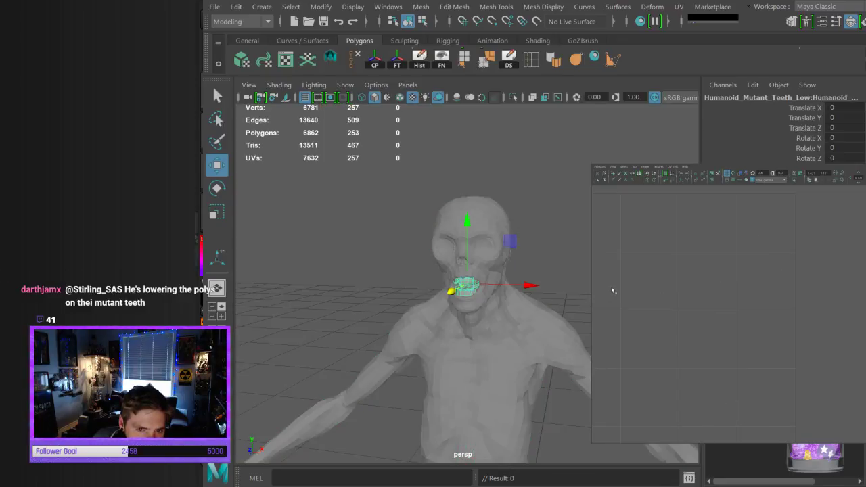
pyautogui.click(643, 308)
pyautogui.click(644, 288)
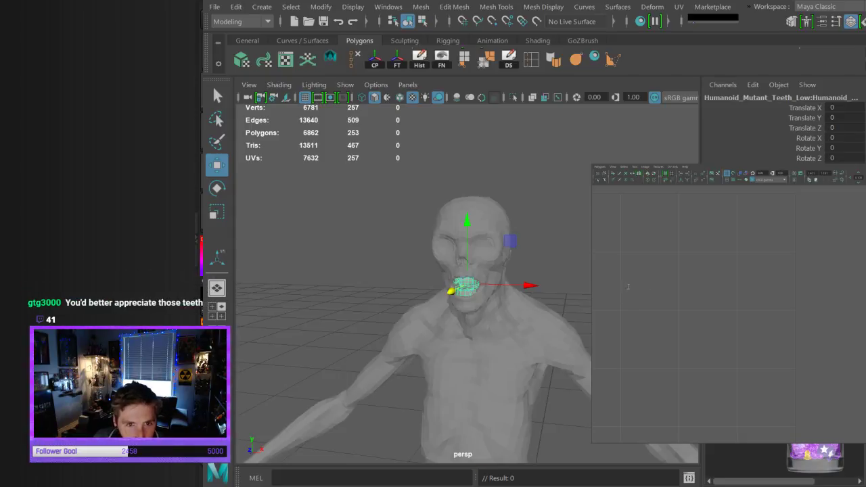
pyautogui.press('Up')
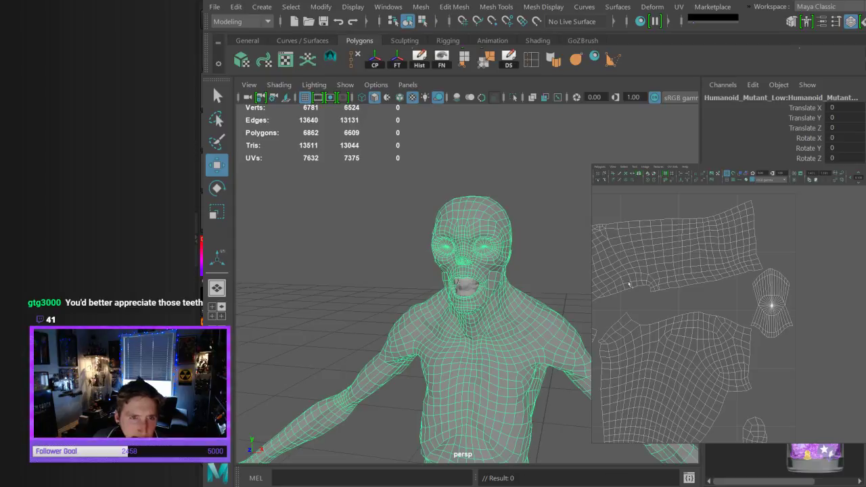
# Select the body mesh and add the teeth to the selection
pyautogui.click(465, 287)
pyautogui.press('f')
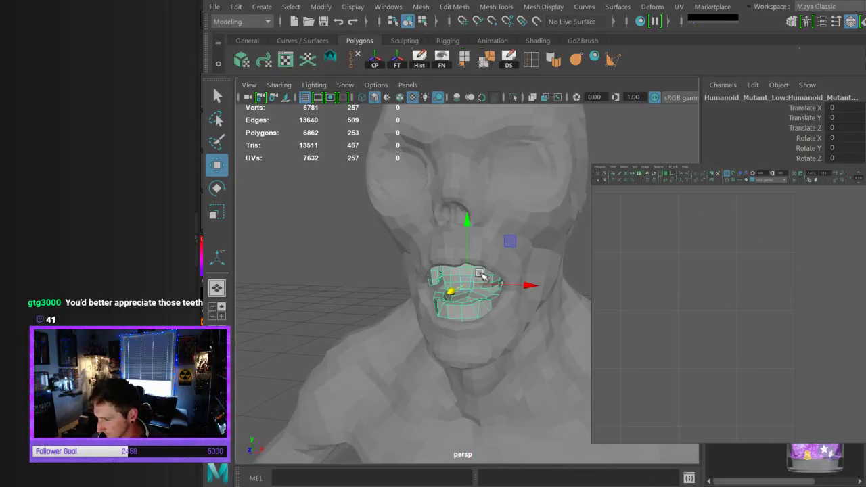
pyautogui.click(535, 253)
pyautogui.press('q')
pyautogui.keyDown('shift'); pyautogui.click(484, 295); pyautogui.keyUp('shift')
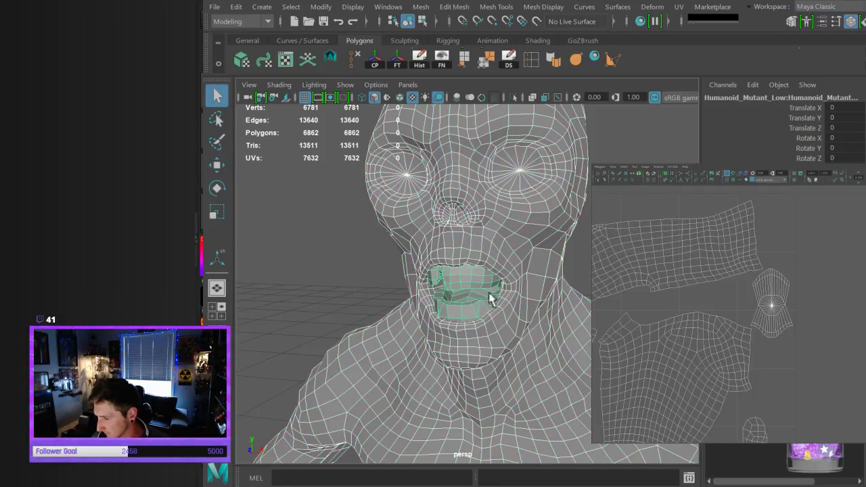
# Check the whole figure with body and teeth selected and save the scene
pyautogui.scroll(-6, 472, 292)
pyautogui.moveTo(468, 291)
pyautogui.keyDown('alt'); pyautogui.mouseDown()
pyautogui.moveTo(533, 273)
pyautogui.moveTo(455, 298)
pyautogui.mouseUp(); pyautogui.keyUp('alt')
pyautogui.scroll(-4, 530, 346)
pyautogui.keyDown('alt'); pyautogui.moveTo(427, 338); pyautogui.dragTo(358, 331); pyautogui.keyUp('alt')
pyautogui.keyDown('alt'); pyautogui.moveTo(369, 353); pyautogui.dragTo(365, 304, button='middle'); pyautogui.keyUp('alt')
pyautogui.scroll(1, 381, 324)
pyautogui.keyDown('alt'); pyautogui.moveTo(399, 341); pyautogui.dragTo(400, 316, button='middle'); pyautogui.keyUp('alt')
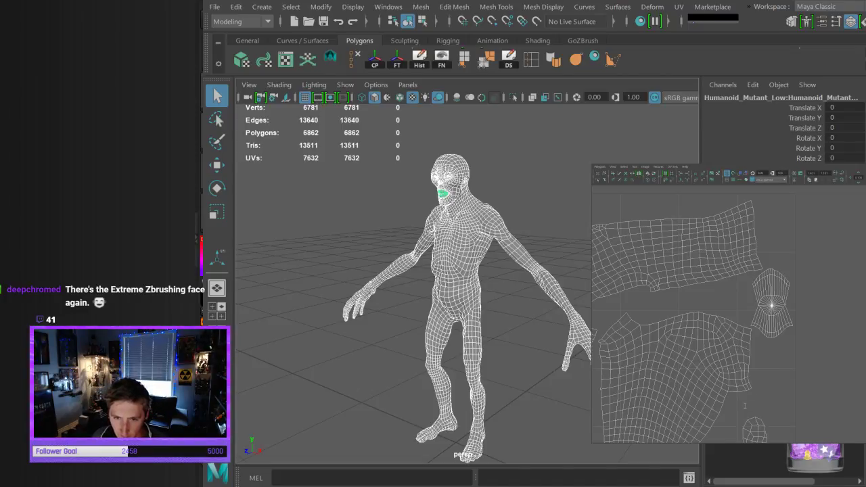
pyautogui.hotkey('ctrl', 's')
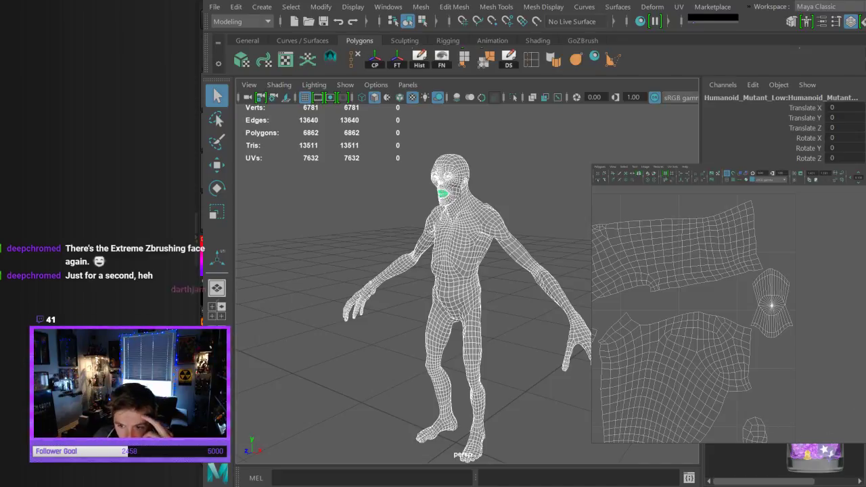
# Deselect the body and teeth and look at the unselected low-poly figure
pyautogui.click(860, 208)
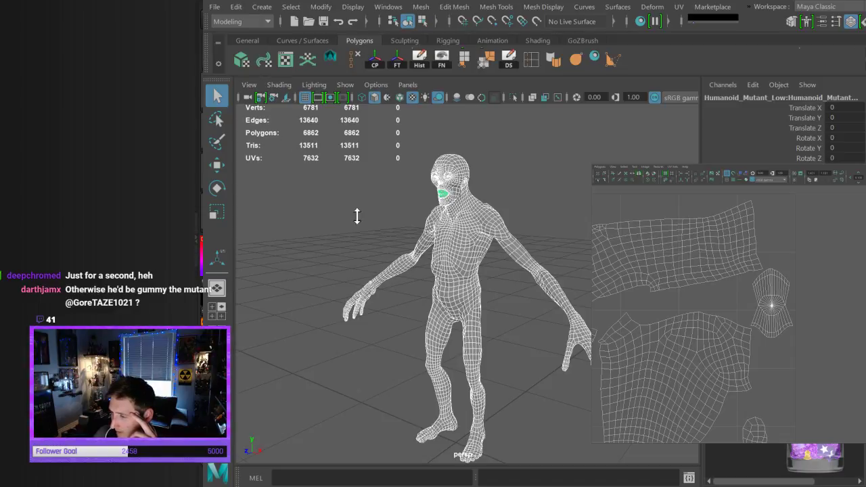
pyautogui.click(525, 181)
pyautogui.keyDown('alt'); pyautogui.moveTo(499, 213); pyautogui.dragTo(595, 183); pyautogui.keyUp('alt')
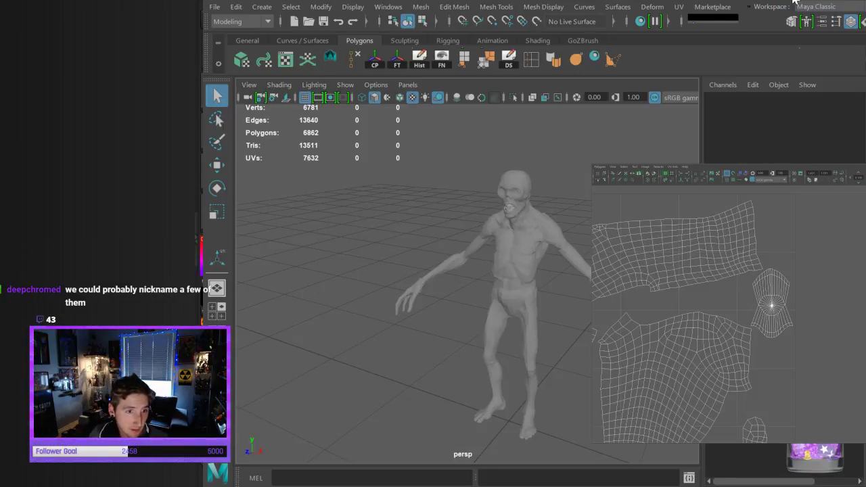
# Switch to ZBrush and turn off the wireframe display on the teeth with the upper body in view
pyautogui.hotkey('alt', 'Tab')
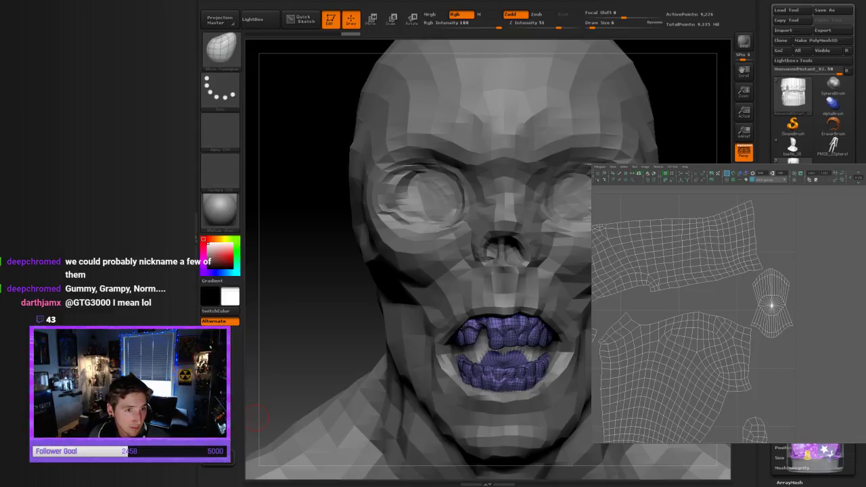
pyautogui.hotkey('alt', 'Tab')
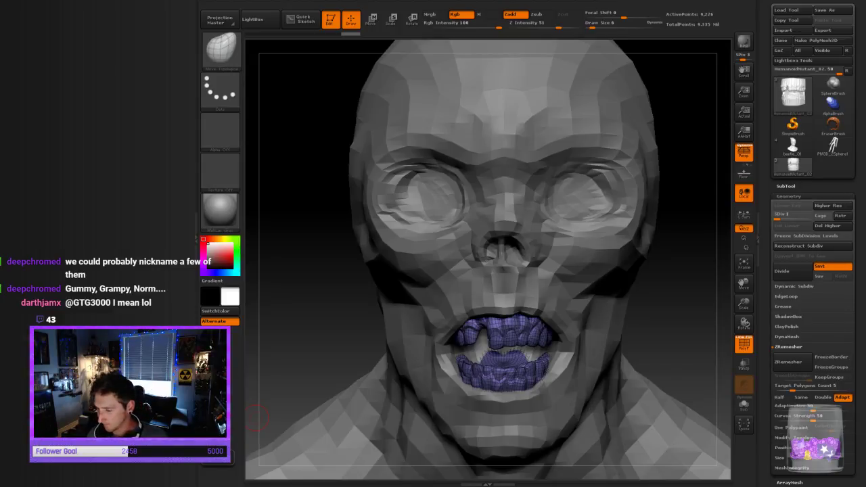
pyautogui.moveTo(696, 326)
pyautogui.mouseDown()
pyautogui.moveTo(674, 322)
pyautogui.moveTo(690, 325)
pyautogui.mouseUp()
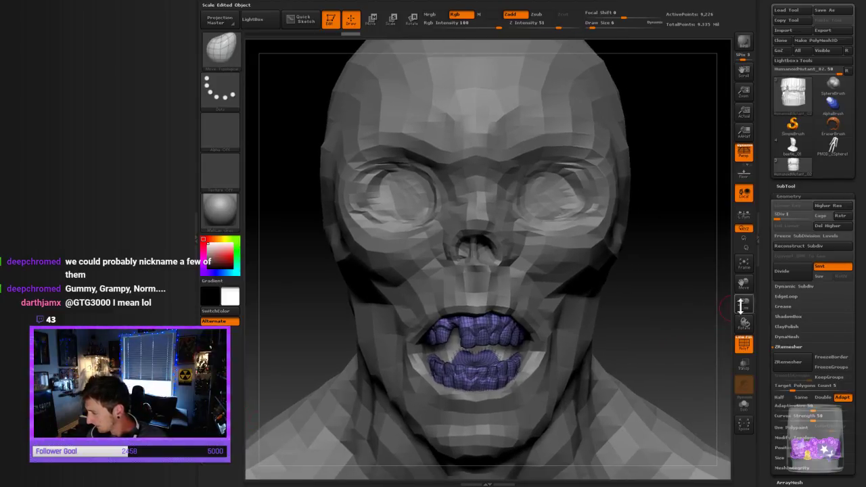
pyautogui.moveTo(742, 303); pyautogui.dragTo(723, 272)
pyautogui.moveTo(639, 257); pyautogui.dragTo(624, 234)
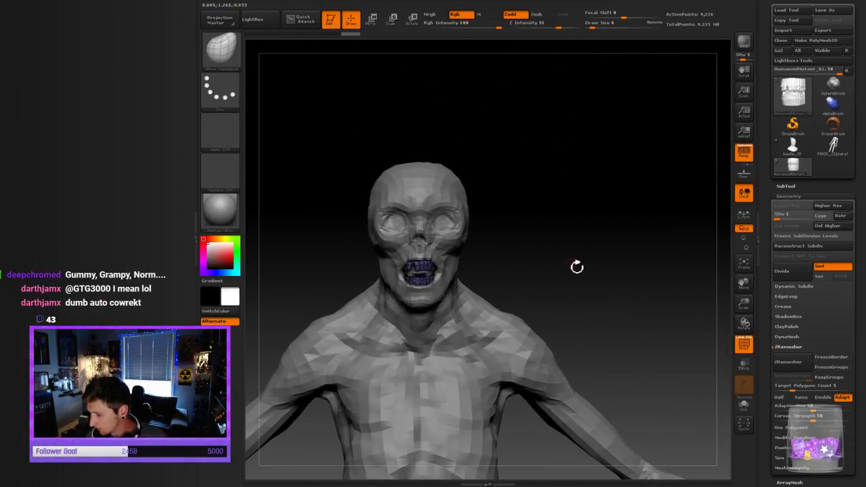
pyautogui.click(743, 343)
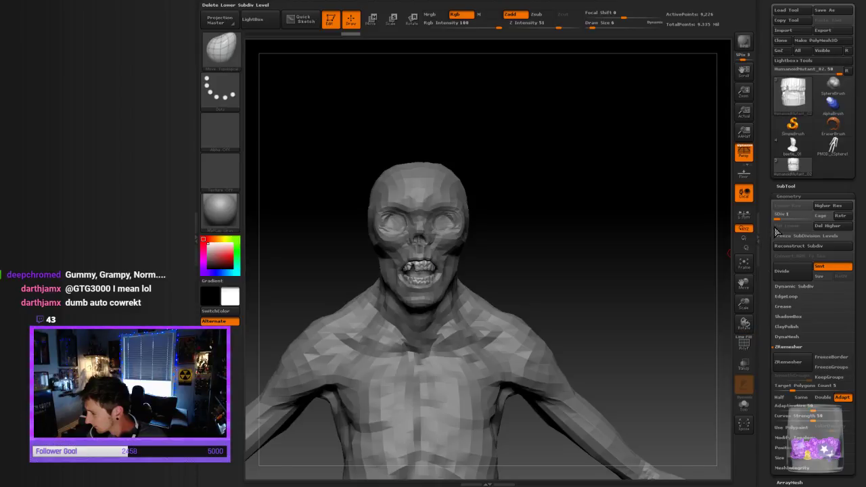
# Raise the teeth subtool to subdivision level 5 and export the high-poly teeth
pyautogui.moveTo(783, 220); pyautogui.dragTo(829, 222)
pyautogui.moveTo(574, 255); pyautogui.dragTo(568, 252)
pyautogui.moveTo(744, 304); pyautogui.dragTo(747, 358)
pyautogui.keyDown('alt'); pyautogui.moveTo(648, 322); pyautogui.dragTo(633, 273); pyautogui.keyUp('alt')
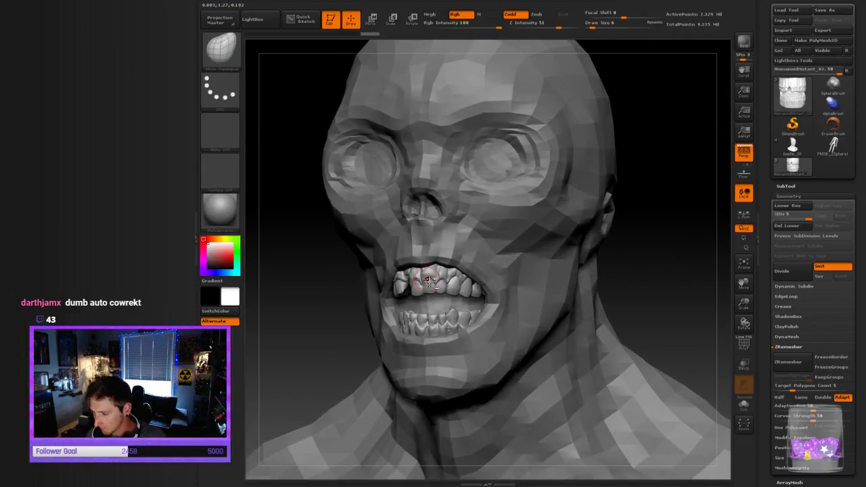
pyautogui.click(826, 30)
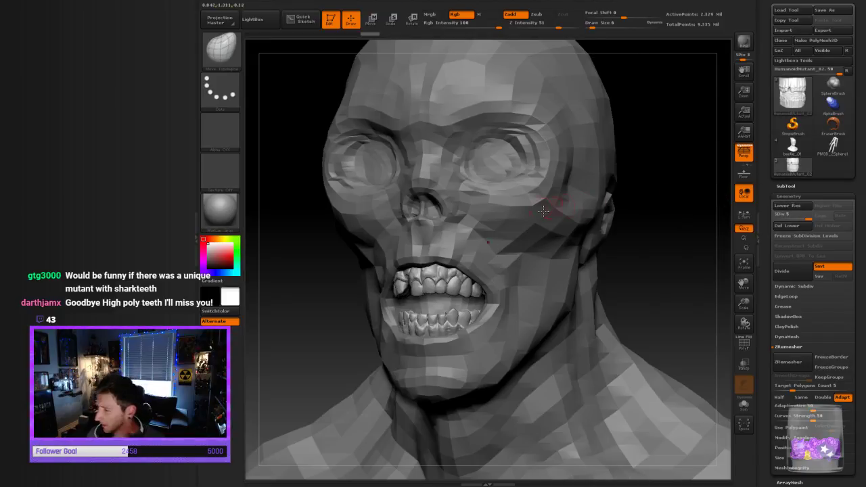
# Make the Fullbody_Final2 subtool active and raise it to its highest subdivision level
pyautogui.keyDown('alt'); pyautogui.click(571, 181); pyautogui.keyUp('alt')
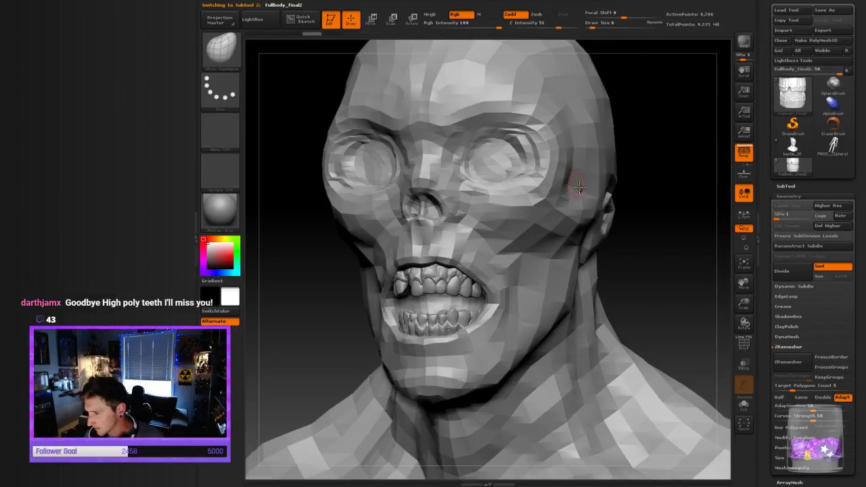
pyautogui.moveTo(817, 222); pyautogui.dragTo(808, 233)
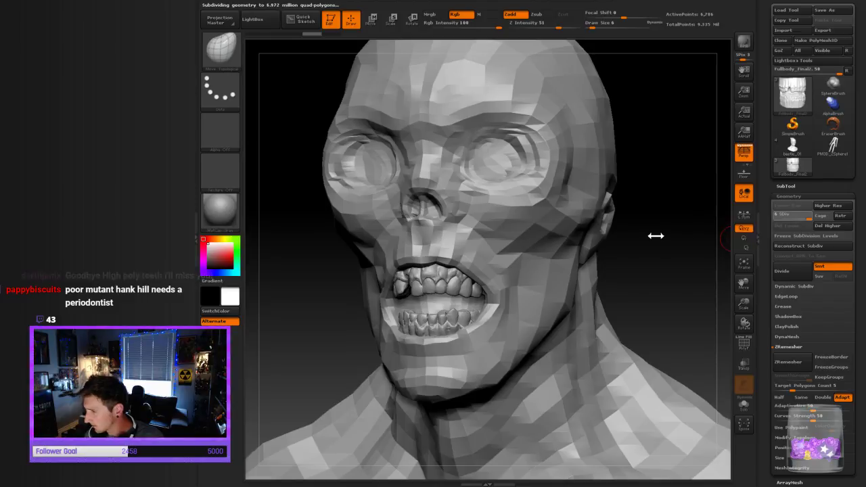
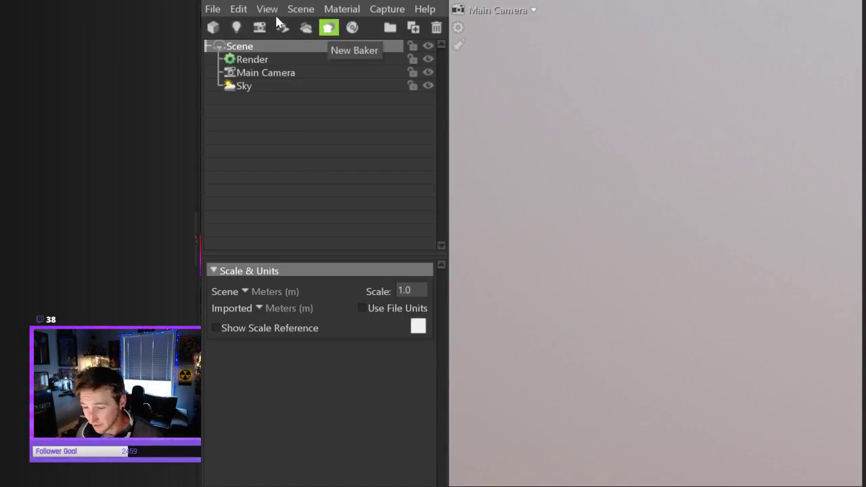
# Switch to Marmoset Toolbag and add a new baker with its High and Low bake group to the scene
pyautogui.click(328, 27)
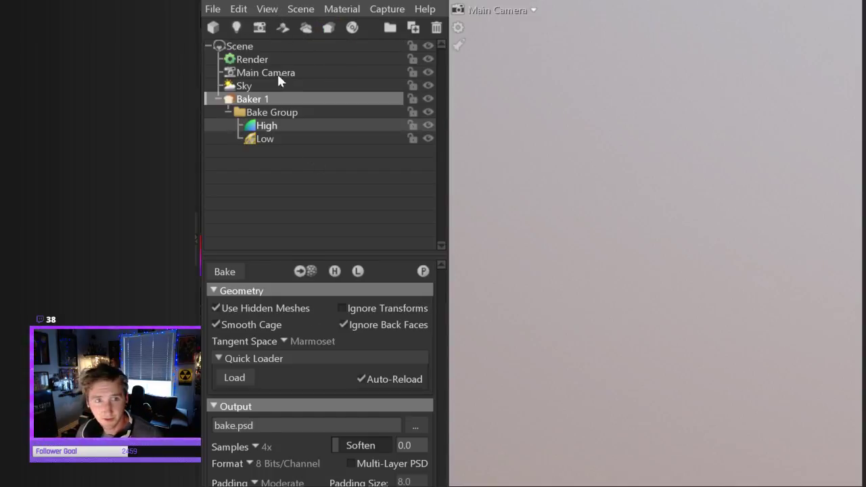
pyautogui.click(265, 125)
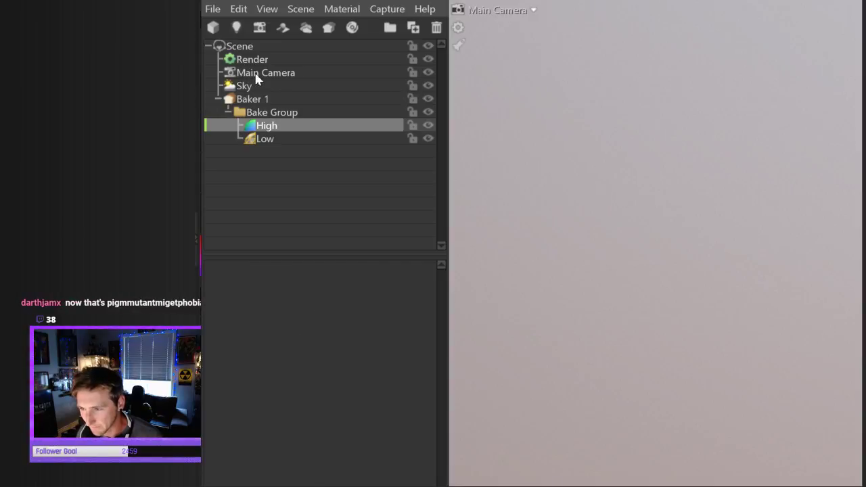
pyautogui.click(248, 113)
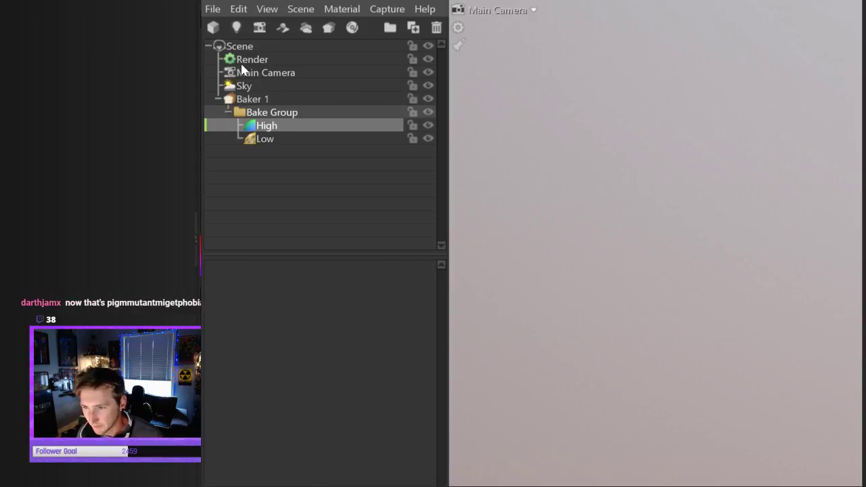
pyautogui.click(253, 99)
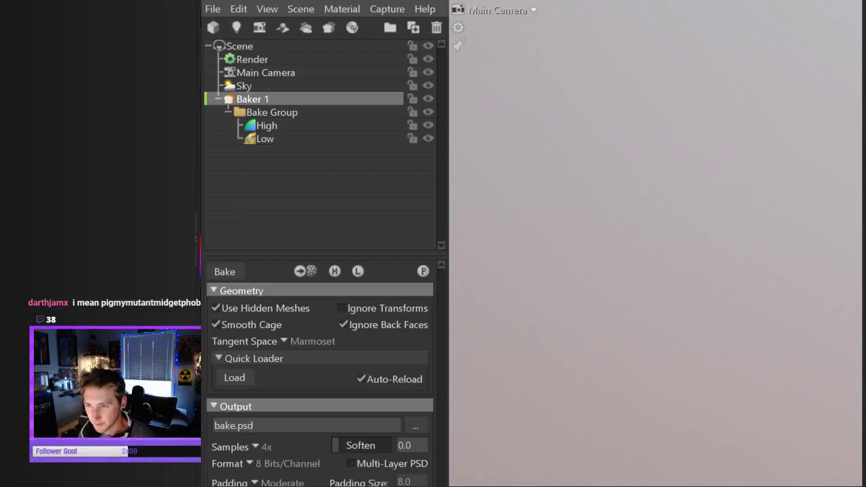
# Import Humanoid_Mutant_Hi and Humanoid_Mutant_Teeth_Hi into the bake group's High slot, and import the Humanoid_Mutant_Teeth_Complete low-poly model into the scene
pyautogui.click(211, 9)
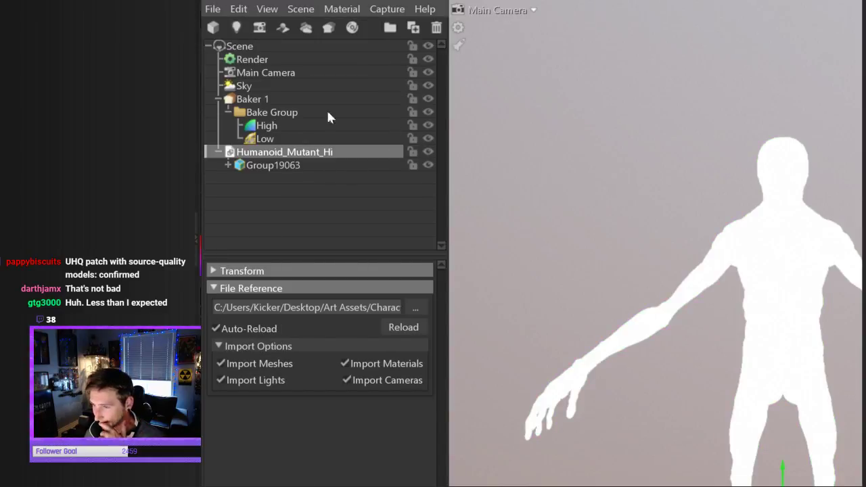
pyautogui.moveTo(247, 85); pyautogui.dragTo(259, 126)
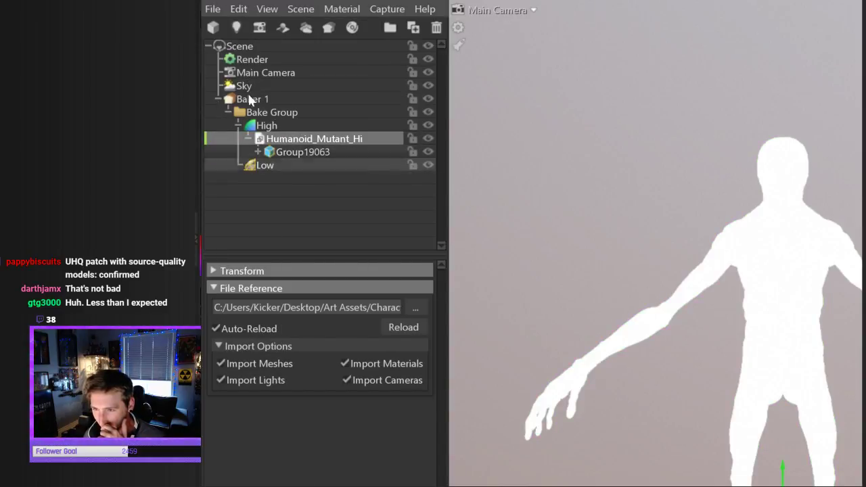
pyautogui.click(211, 9)
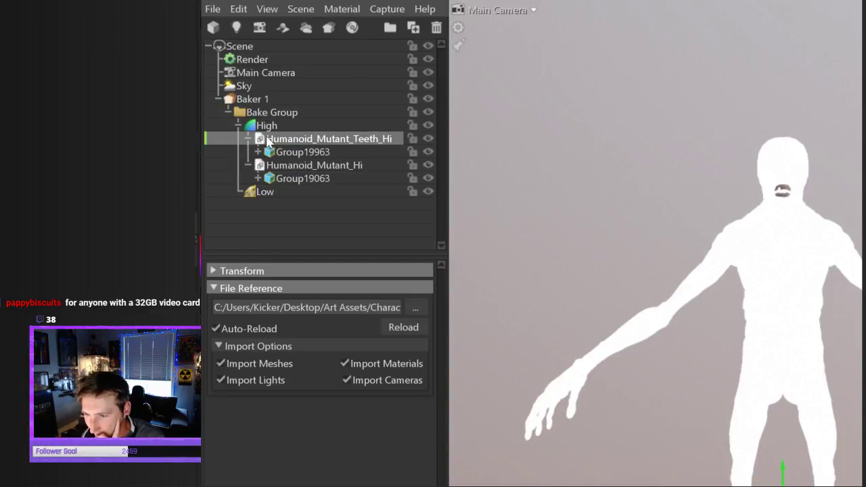
pyautogui.click(212, 9)
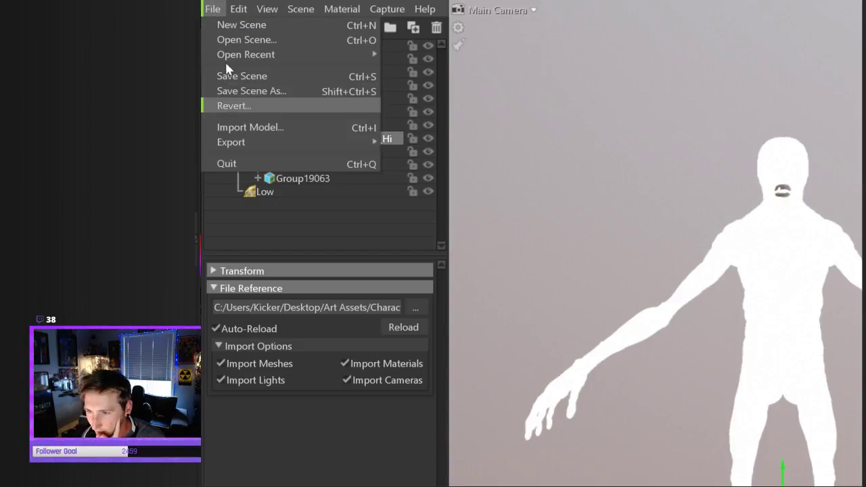
pyautogui.moveTo(231, 142)
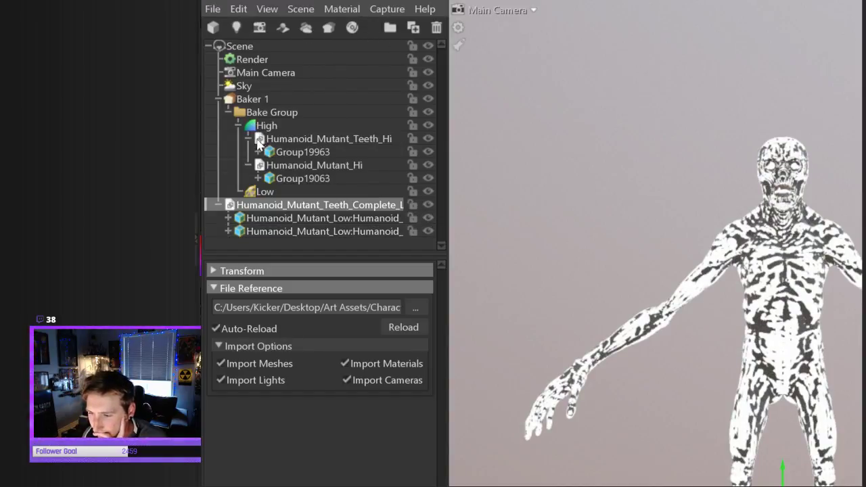
# Examine how the low-poly and high-poly meshes overlap on the torso, face, teeth and whole figure
pyautogui.click(598, 258)
pyautogui.scroll(5, 597, 260)
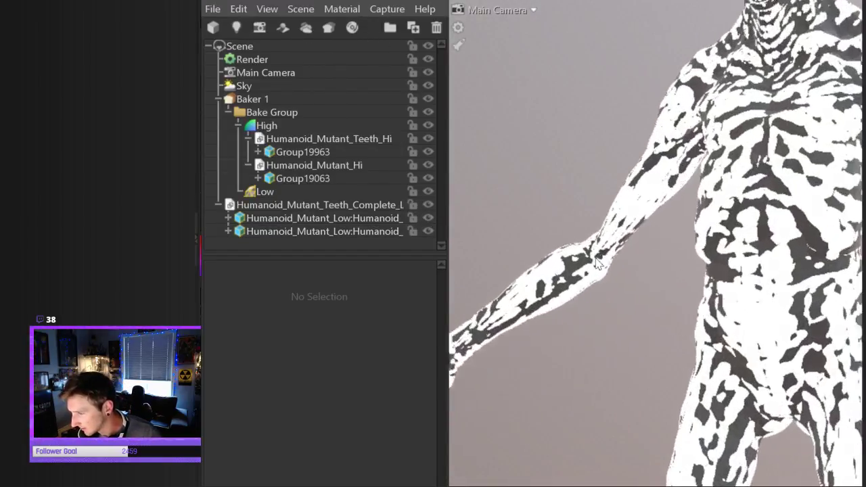
pyautogui.keyDown('alt'); pyautogui.moveTo(571, 158); pyautogui.dragTo(514, 277, button='middle'); pyautogui.keyUp('alt')
pyautogui.keyDown('alt'); pyautogui.moveTo(505, 199); pyautogui.dragTo(475, 145); pyautogui.keyUp('alt')
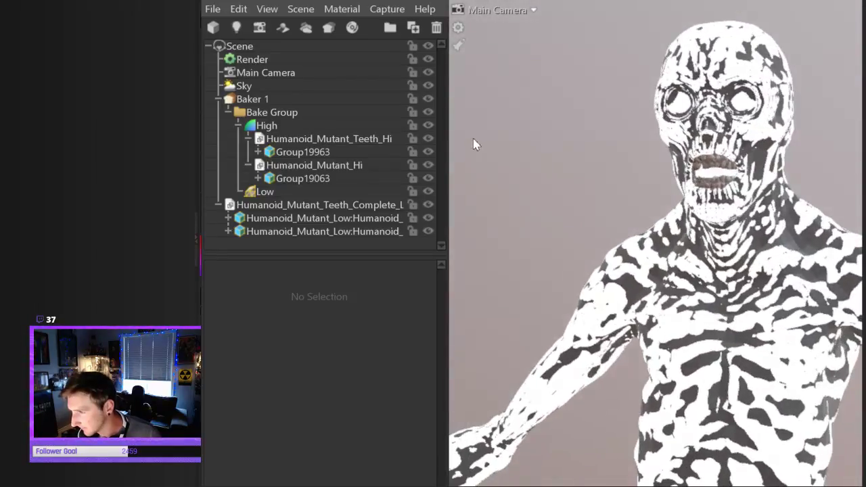
pyautogui.keyDown('alt'); pyautogui.moveTo(474, 145); pyautogui.dragTo(478, 209, button='middle'); pyautogui.keyUp('alt')
pyautogui.keyDown('alt'); pyautogui.moveTo(478, 210); pyautogui.dragTo(577, 228, button='right'); pyautogui.keyUp('alt')
pyautogui.keyDown('alt'); pyautogui.moveTo(476, 102); pyautogui.dragTo(543, 223, button='middle'); pyautogui.keyUp('alt')
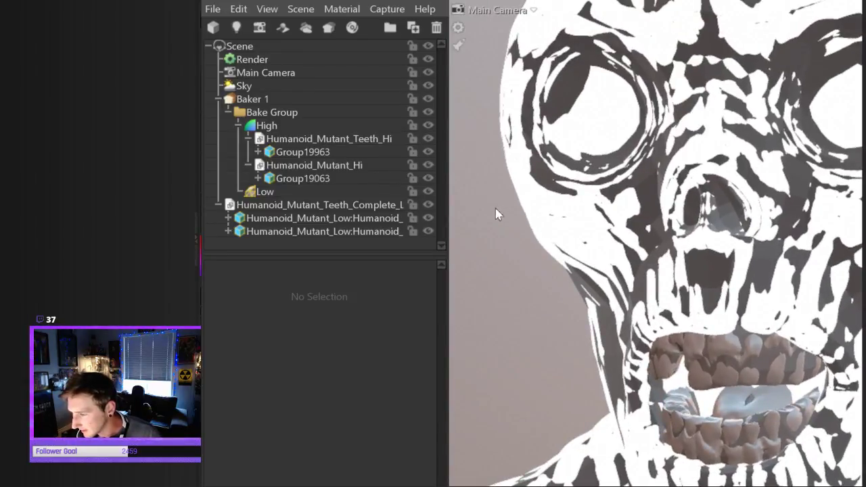
pyautogui.keyDown('alt'); pyautogui.moveTo(550, 190); pyautogui.dragTo(531, 182); pyautogui.keyUp('alt')
pyautogui.keyDown('alt'); pyautogui.moveTo(543, 127); pyautogui.dragTo(507, 284, button='right'); pyautogui.keyUp('alt')
pyautogui.keyDown('alt'); pyautogui.moveTo(497, 274); pyautogui.dragTo(473, 95, button='middle'); pyautogui.keyUp('alt')
pyautogui.keyDown('alt'); pyautogui.moveTo(518, 215); pyautogui.dragTo(496, 206, button='right'); pyautogui.keyUp('alt')
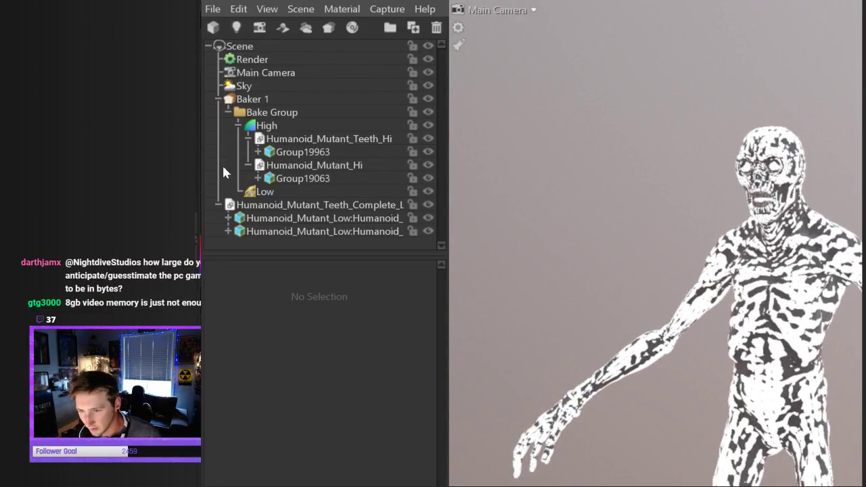
# Configure the baker's maps to include Normals and Ambient Occlusion
pyautogui.click(261, 99)
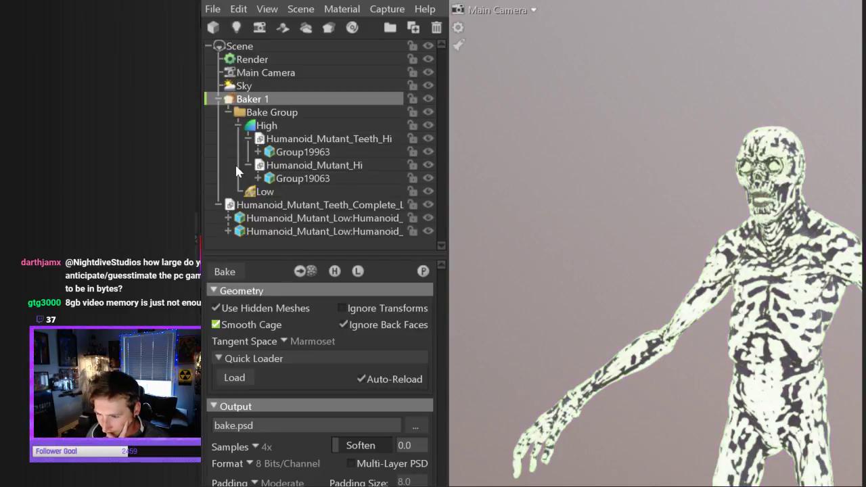
pyautogui.click(241, 352)
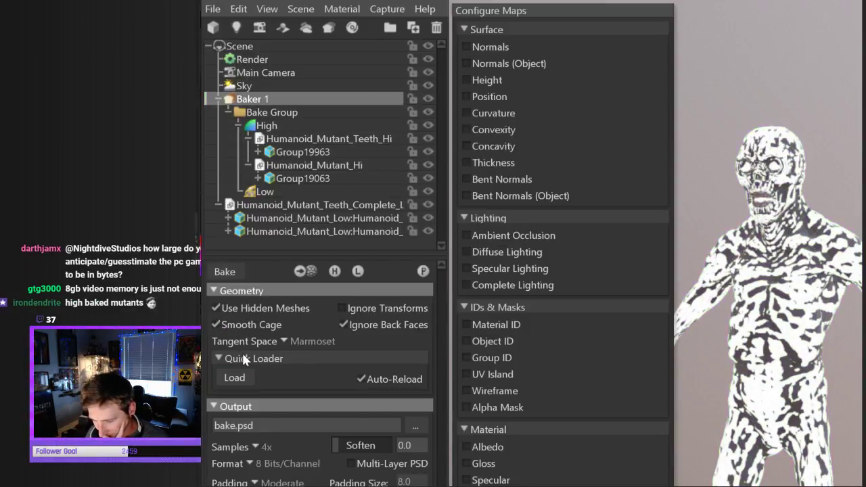
pyautogui.click(467, 46)
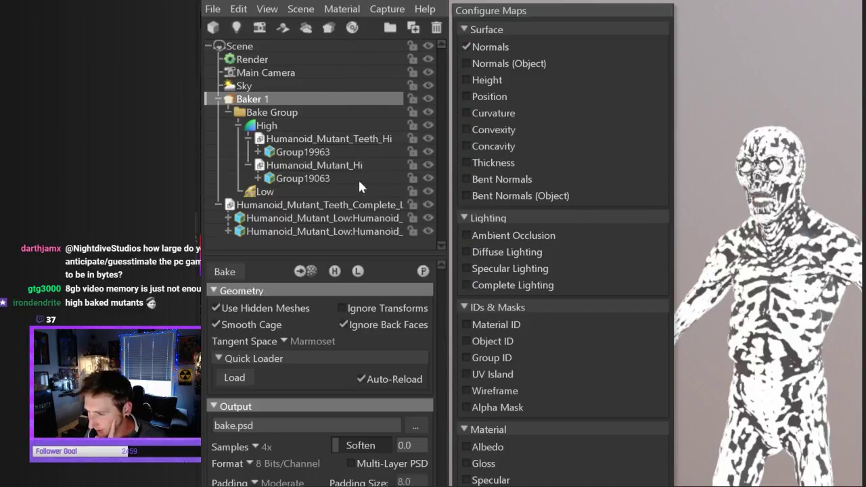
pyautogui.click(467, 236)
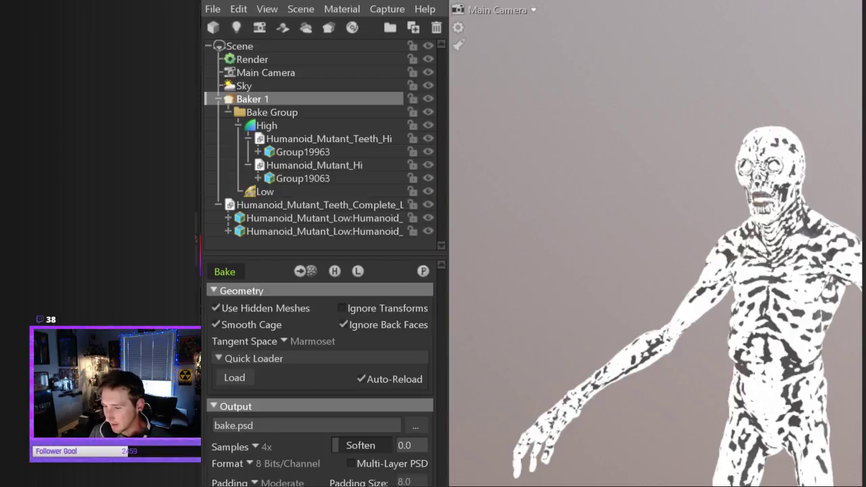
pyautogui.click(443, 217)
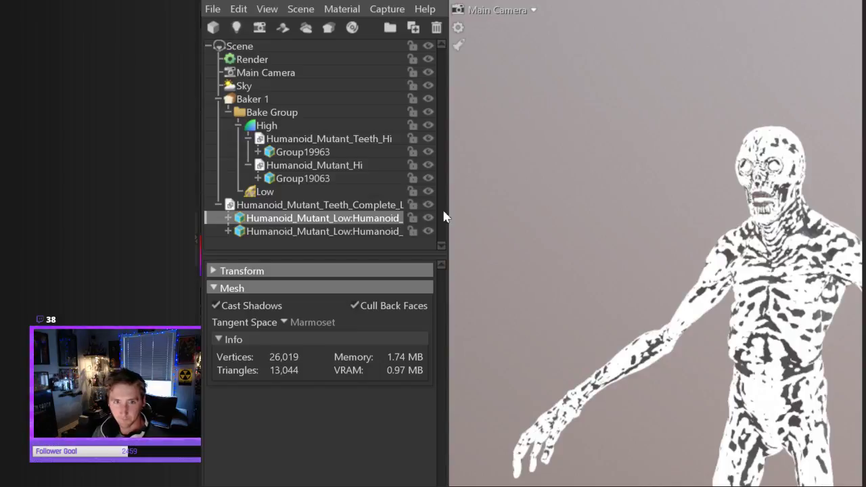
pyautogui.click(455, 273)
pyautogui.moveTo(455, 273); pyautogui.dragTo(433, 252)
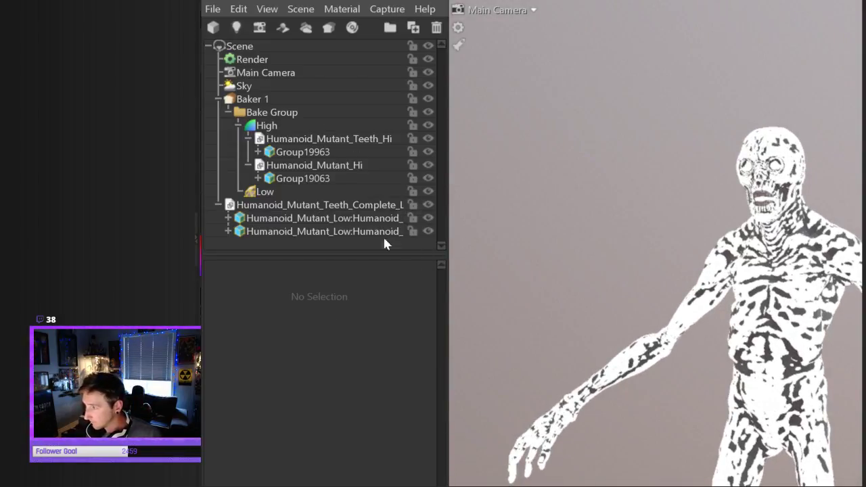
# Turn off the viewport display of Baker 1's High and Low groups
pyautogui.click(243, 99)
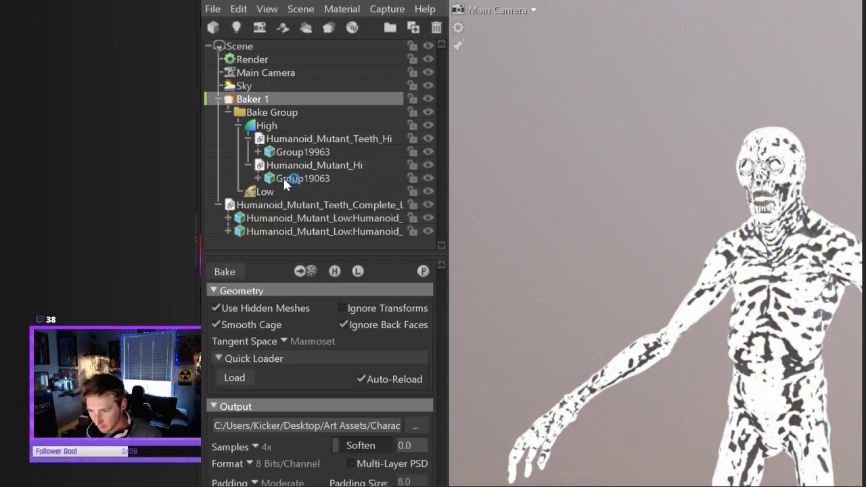
pyautogui.press('h')
pyautogui.click(334, 272)
pyautogui.click(358, 271)
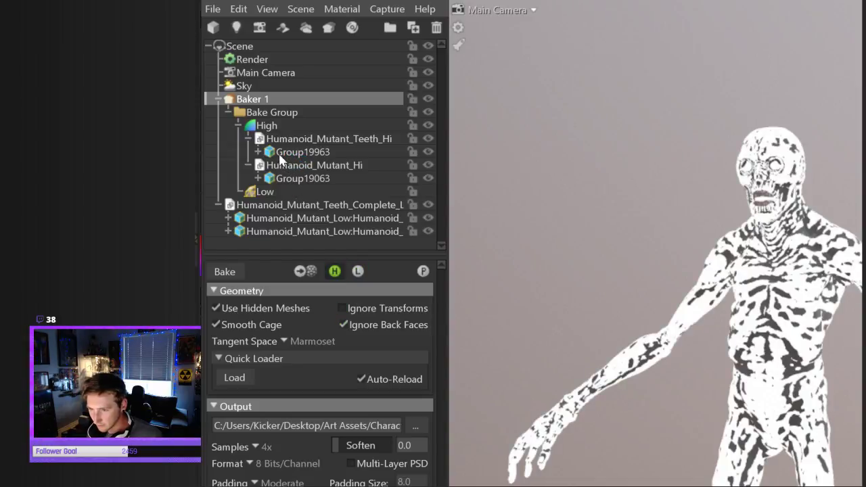
pyautogui.click(334, 271)
# Select the low-poly body mesh and inspect the shading of its head and neck from the side while rotating the lighting
pyautogui.click(324, 218)
pyautogui.moveTo(450, 157)
pyautogui.keyDown('alt'); pyautogui.mouseDown()
pyautogui.moveTo(554, 163)
pyautogui.moveTo(467, 159)
pyautogui.moveTo(504, 169)
pyautogui.mouseUp(); pyautogui.keyUp('alt')
pyautogui.keyDown('alt'); pyautogui.moveTo(504, 169); pyautogui.dragTo(532, 219, button='right'); pyautogui.keyUp('alt')
pyautogui.keyDown('alt'); pyautogui.moveTo(531, 219); pyautogui.dragTo(526, 347, button='middle'); pyautogui.keyUp('alt')
pyautogui.keyDown('alt'); pyautogui.moveTo(526, 347); pyautogui.dragTo(751, 145); pyautogui.keyUp('alt')
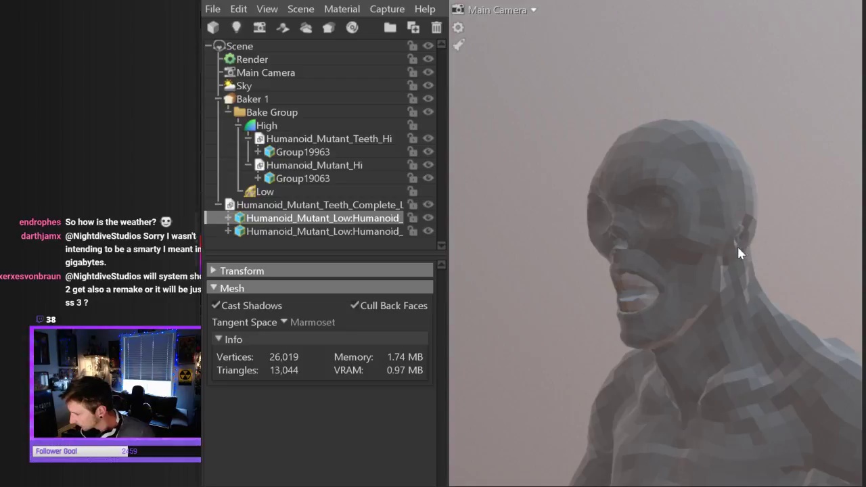
pyautogui.keyDown('shift'); pyautogui.moveTo(732, 241); pyautogui.dragTo(760, 242); pyautogui.keyUp('shift')
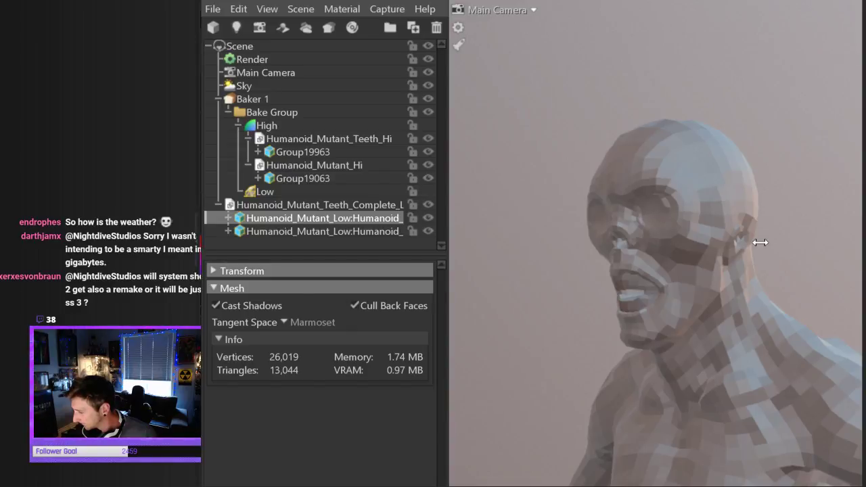
# Delete the imported combined low-poly body and teeth model from the scene
pyautogui.moveTo(760, 242)
pyautogui.keyDown('shift'); pyautogui.mouseDown()
pyautogui.moveTo(752, 242)
pyautogui.moveTo(758, 245)
pyautogui.mouseUp(); pyautogui.keyUp('shift')
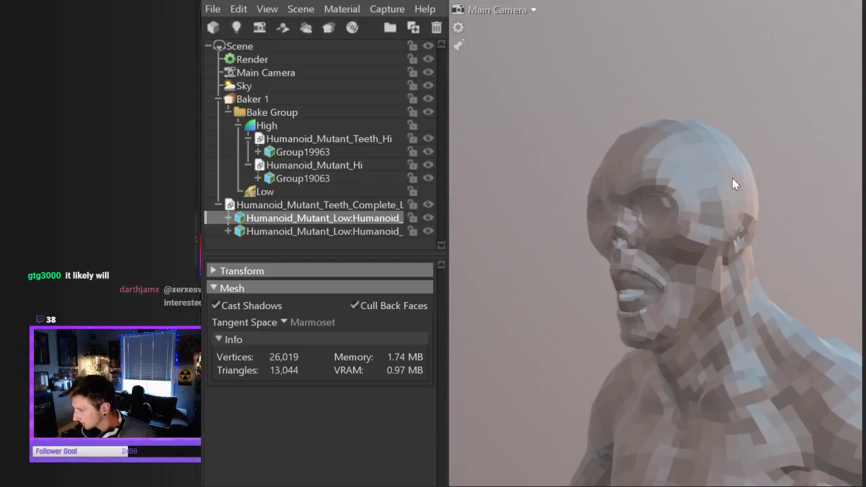
pyautogui.moveTo(668, 276); pyautogui.dragTo(701, 278)
pyautogui.moveTo(700, 279); pyautogui.dragTo(593, 266, button='right')
pyautogui.moveTo(594, 267)
pyautogui.mouseDown(button='middle')
pyautogui.moveTo(609, 238)
pyautogui.moveTo(580, 266)
pyautogui.mouseUp(button='middle')
pyautogui.moveTo(579, 265); pyautogui.dragTo(504, 299)
pyautogui.click(215, 124)
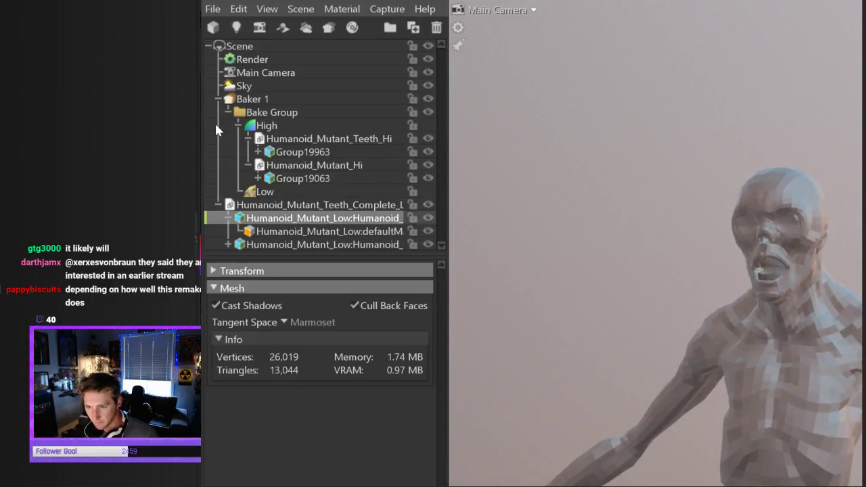
pyautogui.press('Left')
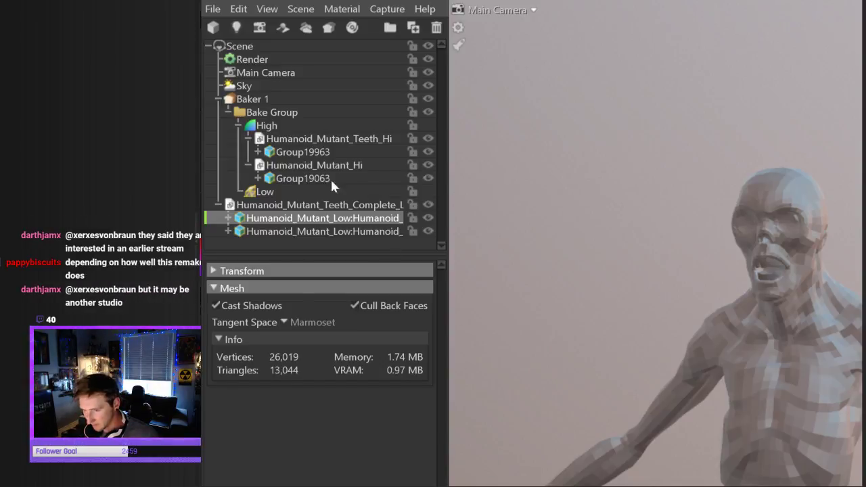
pyautogui.press('Up')
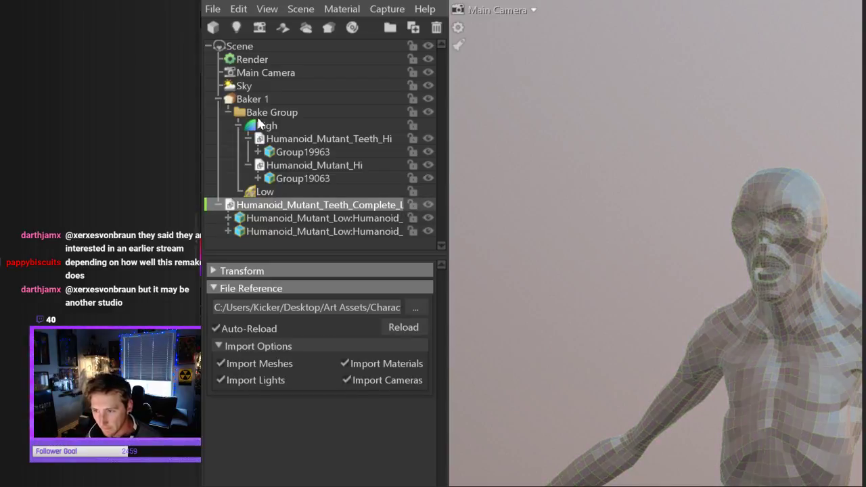
pyautogui.press('Delete')
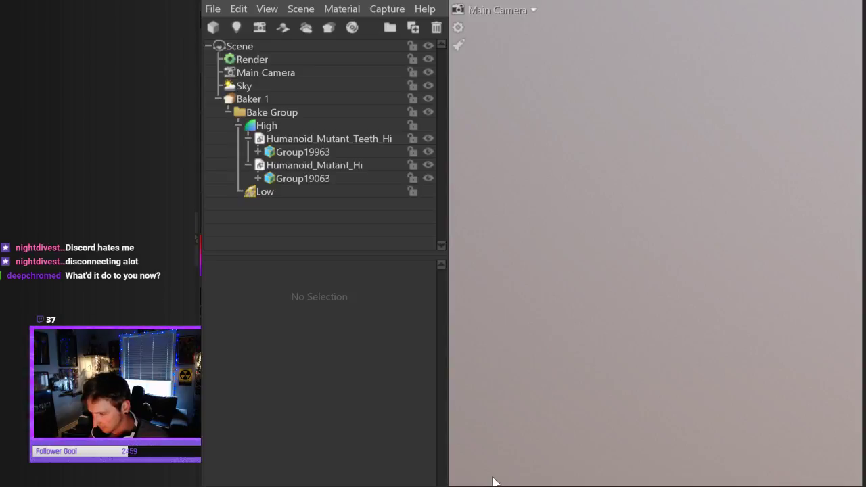
# Import Humanoid_Mutant_Low and Humanoid_Mutant_Teeth_Low and move both models into the baker's Low group
pyautogui.click(264, 191)
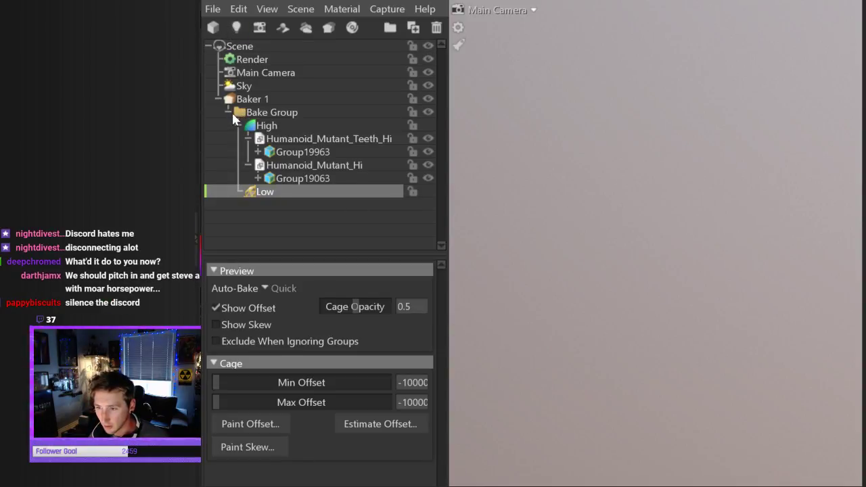
pyautogui.click(211, 10)
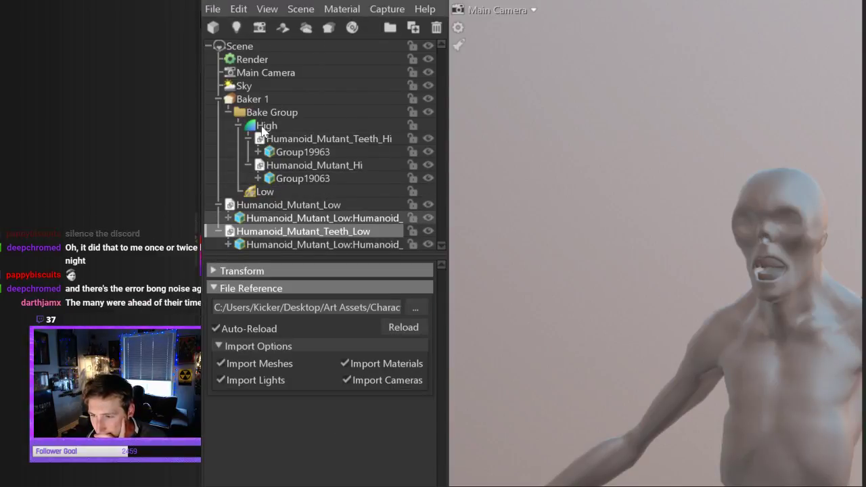
pyautogui.press('Up')
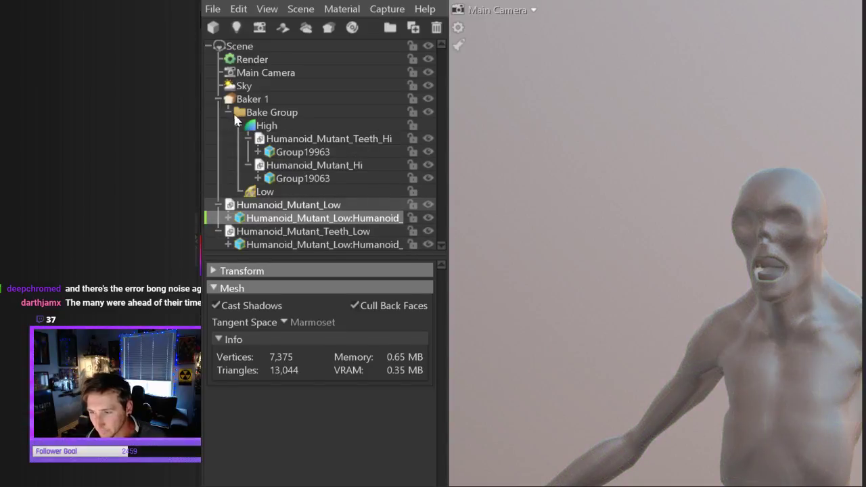
pyautogui.moveTo(284, 205); pyautogui.dragTo(285, 192)
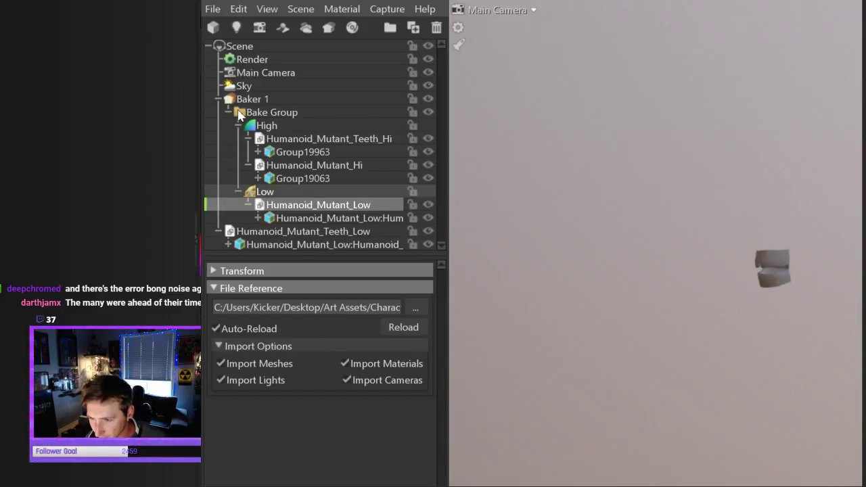
pyautogui.moveTo(282, 231)
pyautogui.mouseDown()
pyautogui.moveTo(273, 231)
pyautogui.moveTo(284, 199)
pyautogui.mouseUp()
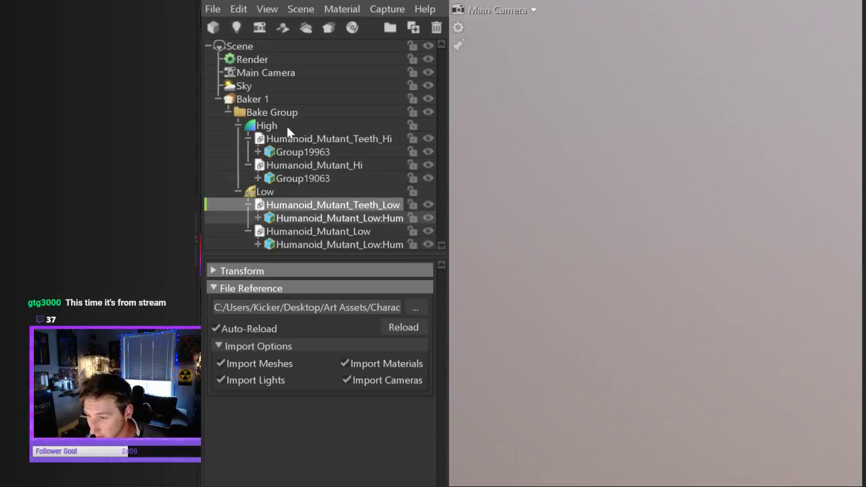
# Rename the mesh under Humanoid_Mutant_Teeth_Low as Group19963
pyautogui.click(291, 217)
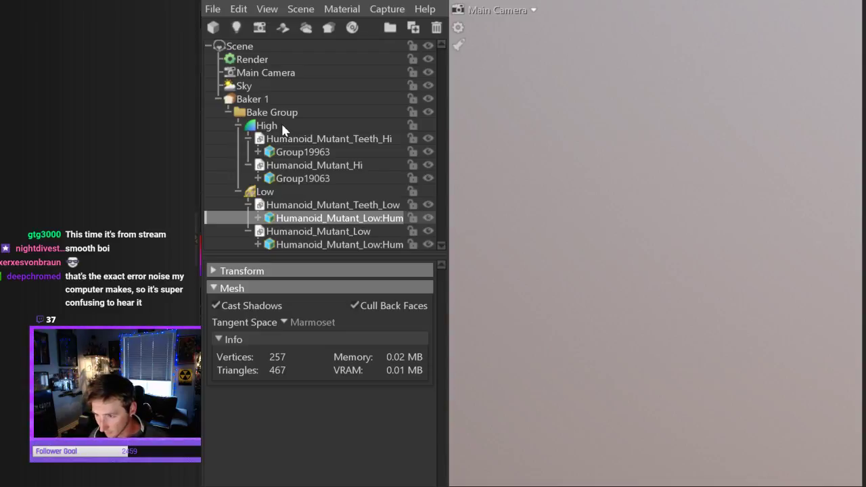
pyautogui.press('F2')
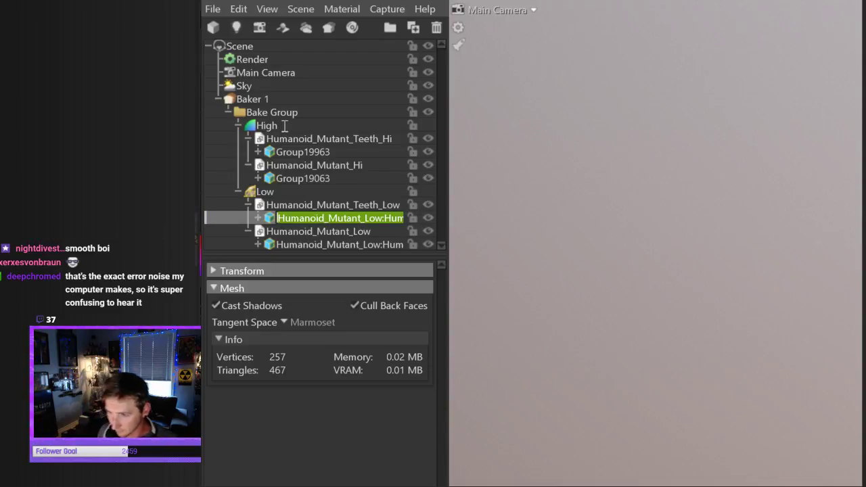
pyautogui.write('Grou')
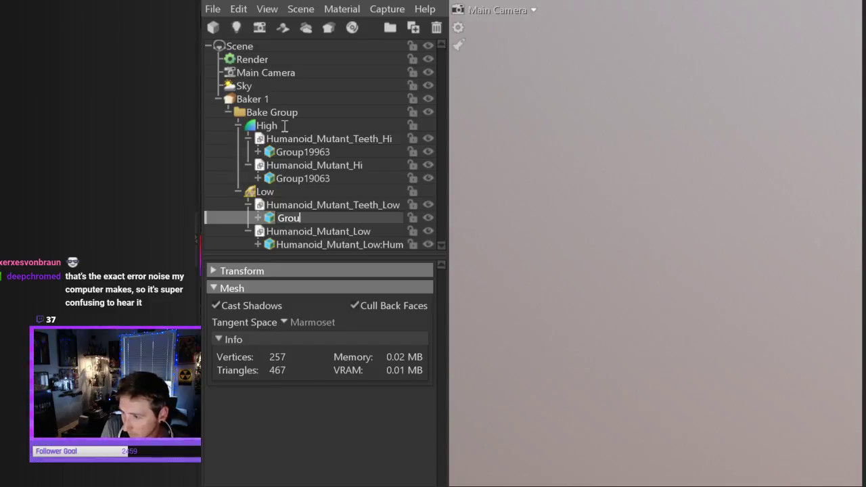
pyautogui.write('p19963')
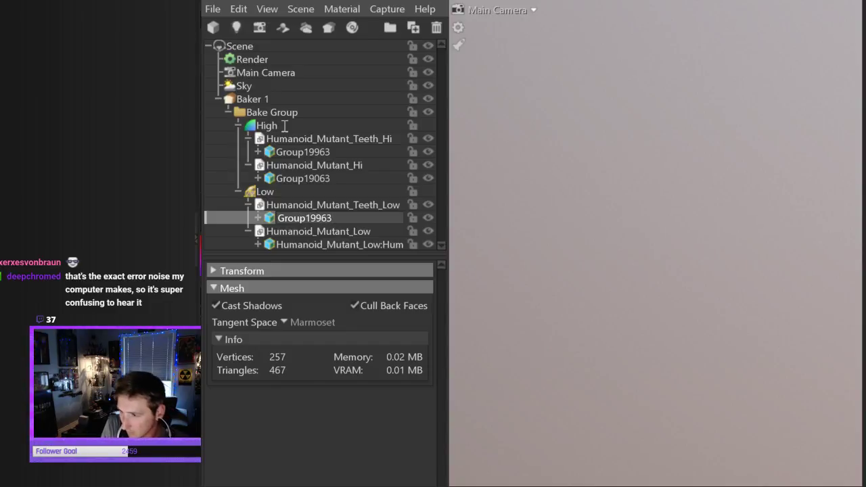
pyautogui.press('Return')
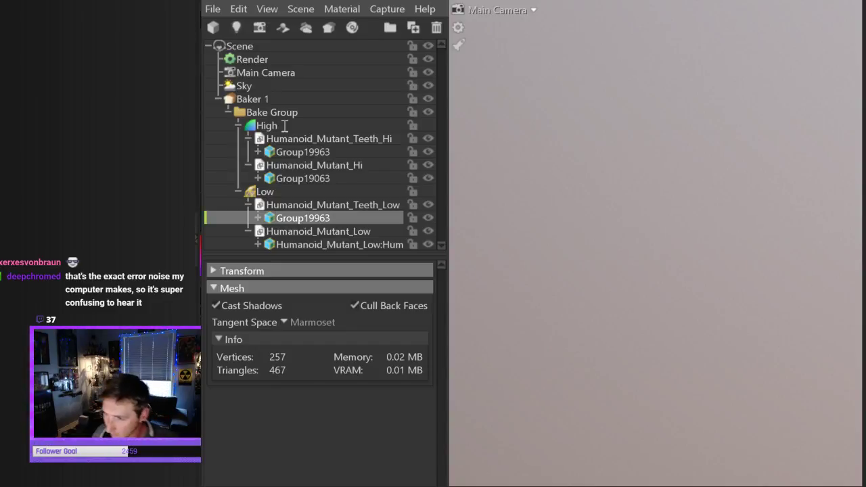
# Select the low-poly body mesh in the Low group and expand it to check its submesh
pyautogui.press('Down')
pyautogui.press('Down')
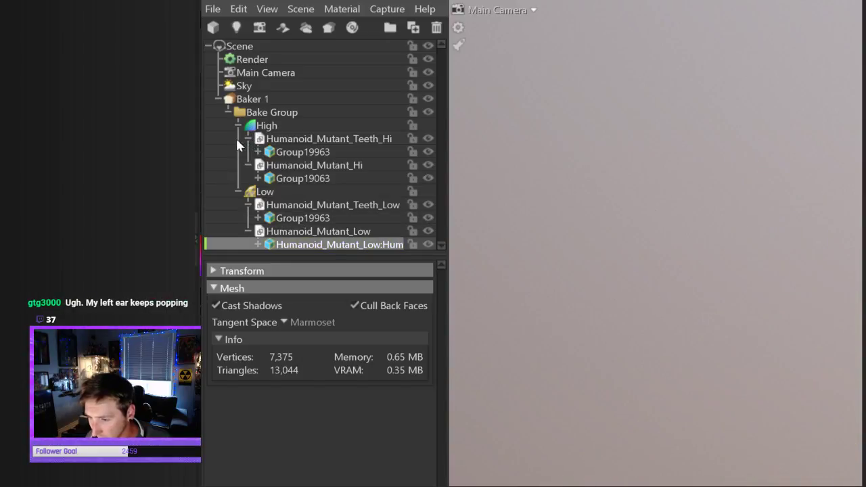
pyautogui.click(258, 244)
pyautogui.scroll(-1, 258, 242)
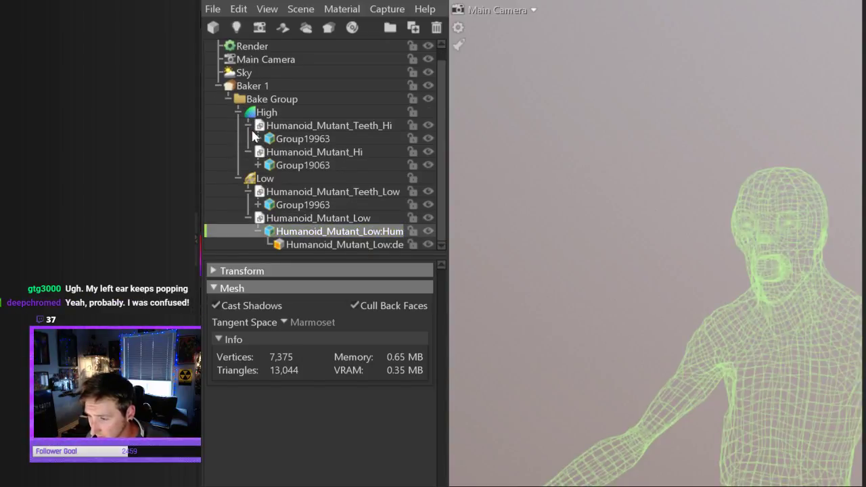
pyautogui.click(258, 205)
pyautogui.click(257, 205)
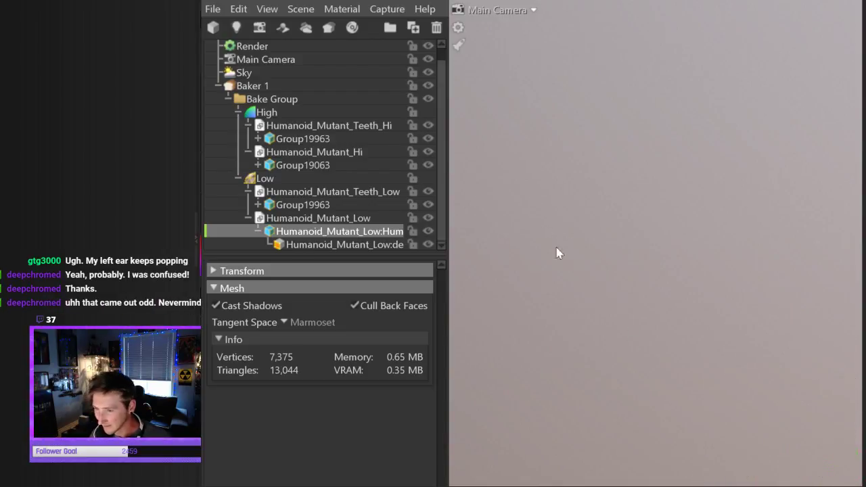
# Select the Low group and inspect its cage wireframe around the figure from the front and side
pyautogui.click(318, 178)
pyautogui.scroll(-5, 514, 244)
pyautogui.scroll(4, 582, 284)
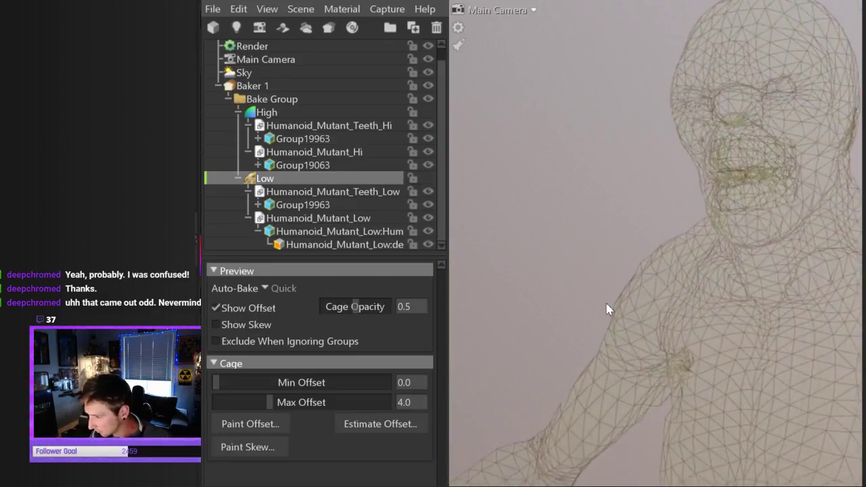
pyautogui.keyDown('alt'); pyautogui.moveTo(606, 309); pyautogui.dragTo(606, 217); pyautogui.keyUp('alt')
pyautogui.keyDown('alt'); pyautogui.moveTo(606, 218); pyautogui.dragTo(644, 212, button='right'); pyautogui.keyUp('alt')
pyautogui.keyDown('alt'); pyautogui.moveTo(644, 212); pyautogui.dragTo(498, 258); pyautogui.keyUp('alt')
pyautogui.scroll(-5, 483, 268)
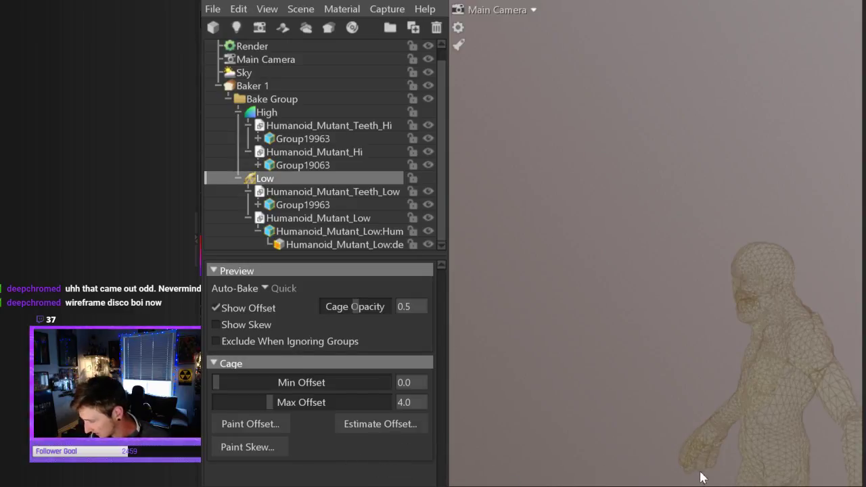
# Delete Baker 1 with all its groups and meshes, and create a fresh baker
pyautogui.press('Delete')
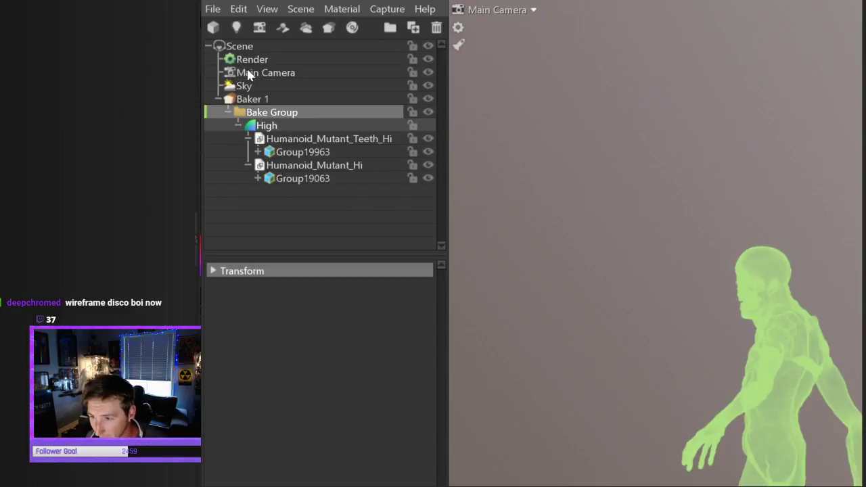
pyautogui.press('Delete')
pyautogui.press('Delete')
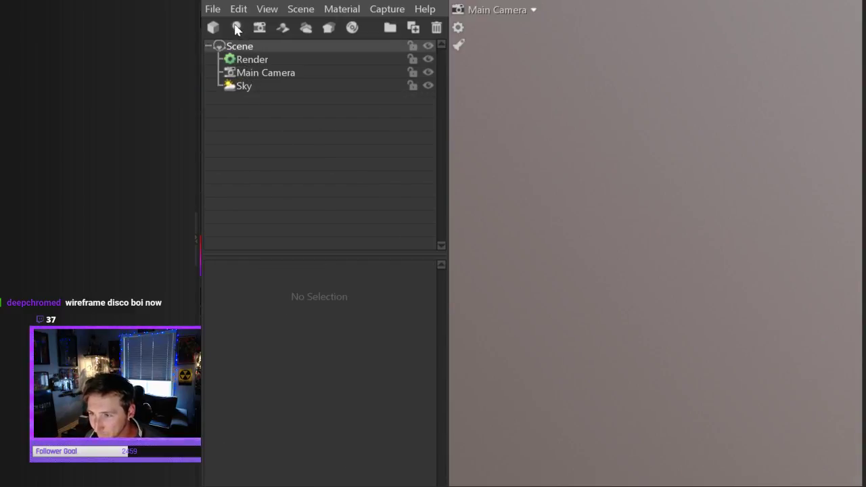
pyautogui.click(329, 27)
pyautogui.click(266, 125)
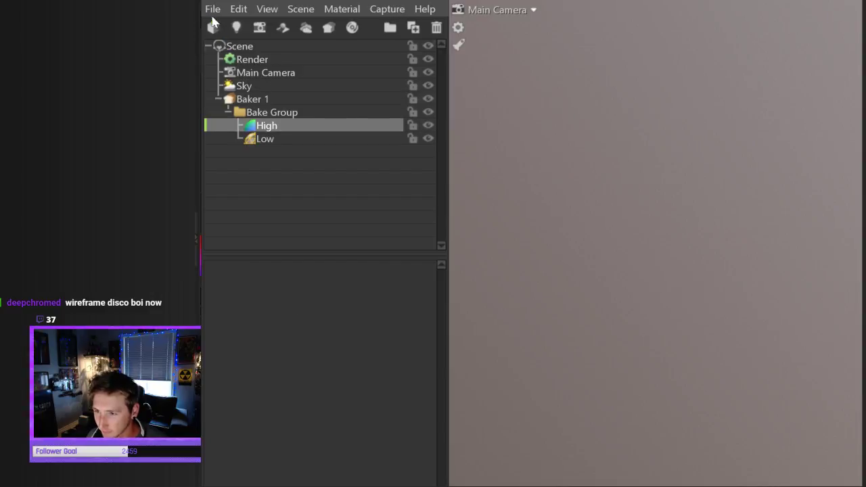
# Import Humanoid_Mutant_Hi and Humanoid_Mutant_Teeth_Hi and move both models into the baker's High group
pyautogui.click(212, 9)
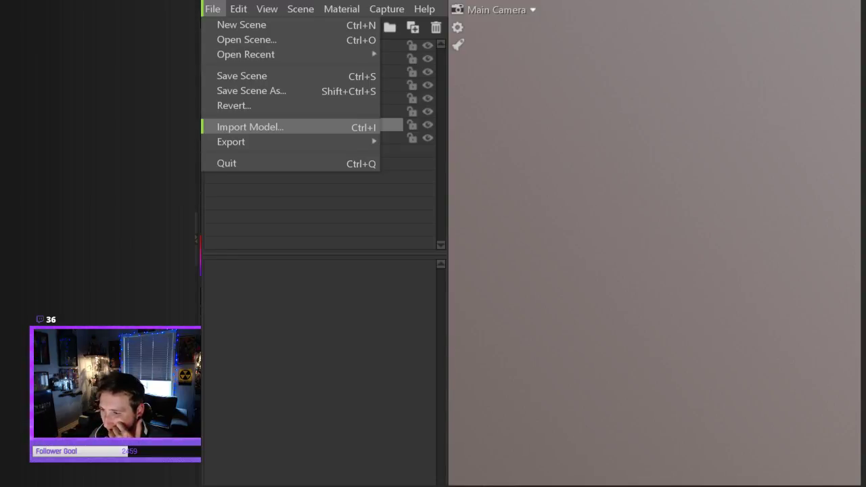
pyautogui.click(249, 204)
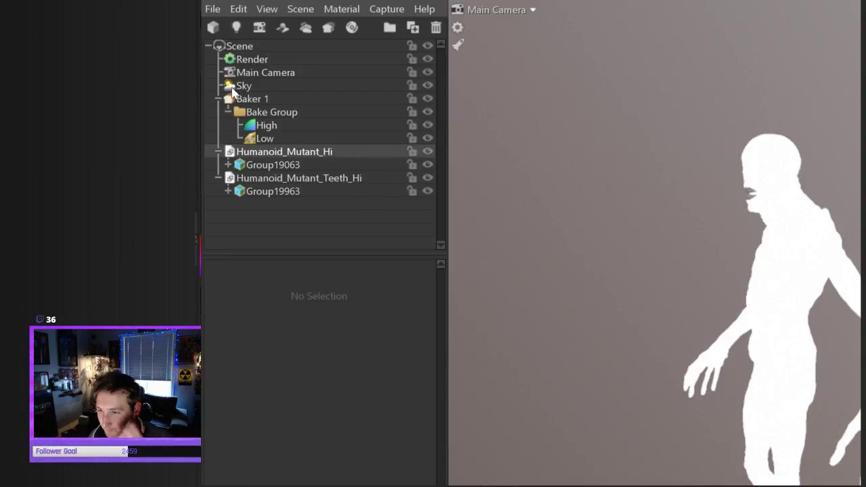
pyautogui.click(270, 152)
pyautogui.keyDown('shift'); pyautogui.click(271, 178); pyautogui.keyUp('shift')
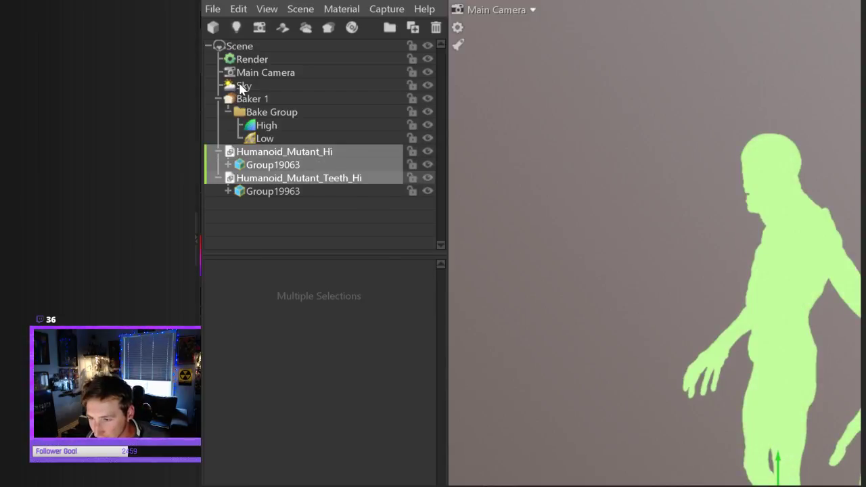
pyautogui.moveTo(271, 152); pyautogui.dragTo(270, 130)
pyautogui.moveTo(241, 81); pyautogui.dragTo(245, 75)
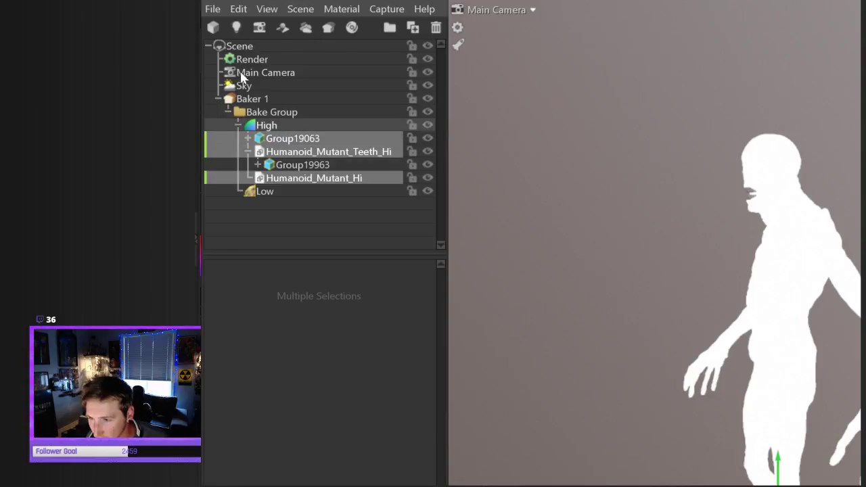
# Import the low-poly body and teeth models and place them with their meshes under the new baker's Low group
pyautogui.click(265, 192)
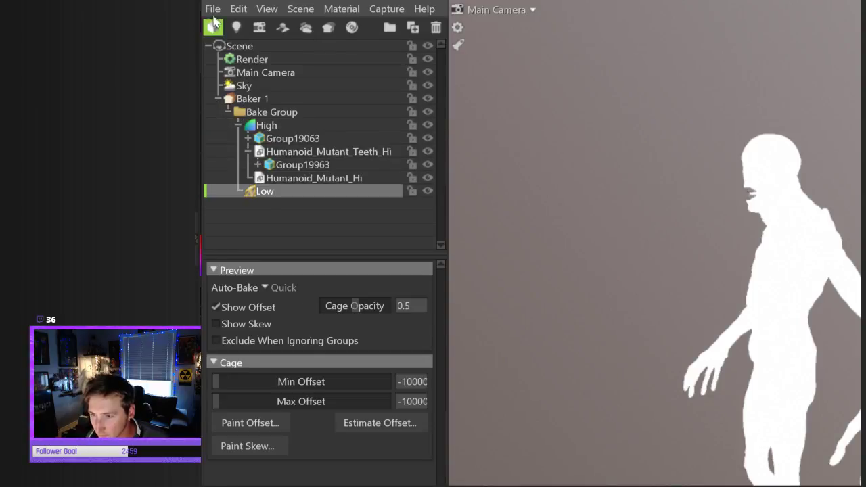
pyautogui.click(212, 9)
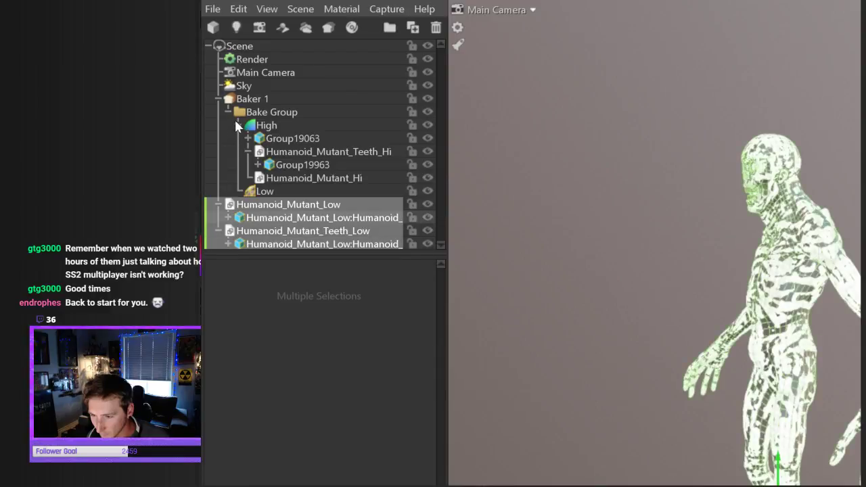
pyautogui.moveTo(236, 118); pyautogui.dragTo(264, 191)
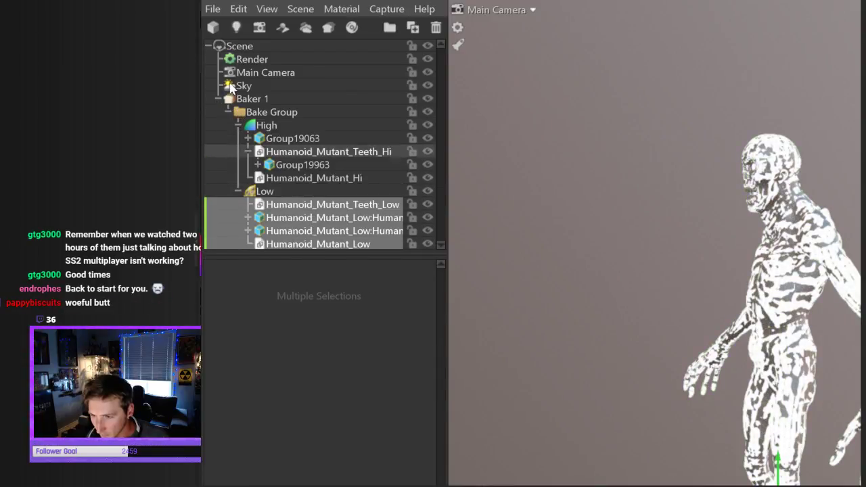
# Open the map configuration of Baker 1 and set its output file inside the Art Assets folder
pyautogui.click(272, 111)
pyautogui.click(252, 98)
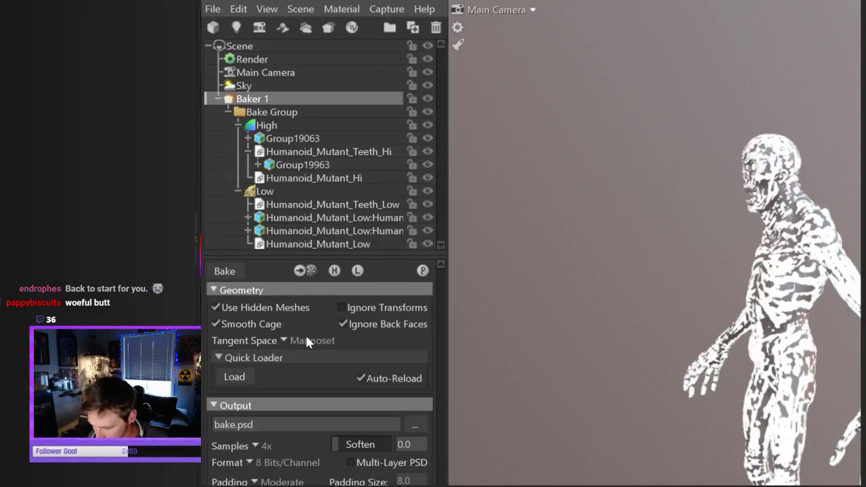
pyautogui.click(236, 348)
pyautogui.click(351, 29)
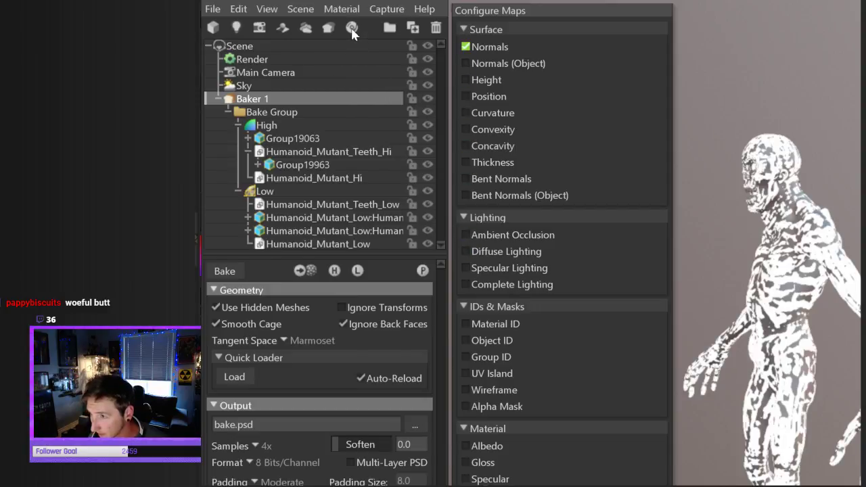
pyautogui.click(351, 135)
pyautogui.click(448, 349)
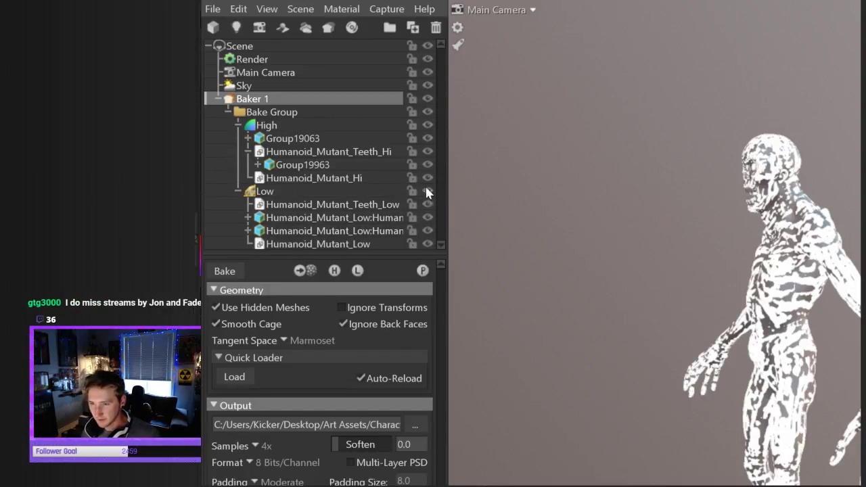
# Hide the High group and select the low-poly body mesh to inspect the shading of its head
pyautogui.moveTo(449, 184); pyautogui.dragTo(478, 178)
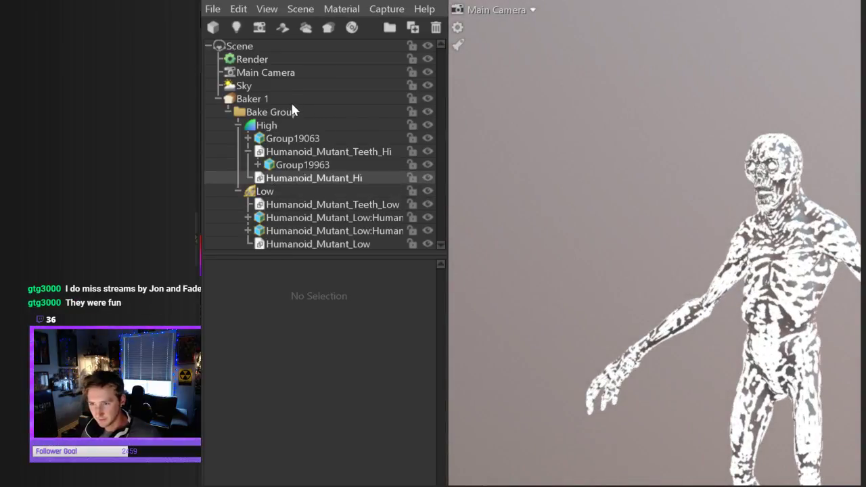
pyautogui.click(428, 125)
pyautogui.moveTo(472, 90); pyautogui.dragTo(506, 226)
pyautogui.click(672, 190)
pyautogui.moveTo(674, 189); pyautogui.dragTo(644, 147, button='right')
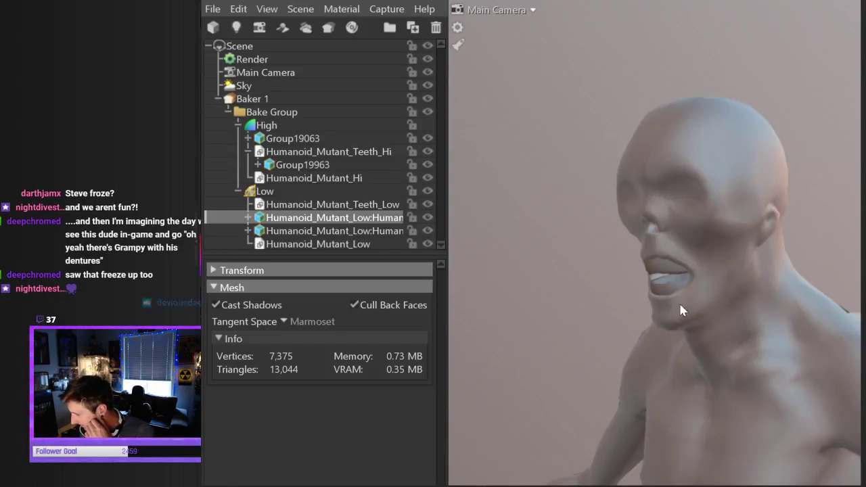
# Examine the shading of the low-poly body's head, torso and arm while rotating the sky lighting
pyautogui.scroll(1, 678, 303)
pyautogui.scroll(-4, 676, 299)
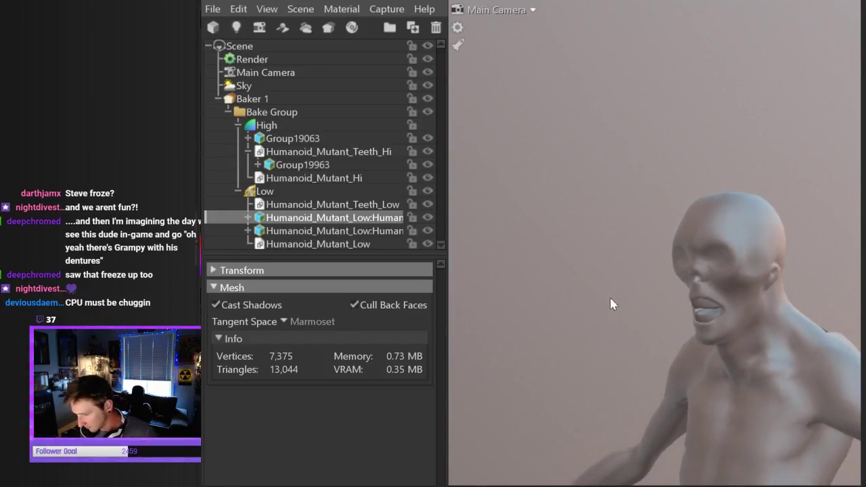
pyautogui.moveTo(594, 313); pyautogui.dragTo(601, 180, button='middle')
pyautogui.moveTo(580, 214); pyautogui.dragTo(785, 295)
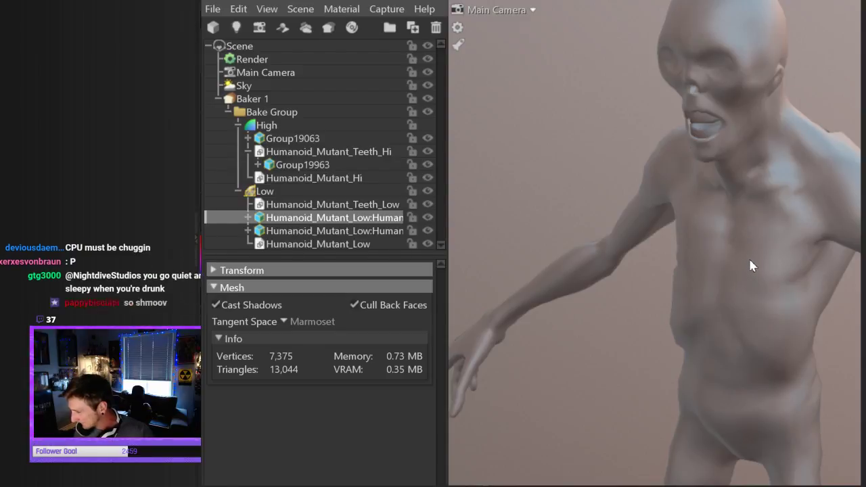
pyautogui.keyDown('shift'); pyautogui.moveTo(763, 283); pyautogui.dragTo(788, 280); pyautogui.keyUp('shift')
pyautogui.moveTo(656, 242); pyautogui.dragTo(629, 215)
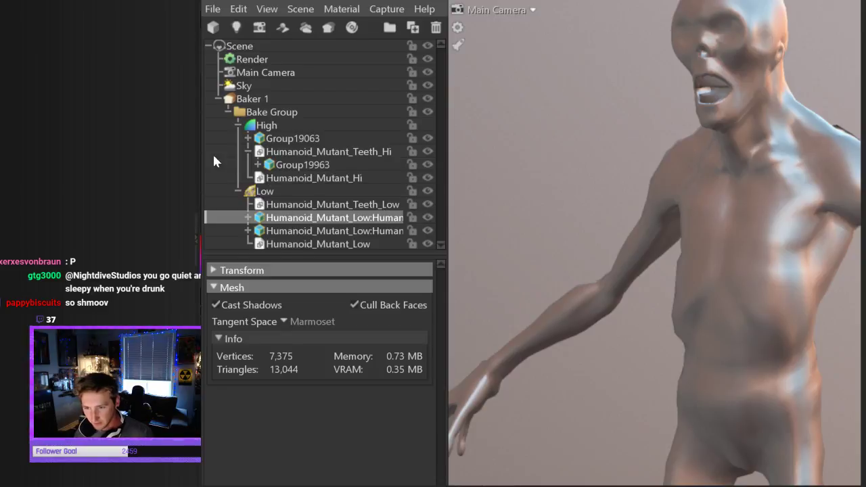
# Add a new spot light and a second camera to the scene and clear the selection
pyautogui.click(236, 26)
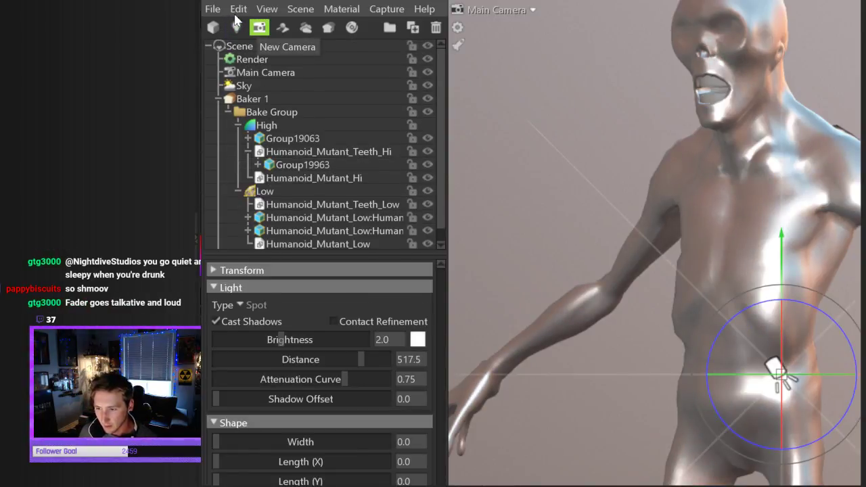
pyautogui.click(259, 26)
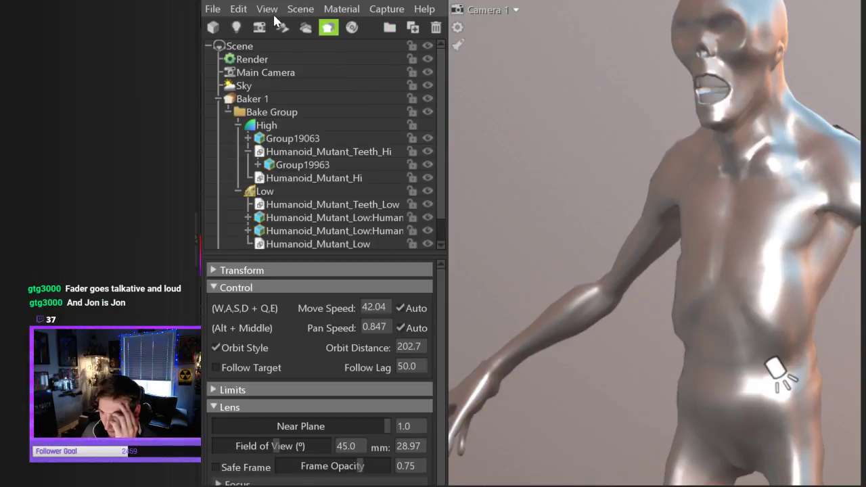
pyautogui.click(835, 49)
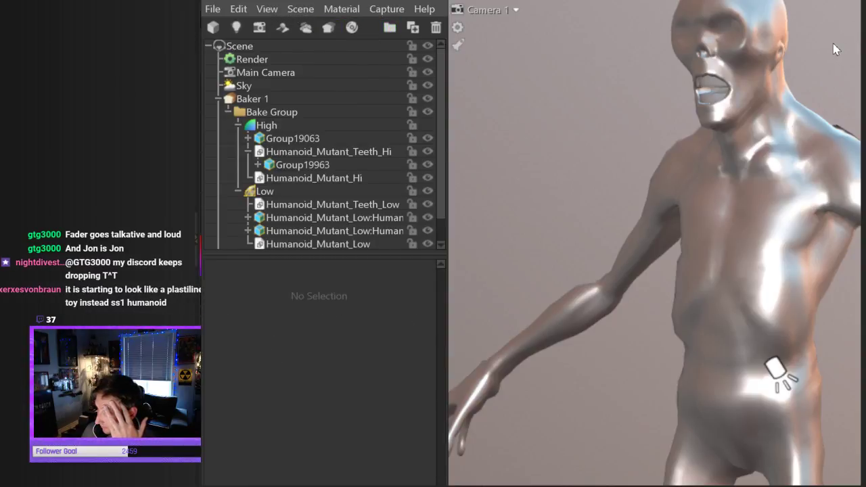
pyautogui.click(737, 94)
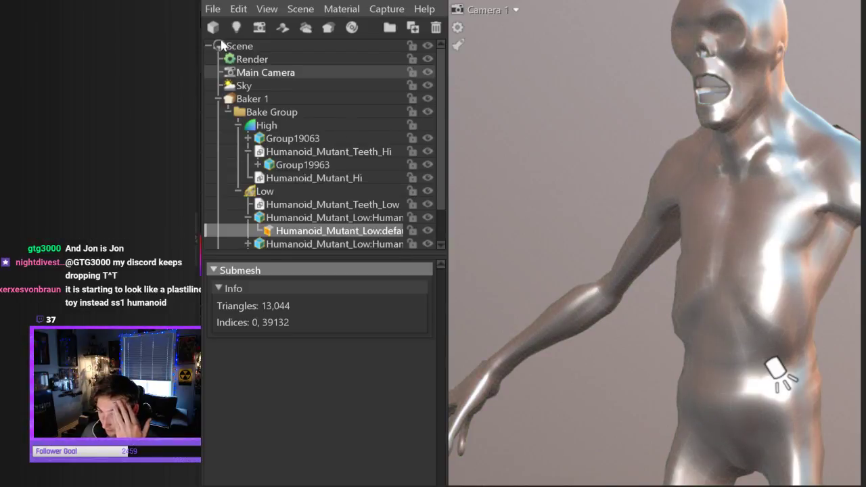
pyautogui.scroll(-1, 260, 83)
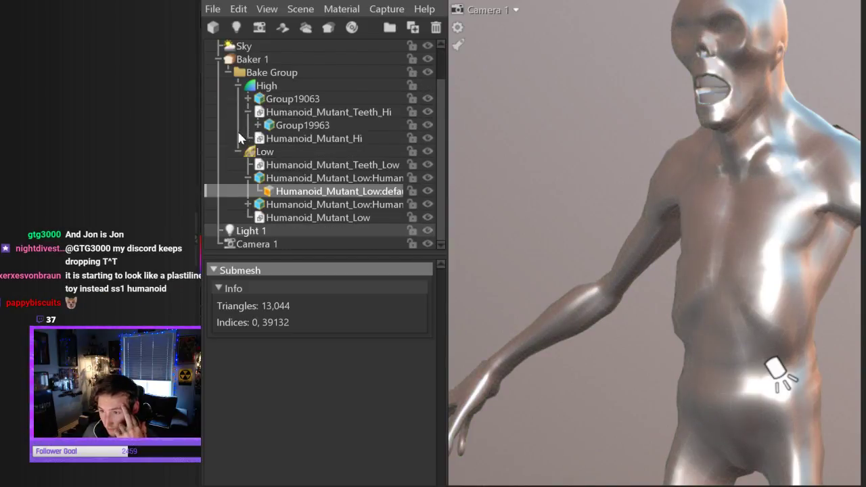
pyautogui.scroll(1, 242, 51)
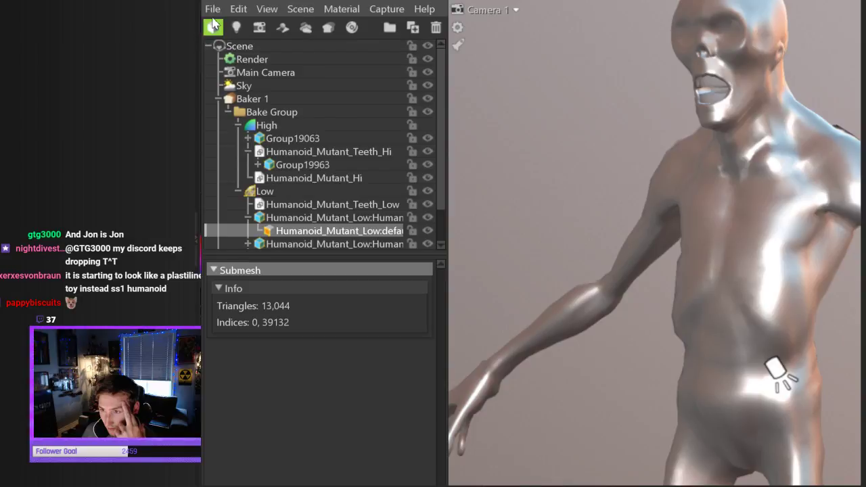
pyautogui.click(212, 9)
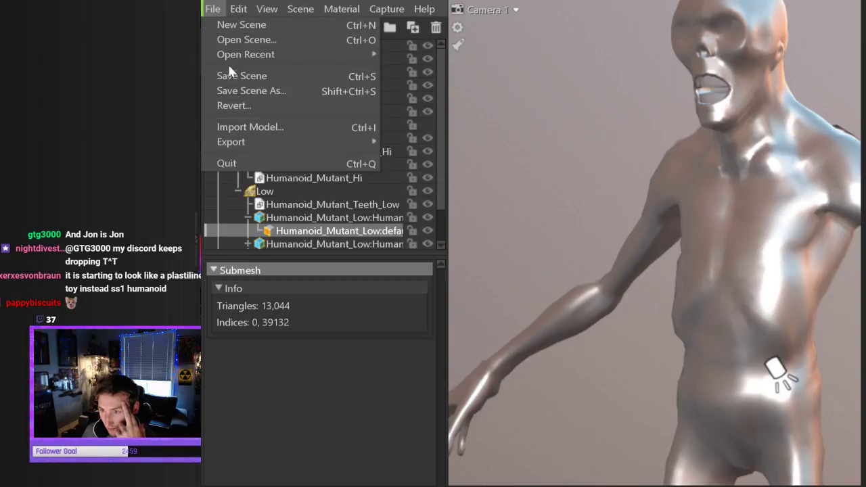
pyautogui.click(269, 267)
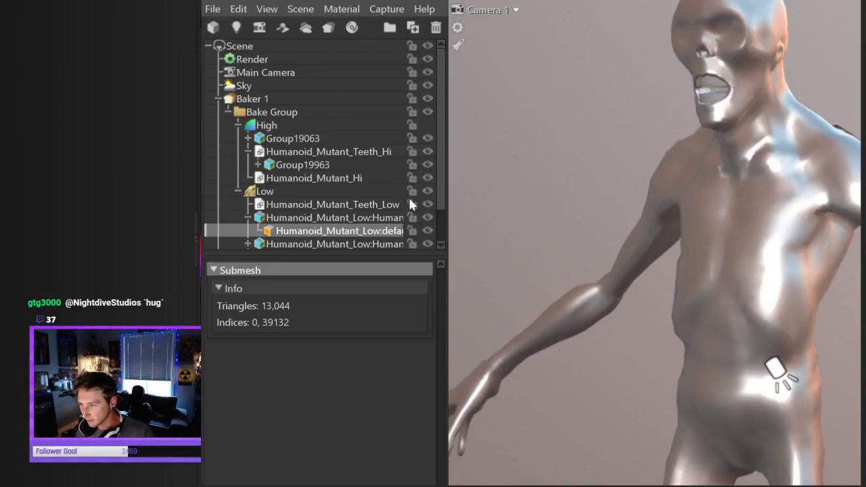
# Examine the baked normal detail on the mutant's face, neck and chest from several angles
pyautogui.click(821, 54)
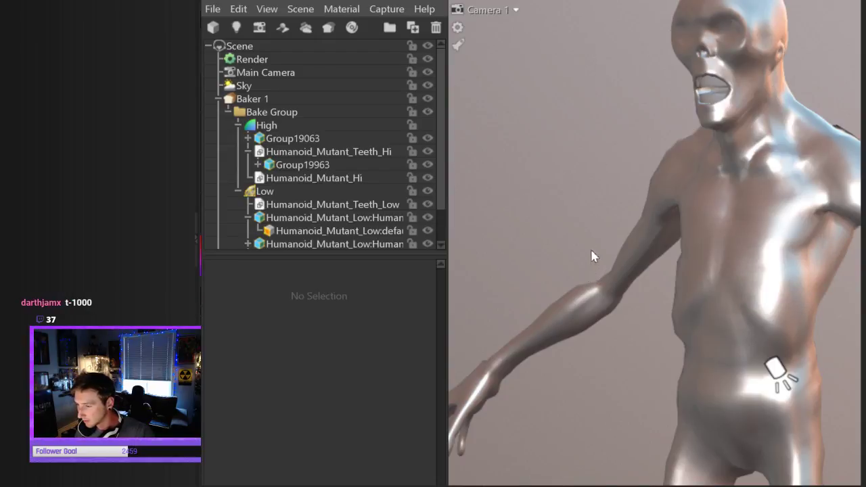
pyautogui.keyDown('alt'); pyautogui.moveTo(590, 253); pyautogui.dragTo(604, 245); pyautogui.keyUp('alt')
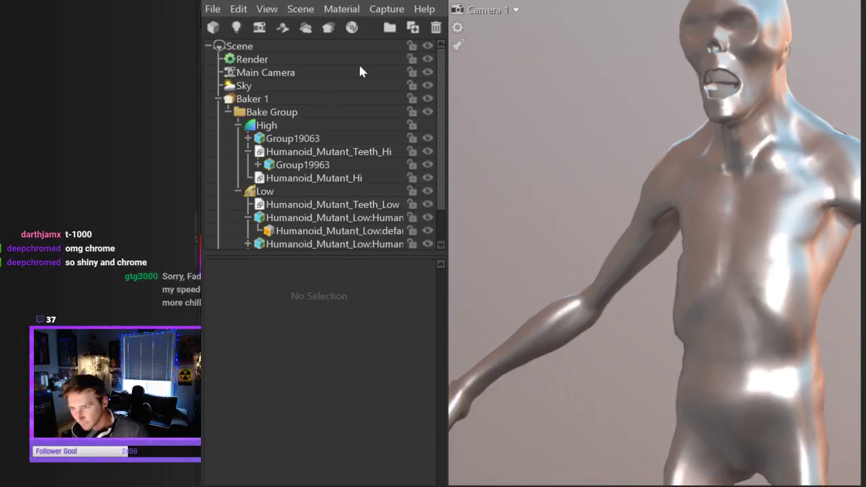
pyautogui.moveTo(514, 226); pyautogui.dragTo(616, 152)
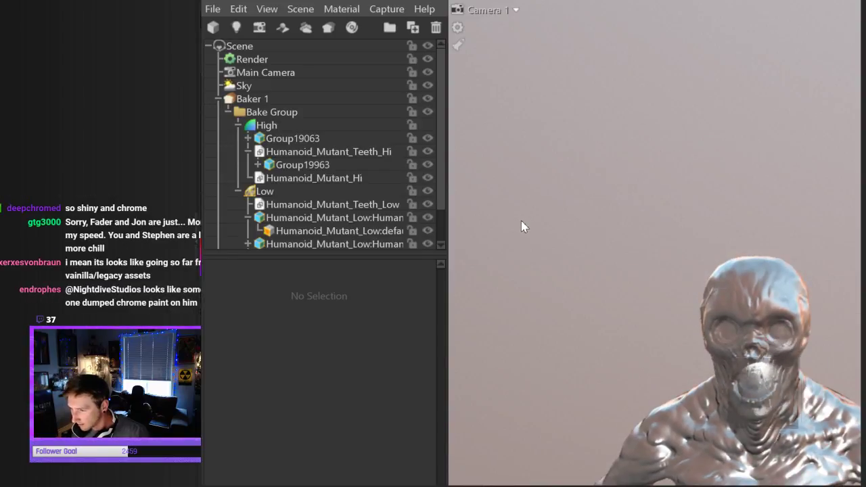
pyautogui.moveTo(543, 152); pyautogui.dragTo(473, 74, button='middle')
pyautogui.moveTo(474, 74); pyautogui.dragTo(598, 215, button='right')
pyautogui.moveTo(598, 215); pyautogui.dragTo(618, 209)
pyautogui.moveTo(618, 209); pyautogui.dragTo(523, 169, button='right')
pyautogui.moveTo(523, 169); pyautogui.dragTo(609, 198)
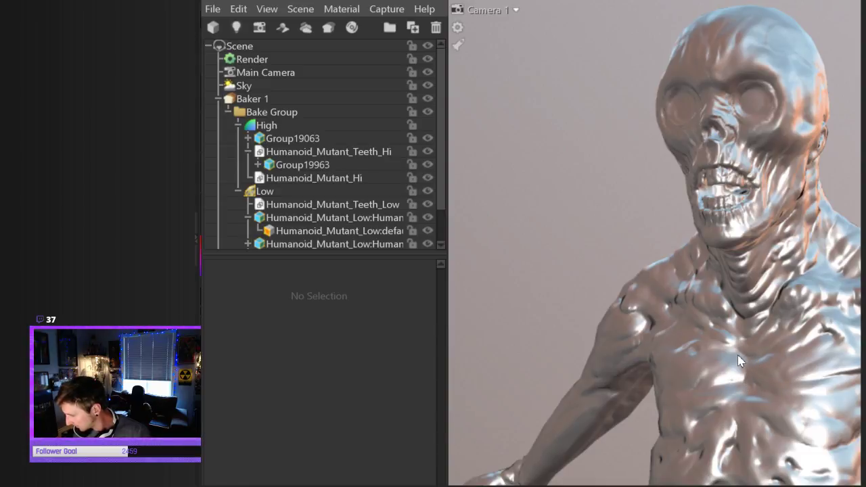
pyautogui.moveTo(737, 354); pyautogui.dragTo(744, 177)
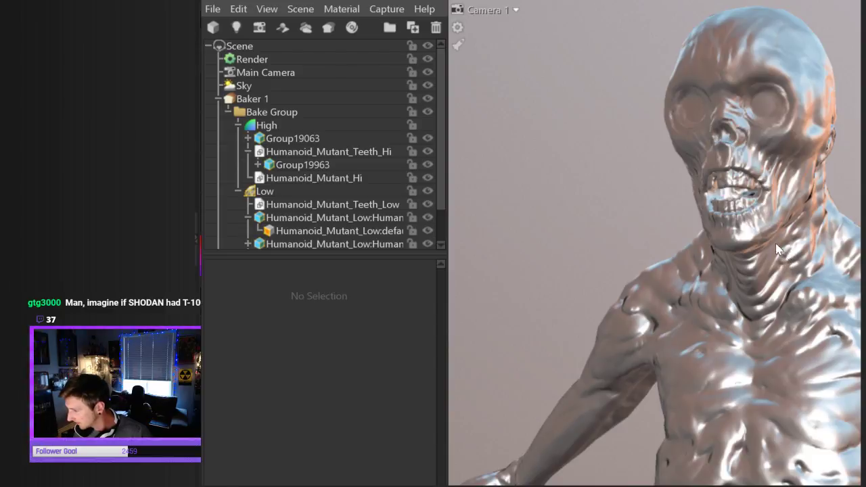
pyautogui.hotkey('ctrl', 'z')
pyautogui.hotkey('ctrl', 'y')
pyautogui.moveTo(748, 245); pyautogui.dragTo(730, 346)
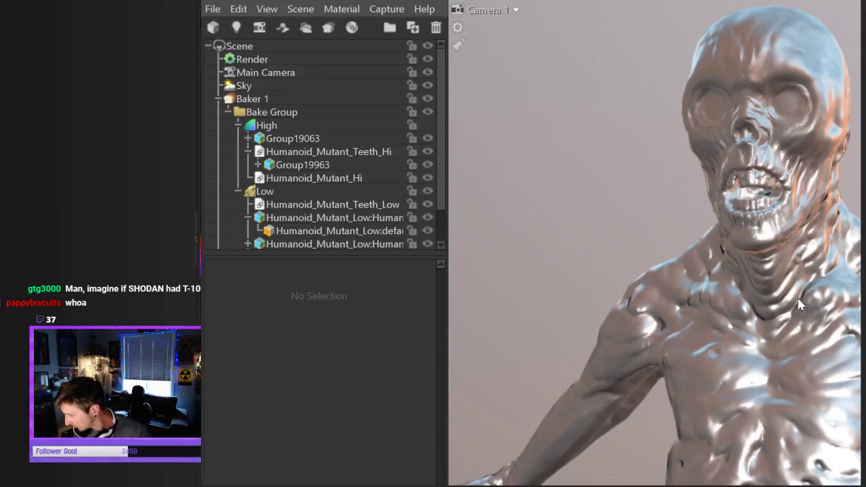
# Select the low-poly body mesh and inspect its wireframe and surface closely around the skull, eye socket and mouth
pyautogui.moveTo(648, 312); pyautogui.dragTo(642, 257)
pyautogui.moveTo(602, 135); pyautogui.dragTo(610, 264, button='middle')
pyautogui.click(609, 263)
pyautogui.moveTo(595, 166); pyautogui.dragTo(616, 167)
pyautogui.moveTo(616, 167); pyautogui.dragTo(652, 196, button='right')
pyautogui.click(620, 263)
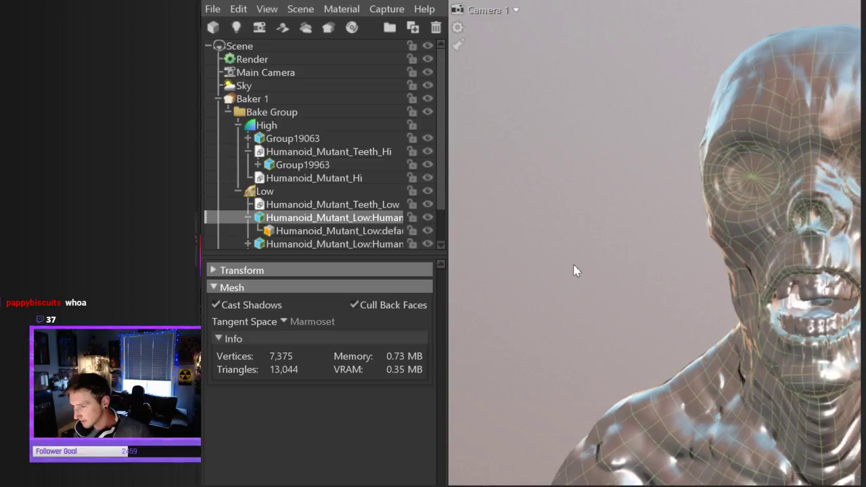
pyautogui.moveTo(484, 253); pyautogui.dragTo(570, 202)
pyautogui.moveTo(558, 257); pyautogui.dragTo(709, 342)
pyautogui.moveTo(625, 228); pyautogui.dragTo(637, 302, button='middle')
pyautogui.moveTo(607, 226); pyautogui.dragTo(599, 222)
pyautogui.moveTo(599, 222); pyautogui.dragTo(633, 317, button='middle')
pyautogui.scroll(10, 577, 234)
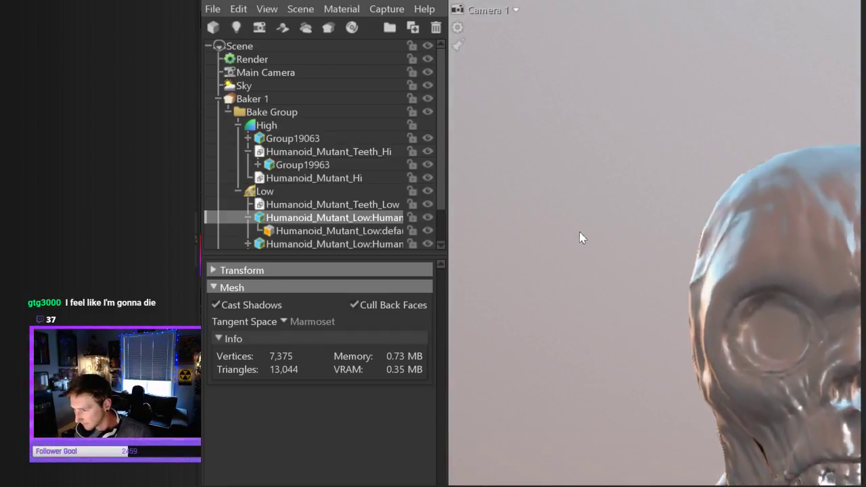
pyautogui.scroll(8, 572, 215)
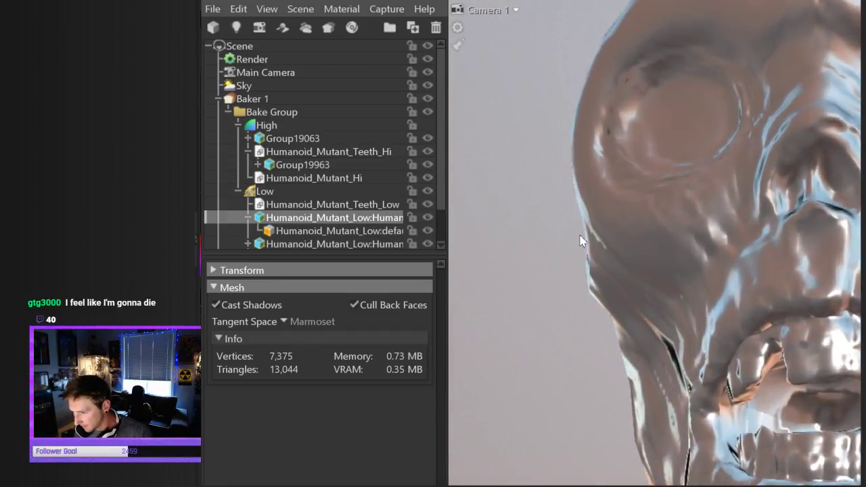
# Deselect the body and review the mutant's whole upper body under a rotated sky light
pyautogui.click(587, 280)
pyautogui.moveTo(611, 281); pyautogui.dragTo(537, 250)
pyautogui.click(615, 296)
pyautogui.moveTo(614, 291); pyautogui.dragTo(572, 274)
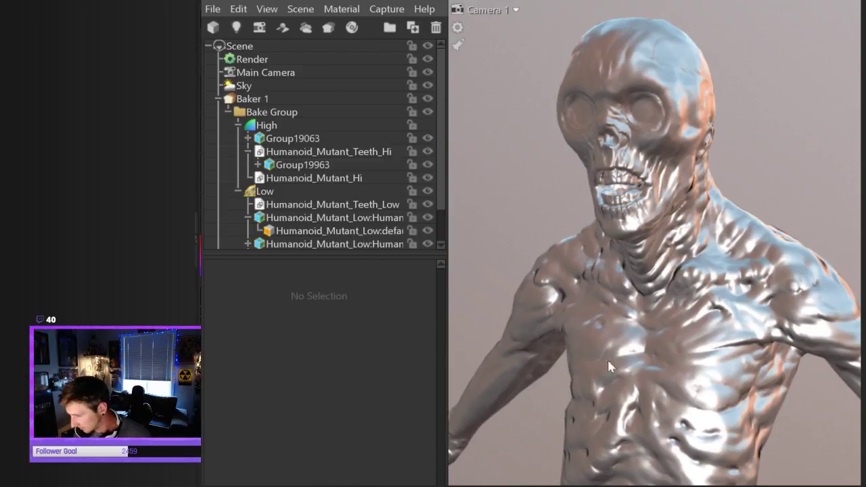
pyautogui.scroll(-1, 274, 76)
pyautogui.scroll(1, 274, 78)
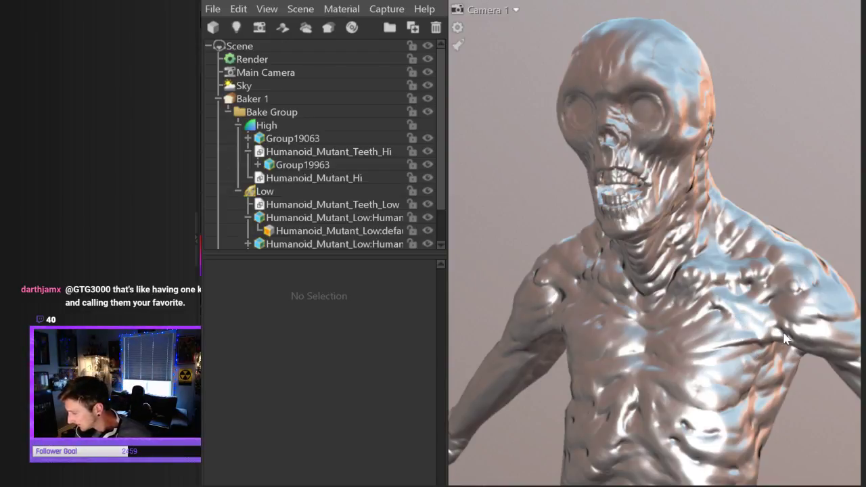
pyautogui.keyDown('shift'); pyautogui.moveTo(784, 334); pyautogui.dragTo(801, 327); pyautogui.keyUp('shift')
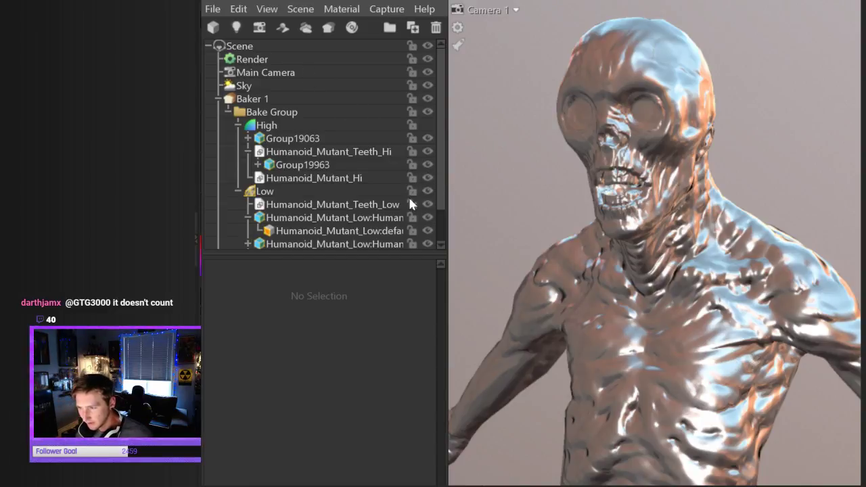
pyautogui.moveTo(561, 92); pyautogui.dragTo(607, 193)
pyautogui.keyDown('alt'); pyautogui.moveTo(607, 192); pyautogui.dragTo(585, 177, button='right'); pyautogui.keyUp('alt')
pyautogui.keyDown('alt'); pyautogui.moveTo(585, 177); pyautogui.dragTo(595, 150, button='middle'); pyautogui.keyUp('alt')
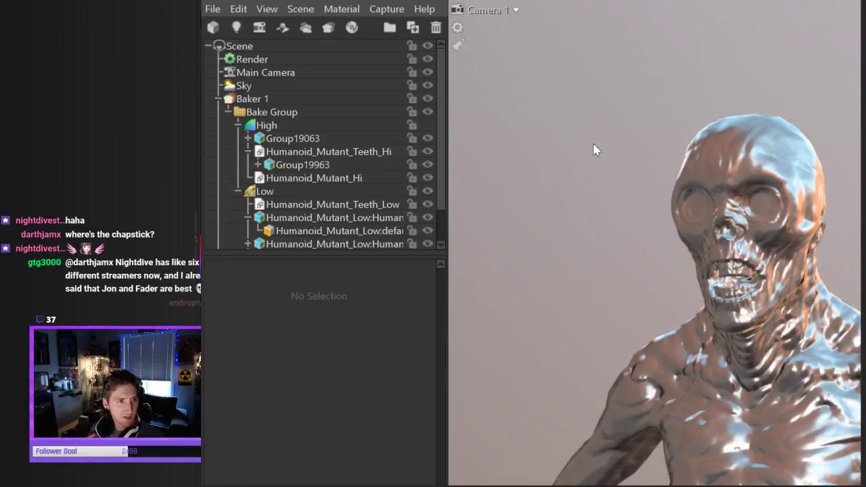
pyautogui.moveTo(598, 154); pyautogui.dragTo(607, 114)
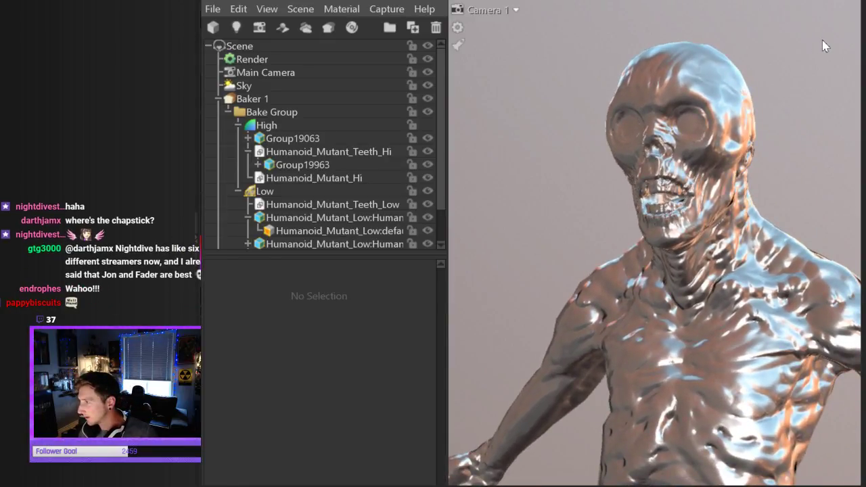
# Try several environment presets on the Sky and apply the green forest path one
pyautogui.hotkey('ctrl', 'z')
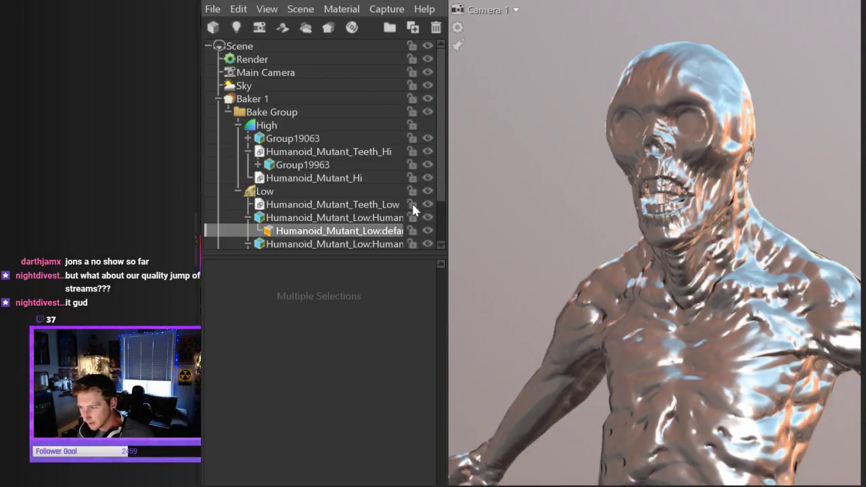
pyautogui.moveTo(455, 195); pyautogui.dragTo(497, 221)
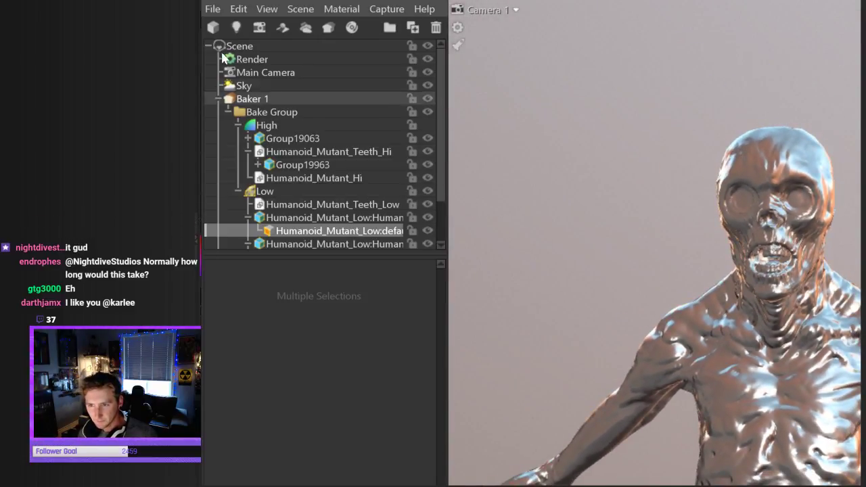
pyautogui.click(242, 85)
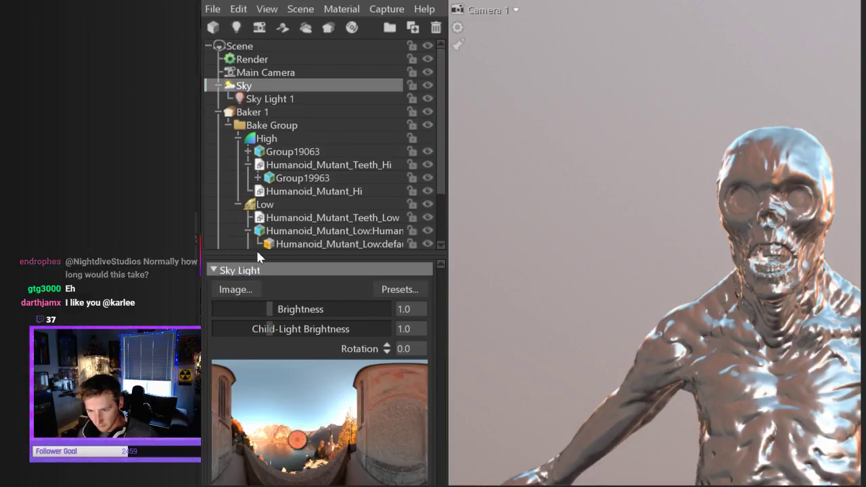
pyautogui.moveTo(304, 229)
pyautogui.mouseDown()
pyautogui.moveTo(322, 221)
pyautogui.moveTo(296, 218)
pyautogui.mouseUp()
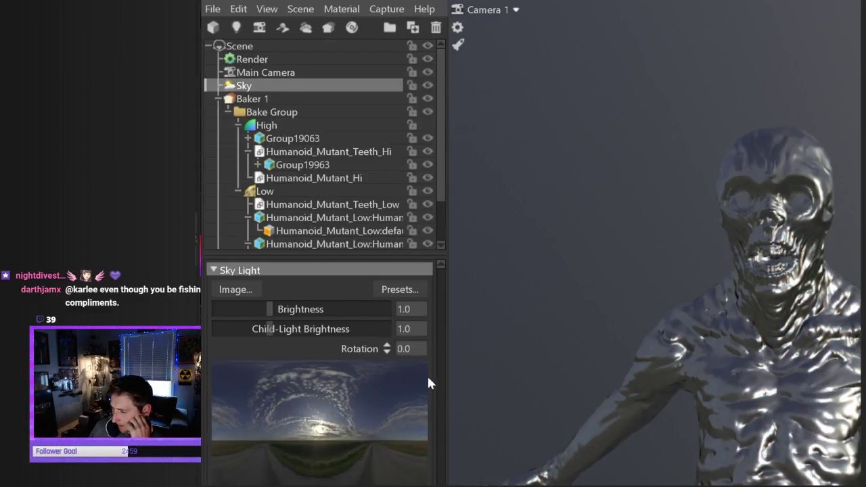
pyautogui.click(436, 367)
pyautogui.click(436, 380)
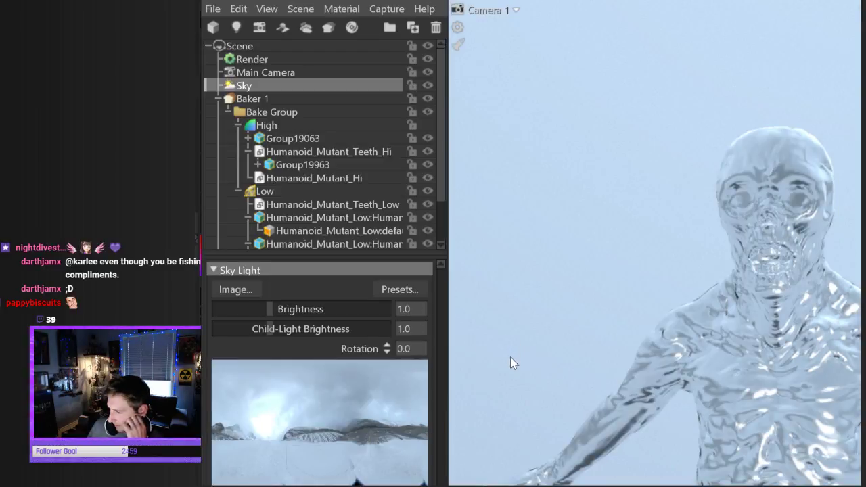
pyautogui.click(505, 374)
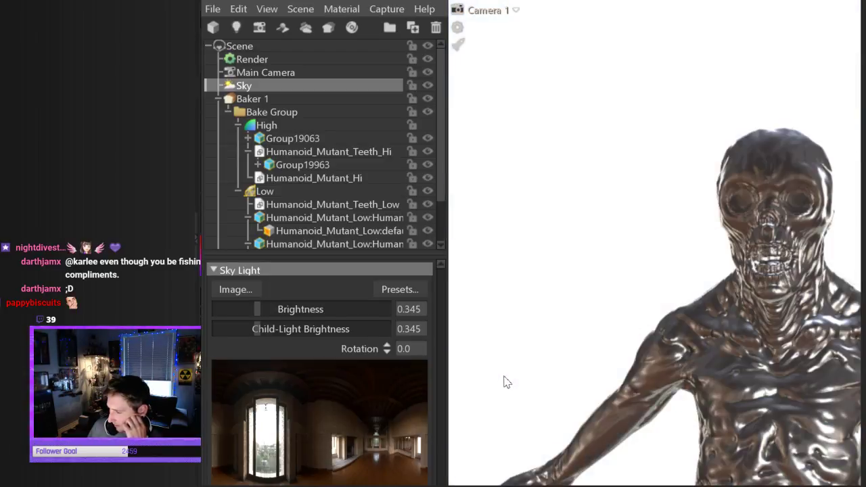
pyautogui.click(502, 399)
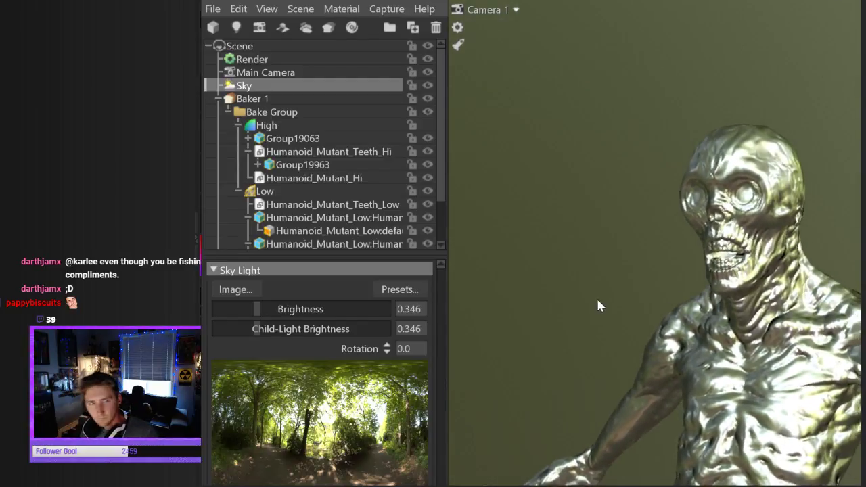
# Examine the mutant's torso and face up close from different angles under the forest lighting
pyautogui.moveTo(596, 299); pyautogui.dragTo(568, 269)
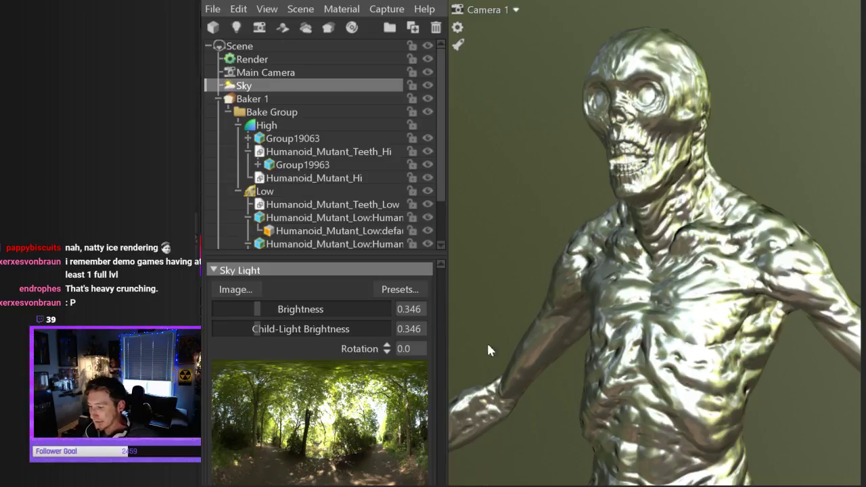
pyautogui.click(574, 312)
pyautogui.moveTo(574, 312); pyautogui.dragTo(585, 245)
pyautogui.moveTo(585, 245); pyautogui.dragTo(596, 329, button='middle')
pyautogui.moveTo(547, 238); pyautogui.dragTo(579, 328, button='right')
pyautogui.moveTo(577, 323); pyautogui.dragTo(516, 228)
pyautogui.scroll(-10, 541, 309)
pyautogui.moveTo(516, 228); pyautogui.dragTo(662, 321, button='right')
pyautogui.moveTo(662, 325); pyautogui.dragTo(620, 264)
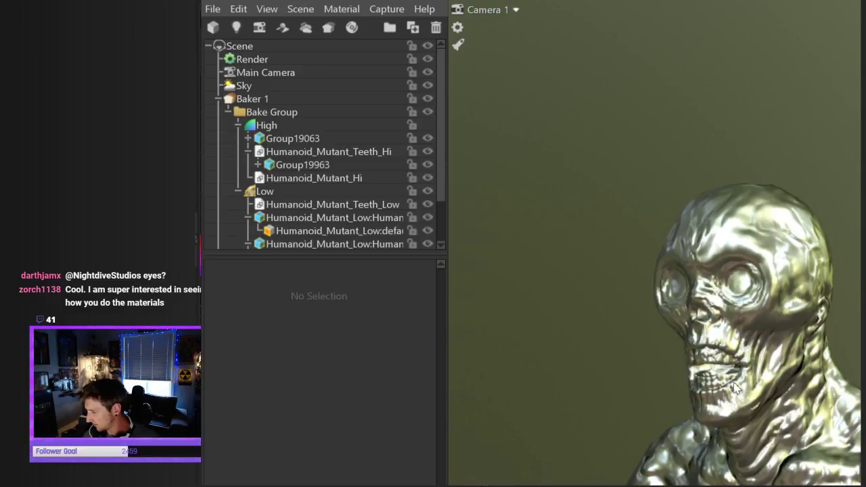
pyautogui.moveTo(606, 275); pyautogui.dragTo(607, 246)
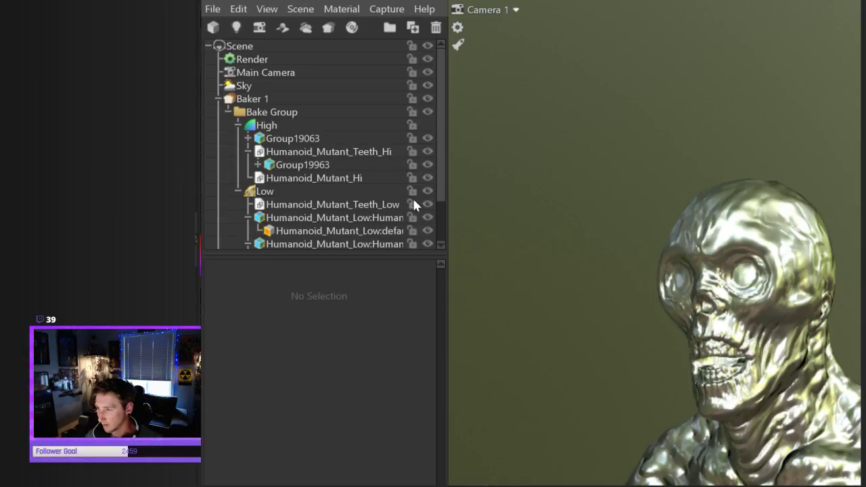
# Turn off the baked-map preview and examine the bare low-poly head from the front, three-quarter and side views
pyautogui.click(424, 220)
pyautogui.keyDown('alt'); pyautogui.moveTo(478, 235); pyautogui.dragTo(531, 216); pyautogui.keyUp('alt')
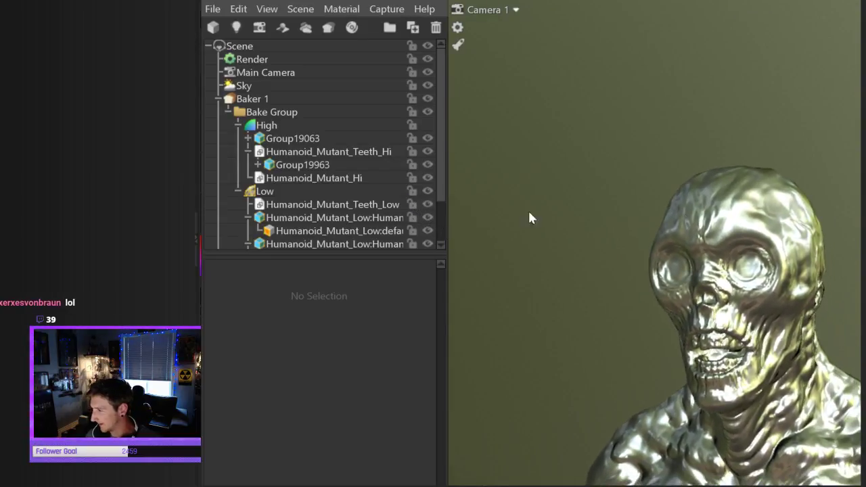
pyautogui.hotkey('ctrl', 'p')
pyautogui.keyDown('alt'); pyautogui.moveTo(649, 184); pyautogui.dragTo(616, 193); pyautogui.keyUp('alt')
pyautogui.keyDown('alt'); pyautogui.moveTo(616, 188); pyautogui.dragTo(720, 287, button='right'); pyautogui.keyUp('alt')
pyautogui.keyDown('alt'); pyautogui.moveTo(720, 288); pyautogui.dragTo(623, 213, button='middle'); pyautogui.keyUp('alt')
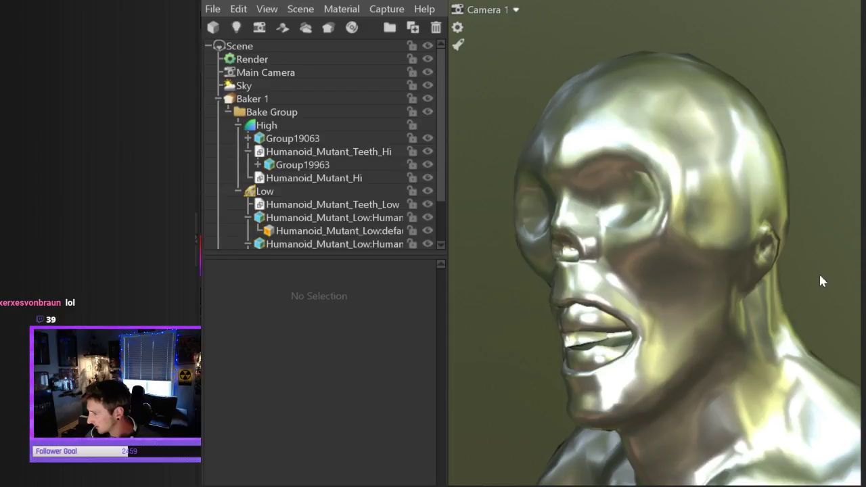
pyautogui.moveTo(642, 205)
pyautogui.keyDown('alt'); pyautogui.mouseDown()
pyautogui.moveTo(679, 202)
pyautogui.moveTo(657, 211)
pyautogui.mouseUp(); pyautogui.keyUp('alt')
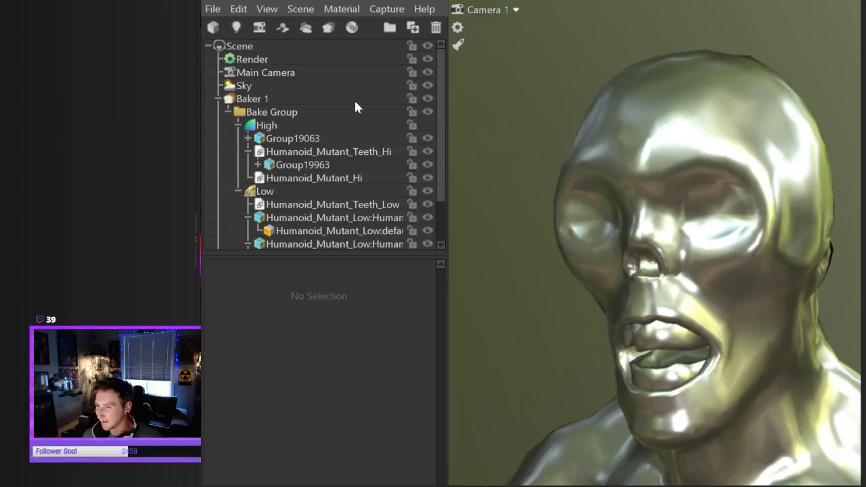
pyautogui.moveTo(606, 204); pyautogui.dragTo(660, 188)
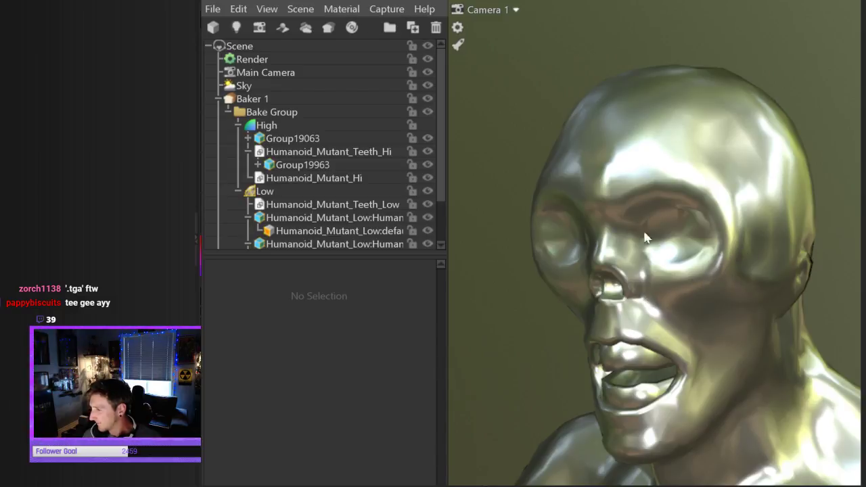
pyautogui.moveTo(448, 212); pyautogui.dragTo(426, 212)
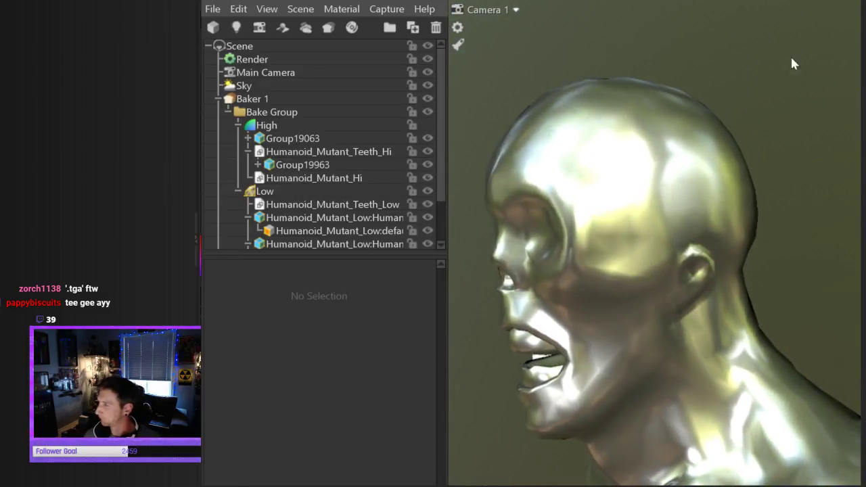
# Bring the baked-map preview back and compare the detailed face and shoulders with the bare low-poly model
pyautogui.moveTo(534, 203); pyautogui.dragTo(570, 215)
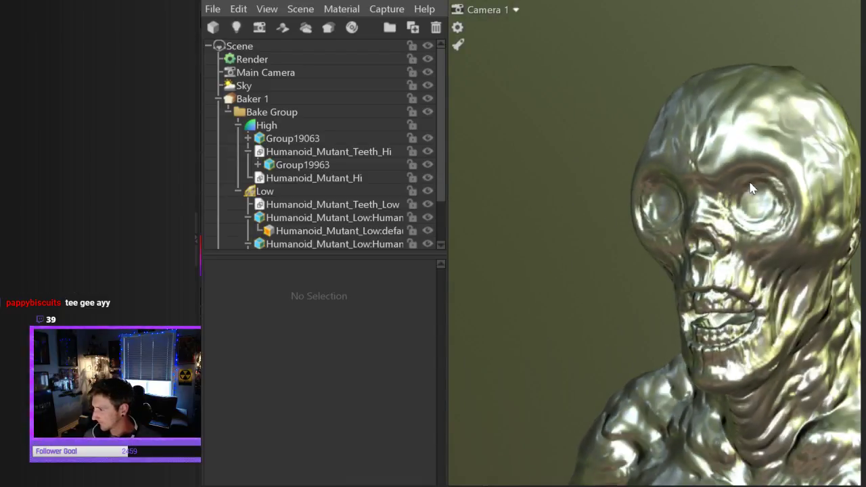
pyautogui.moveTo(607, 258); pyautogui.dragTo(620, 238)
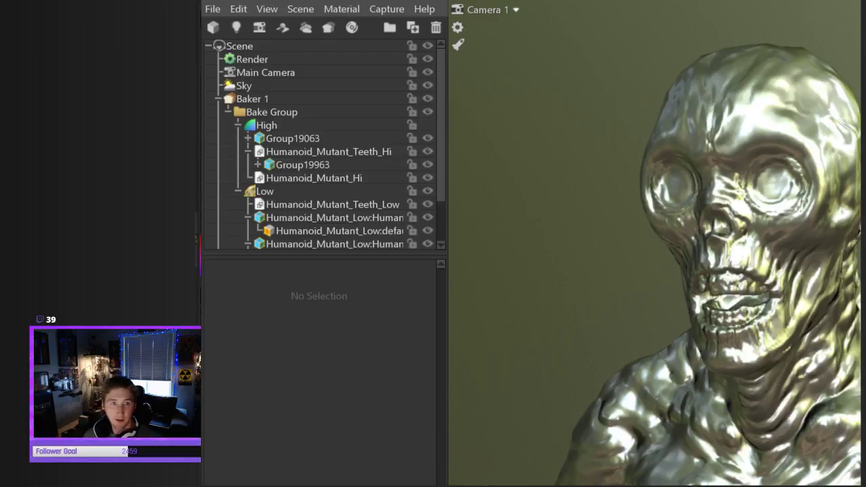